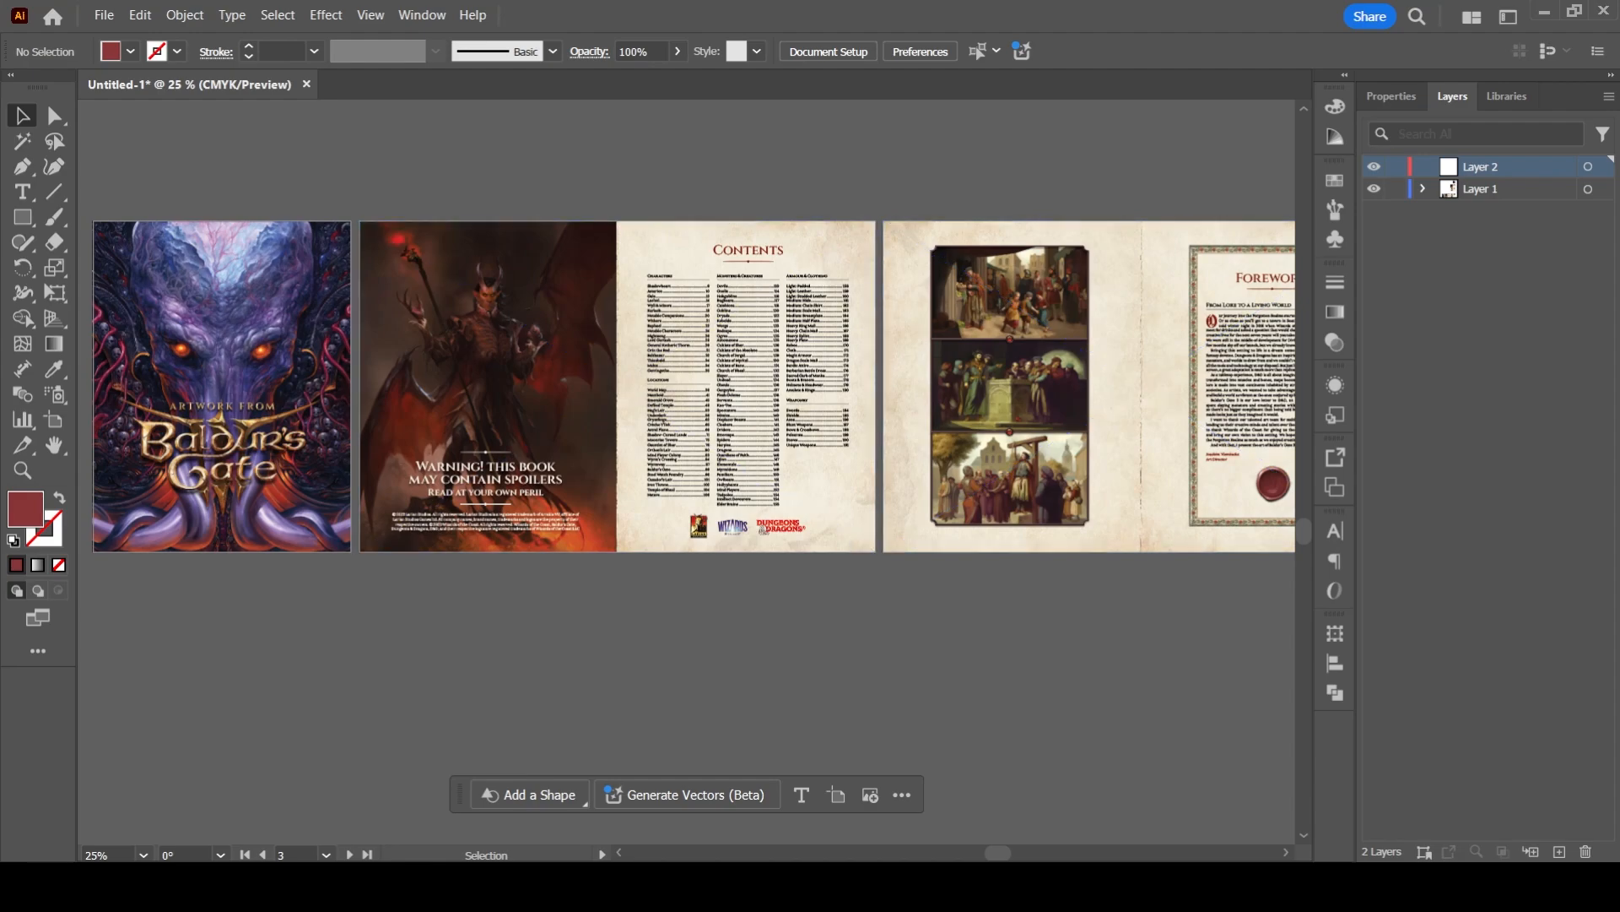
# - Examine the cover, contents and foreword pages laid out side by side in a row
pyautogui.moveTo(557, 392); pyautogui.dragTo(724, 408)
pyautogui.scroll(2, 408, 424)
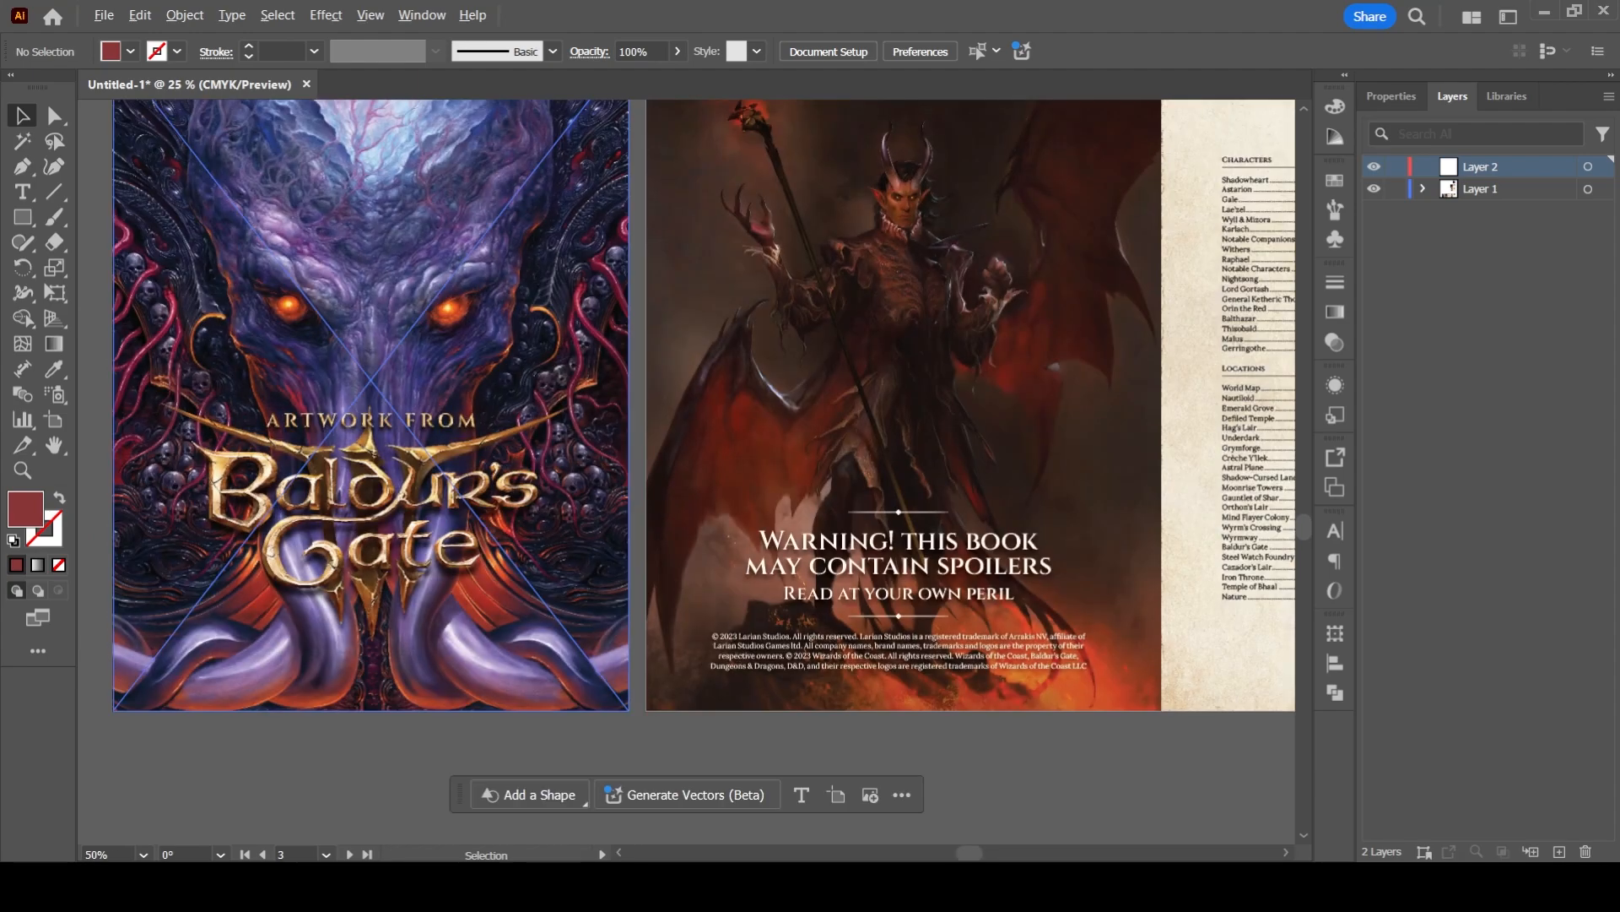
pyautogui.moveTo(515, 420); pyautogui.dragTo(617, 519)
pyautogui.scroll(-1, 618, 519)
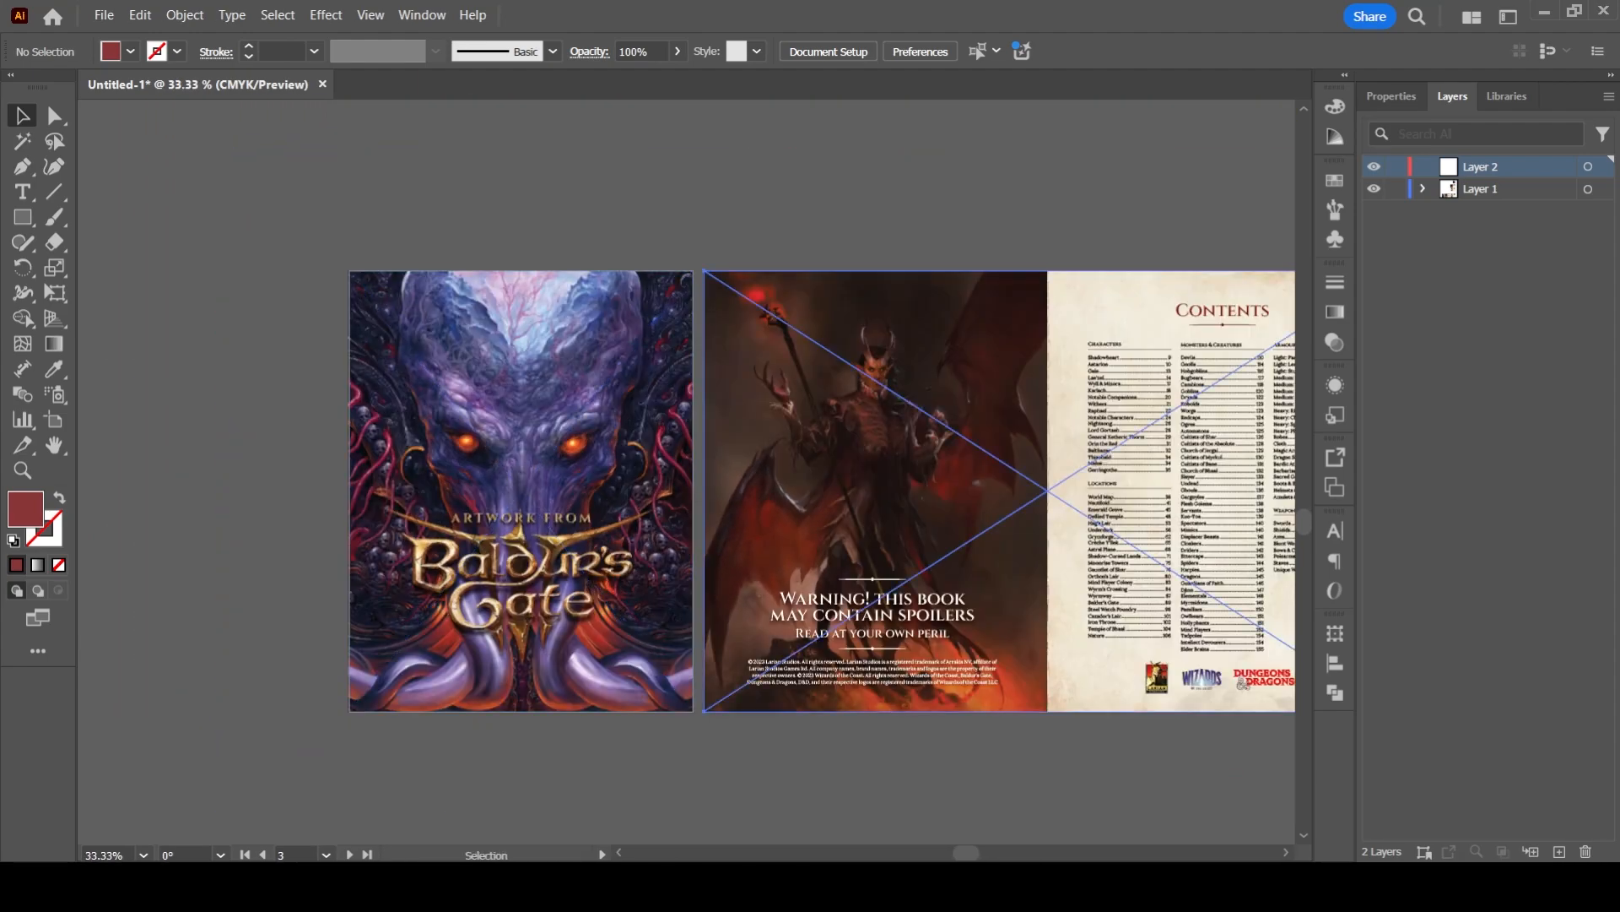
pyautogui.moveTo(734, 538); pyautogui.dragTo(674, 516)
pyautogui.hotkey('ctrl', 'z')
pyautogui.moveTo(839, 528); pyautogui.dragTo(554, 466)
pyautogui.scroll(-1, 555, 466)
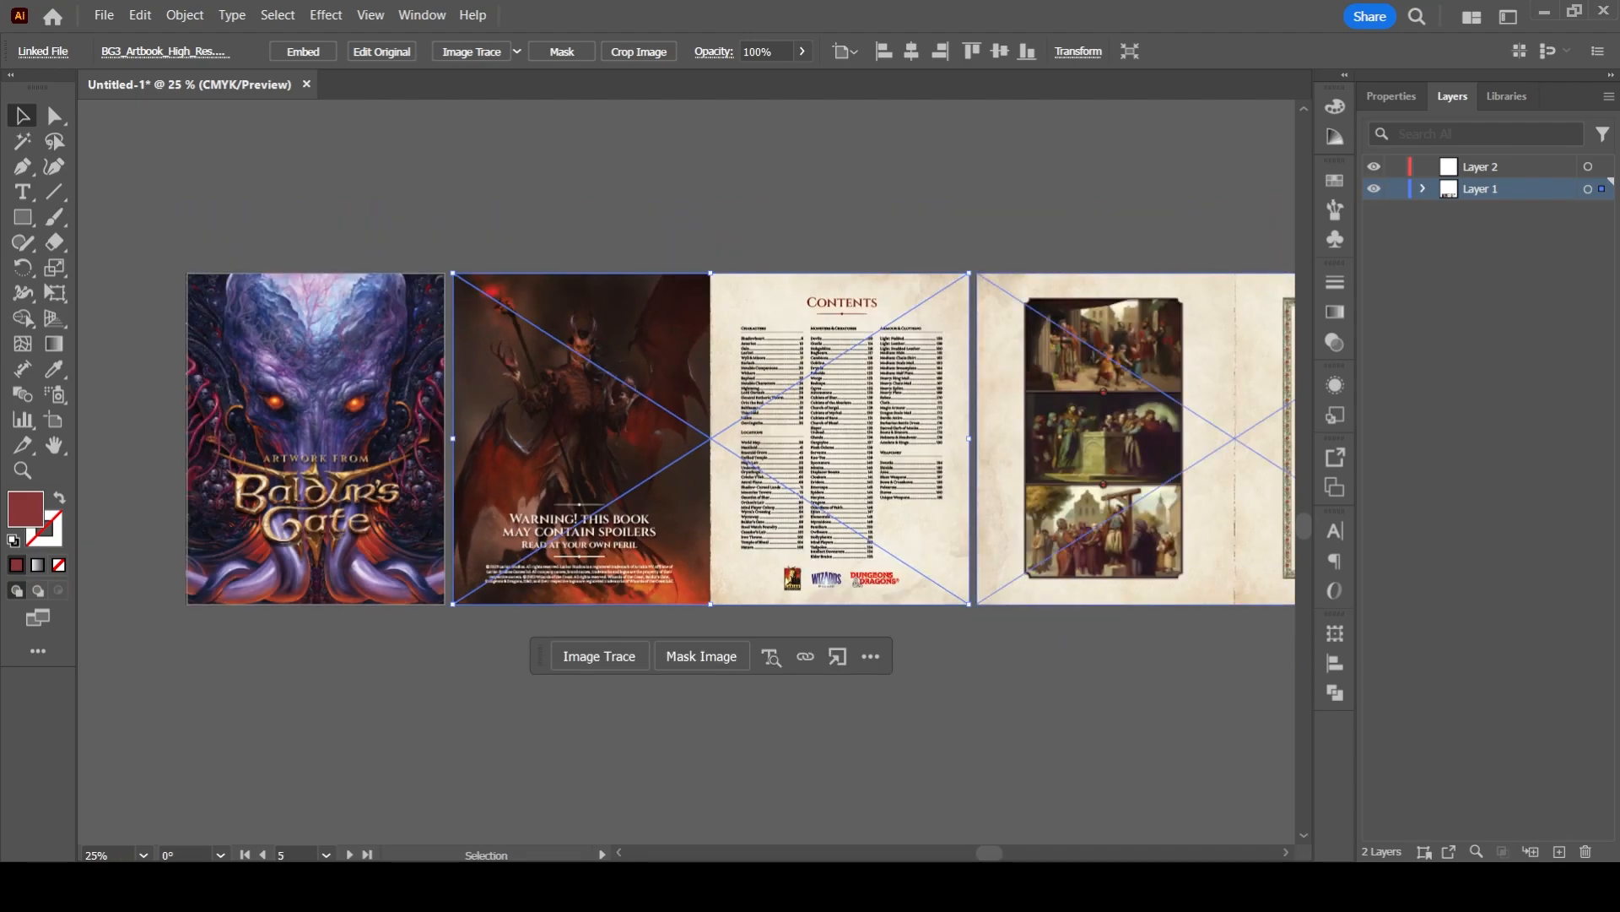
pyautogui.click(1004, 684)
pyautogui.moveTo(1005, 684); pyautogui.dragTo(938, 668)
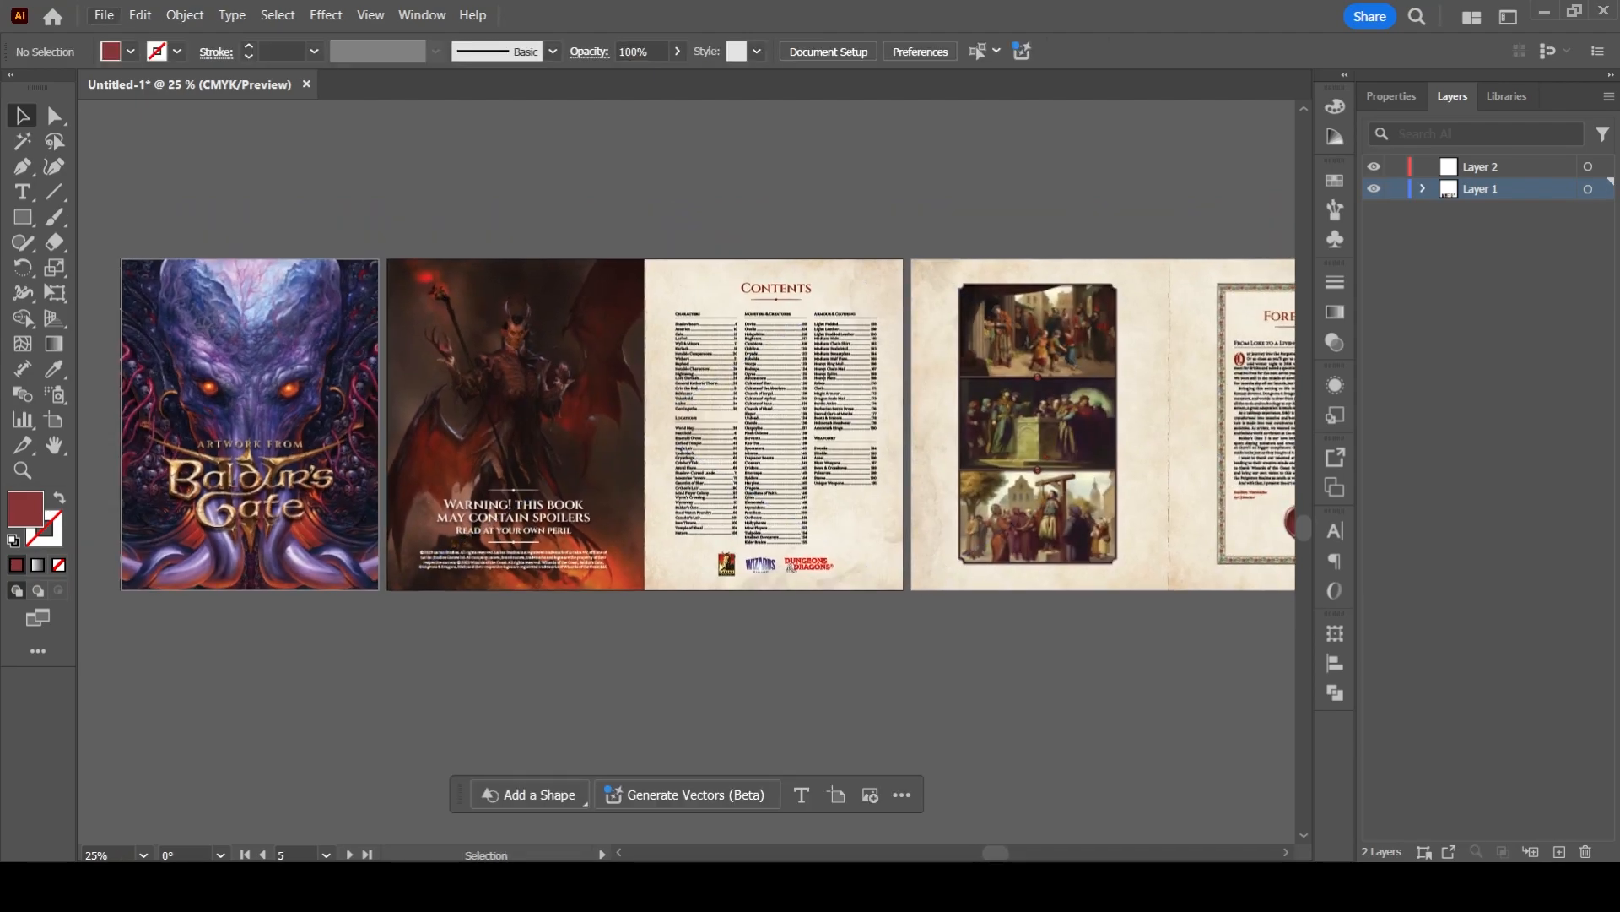
pyautogui.scroll(-1, 878, 635)
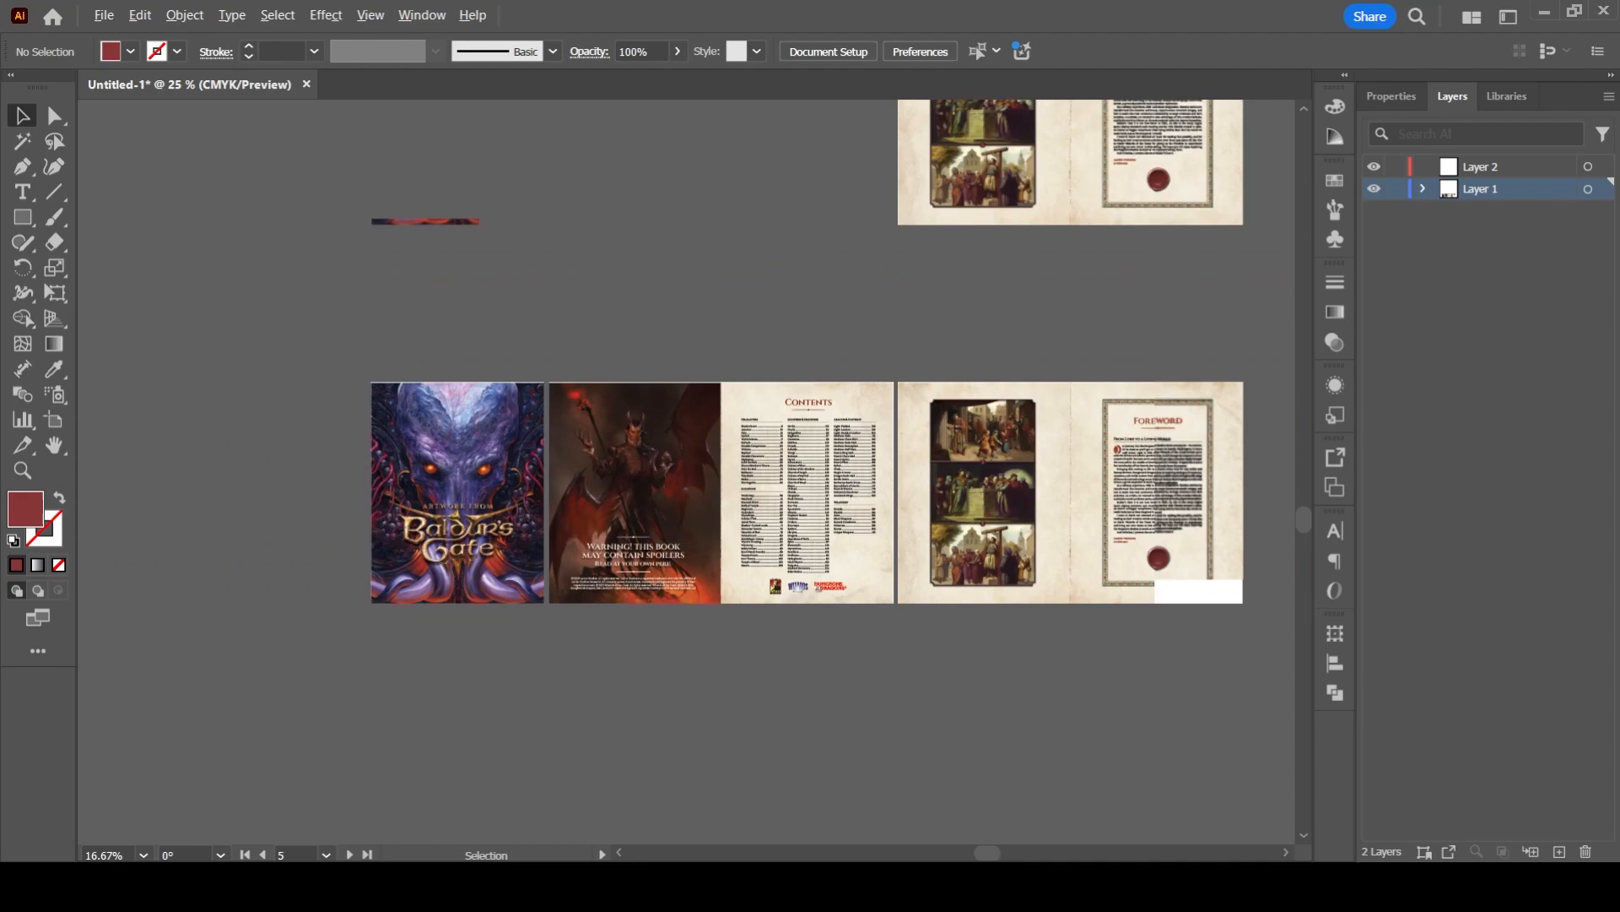
pyautogui.moveTo(877, 635); pyautogui.dragTo(863, 596)
pyautogui.scroll(1, 863, 596)
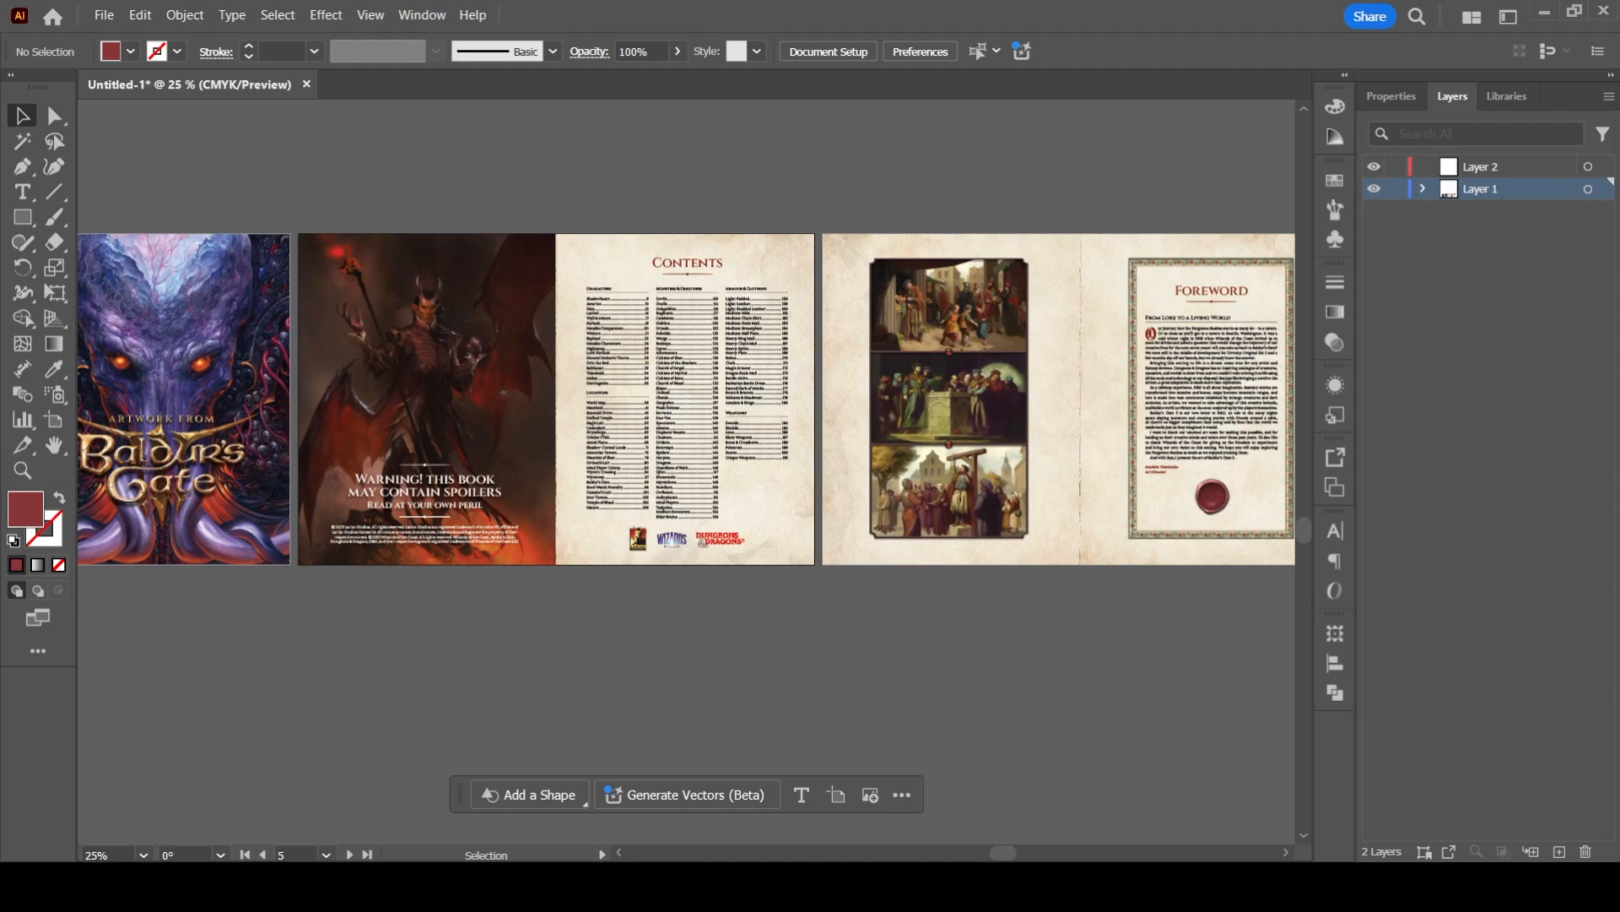
pyautogui.moveTo(743, 405); pyautogui.dragTo(785, 415)
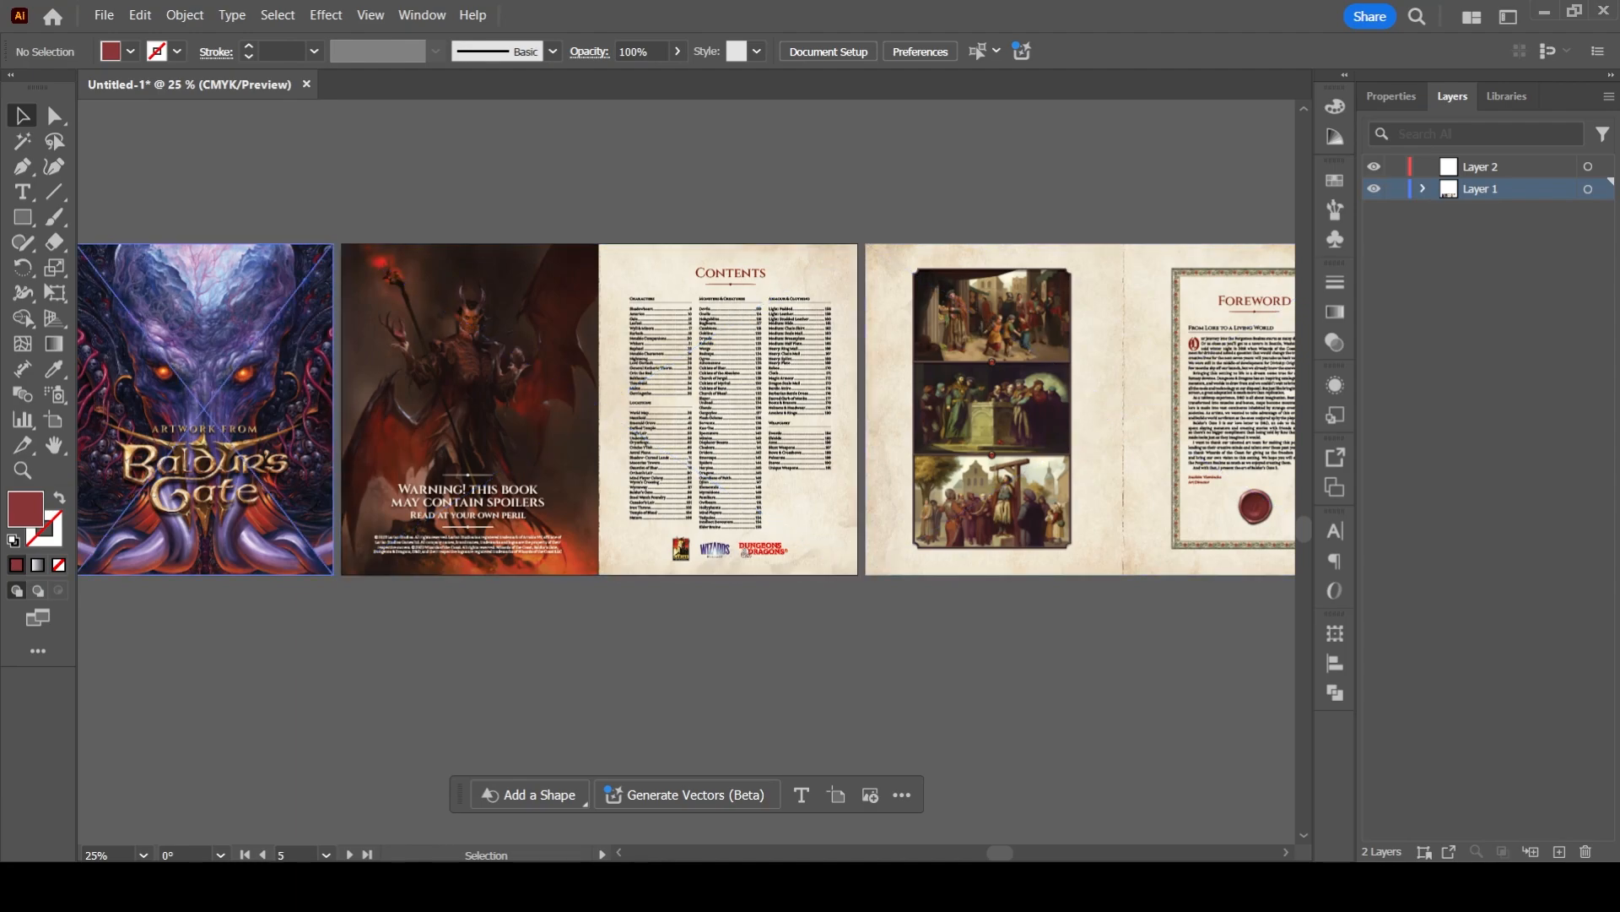
pyautogui.moveTo(709, 405); pyautogui.dragTo(819, 393)
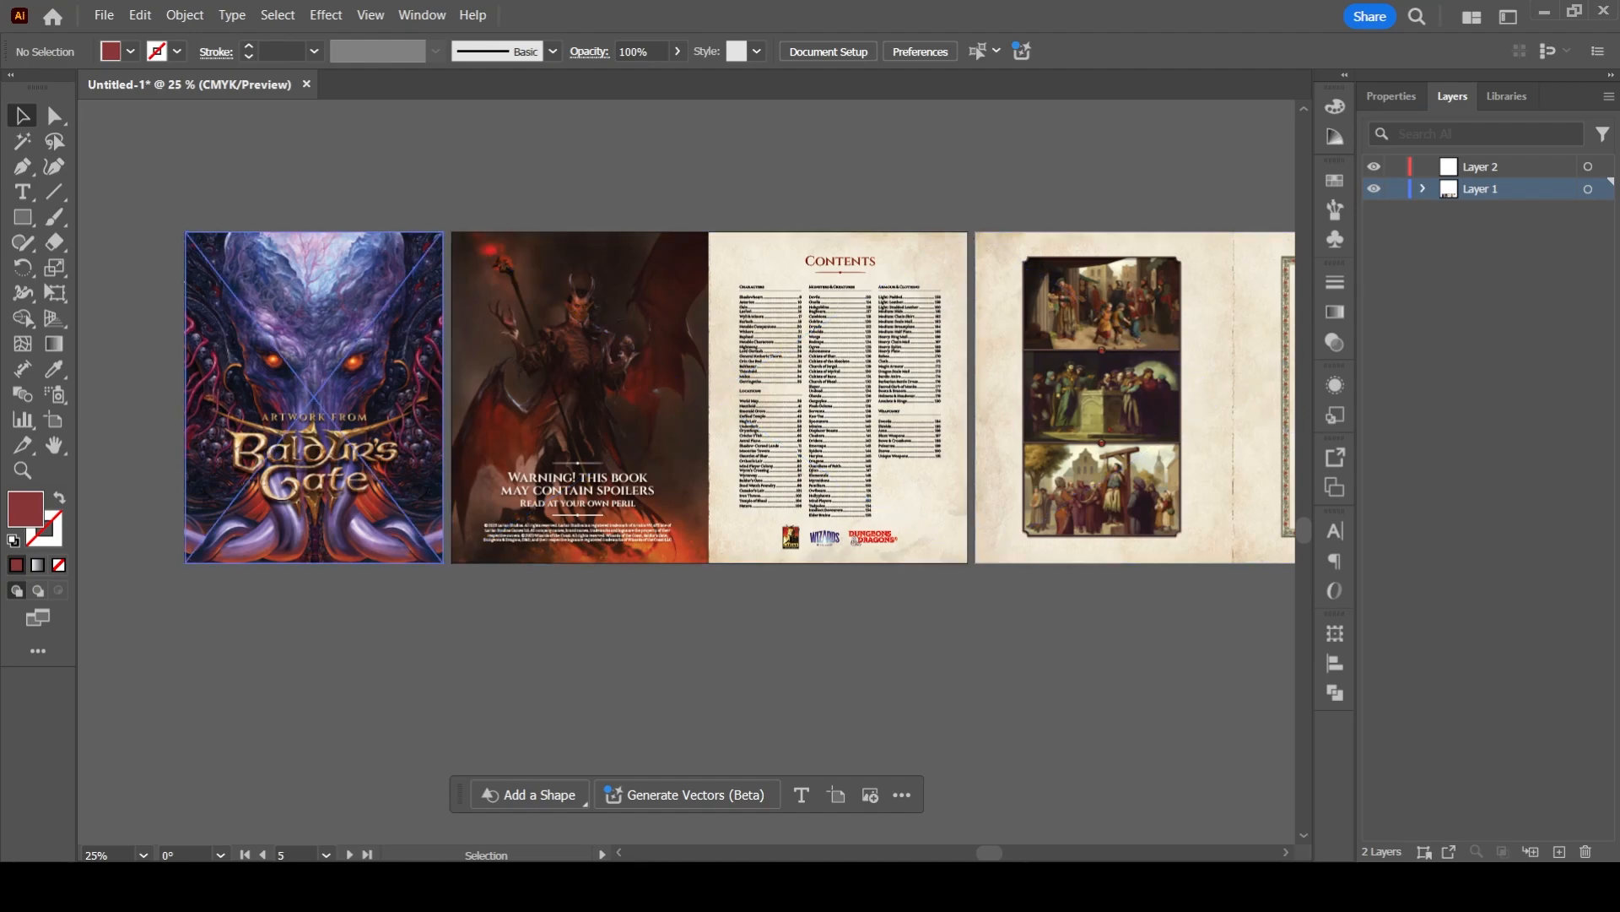
pyautogui.hscroll(5, 760, 413)
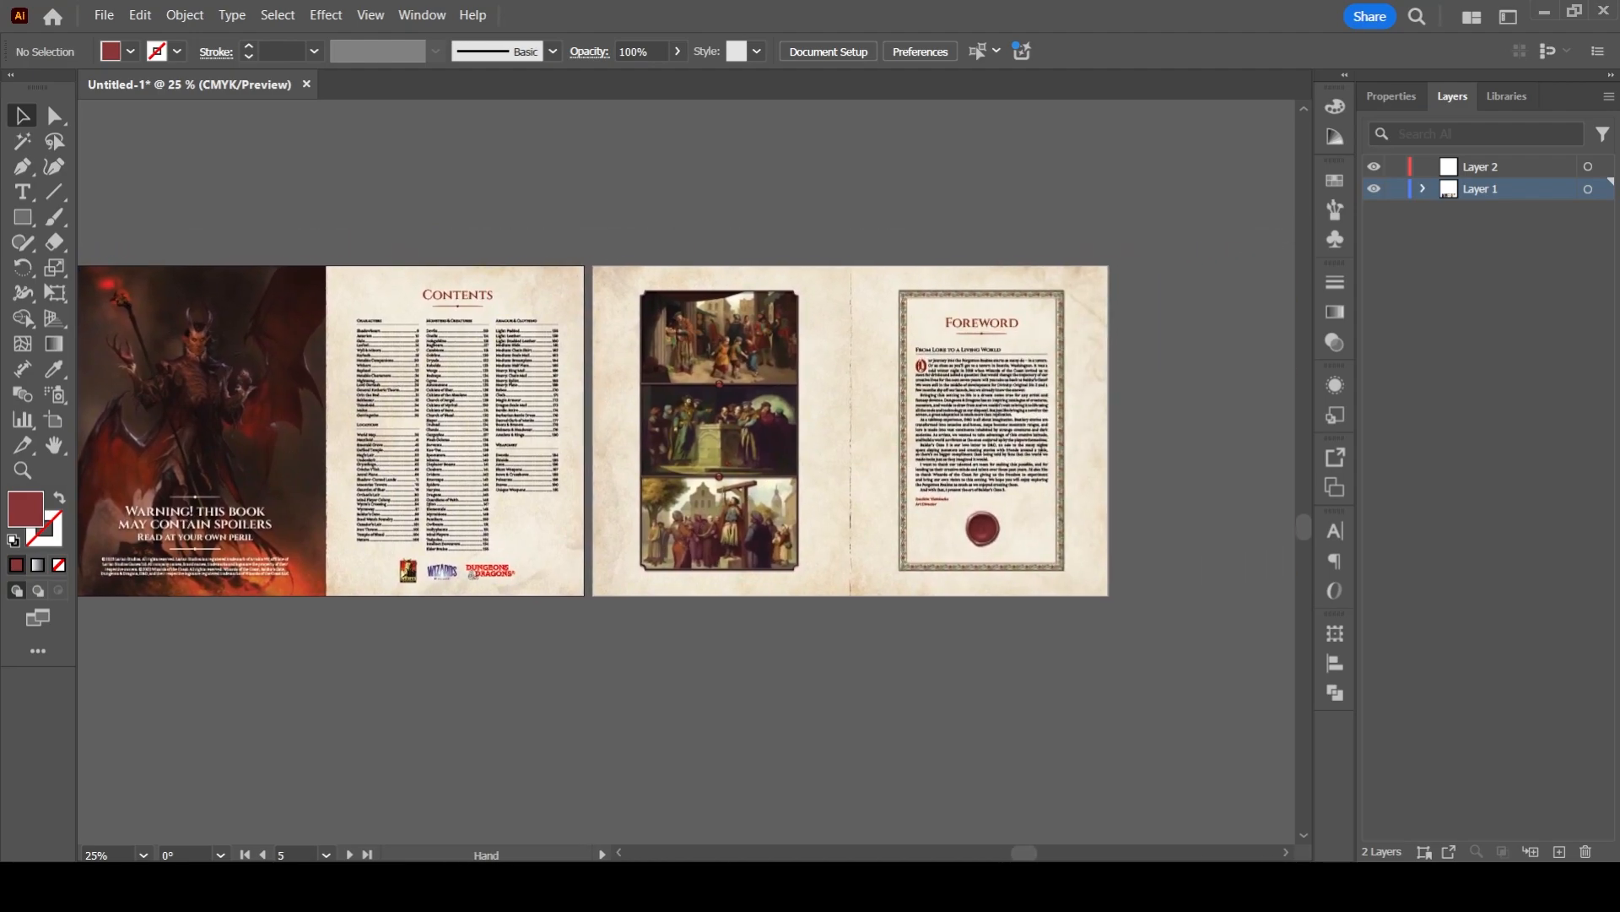
pyautogui.hscroll(-4, 675, 414)
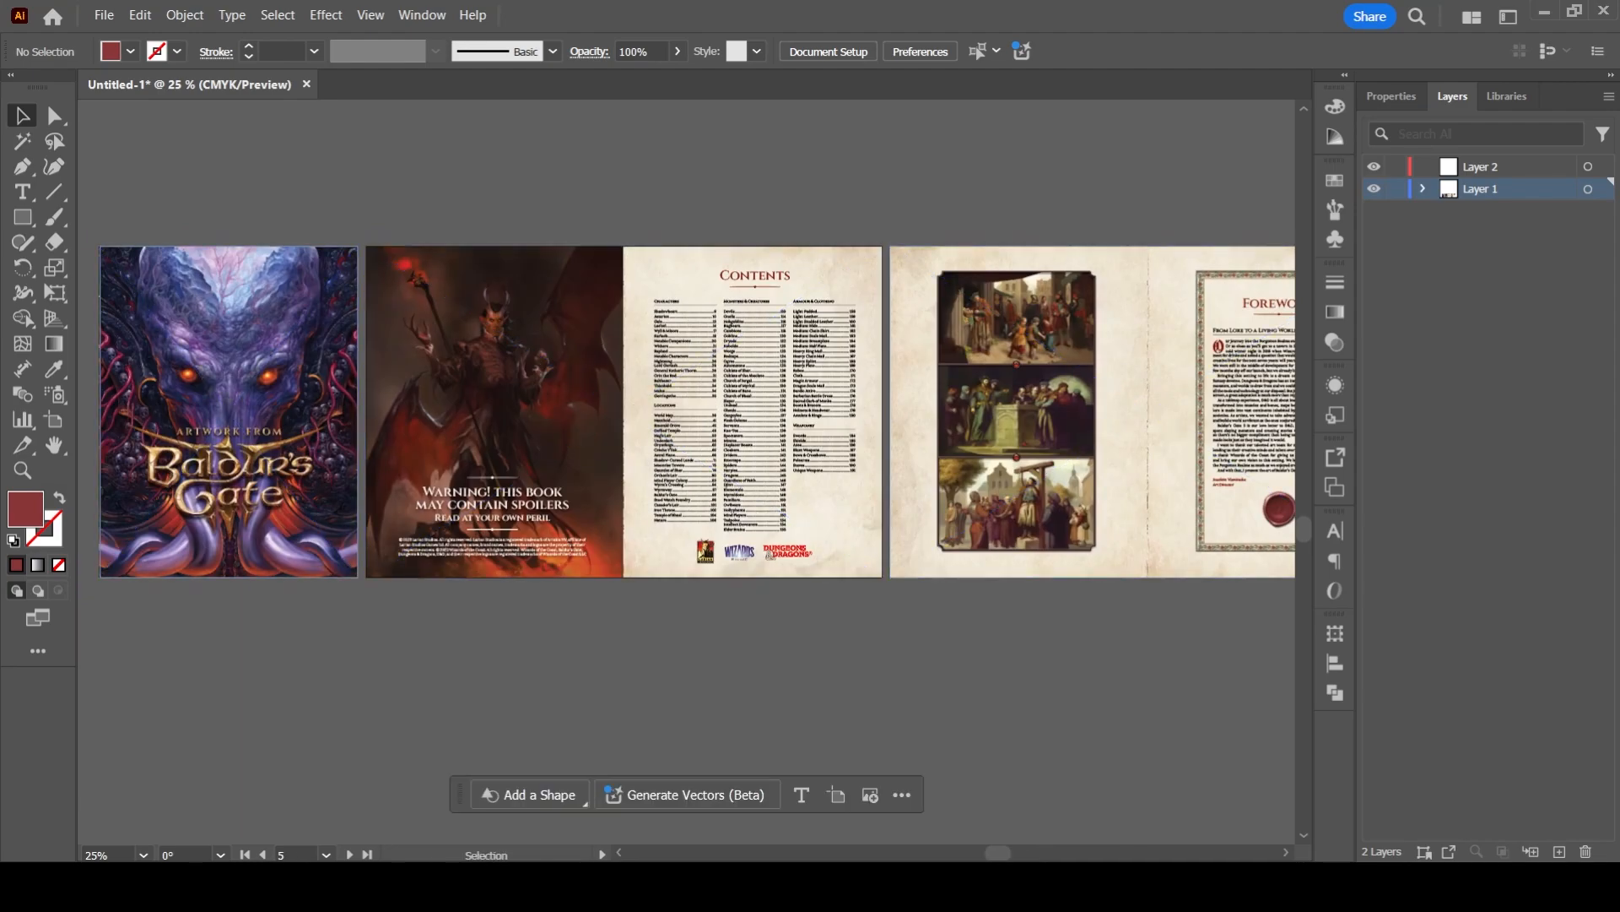
# - Examine the vertically stacked arrangement of the cover, contents and foreword spreads
pyautogui.moveTo(996, 287); pyautogui.dragTo(596, 731)
pyautogui.moveTo(709, 195); pyautogui.dragTo(701, 790)
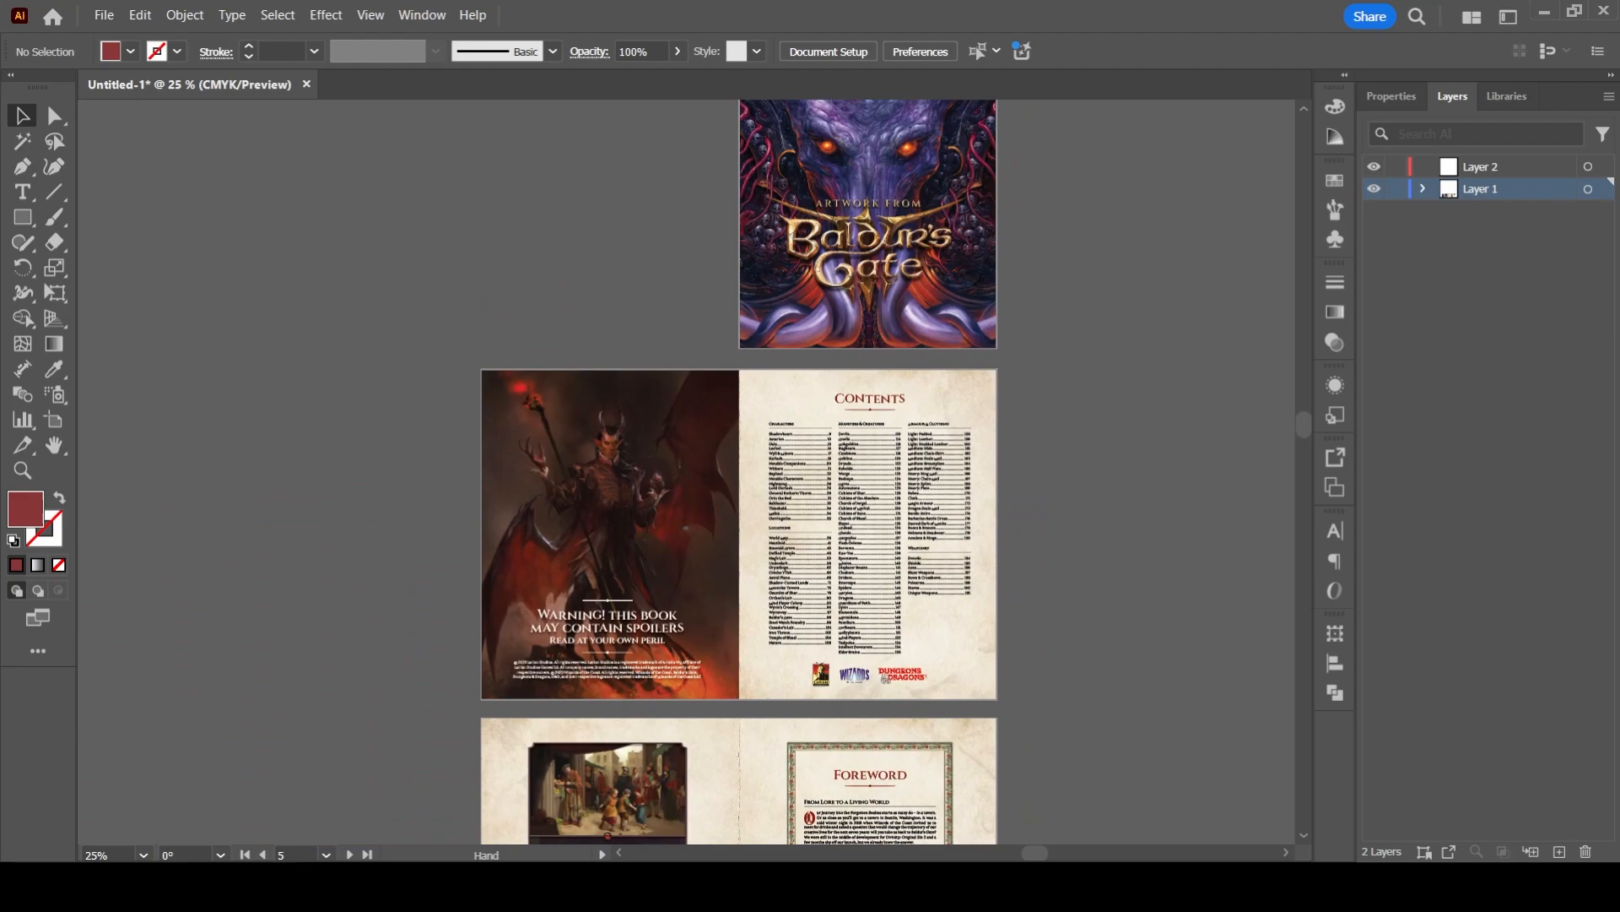
pyautogui.moveTo(713, 482); pyautogui.dragTo(675, 604)
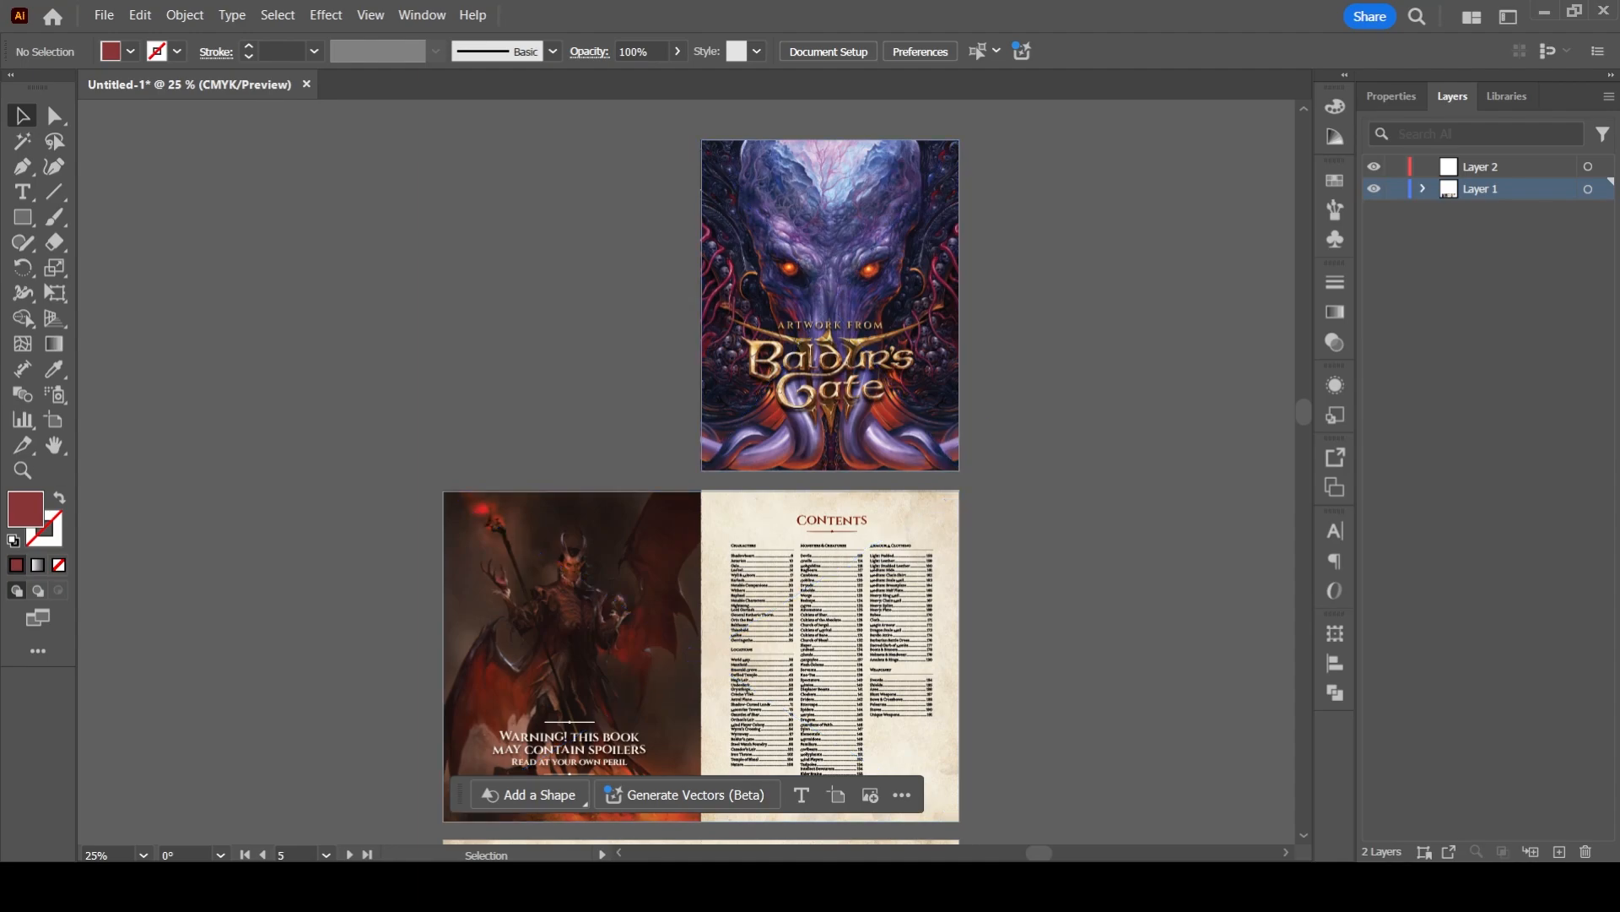
pyautogui.scroll(-5, 700, 473)
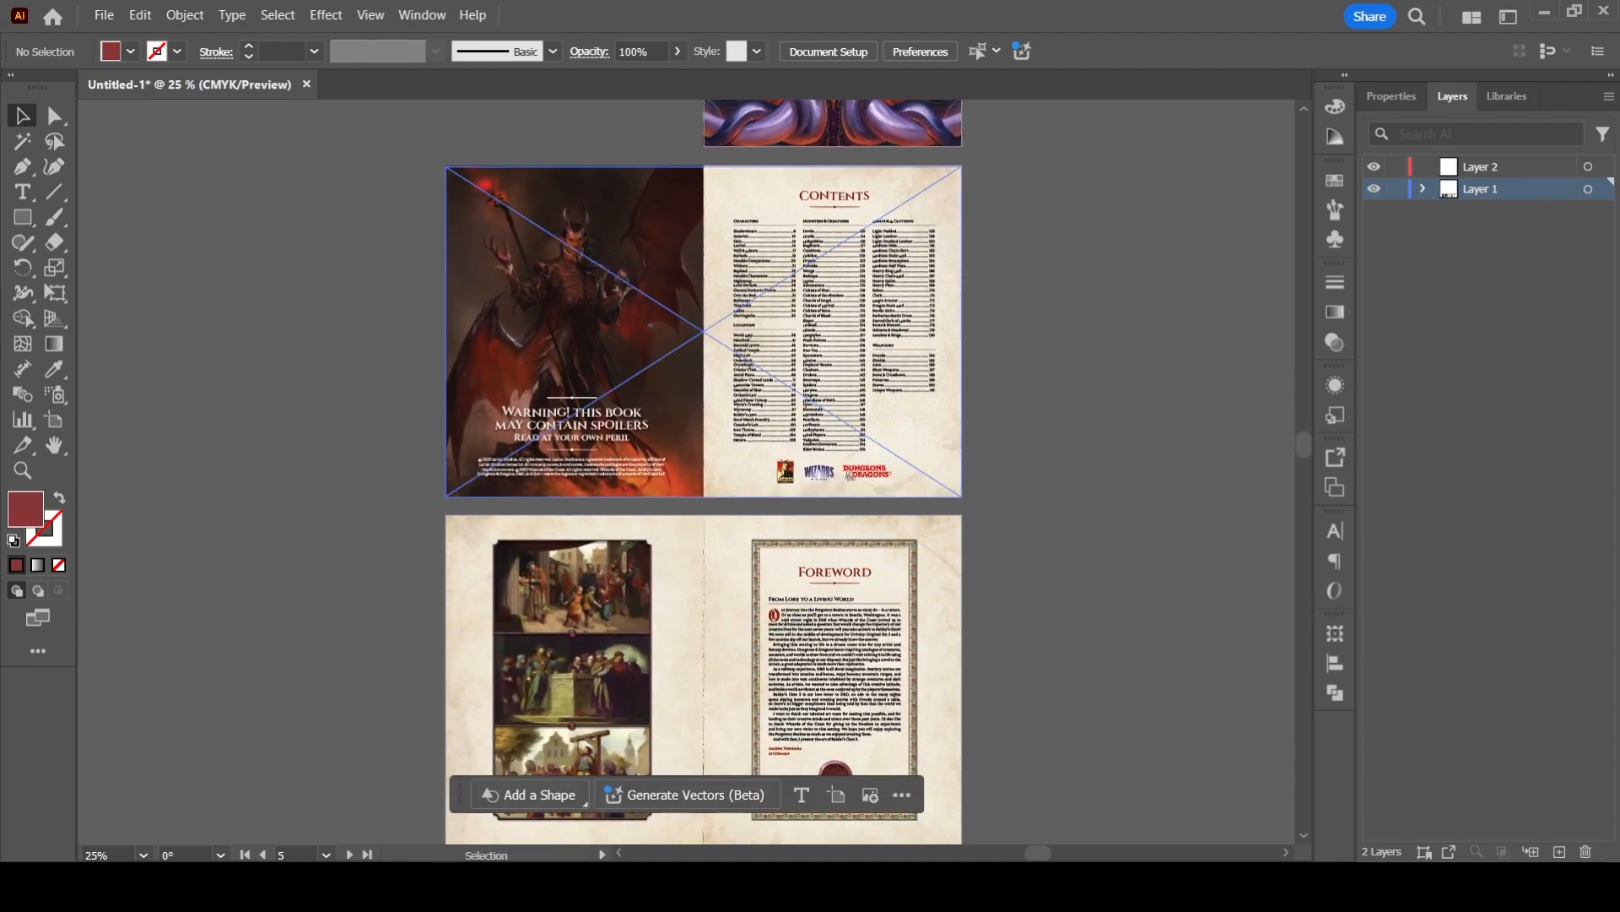
pyautogui.scroll(-2, 372, 426)
# - Use the Artboard tool to select the copied cover, contents and foreword artboards in the lower row for inspection
pyautogui.hotkey('shift', 'o')
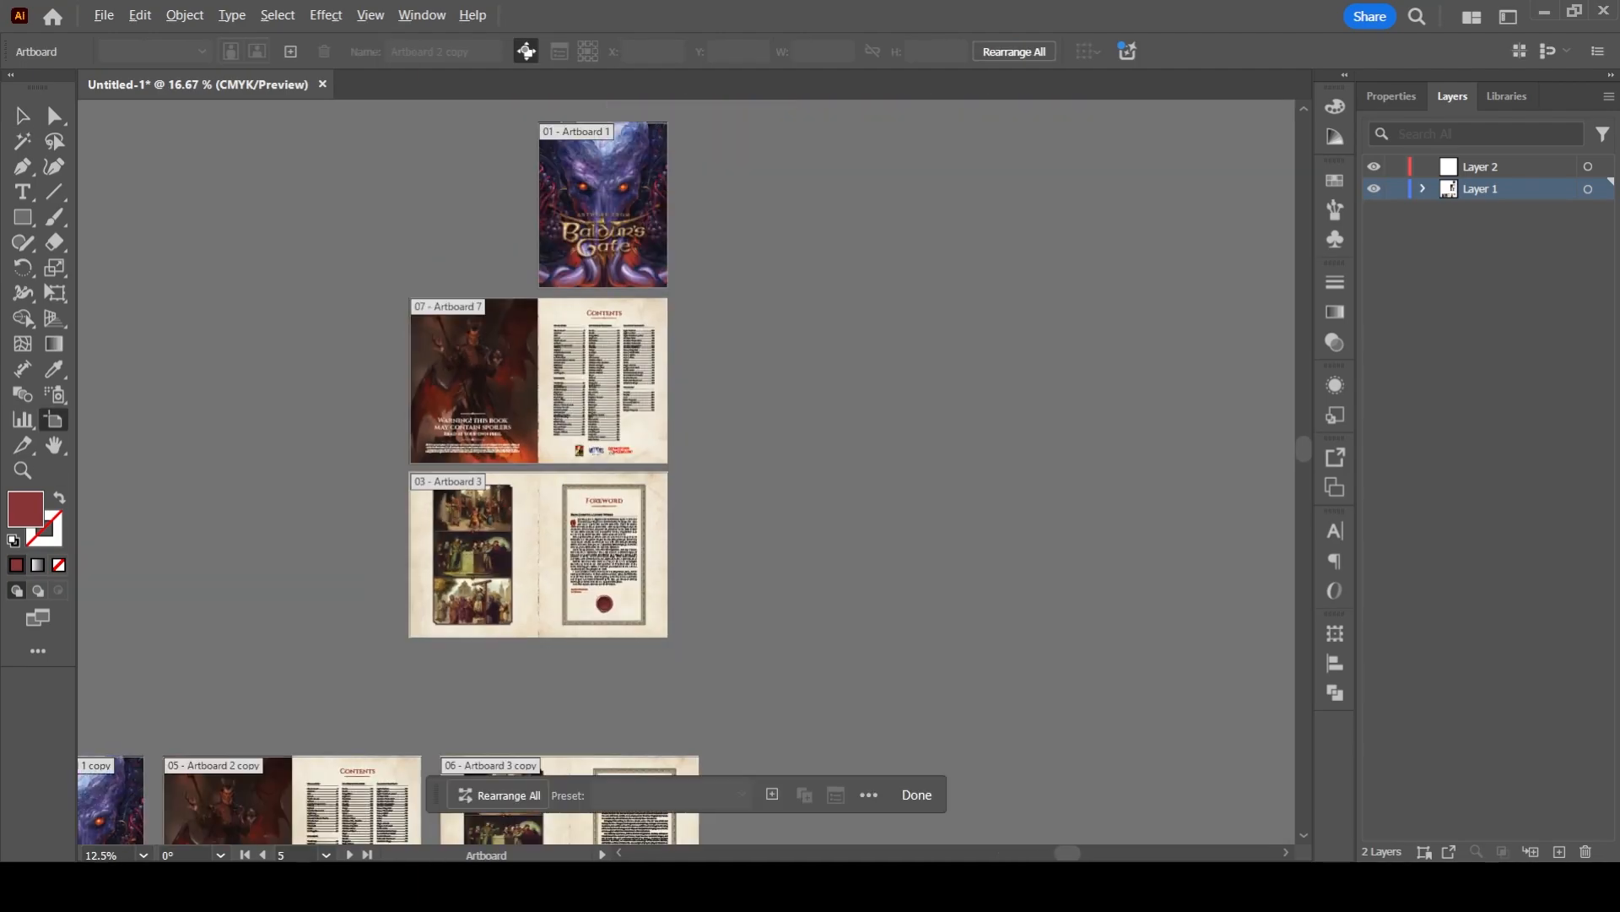
pyautogui.moveTo(372, 426); pyautogui.dragTo(599, 109)
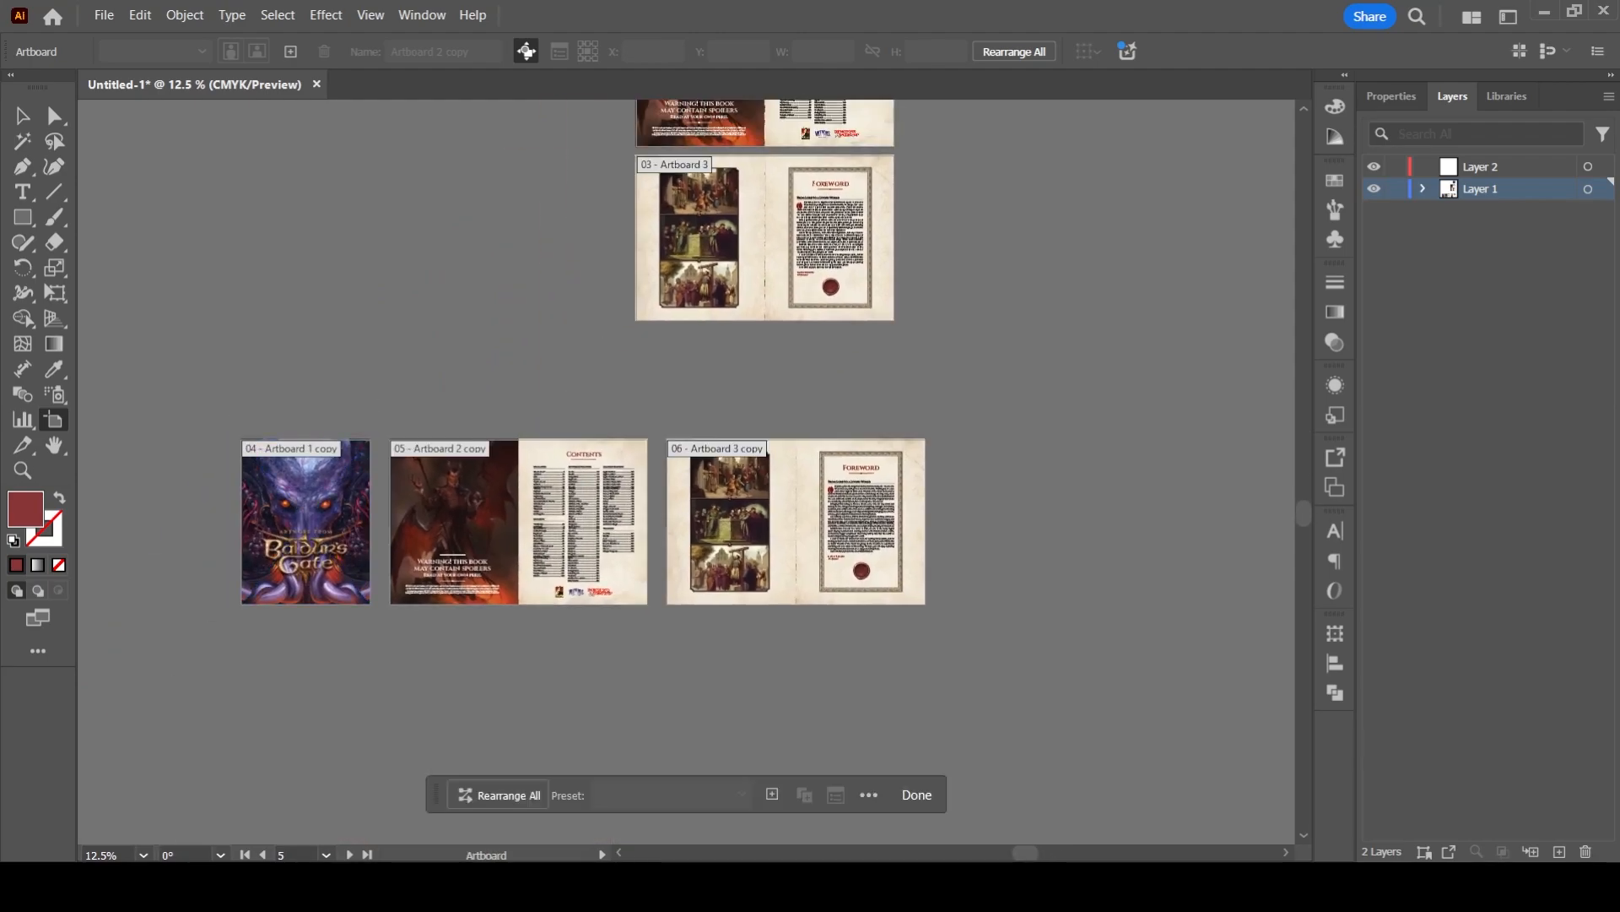
pyautogui.click(306, 523)
pyautogui.keyDown('shift'); pyautogui.click(490, 522); pyautogui.keyUp('shift')
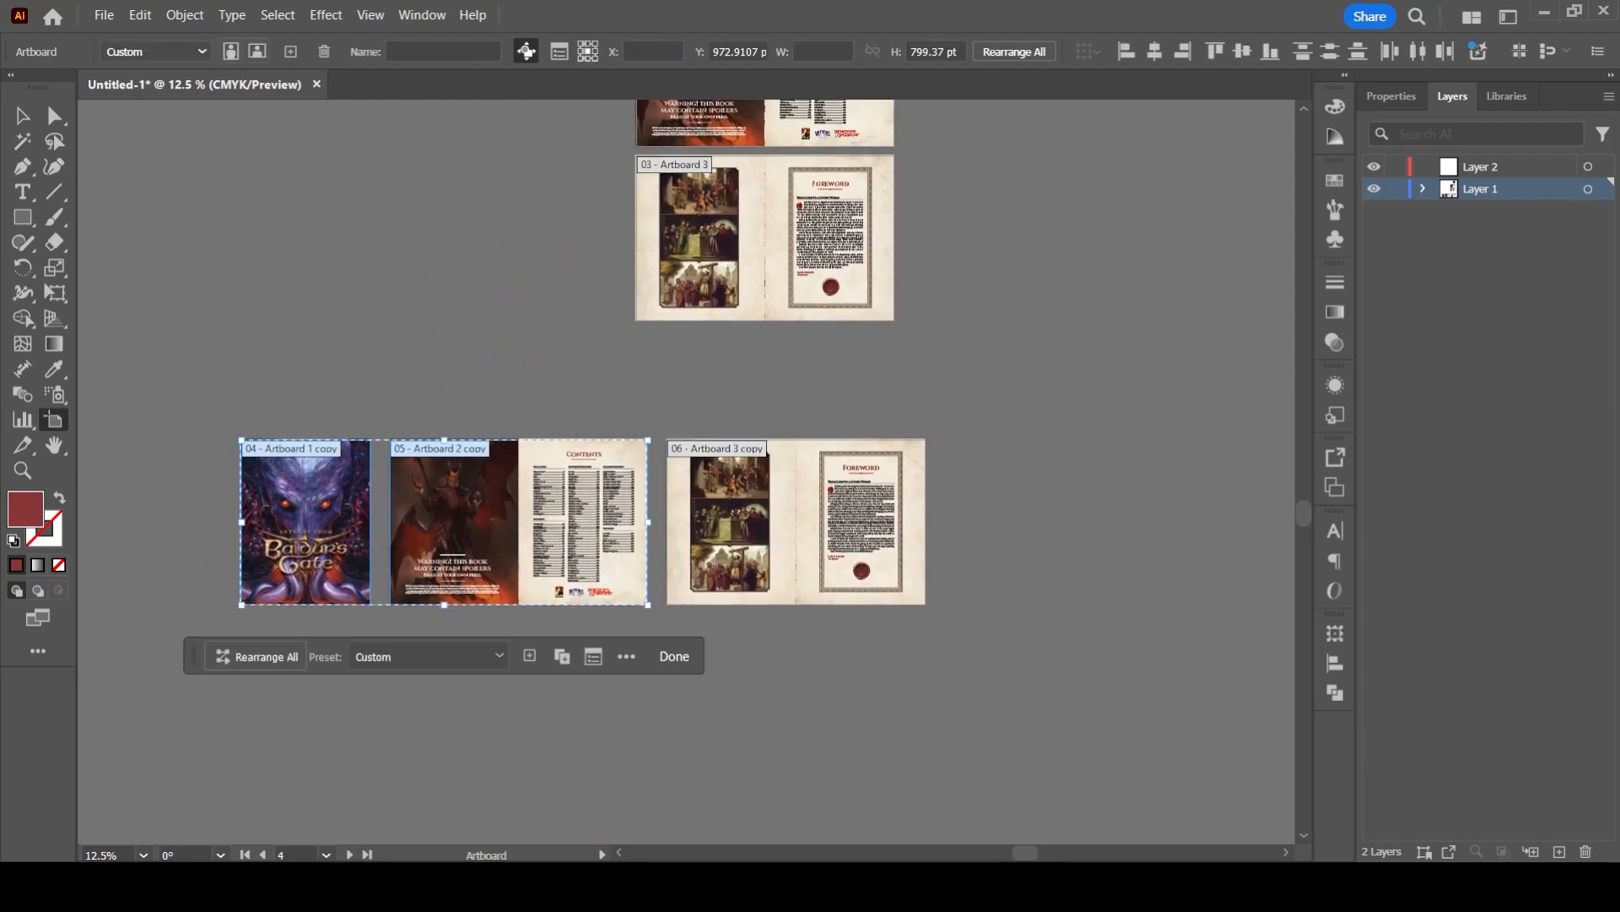
pyautogui.keyDown('shift'); pyautogui.click(709, 473); pyautogui.keyUp('shift')
pyautogui.moveTo(709, 463); pyautogui.dragTo(708, 621)
pyautogui.moveTo(709, 485); pyautogui.dragTo(651, 787)
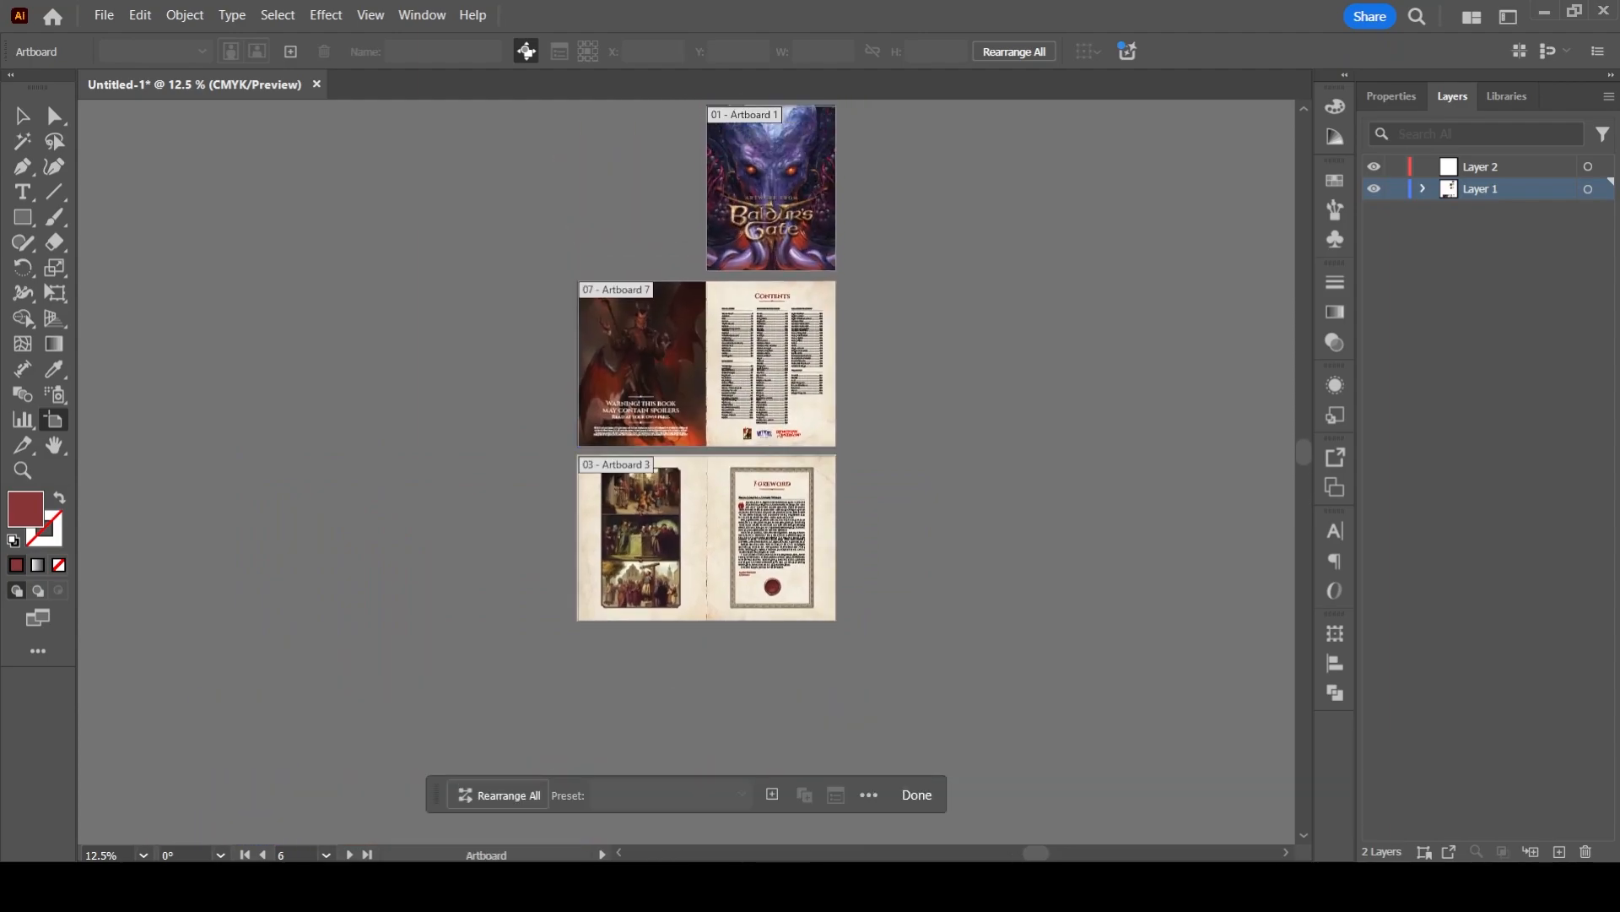
# - Duplicate the Artboard 1 cover with its artwork directly beneath the foreword spread, aligned with the spread's left page
pyautogui.click(771, 187)
pyautogui.moveTo(771, 188); pyautogui.dragTo(740, 198)
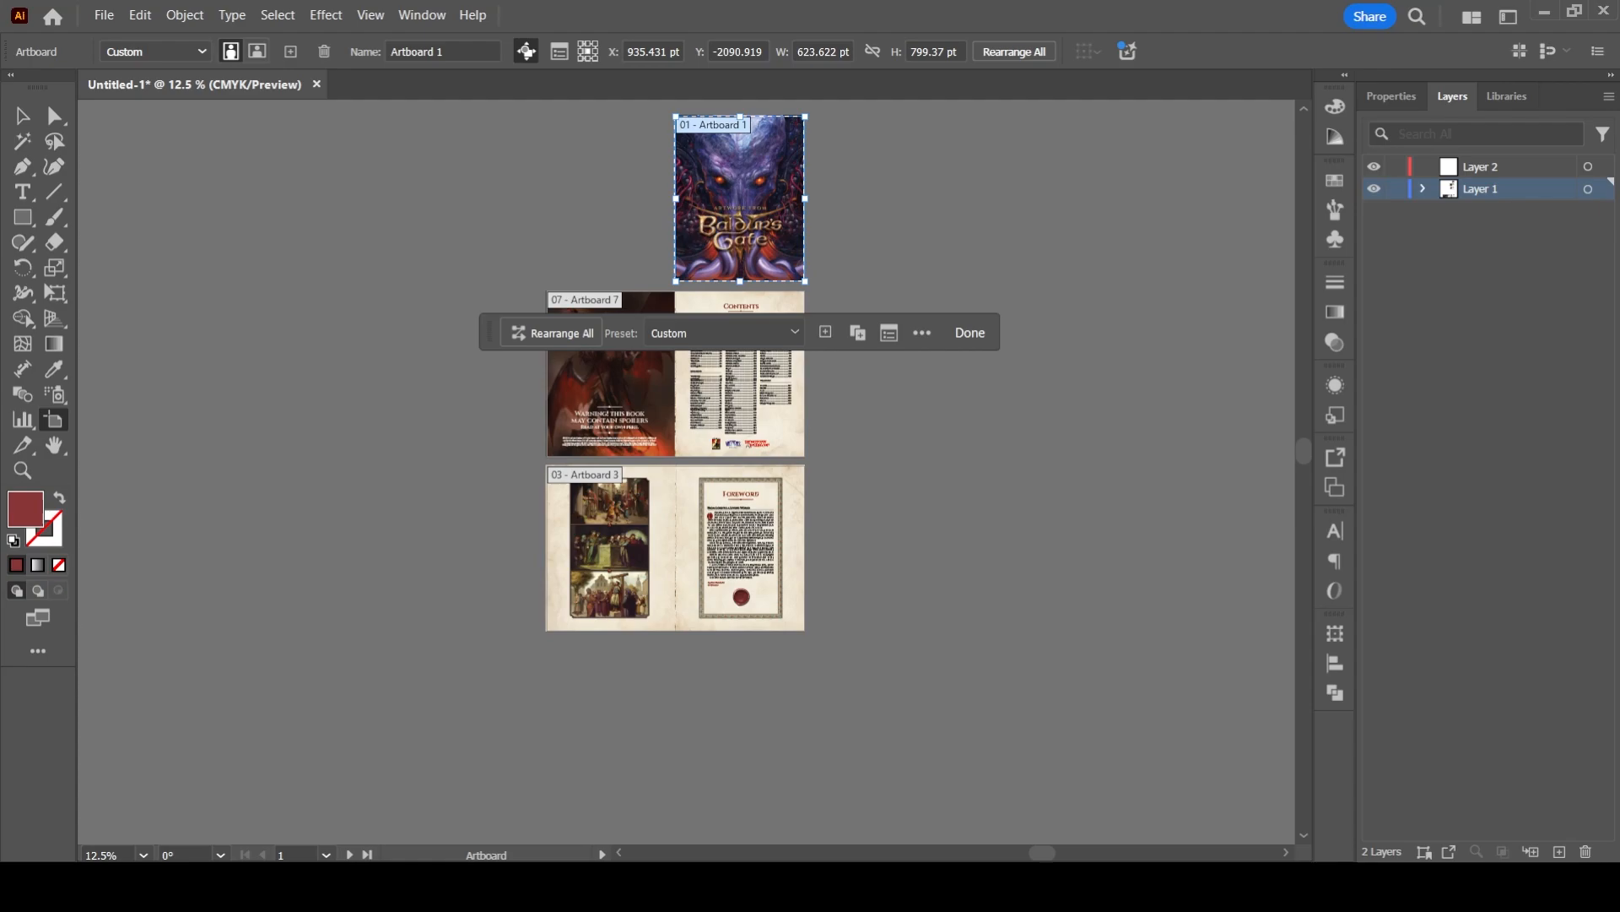
pyautogui.moveTo(740, 197); pyautogui.dragTo(611, 725)
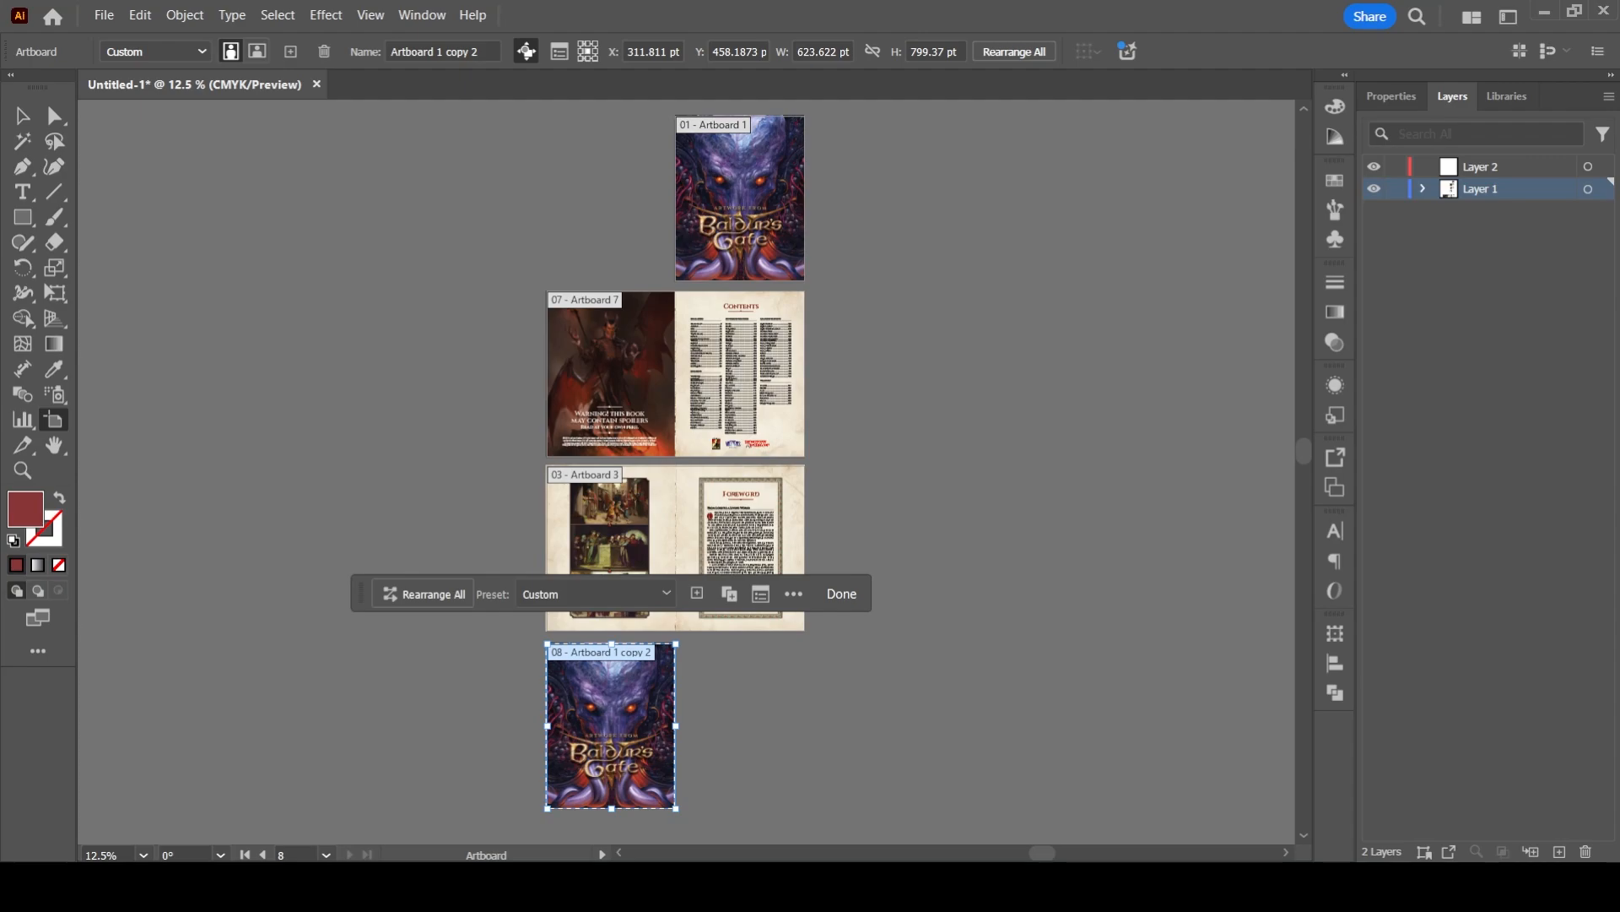
pyautogui.press('v')
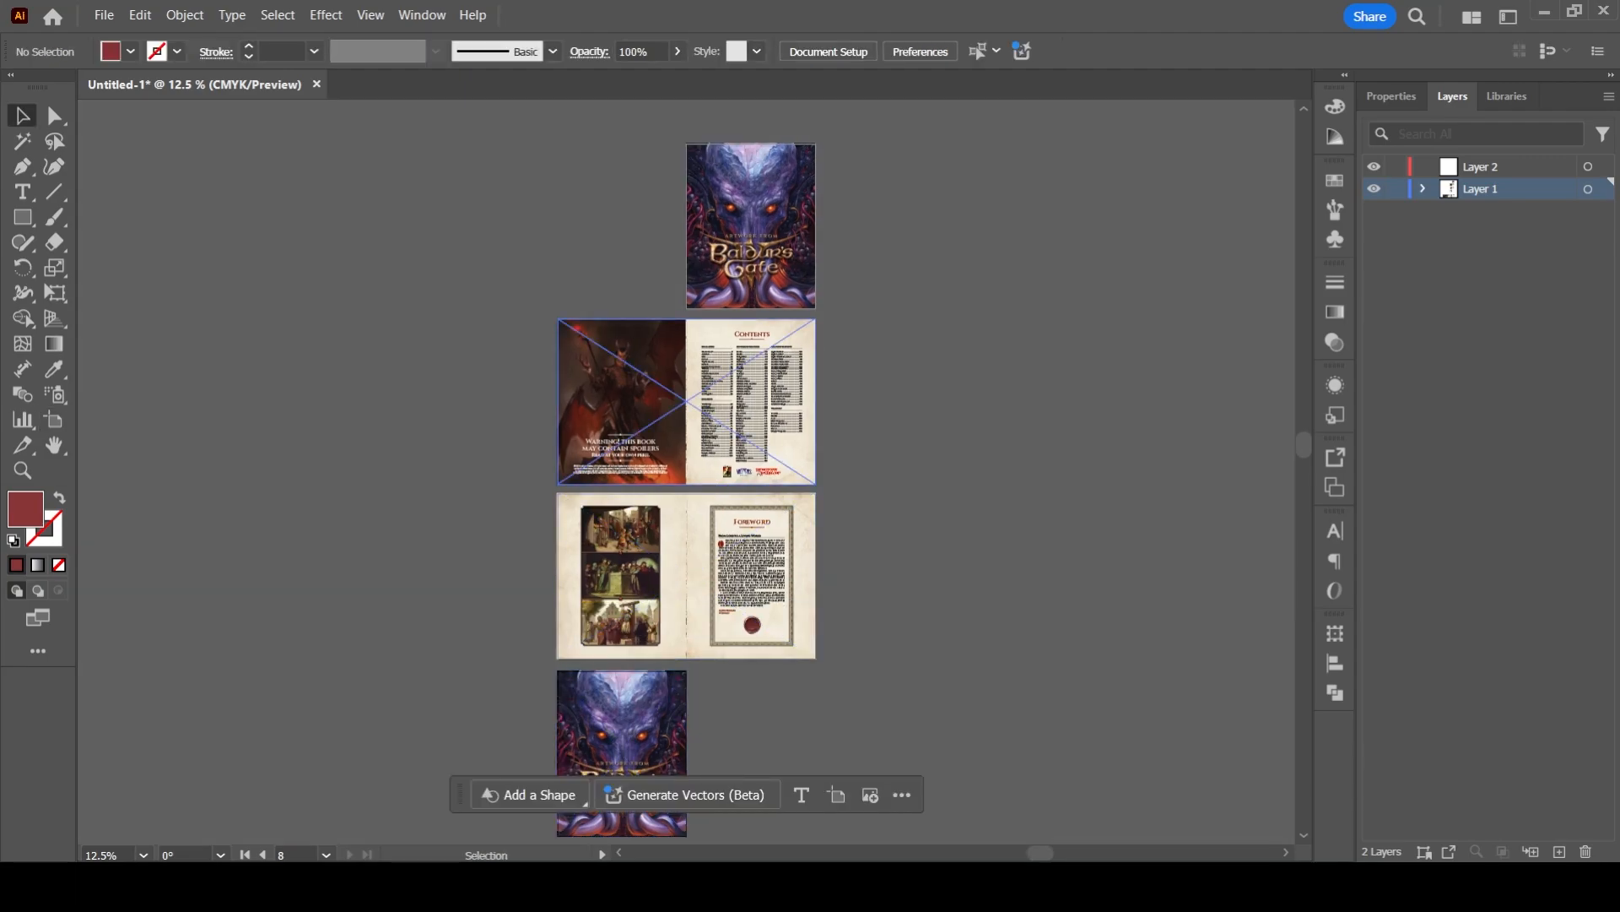
# - Examine the contents and foreword spreads of the stacked layout up close
pyautogui.scroll(3, 642, 332)
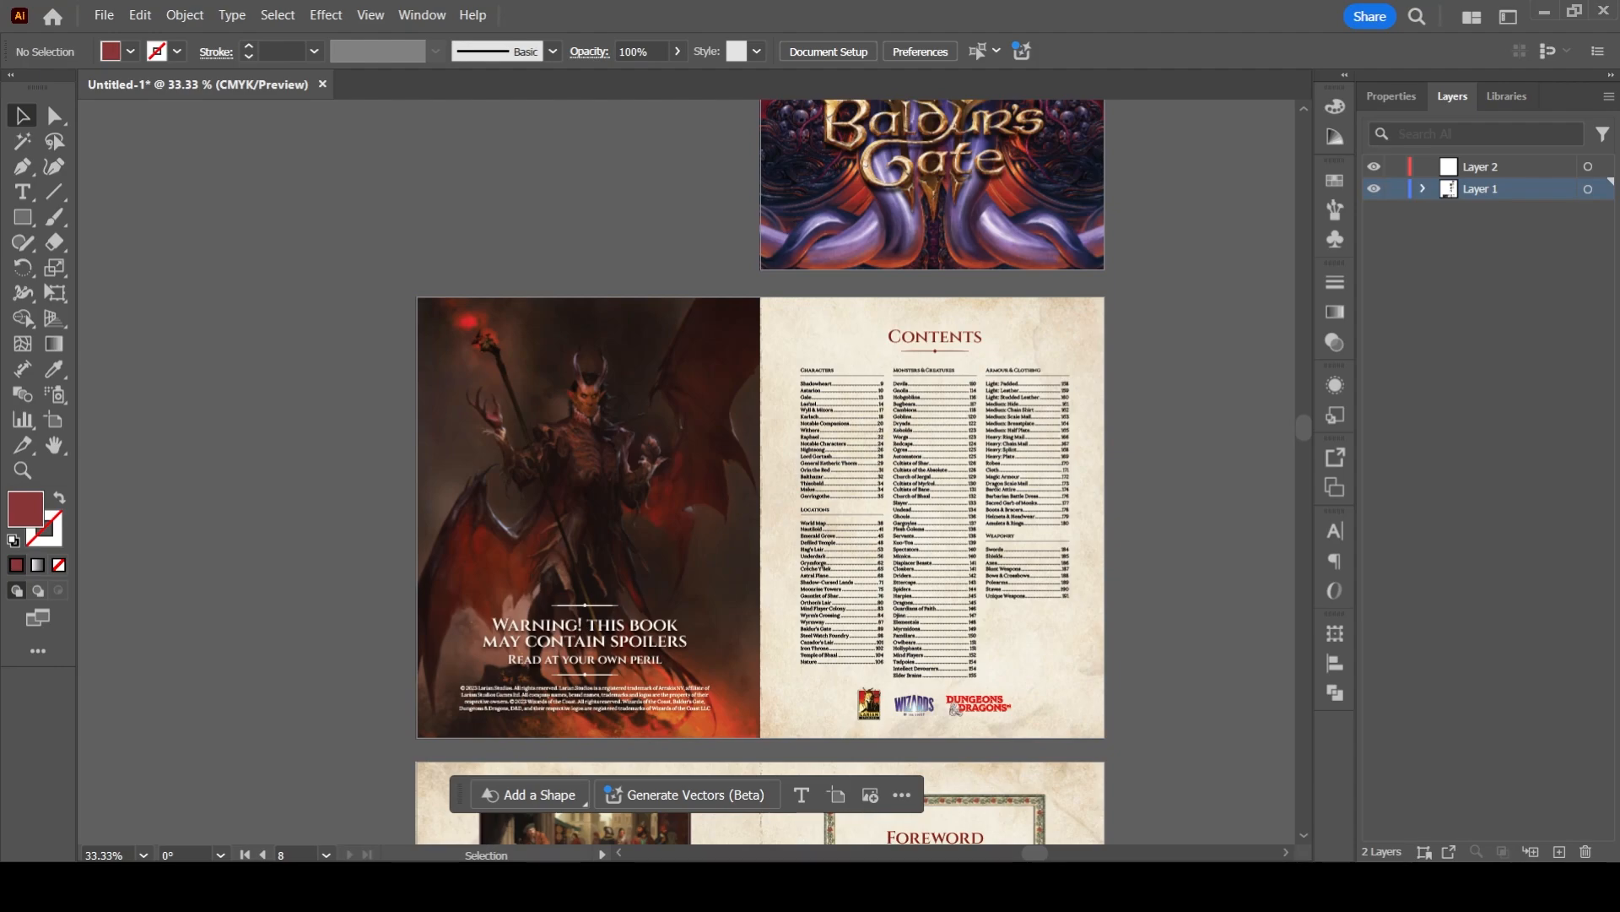
pyautogui.scroll(-1, 343, 450)
pyautogui.press('space')
pyautogui.moveTo(343, 451); pyautogui.dragTo(390, 305)
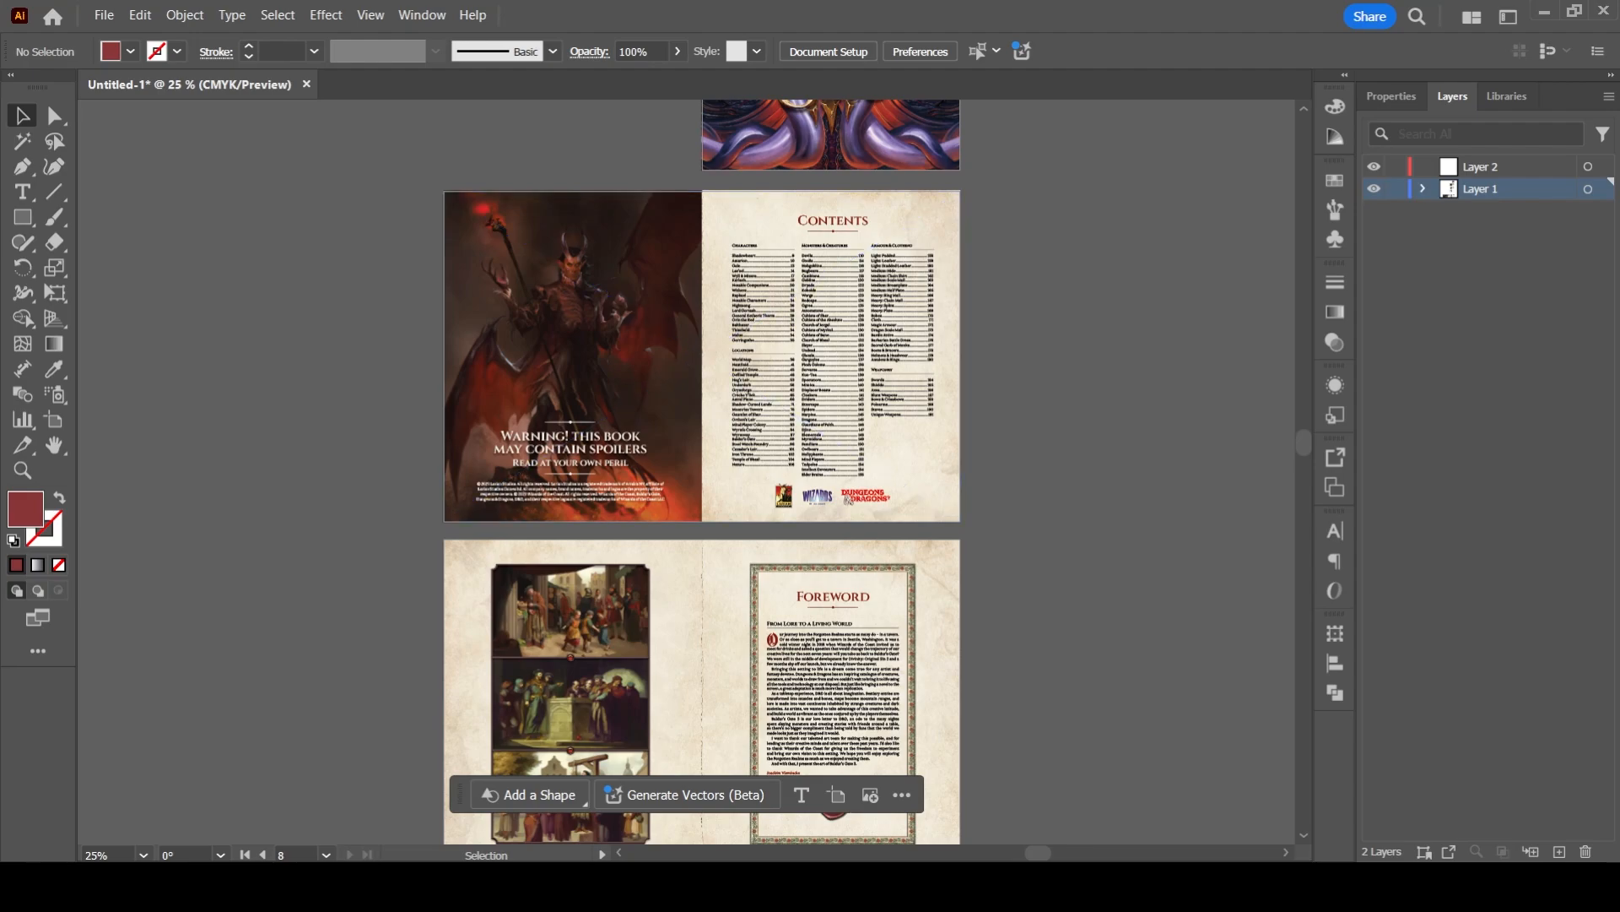
pyautogui.hotkey('ctrl', '=')
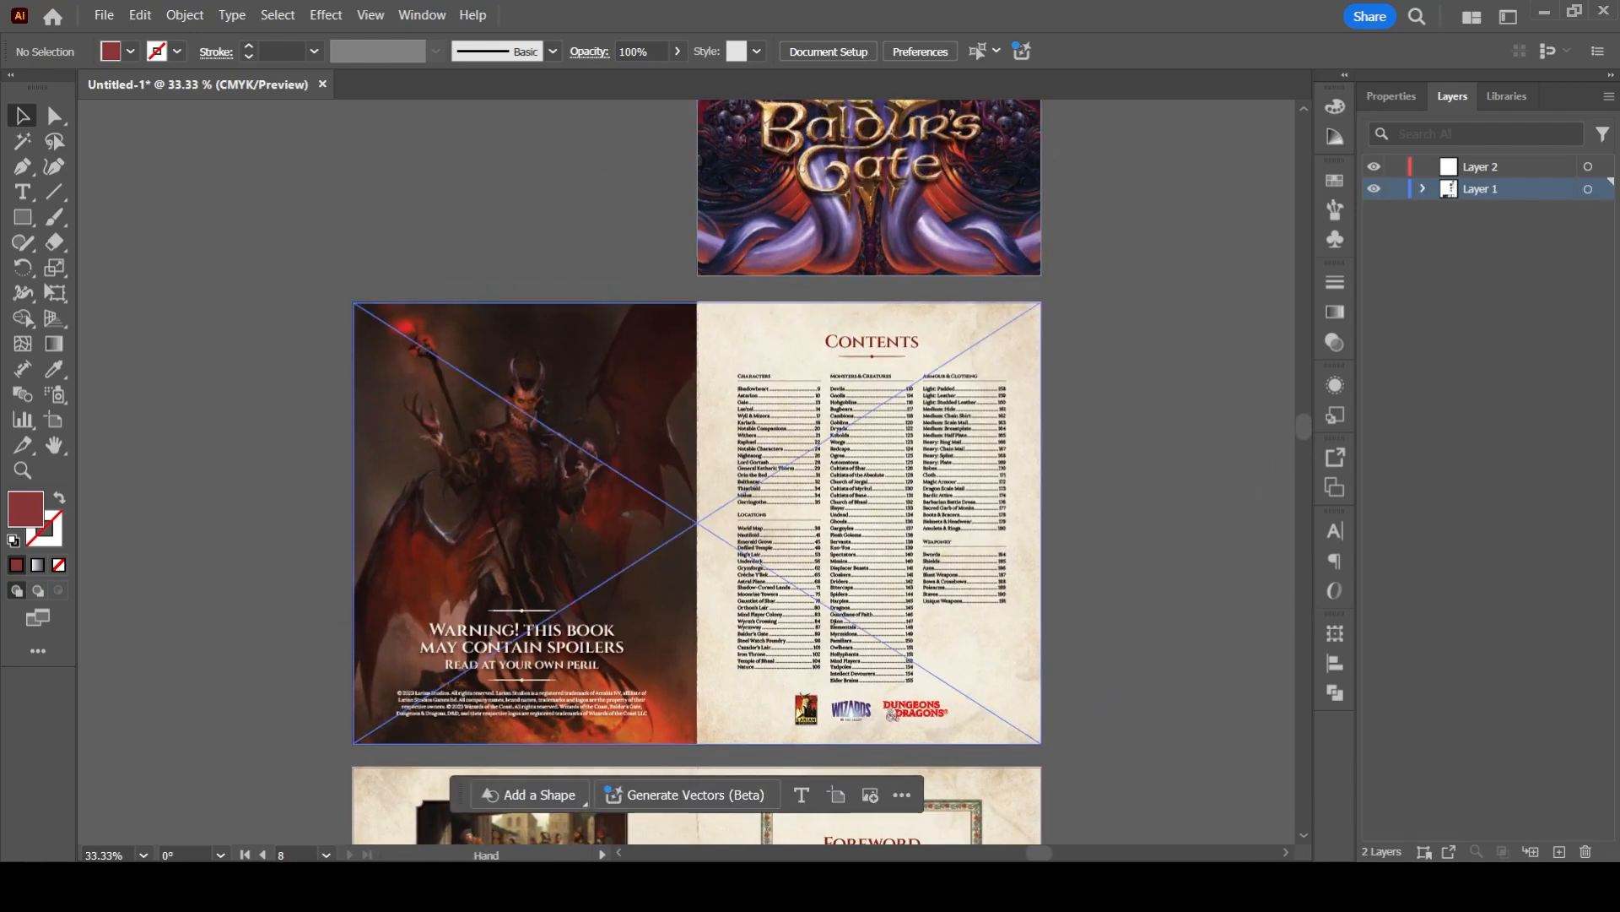
pyautogui.scroll(-3, 697, 472)
pyautogui.moveTo(709, 608); pyautogui.dragTo(731, 322)
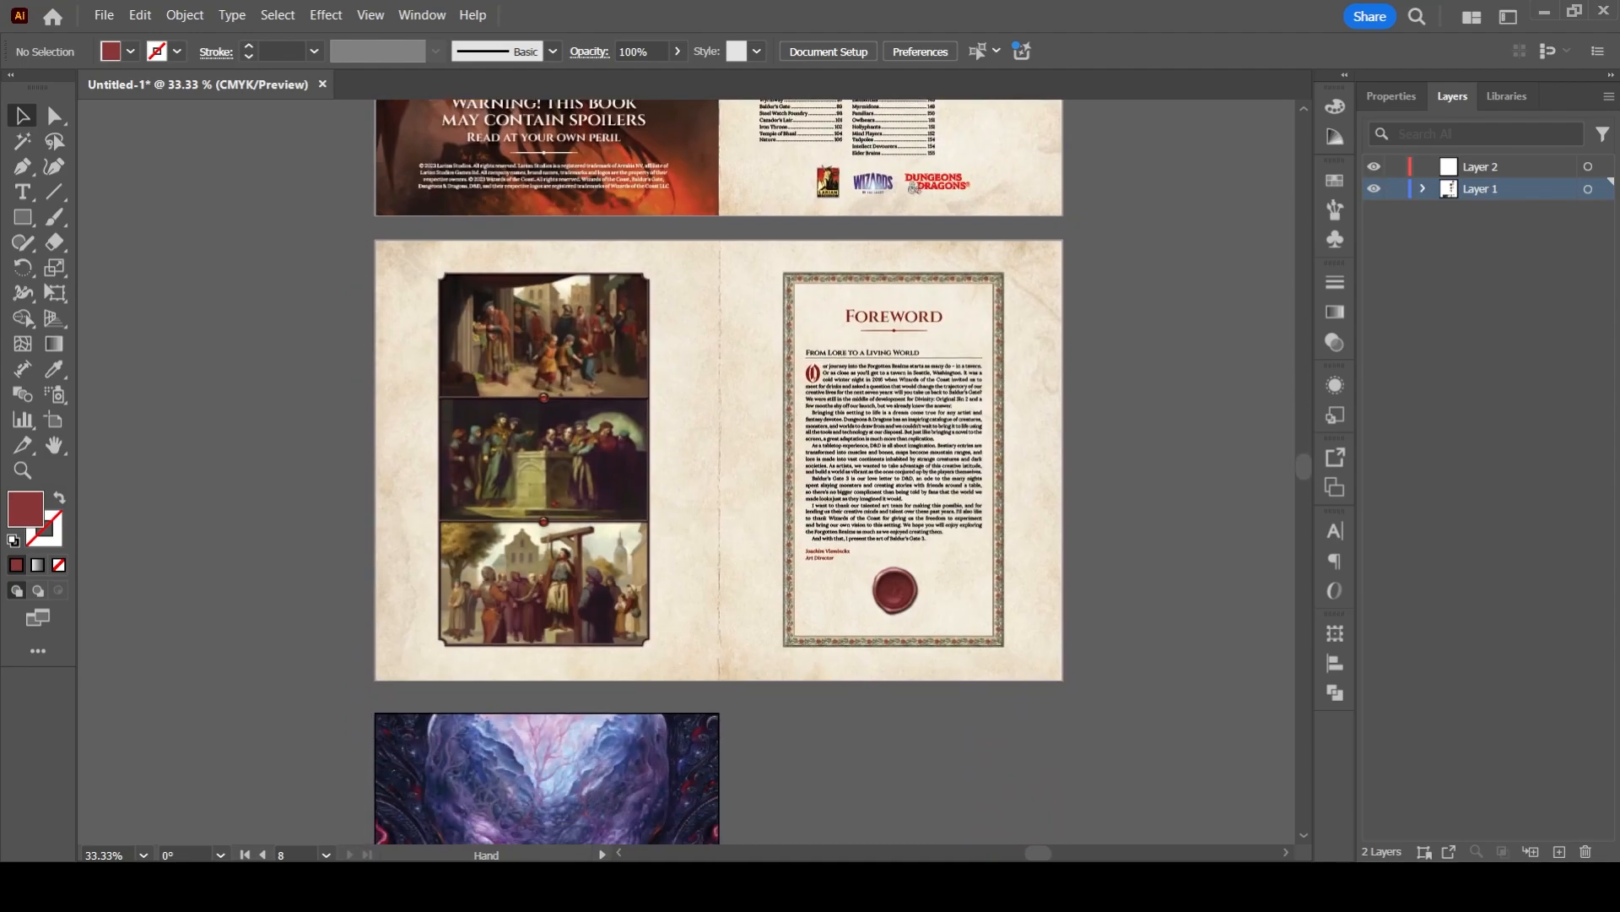
# - Add a text box reading "bleed" on the empty canvas beside the foreword spread and set its size to 72 pt
pyautogui.moveTo(675, 448); pyautogui.dragTo(873, 459)
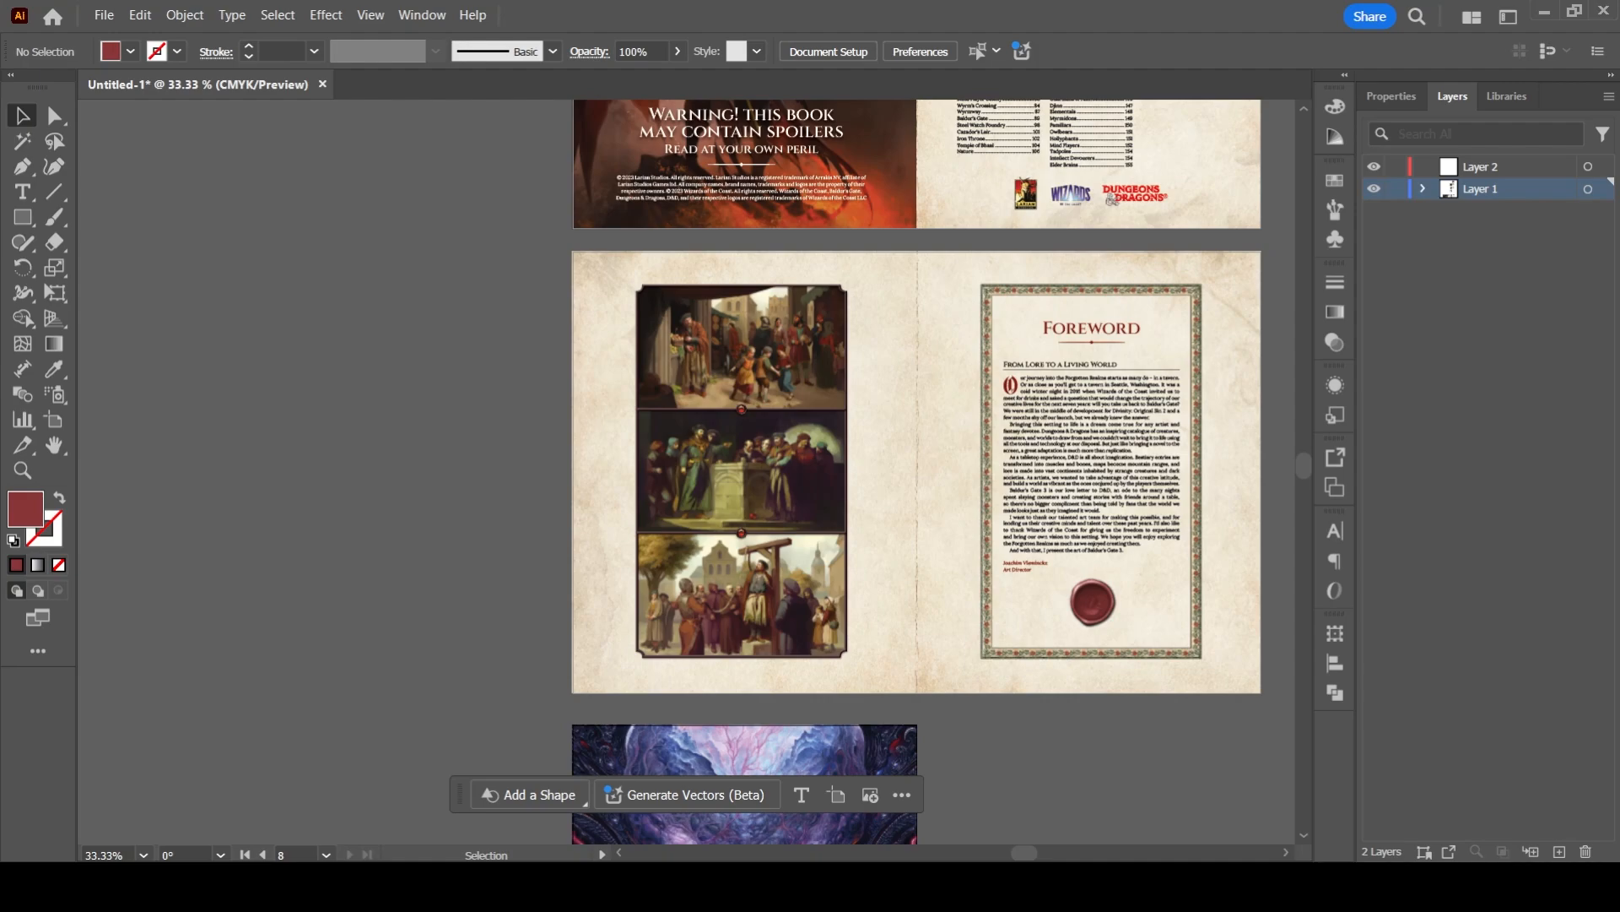
pyautogui.press('t')
pyautogui.moveTo(246, 324); pyautogui.dragTo(463, 379)
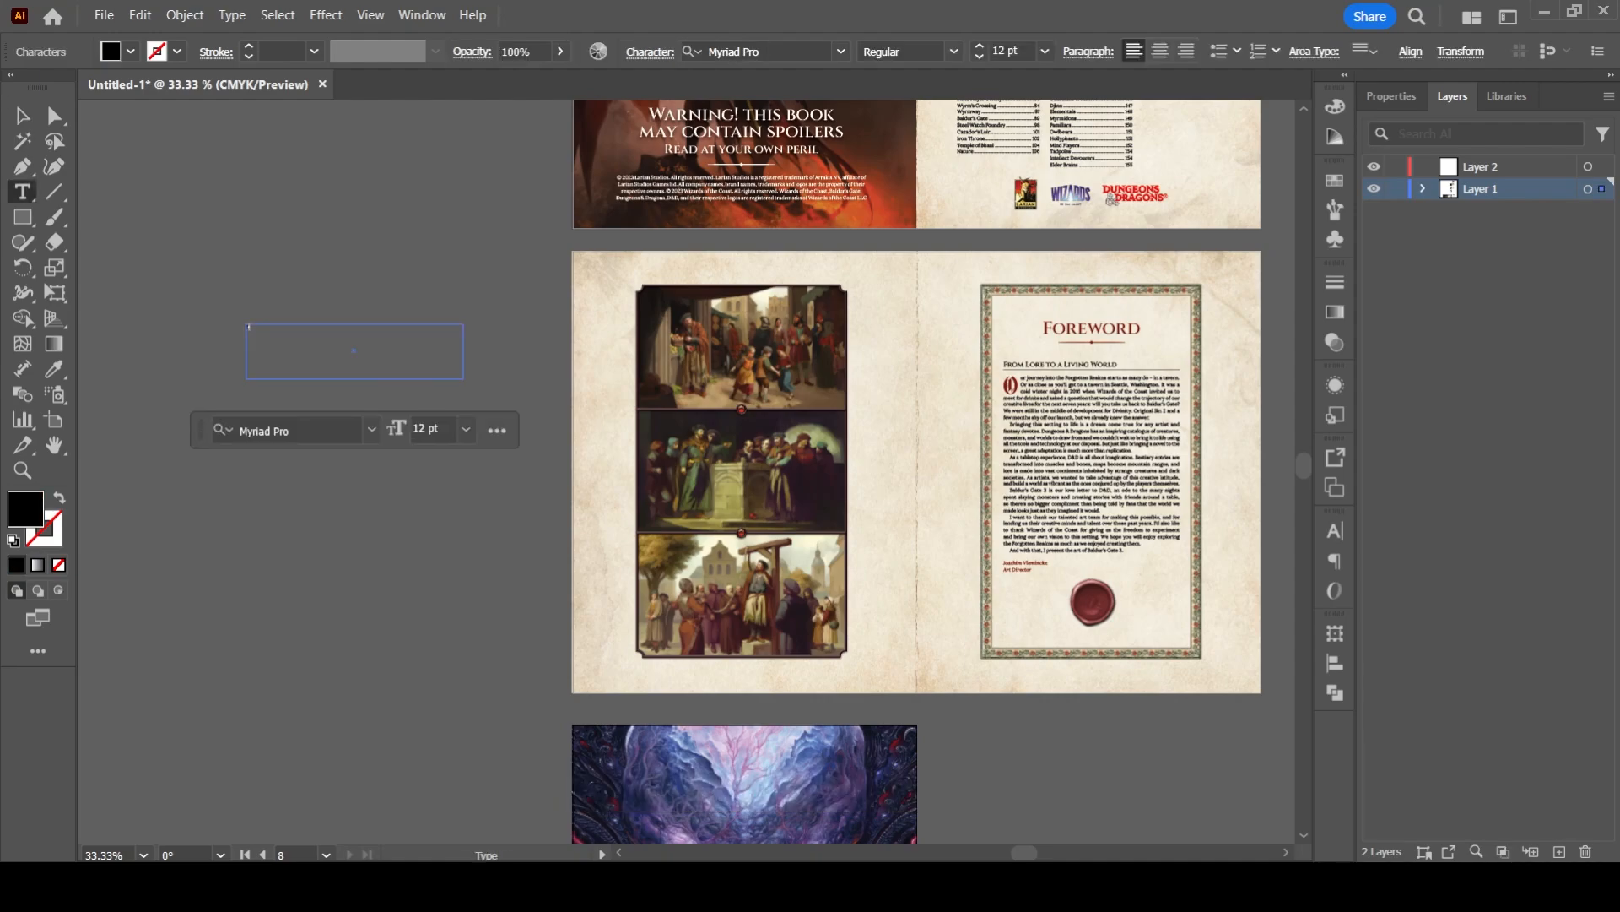
pyautogui.write('bleed')
pyautogui.hotkey('ctrl', 'a')
pyautogui.click(466, 430)
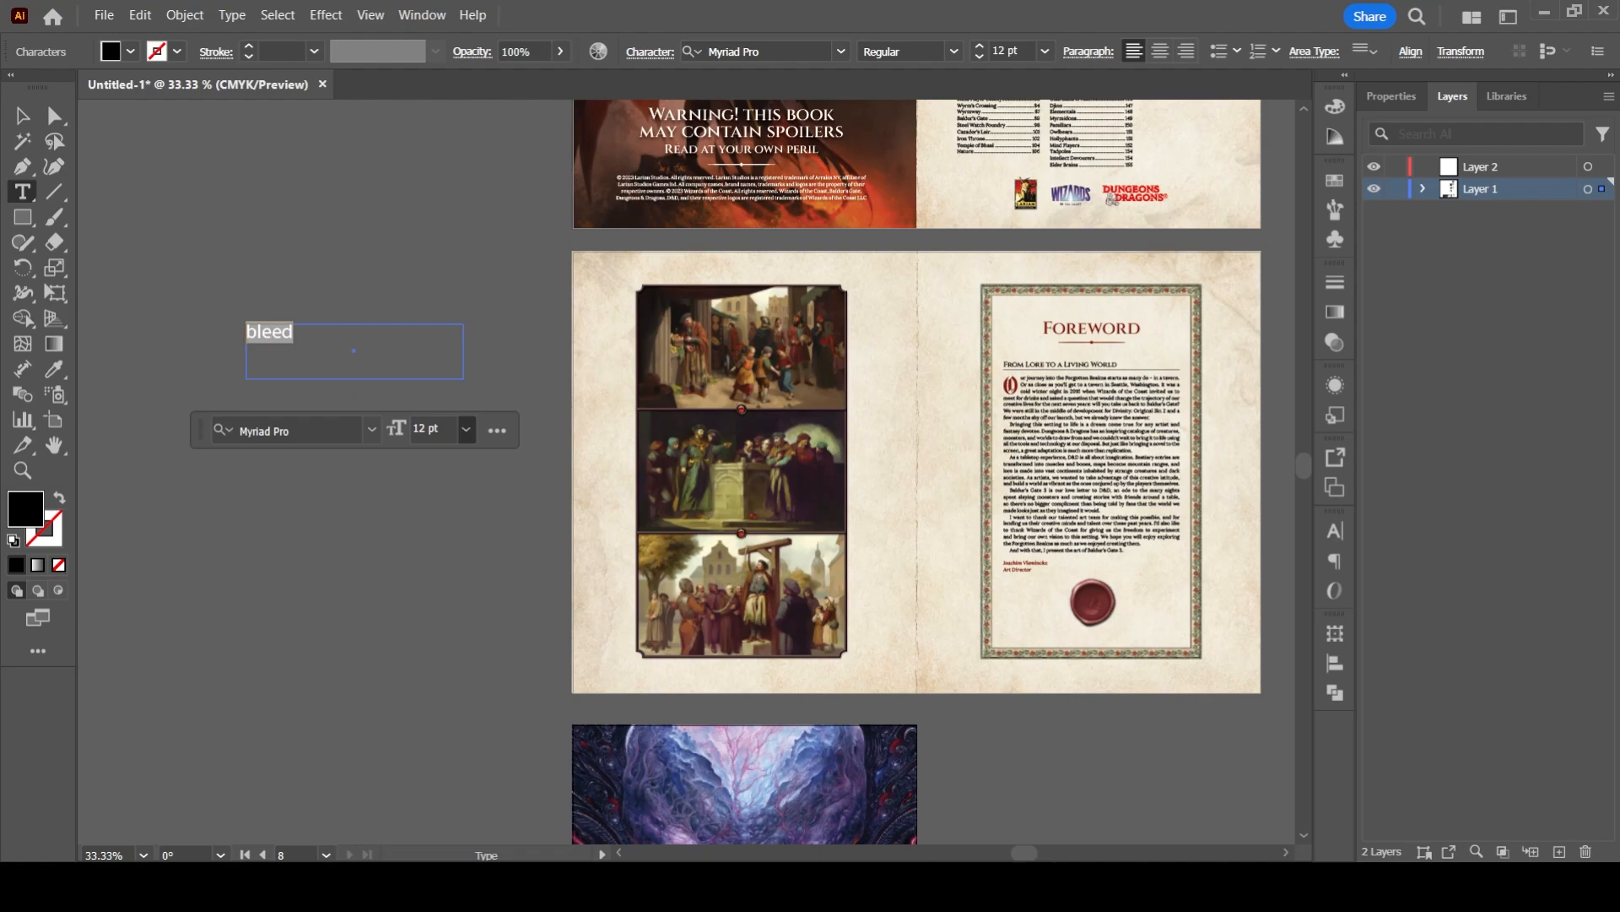
pyautogui.click(441, 703)
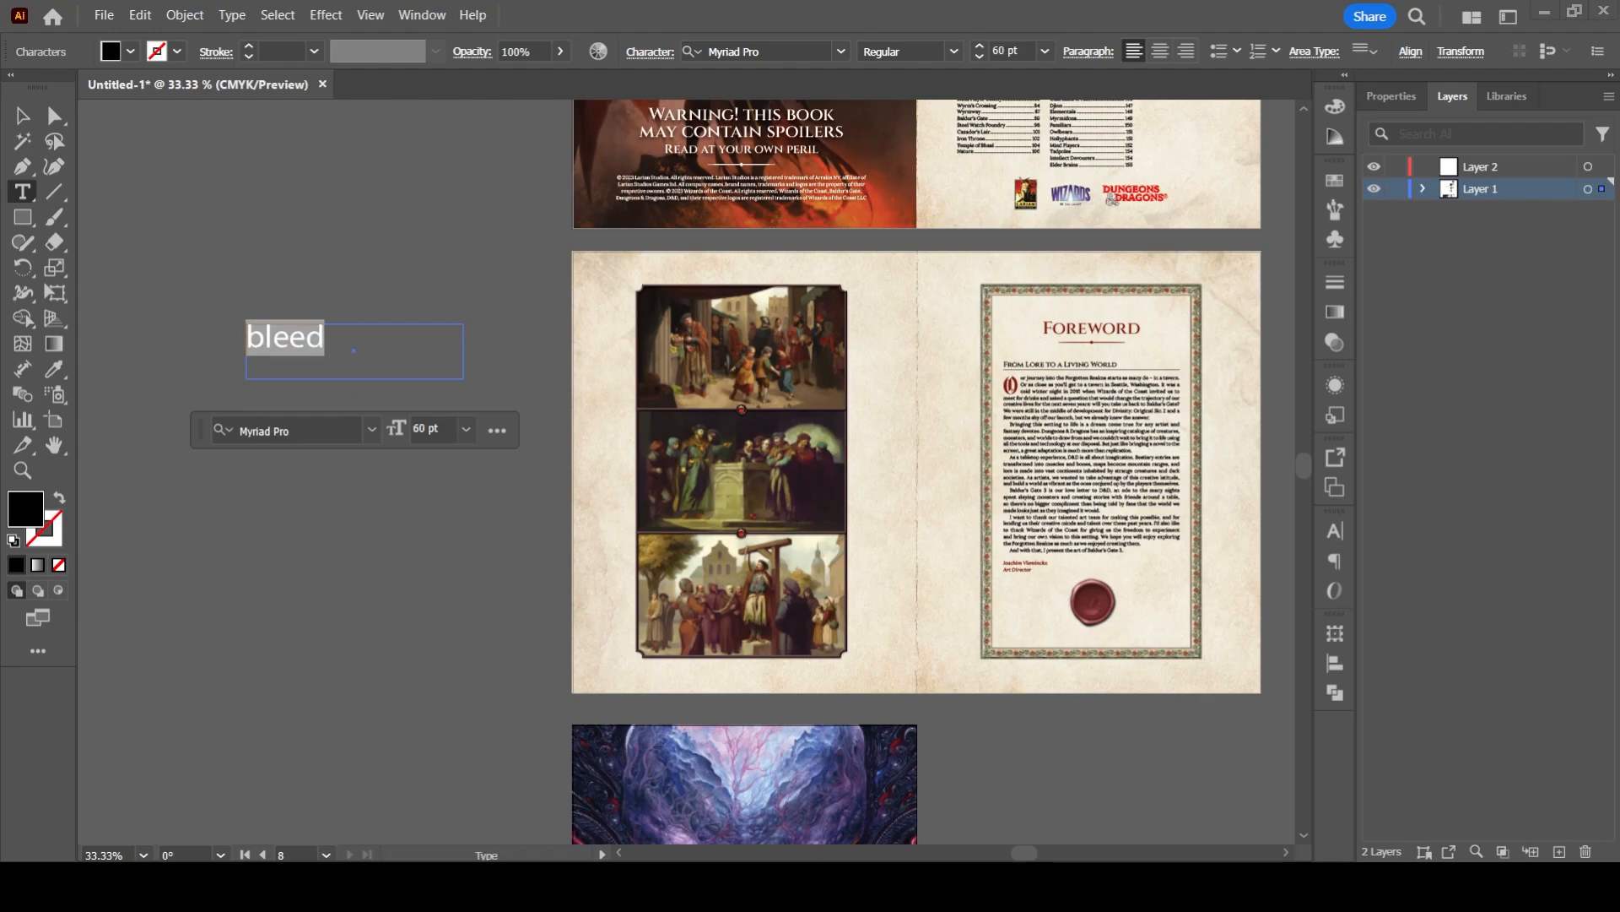
pyautogui.click(466, 429)
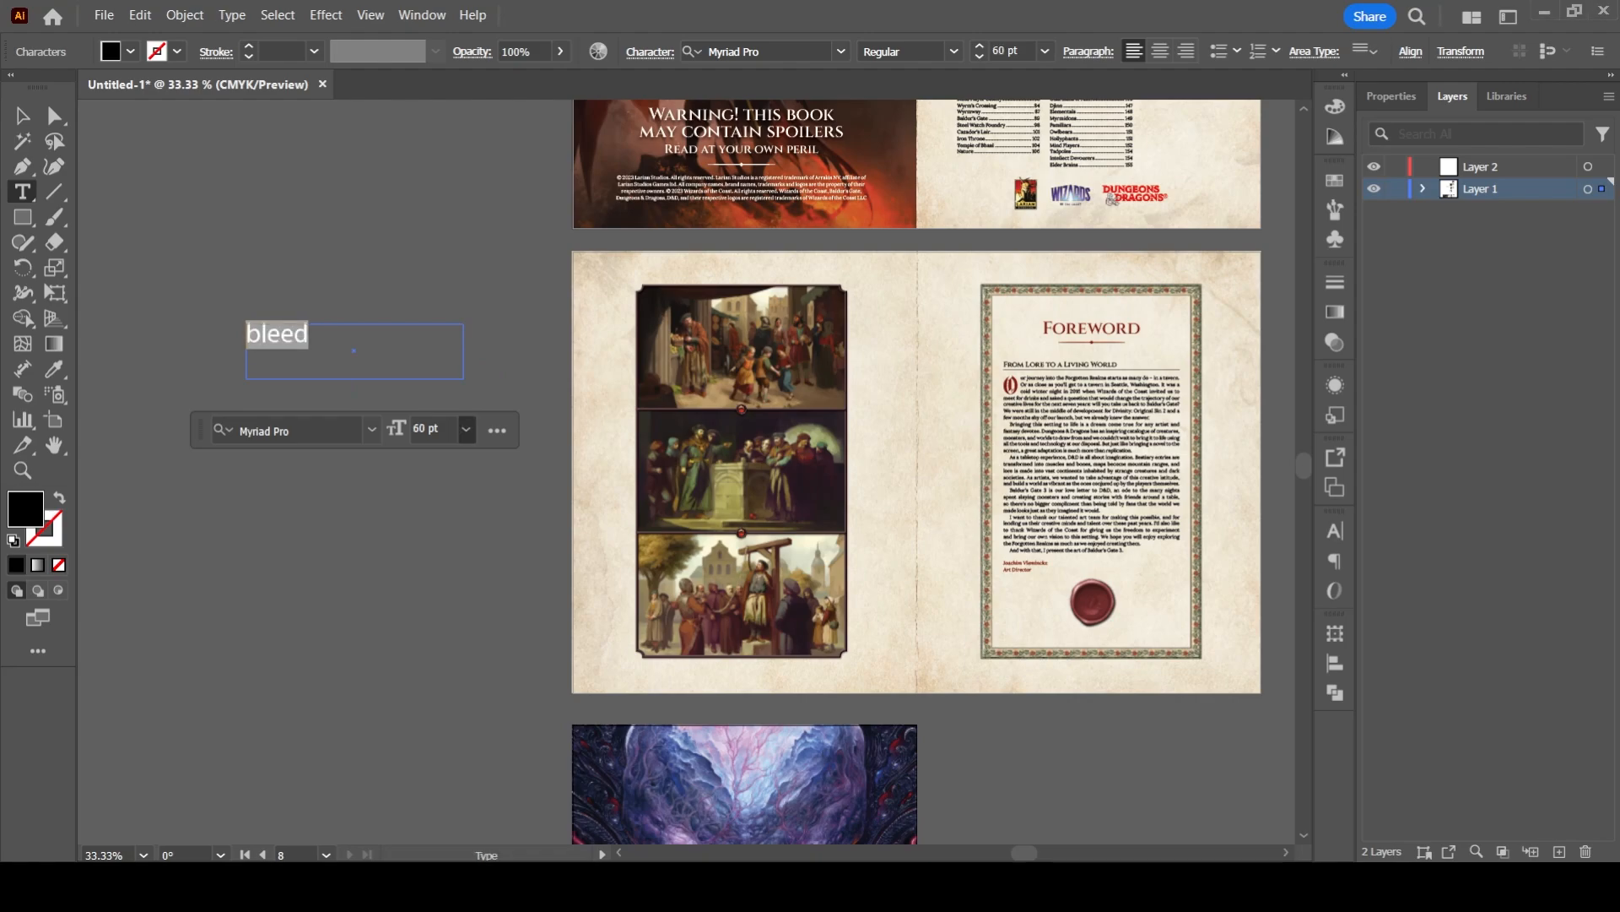
pyautogui.click(440, 721)
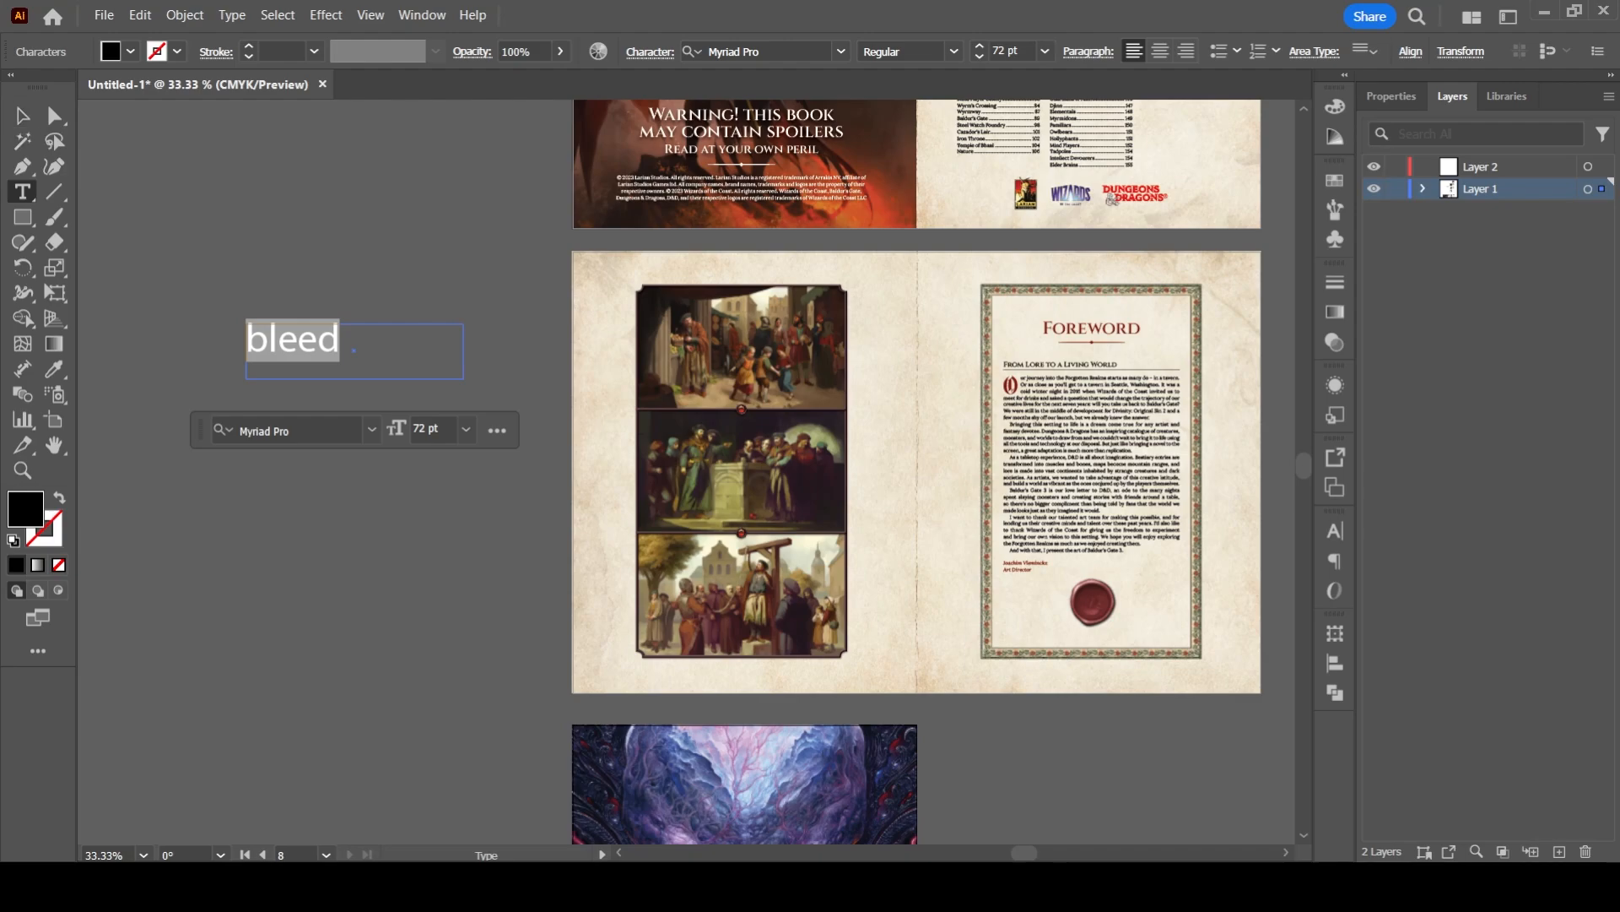
pyautogui.click(341, 341)
pyautogui.press('Escape')
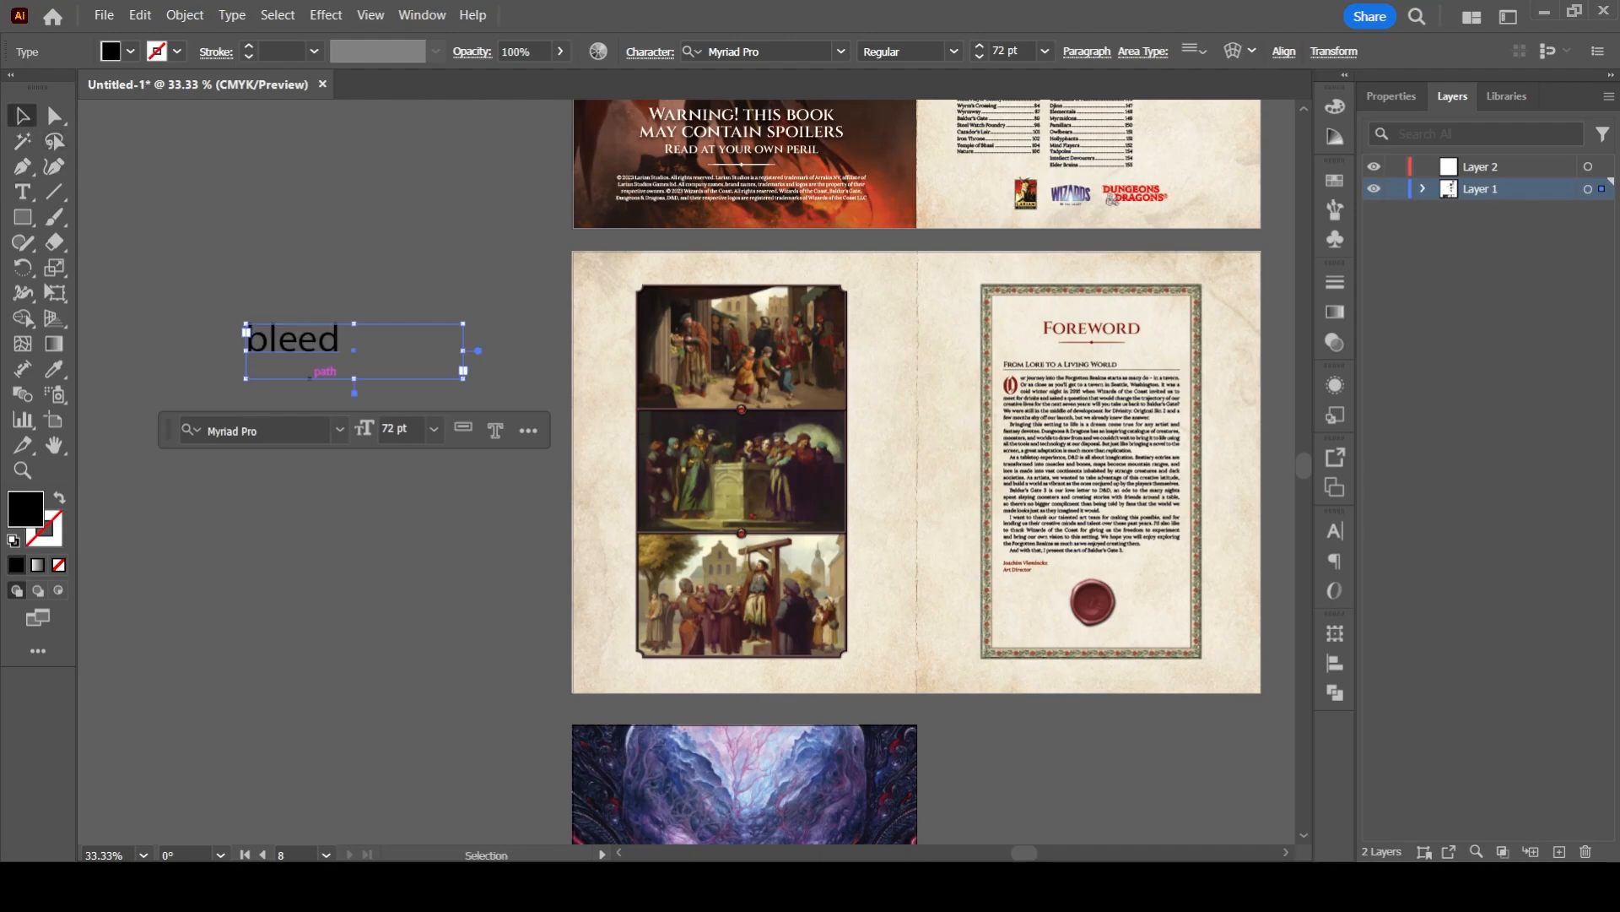
# - Duplicate the "bleed" text box just below the original and change the copy's text to "trim marks"
pyautogui.moveTo(326, 336); pyautogui.dragTo(331, 393)
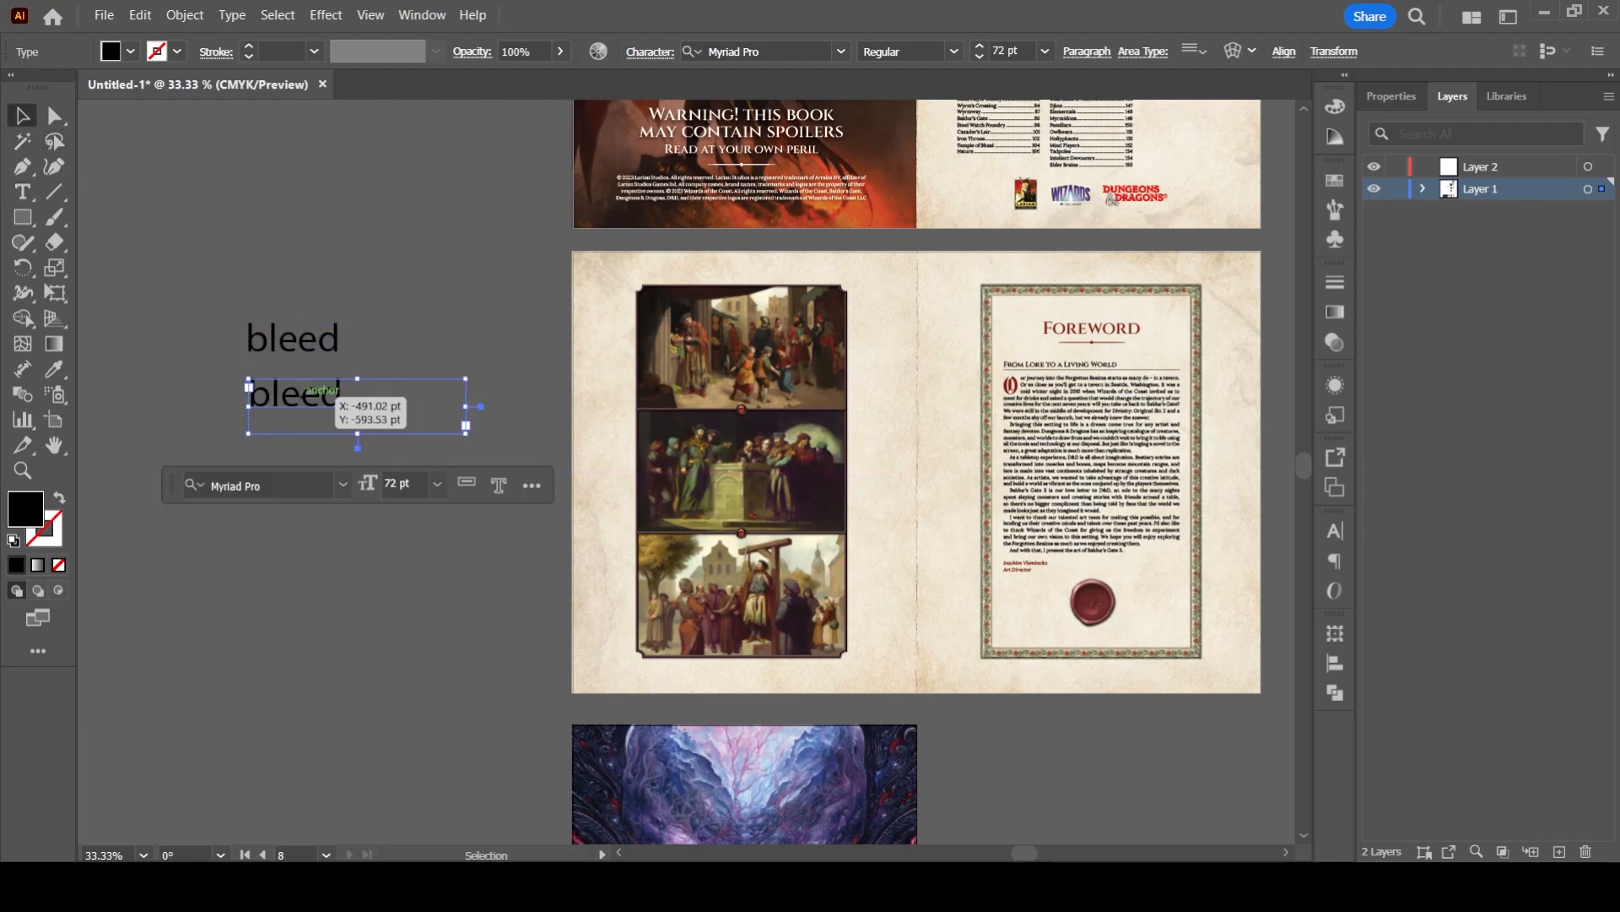
pyautogui.press('t')
pyautogui.doubleClick(295, 394)
pyautogui.write('trim a')
pyautogui.press('BackSpace')
pyautogui.write('marks')
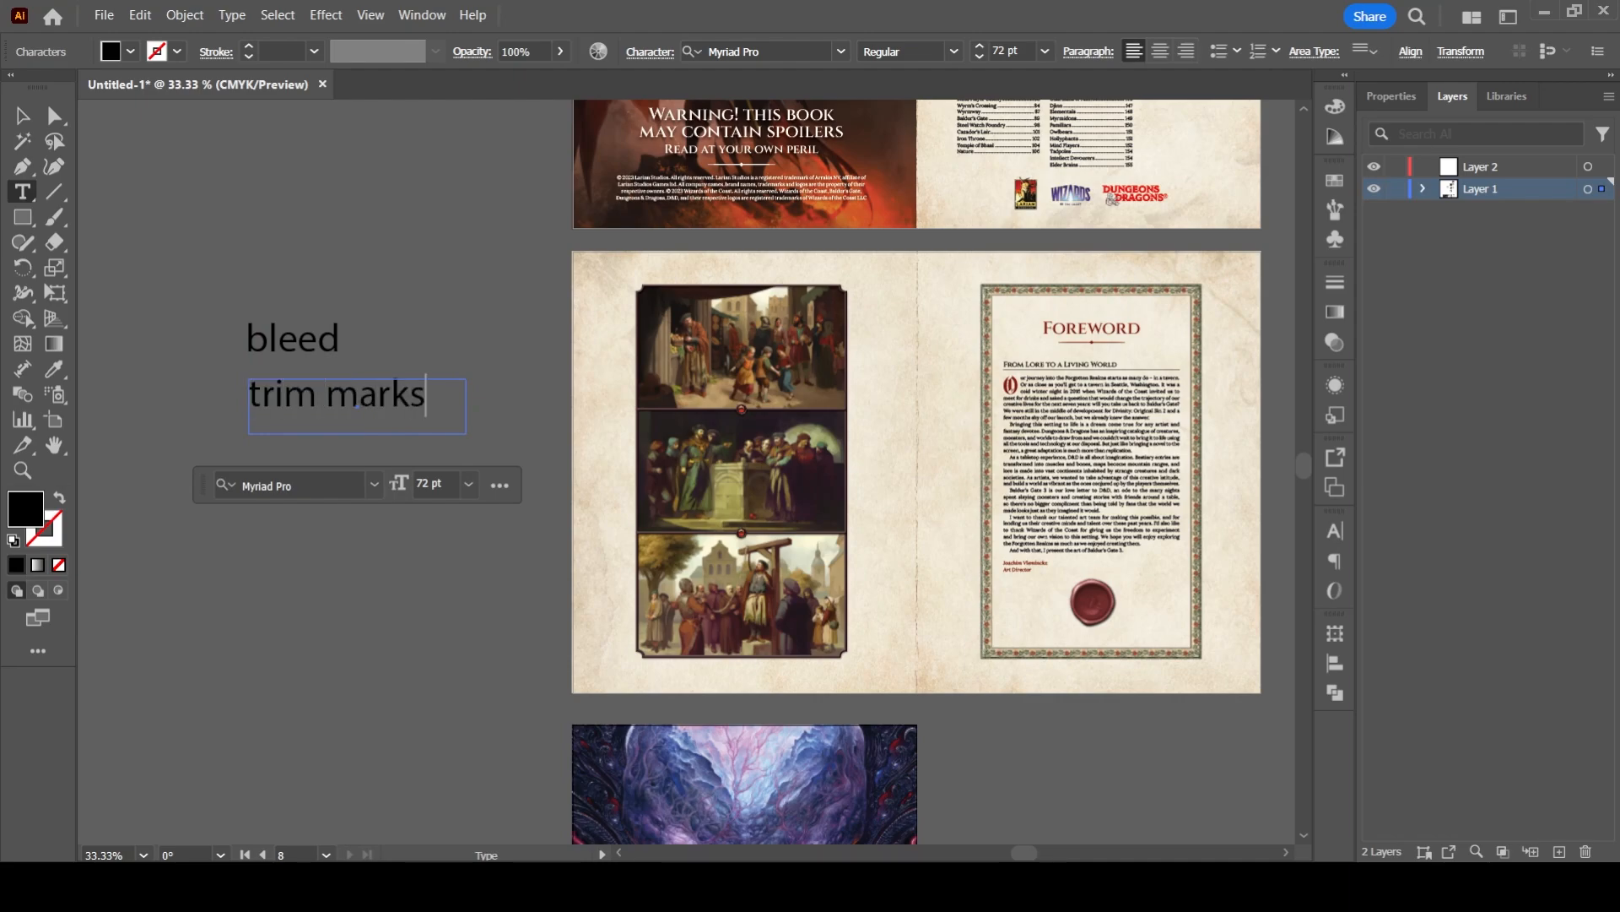
pyautogui.press('Escape')
# - Duplicate the "trim marks" text box just below the original and change the copy's text to "safe area"
pyautogui.moveTo(337, 393); pyautogui.dragTo(340, 441)
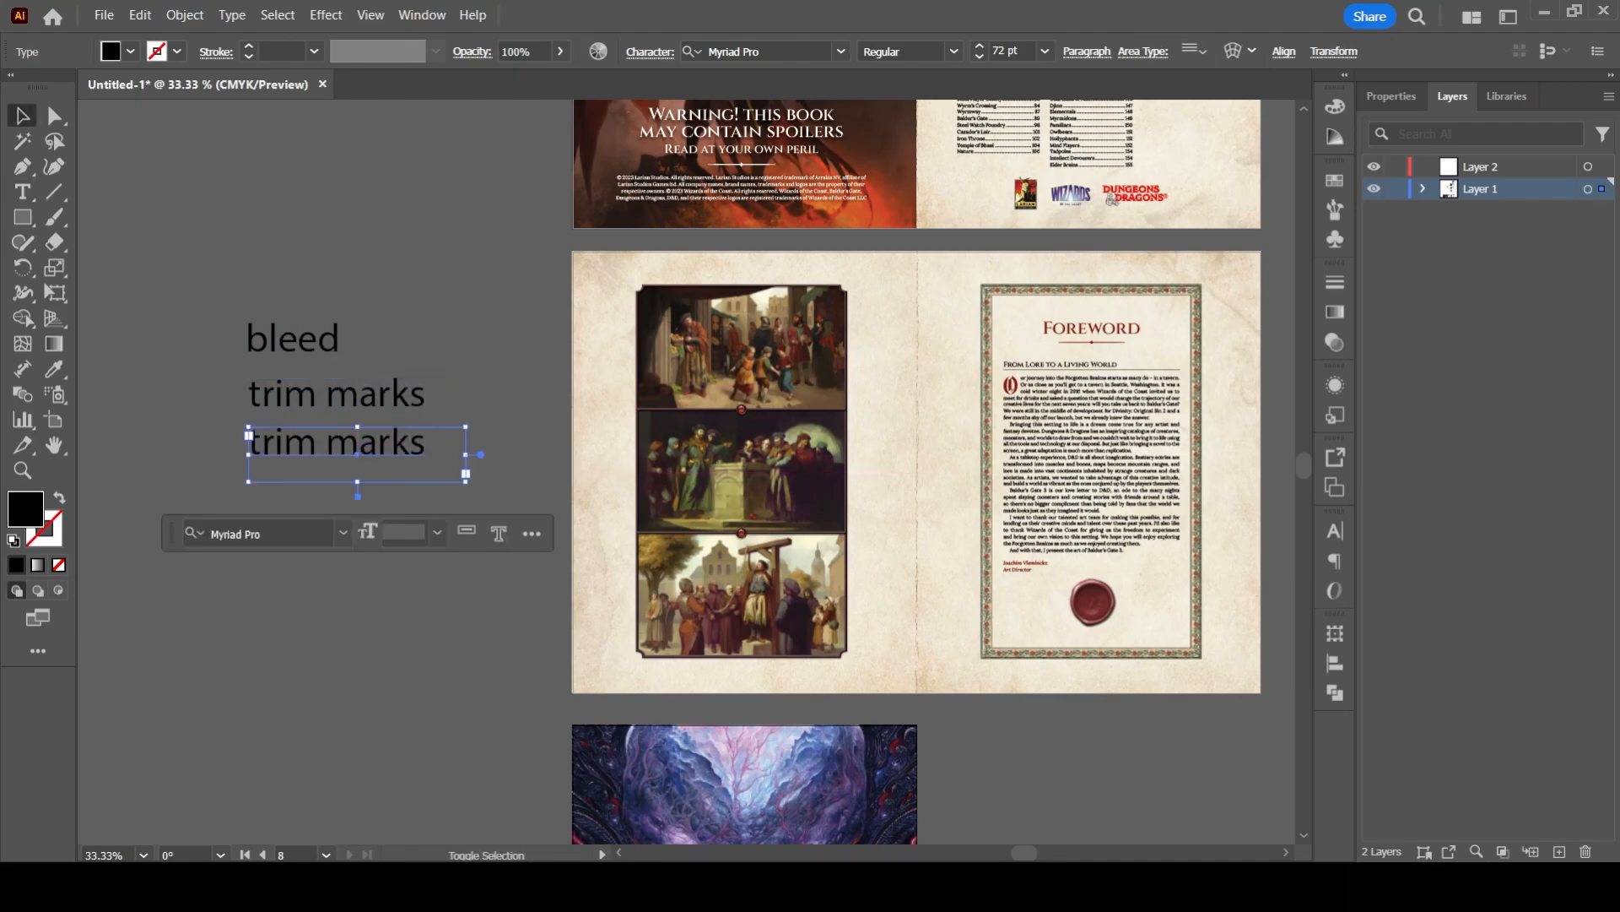
pyautogui.press('t')
pyautogui.click(357, 443)
pyautogui.hotkey('ctrl', 'a')
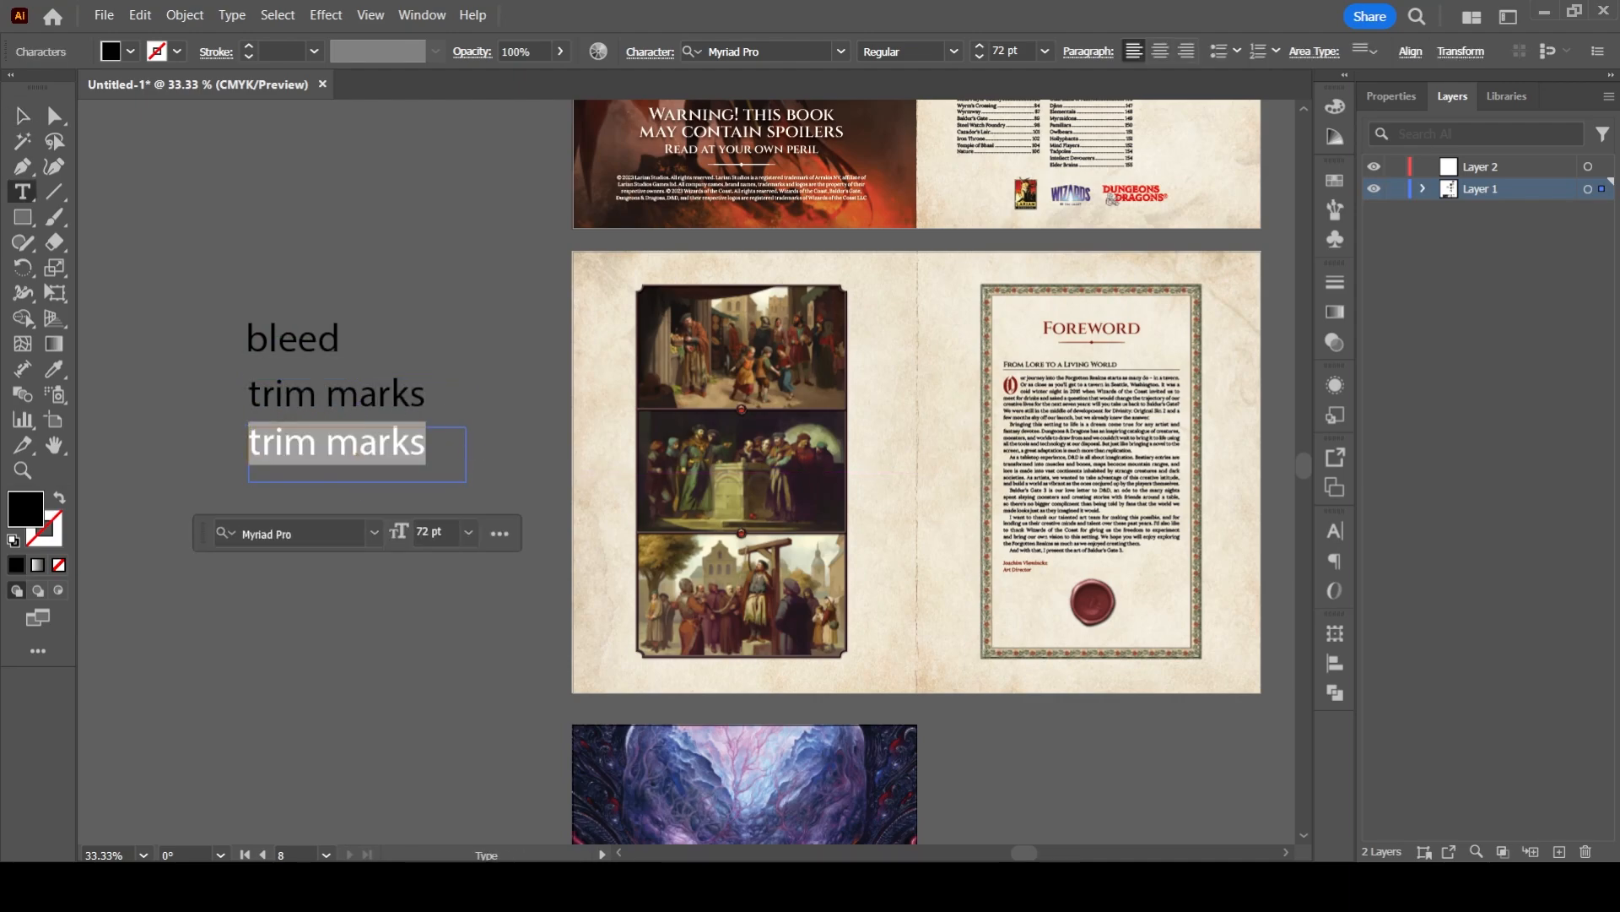
pyautogui.write('safe zone')
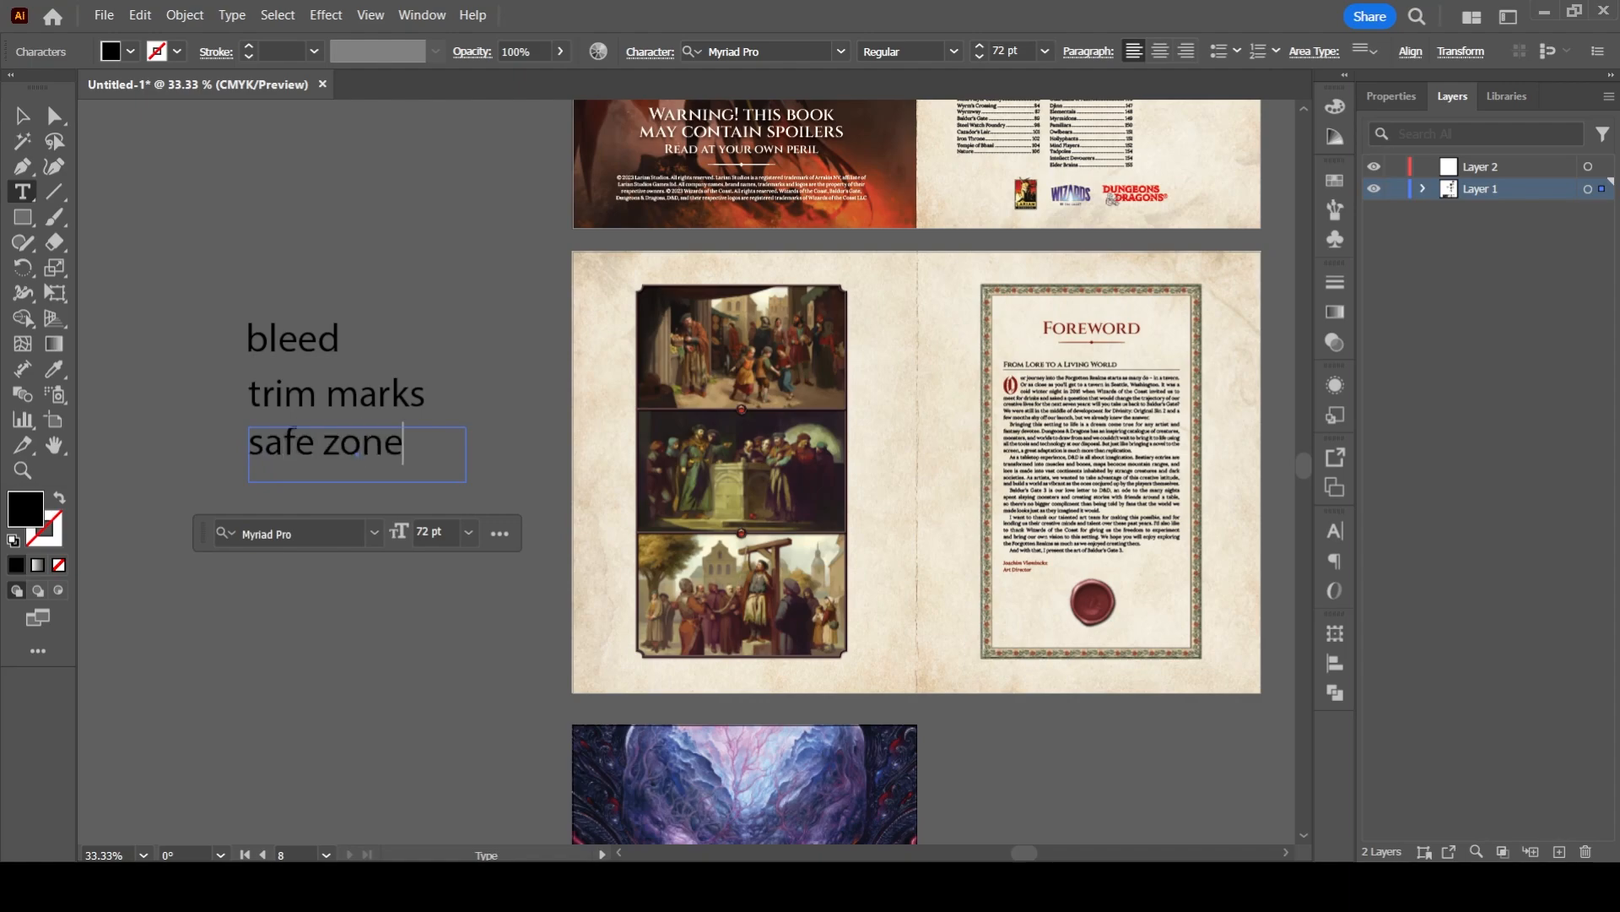
pyautogui.press('BackSpace')
pyautogui.press('BackSpace')
pyautogui.press('BackSpace')
pyautogui.press('BackSpace')
pyautogui.write('area')
pyautogui.press('Escape')
# - Align the left edges of the "bleed", "trim marks" and "safe area" text boxes, using "bleed" as the key object
pyautogui.moveTo(213, 305); pyautogui.dragTo(319, 446)
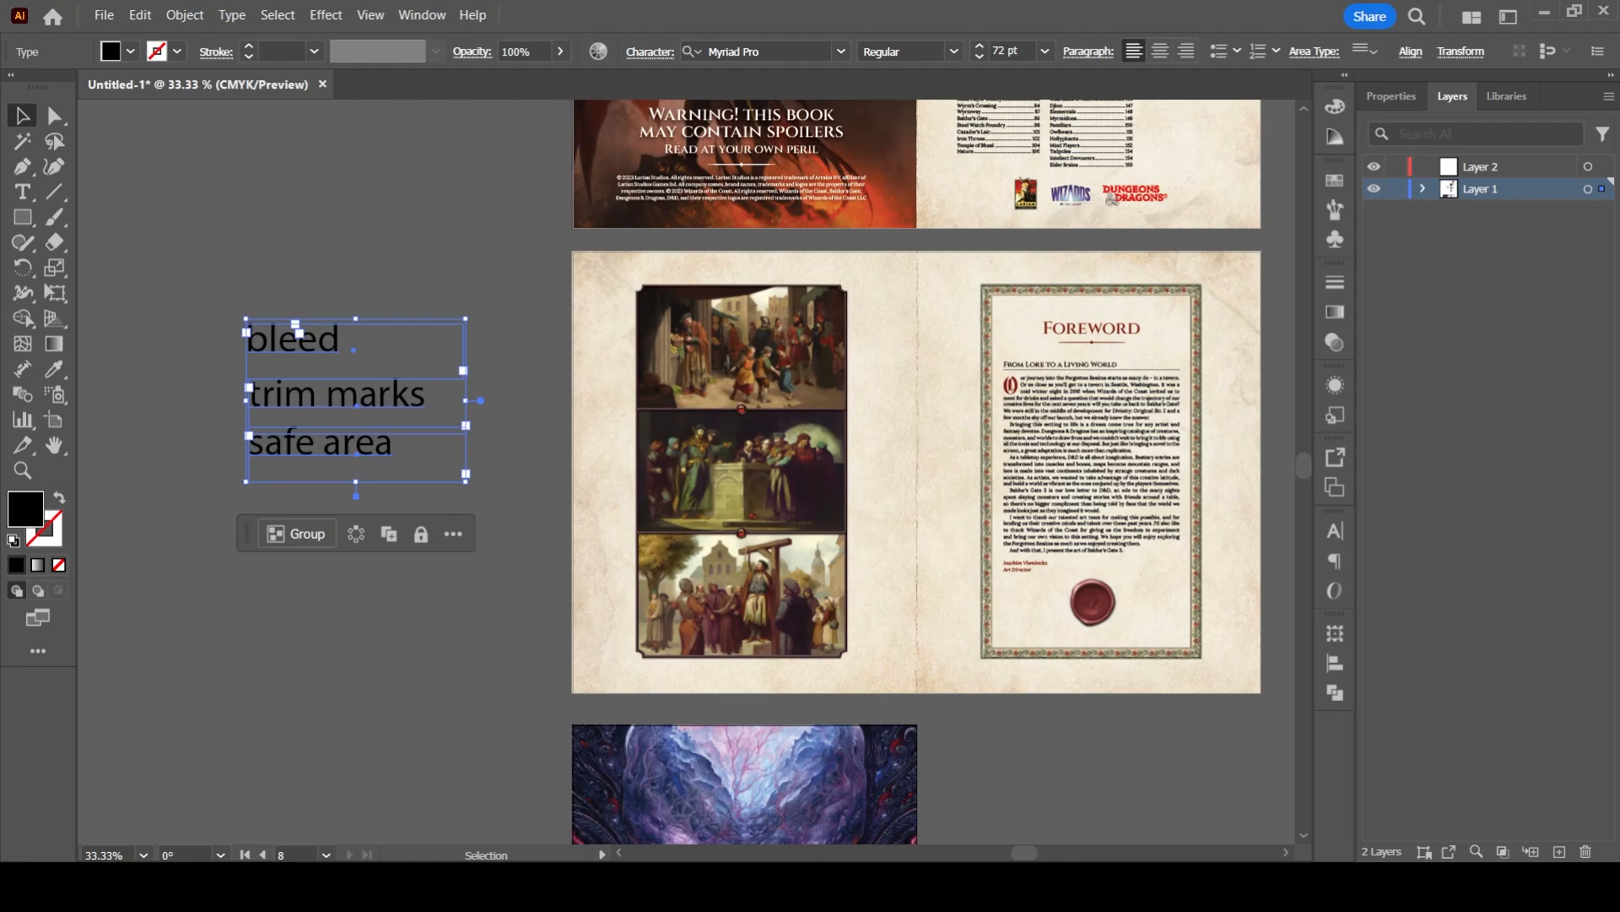
pyautogui.click(296, 328)
pyautogui.click(1391, 96)
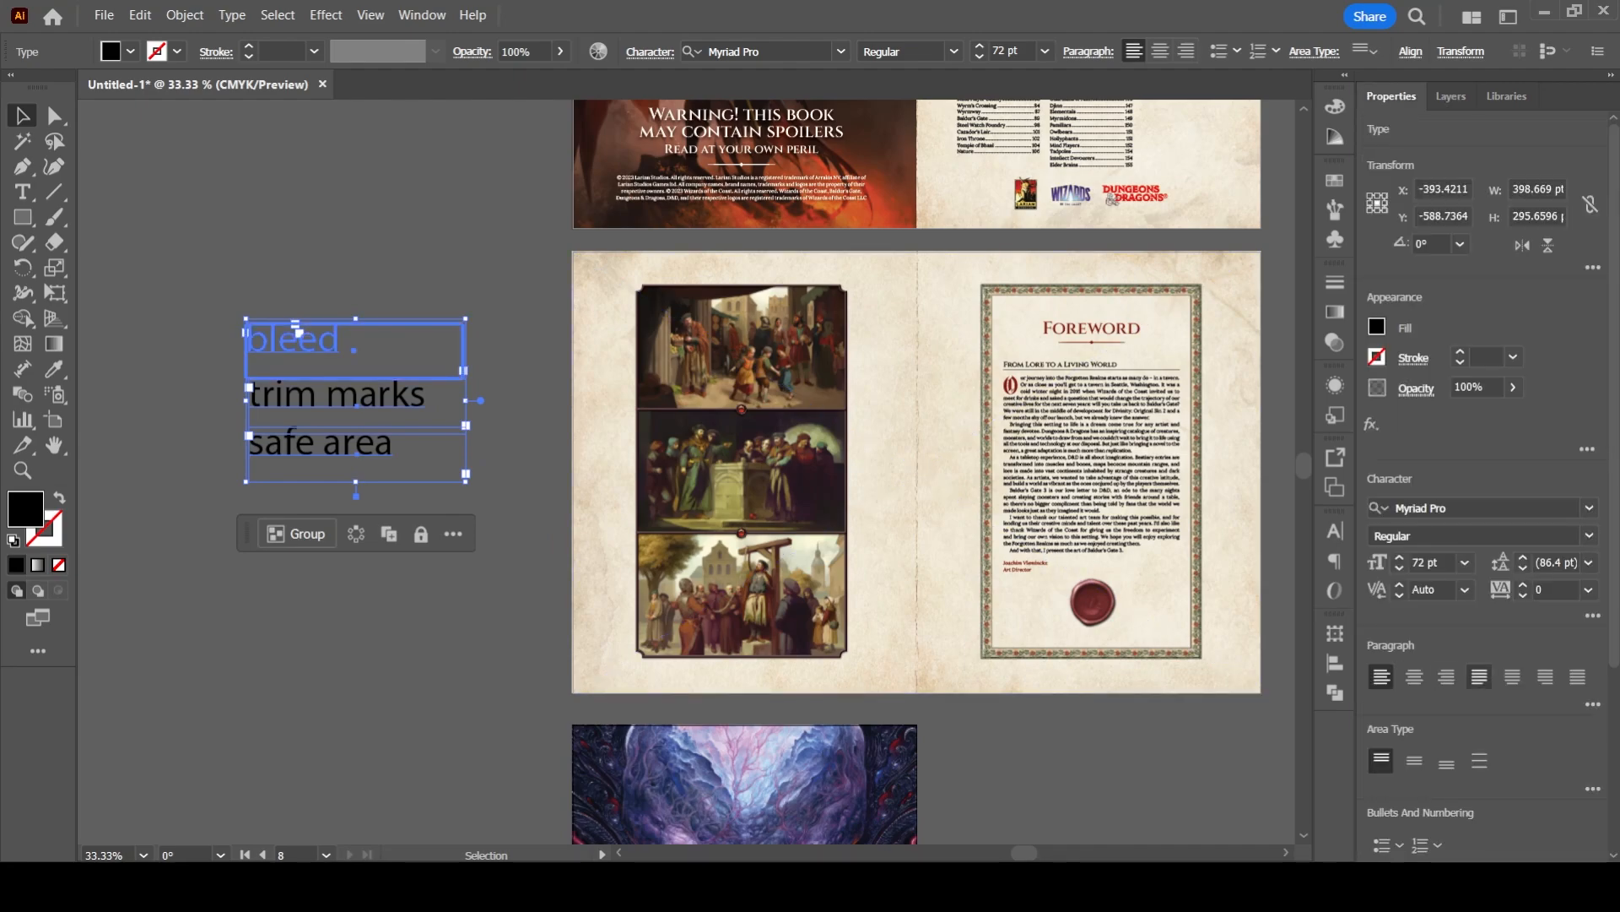
pyautogui.scroll(-3, 1477, 675)
pyautogui.click(1420, 669)
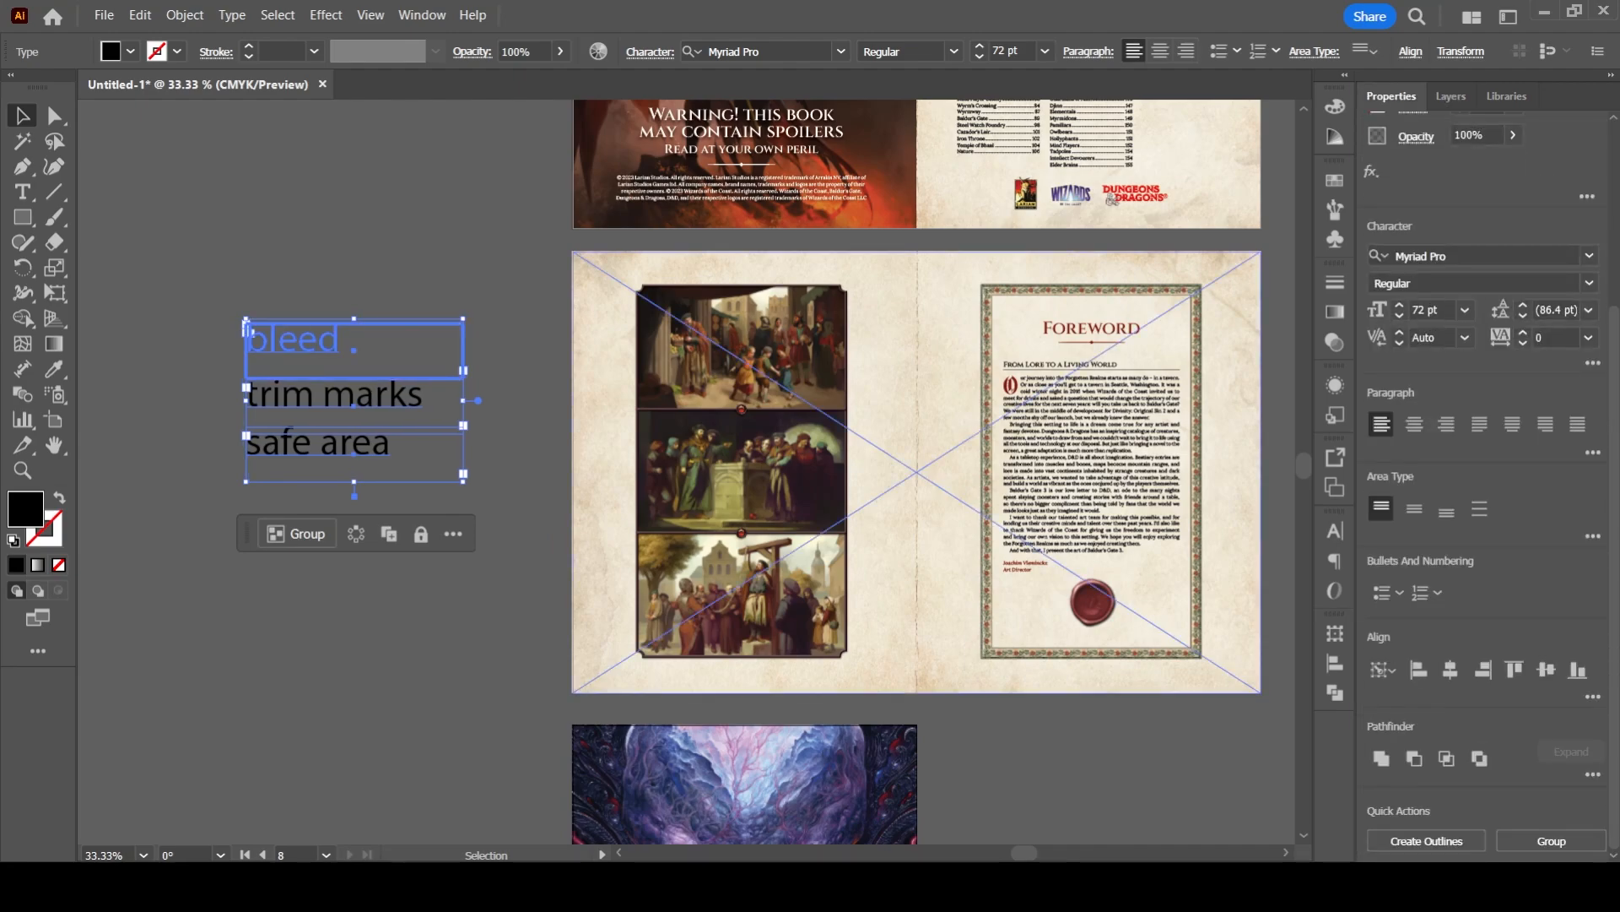
pyautogui.click(1089, 764)
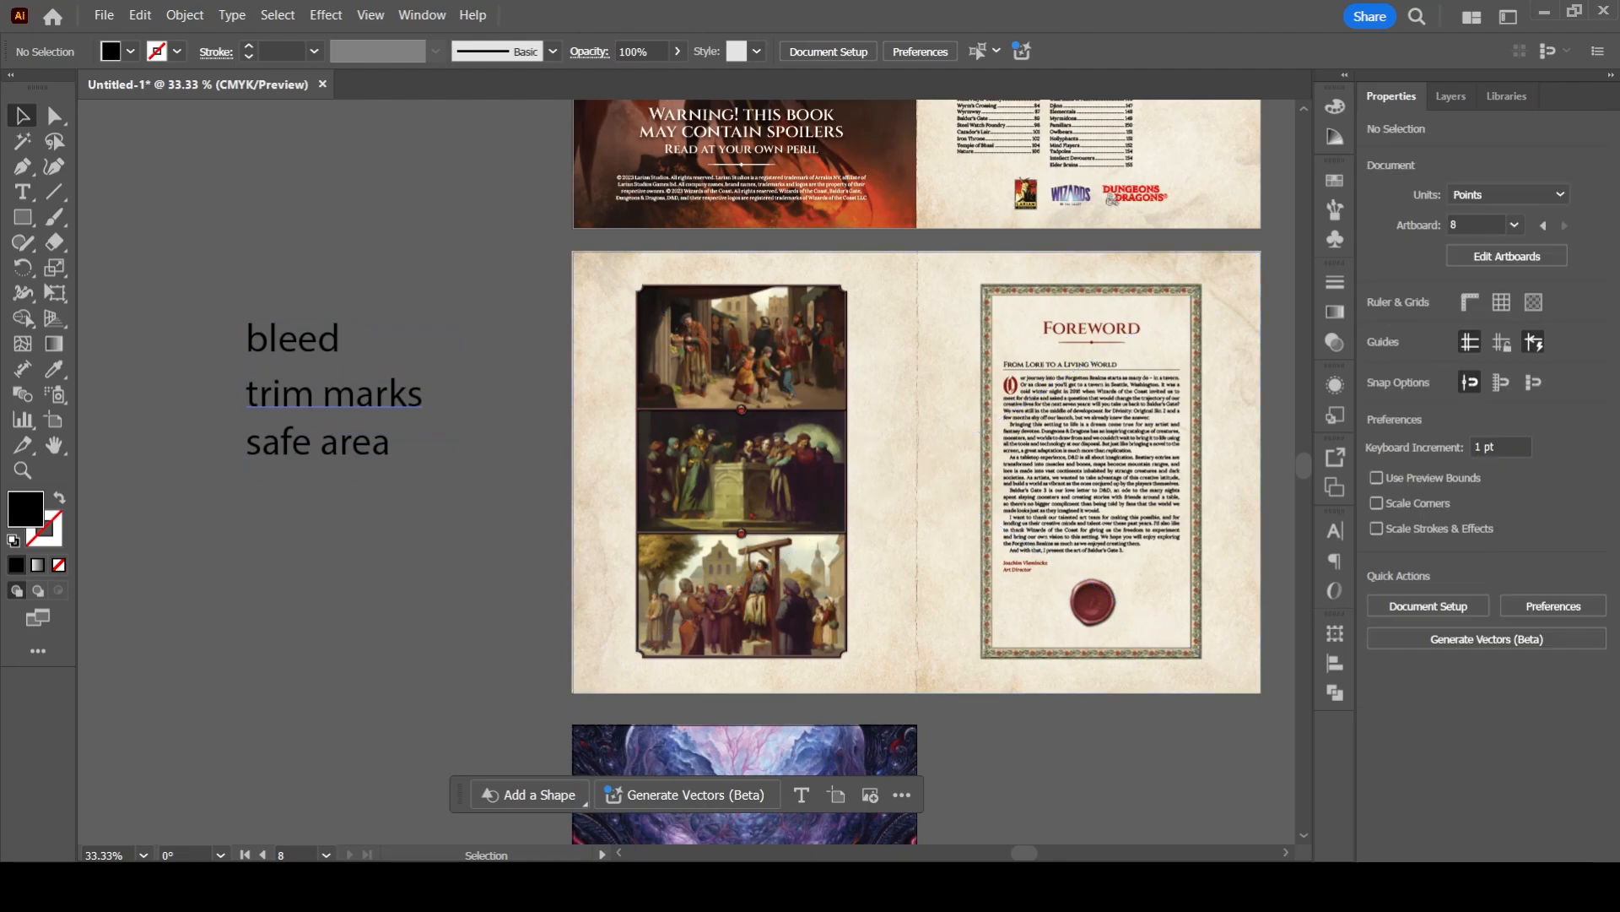
# - Examine the "bleed" label and the outer edges of the foreword spread in the stacked layout
pyautogui.moveTo(218, 304); pyautogui.dragTo(477, 364)
pyautogui.scroll(1, 477, 363)
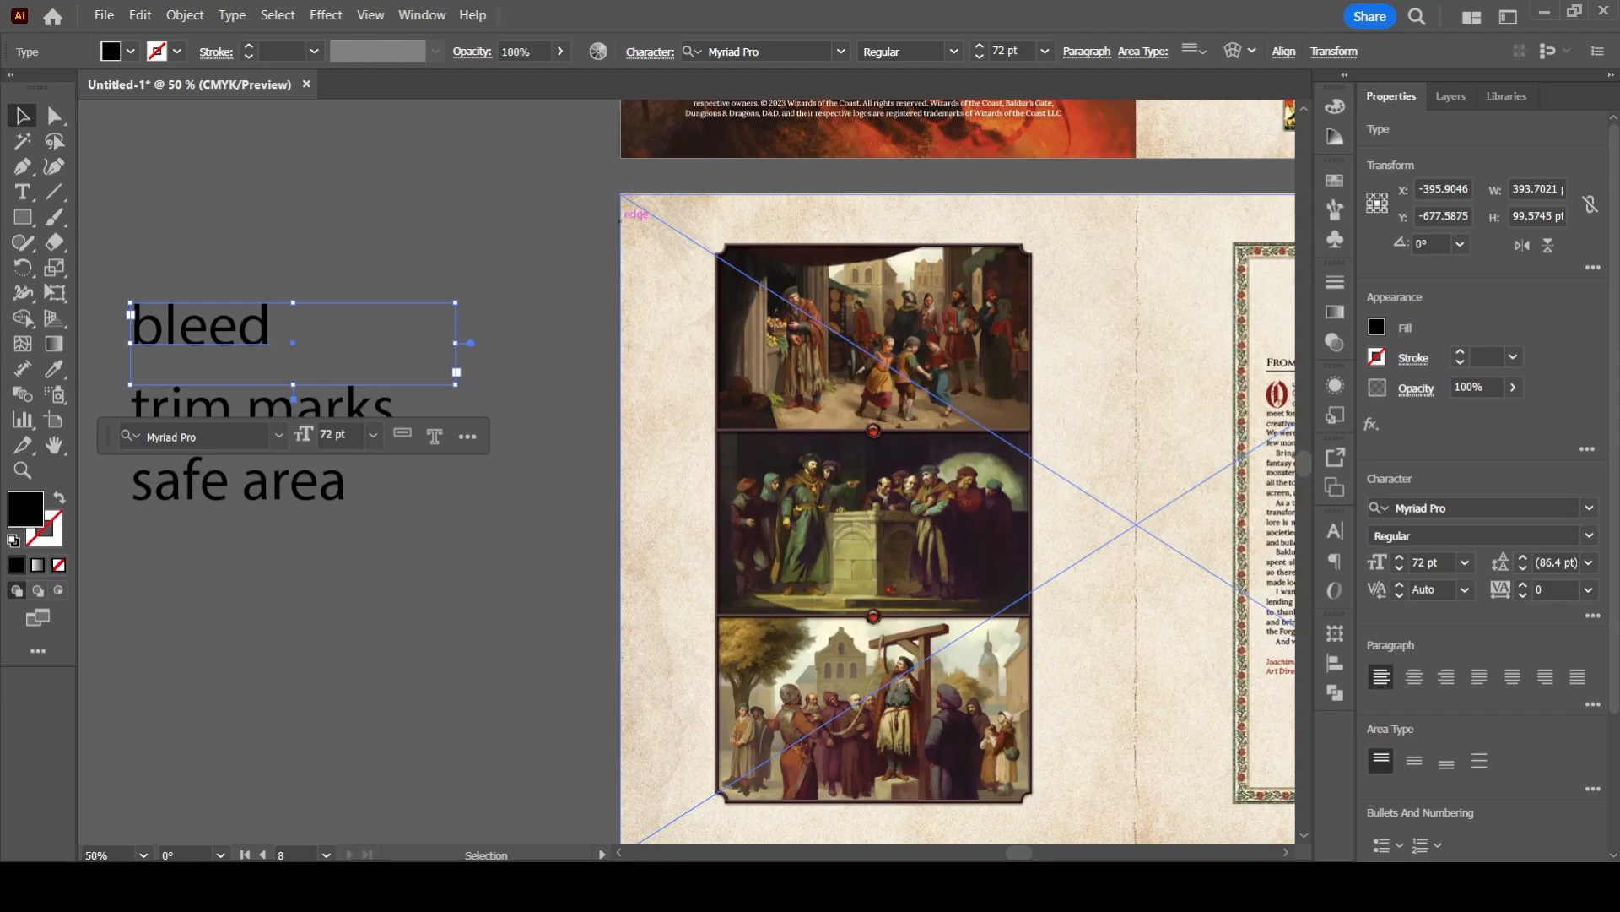
pyautogui.click(564, 226)
pyautogui.moveTo(564, 226); pyautogui.dragTo(222, 118)
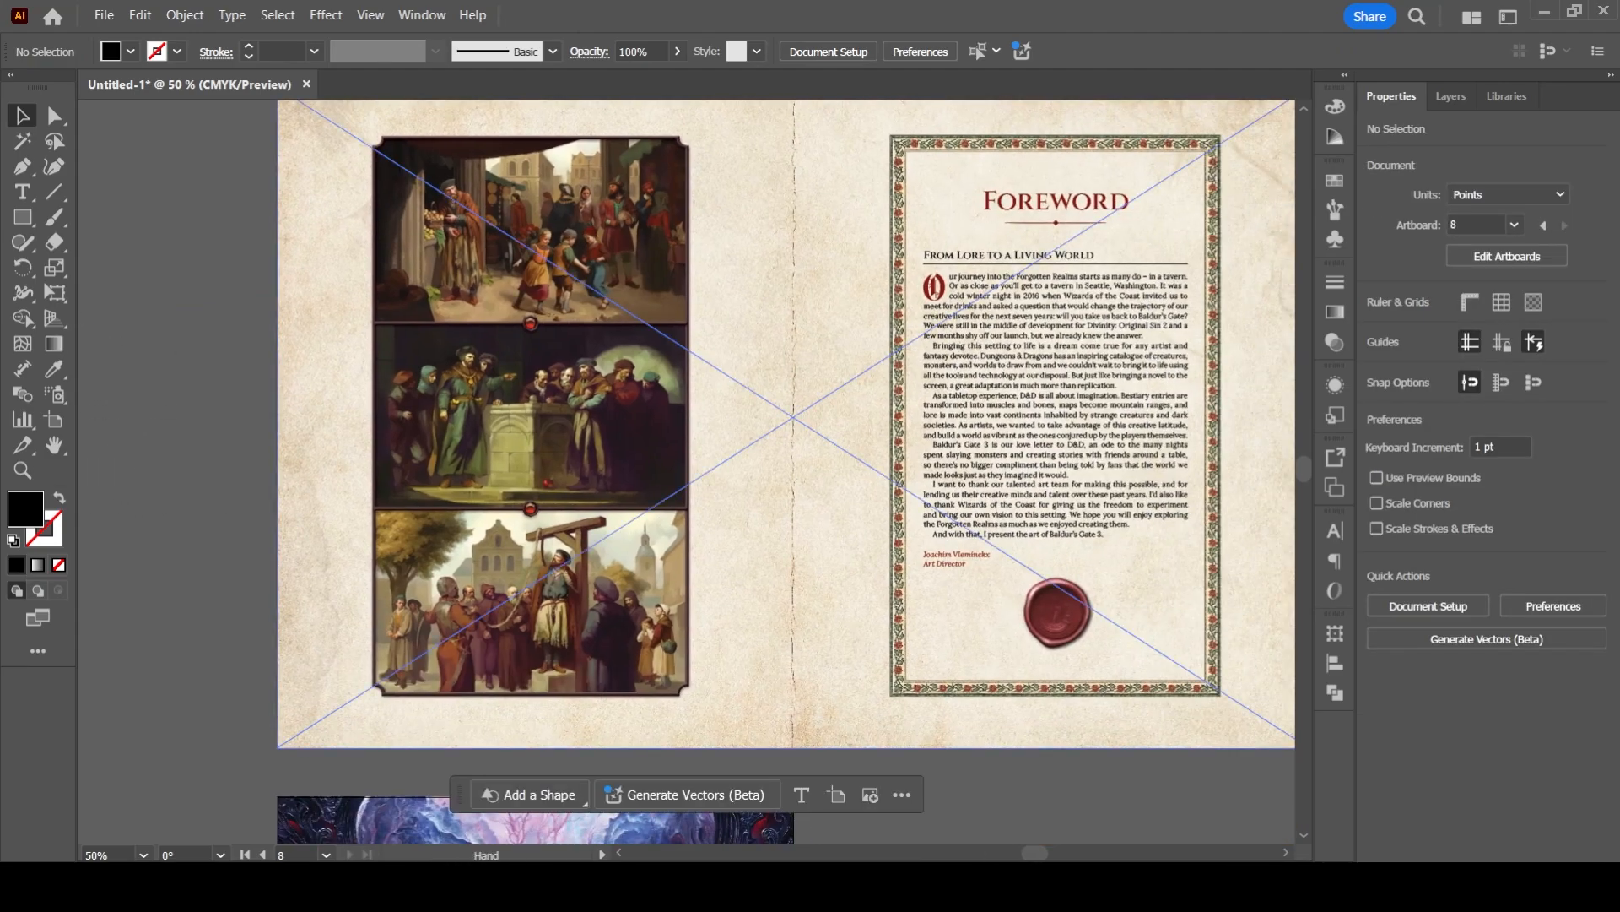
pyautogui.moveTo(742, 752); pyautogui.dragTo(590, 110)
pyautogui.moveTo(658, 717); pyautogui.dragTo(606, 394)
pyautogui.scroll(-1, 606, 394)
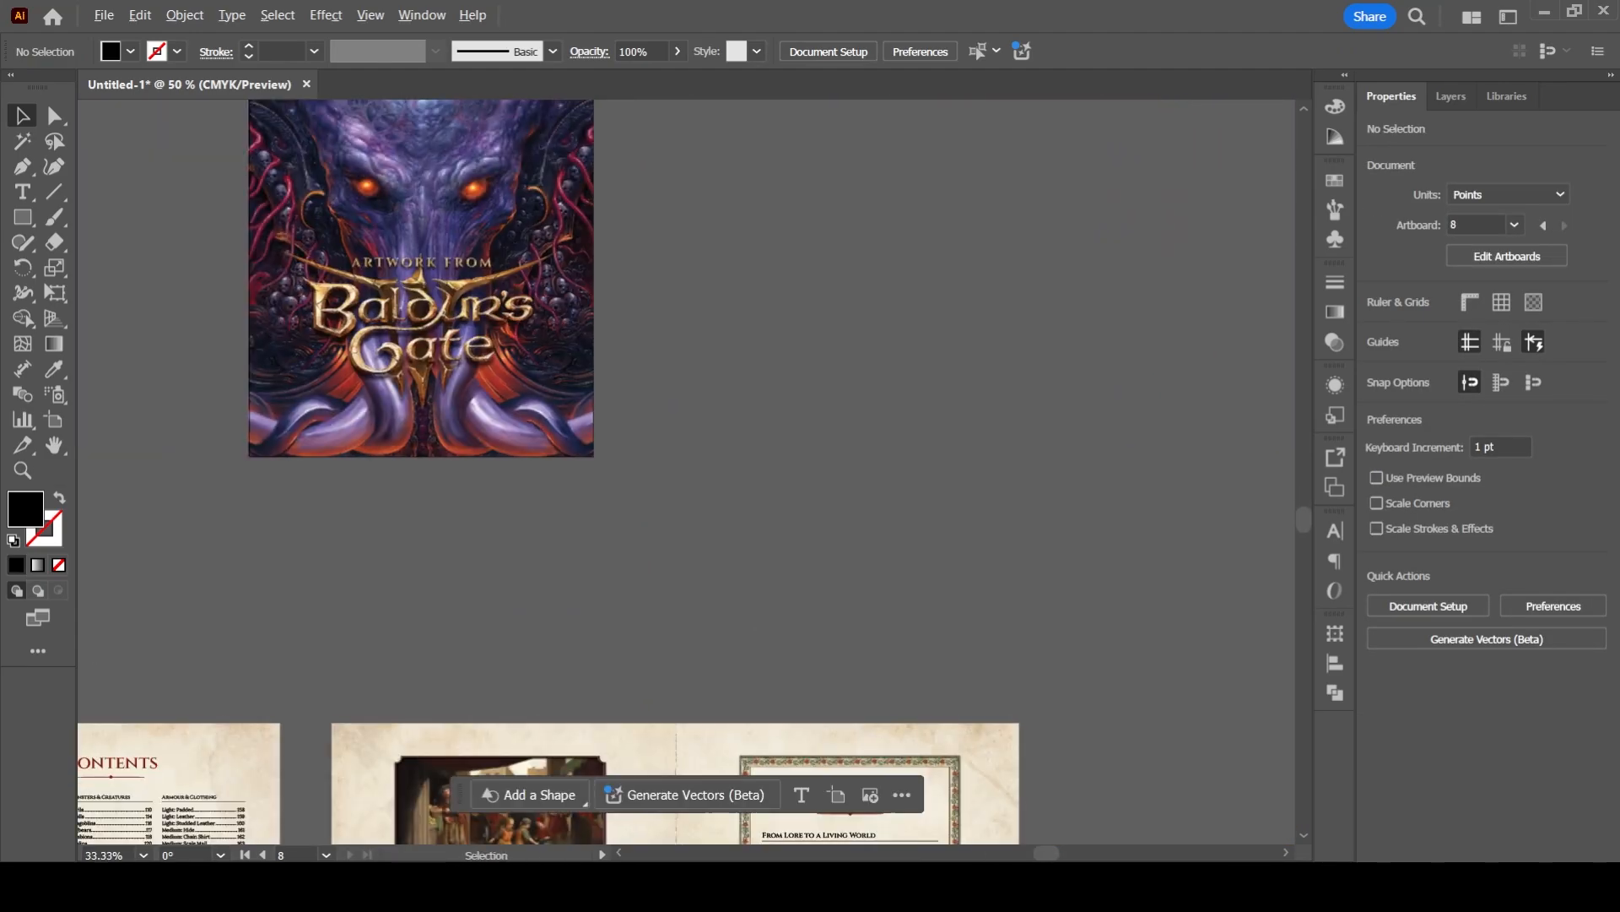
pyautogui.moveTo(608, 717); pyautogui.dragTo(590, 317)
# - Enlarge the artboard of the foreword spread beside the contents spread, leaving a white margin around its artwork
pyautogui.click(591, 506)
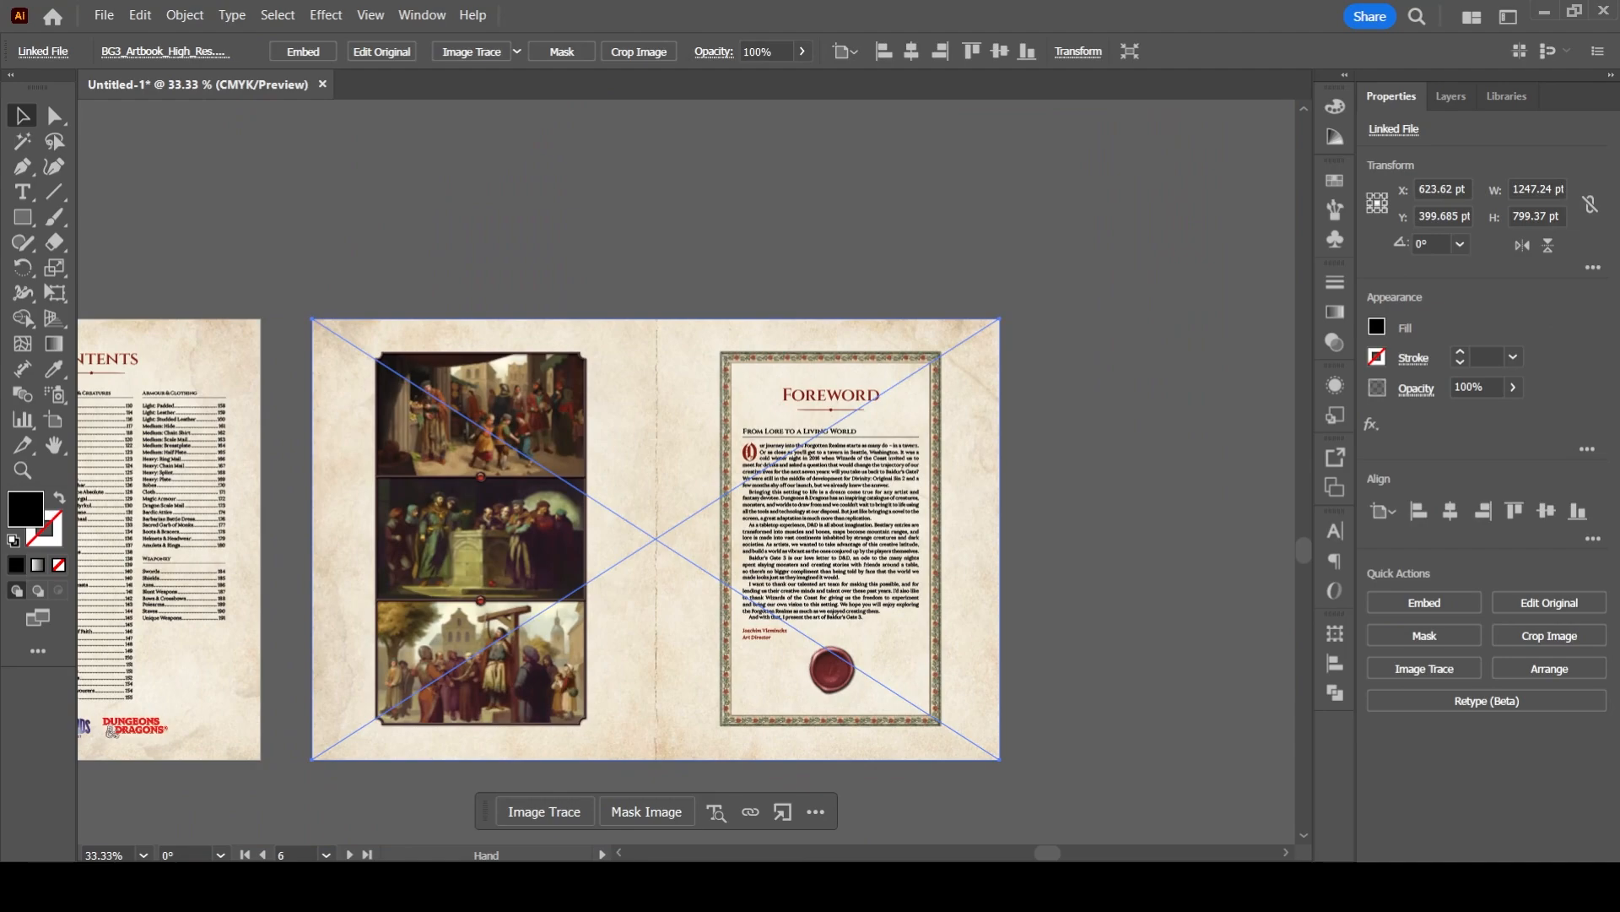
pyautogui.moveTo(591, 506); pyautogui.dragTo(650, 479)
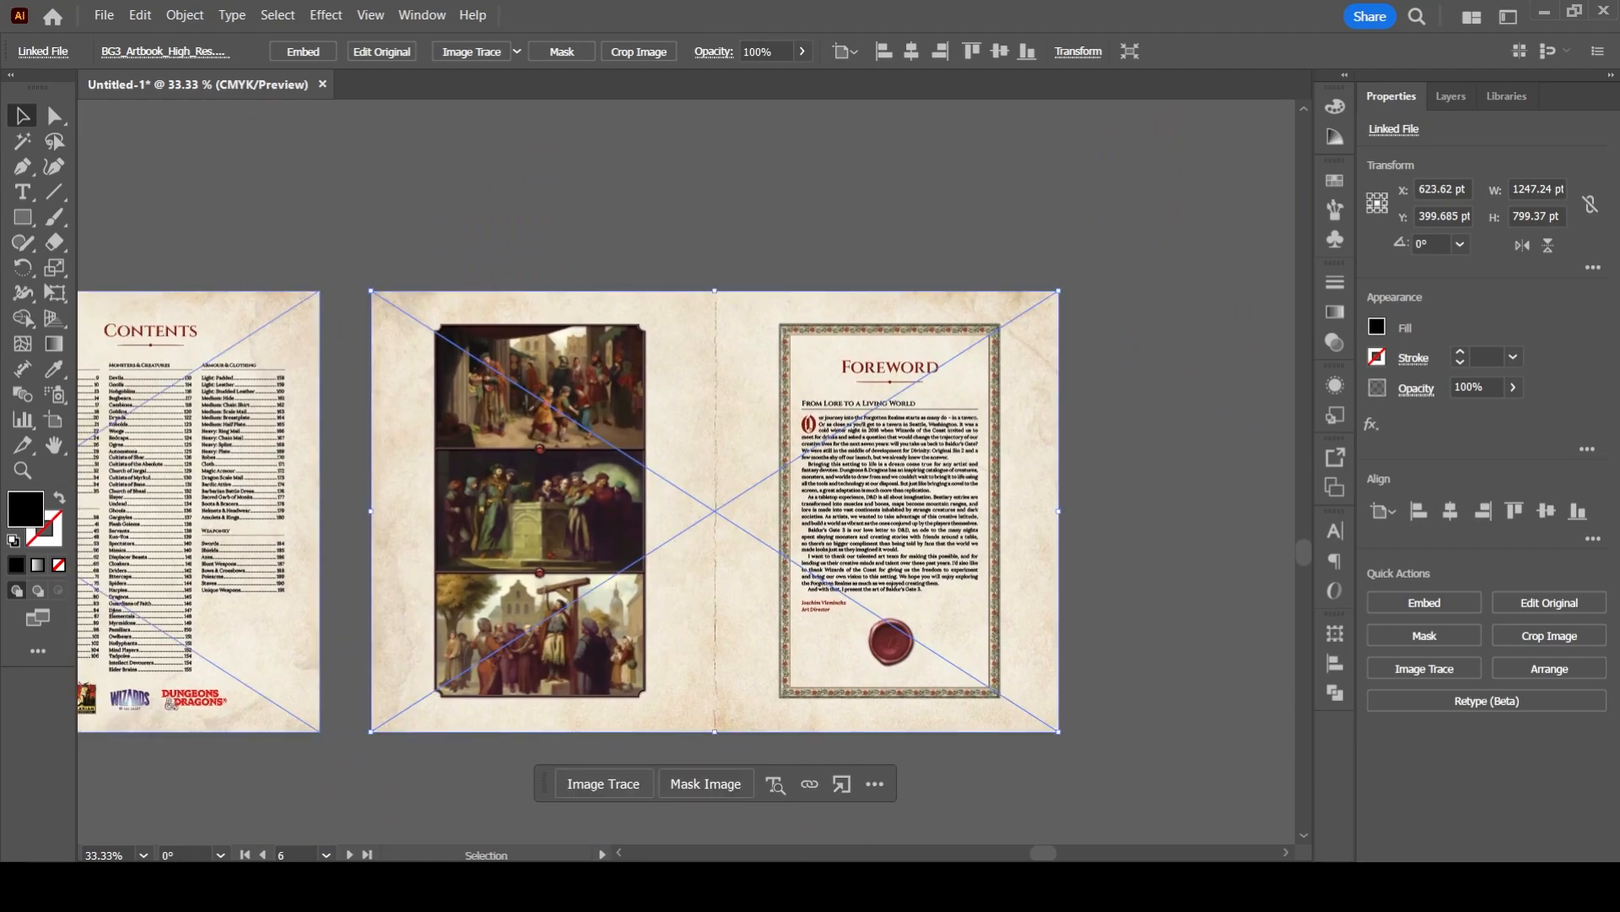
pyautogui.hotkey('shift', 'o')
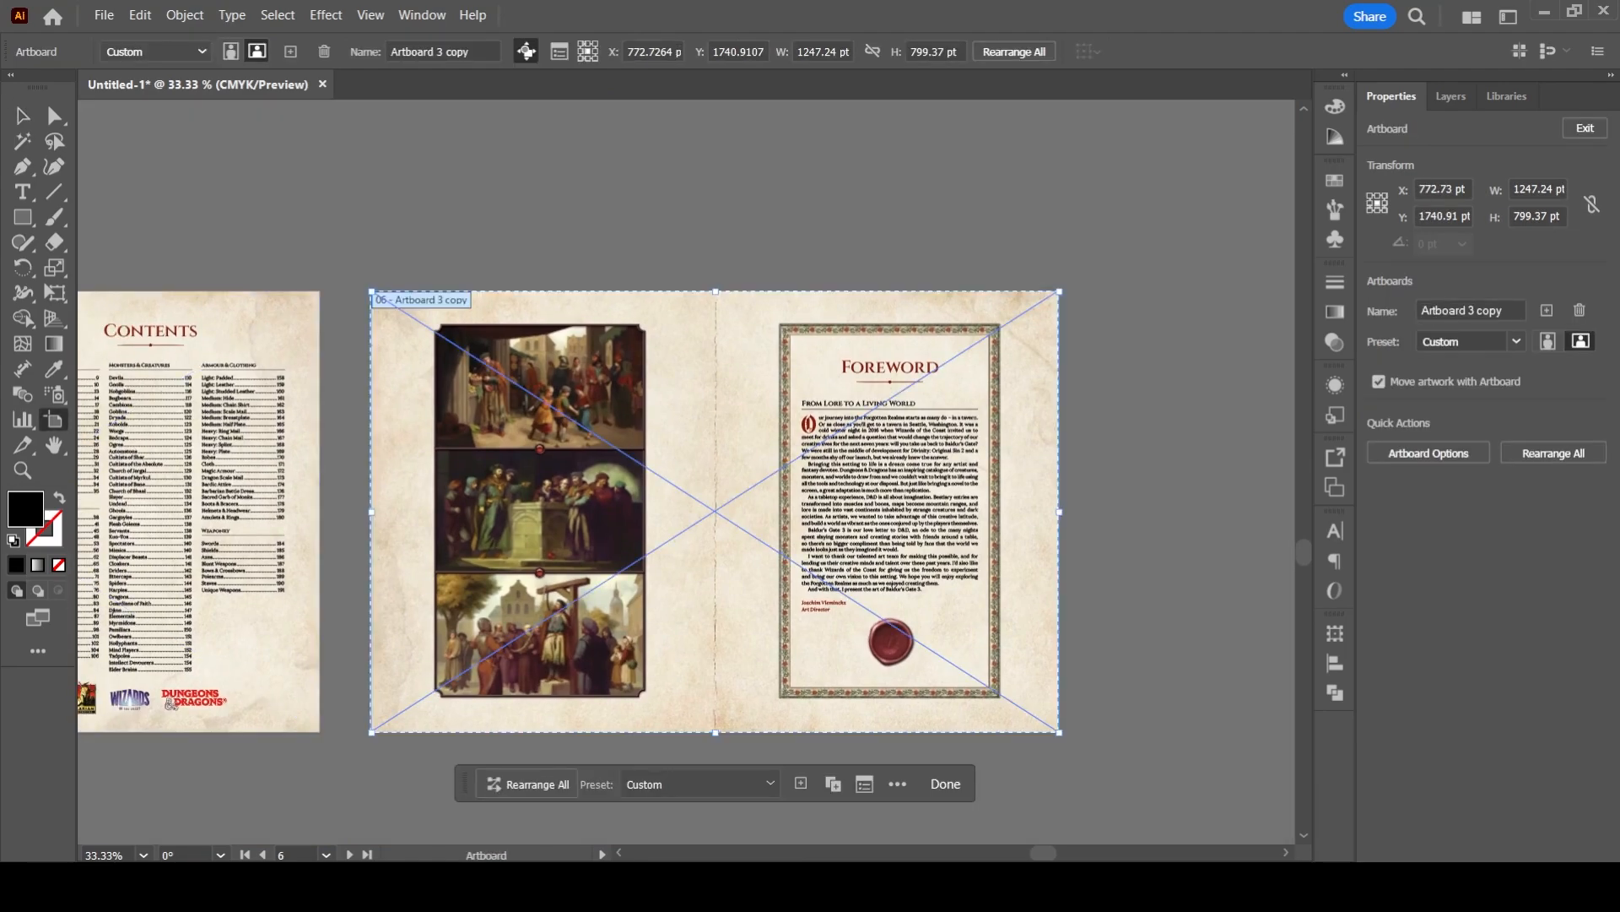
pyautogui.hotkey('ctrl', '=')
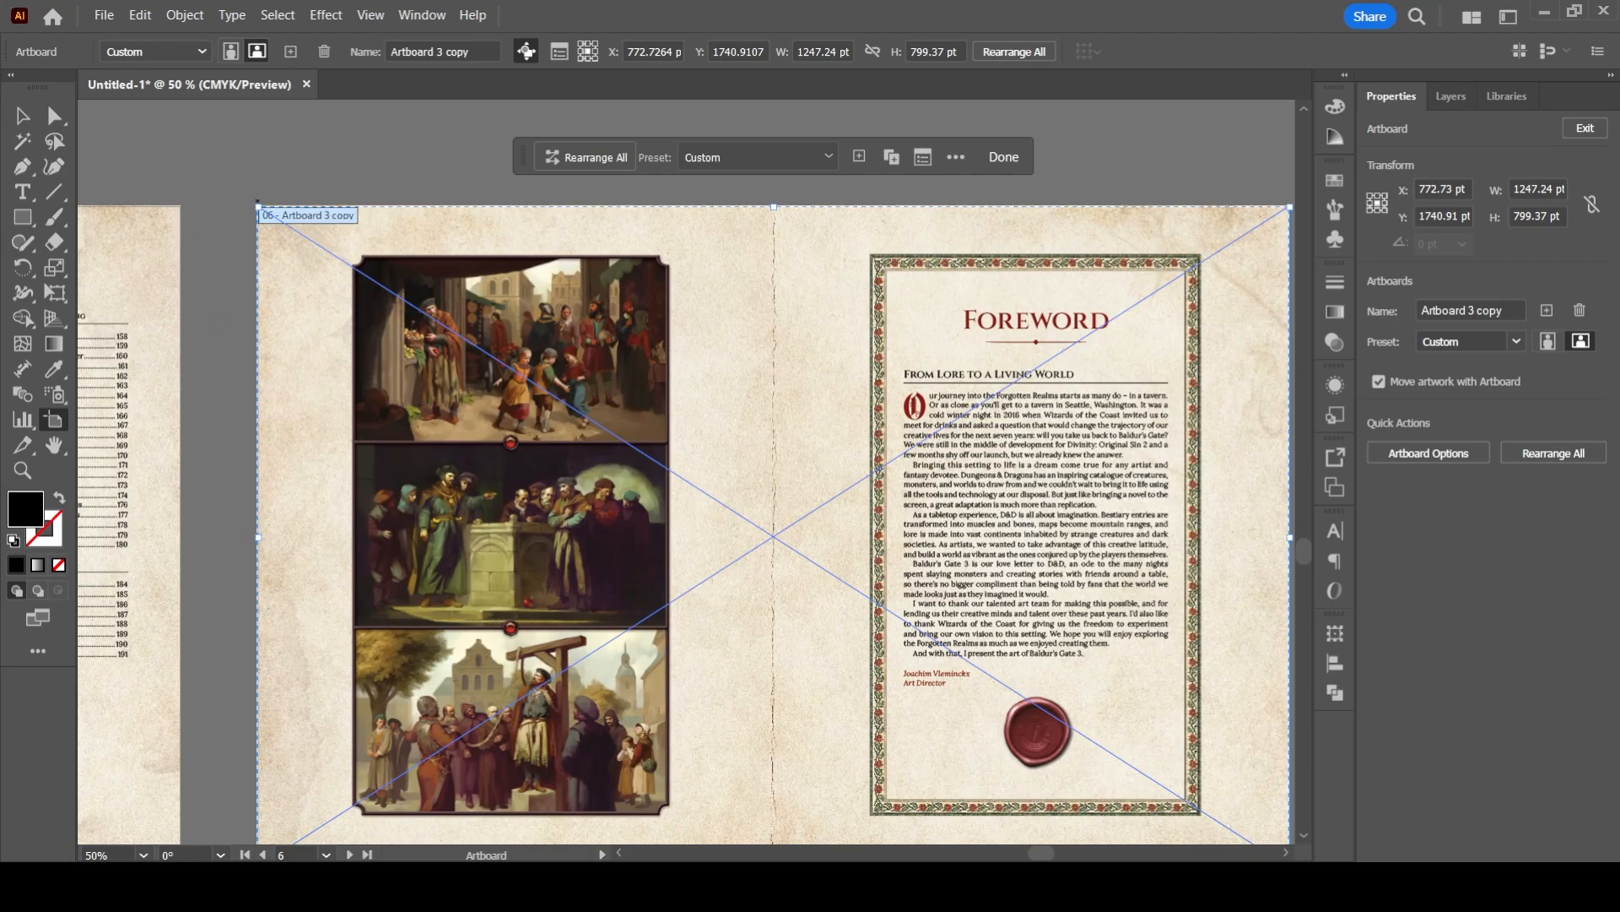
pyautogui.moveTo(258, 206); pyautogui.dragTo(206, 154)
pyautogui.click(22, 115)
pyautogui.click(207, 148)
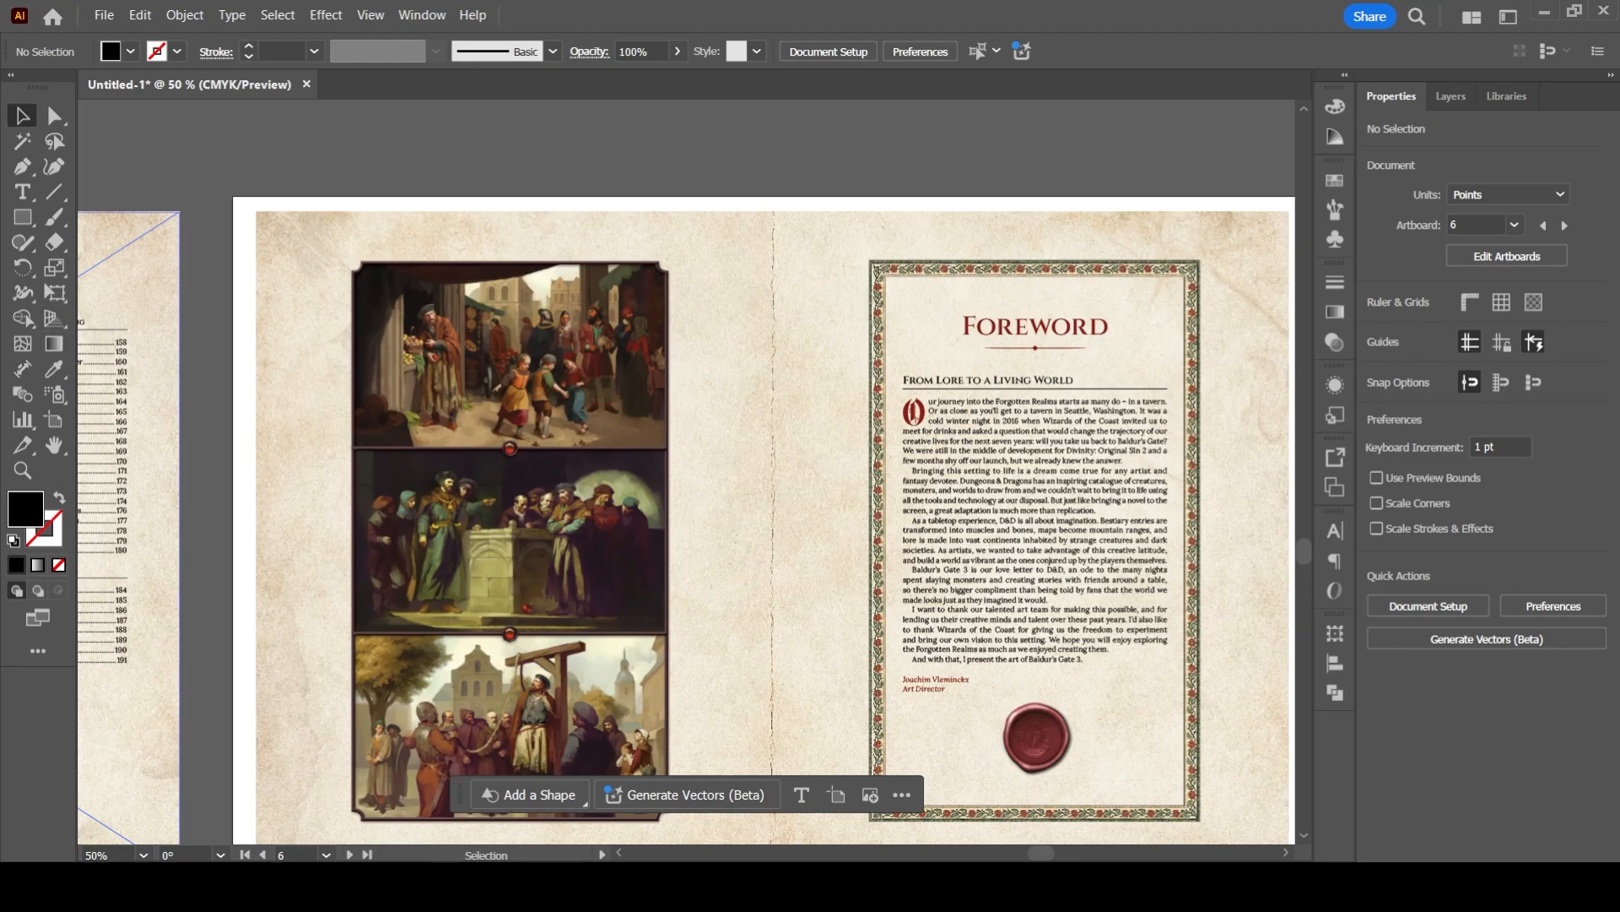
# - Draw a vertical line about 769 pt long in the white margin along the foreword artwork's left edge, with a 1 pt stroke
pyautogui.click(54, 192)
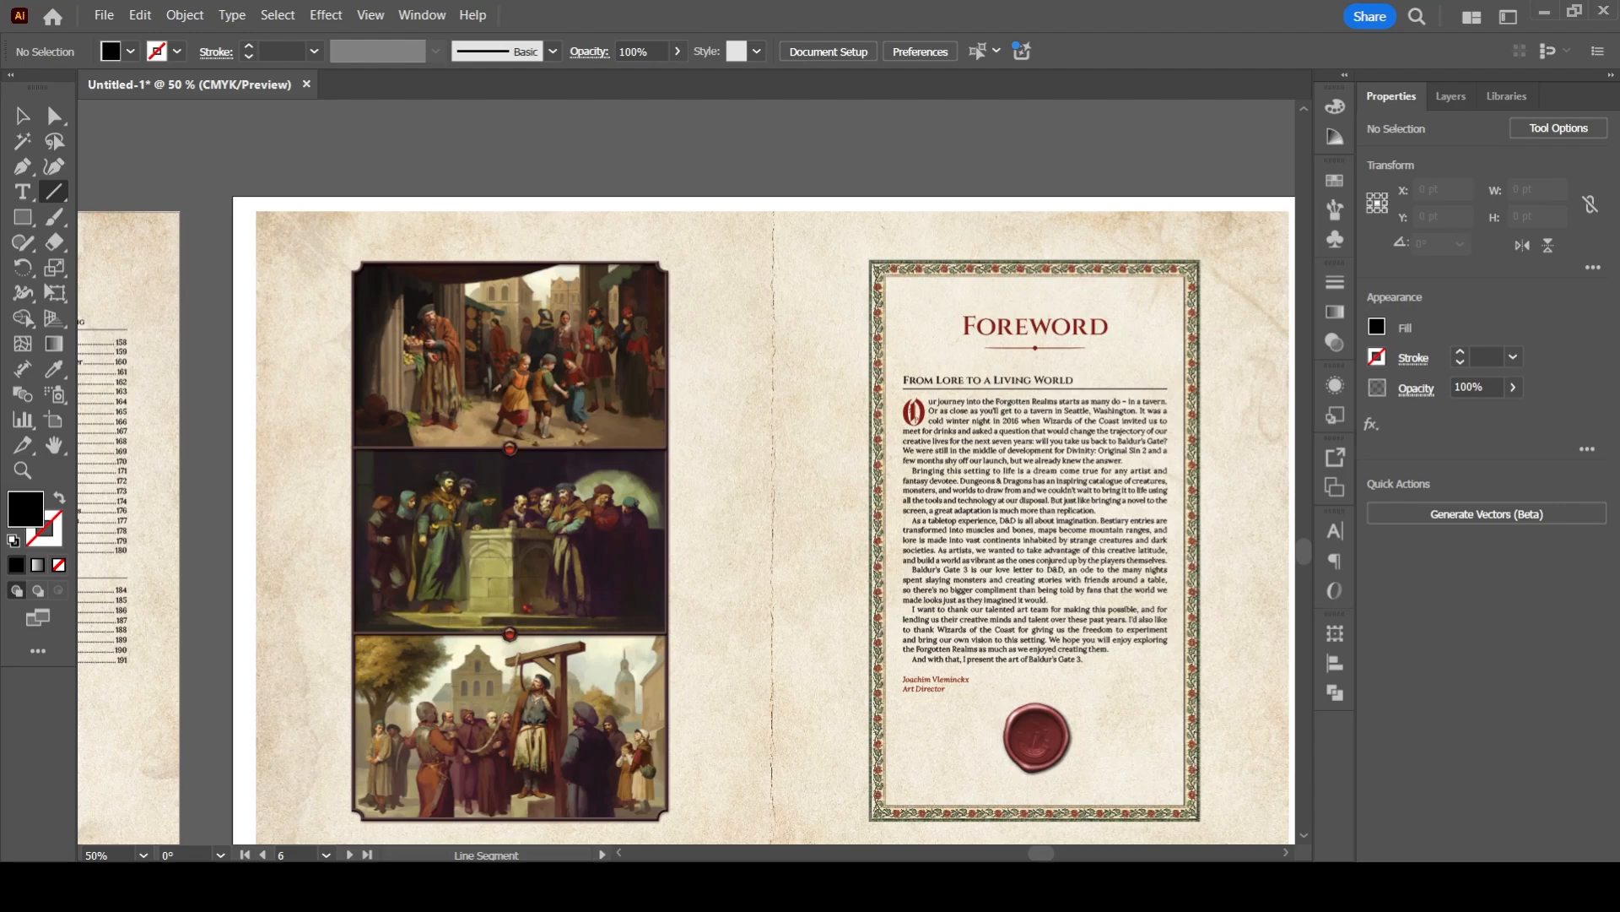
pyautogui.moveTo(256, 197); pyautogui.dragTo(256, 820)
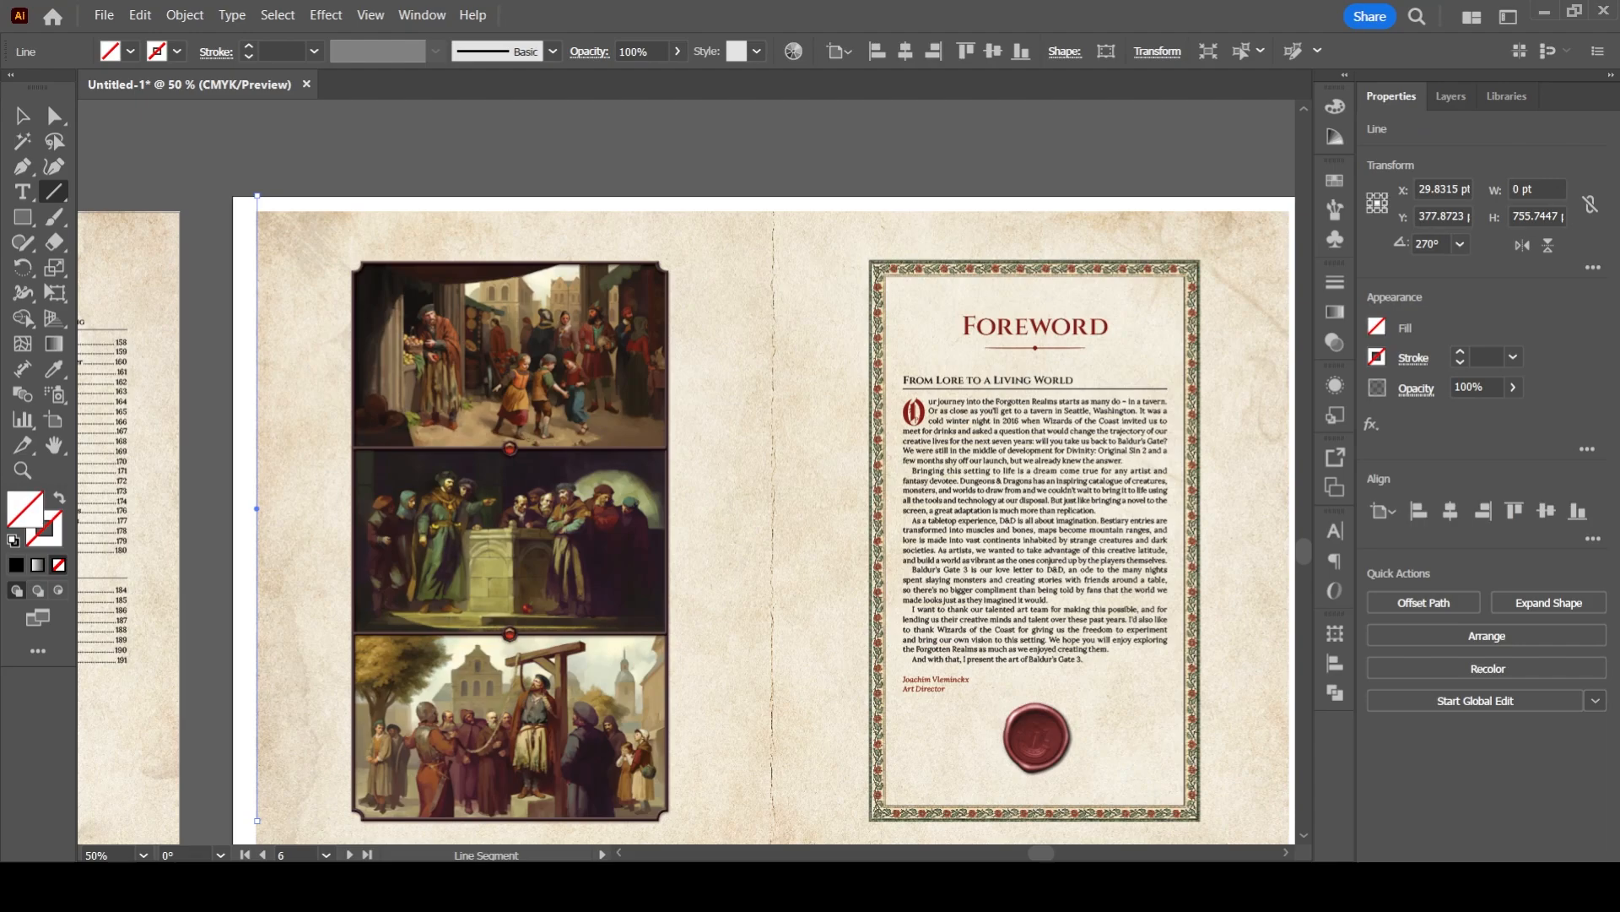
pyautogui.hotkey('ctrl', 'z')
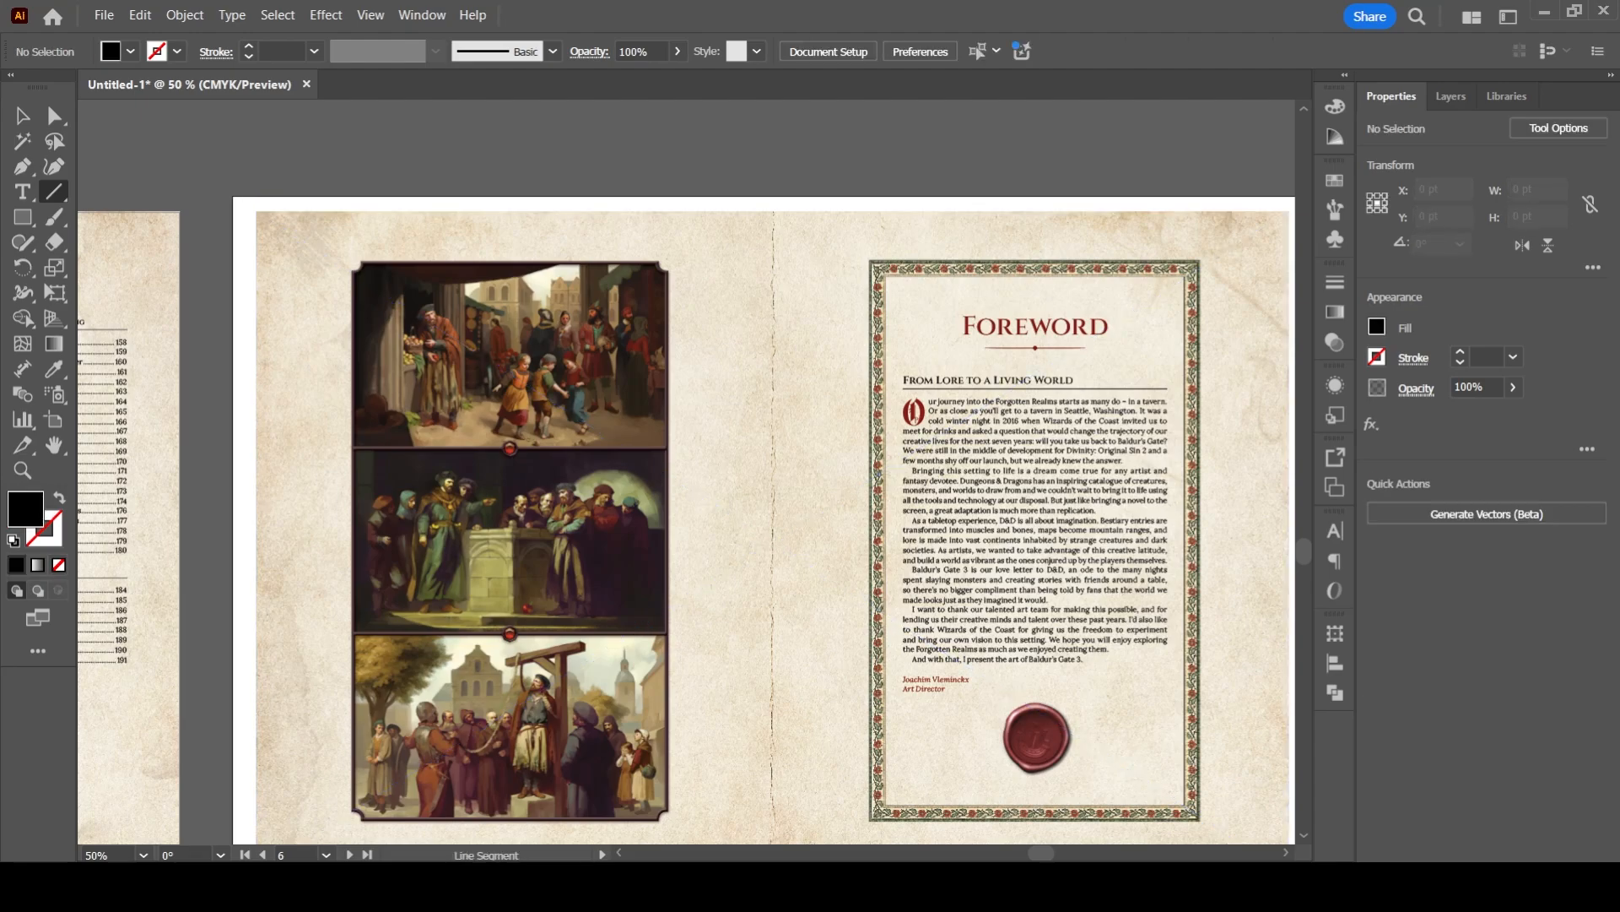
pyautogui.moveTo(250, 180); pyautogui.dragTo(250, 816)
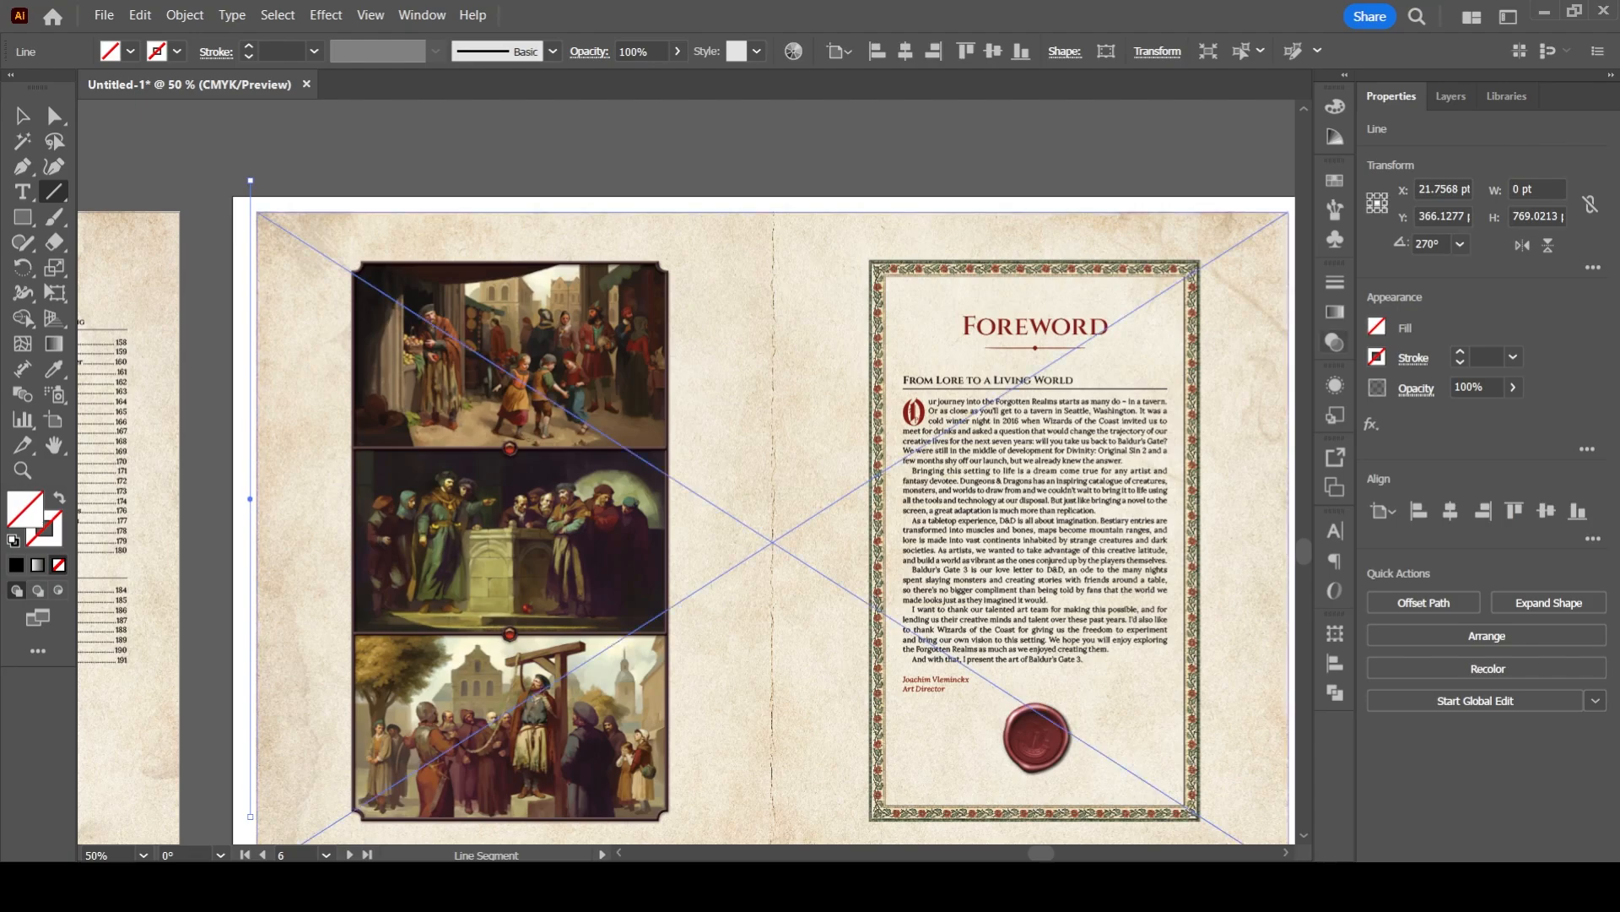
pyautogui.click(1460, 352)
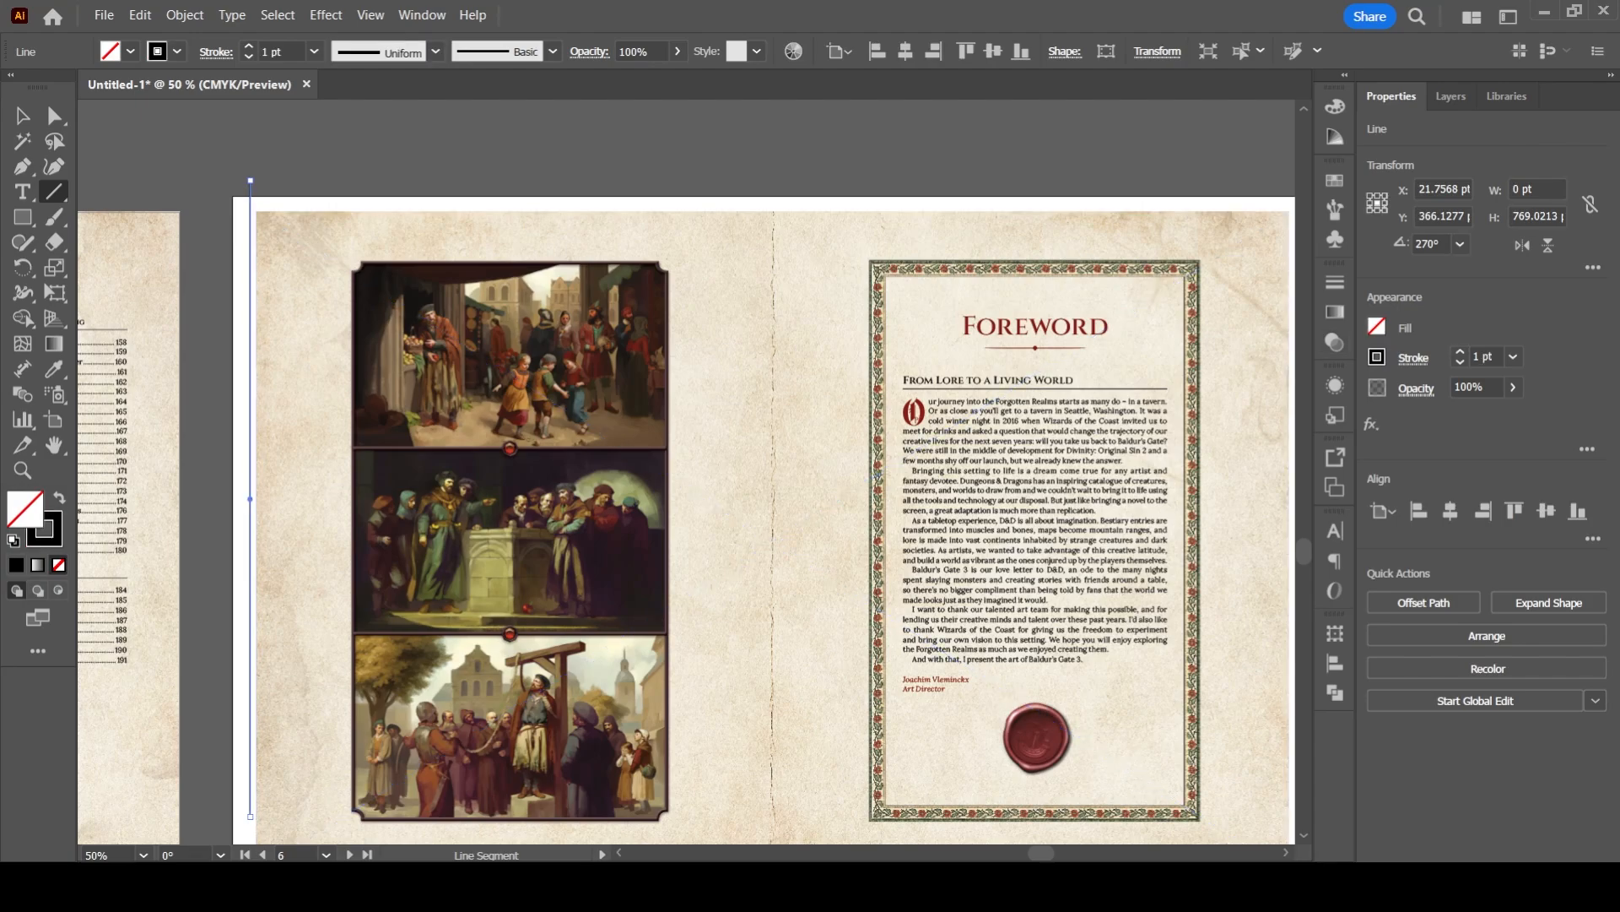
pyautogui.press('v')
pyautogui.click(215, 266)
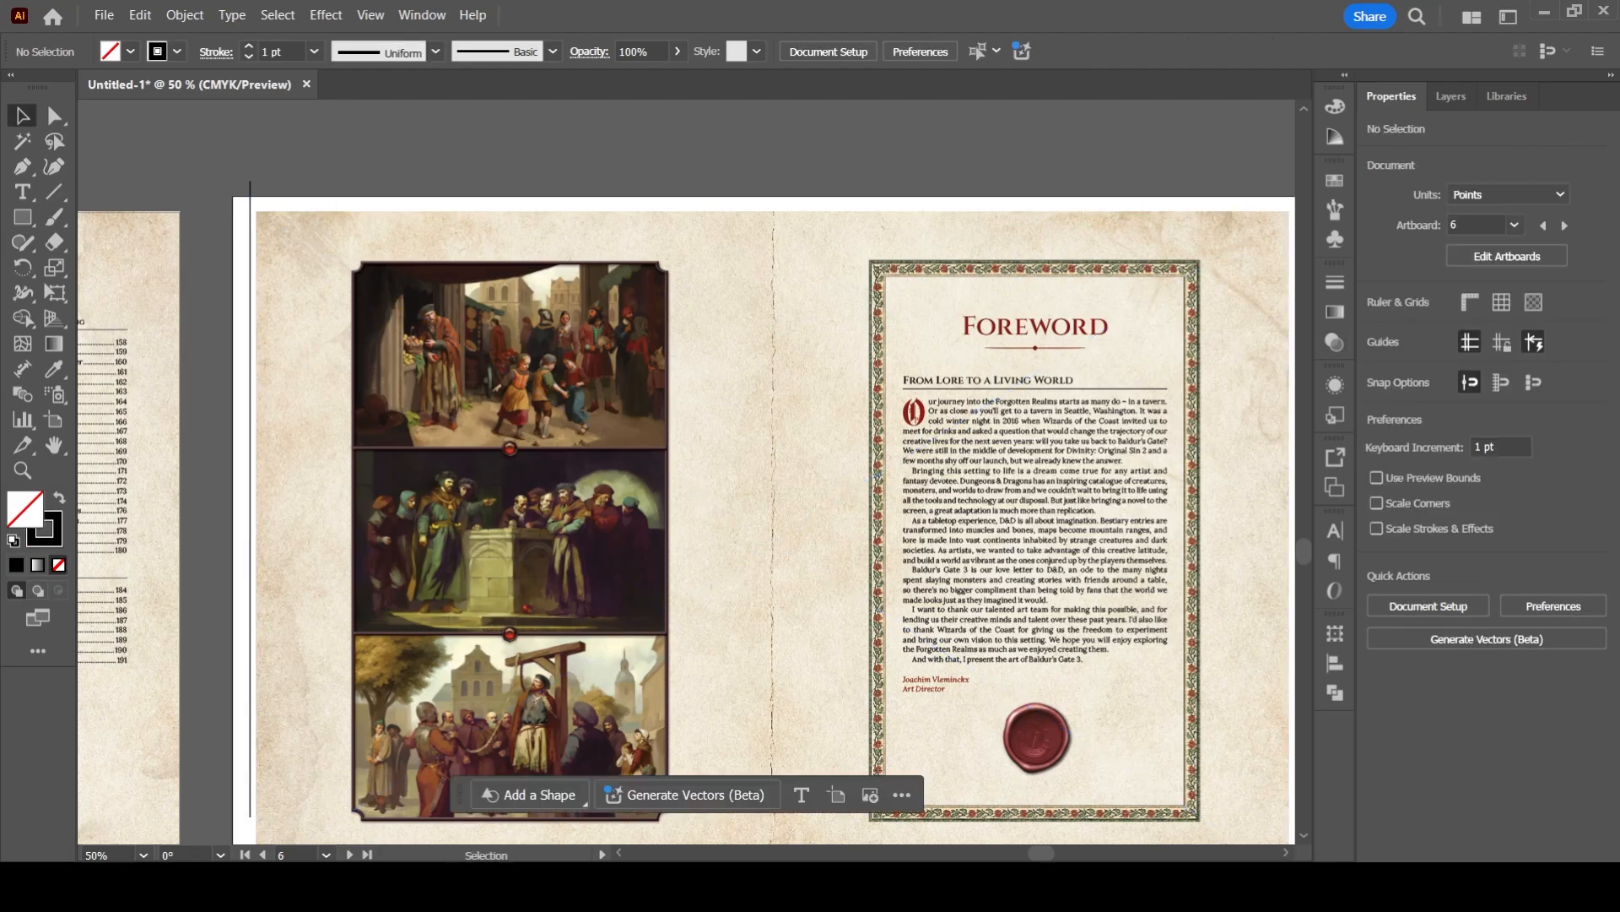
pyautogui.scroll(5, 215, 267)
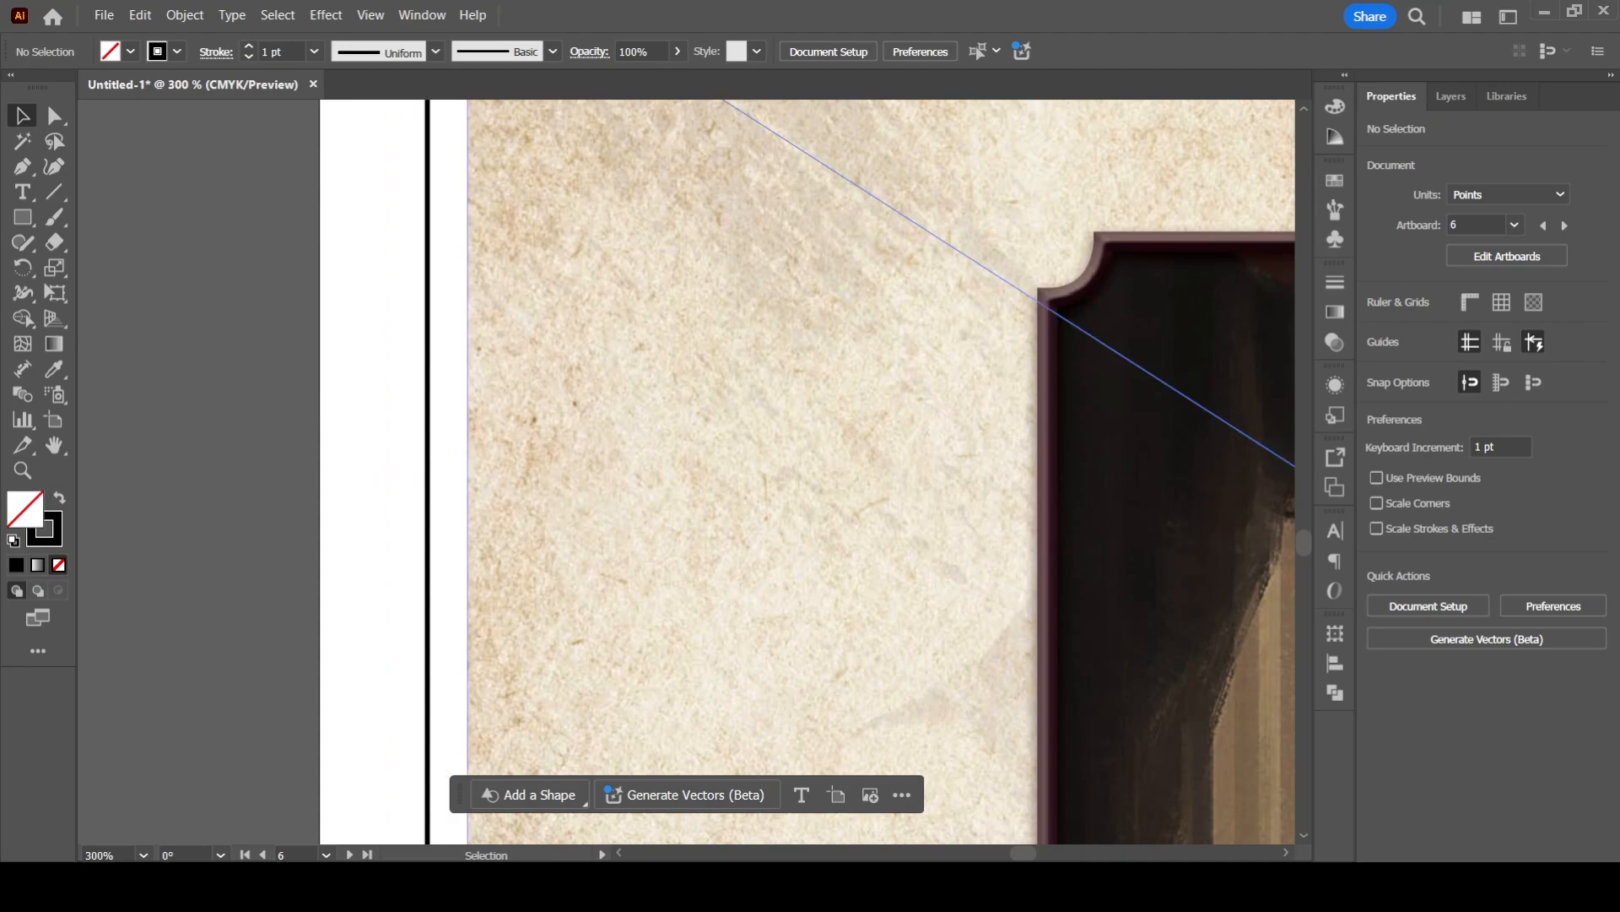
pyautogui.scroll(-4, 467, 400)
pyautogui.click(469, 400)
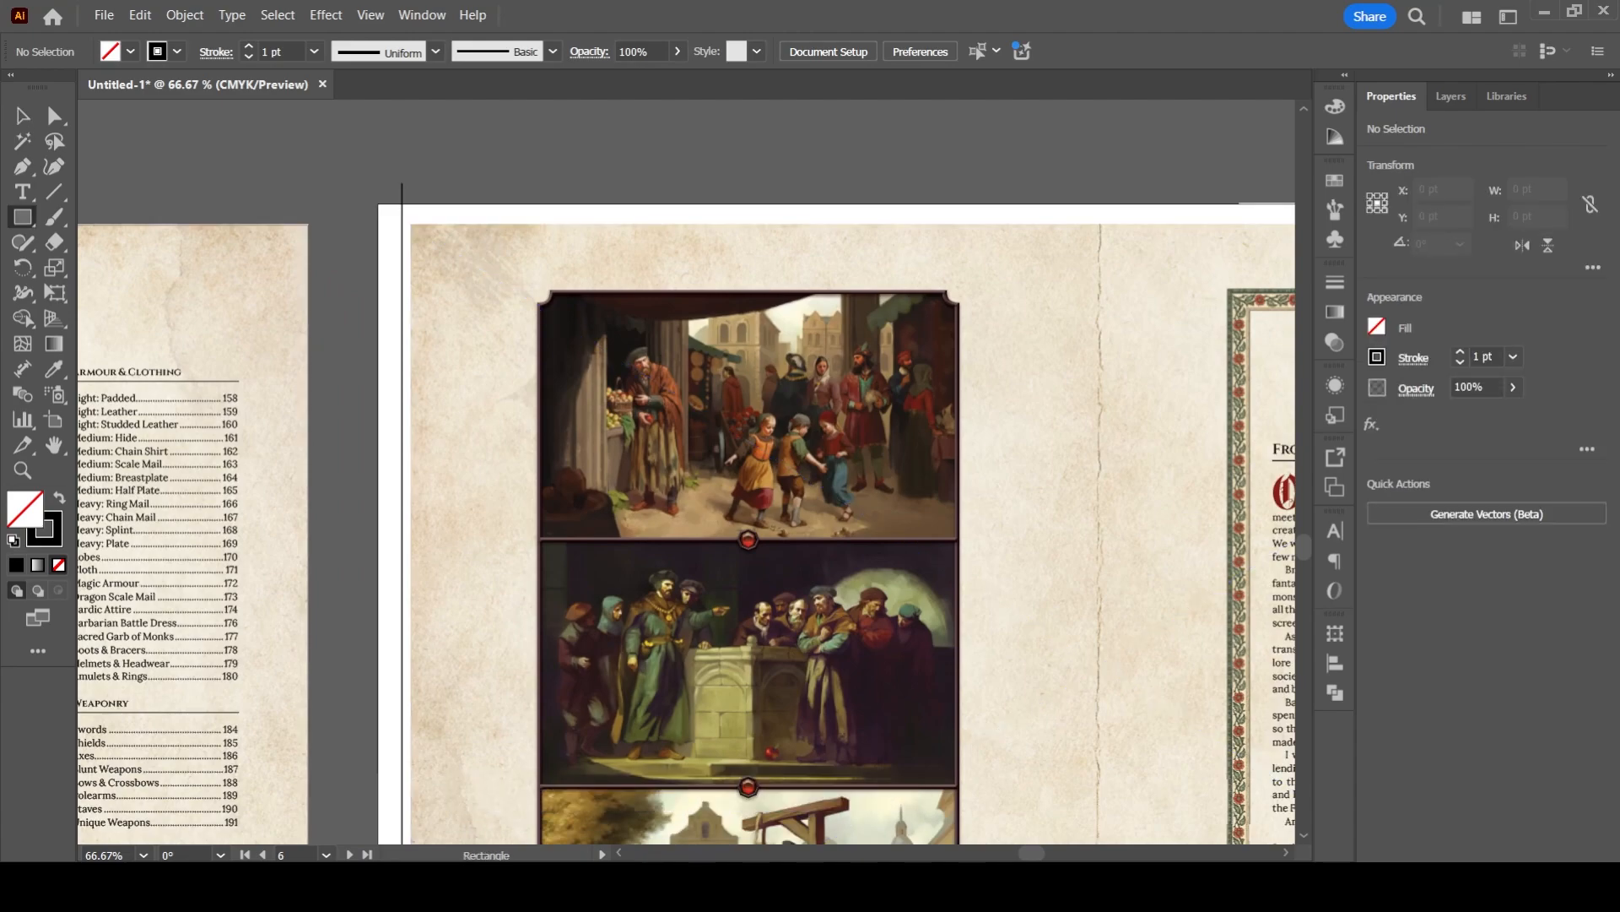
pyautogui.moveTo(408, 253); pyautogui.dragTo(496, 754)
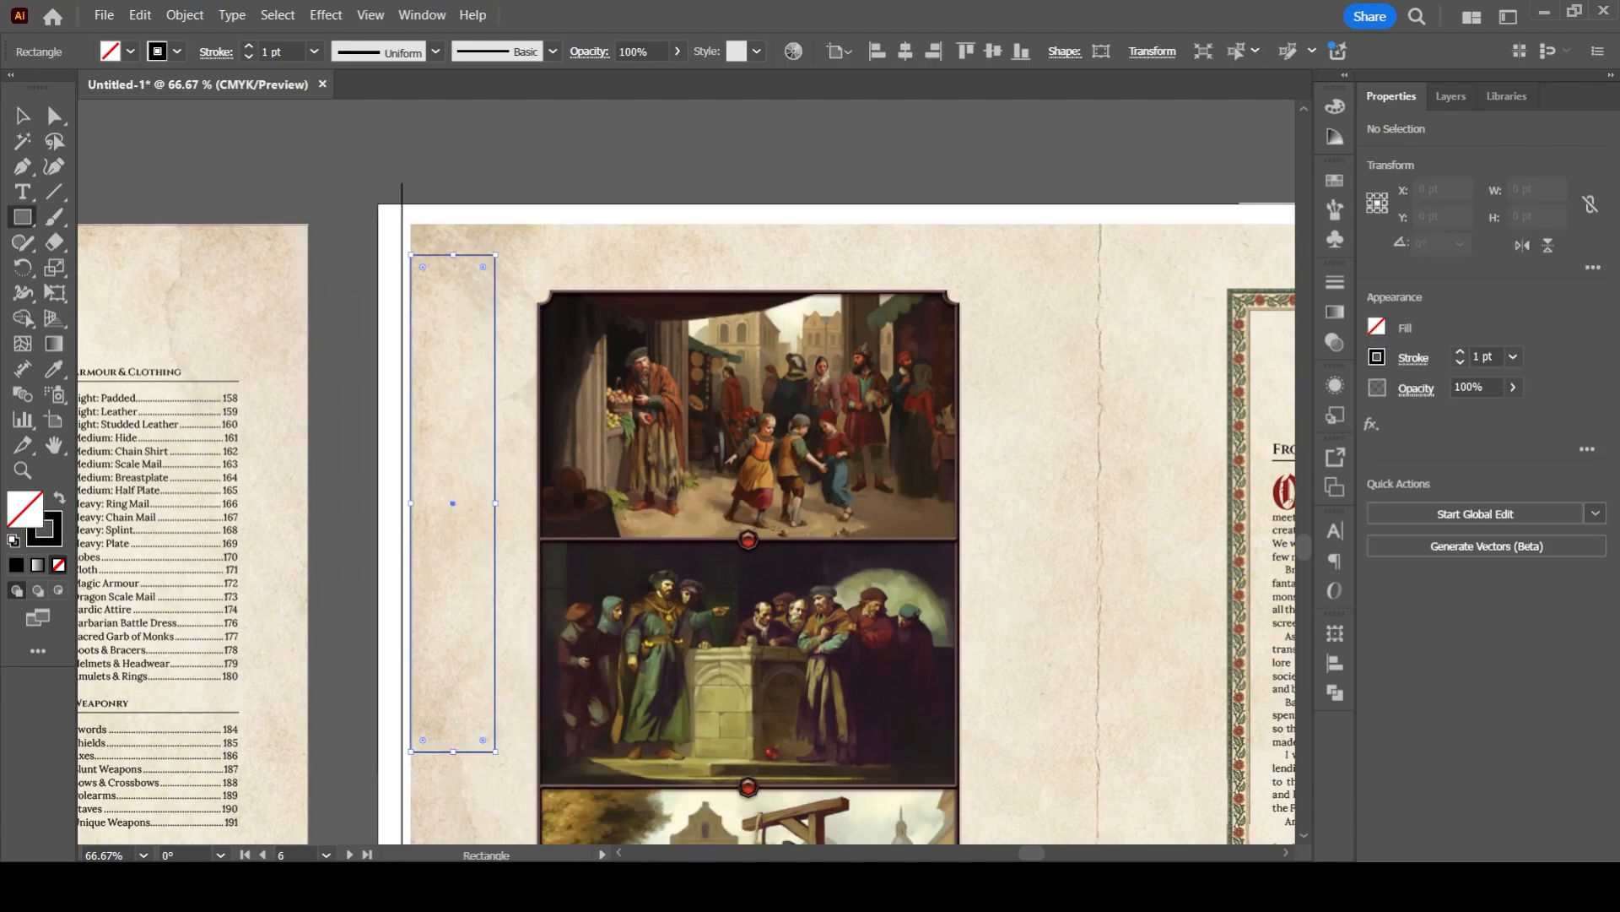
pyautogui.hotkey('ctrl', 'shift', 'a')
pyautogui.click(23, 116)
# - Place a copy of the foreword spread image behind the original, its upper-left corner on the artboard's corner, filling the white margin with paper texture
pyautogui.click(1452, 96)
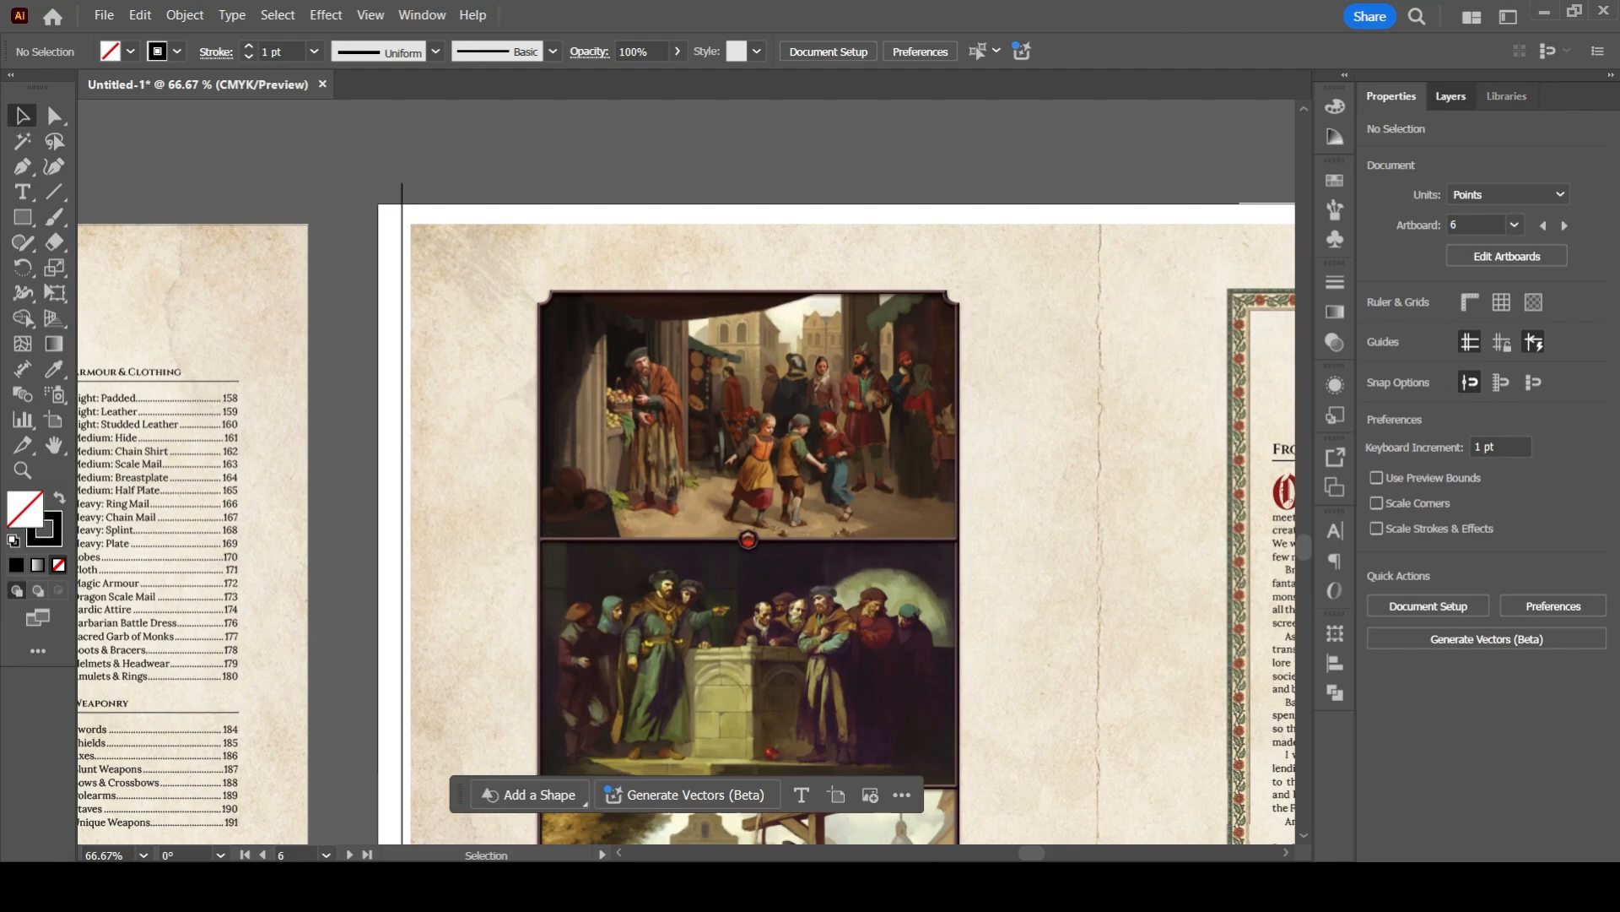
pyautogui.click(1046, 506)
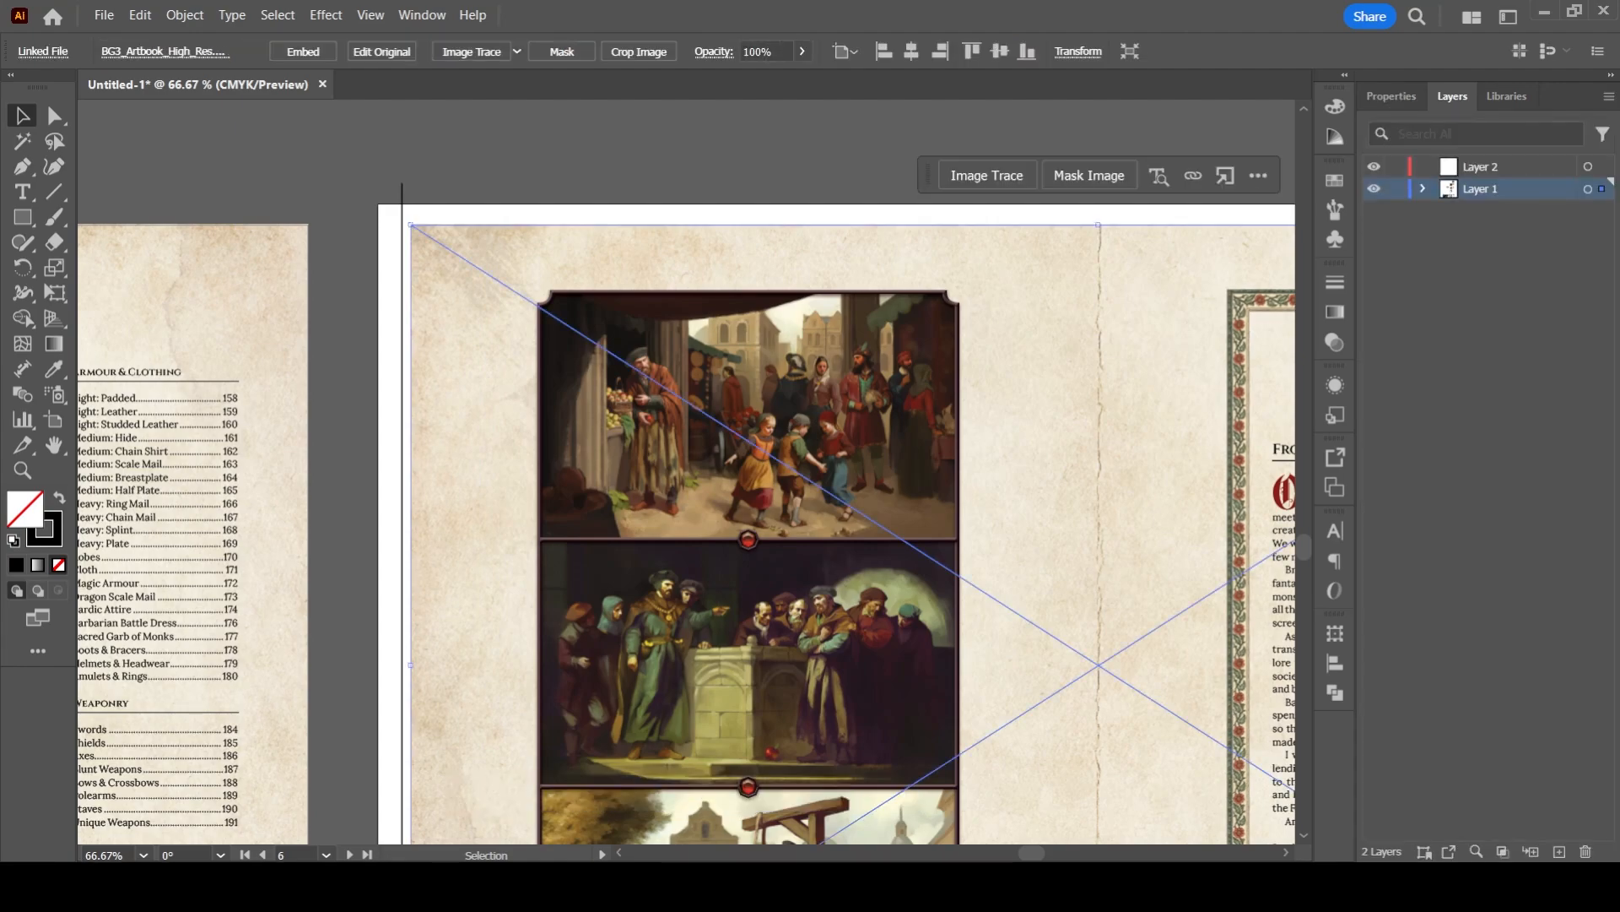
pyautogui.moveTo(532, 361); pyautogui.dragTo(485, 363)
pyautogui.hotkey('ctrl', 'z')
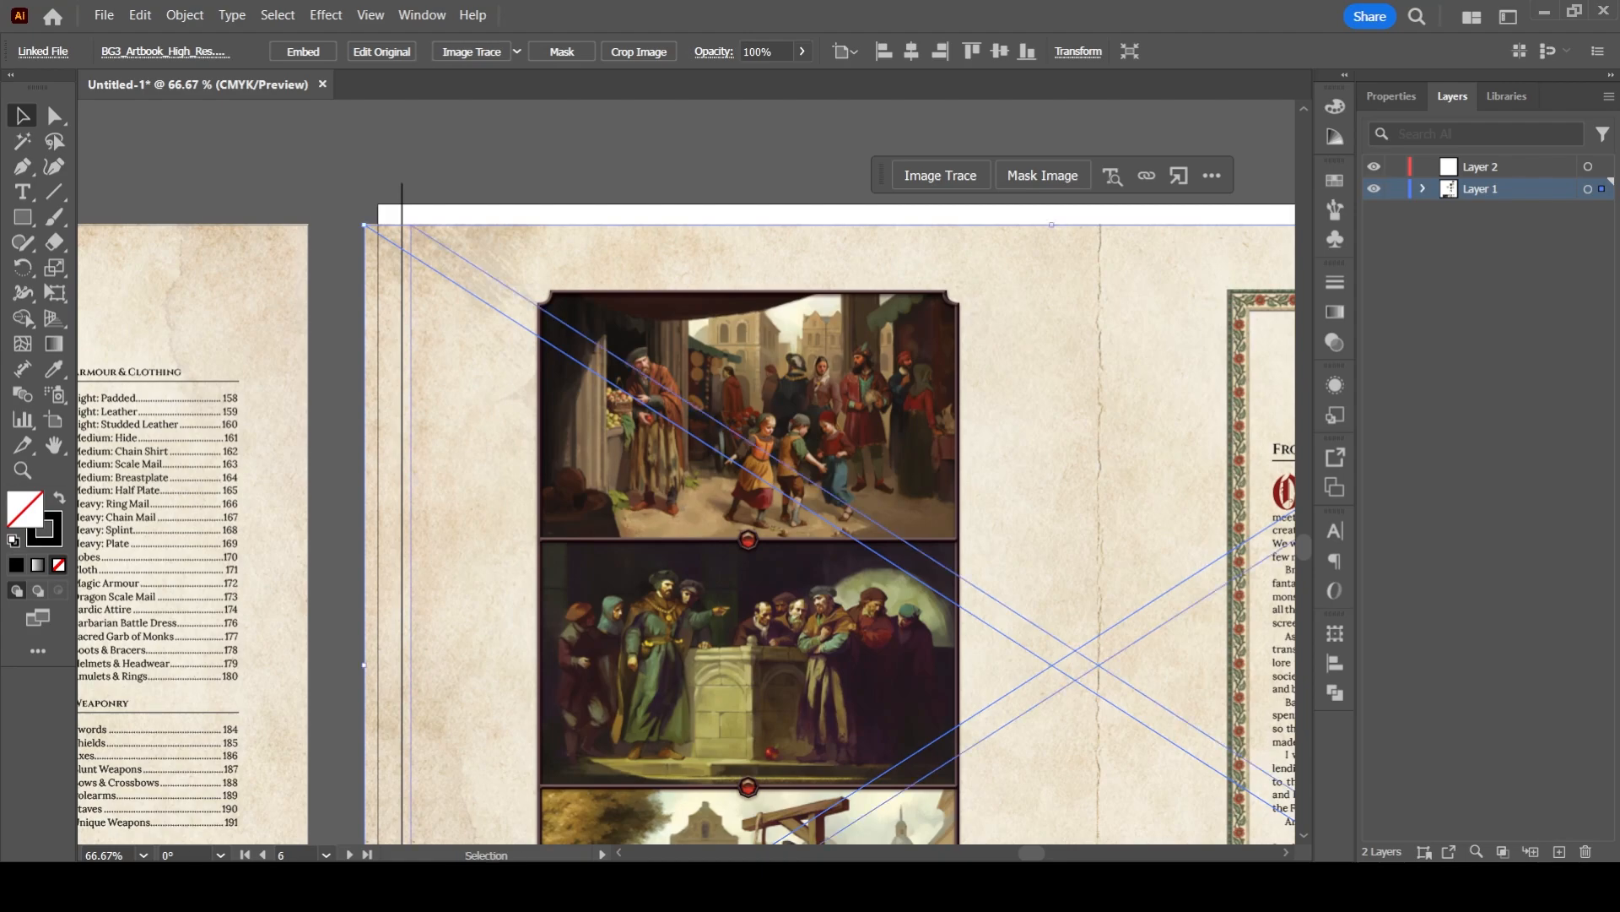
pyautogui.moveTo(401, 379)
pyautogui.mouseDown()
pyautogui.moveTo(410, 352)
pyautogui.moveTo(396, 349)
pyautogui.moveTo(414, 368)
pyautogui.mouseUp()
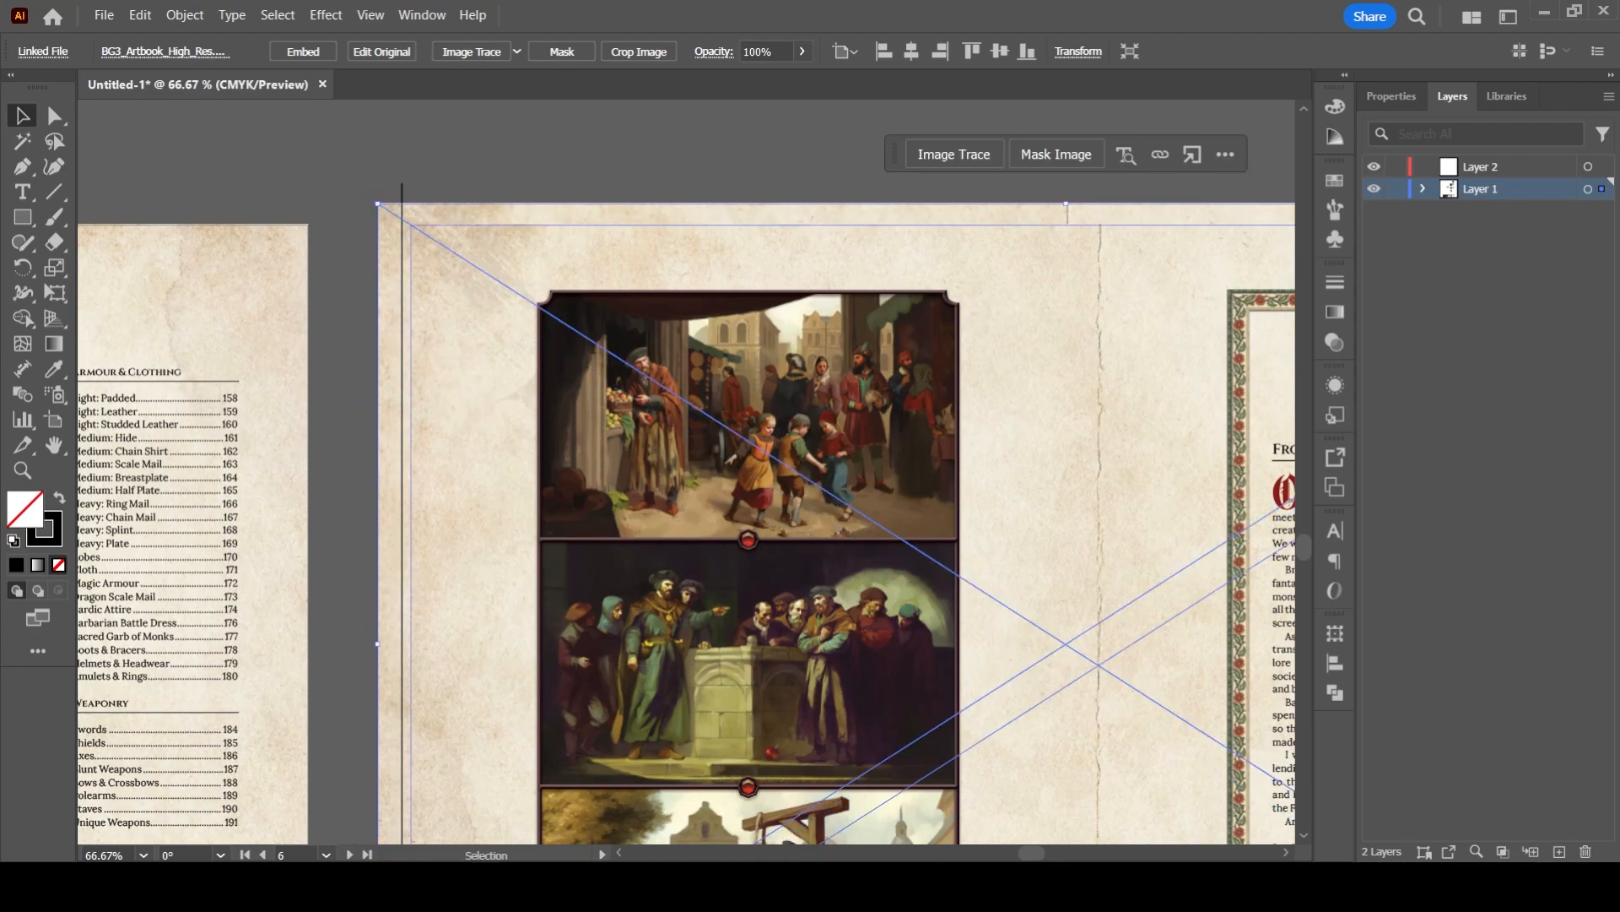
pyautogui.click(347, 566)
# - Examine the filled margin and trim line on the foreword spread, and the print-term list beside the stacked layout
pyautogui.moveTo(392, 616); pyautogui.dragTo(316, 435)
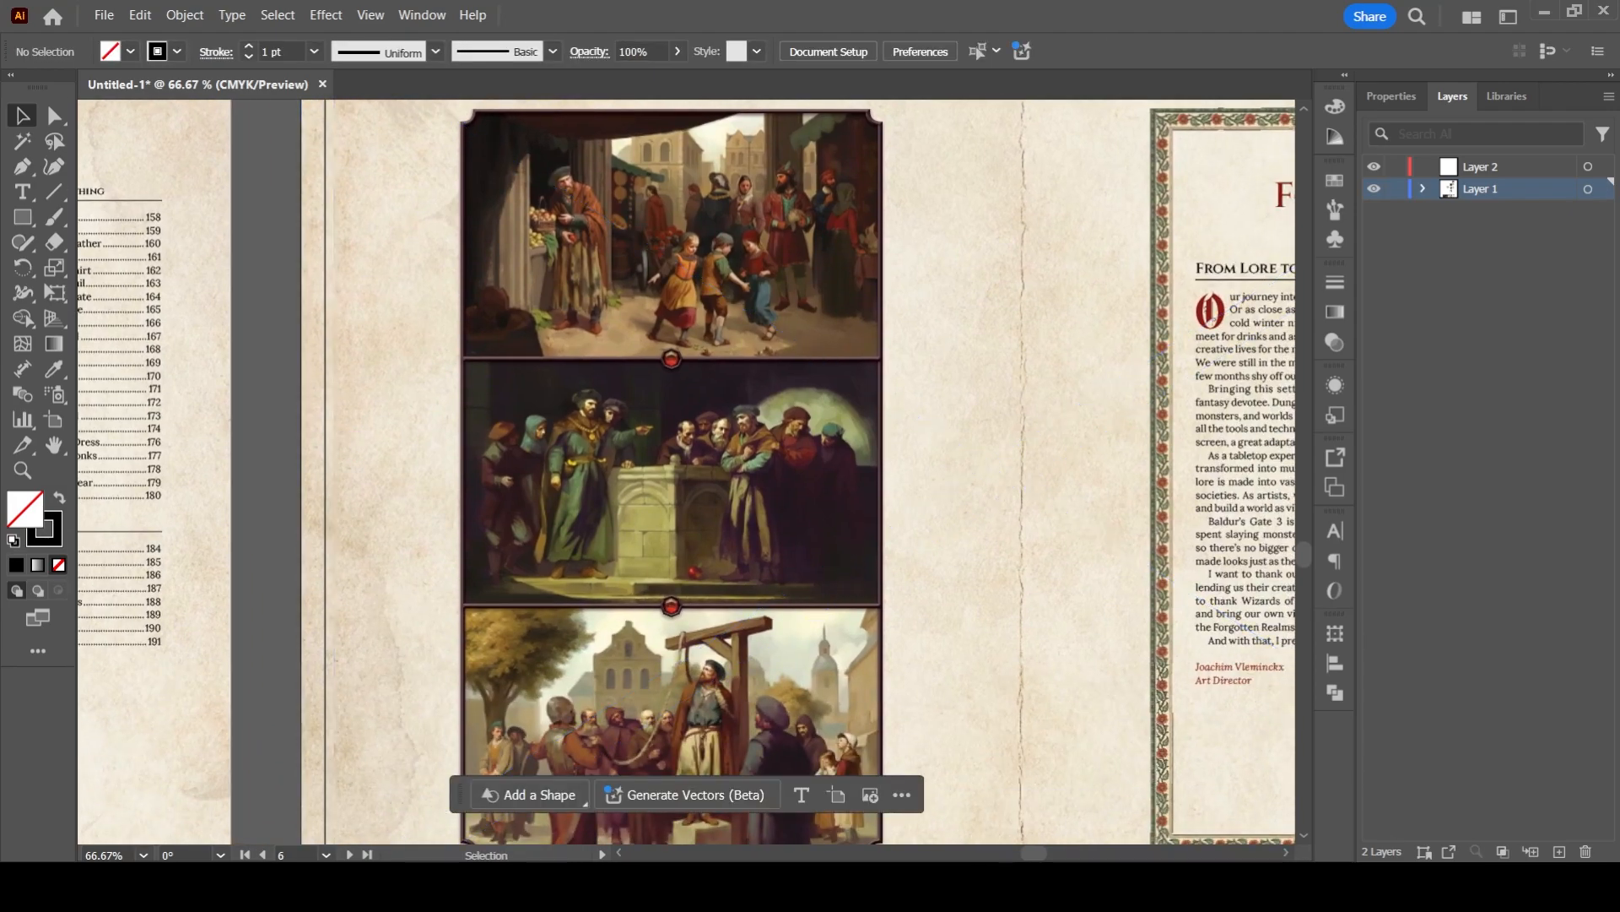
pyautogui.moveTo(335, 658); pyautogui.dragTo(275, 795)
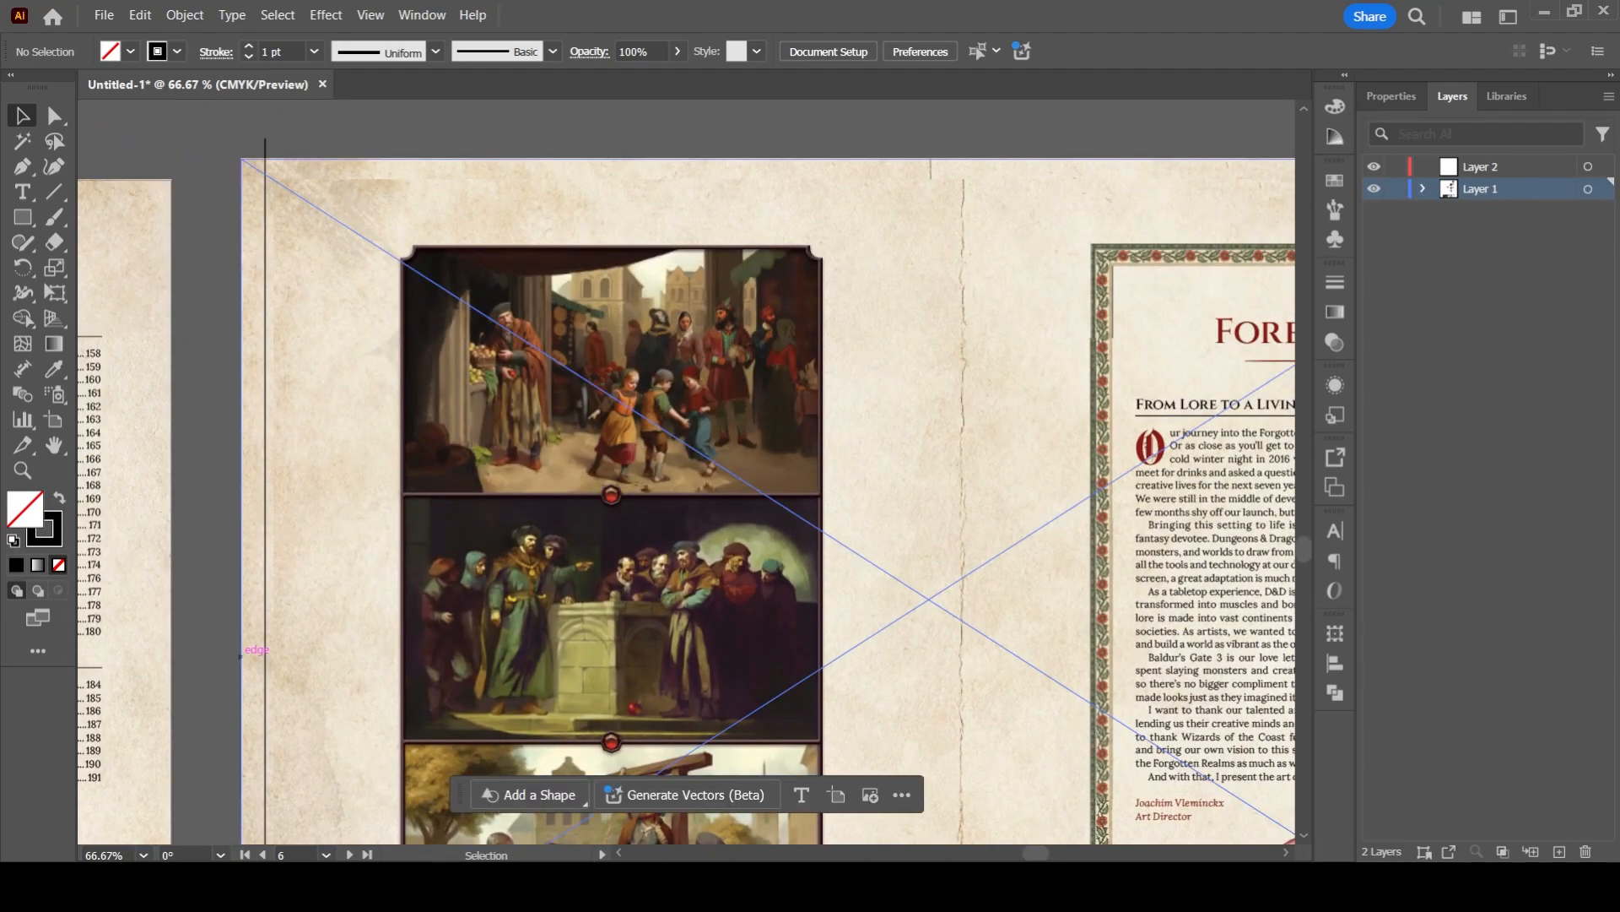
pyautogui.scroll(-1, 241, 657)
pyautogui.moveTo(224, 372); pyautogui.dragTo(359, 750)
pyautogui.moveTo(253, 372); pyautogui.dragTo(407, 710)
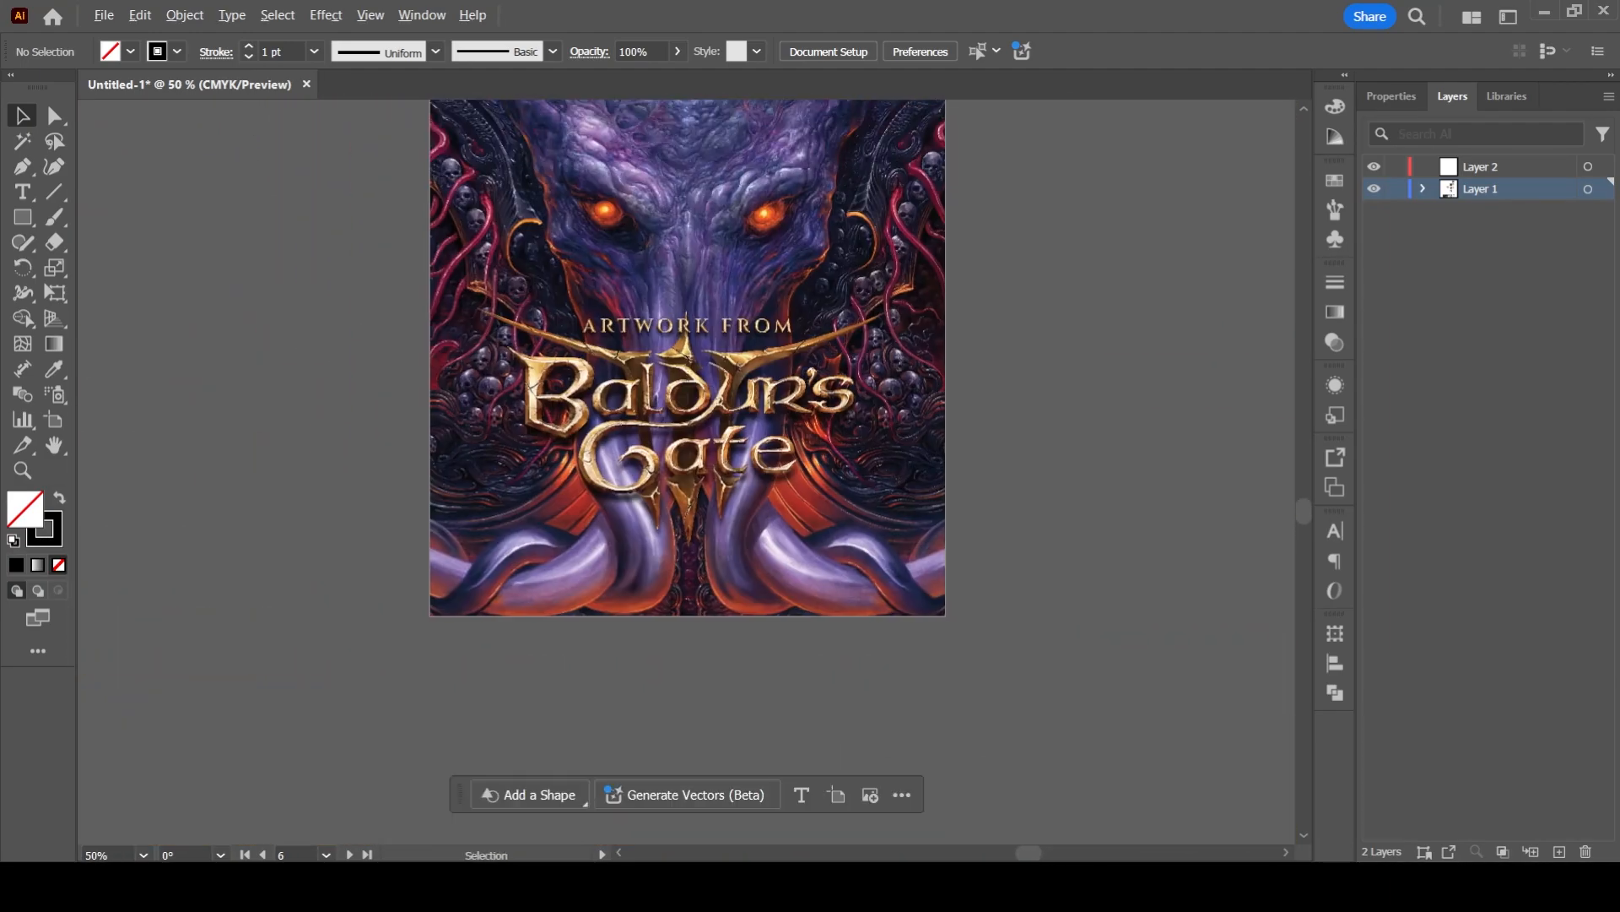
pyautogui.scroll(-2, 412, 608)
pyautogui.moveTo(412, 591); pyautogui.dragTo(443, 794)
pyautogui.moveTo(424, 232); pyautogui.dragTo(604, 427)
pyautogui.scroll(2, 424, 448)
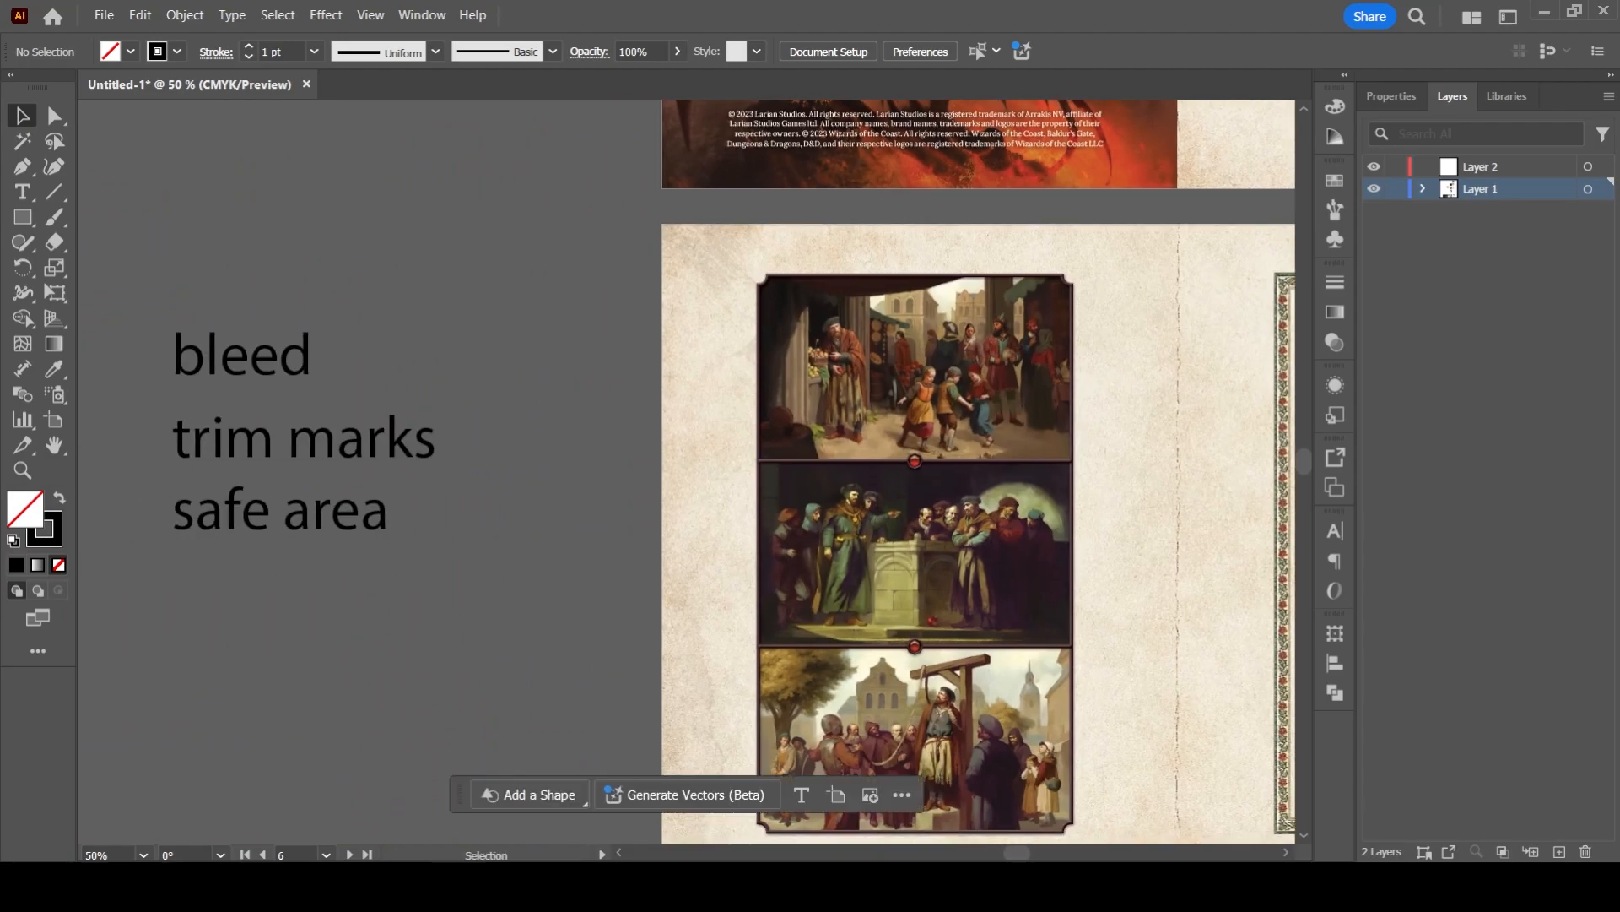
pyautogui.moveTo(604, 427); pyautogui.dragTo(489, 531)
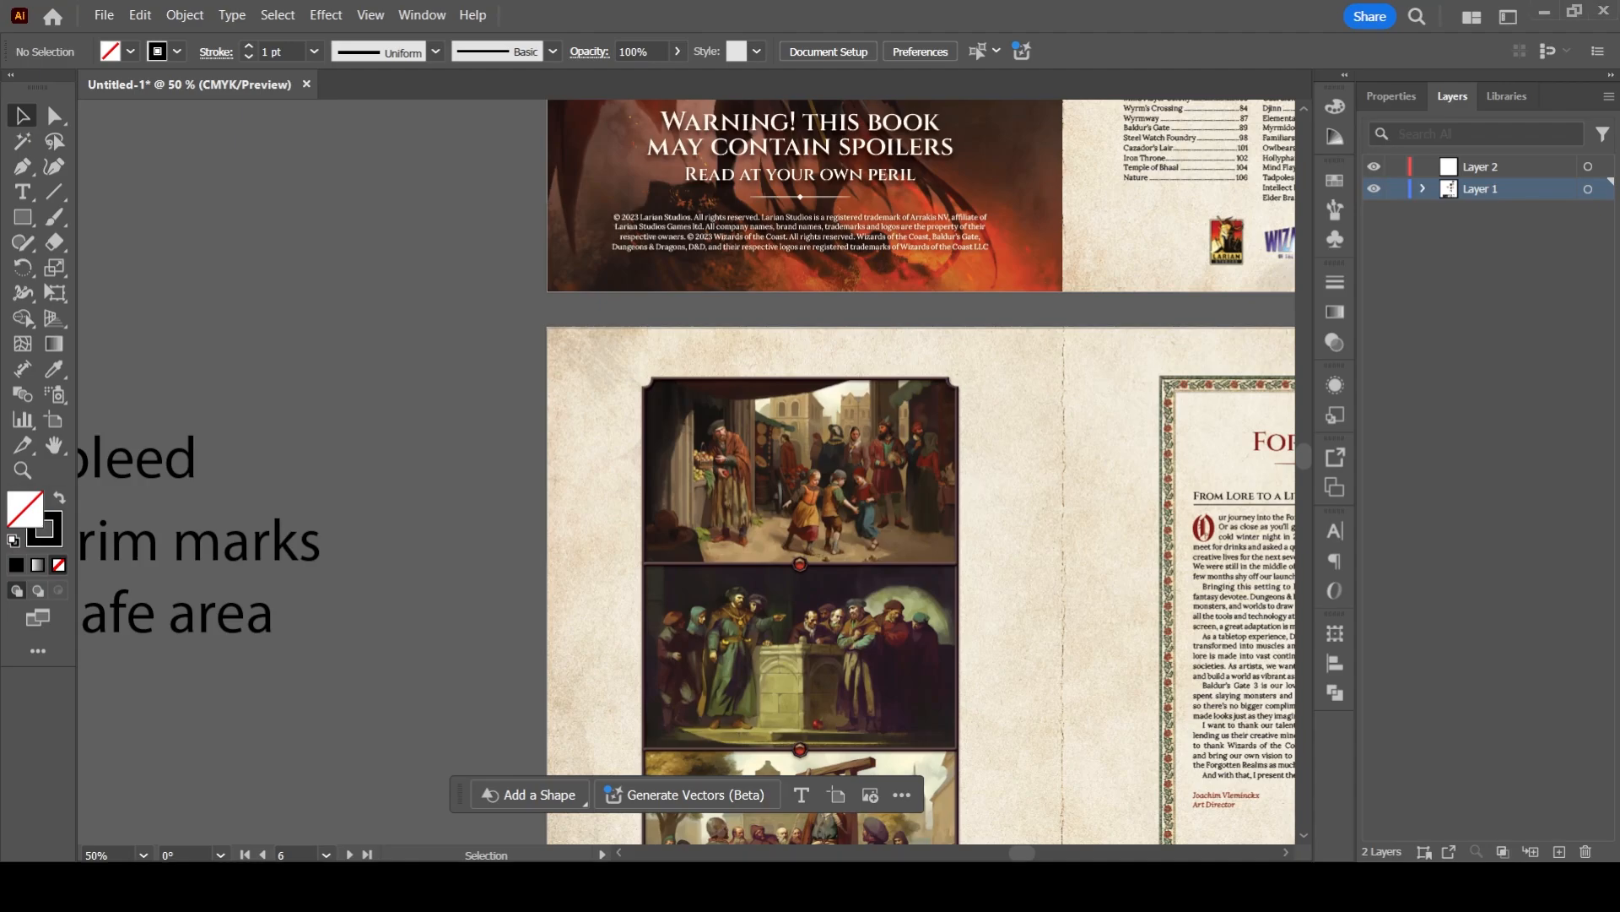
pyautogui.moveTo(312, 547); pyautogui.dragTo(429, 429)
pyautogui.click(432, 431)
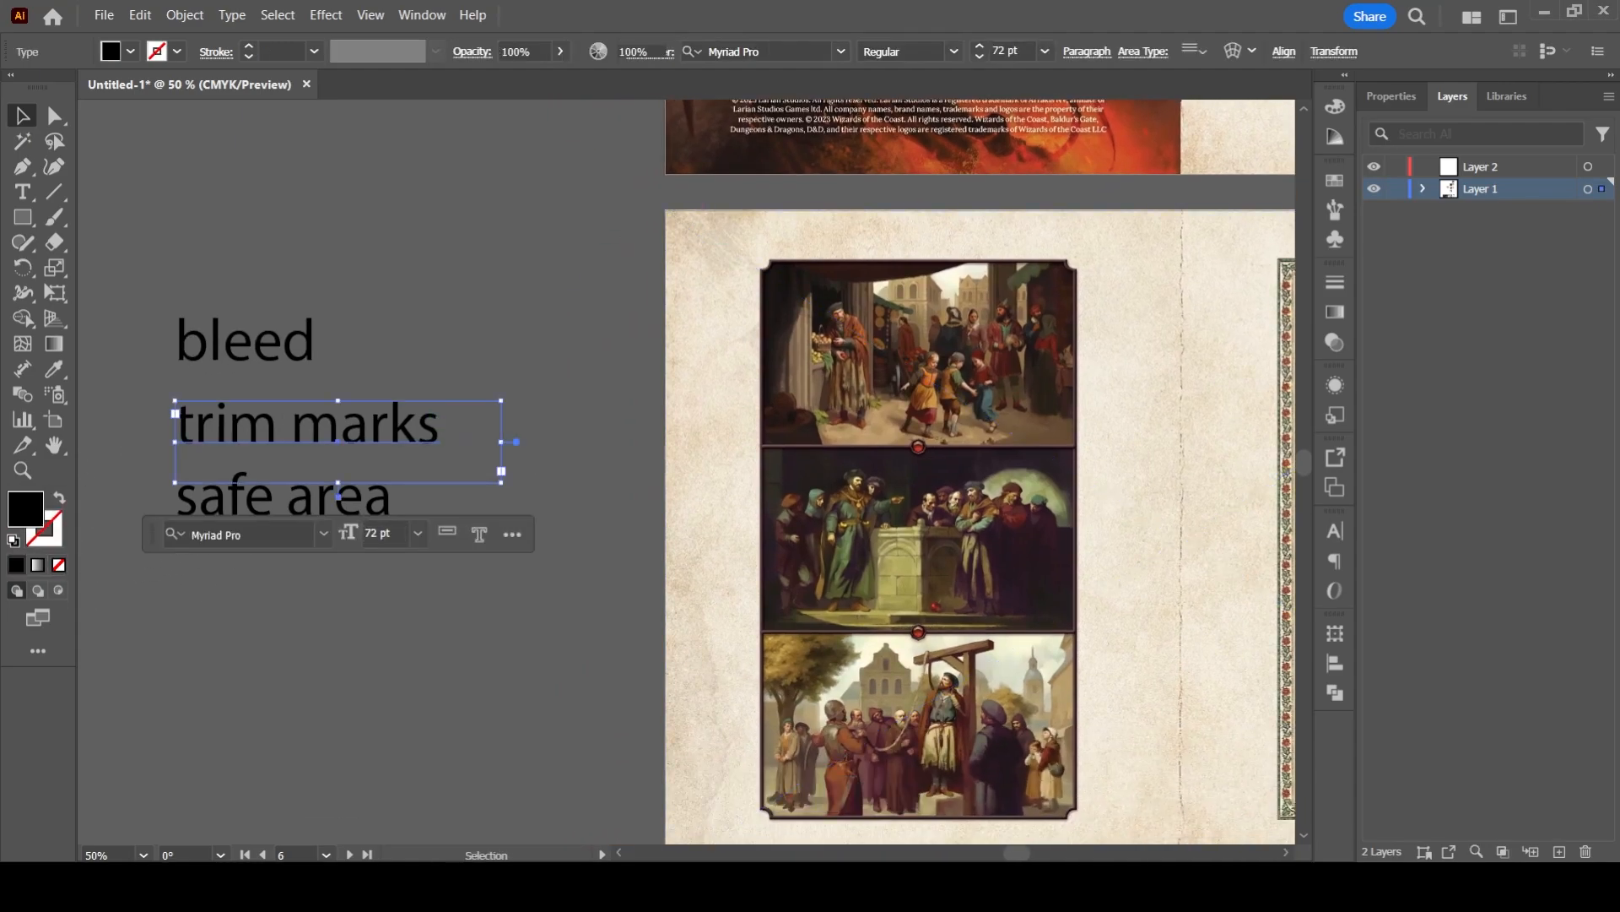
pyautogui.hotkey('ctrl', 'shift', 'a')
pyautogui.hotkey('ctrl', '-')
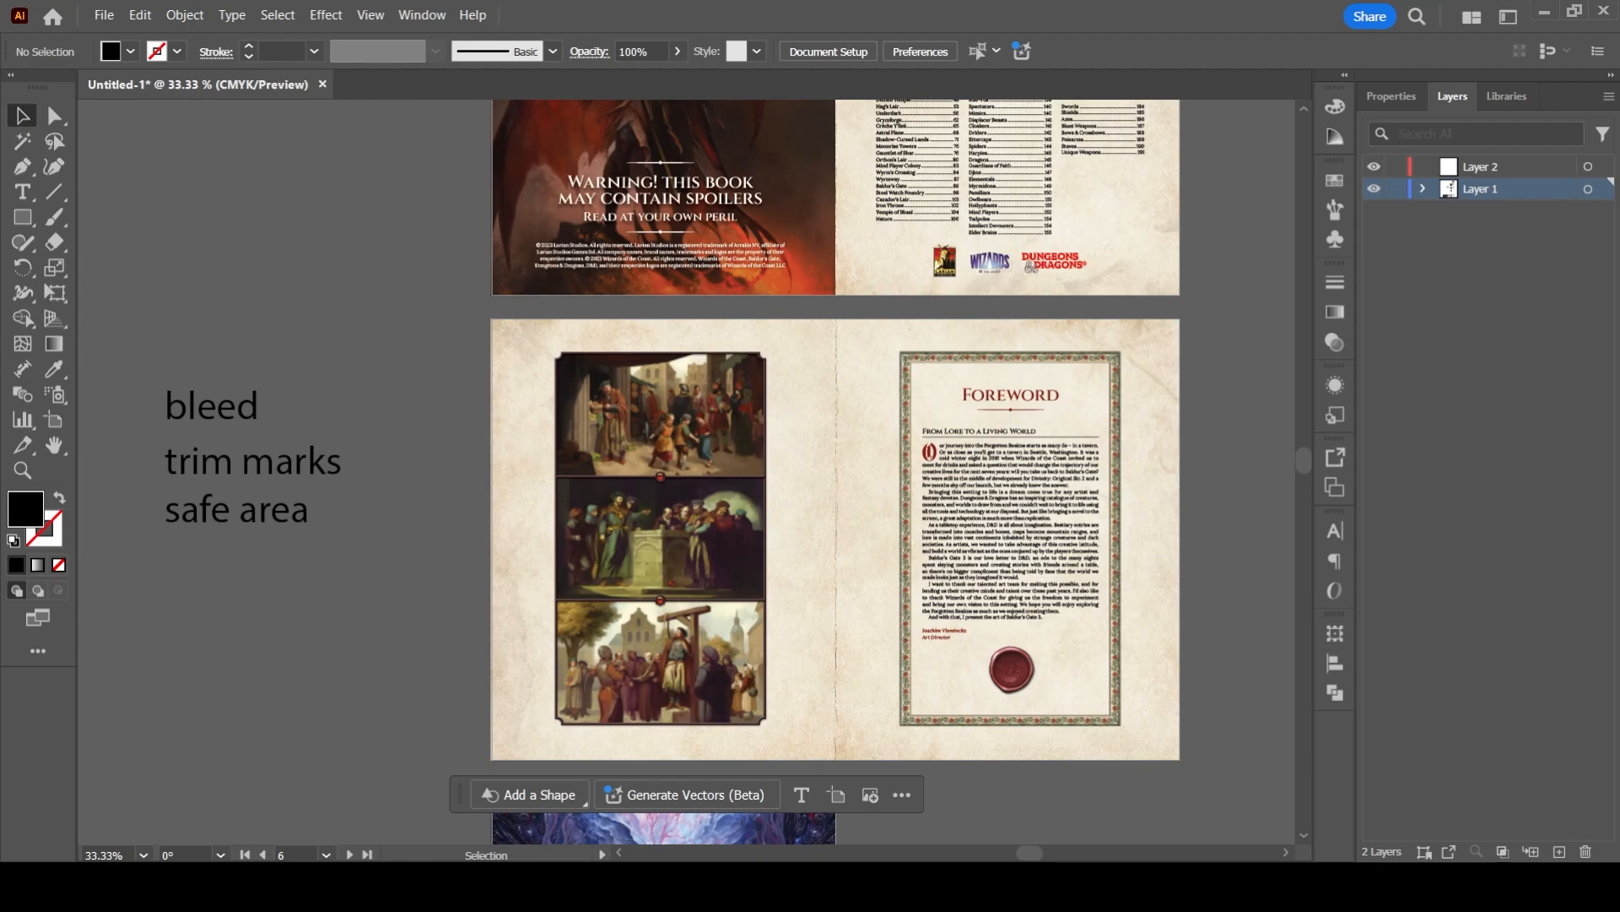
# - Draw a narrow black rectangle spanning the full height along the inside of the foreword spread's left edge
pyautogui.moveTo(835, 541); pyautogui.dragTo(752, 490)
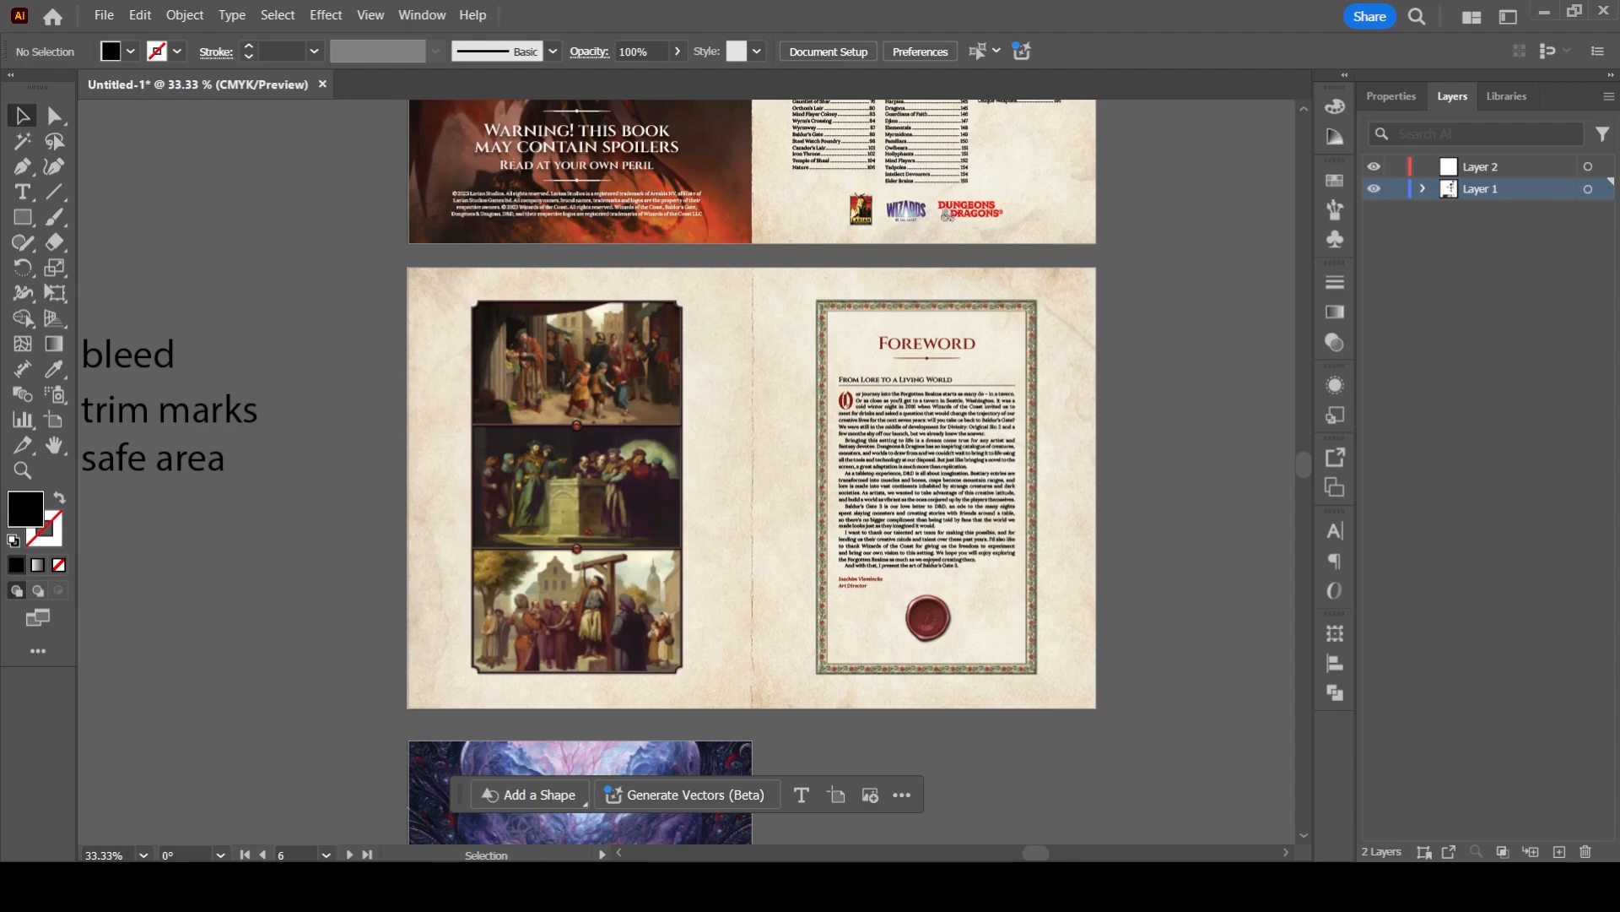
pyautogui.scroll(1, 375, 368)
pyautogui.scroll(-2, 375, 368)
pyautogui.scroll(1, 374, 368)
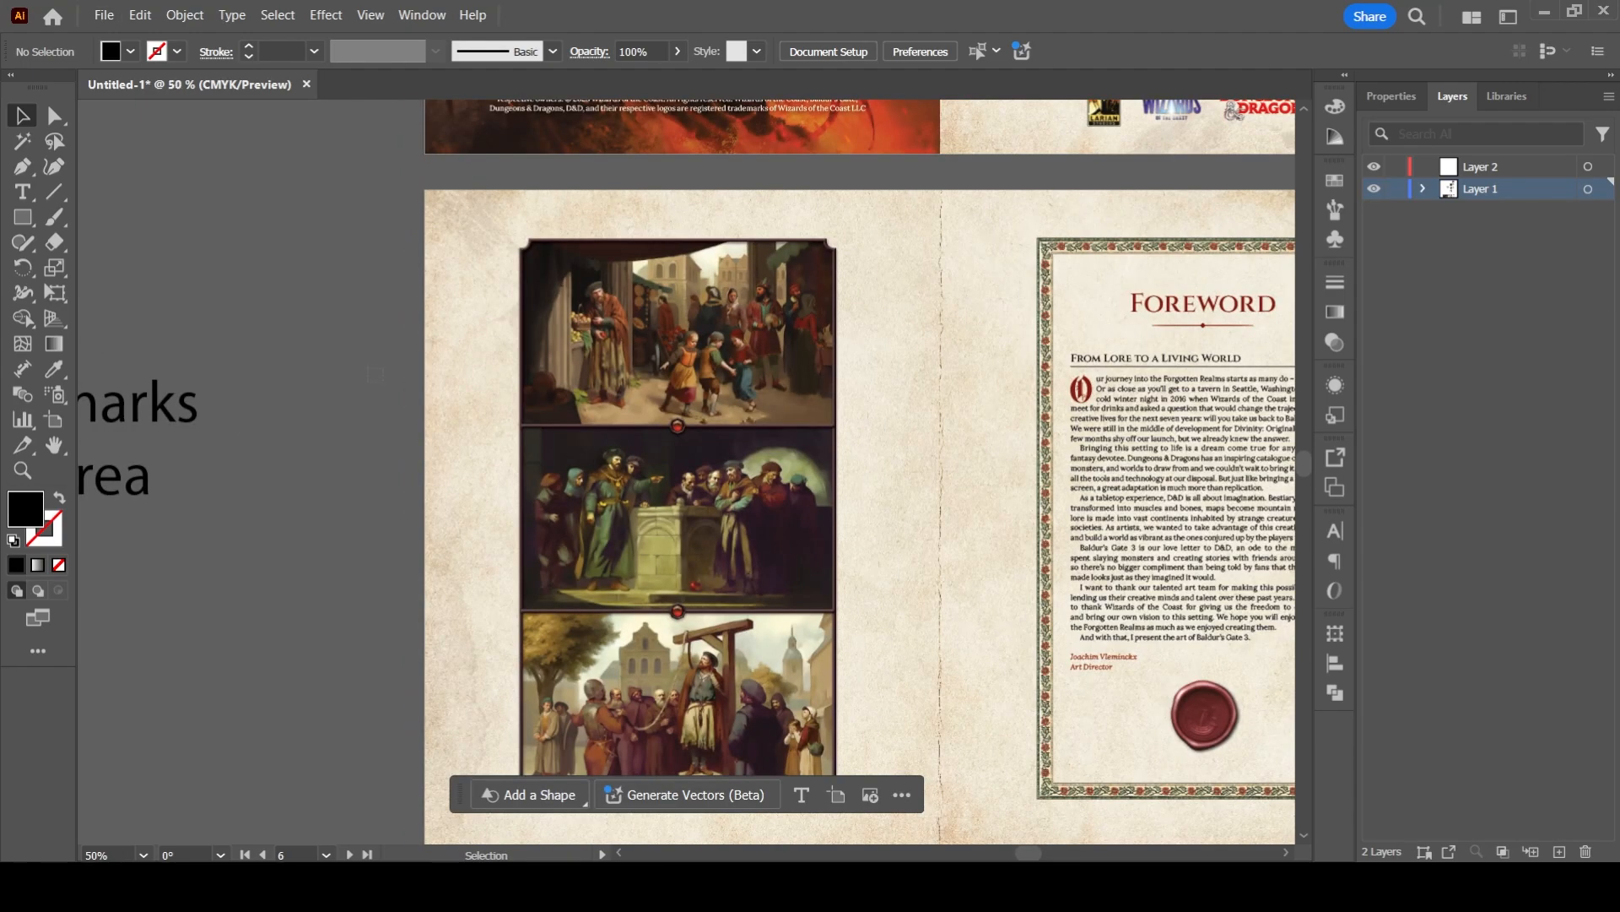
pyautogui.moveTo(375, 368); pyautogui.dragTo(310, 341)
pyautogui.press('m')
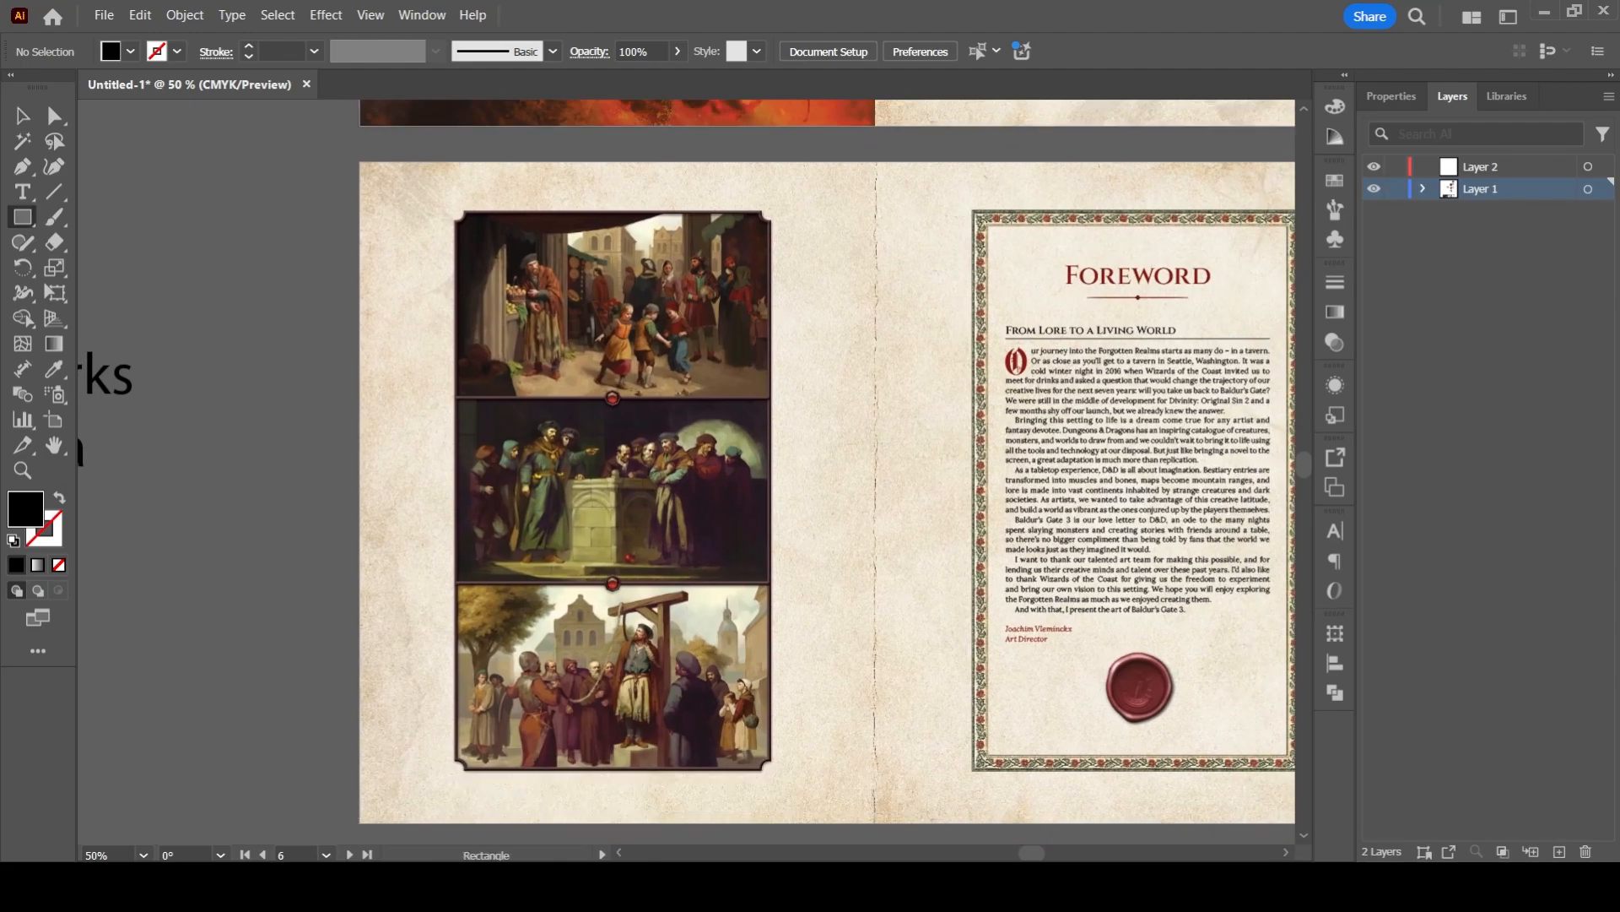
pyautogui.moveTo(360, 163); pyautogui.dragTo(228, 820)
pyautogui.click(23, 116)
pyautogui.moveTo(642, 473); pyautogui.dragTo(599, 422)
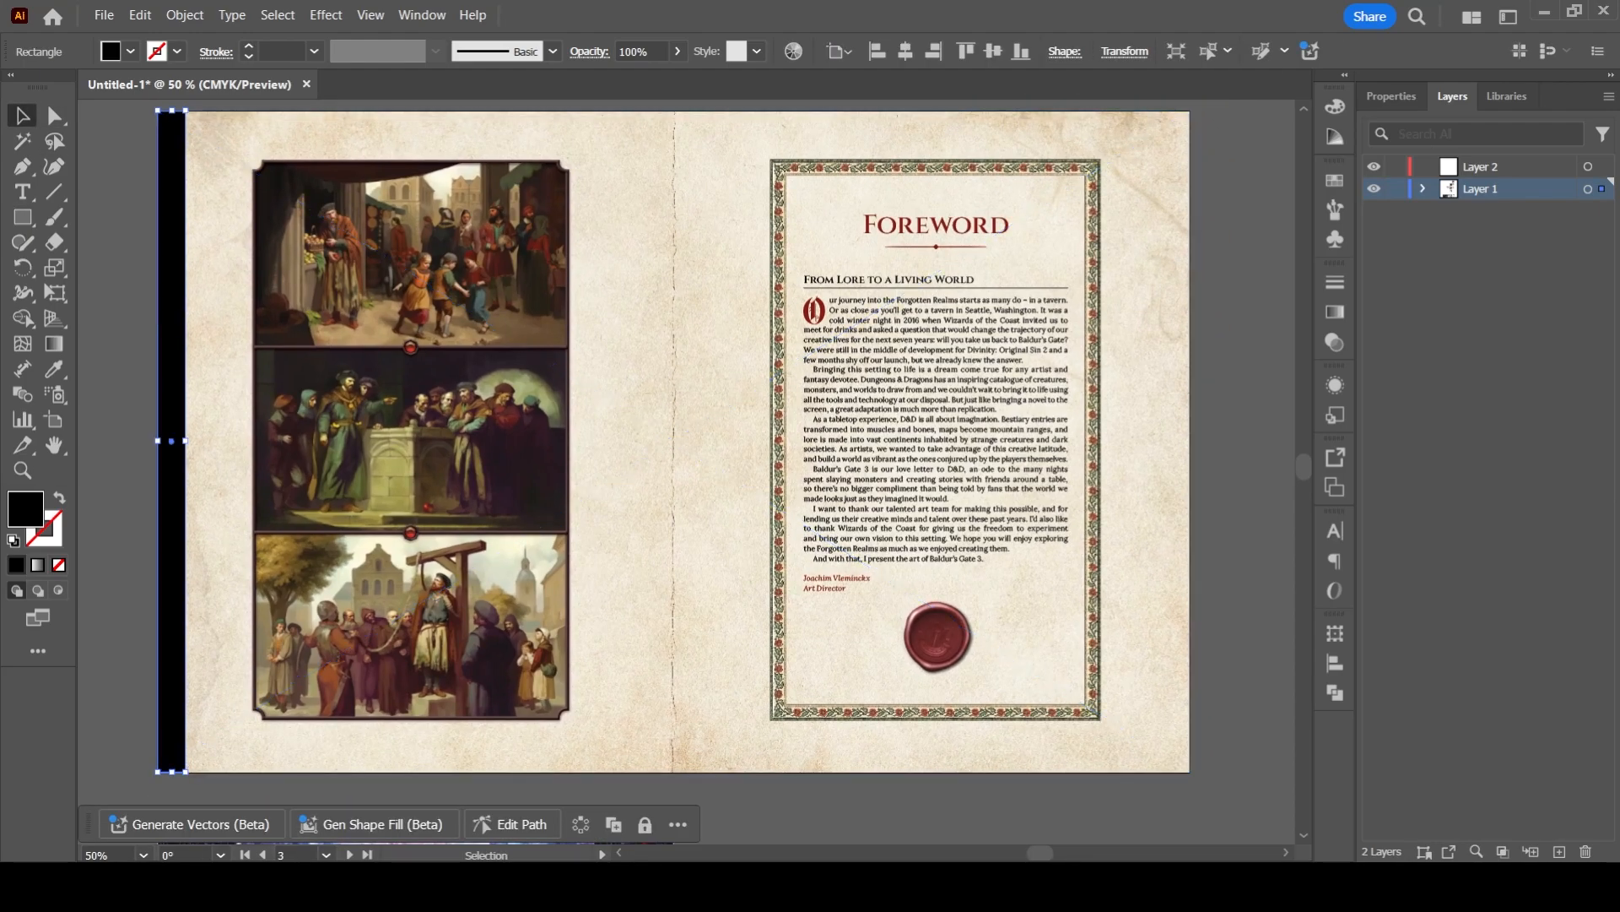
# - Copy the black strip to the foreword spread's right edge, and lay rotated, stretched copies along its top and bottom edges
pyautogui.moveTo(171, 363); pyautogui.dragTo(1174, 409)
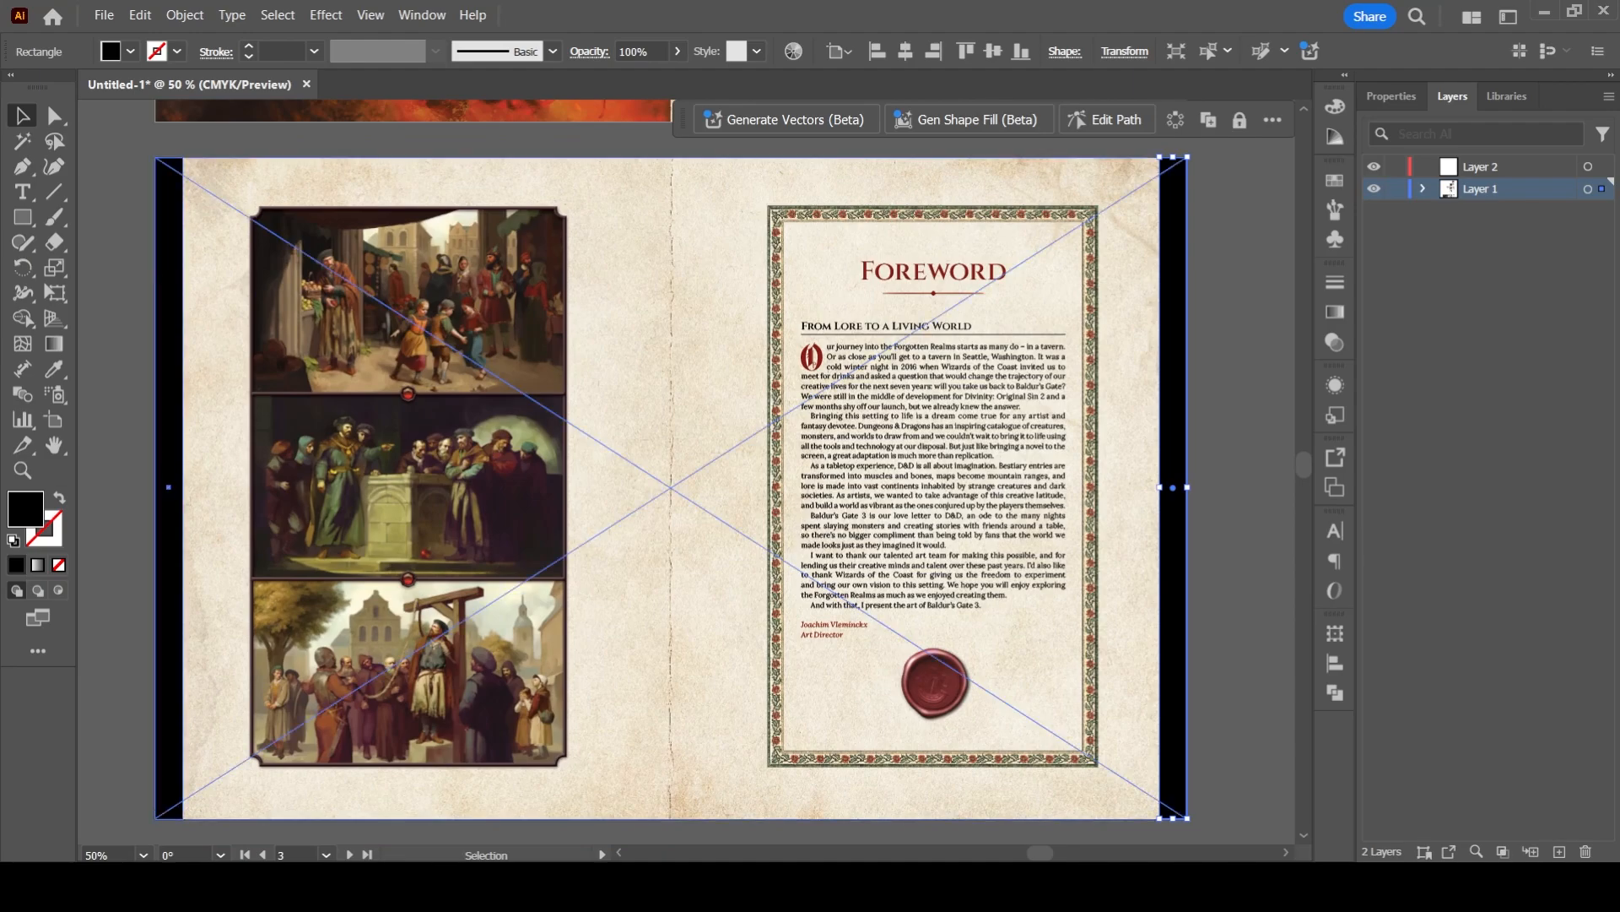
pyautogui.keyDown('alt'); pyautogui.moveTo(169, 422); pyautogui.dragTo(226, 422); pyautogui.keyUp('alt')
pyautogui.keyDown('shift'); pyautogui.moveTo(246, 152); pyautogui.dragTo(479, 458); pyautogui.keyUp('shift')
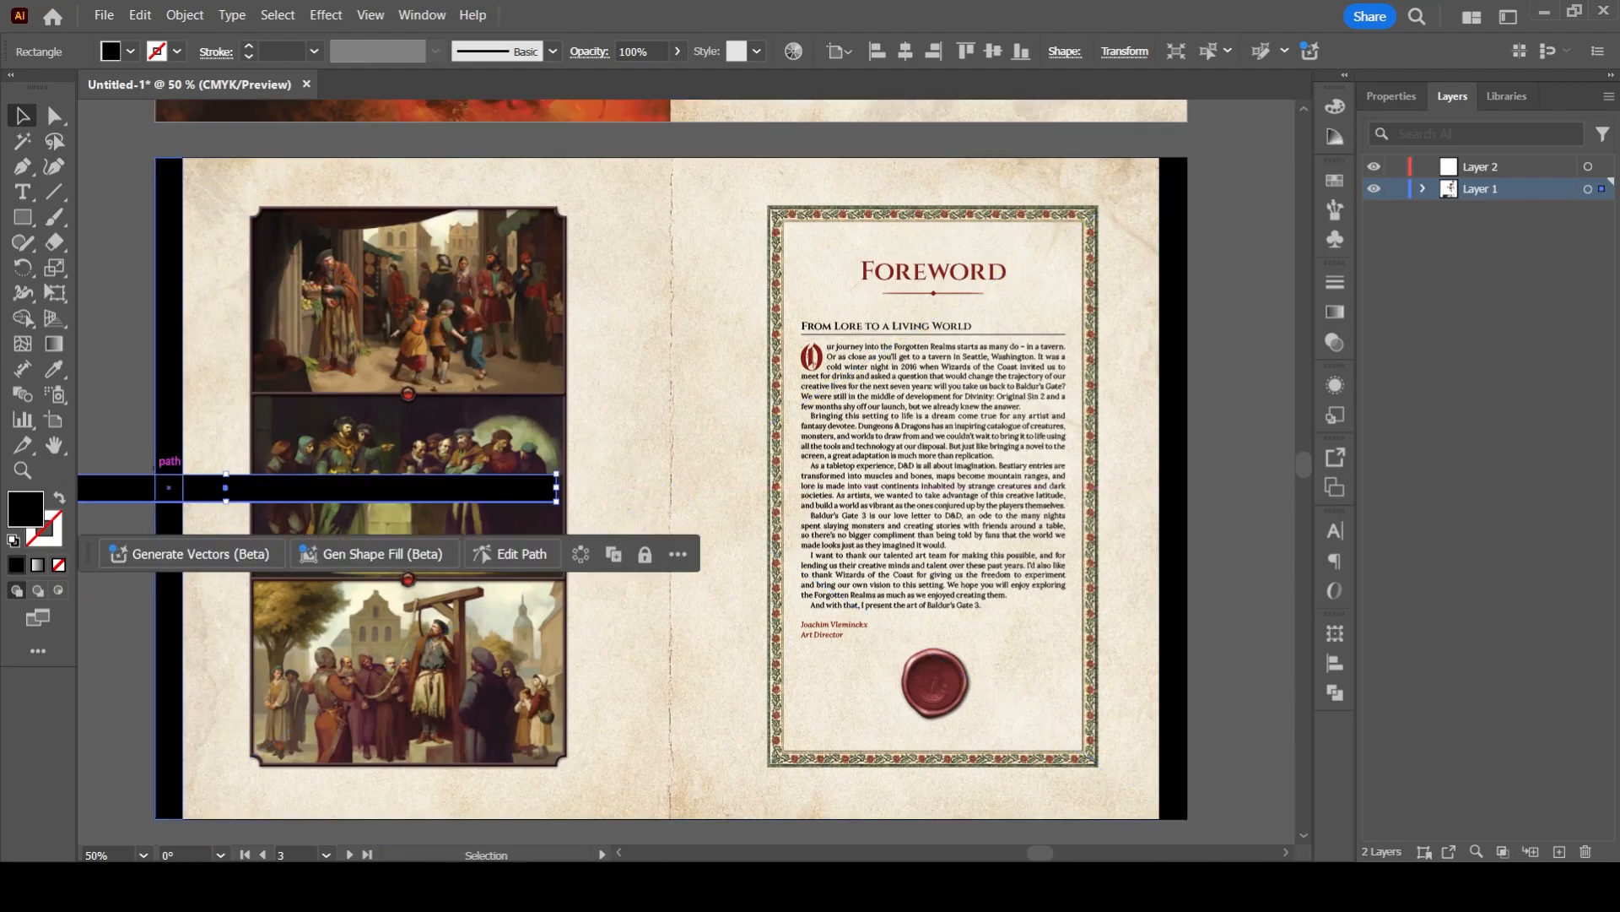
pyautogui.moveTo(270, 484); pyautogui.dragTo(531, 167)
pyautogui.moveTo(817, 171); pyautogui.dragTo(1185, 174)
pyautogui.keyDown('alt'); pyautogui.moveTo(1046, 169); pyautogui.dragTo(1047, 802); pyautogui.keyUp('alt')
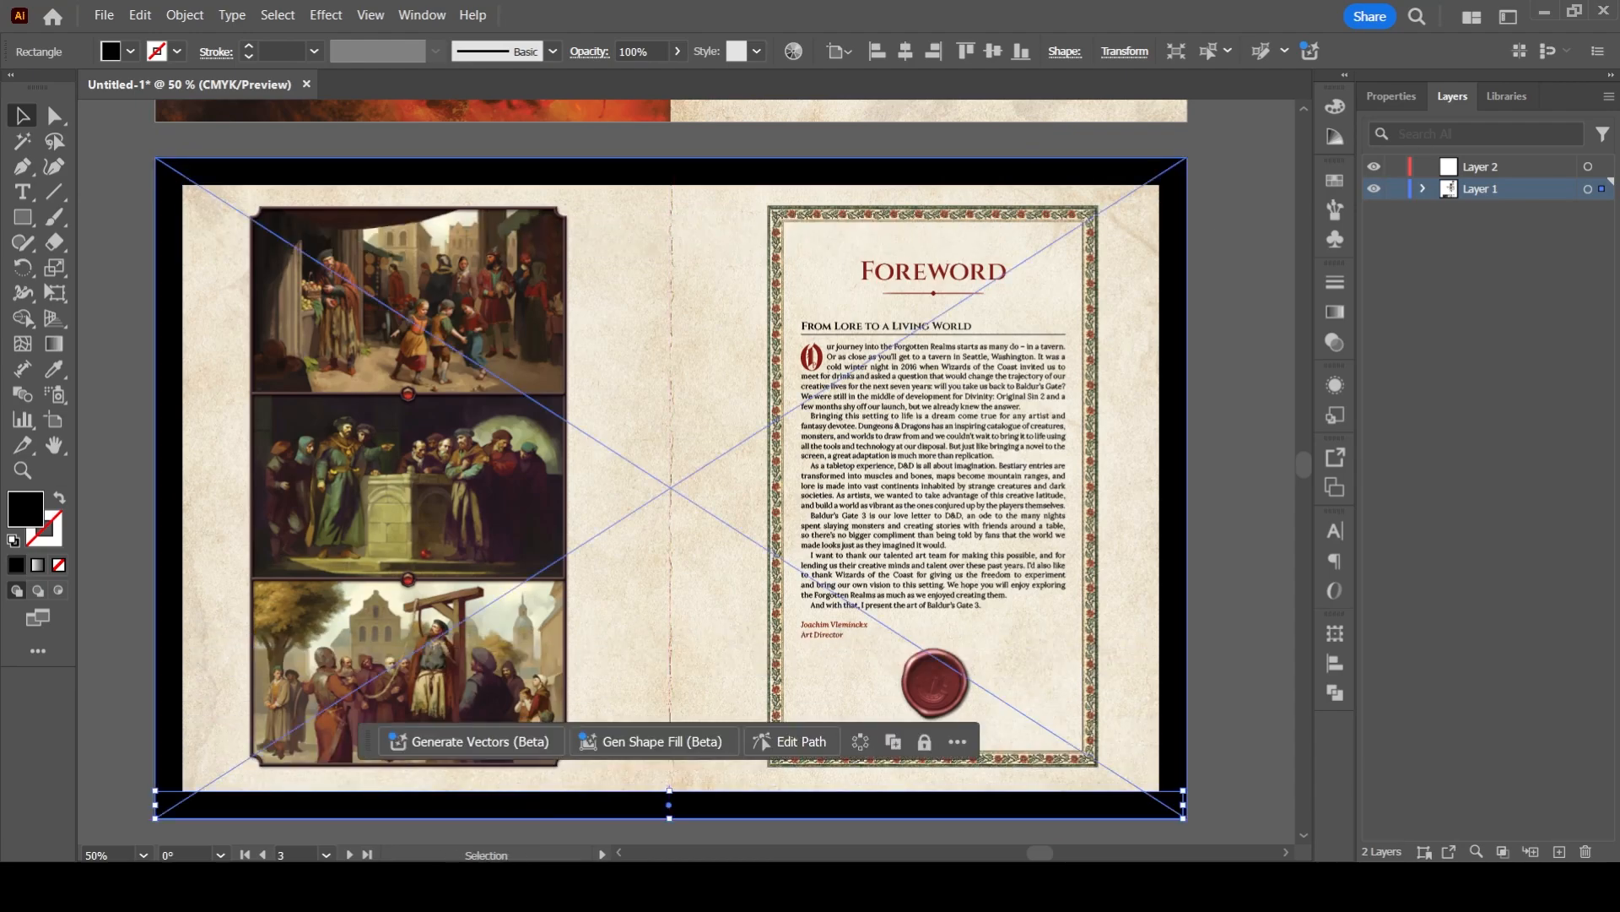
pyautogui.click(1239, 507)
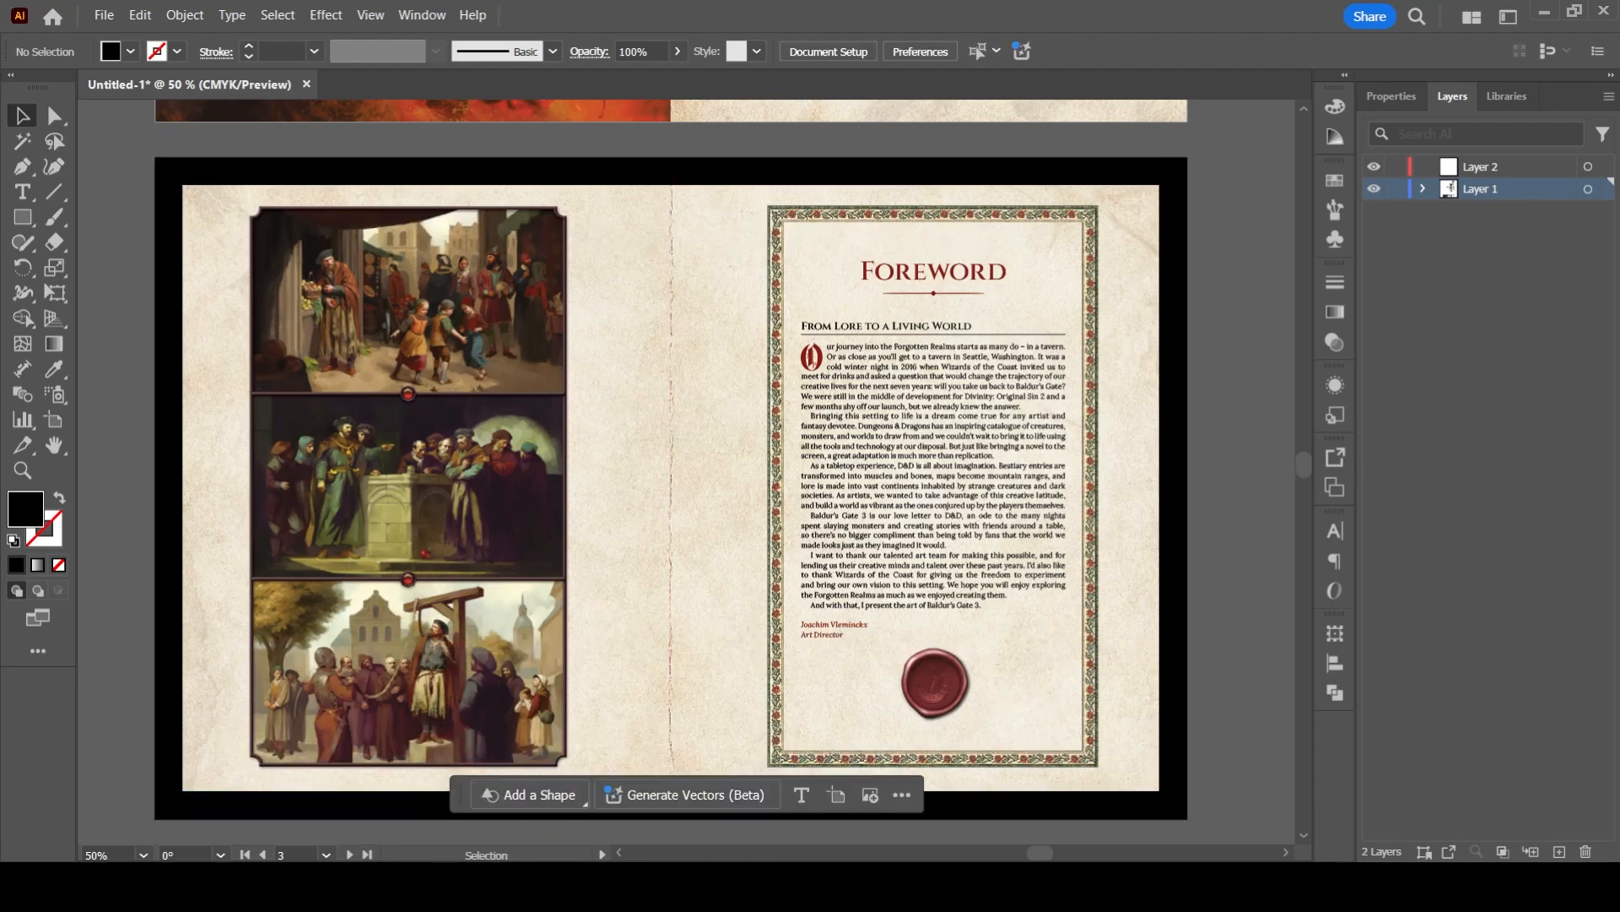
# - Place two copies of the vertical black strip over the foreword spread's spine, one on each side of the centre fold
pyautogui.moveTo(459, 794); pyautogui.dragTo(774, 825)
pyautogui.moveTo(675, 507); pyautogui.dragTo(756, 481)
pyautogui.moveTo(710, 200); pyautogui.dragTo(642, 236)
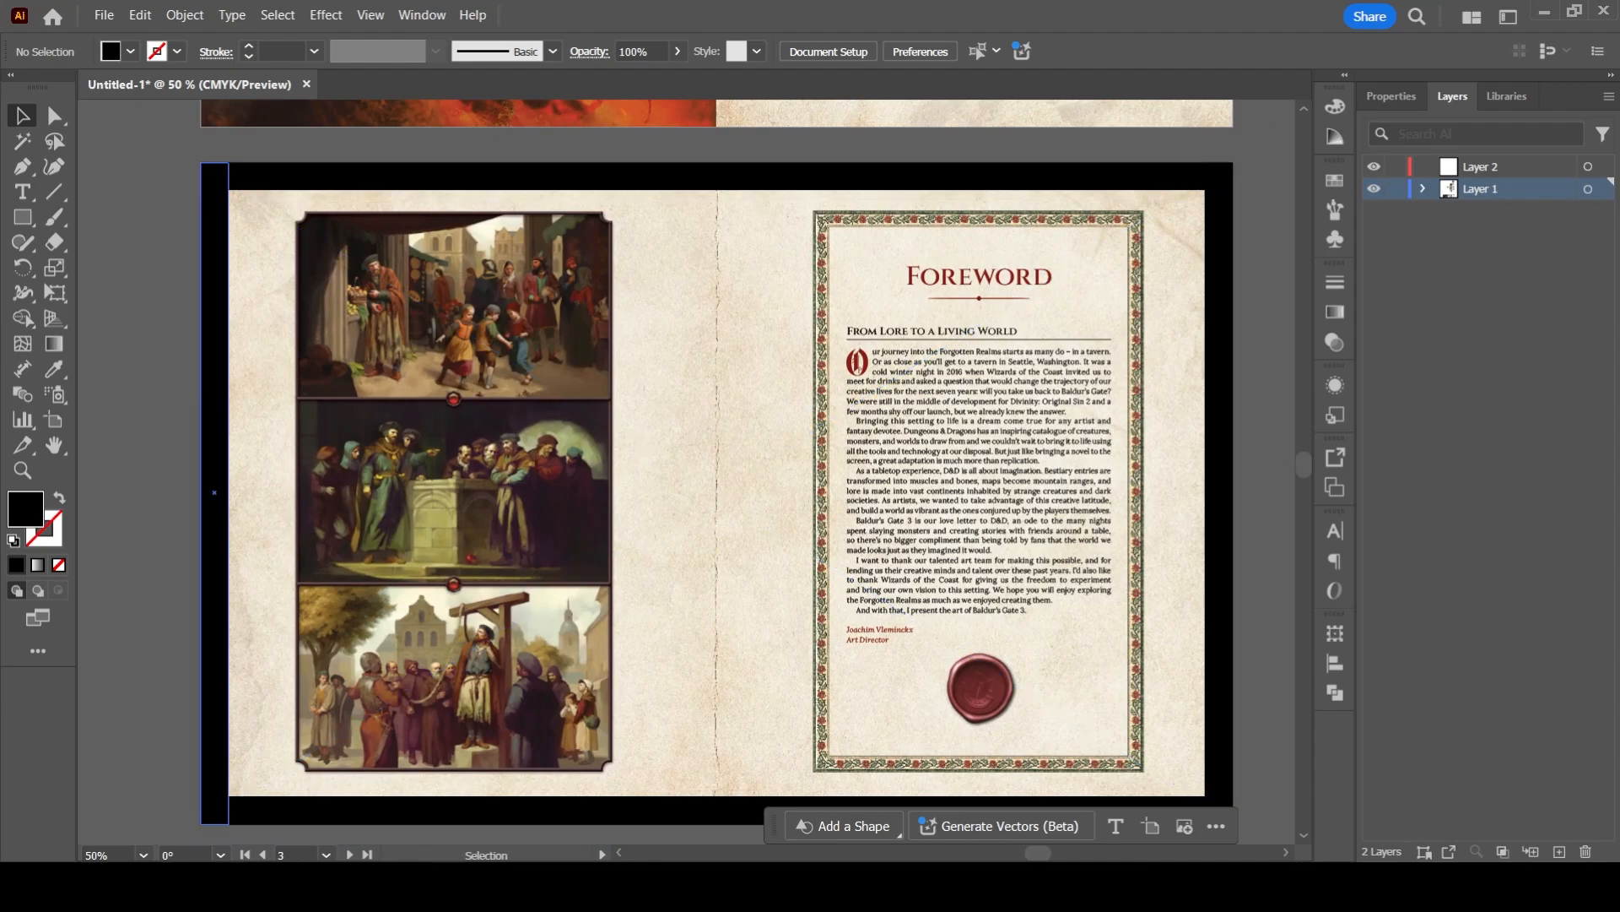
pyautogui.moveTo(214, 491); pyautogui.dragTo(701, 492)
pyautogui.moveTo(707, 245); pyautogui.dragTo(711, 362)
pyautogui.moveTo(716, 492)
pyautogui.mouseDown()
pyautogui.moveTo(760, 492)
pyautogui.moveTo(743, 493)
pyautogui.mouseUp()
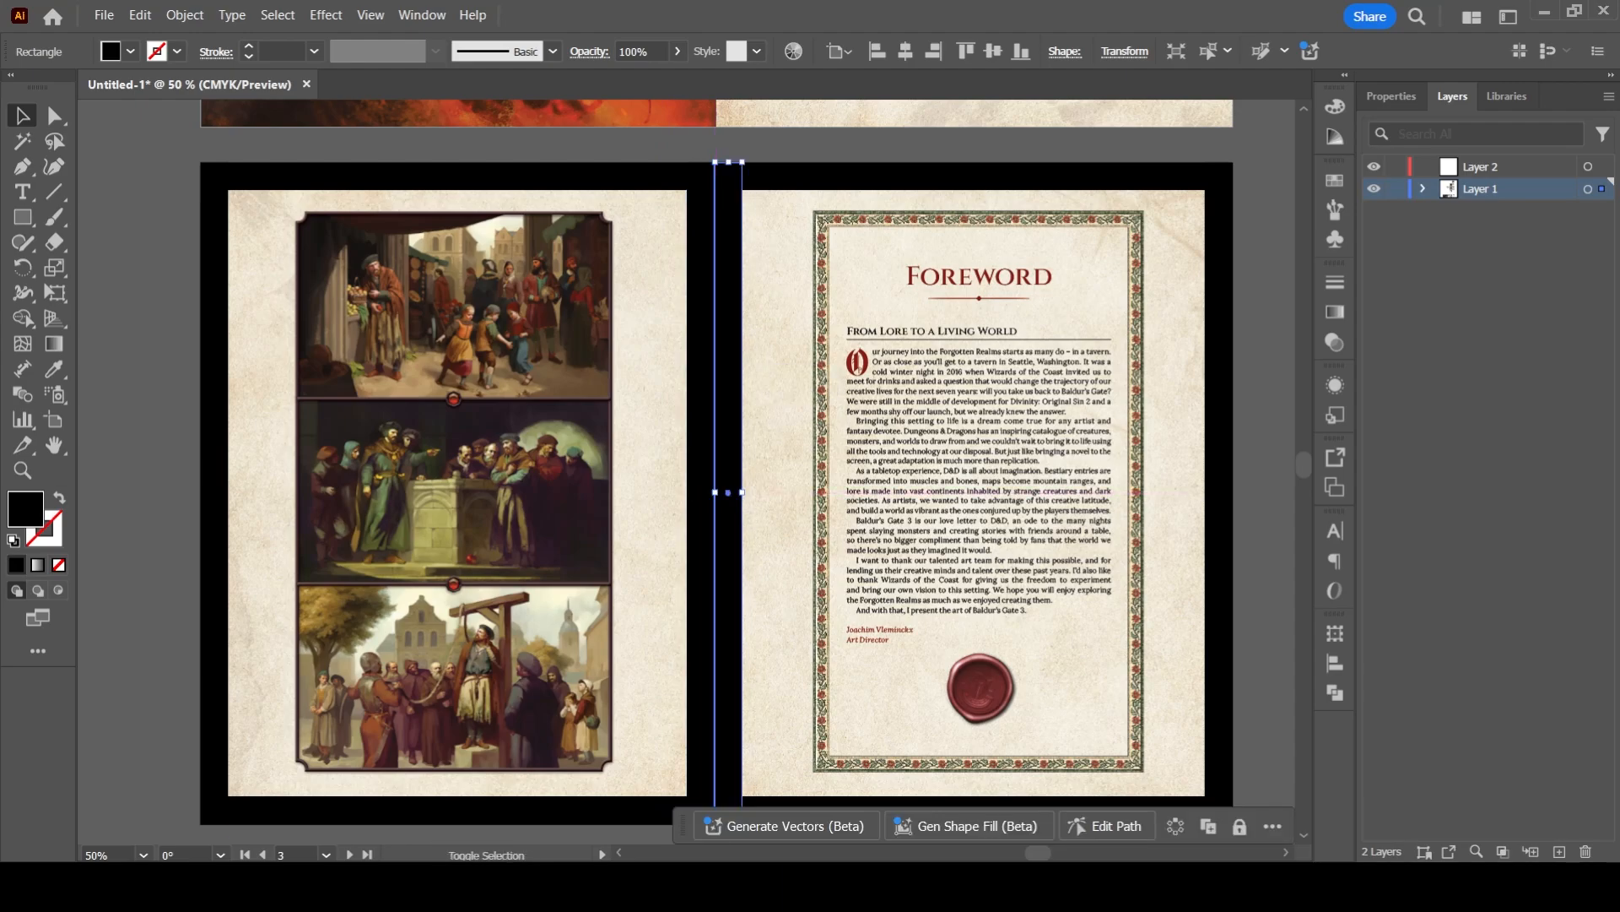
pyautogui.hotkey('ctrl', 'shift', 'a')
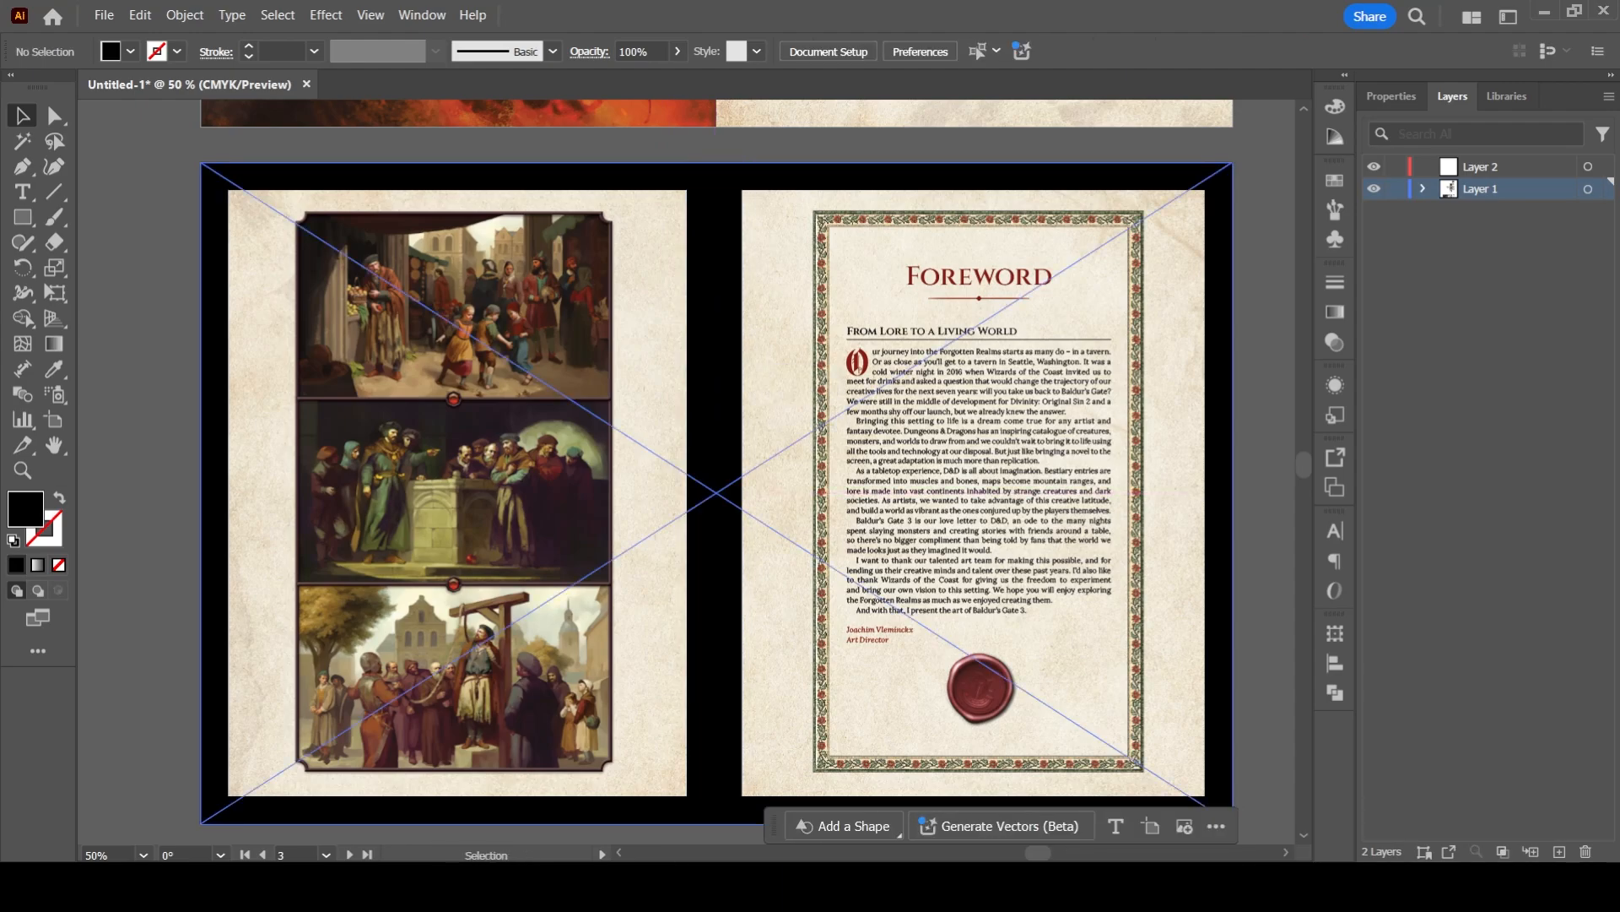
# - Draw a pink-filled rectangle covering the foreword spread's left page inside the black strips to mark its safe area
pyautogui.moveTo(716, 493); pyautogui.dragTo(766, 480)
pyautogui.press('m')
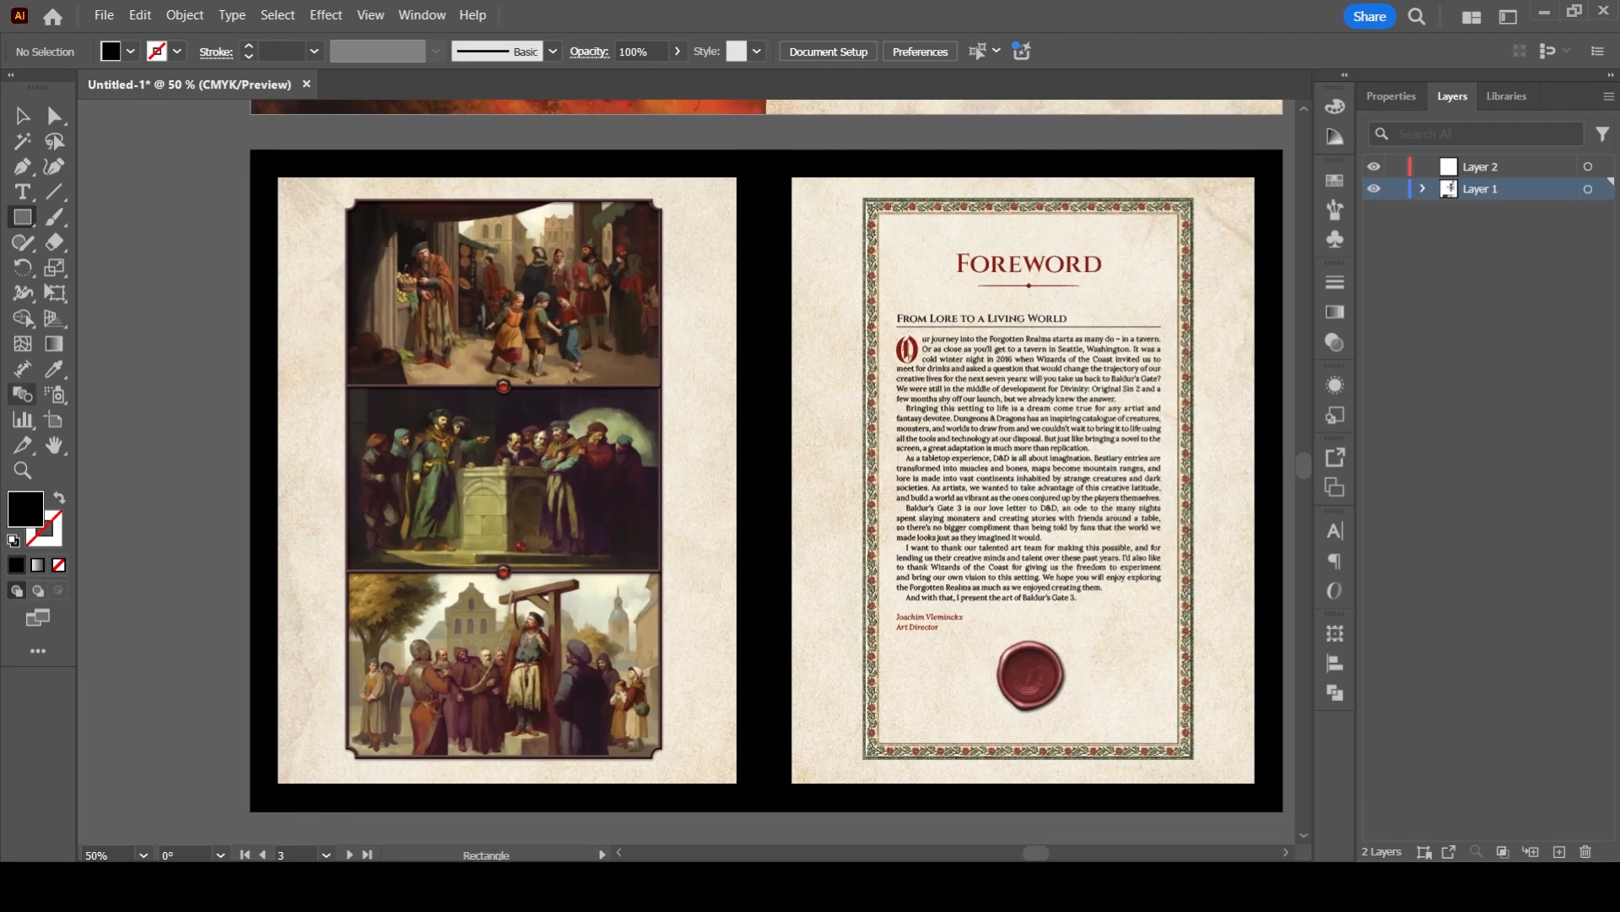
pyautogui.doubleClick(25, 508)
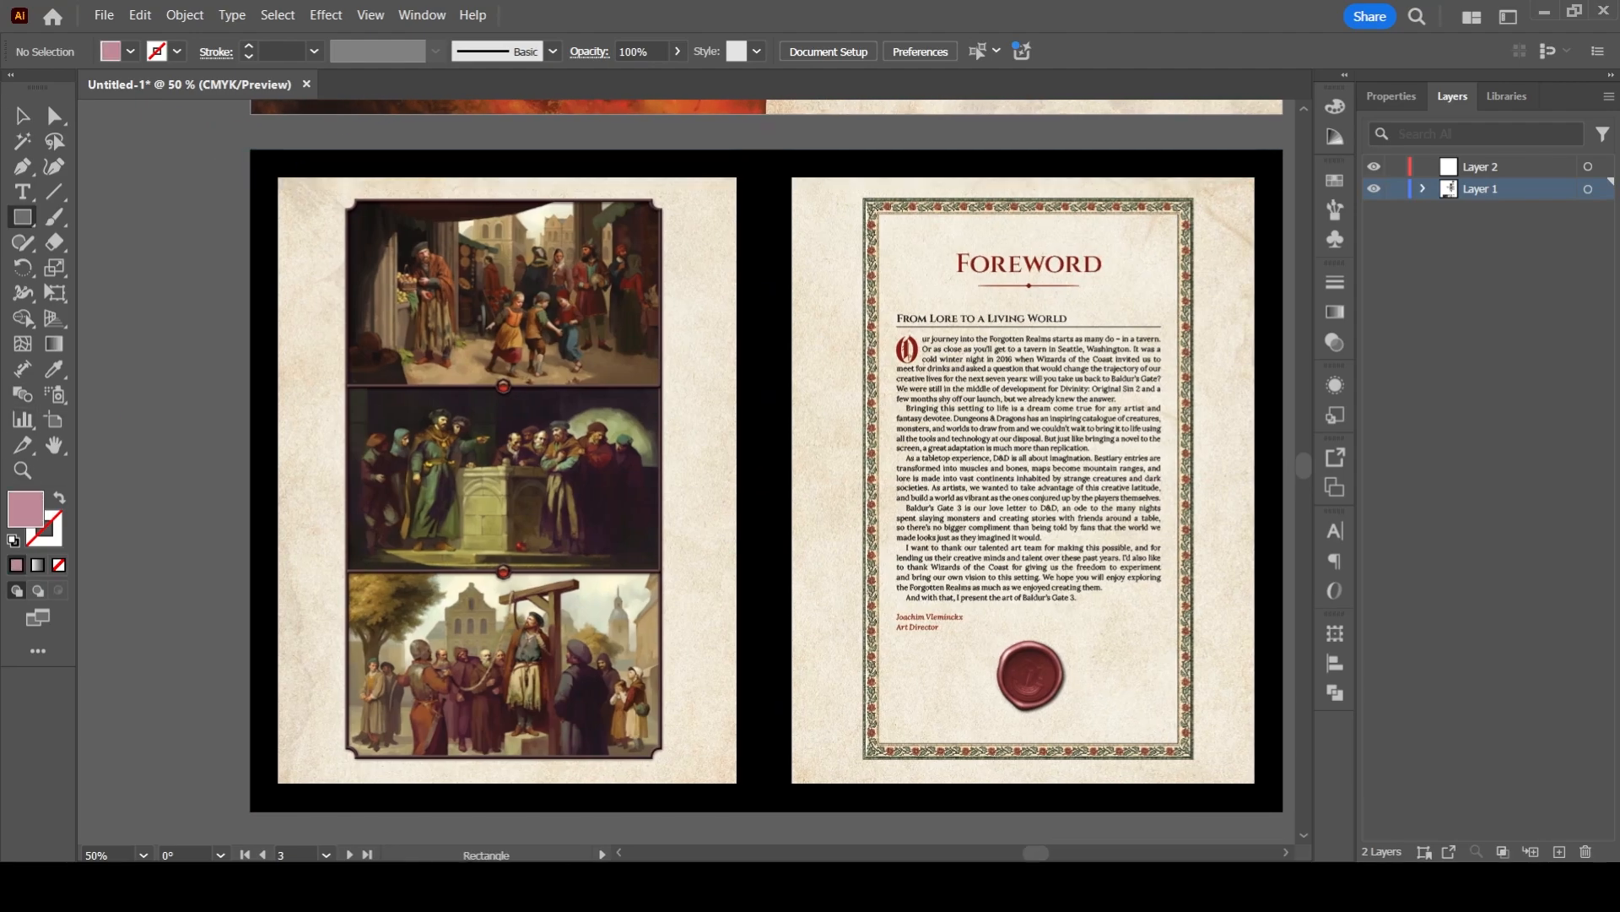
pyautogui.moveTo(279, 177); pyautogui.dragTo(737, 783)
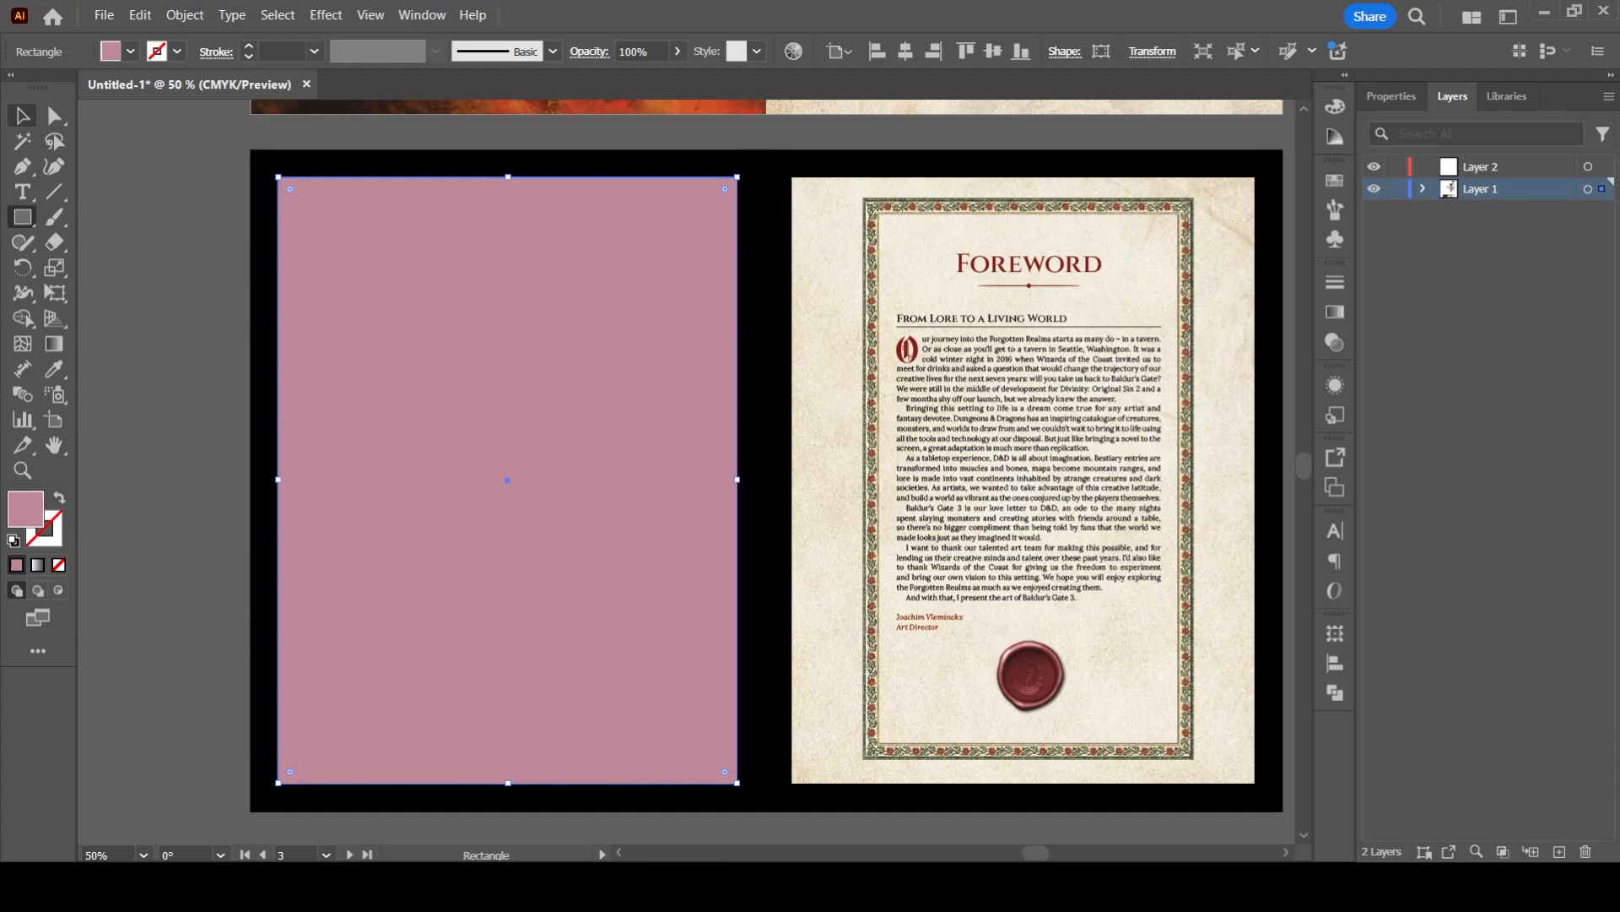
# - Refer to the print-term list beside the spread and delete the pink rectangle covering the left page
pyautogui.click(22, 116)
pyautogui.moveTo(160, 337); pyautogui.dragTo(579, 396)
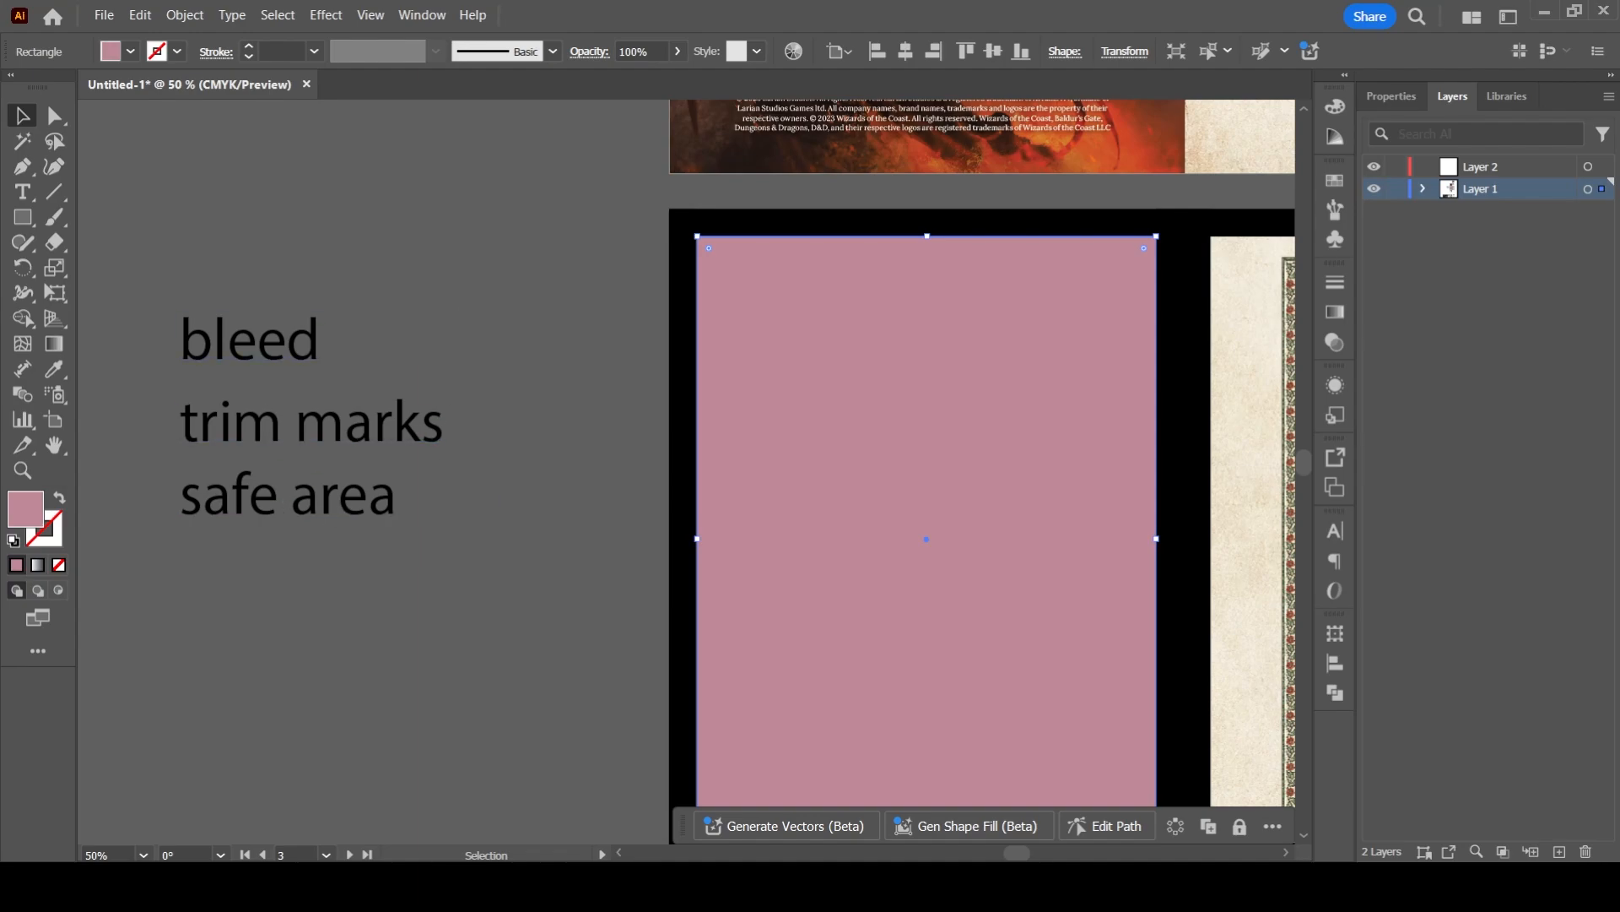
pyautogui.moveTo(337, 514); pyautogui.dragTo(336, 620)
pyautogui.click(540, 524)
pyautogui.moveTo(811, 507); pyautogui.dragTo(534, 460)
pyautogui.click(649, 493)
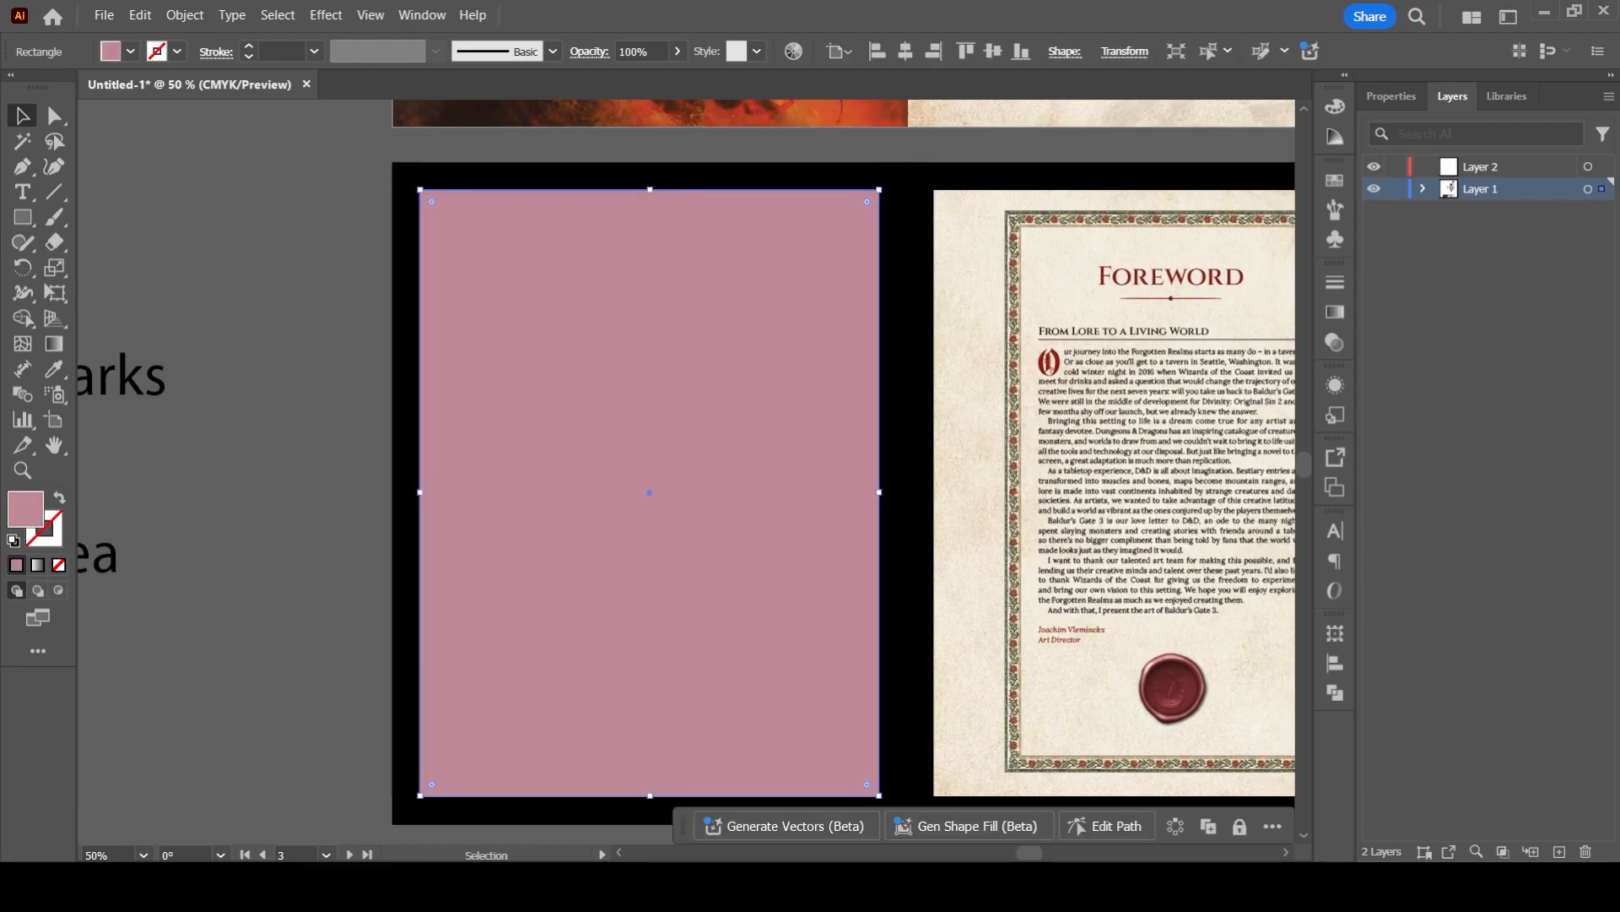
pyautogui.press('Delete')
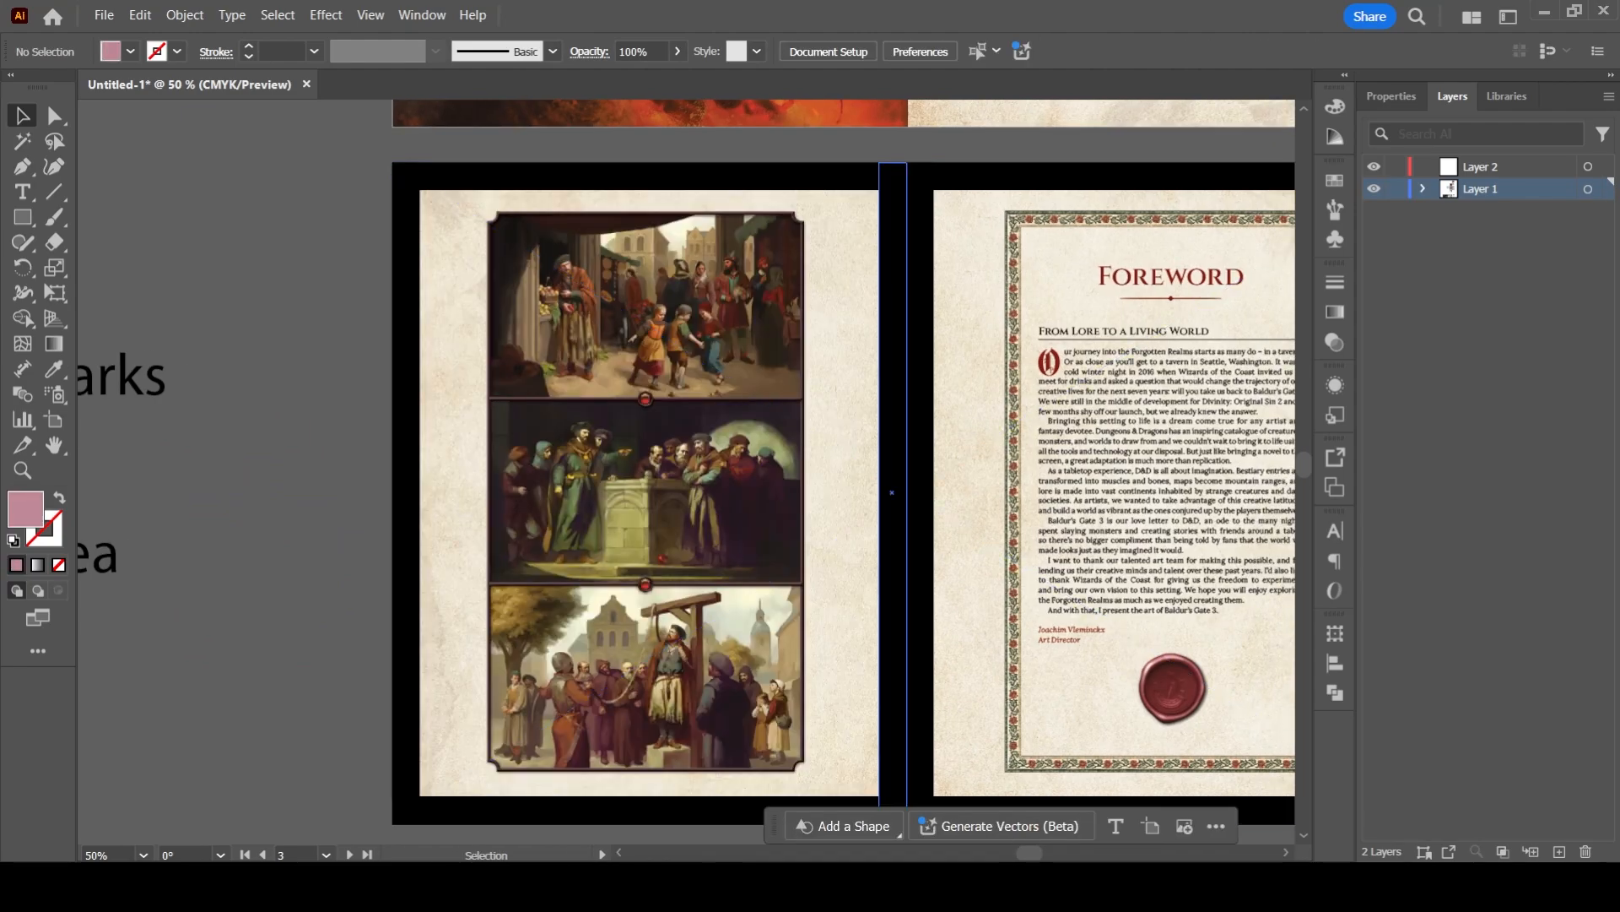
# - Delete the spine strip on the foreword page's side, and move the other spine strip off the artboard, left of the spread
pyautogui.click(892, 493)
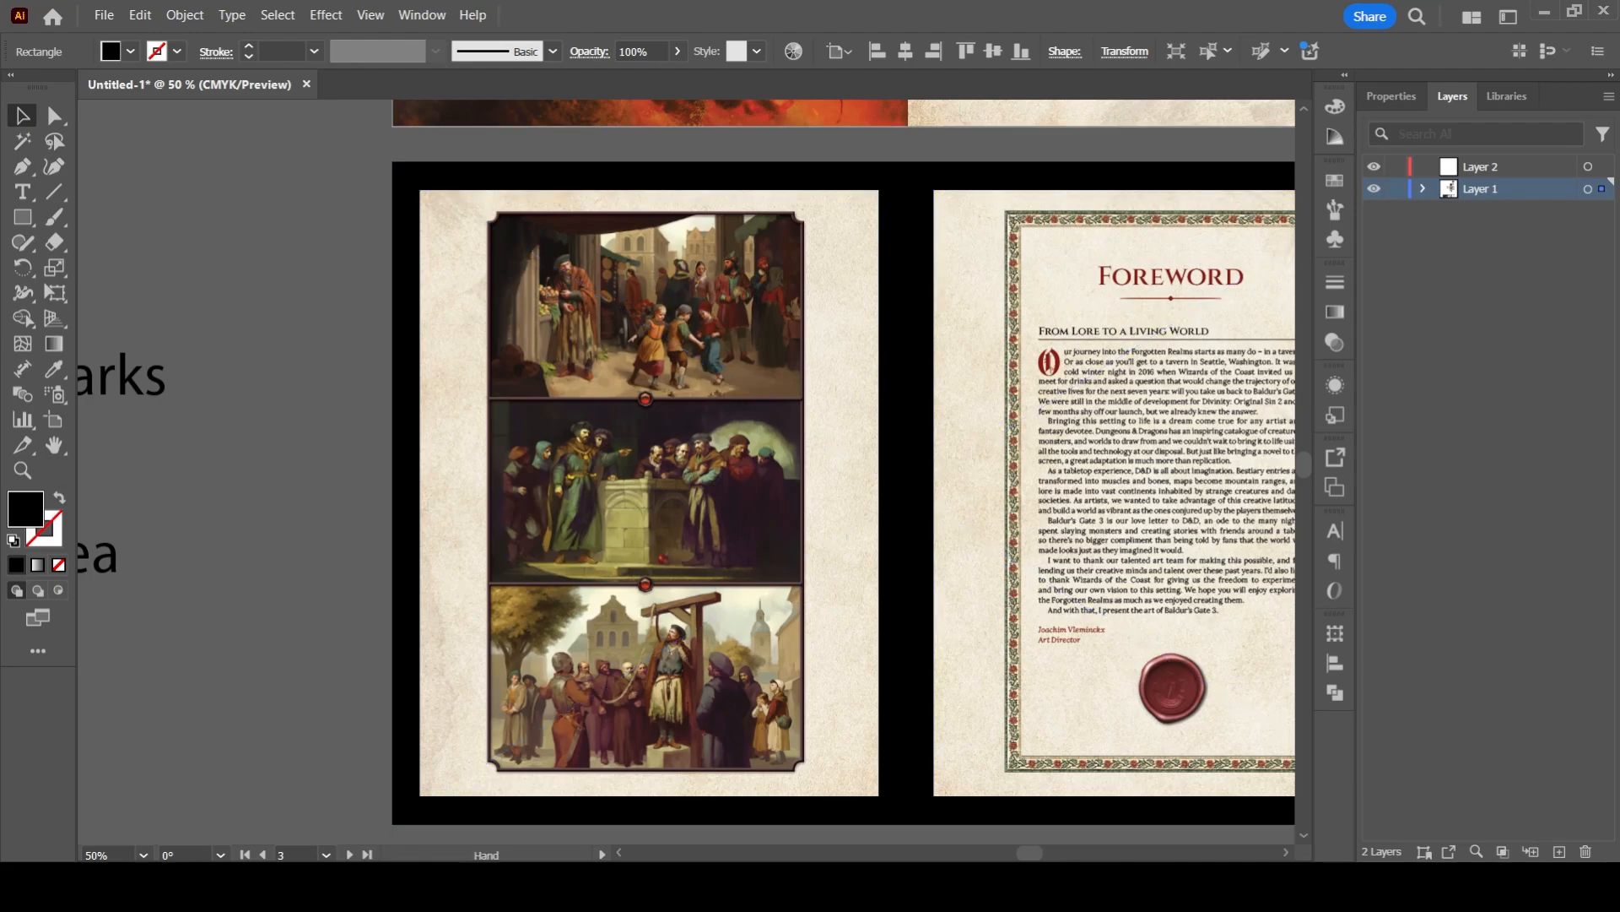
pyautogui.moveTo(844, 472); pyautogui.dragTo(746, 556)
pyautogui.click(221, 486)
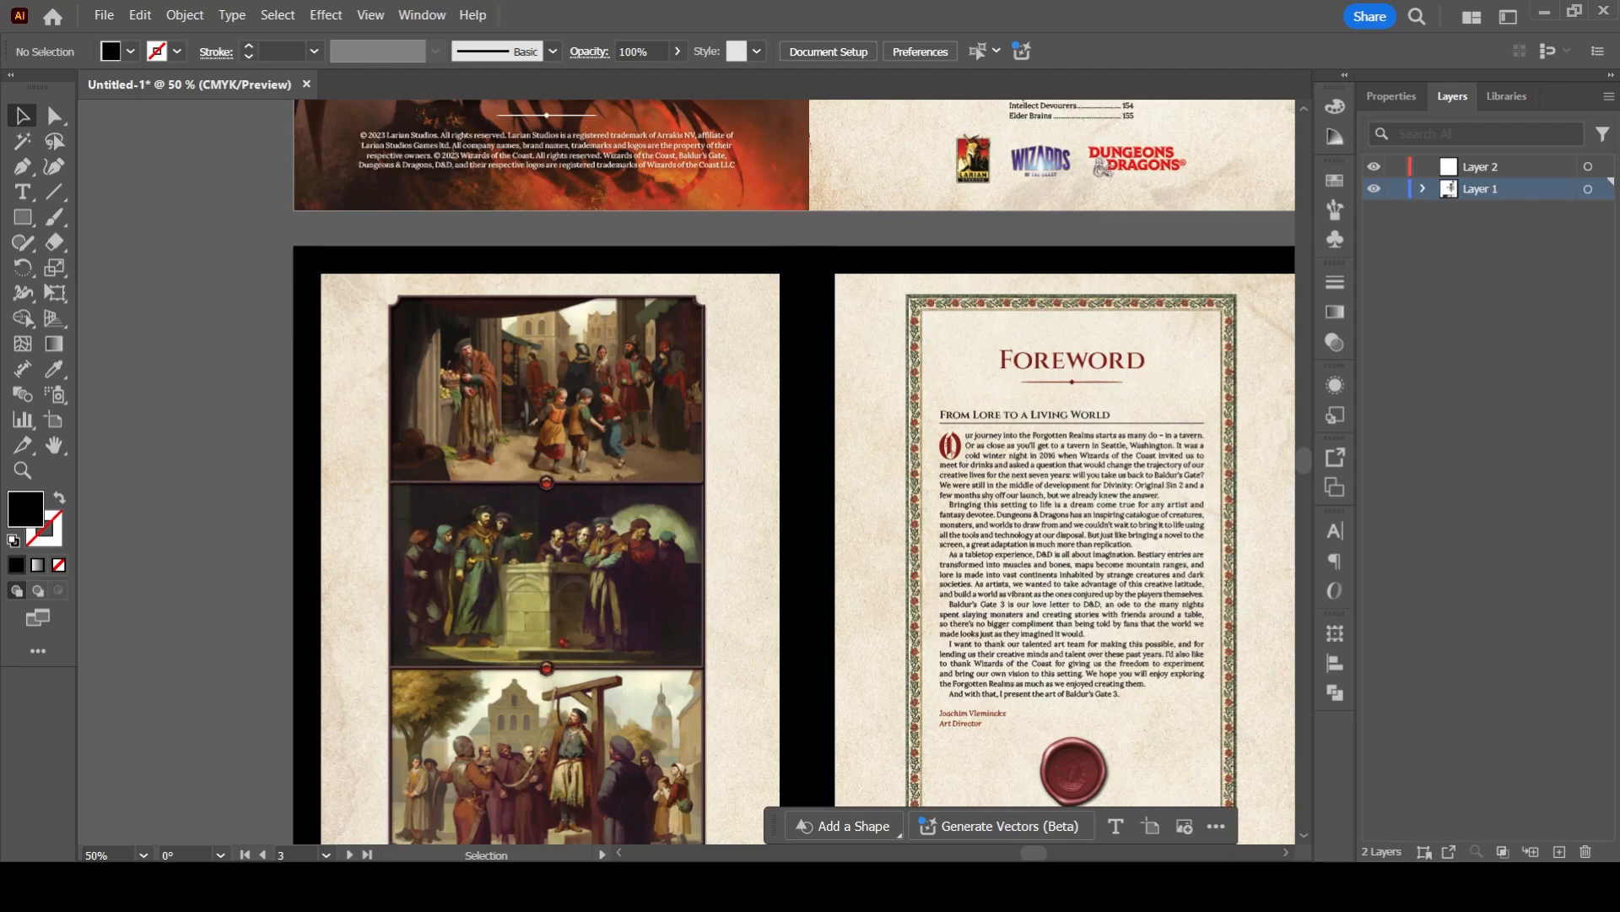
pyautogui.moveTo(759, 161); pyautogui.dragTo(732, 529)
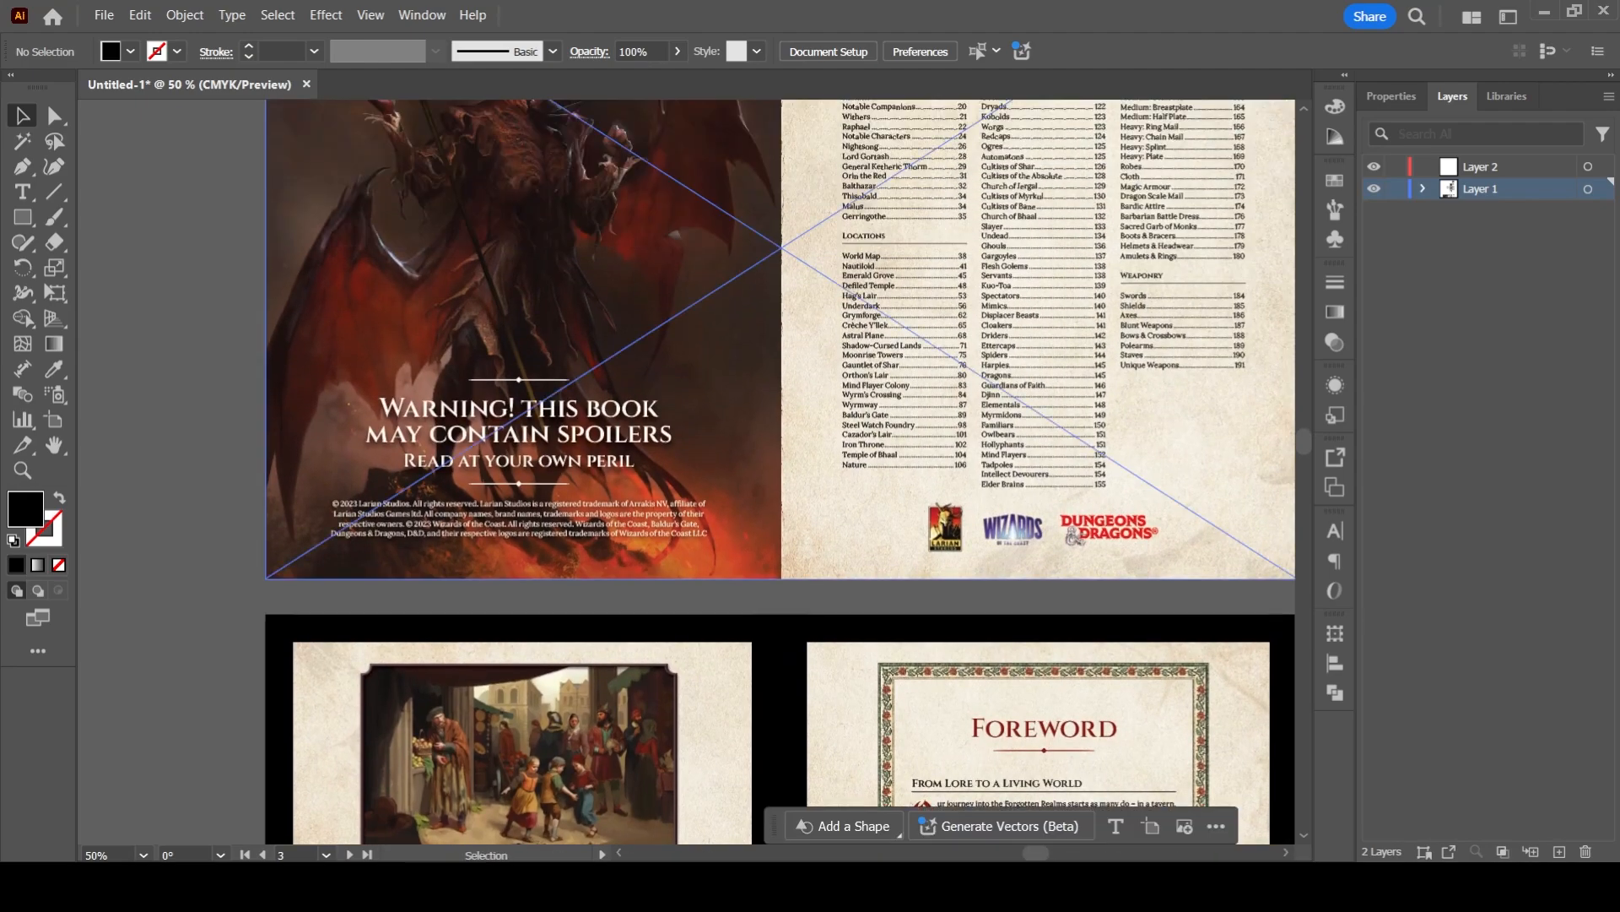
pyautogui.moveTo(743, 313); pyautogui.dragTo(686, 578)
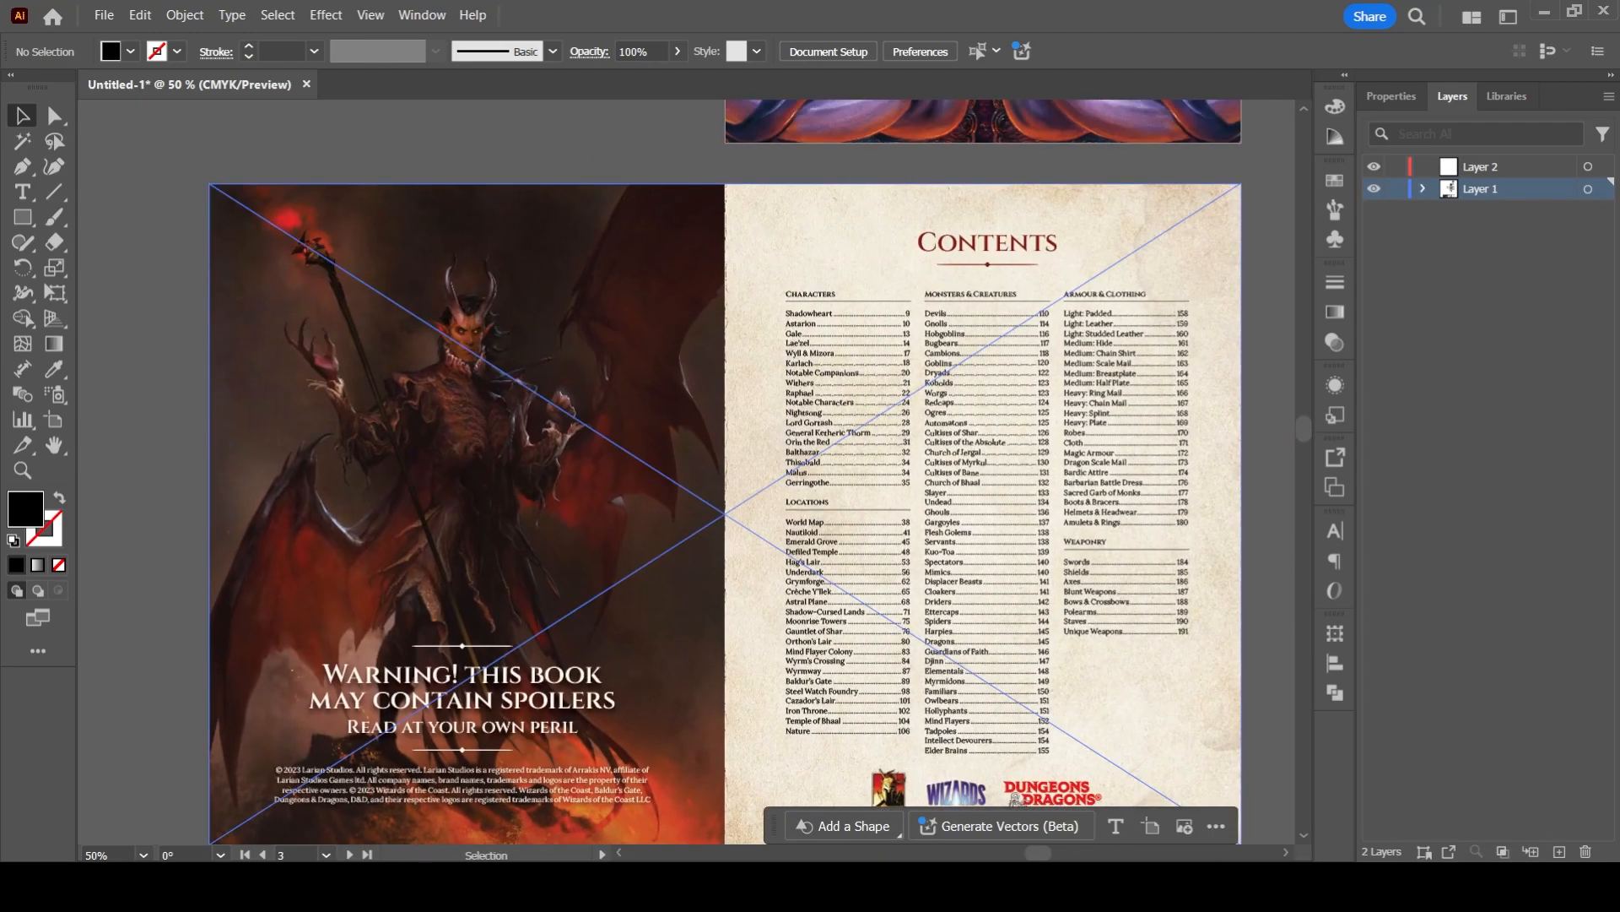
pyautogui.moveTo(726, 823); pyautogui.dragTo(700, 101)
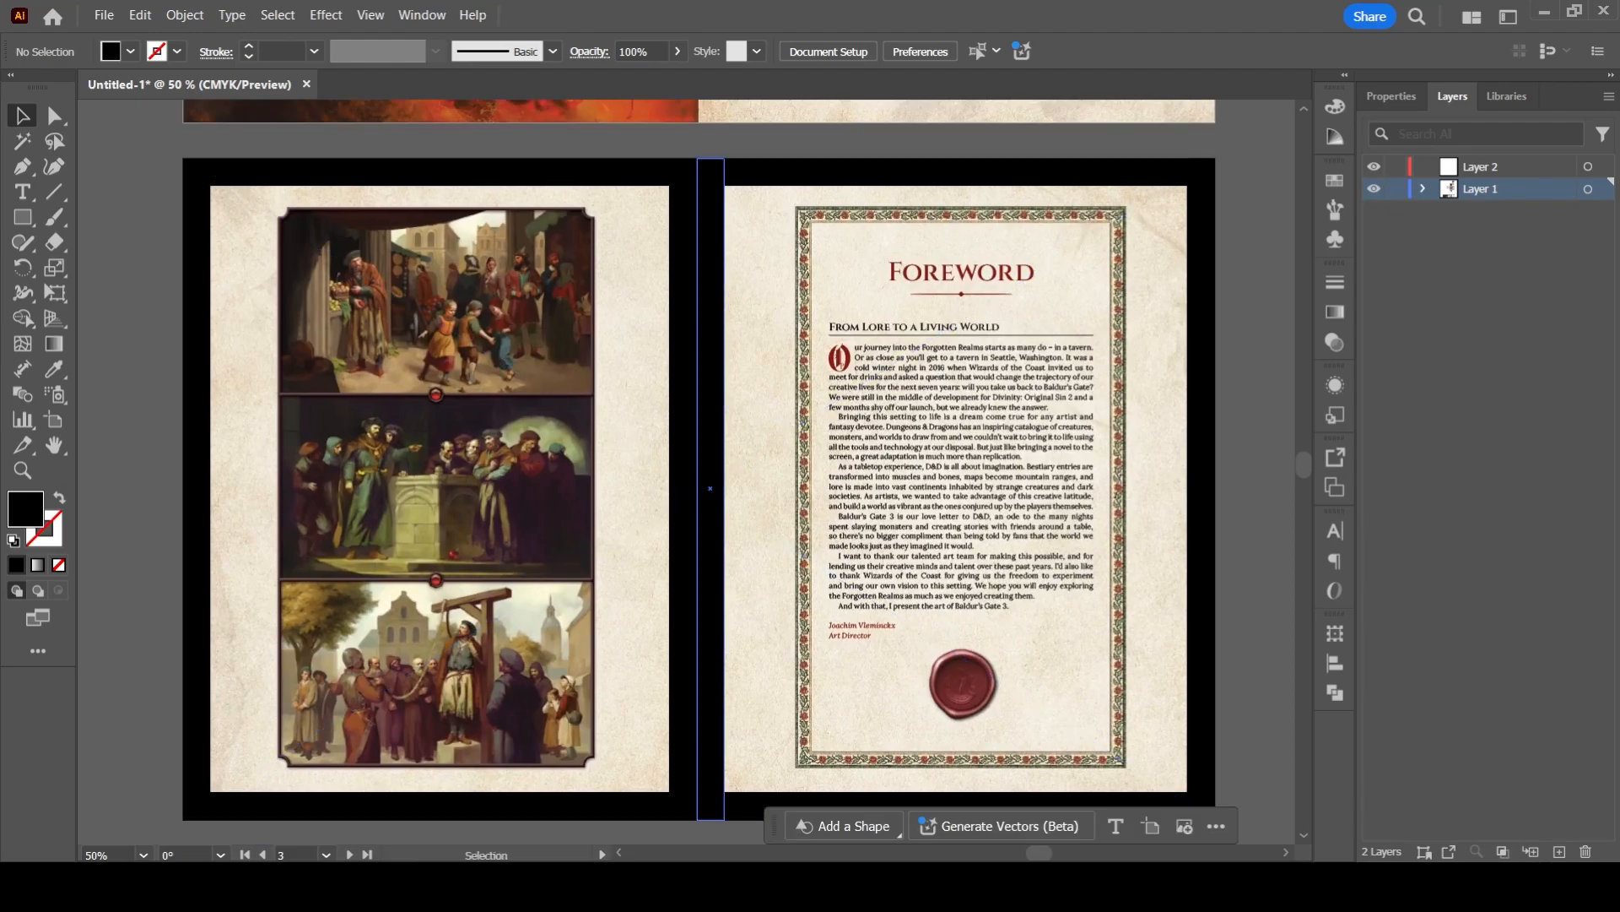
pyautogui.click(710, 405)
pyautogui.press('Delete')
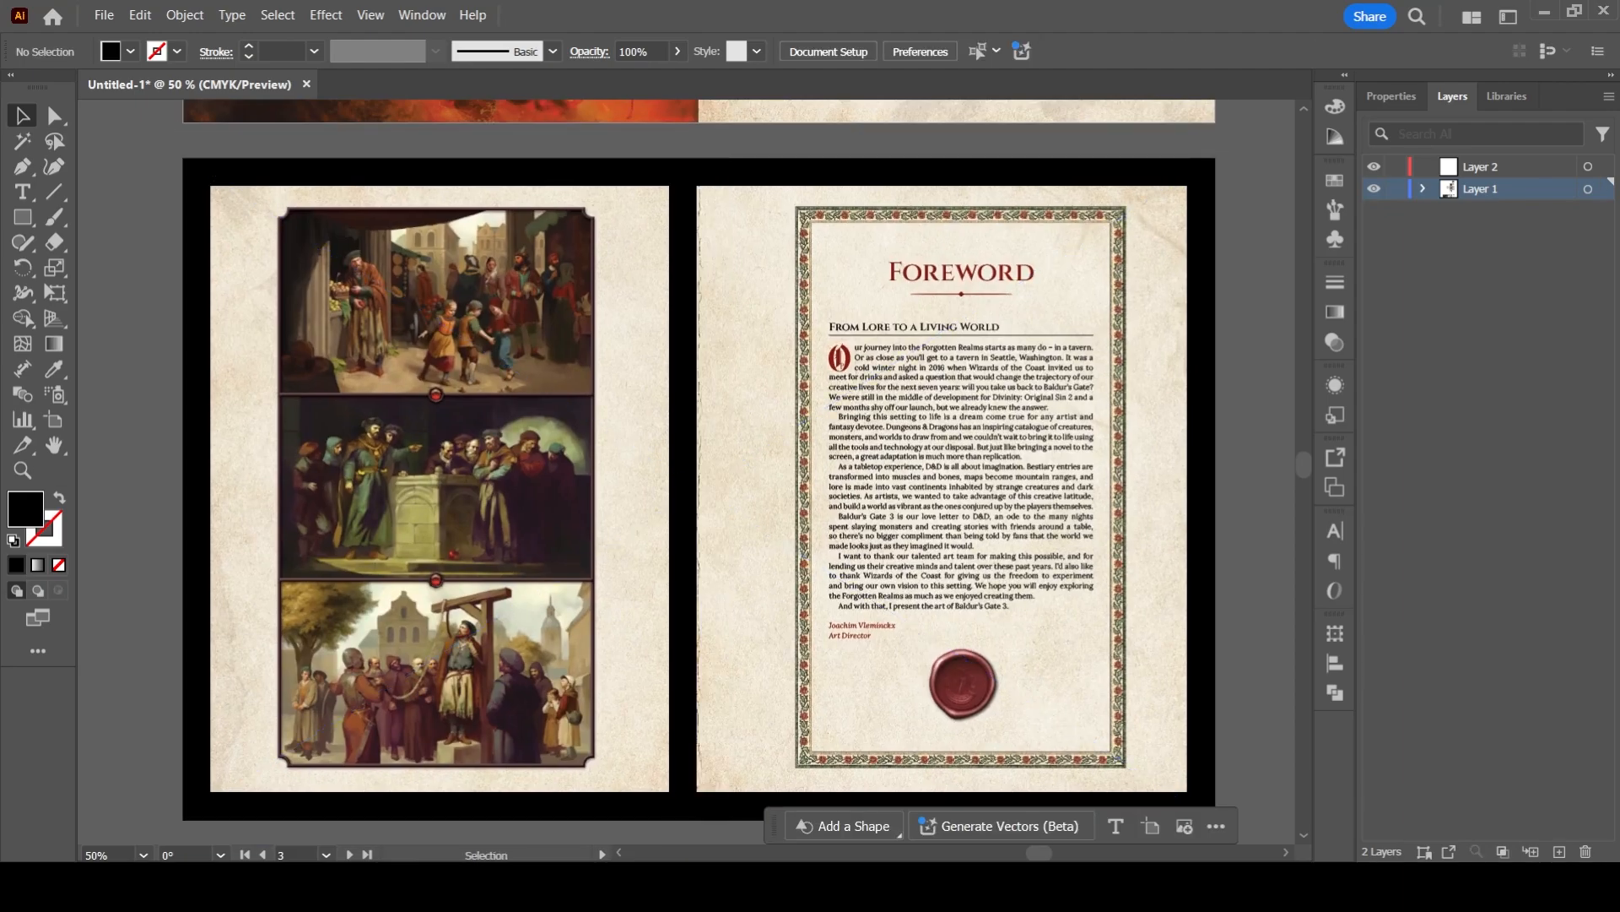
pyautogui.hotkey('ctrl', 'z')
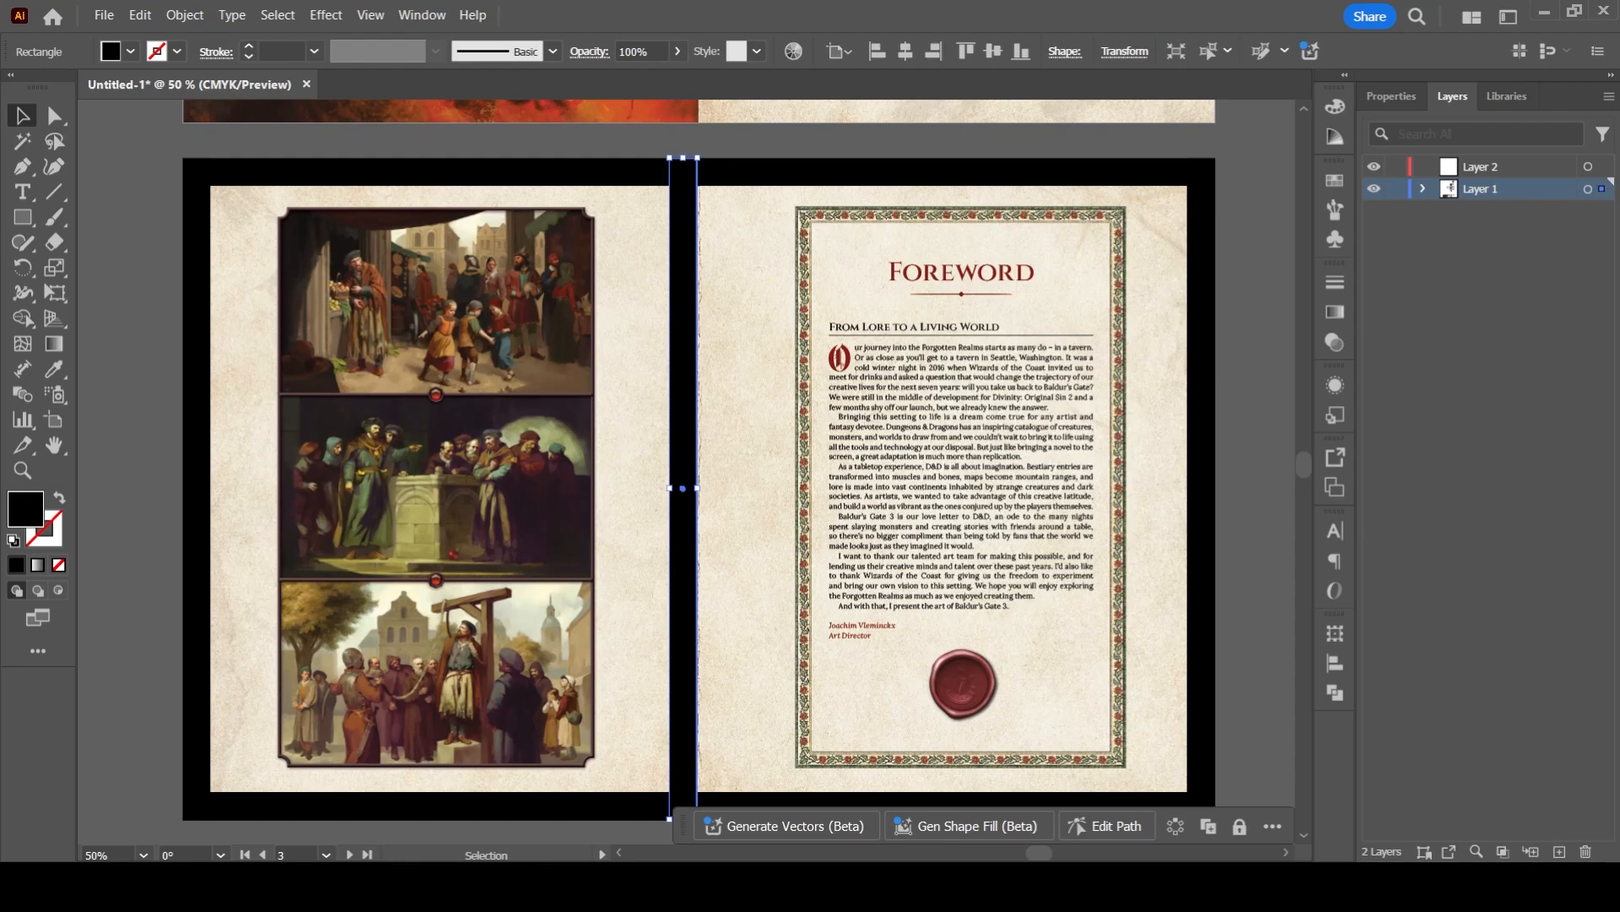
pyautogui.moveTo(684, 304); pyautogui.dragTo(110, 306)
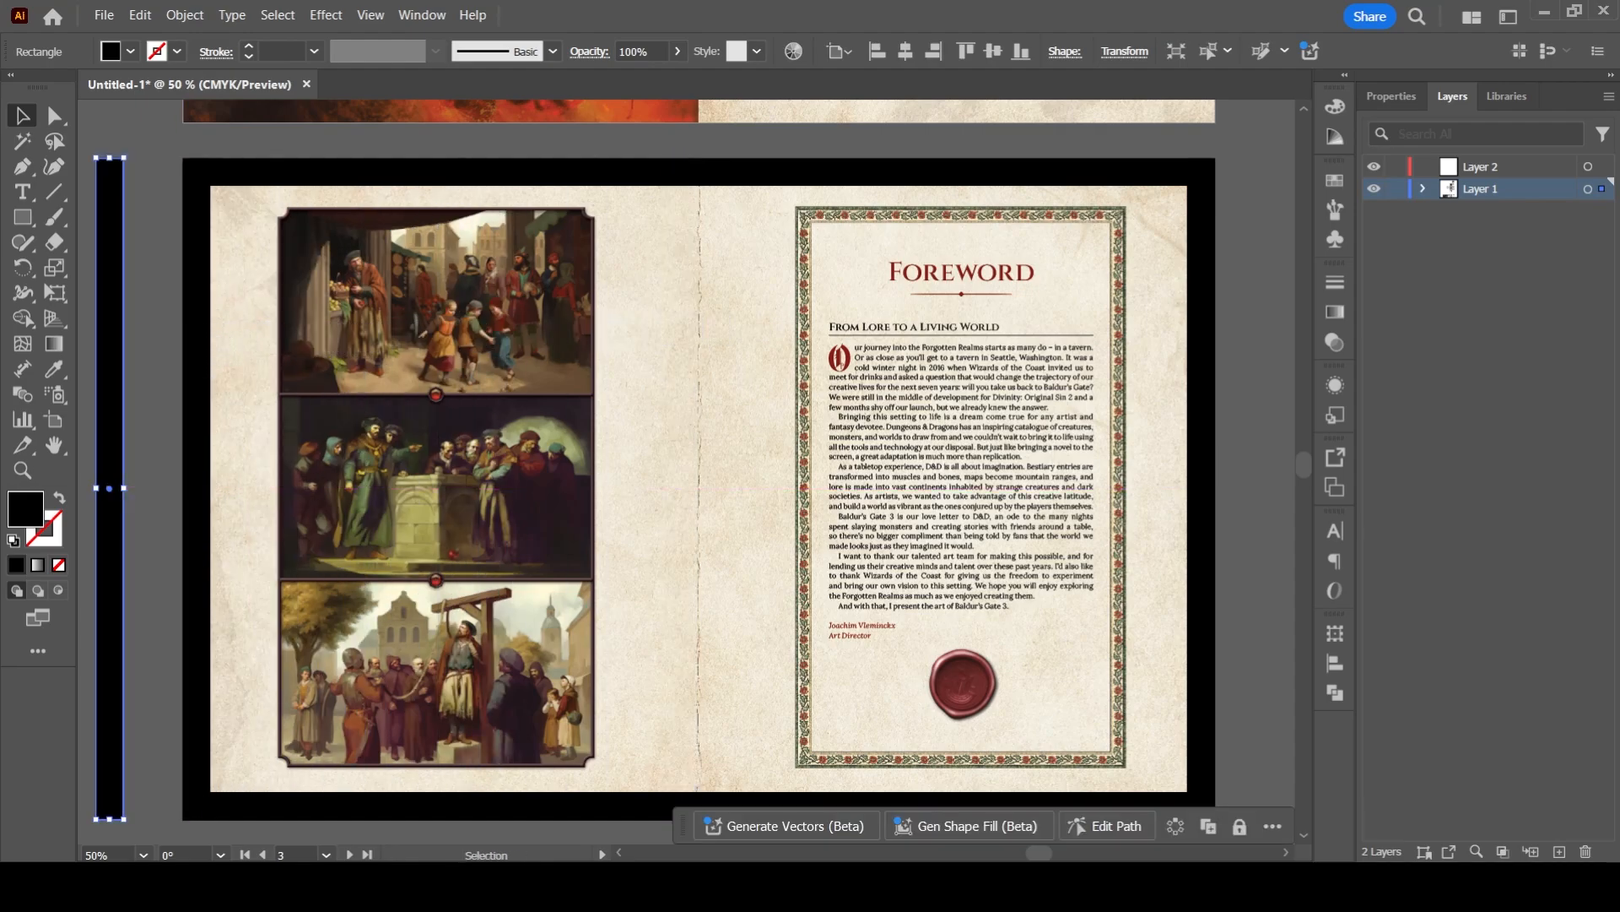
# - Extend the top and bottom black strips to reach the foreword artboard's right edge
pyautogui.click(278, 173)
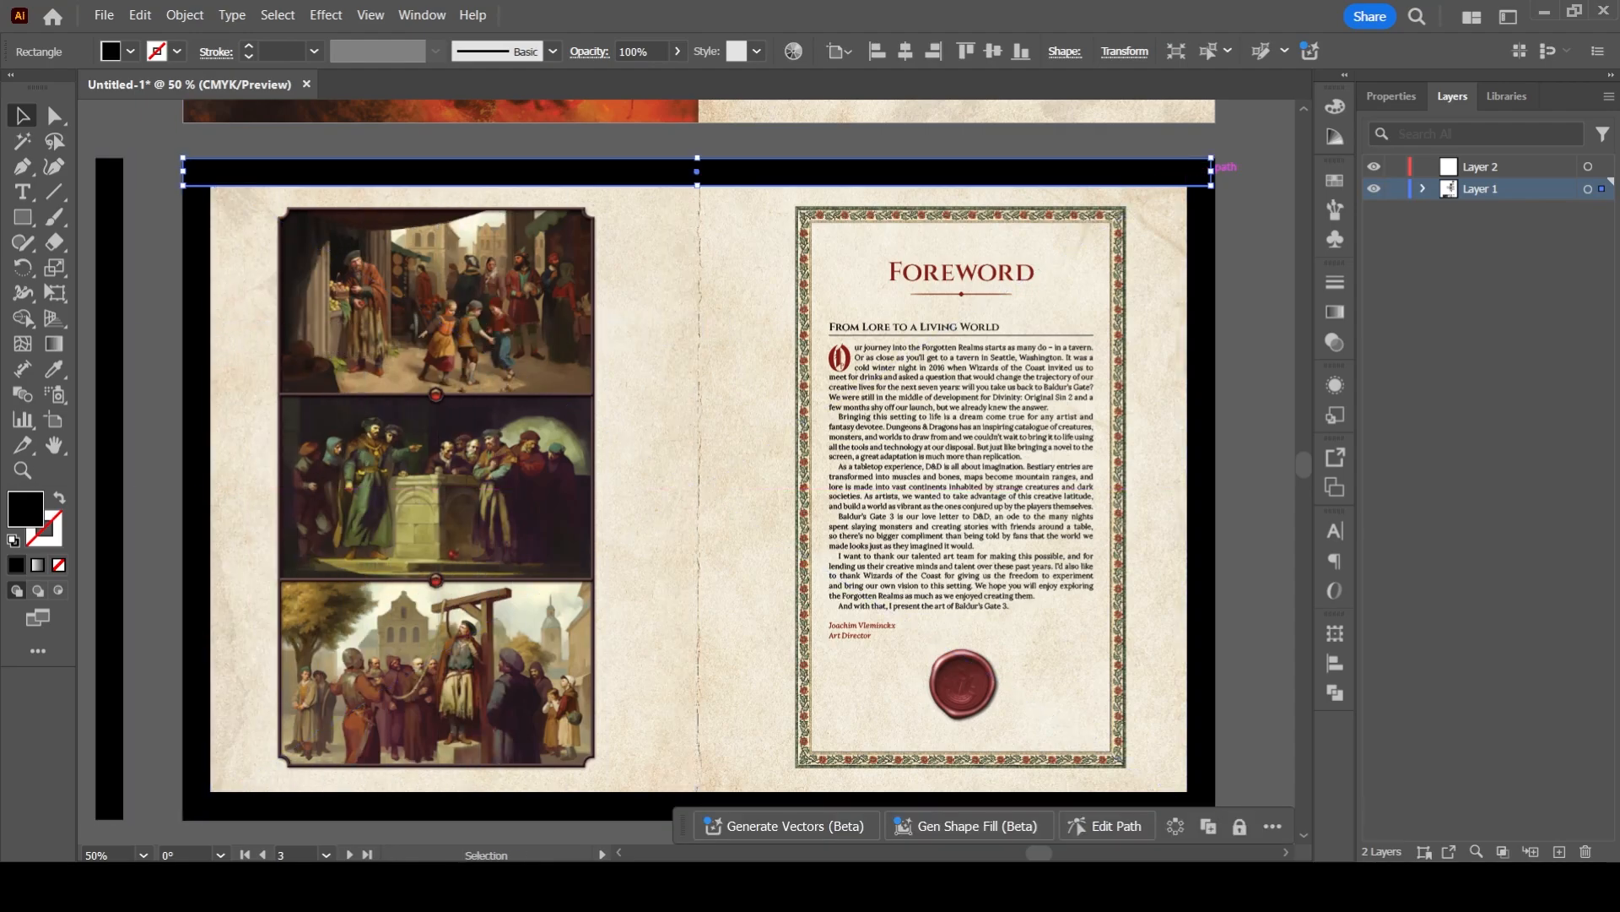
pyautogui.moveTo(1211, 172); pyautogui.dragTo(1215, 171)
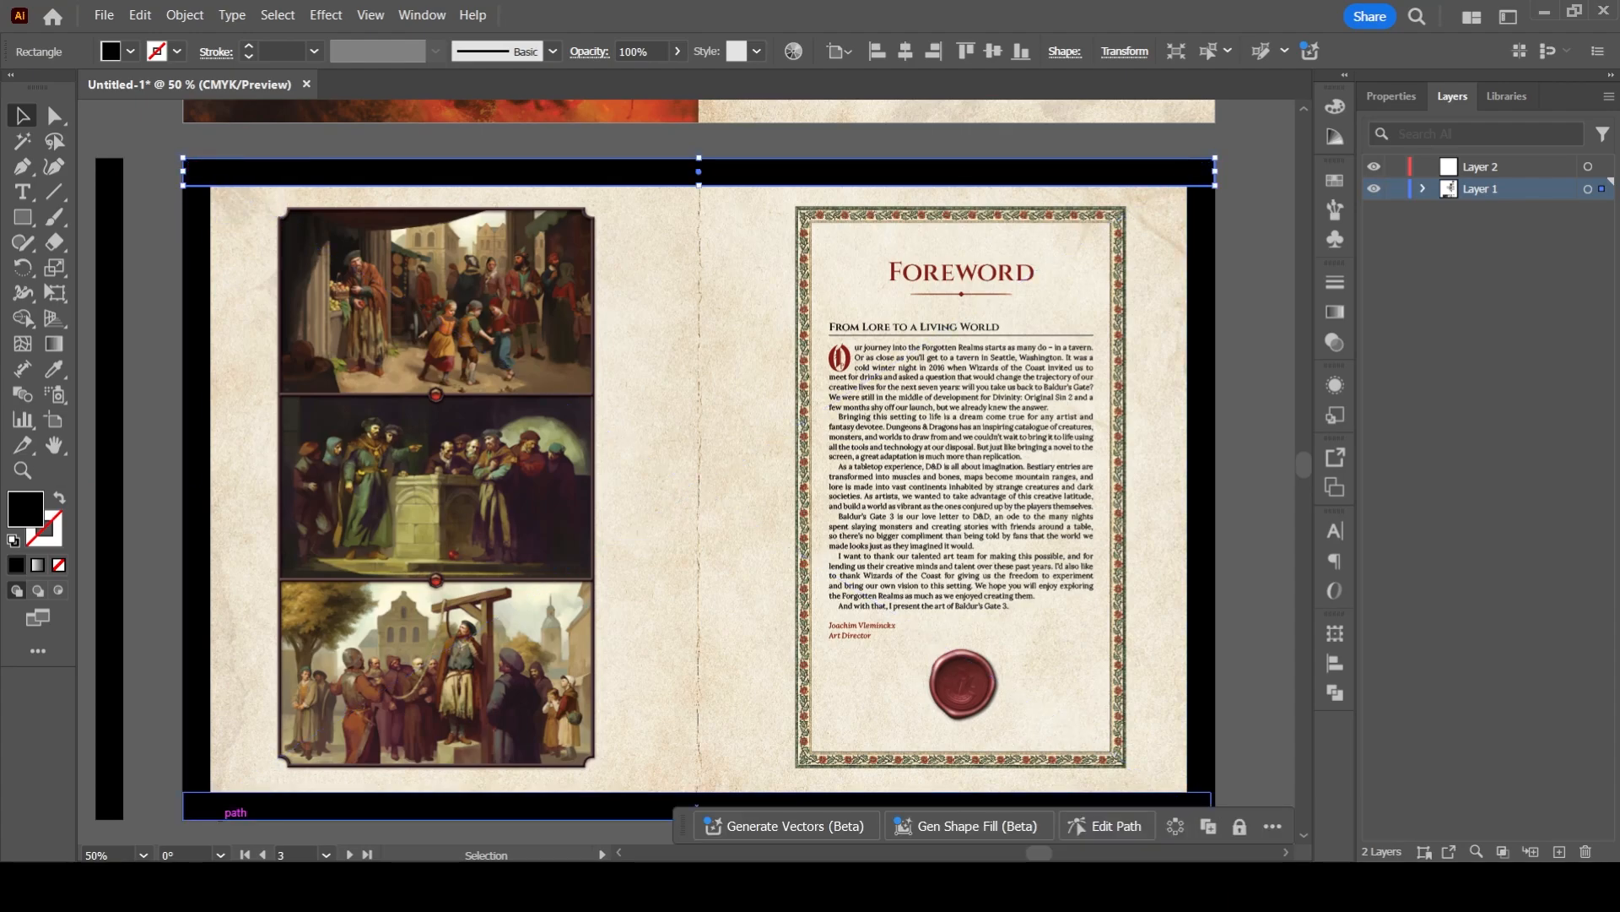
pyautogui.click(221, 806)
pyautogui.moveTo(1212, 806); pyautogui.dragTo(1215, 806)
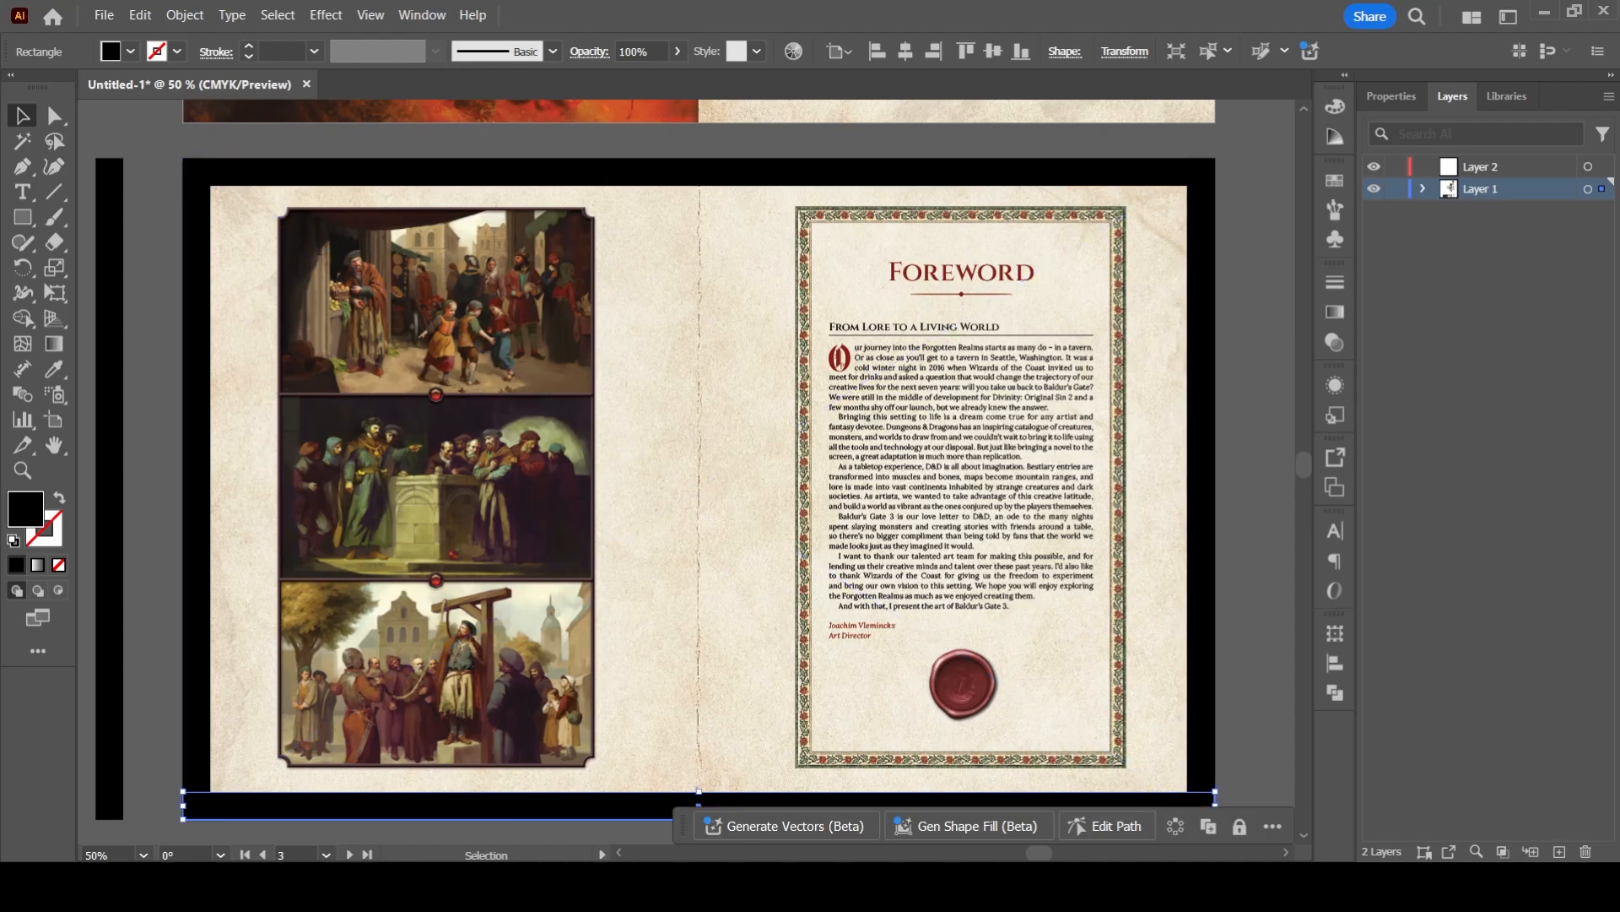
# - Convert the four black border strips around the foreword spread into guides, leaving out the spread images and the spare strip
pyautogui.hotkey('ctrl', 'a')
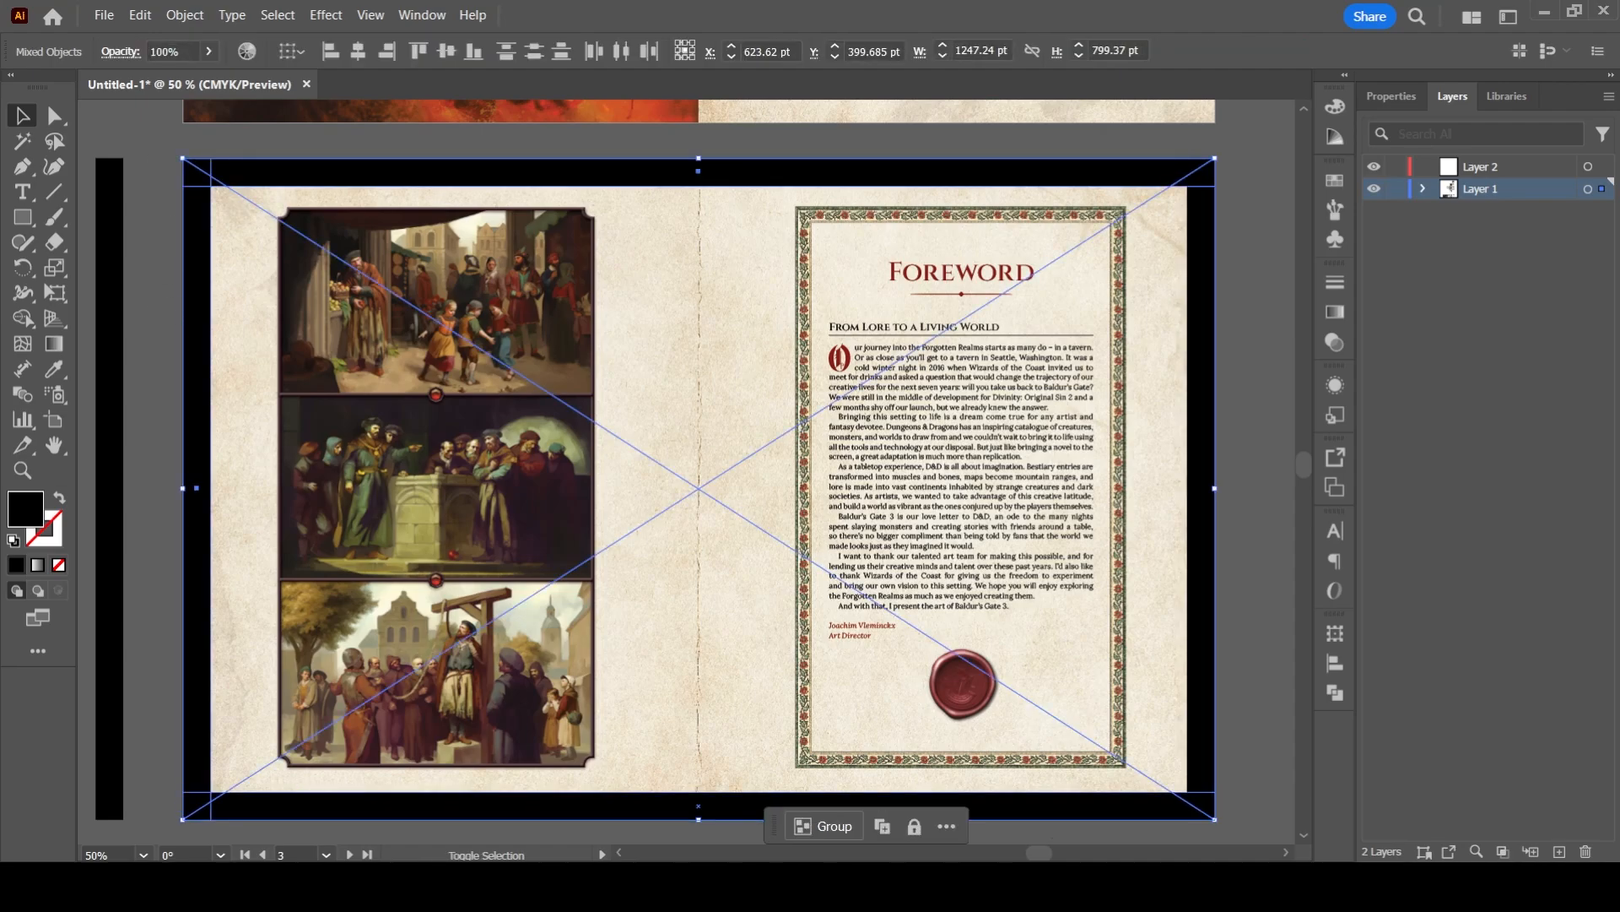
pyautogui.hotkey('ctrl', 'shift', 'a')
pyautogui.hotkey('ctrl', 'alt', 'a')
pyautogui.keyDown('shift'); pyautogui.click(698, 488); pyautogui.keyUp('shift')
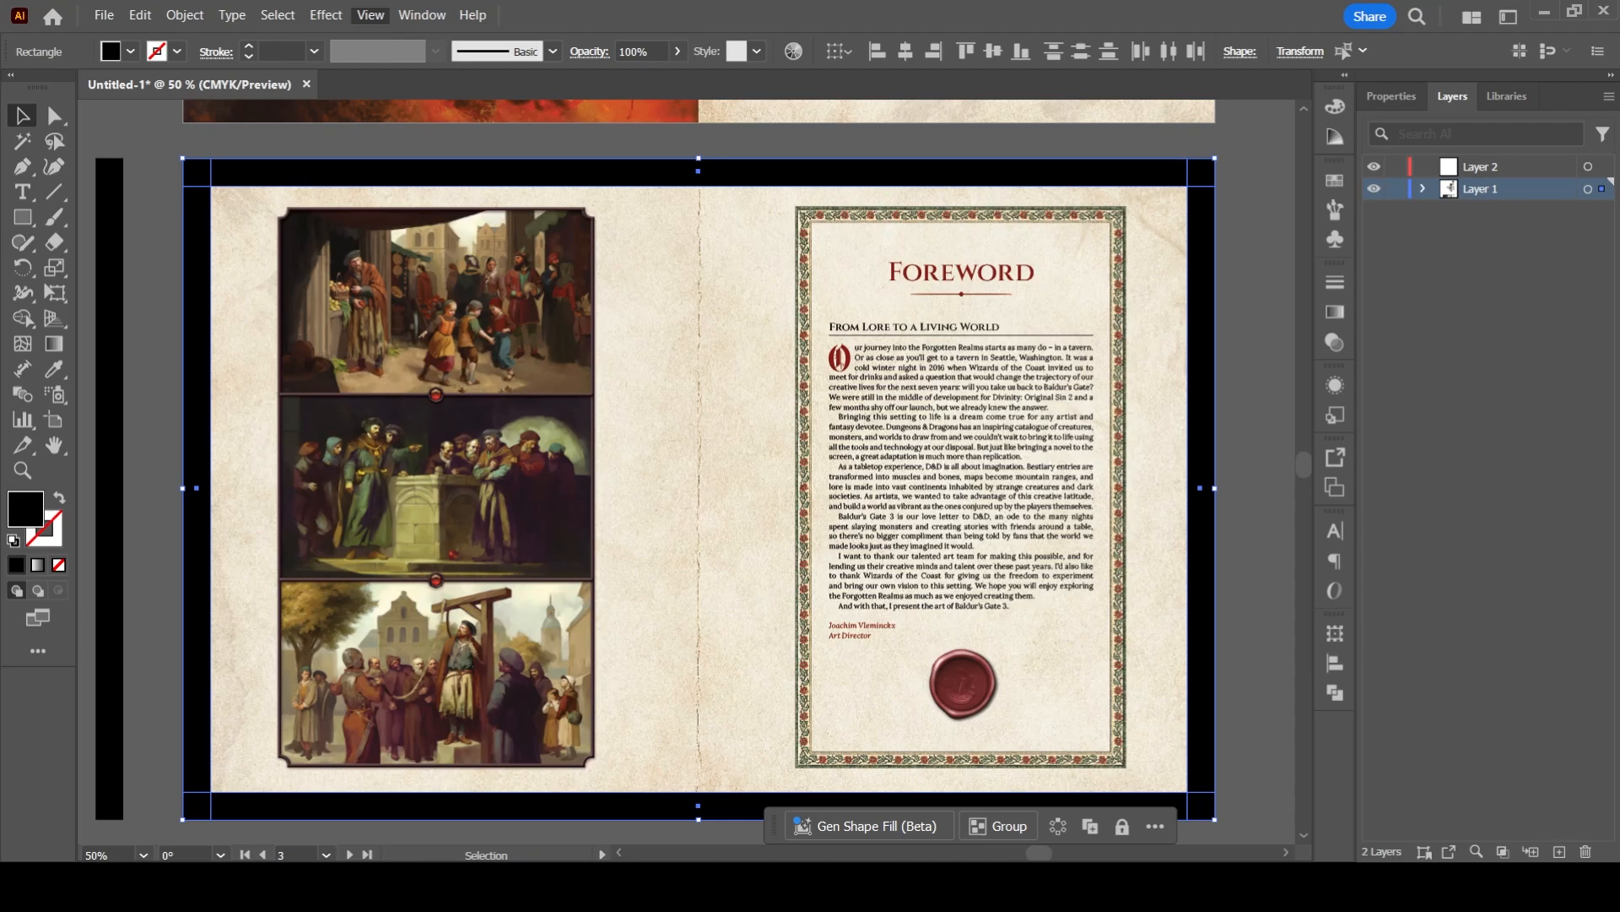
pyautogui.hotkey('ctrl', '5')
pyautogui.click(152, 473)
pyautogui.moveTo(152, 473)
pyautogui.mouseDown()
pyautogui.moveTo(165, 419)
pyautogui.moveTo(161, 448)
pyautogui.mouseUp()
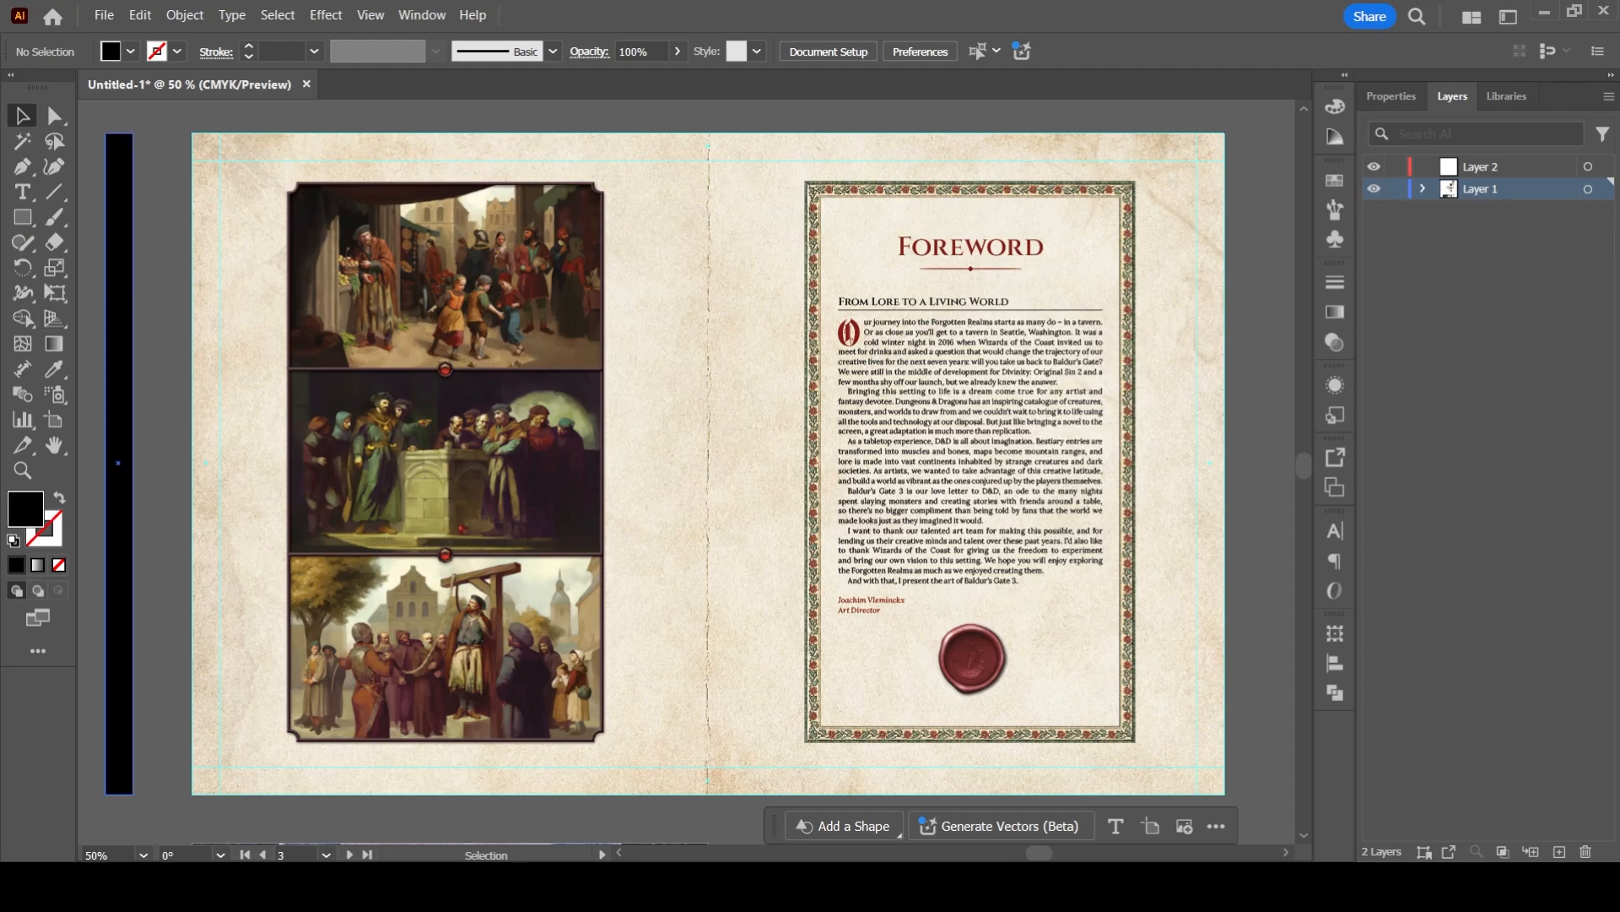
# - Move the spare black strip onto the foreword spread's spine, widen it to about 64 pt, and centre it horizontally
pyautogui.moveTo(123, 338); pyautogui.dragTo(822, 332)
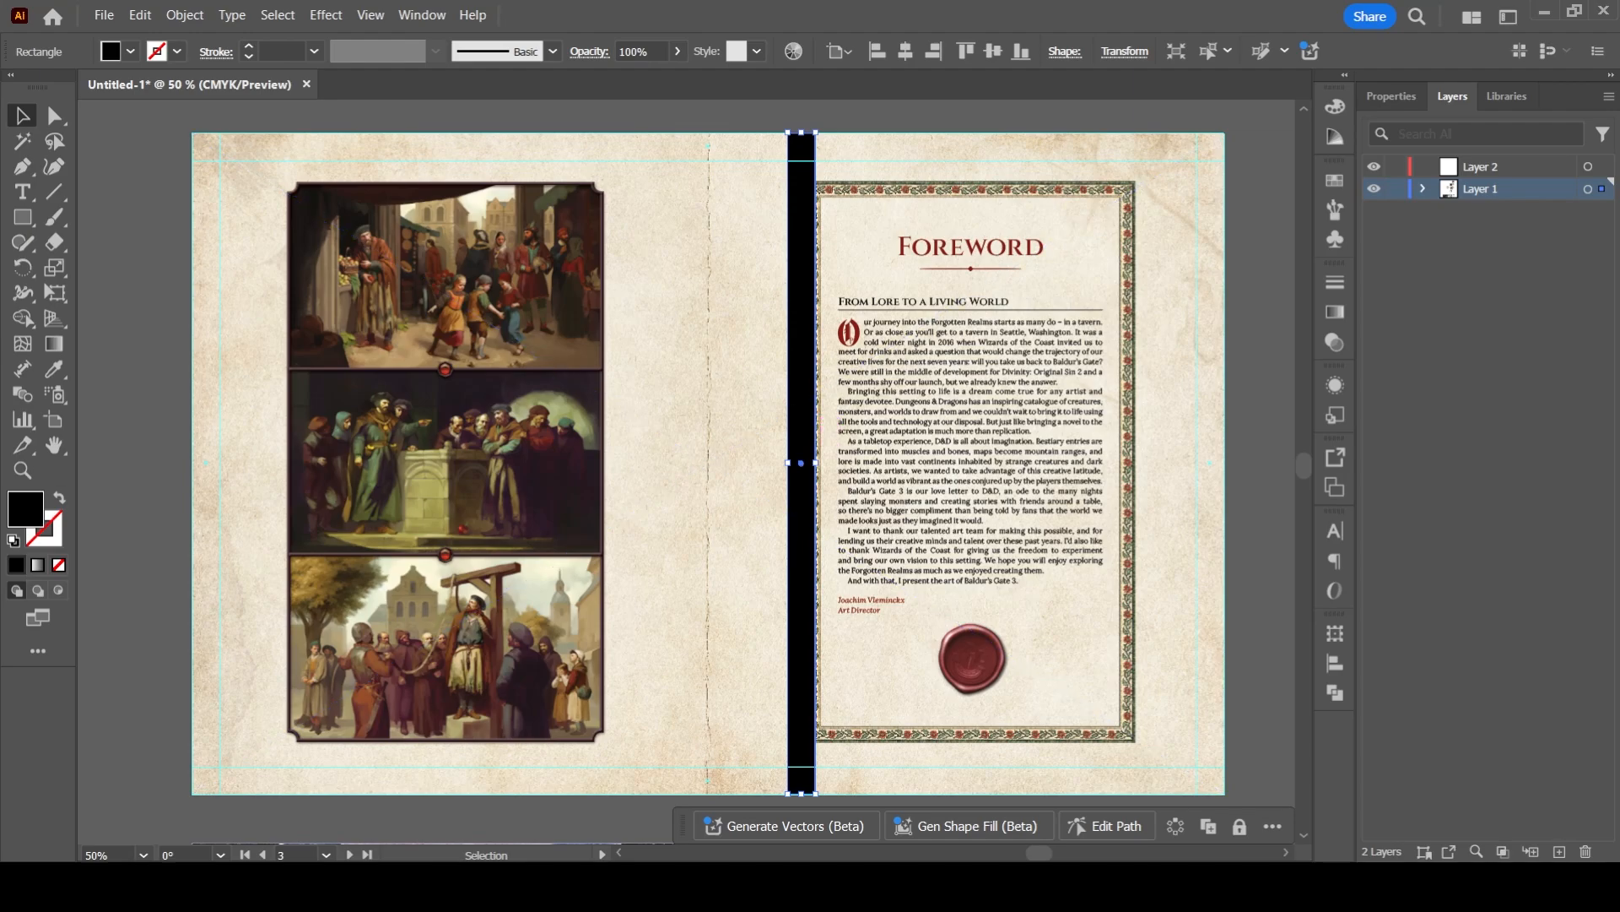
pyautogui.moveTo(815, 463); pyautogui.dragTo(707, 463)
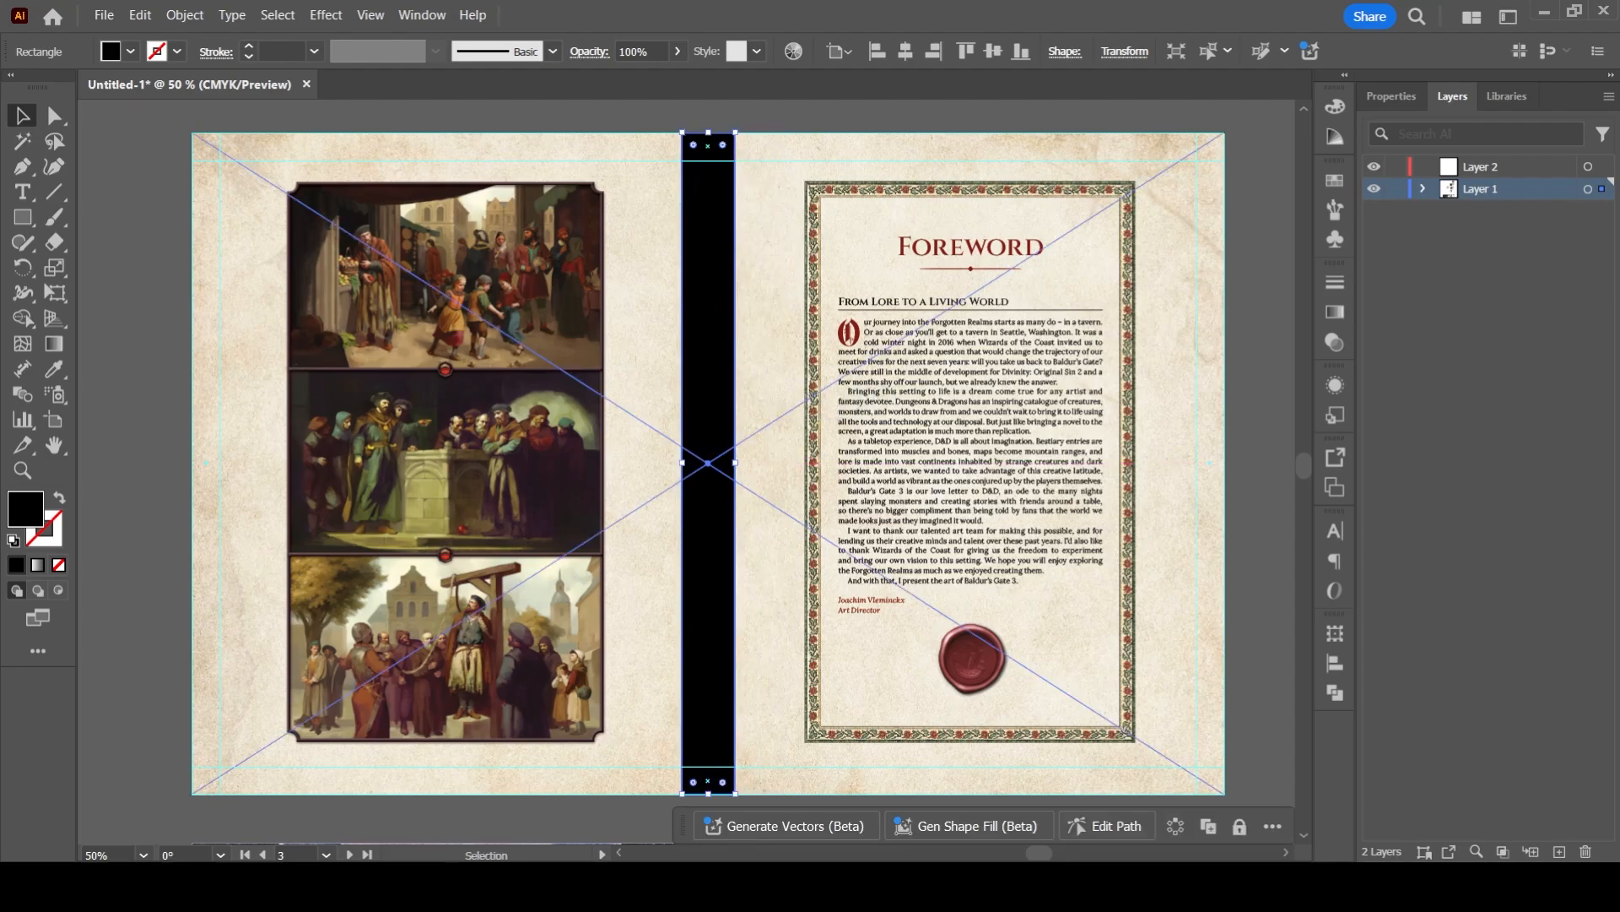
pyautogui.click(1391, 95)
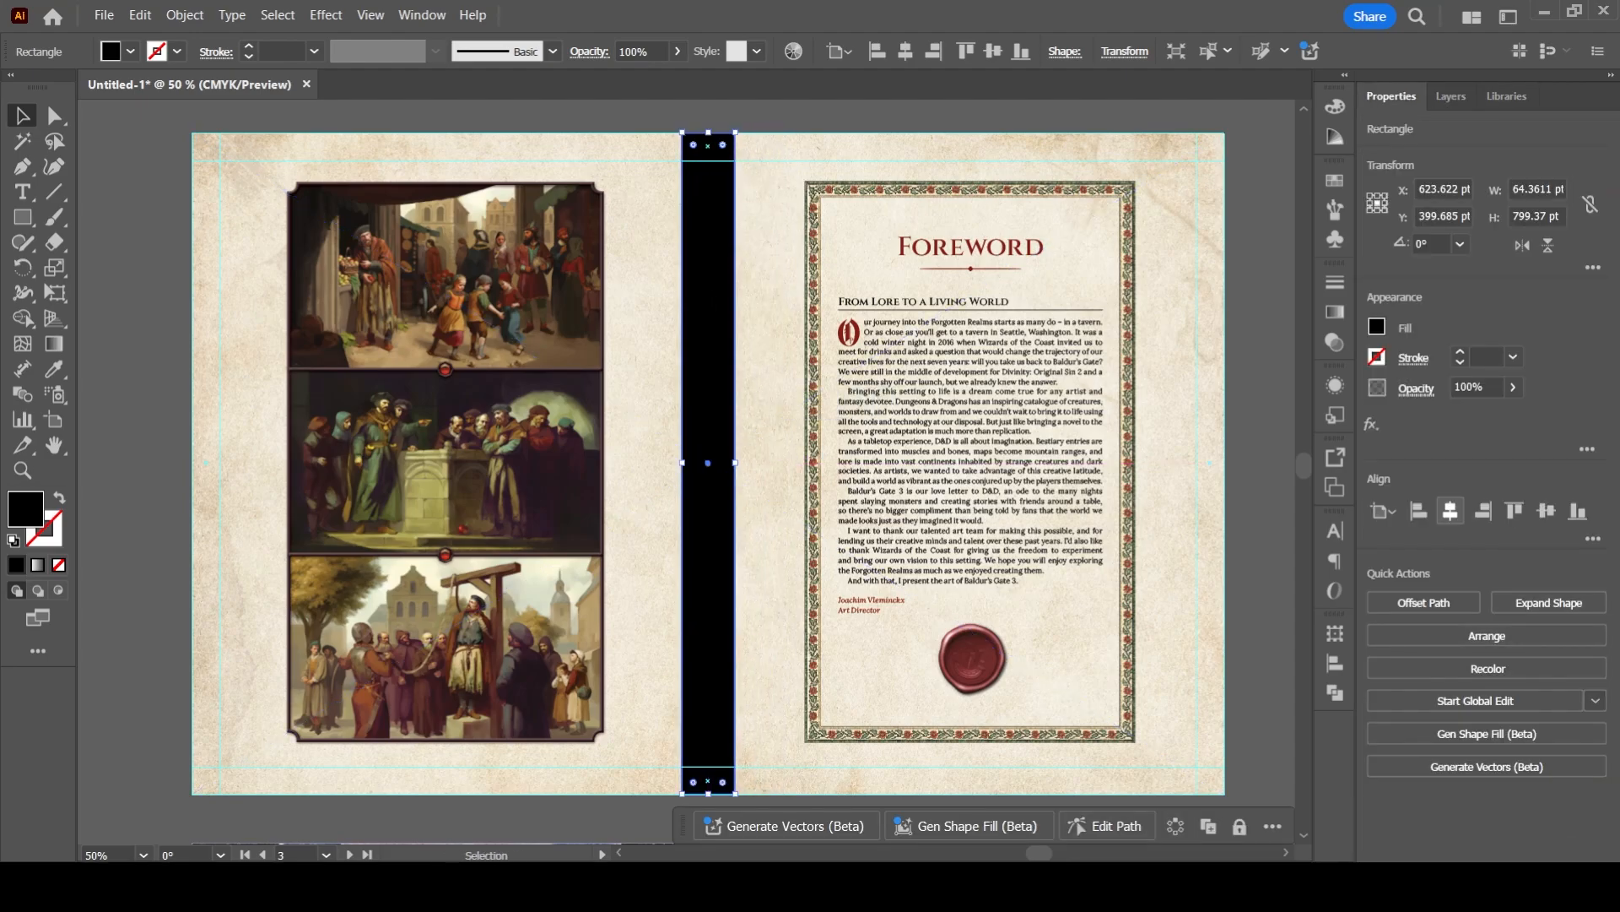
pyautogui.click(1450, 511)
pyautogui.click(152, 348)
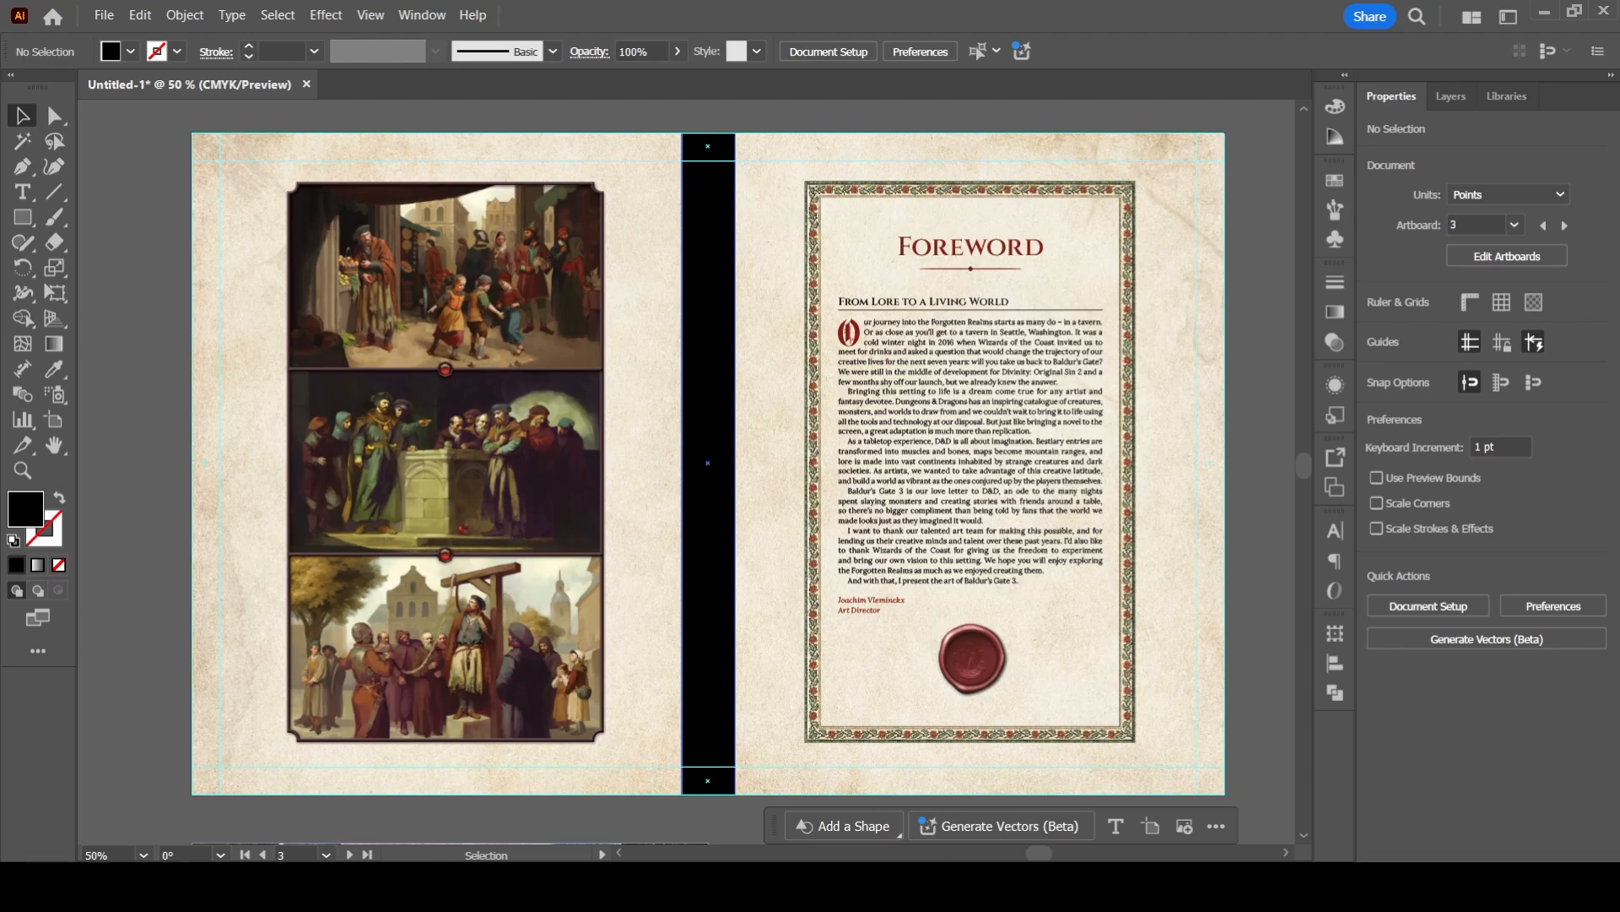
# - Flank the black spine strip with two full-height dark red strips, each about 32 pt wide
pyautogui.moveTo(731, 302); pyautogui.dragTo(243, 302)
pyautogui.moveTo(246, 462); pyautogui.dragTo(668, 462)
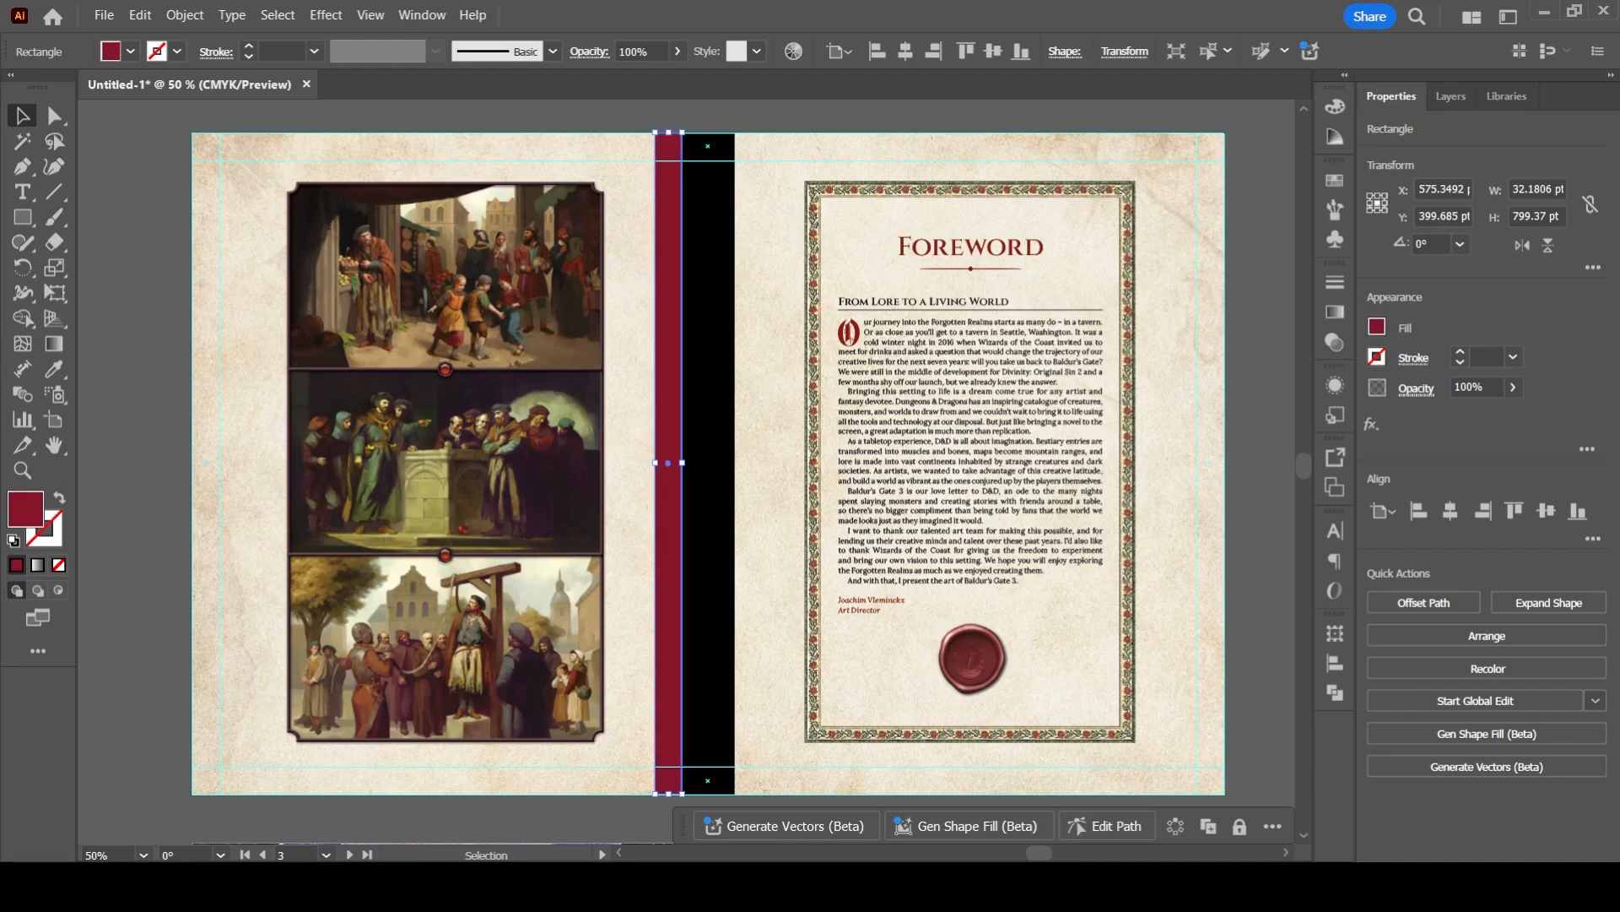
pyautogui.moveTo(656, 463); pyautogui.dragTo(722, 462)
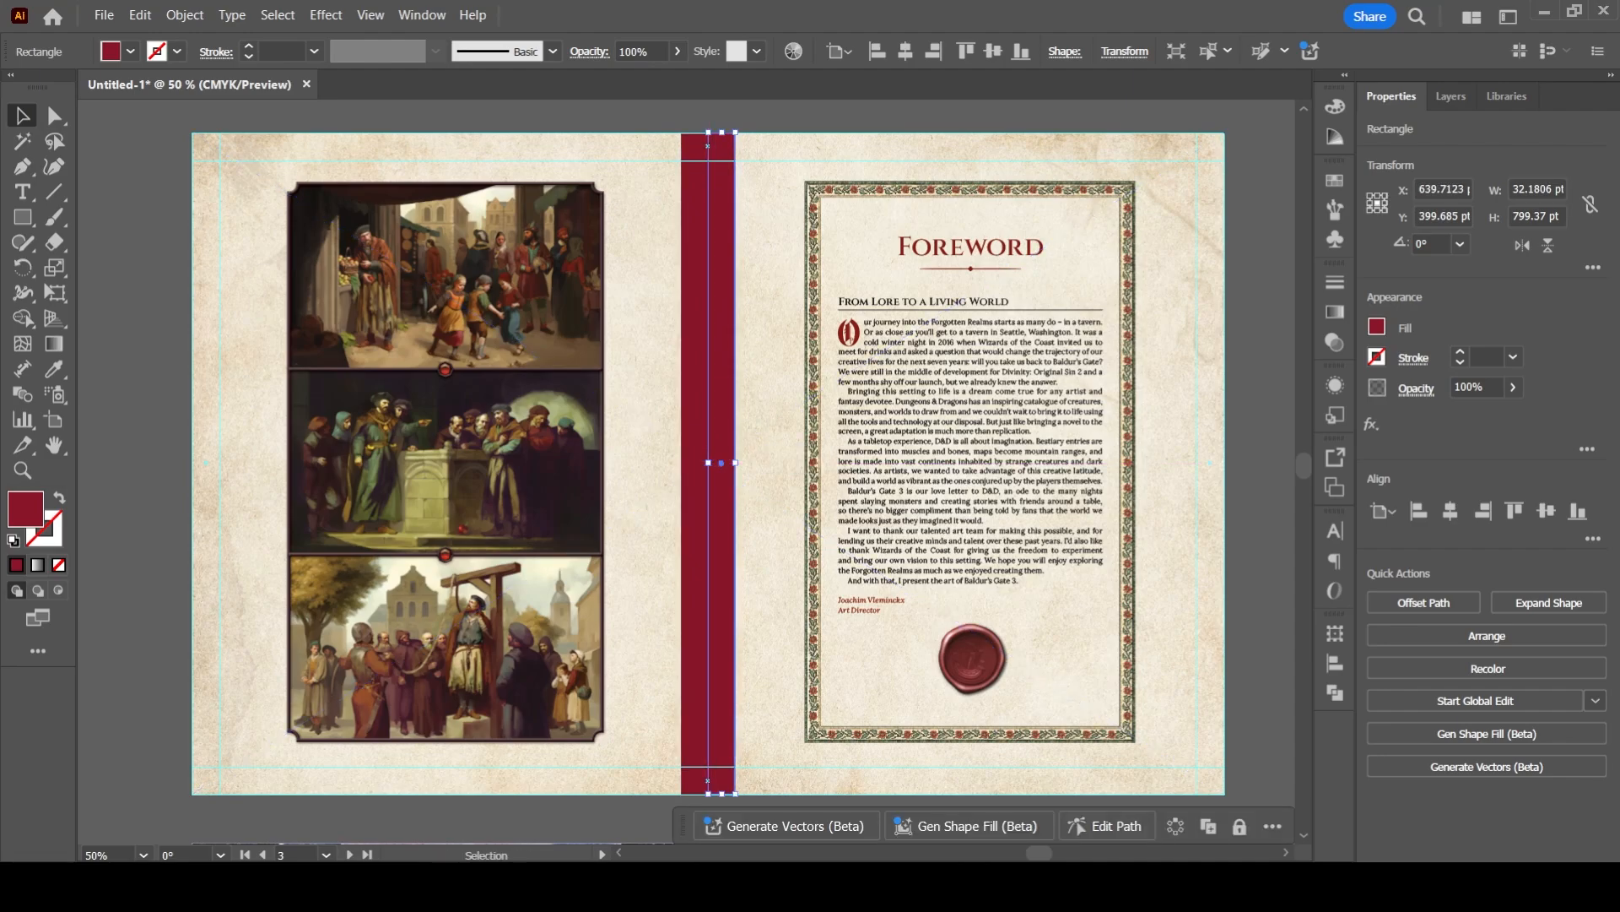
pyautogui.moveTo(724, 375)
pyautogui.mouseDown()
pyautogui.moveTo(746, 376)
pyautogui.moveTo(696, 381)
pyautogui.mouseUp()
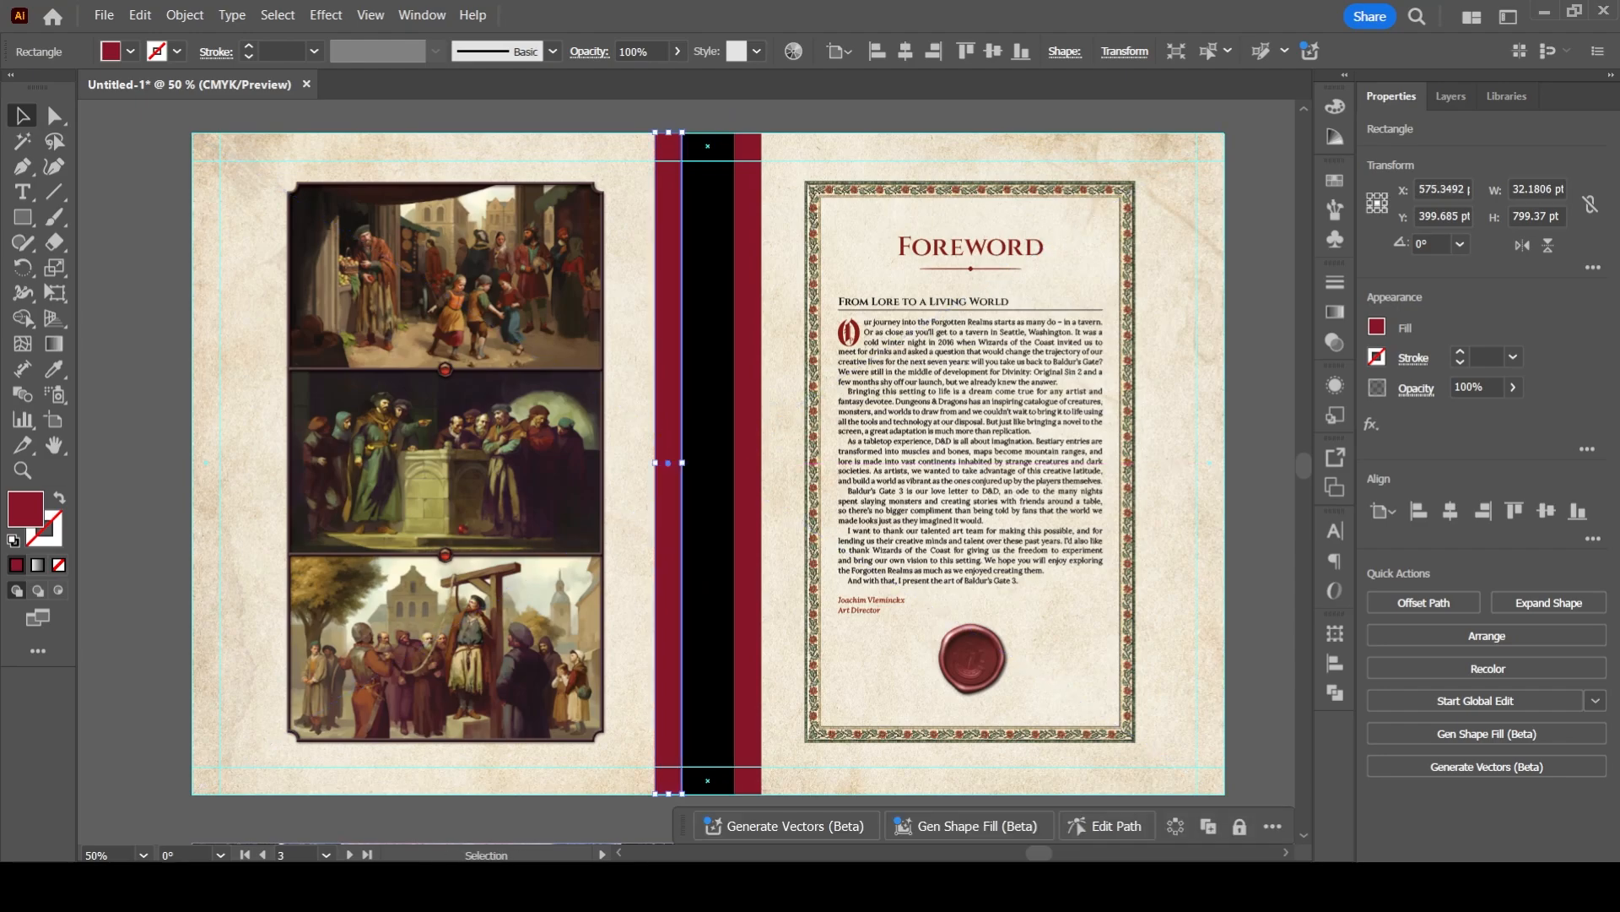
pyautogui.hotkey('ctrl', 'shift', 'a')
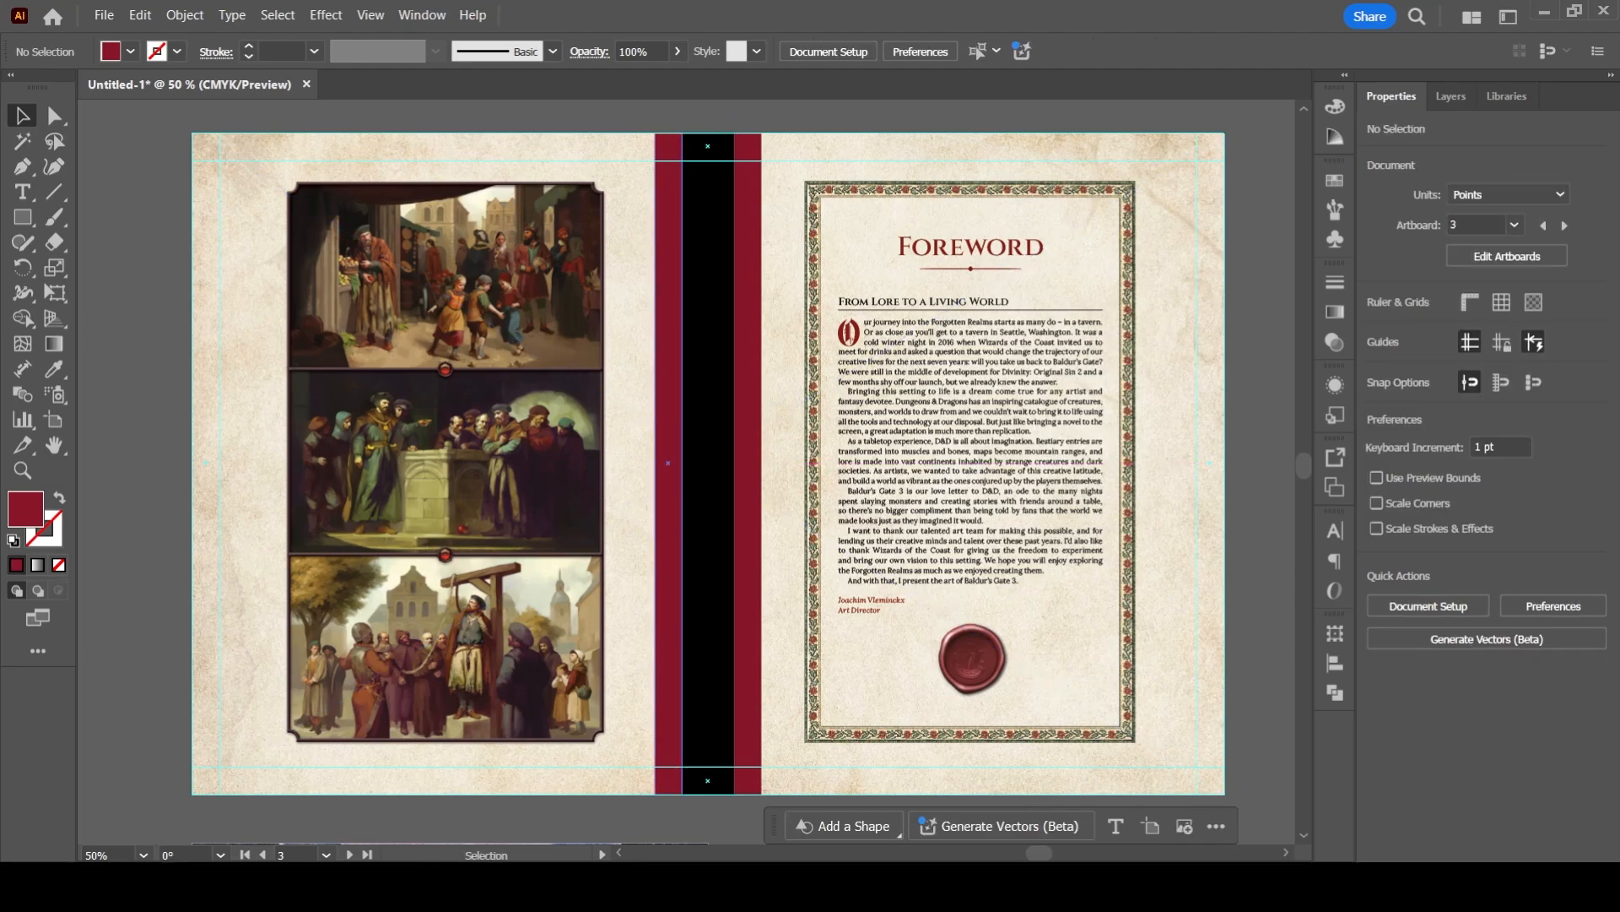
# - Narrow the black spine strip and close the two dark red strips up against its sides
pyautogui.click(708, 422)
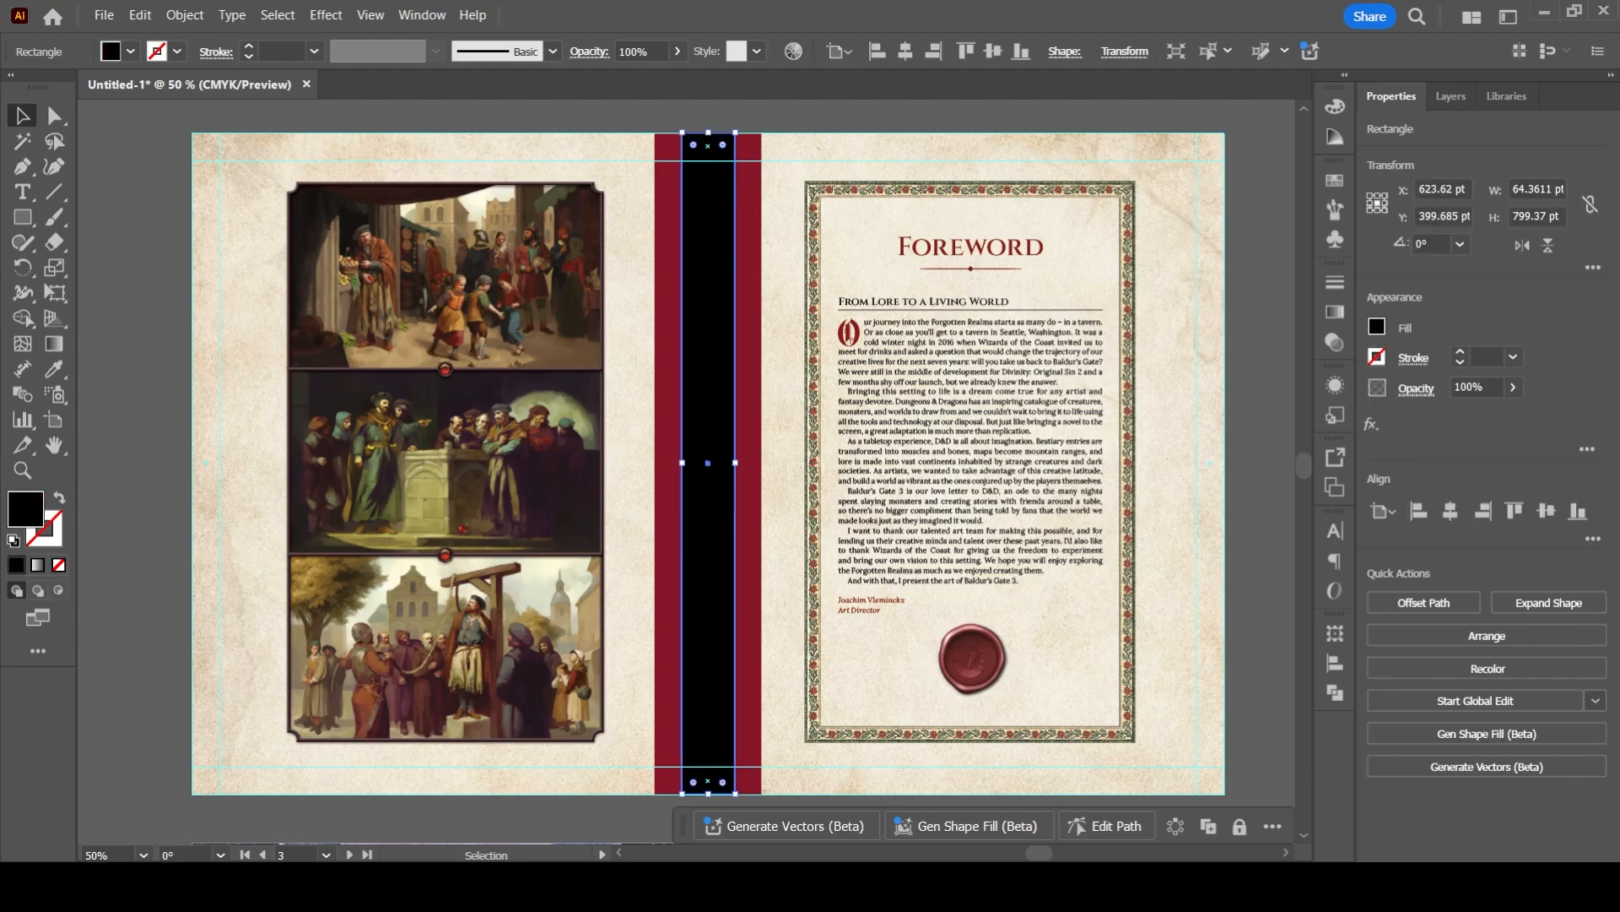
pyautogui.moveTo(682, 462); pyautogui.dragTo(607, 526)
pyautogui.click(632, 473)
pyautogui.hotkey('ctrl', 'shift', 'a')
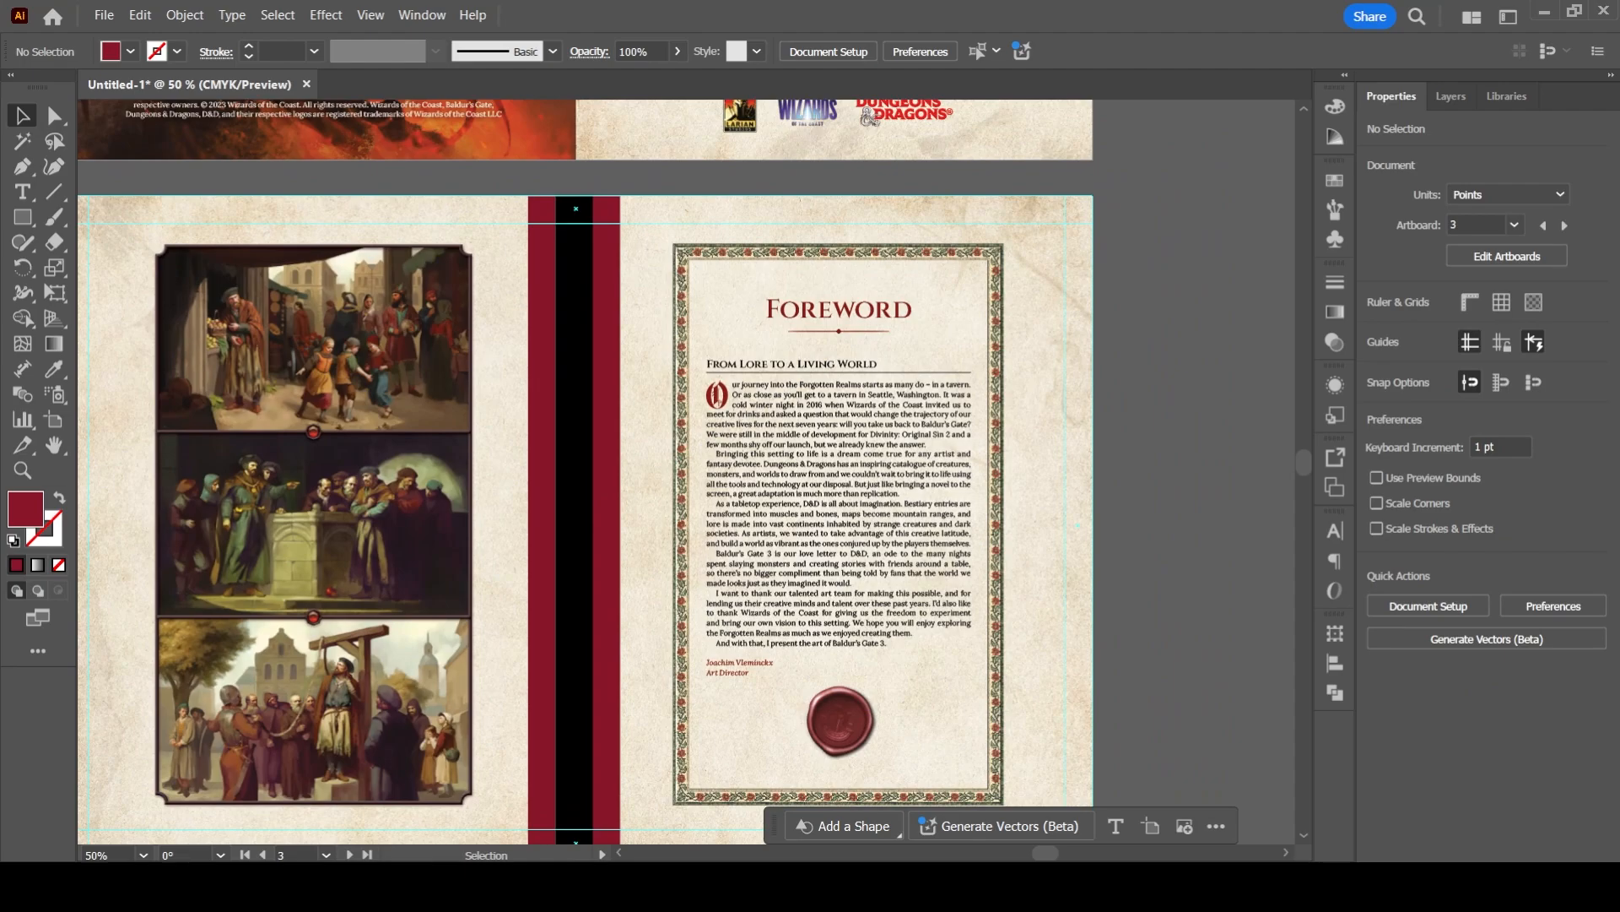
pyautogui.moveTo(719, 398); pyautogui.dragTo(720, 347)
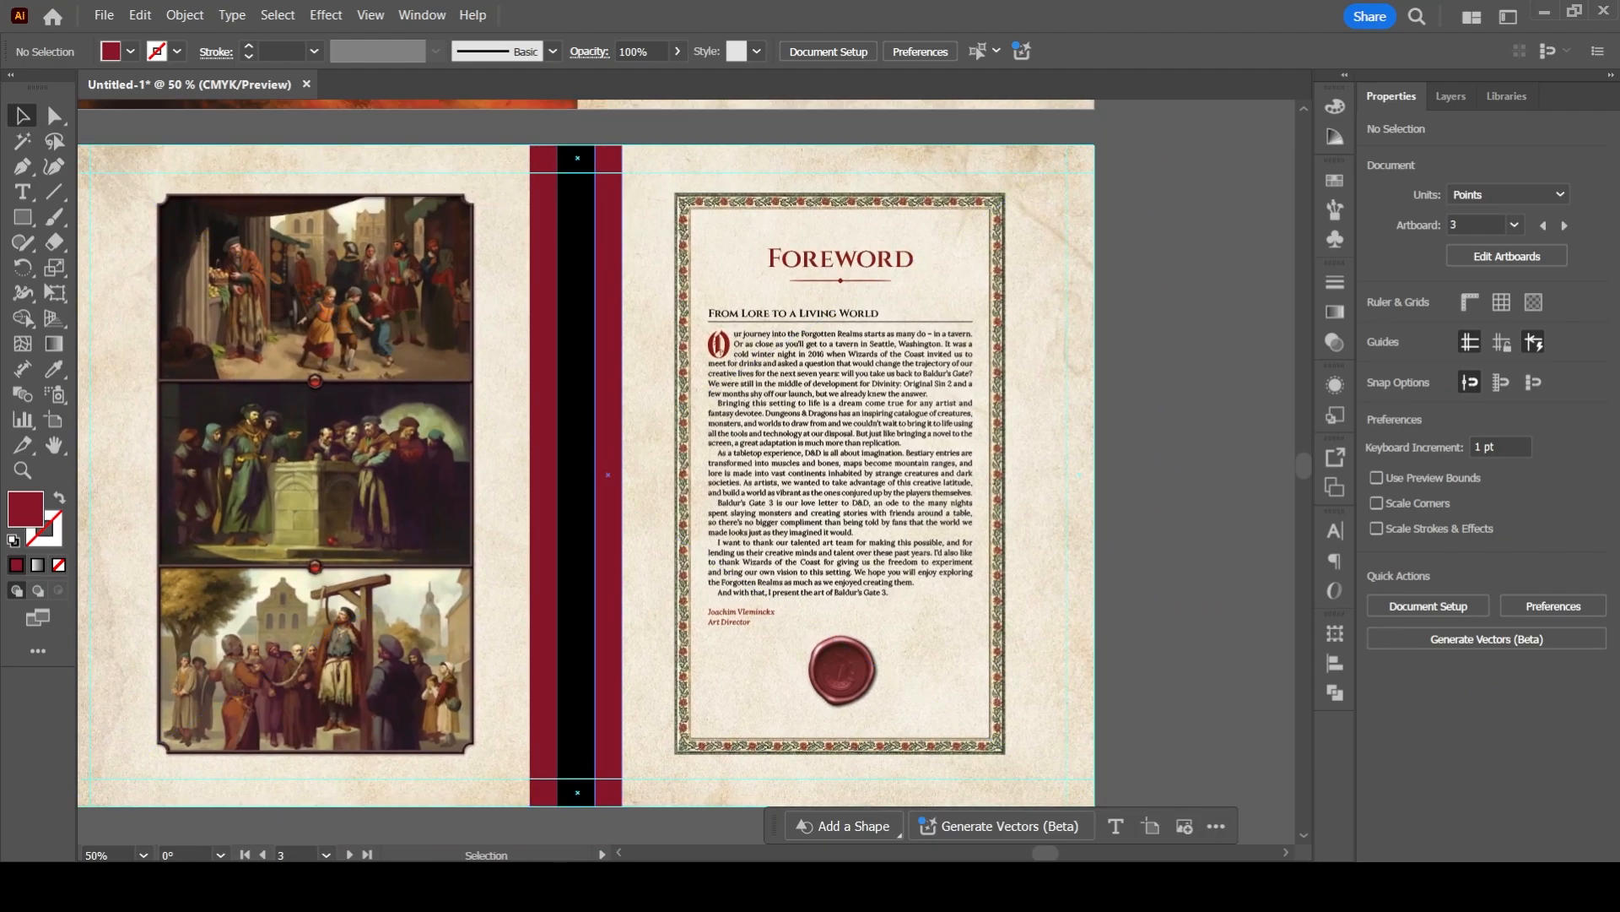
pyautogui.moveTo(533, 352); pyautogui.dragTo(631, 380)
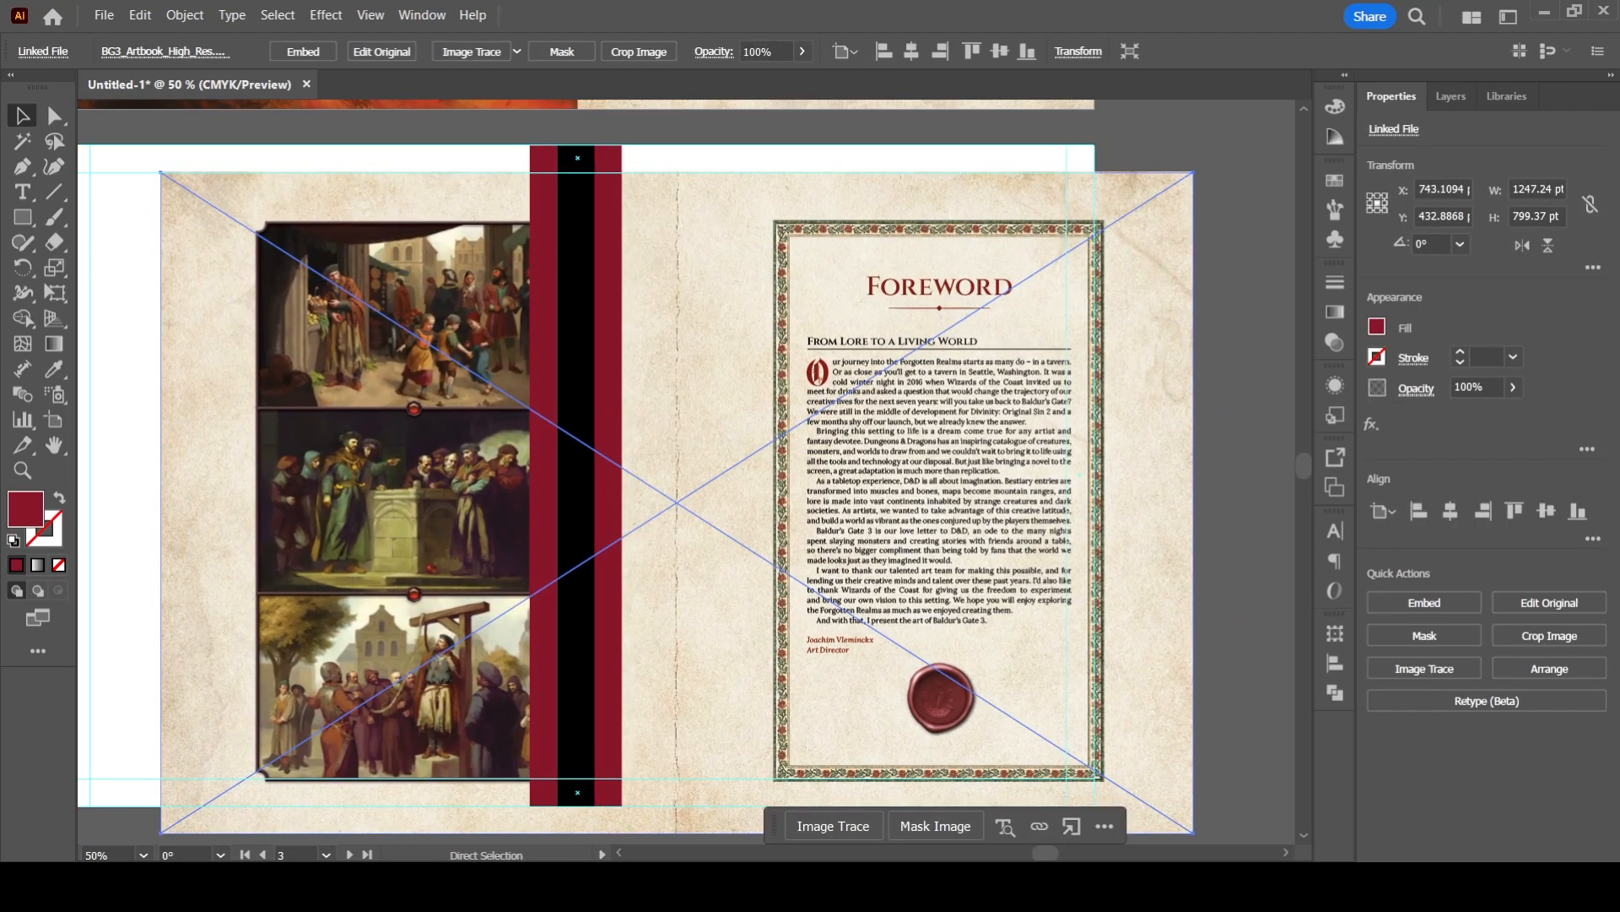
pyautogui.hotkey('ctrl', 'z')
# - Lock all the linked images in Layer 1, and move the three spine strips off the artboard beside the foreword page
pyautogui.click(1452, 96)
pyautogui.click(1423, 189)
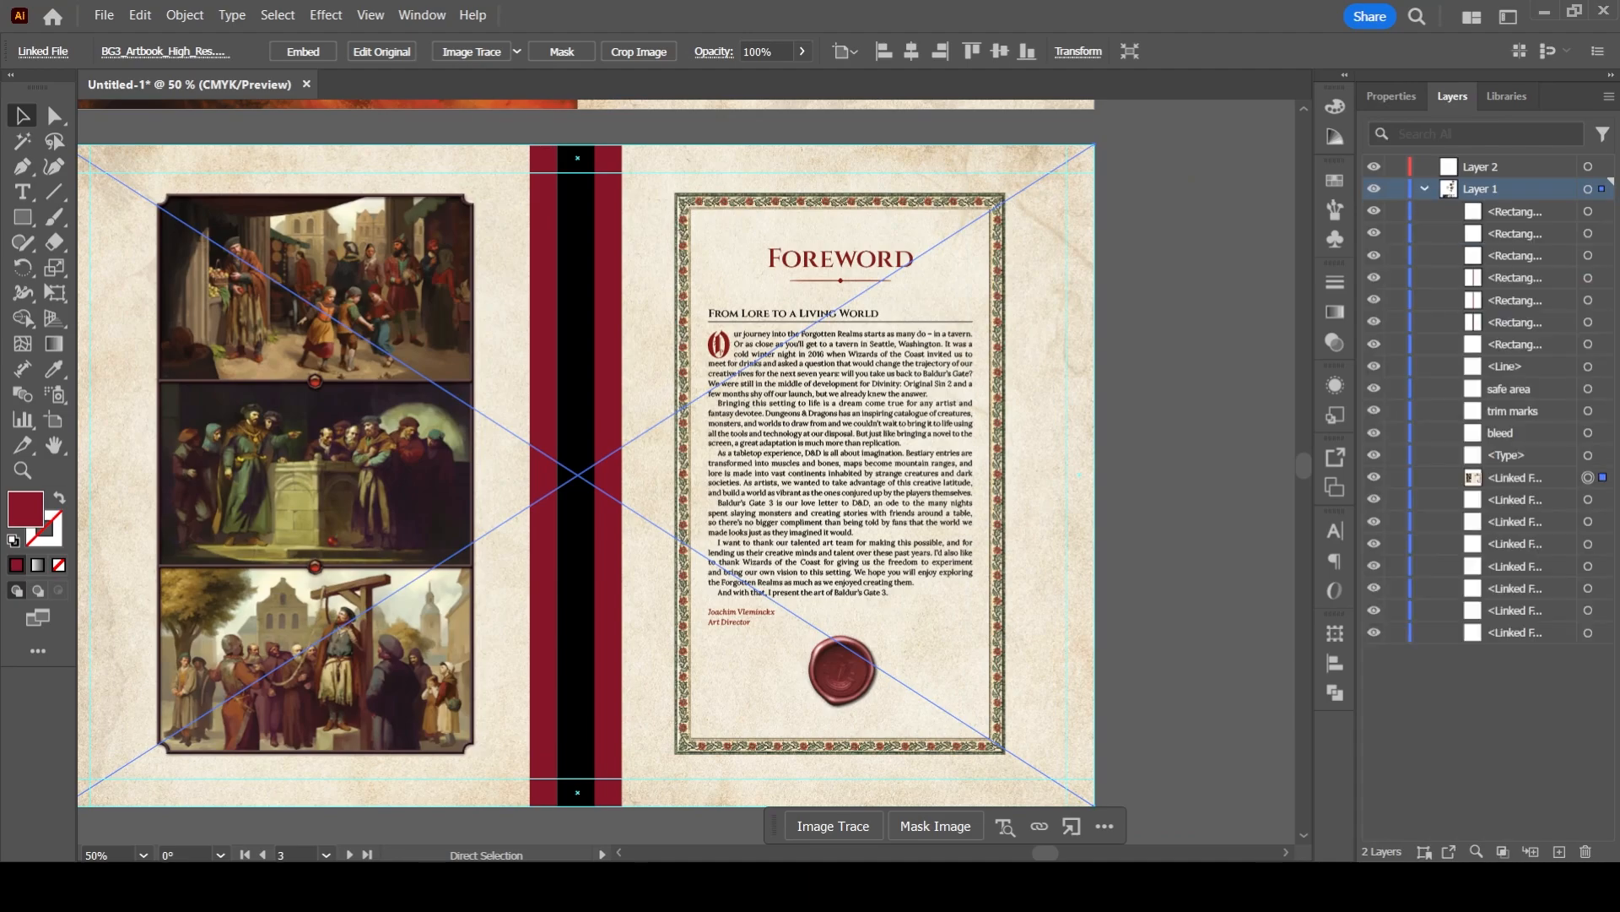
pyautogui.moveTo(1396, 477); pyautogui.dragTo(1396, 633)
pyautogui.moveTo(650, 338); pyautogui.dragTo(1224, 415)
pyautogui.click(1262, 406)
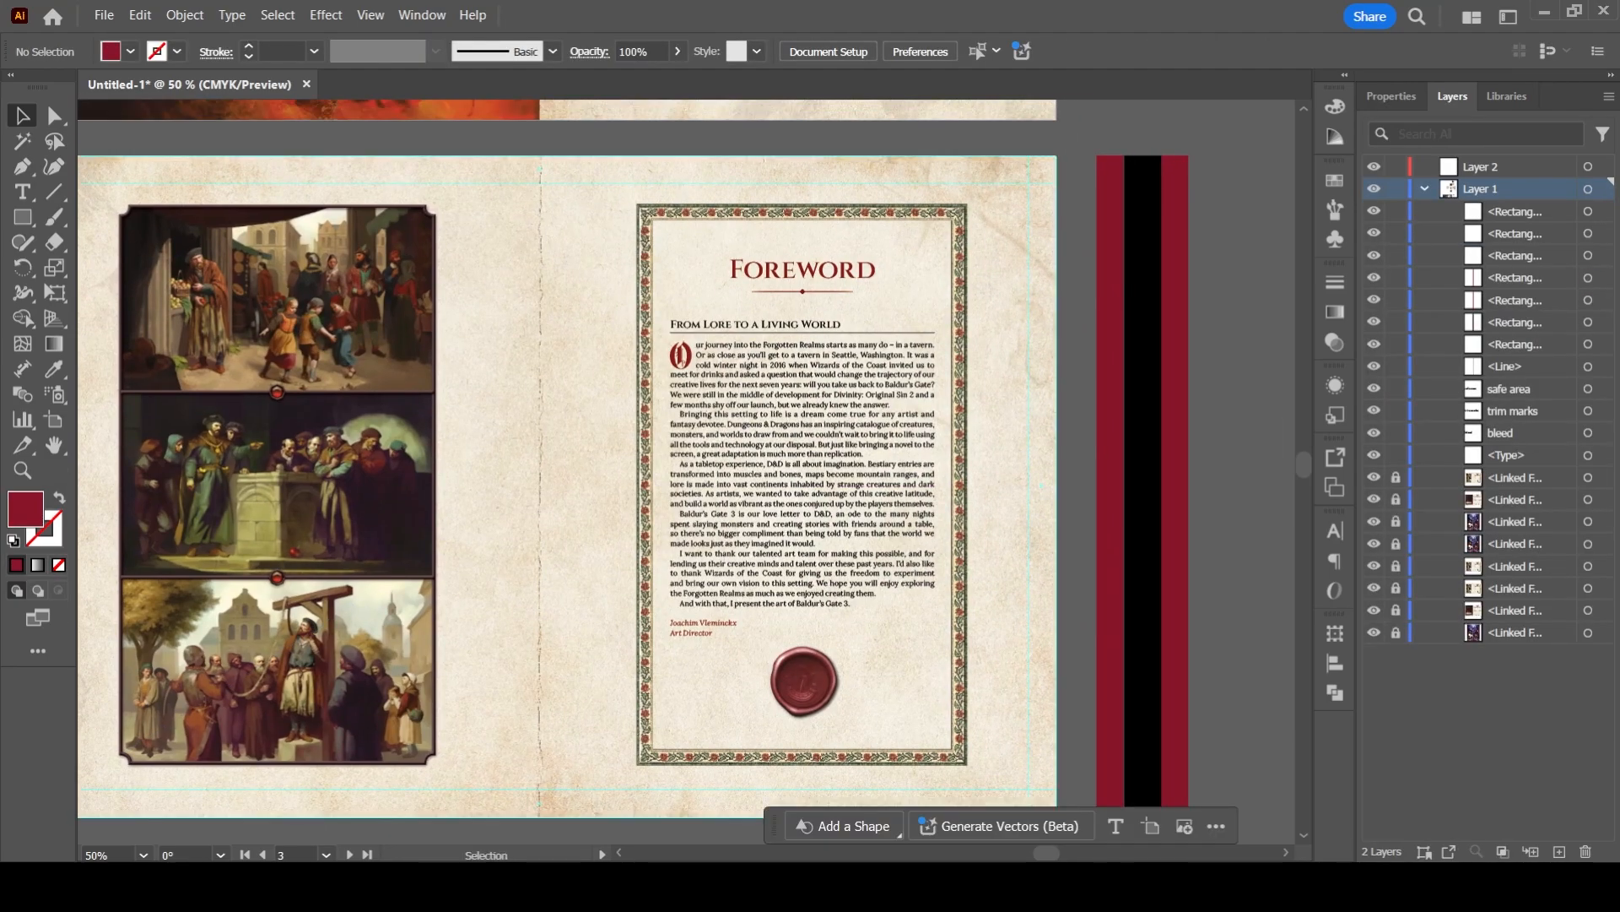
# - Cover the foreword page with a dark red rectangle of about 624 by 799 pt and set its opacity to 46%
pyautogui.press('m')
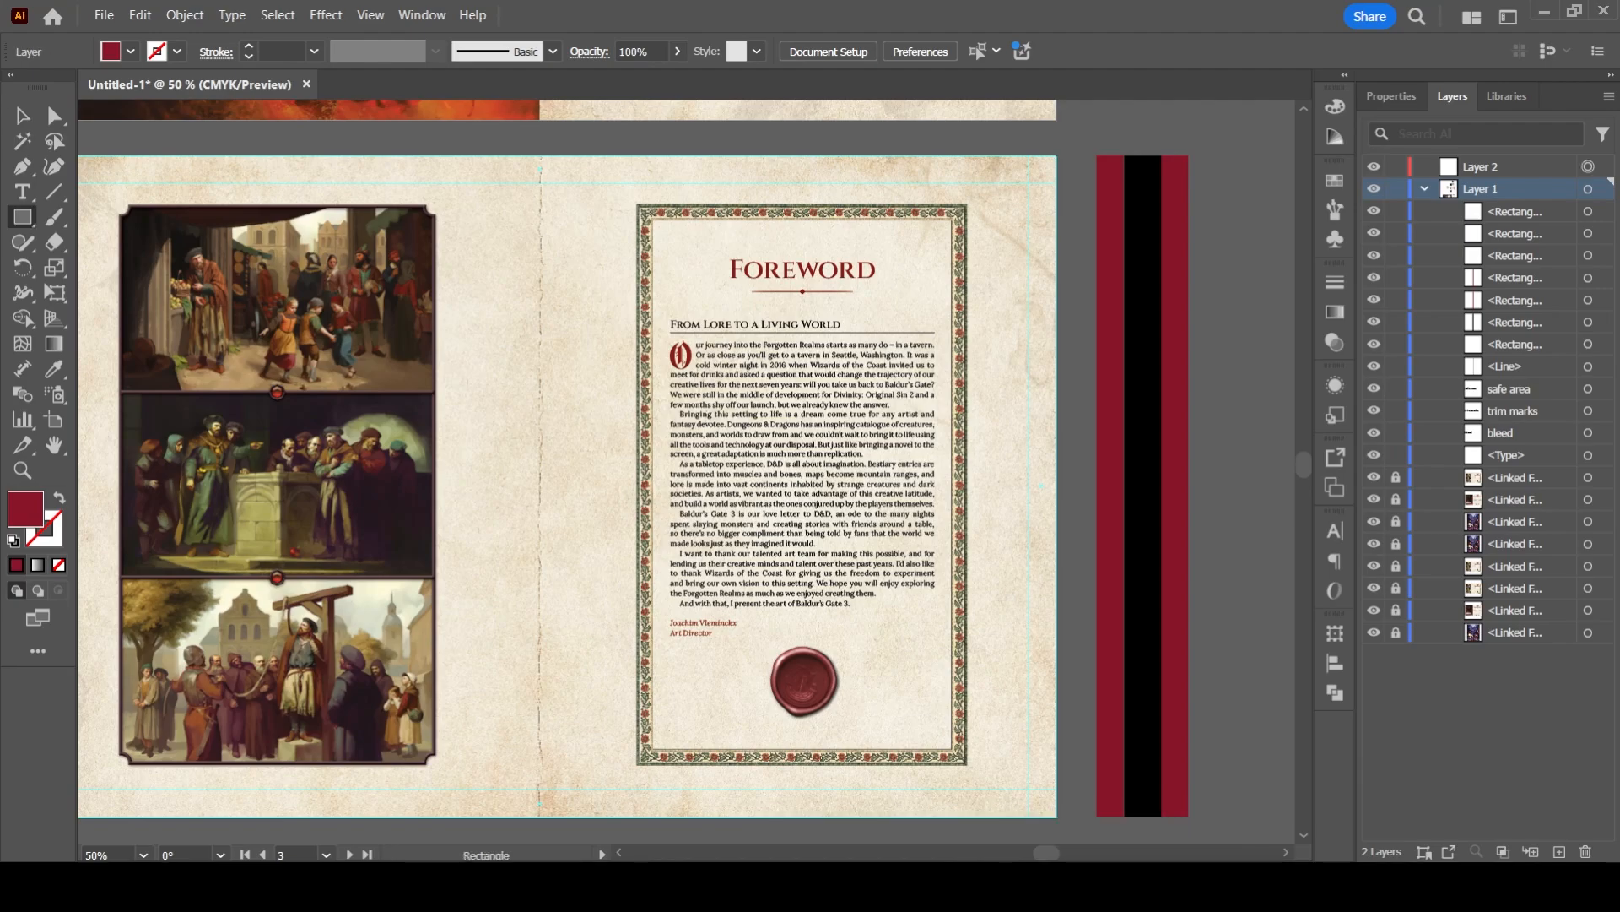
pyautogui.moveTo(540, 155); pyautogui.dragTo(1056, 816)
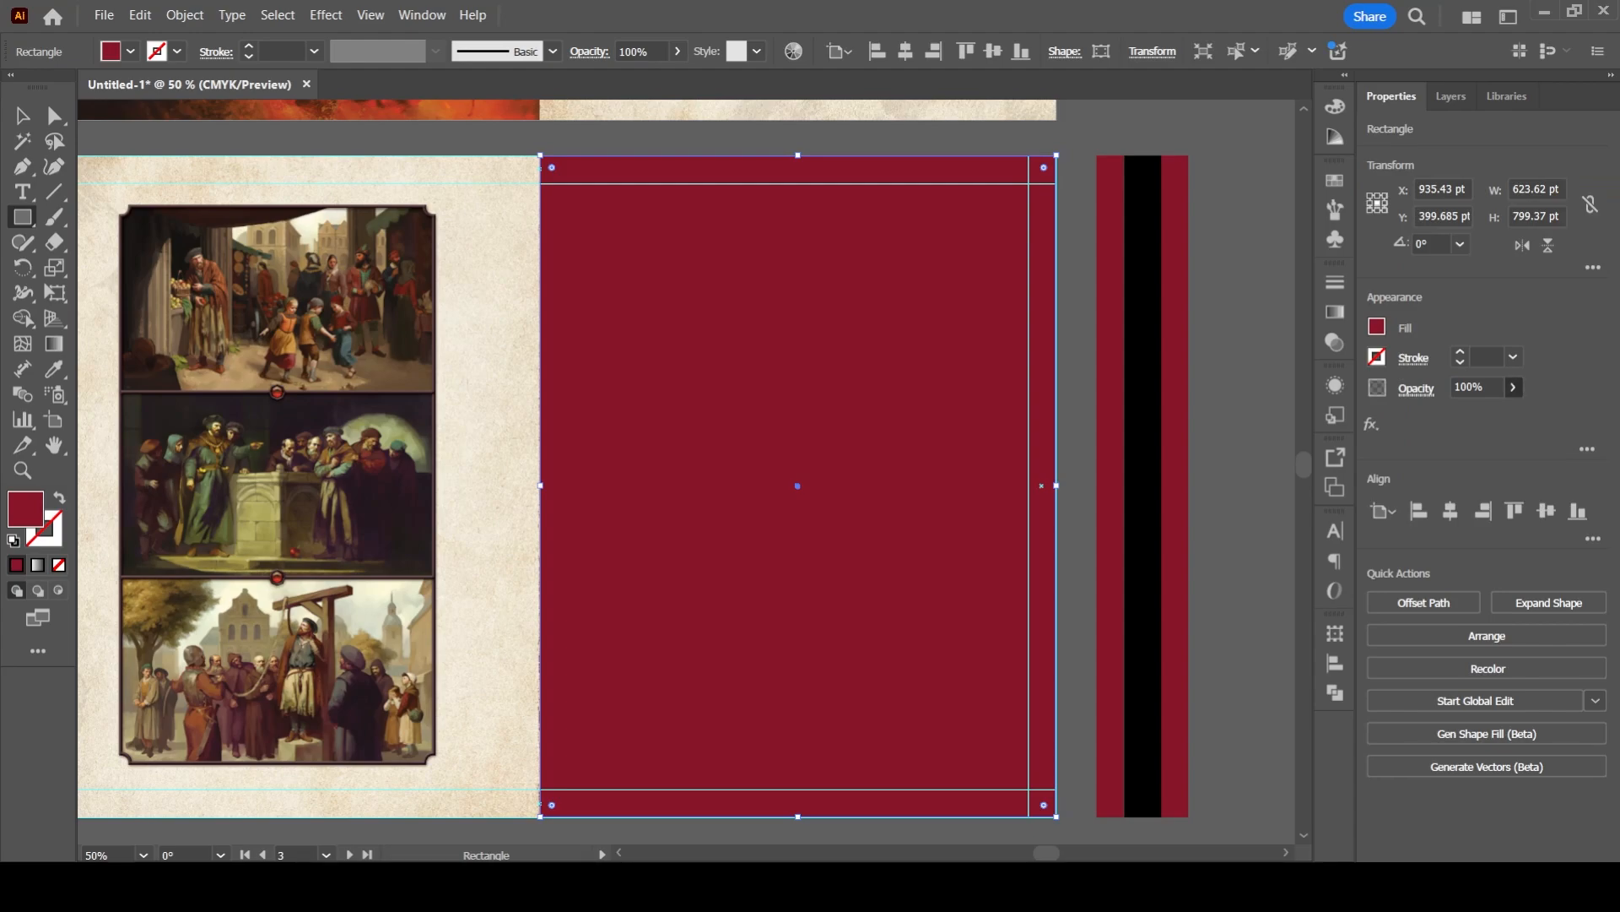
pyautogui.write('35')
pyautogui.press('Return')
pyautogui.write('46')
pyautogui.press('Return')
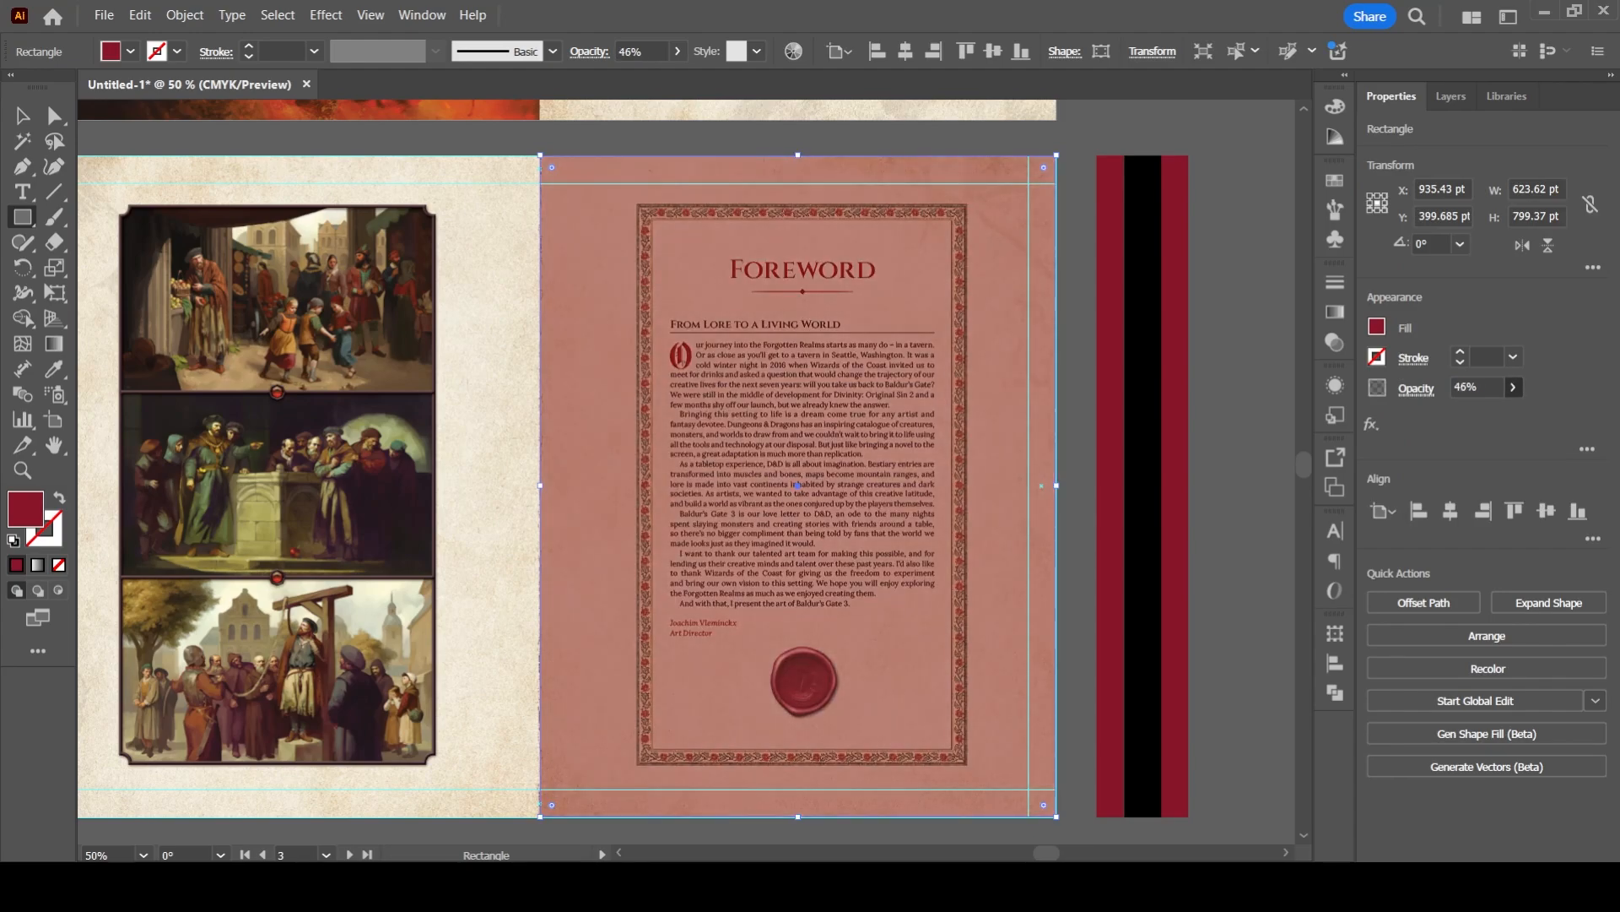
# - Place a copy of a dark red strip on the foreword page between the spine and the text frame
pyautogui.click(23, 116)
pyautogui.click(1238, 422)
pyautogui.moveTo(1238, 422); pyautogui.dragTo(1269, 444)
pyautogui.moveTo(1072, 508); pyautogui.dragTo(985, 507)
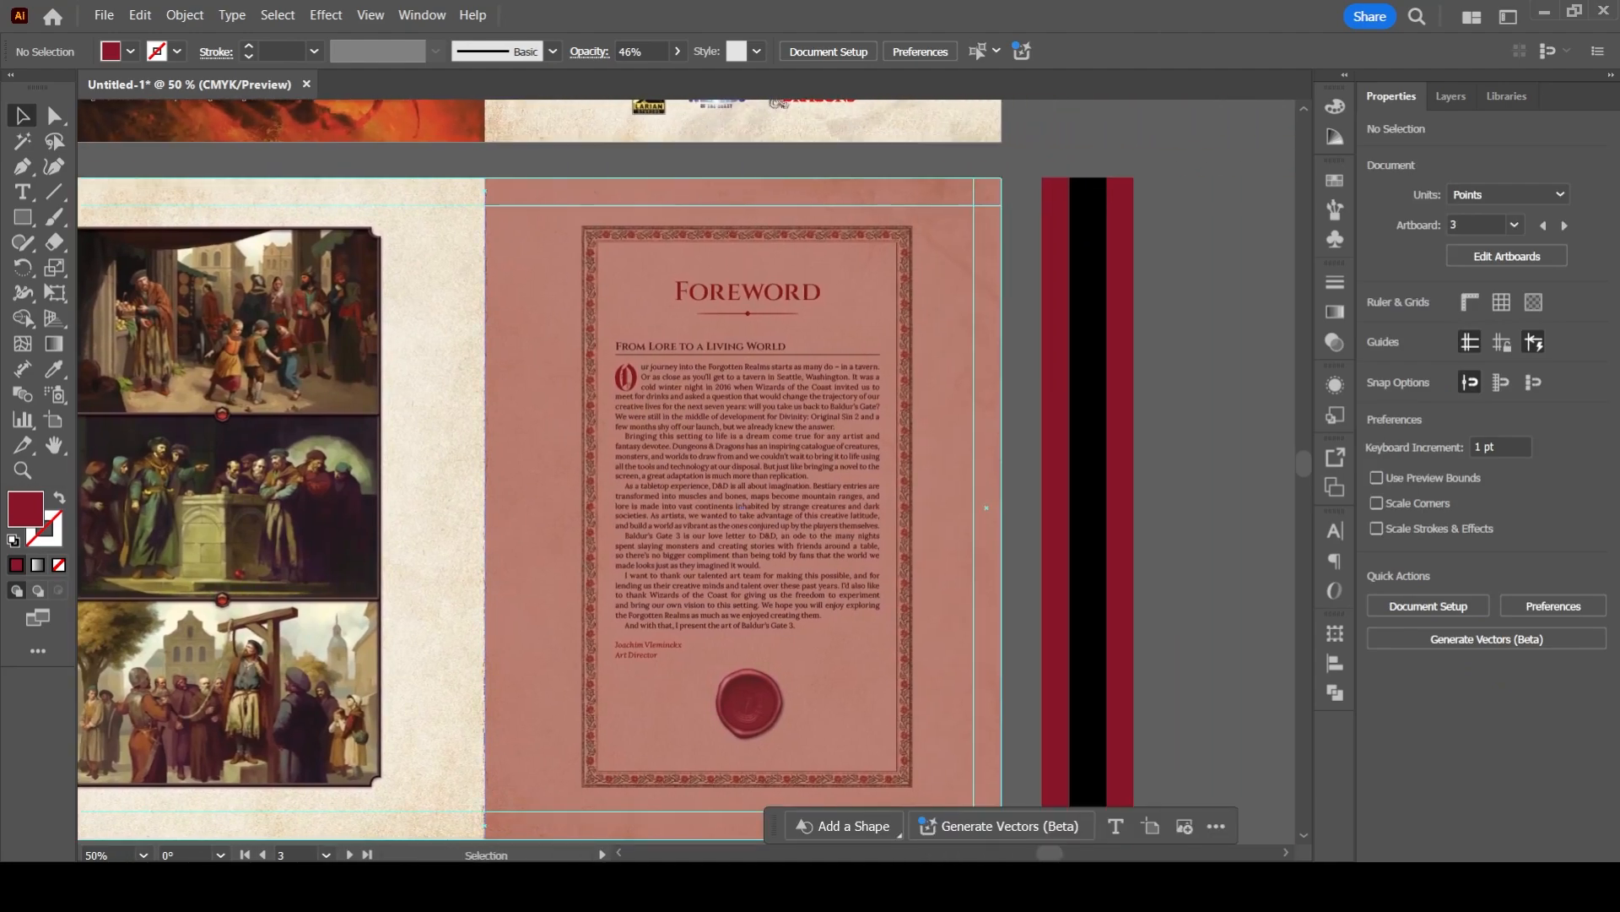
pyautogui.moveTo(1002, 391); pyautogui.dragTo(681, 365)
pyautogui.hotkey('ctrl', 'z')
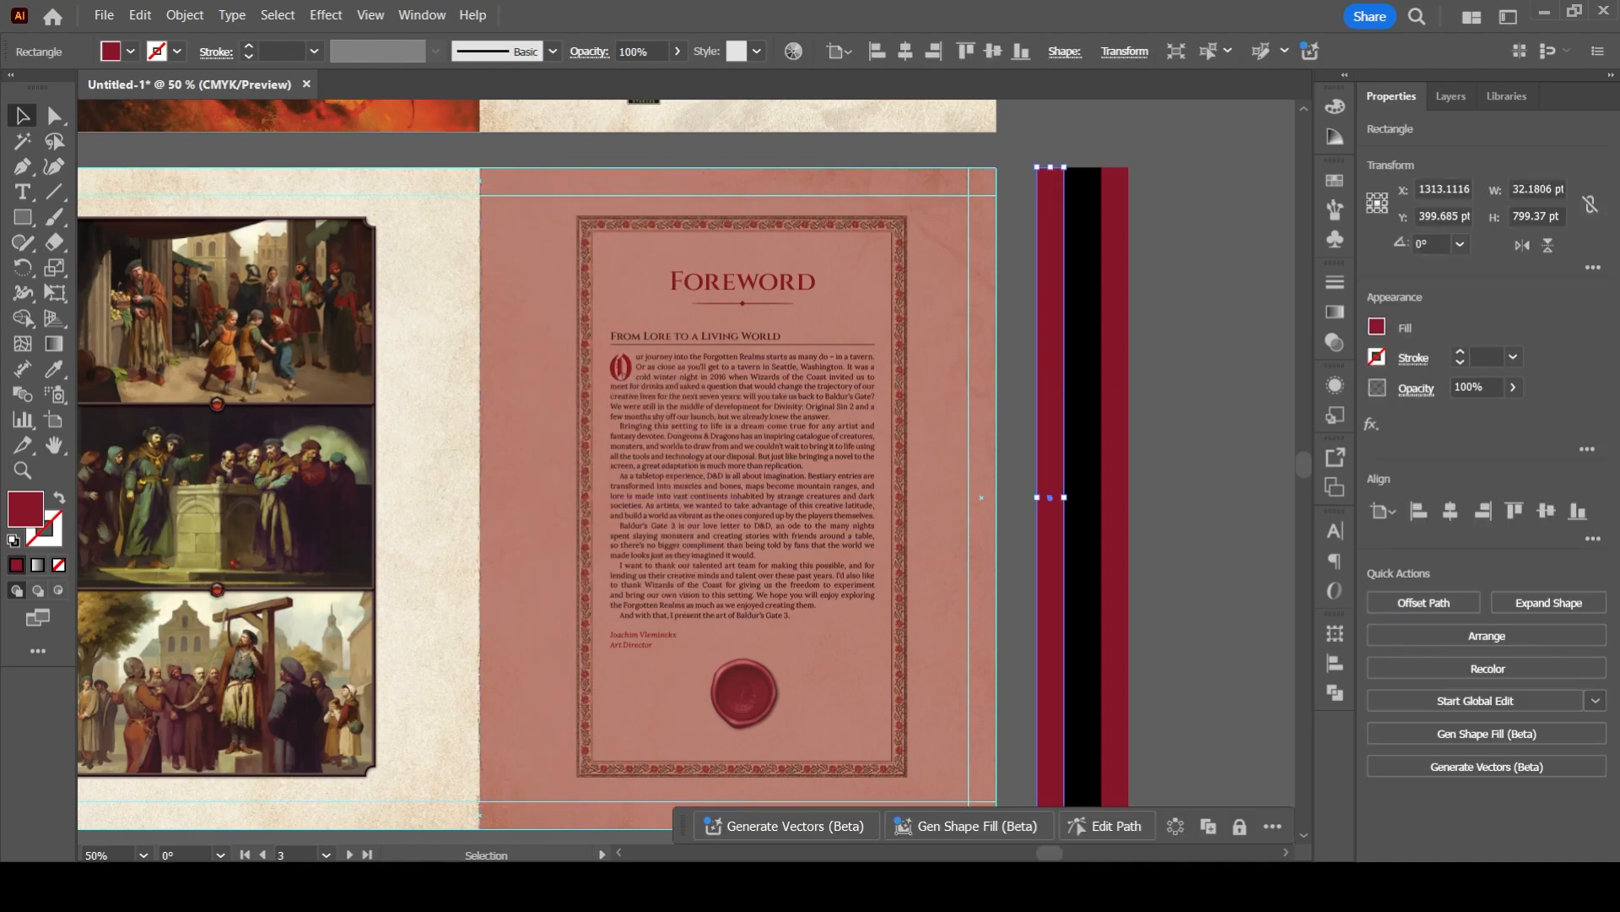
pyautogui.moveTo(1055, 414); pyautogui.dragTo(544, 364)
pyautogui.hotkey('ctrl', 'z')
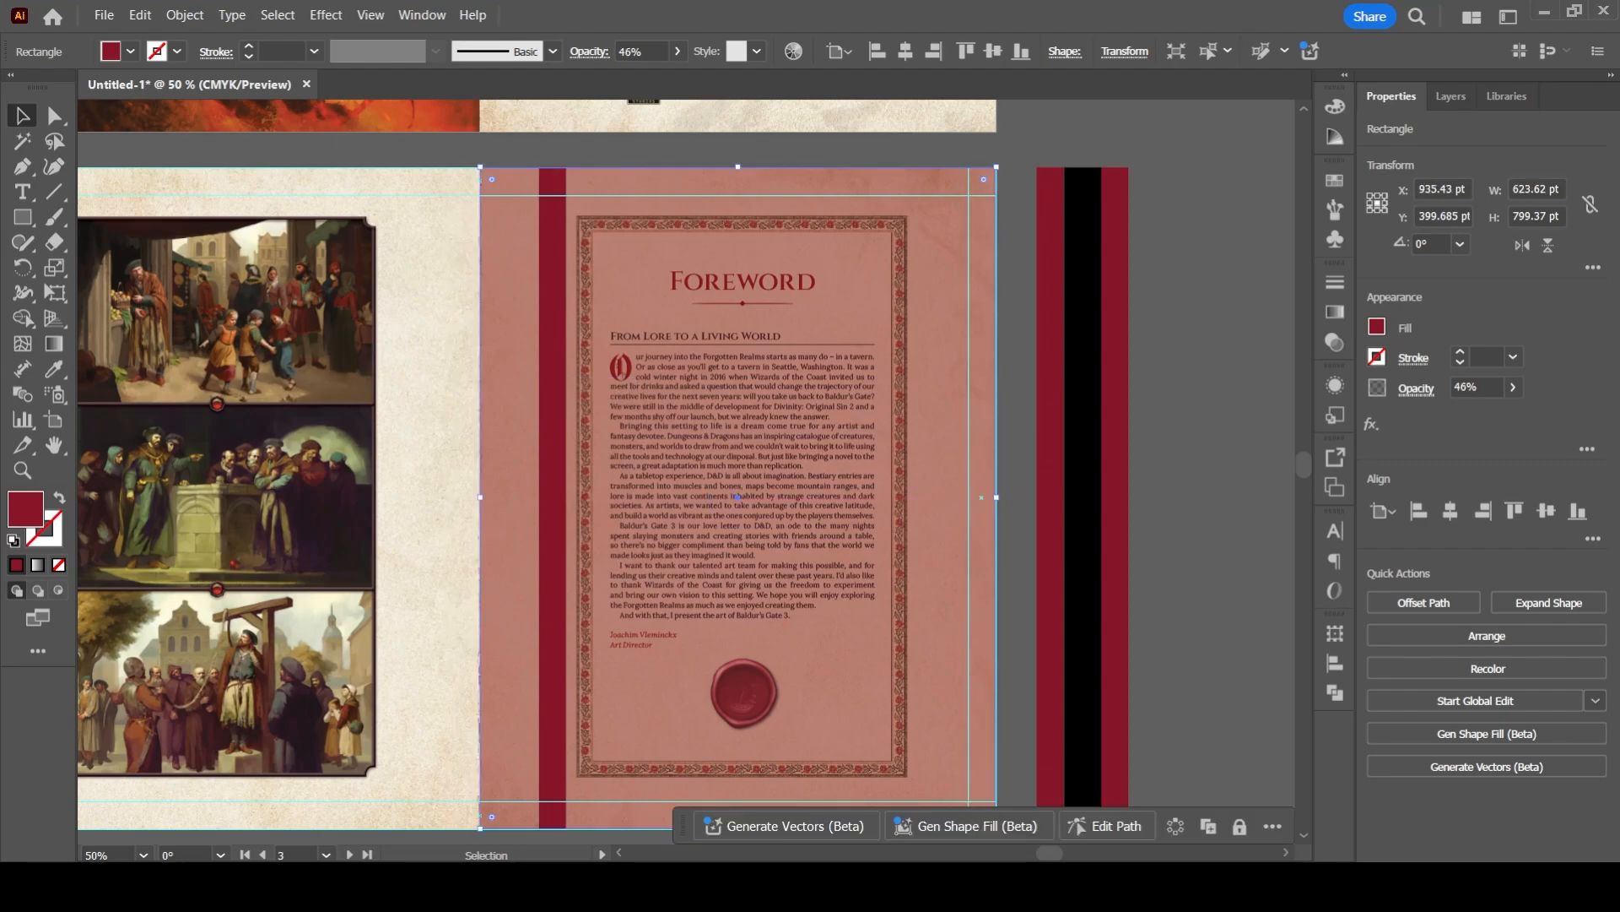
pyautogui.click(738, 195)
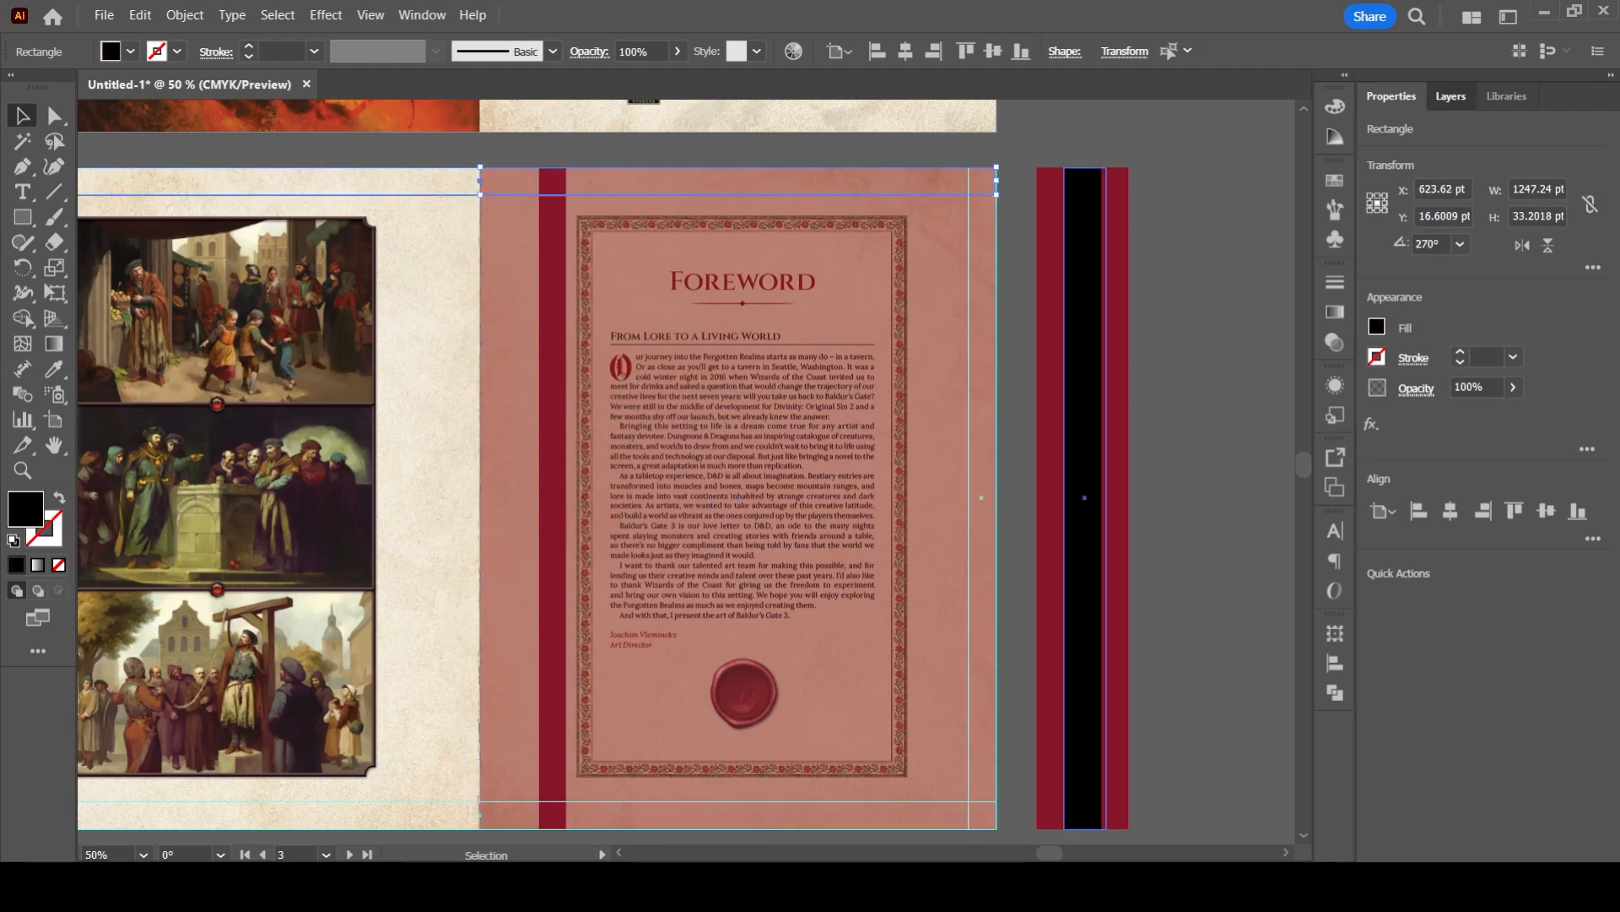
pyautogui.click(1451, 96)
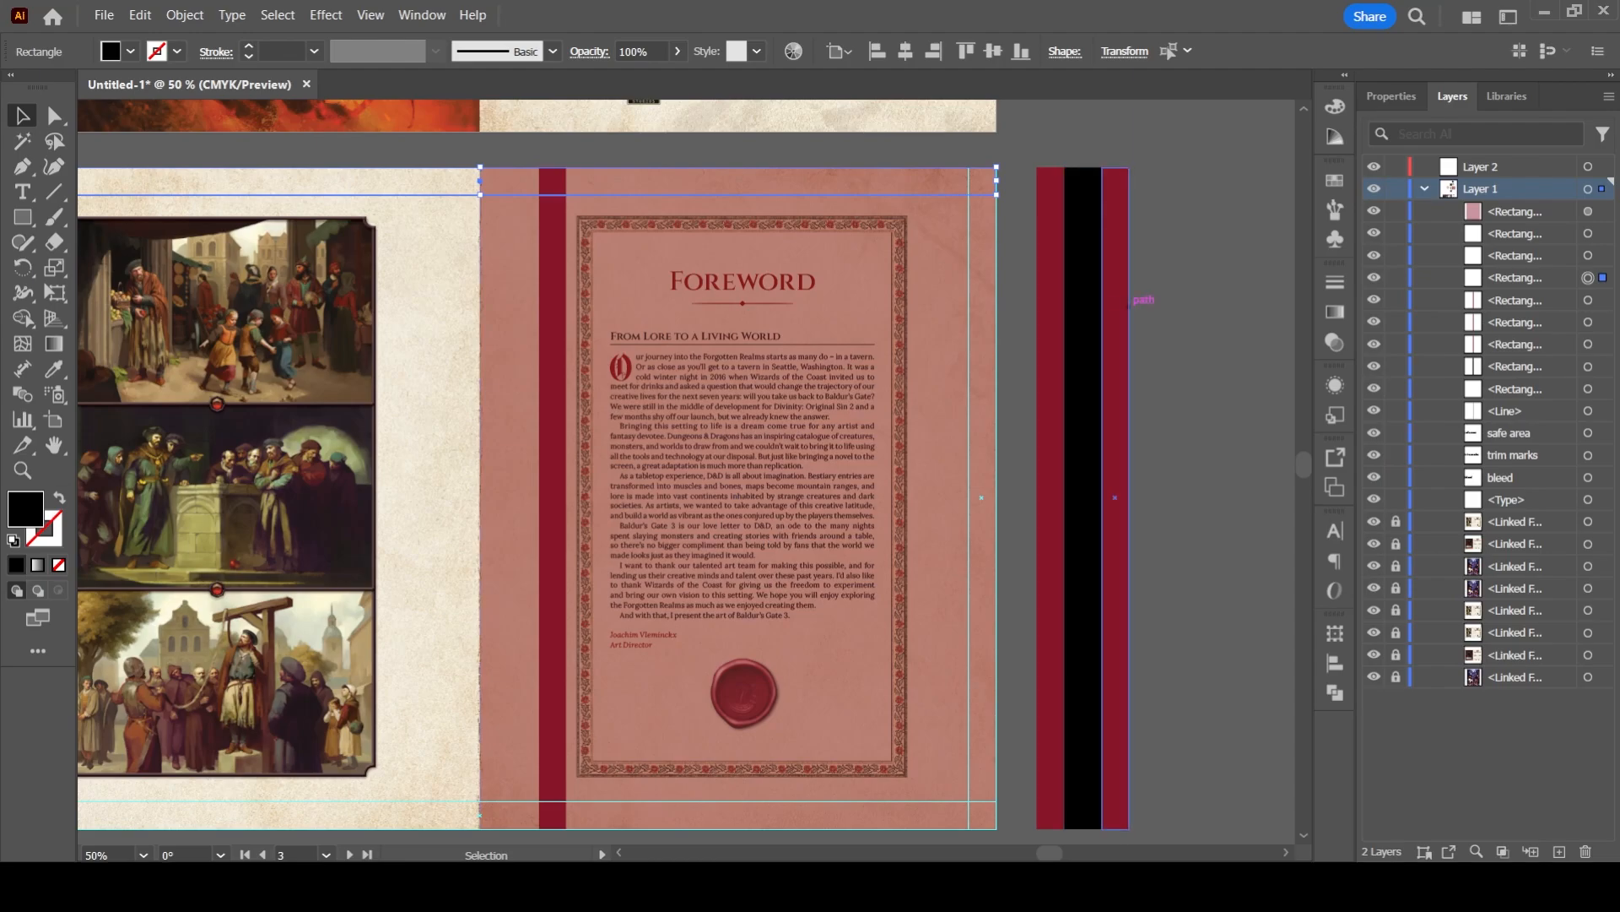
pyautogui.click(1052, 309)
pyautogui.click(553, 315)
pyautogui.moveTo(582, 319)
pyautogui.mouseDown()
pyautogui.moveTo(547, 319)
pyautogui.moveTo(560, 324)
pyautogui.mouseUp()
pyautogui.hotkey('ctrl', 'z')
pyautogui.hotkey('ctrl', 'z')
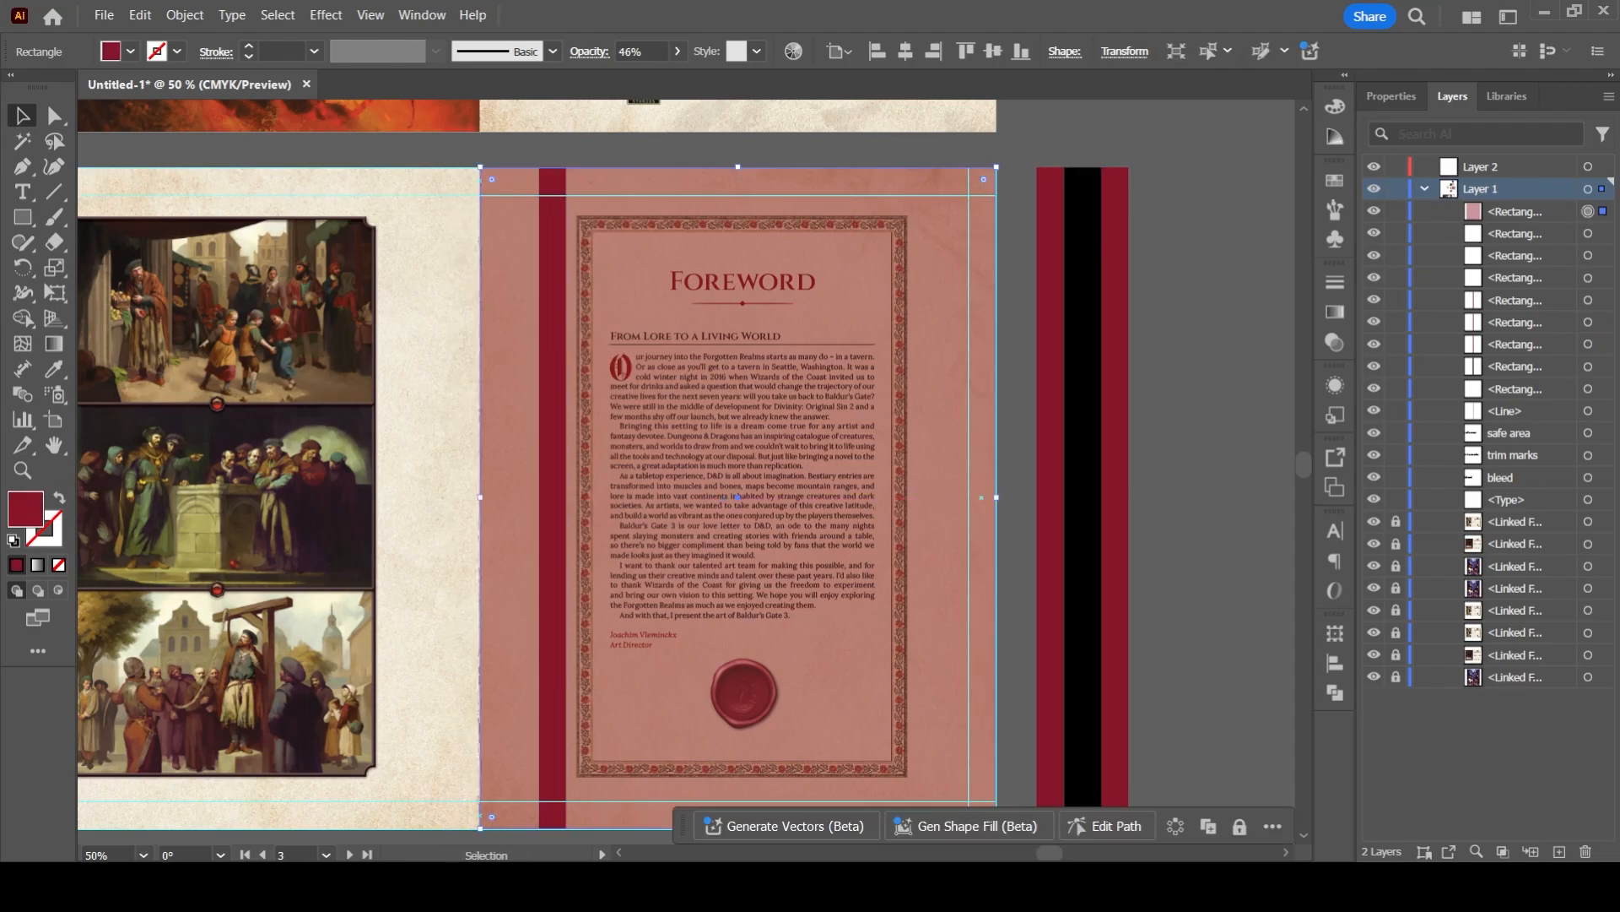
# - Move the translucent red page overlay to a locked Layer 2, and shift the loose red strip against the foreword page's spine edge
pyautogui.moveTo(1603, 211); pyautogui.dragTo(1602, 167)
pyautogui.click(1396, 167)
pyautogui.moveTo(539, 294); pyautogui.dragTo(574, 297)
pyautogui.click(591, 313)
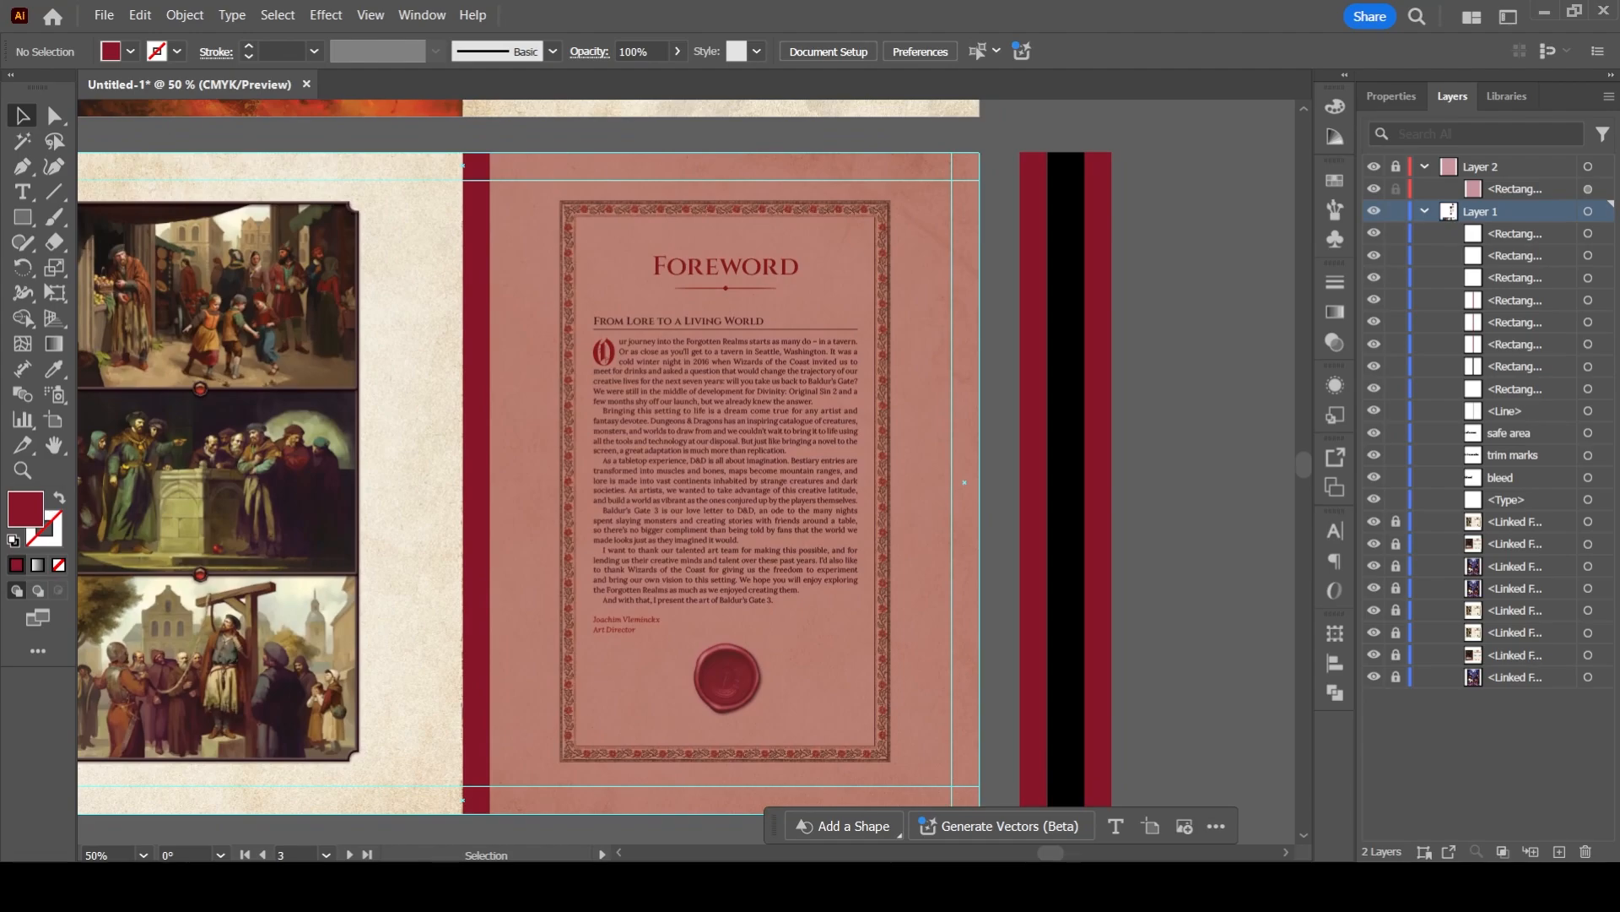
# - Convert the dark red strip along the foreword page's spine edge into a guide
pyautogui.click(477, 287)
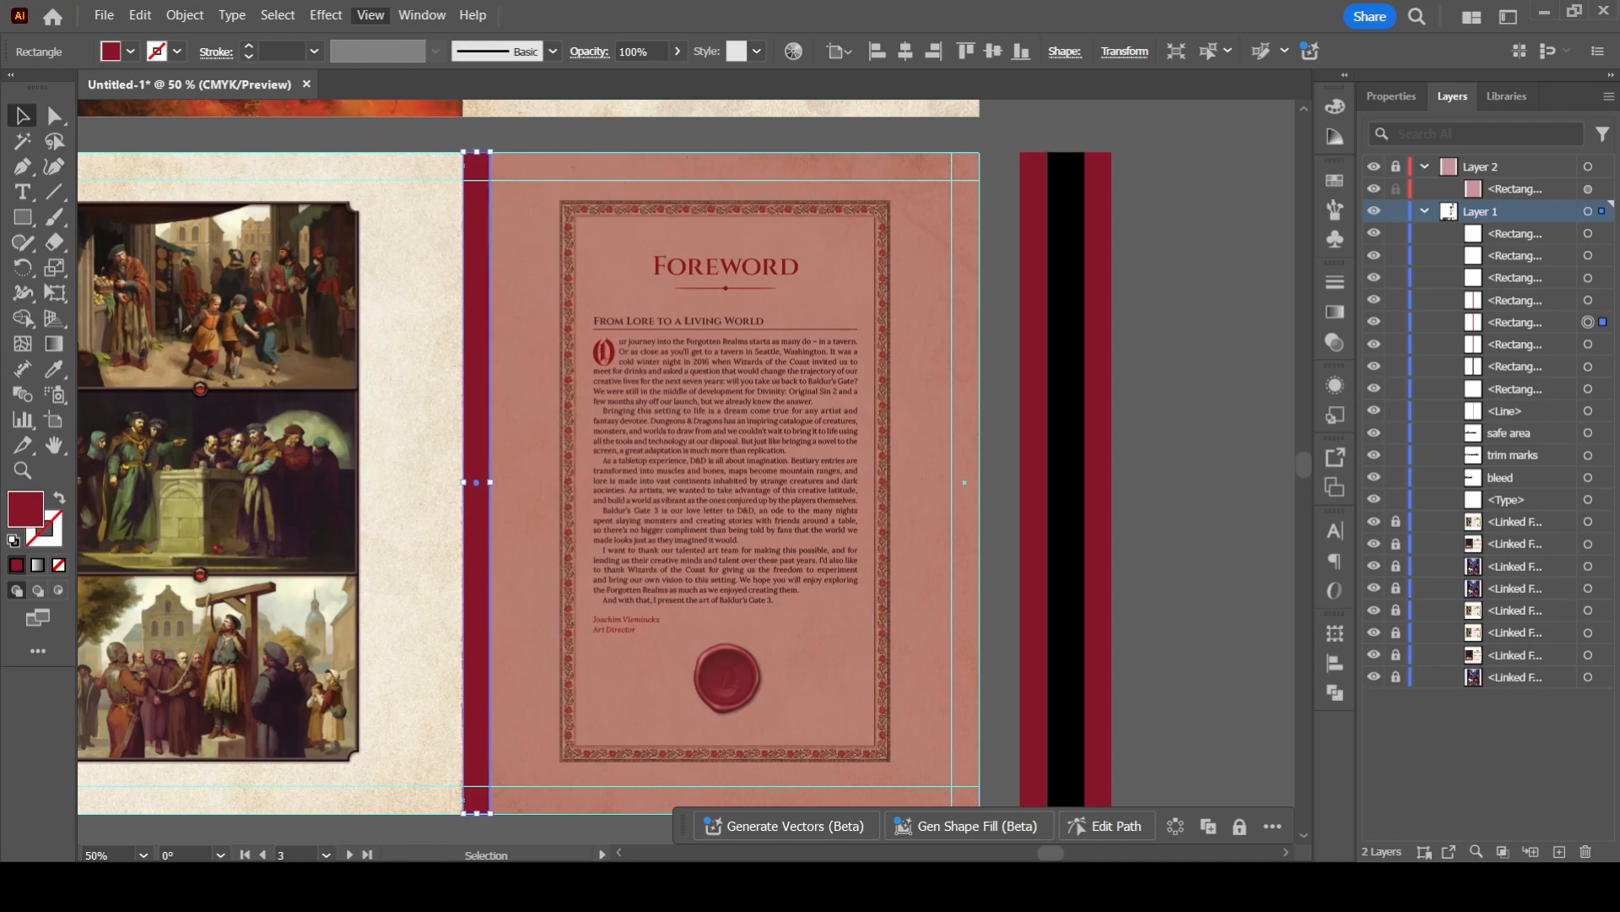
pyautogui.hotkey('ctrl', '5')
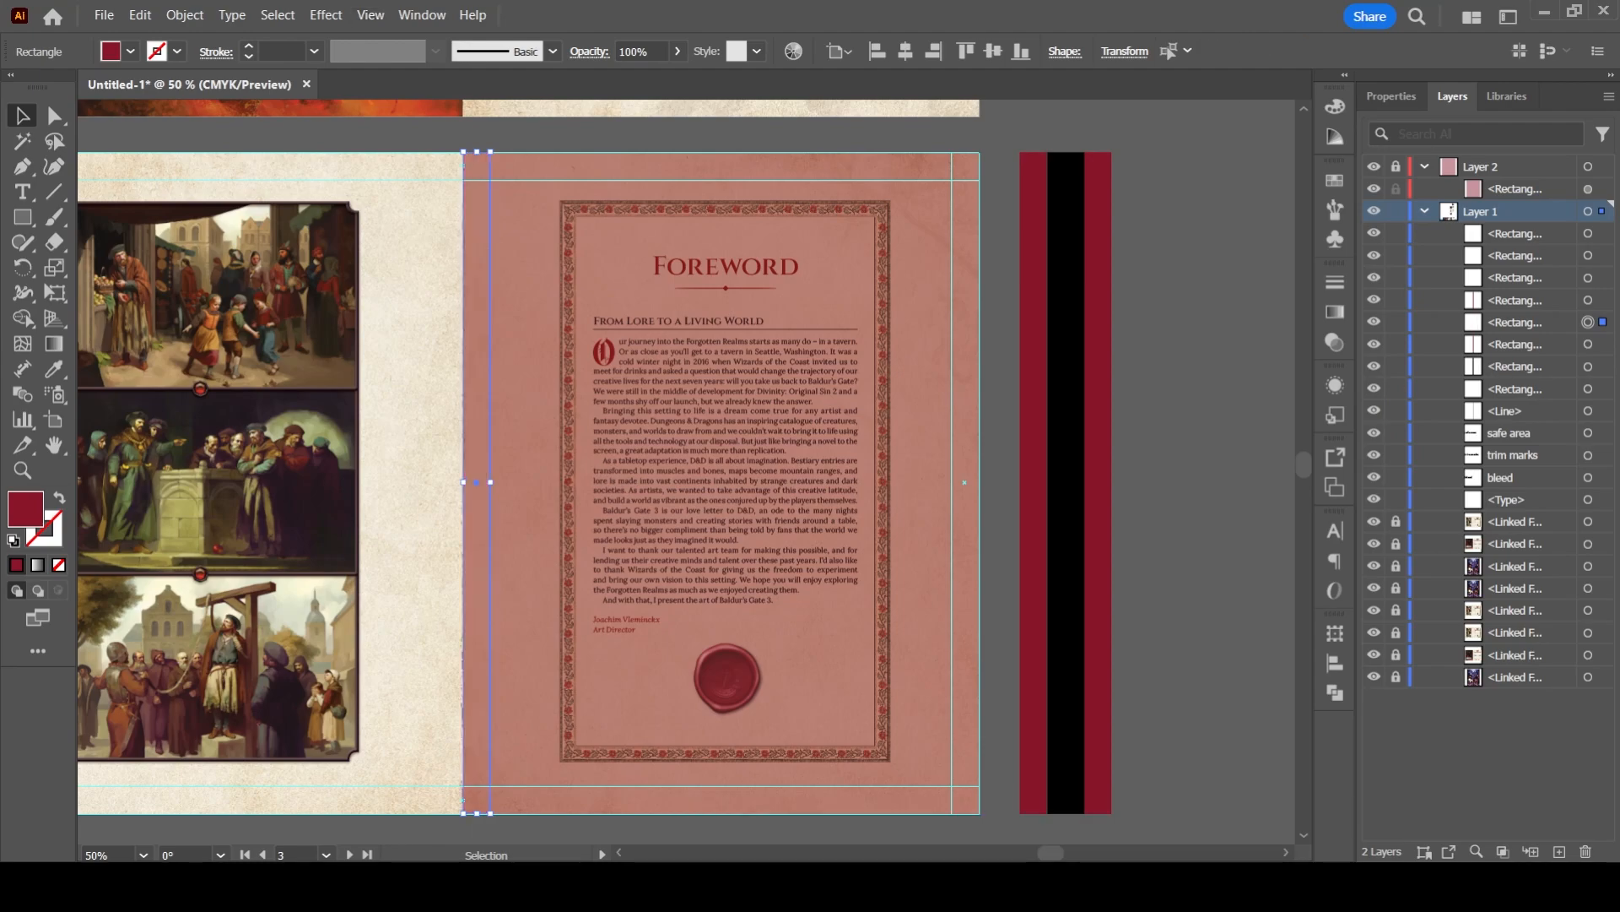
pyautogui.hotkey('ctrl', 'shift', 'a')
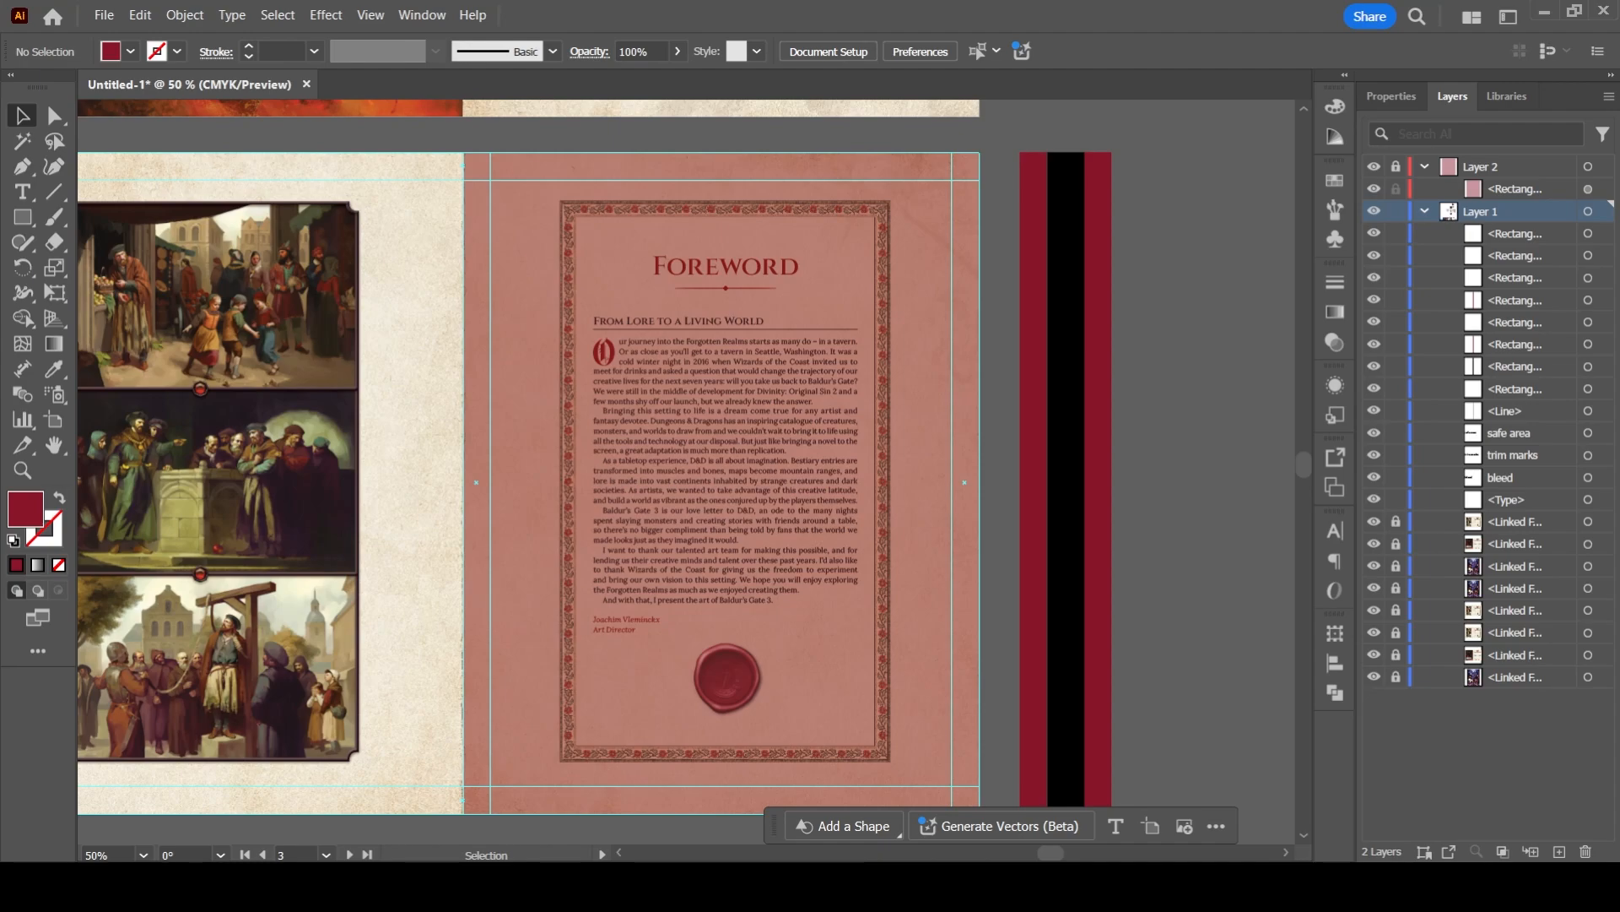
# - Draw a blue-filled rectangle that covers the foreword's decorative text frame
pyautogui.press('m')
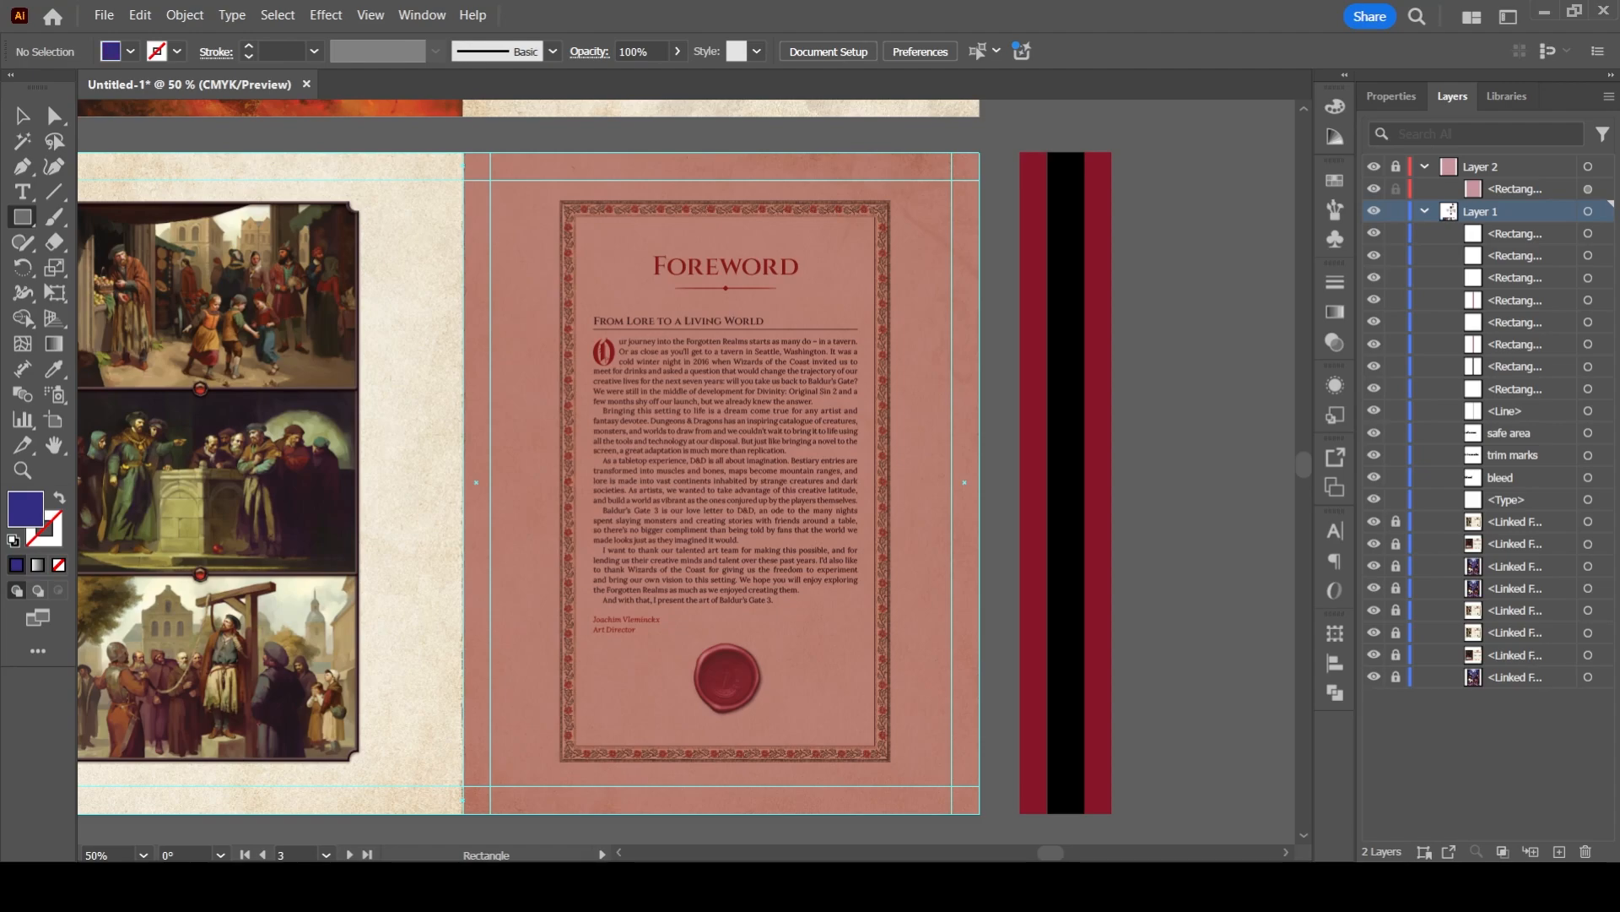
pyautogui.moveTo(560, 199); pyautogui.dragTo(892, 762)
pyautogui.press('v')
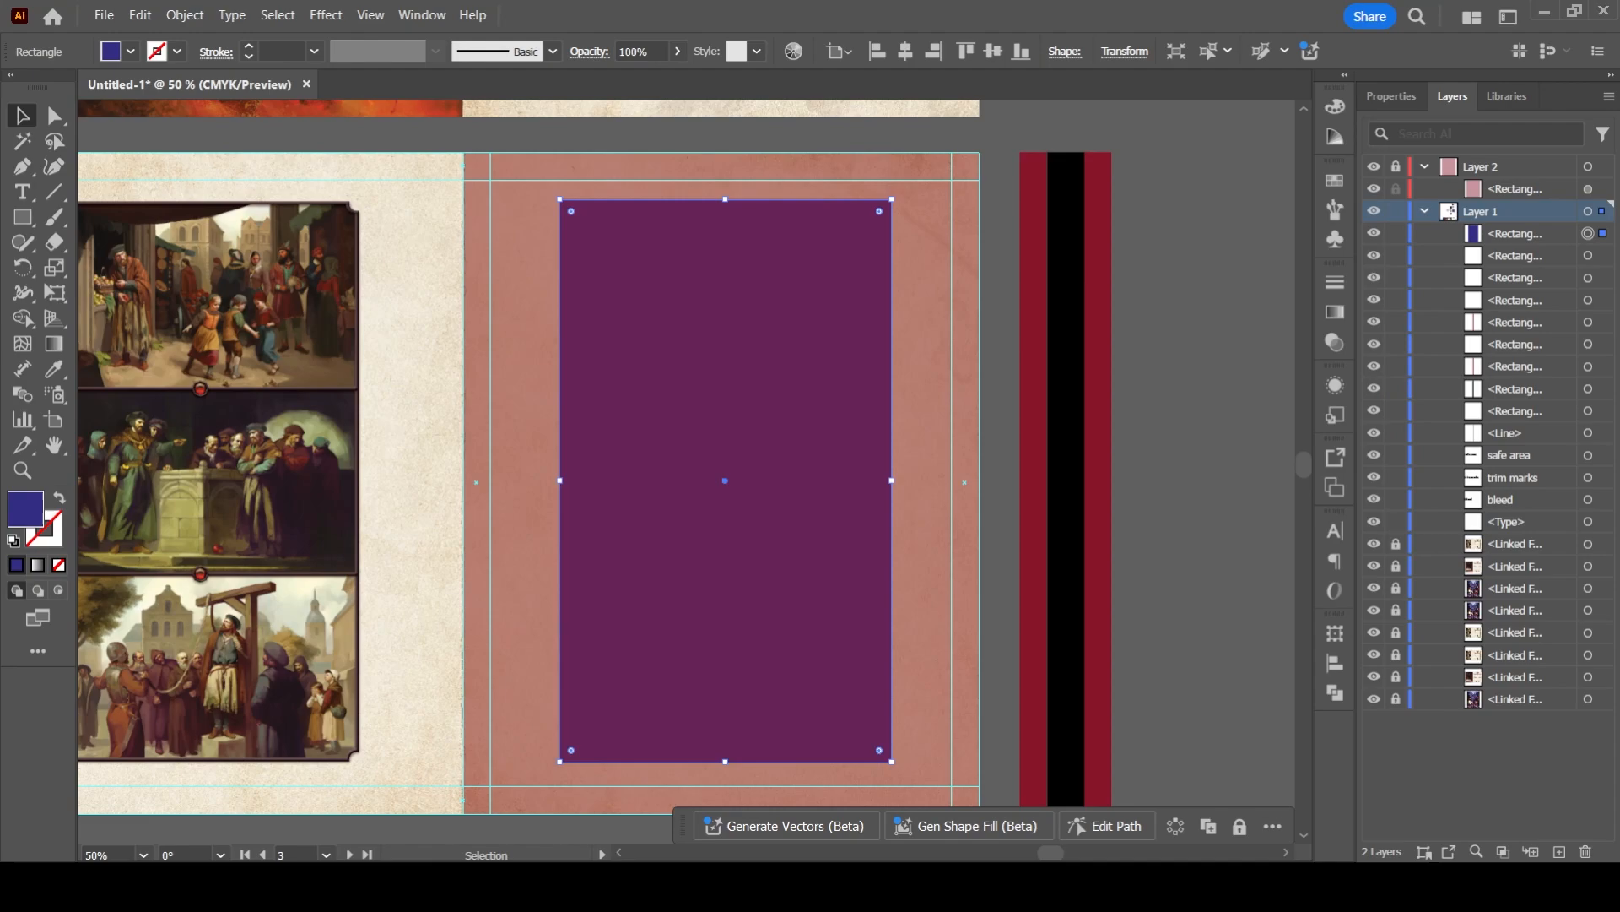
# - Draw a green-filled rectangle of about 558 by 733 pt across the area inside the foreword page's margin guides
pyautogui.press('m')
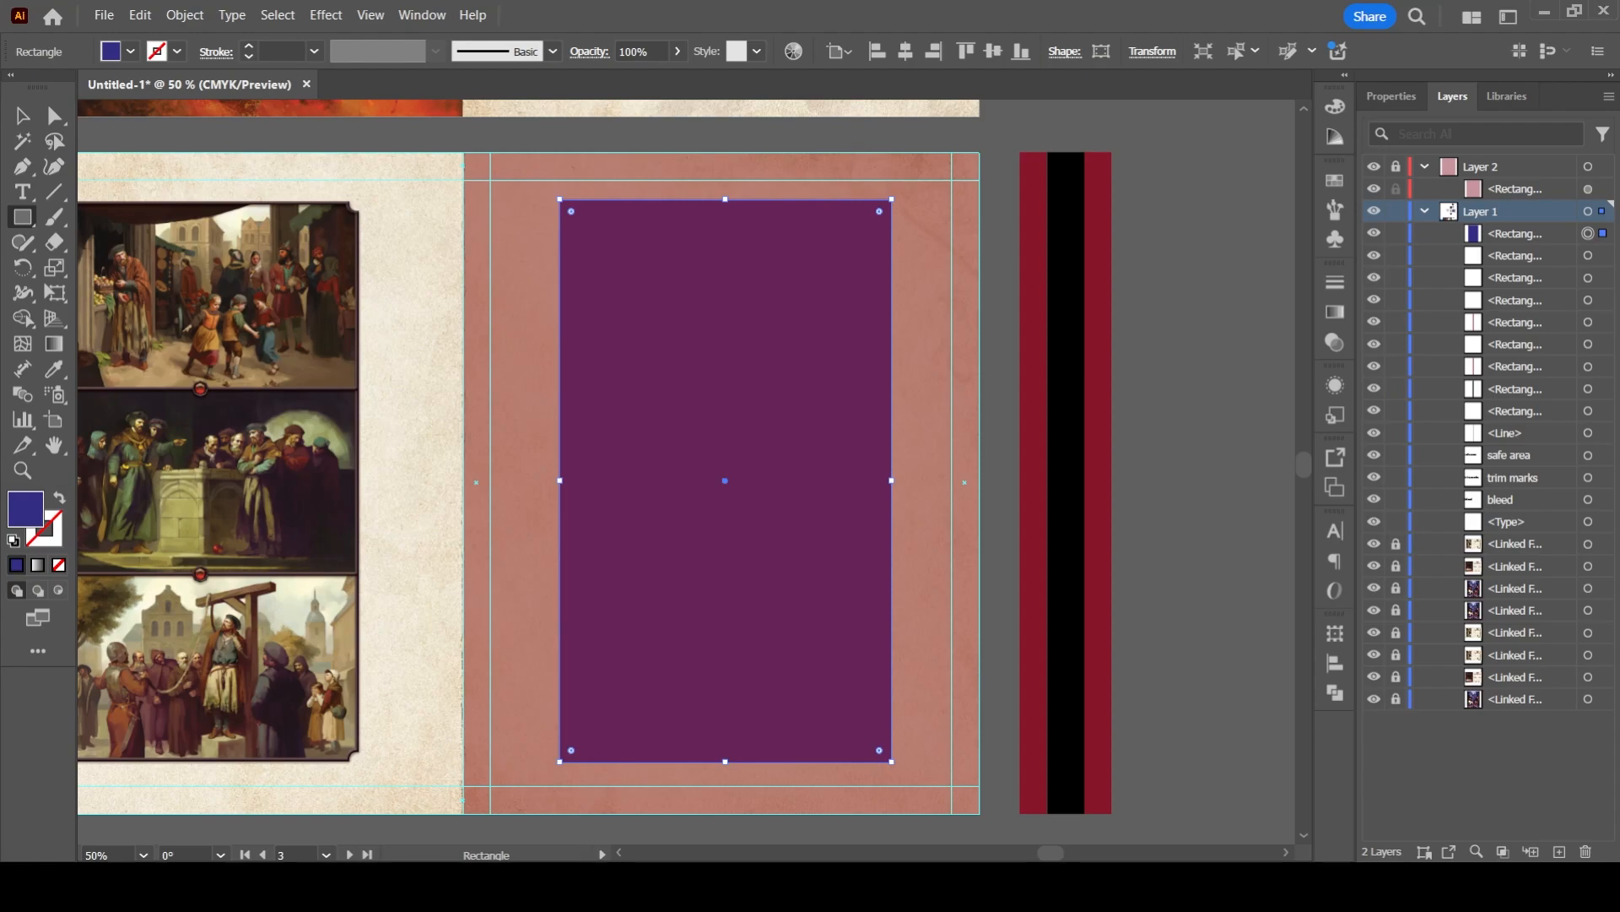
pyautogui.press('Return')
pyautogui.press('Escape')
pyautogui.moveTo(490, 180); pyautogui.dragTo(952, 786)
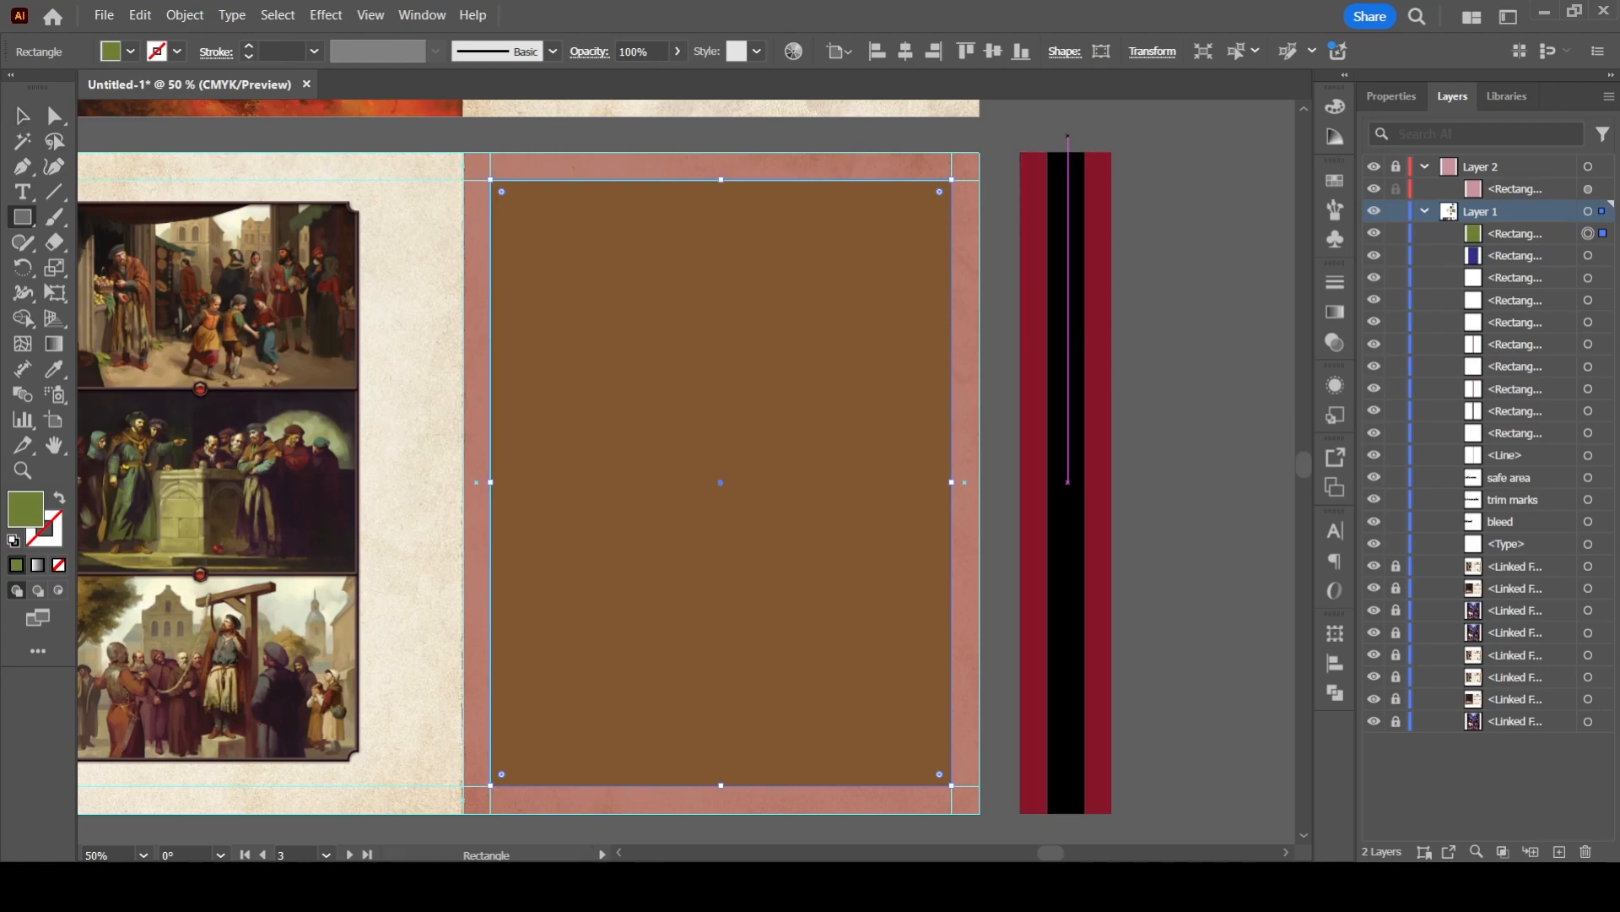
# - Bring the blue rectangle in front of the green one and centre it horizontally on the green rectangle
pyautogui.moveTo(1514, 256); pyautogui.dragTo(1514, 223)
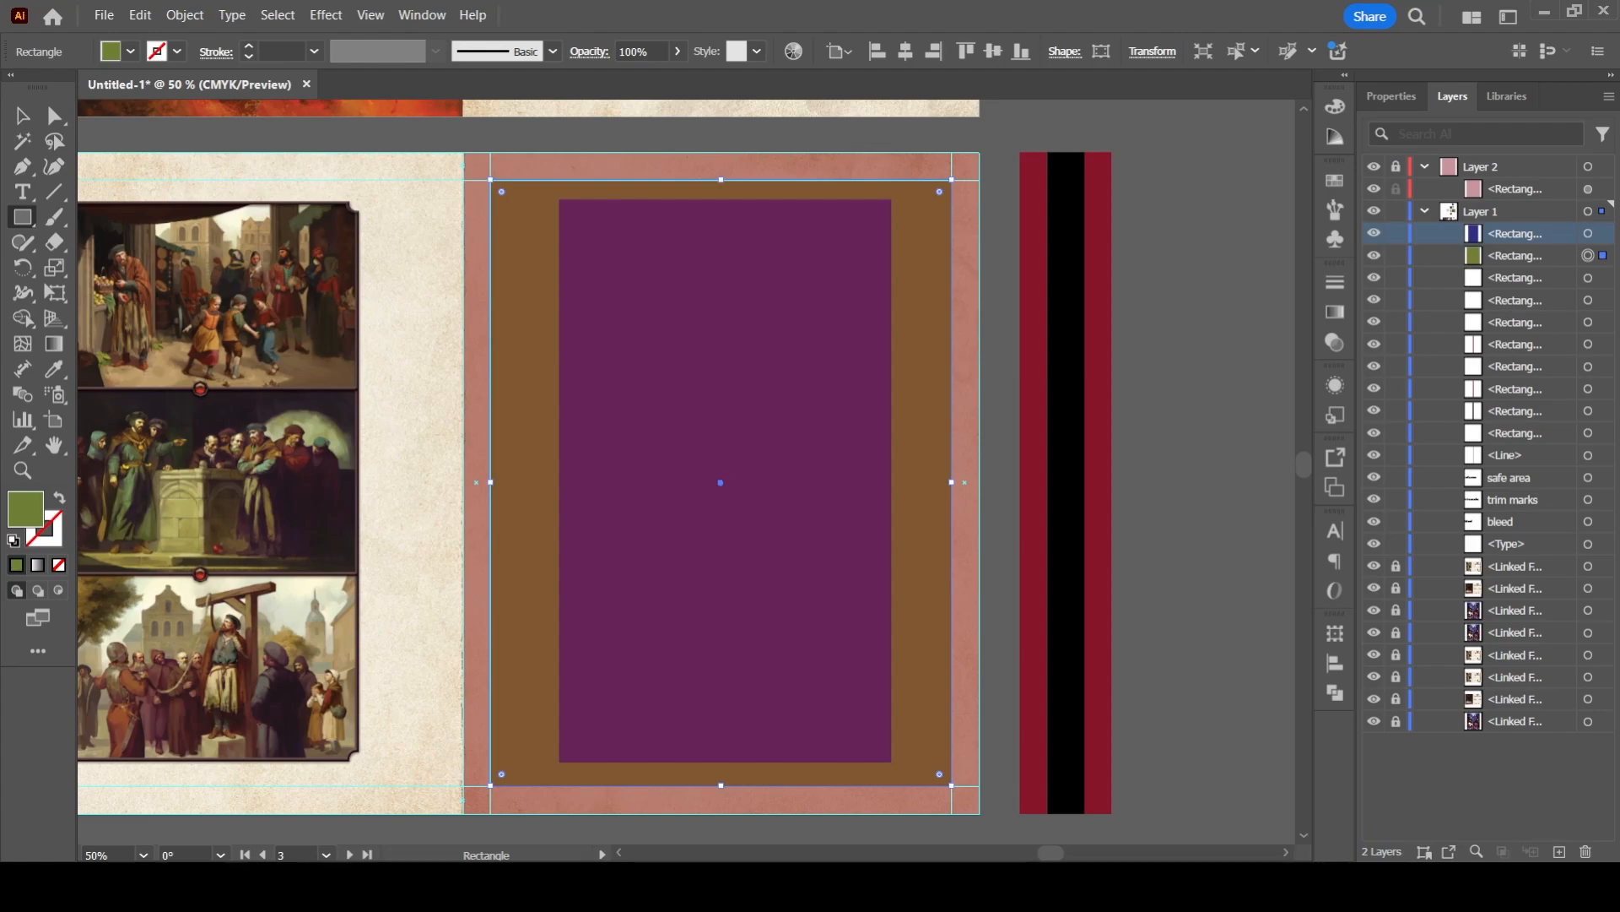
pyautogui.keyDown('shift'); pyautogui.click(1589, 234); pyautogui.keyUp('shift')
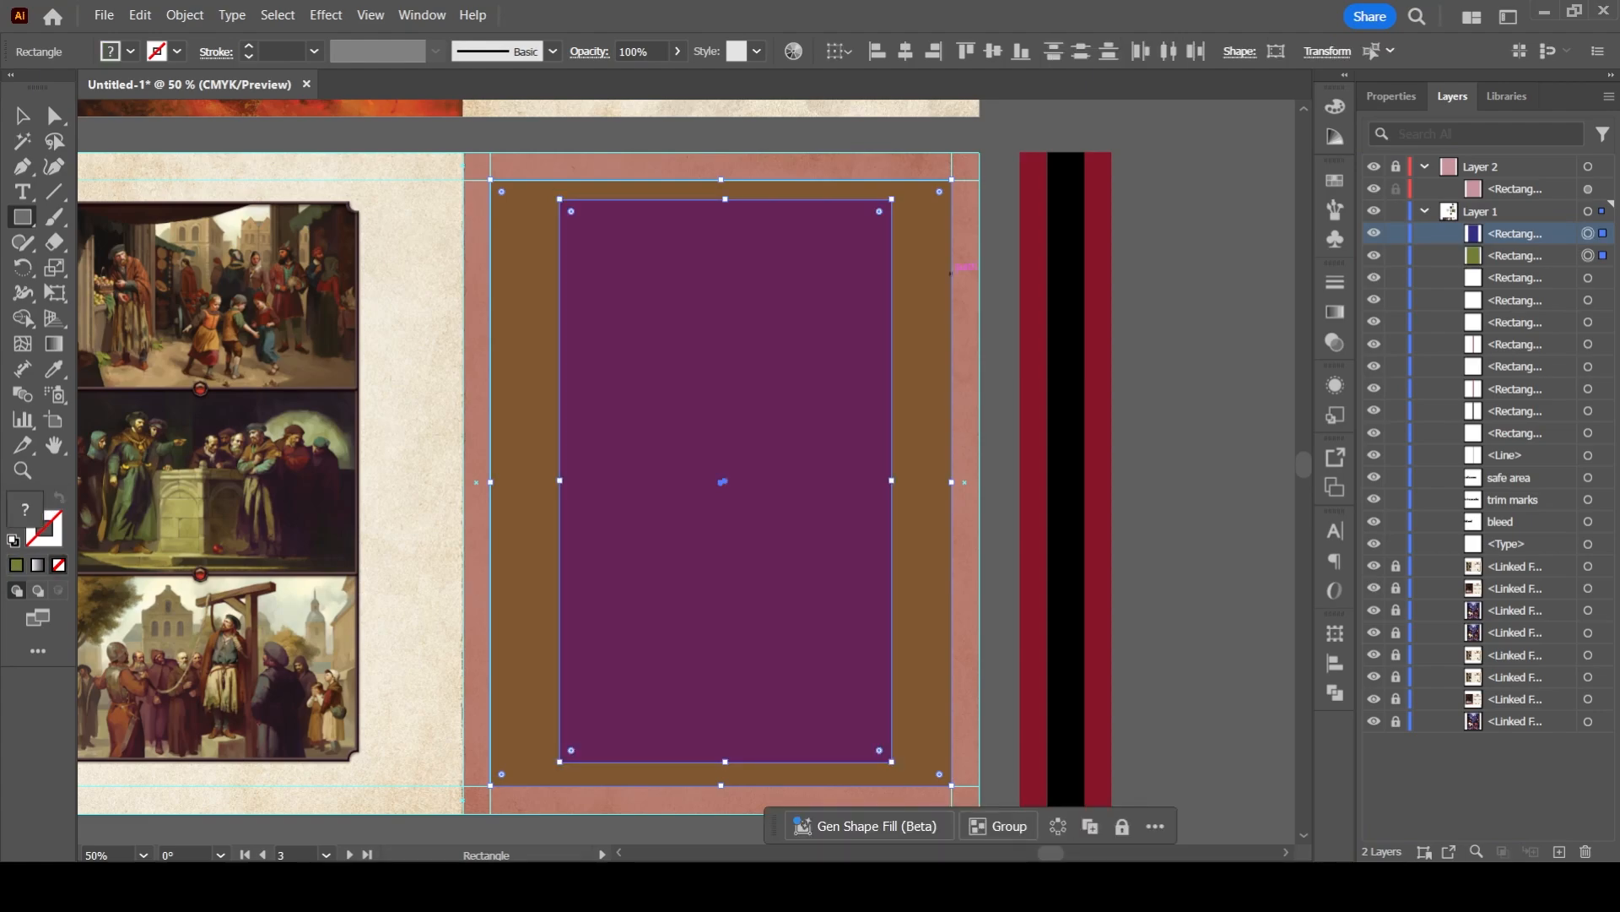
pyautogui.press('v')
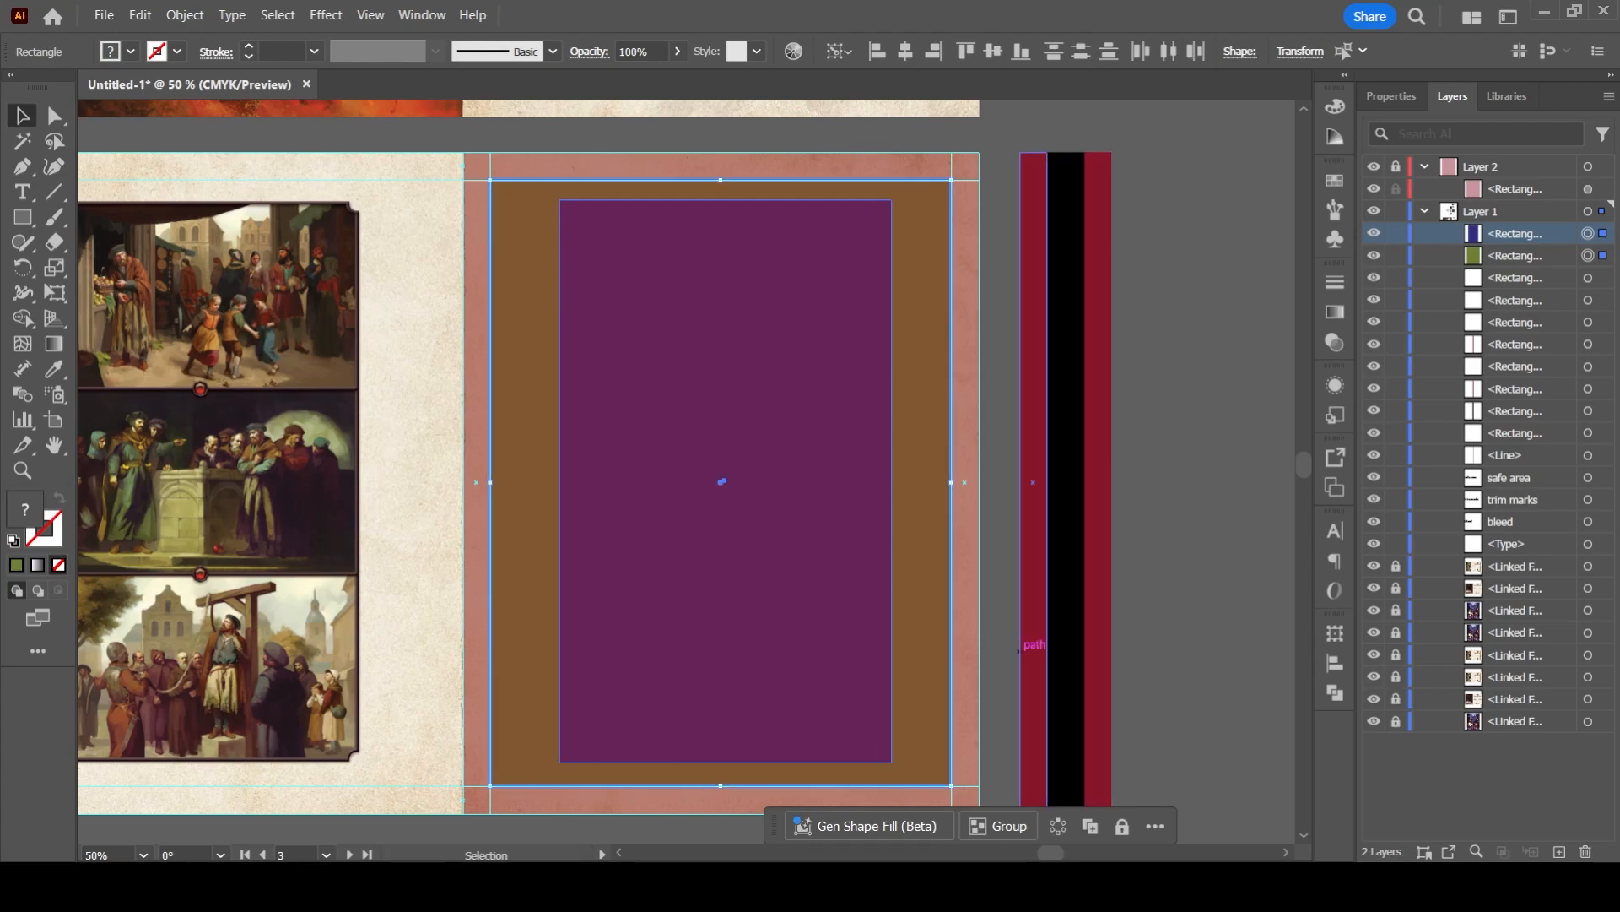
pyautogui.click(1391, 95)
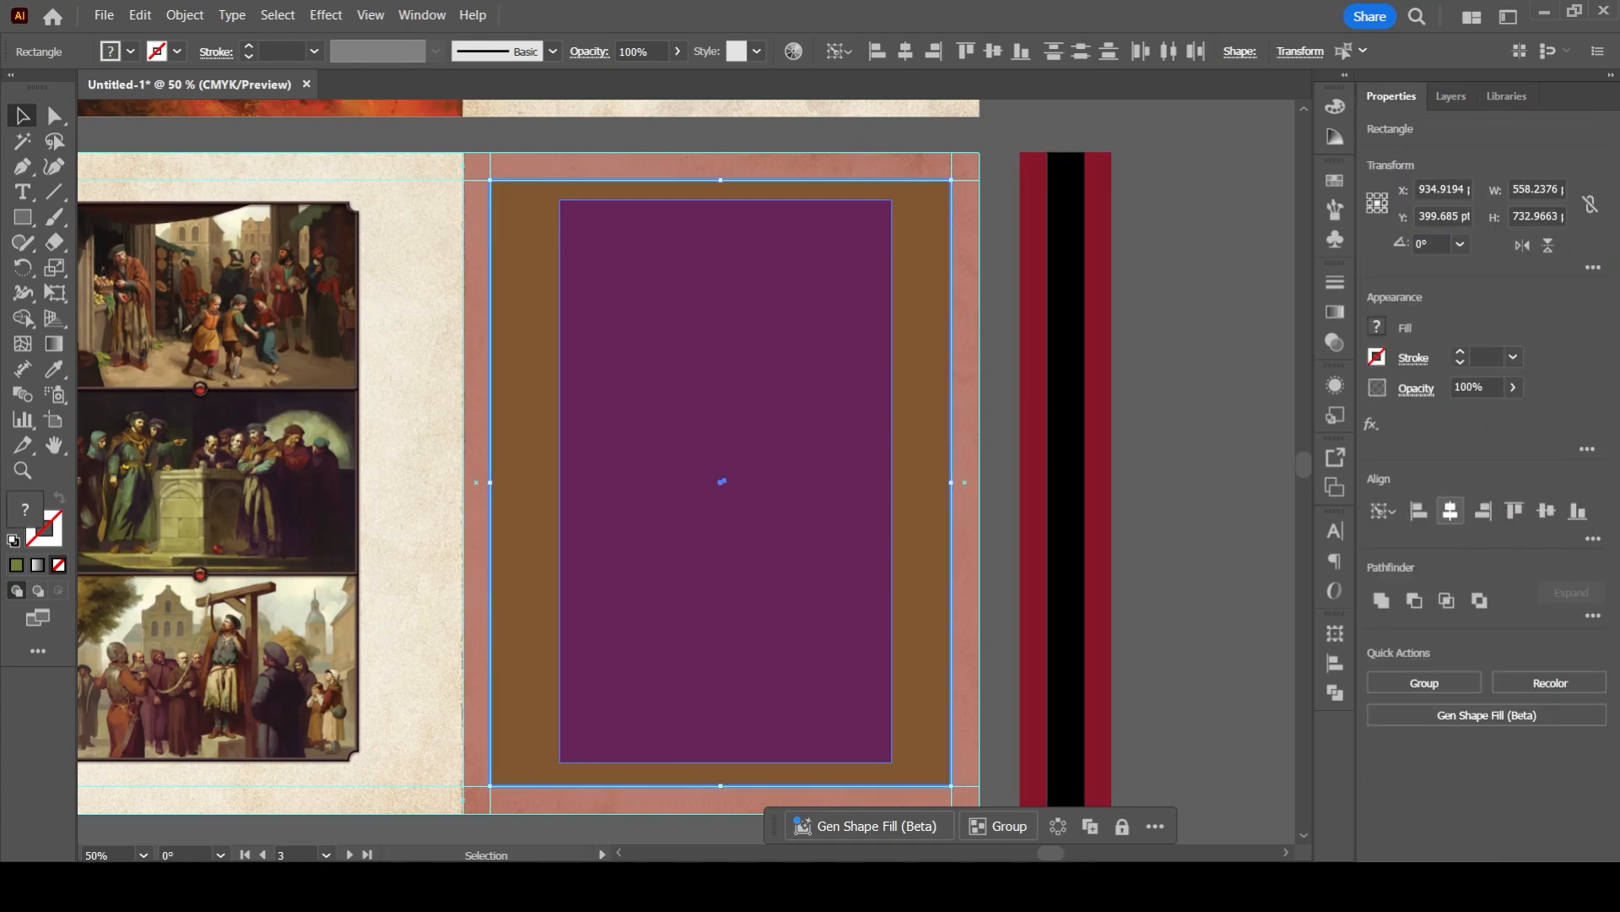
pyautogui.click(1450, 511)
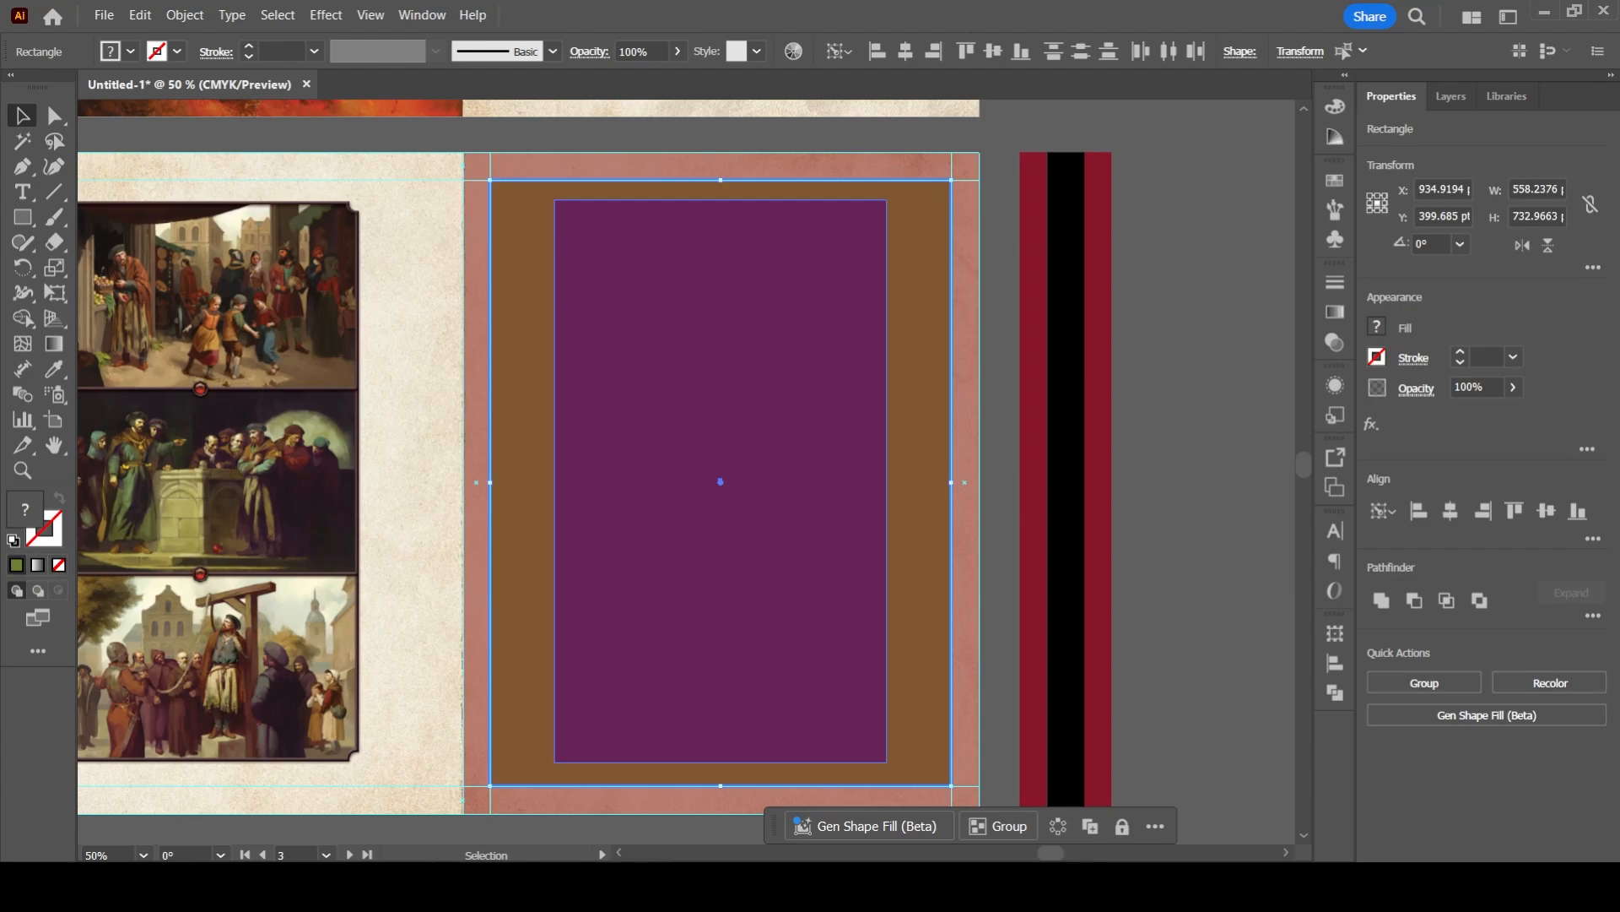
pyautogui.scroll(2, 698, 416)
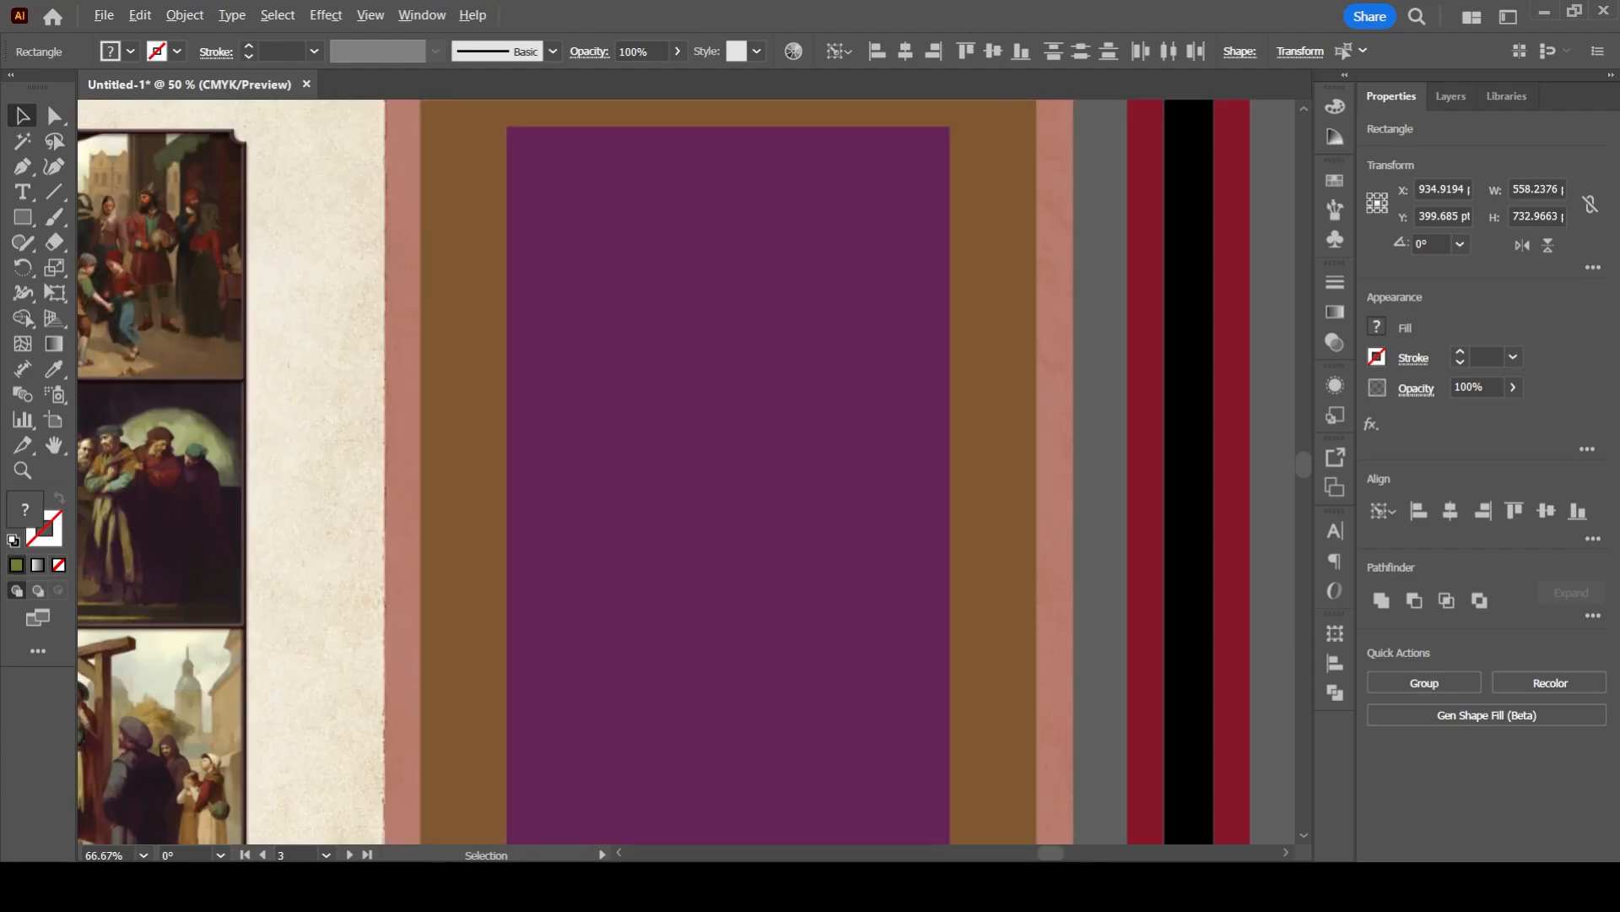
pyautogui.scroll(-1, 698, 416)
pyautogui.scroll(-2, 698, 416)
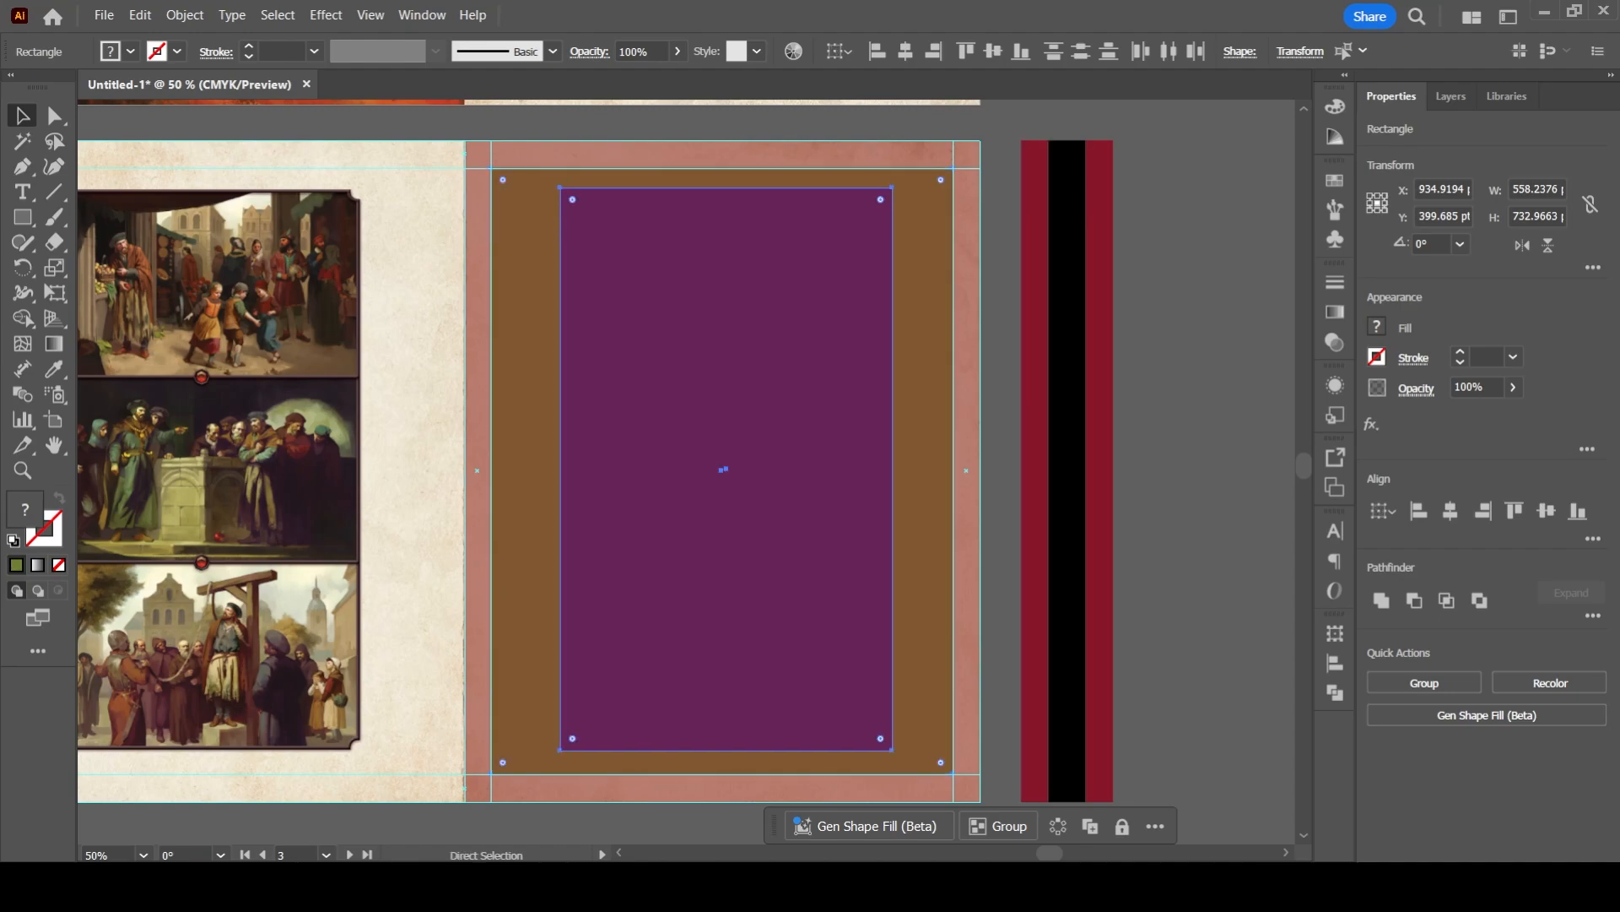
# - Undo the rectangles' horizontal alignment, their stacking change and the larger rectangle's green fill
pyautogui.hotkey('ctrl', 'z')
# - Undo both rectangles drawn over the foreword page and the spine-side margin guide
pyautogui.hotkey('ctrl', 'z')
pyautogui.hotkey('ctrl', 'z')
pyautogui.hotkey('ctrl', 'z')
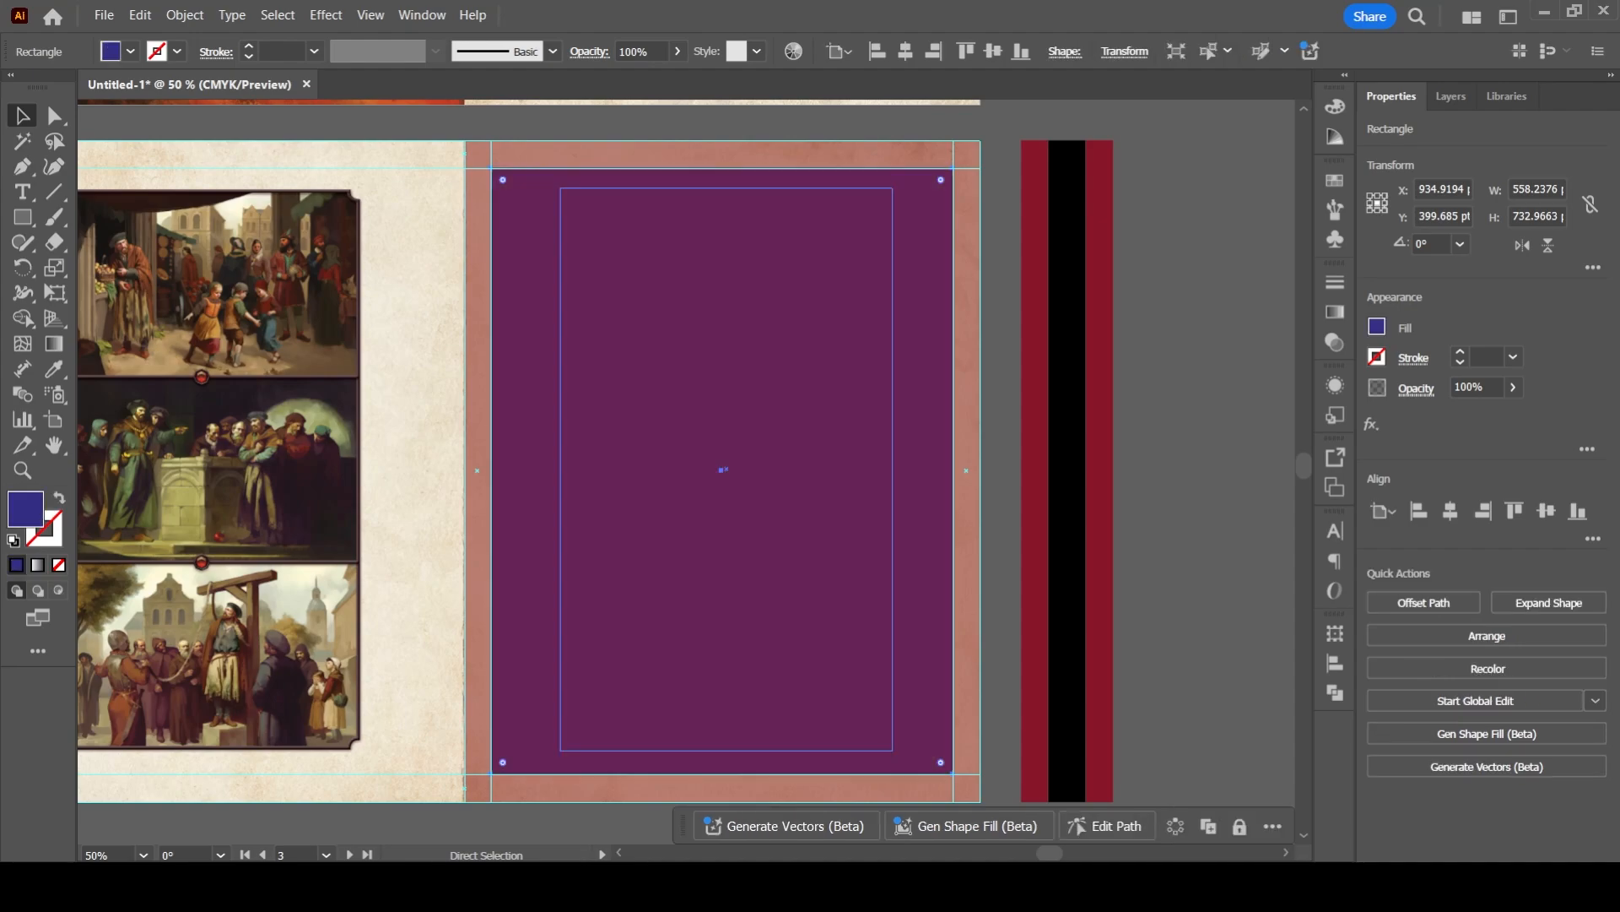
pyautogui.hotkey('ctrl', 'z')
pyautogui.hotkey('ctrl', 'z')
pyautogui.hotkey('ctrl', 'z')
pyautogui.hotkey('ctrl', 'z')
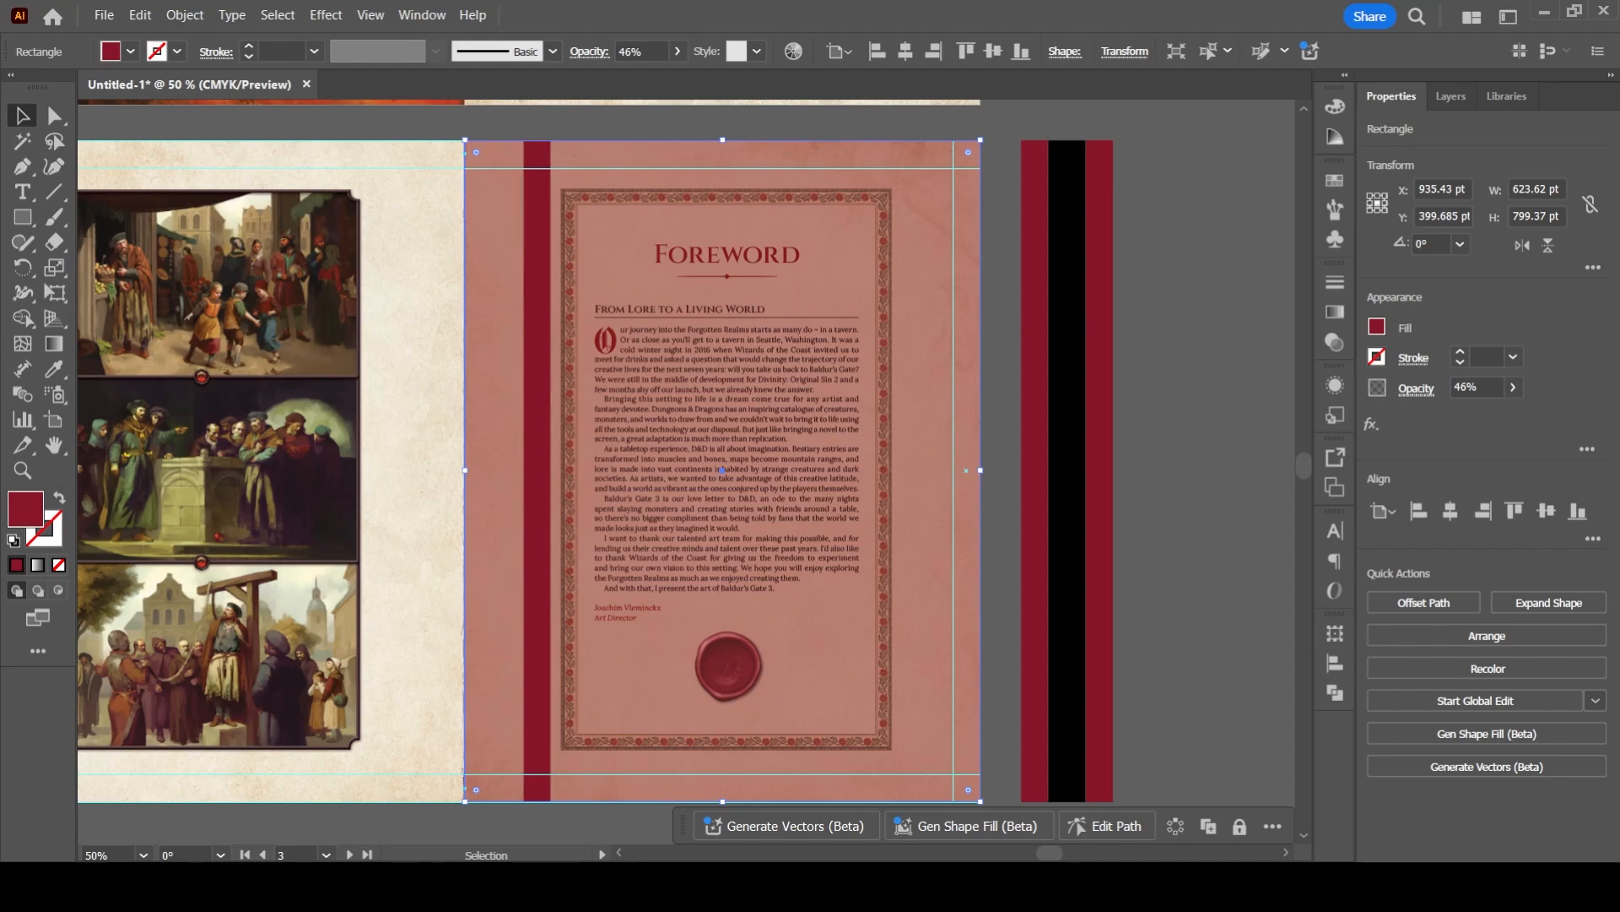
# - Unlock Layer 2, move the translucent red page rectangle from Layer 1 into it, and hide Layer 2
pyautogui.click(1451, 96)
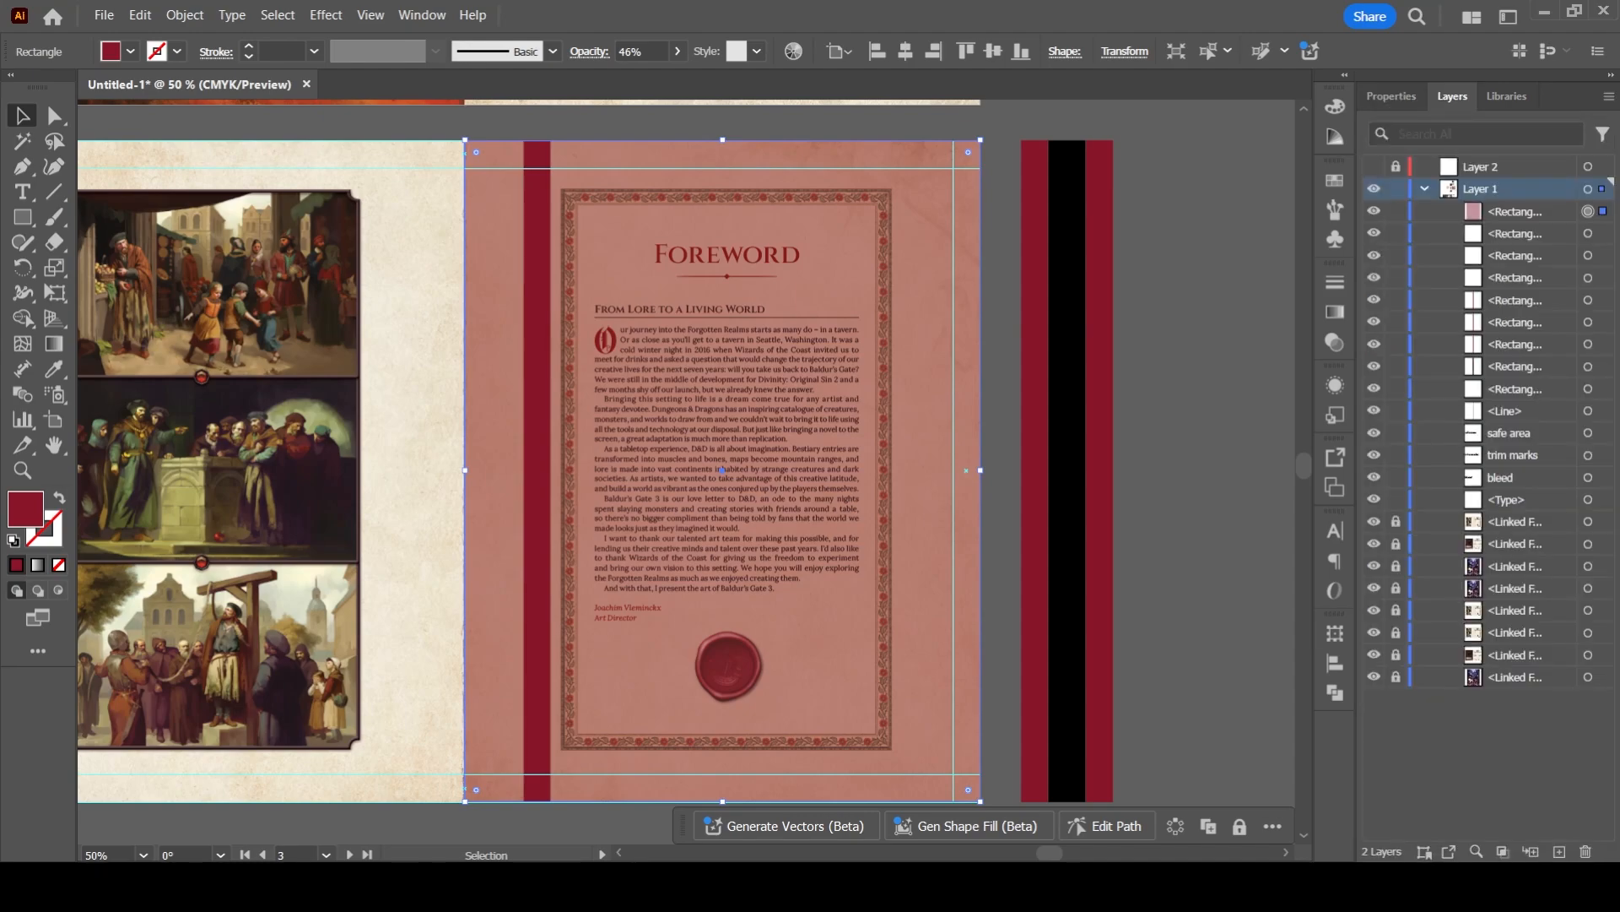
pyautogui.click(1374, 167)
pyautogui.click(1396, 167)
pyautogui.moveTo(1602, 211); pyautogui.dragTo(1603, 168)
pyautogui.click(1374, 167)
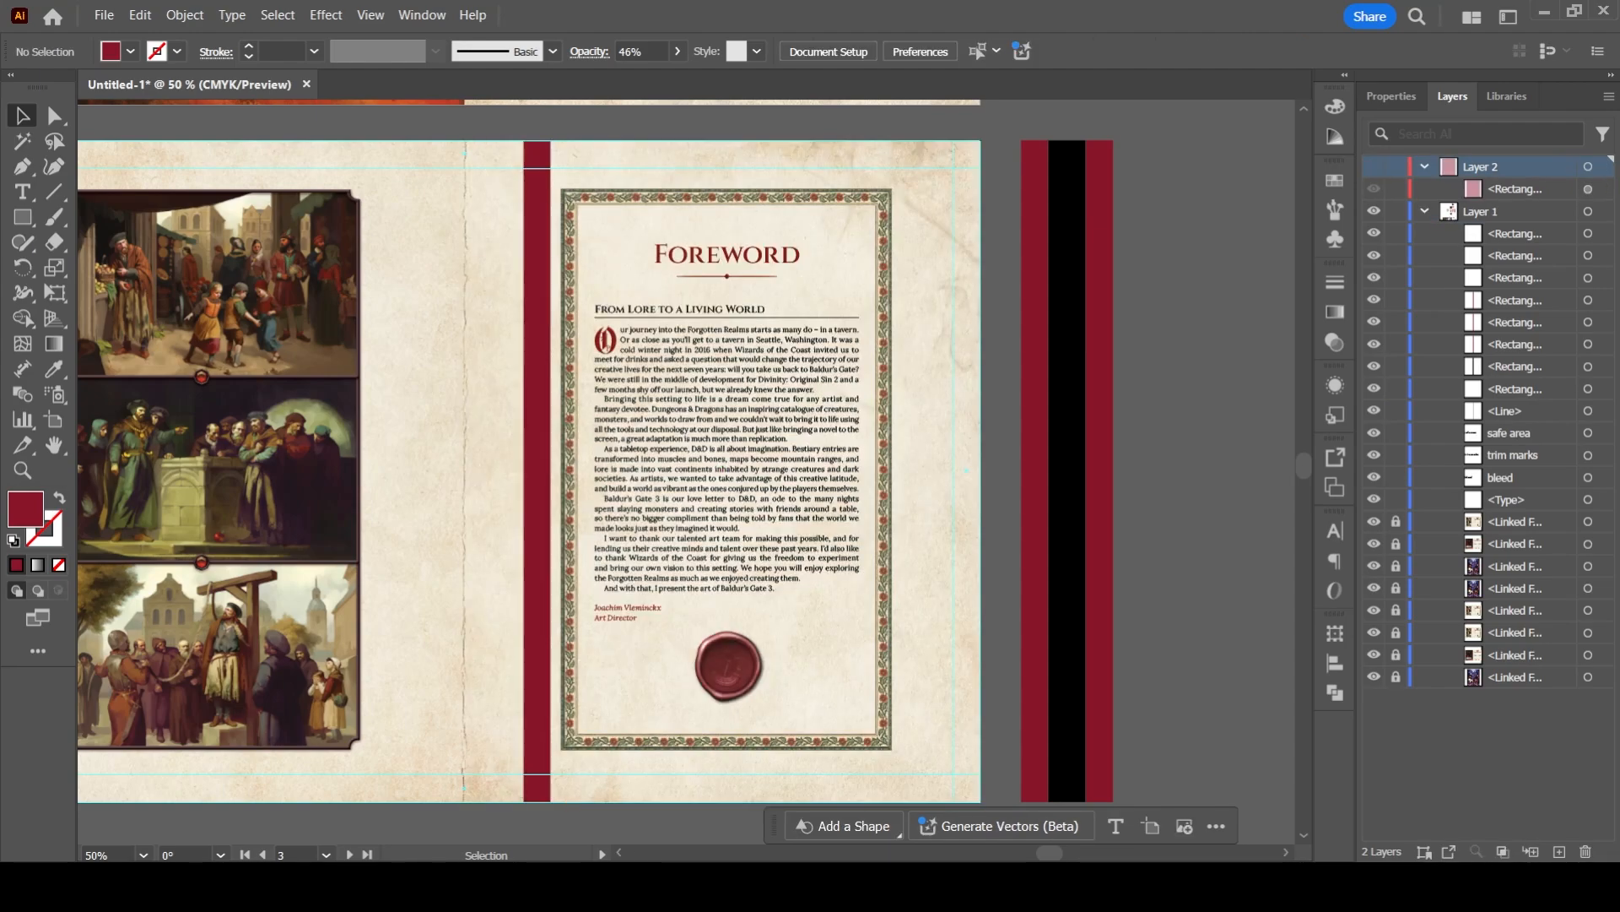
# - Copy the red bar onto the spread's spine, place the original bar against its foreword side, and convert the original into guides
pyautogui.moveTo(541, 383); pyautogui.dragTo(468, 385)
pyautogui.hotkey('ctrl', 'z')
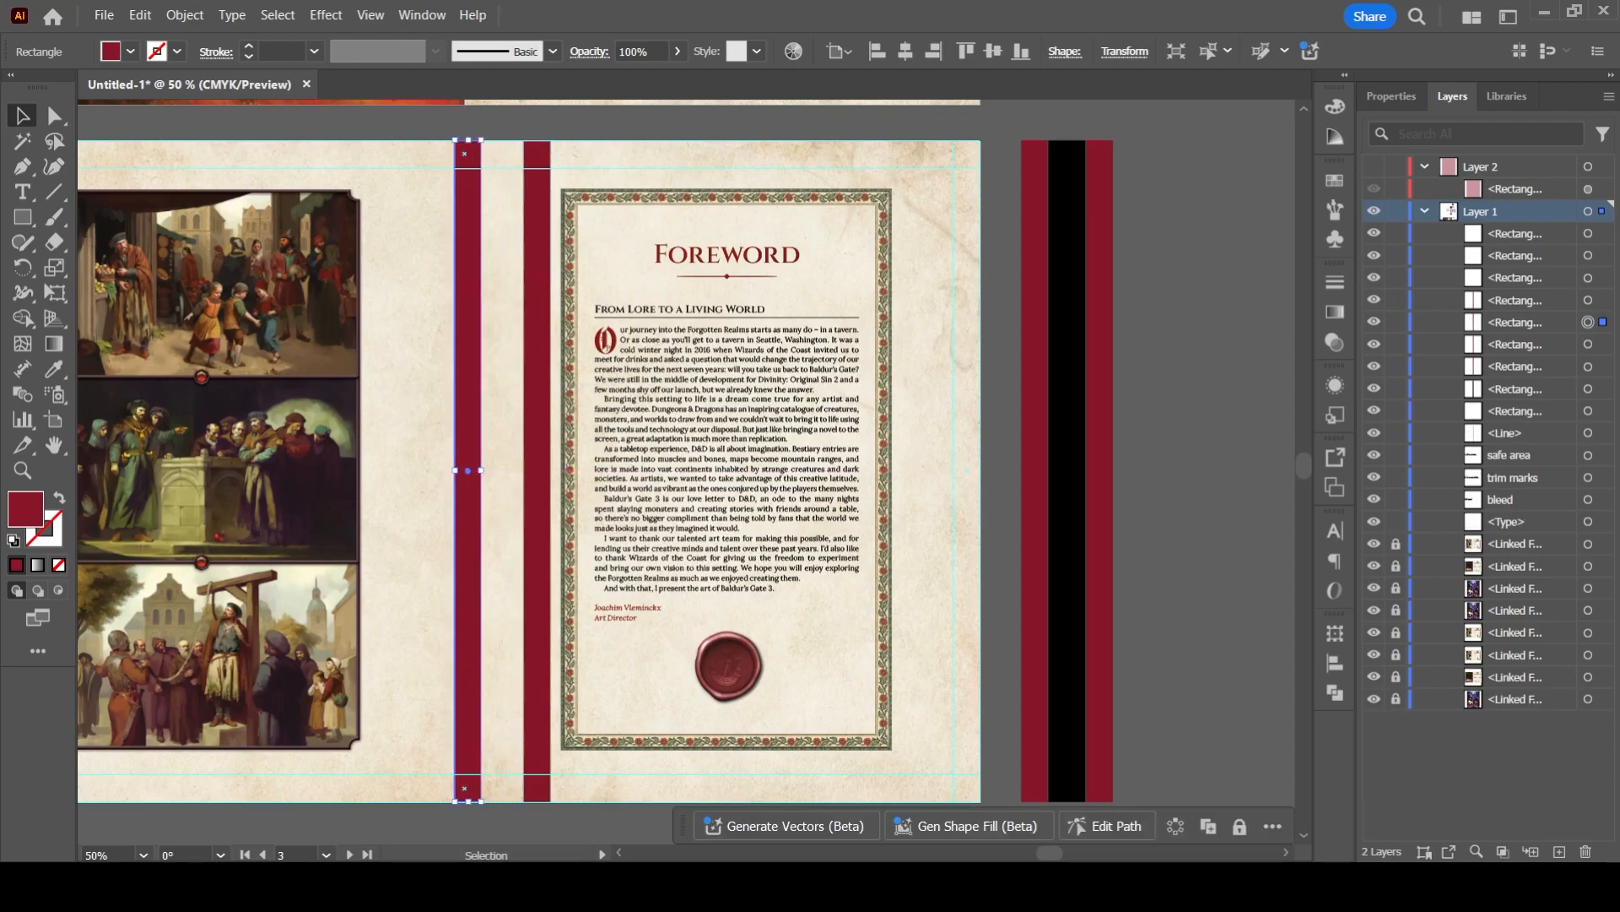
pyautogui.moveTo(536, 430); pyautogui.dragTo(495, 430)
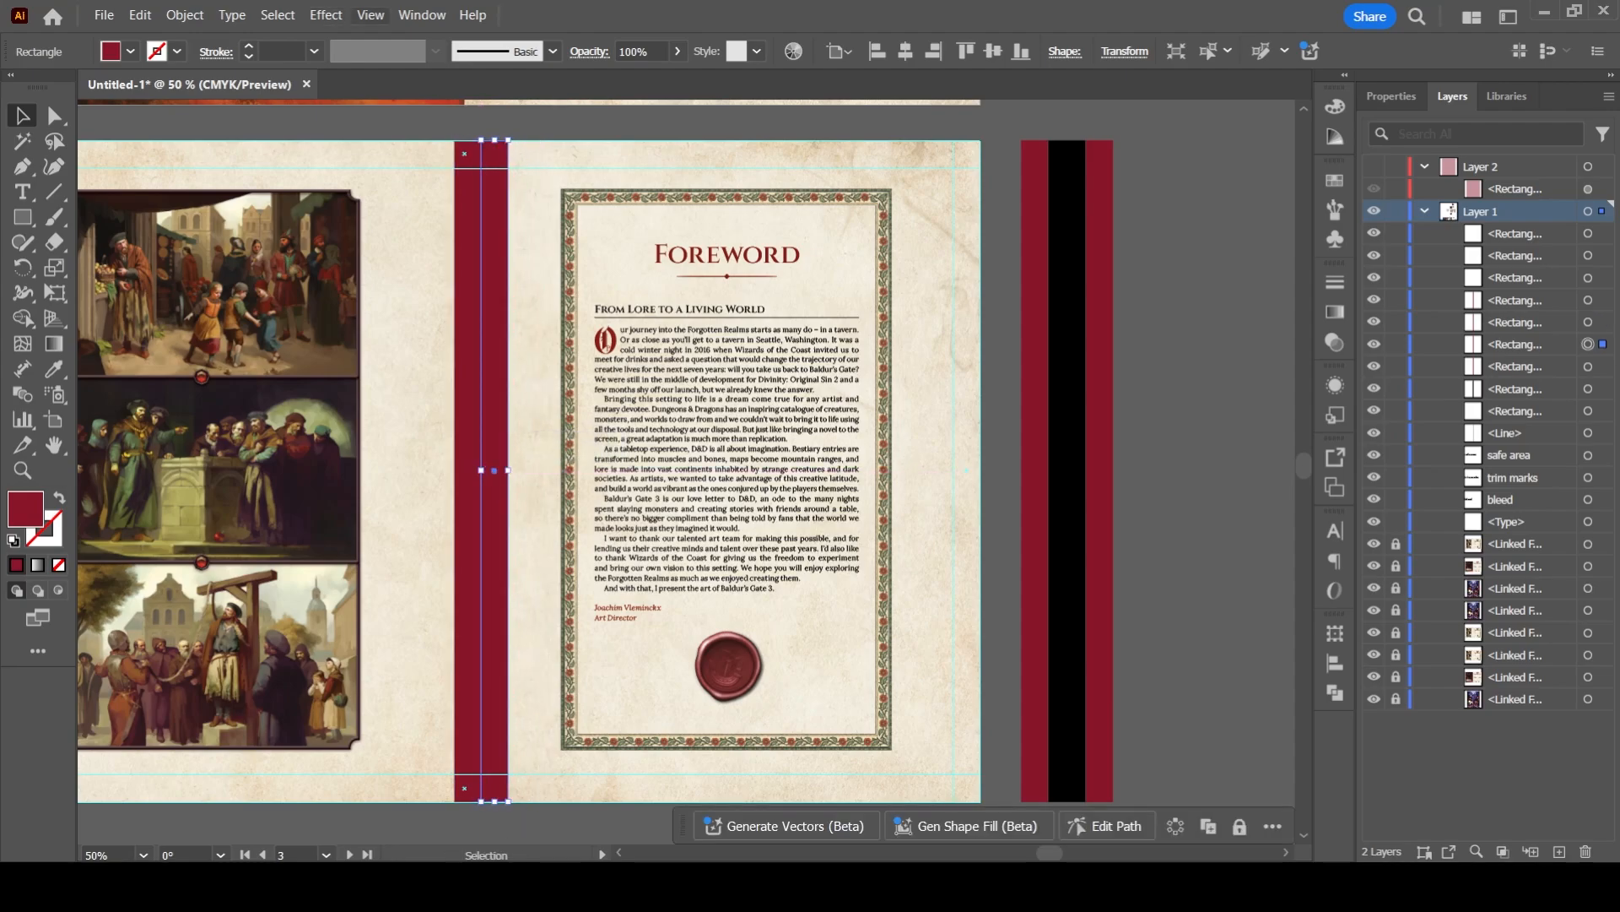
pyautogui.hotkey('ctrl', '5')
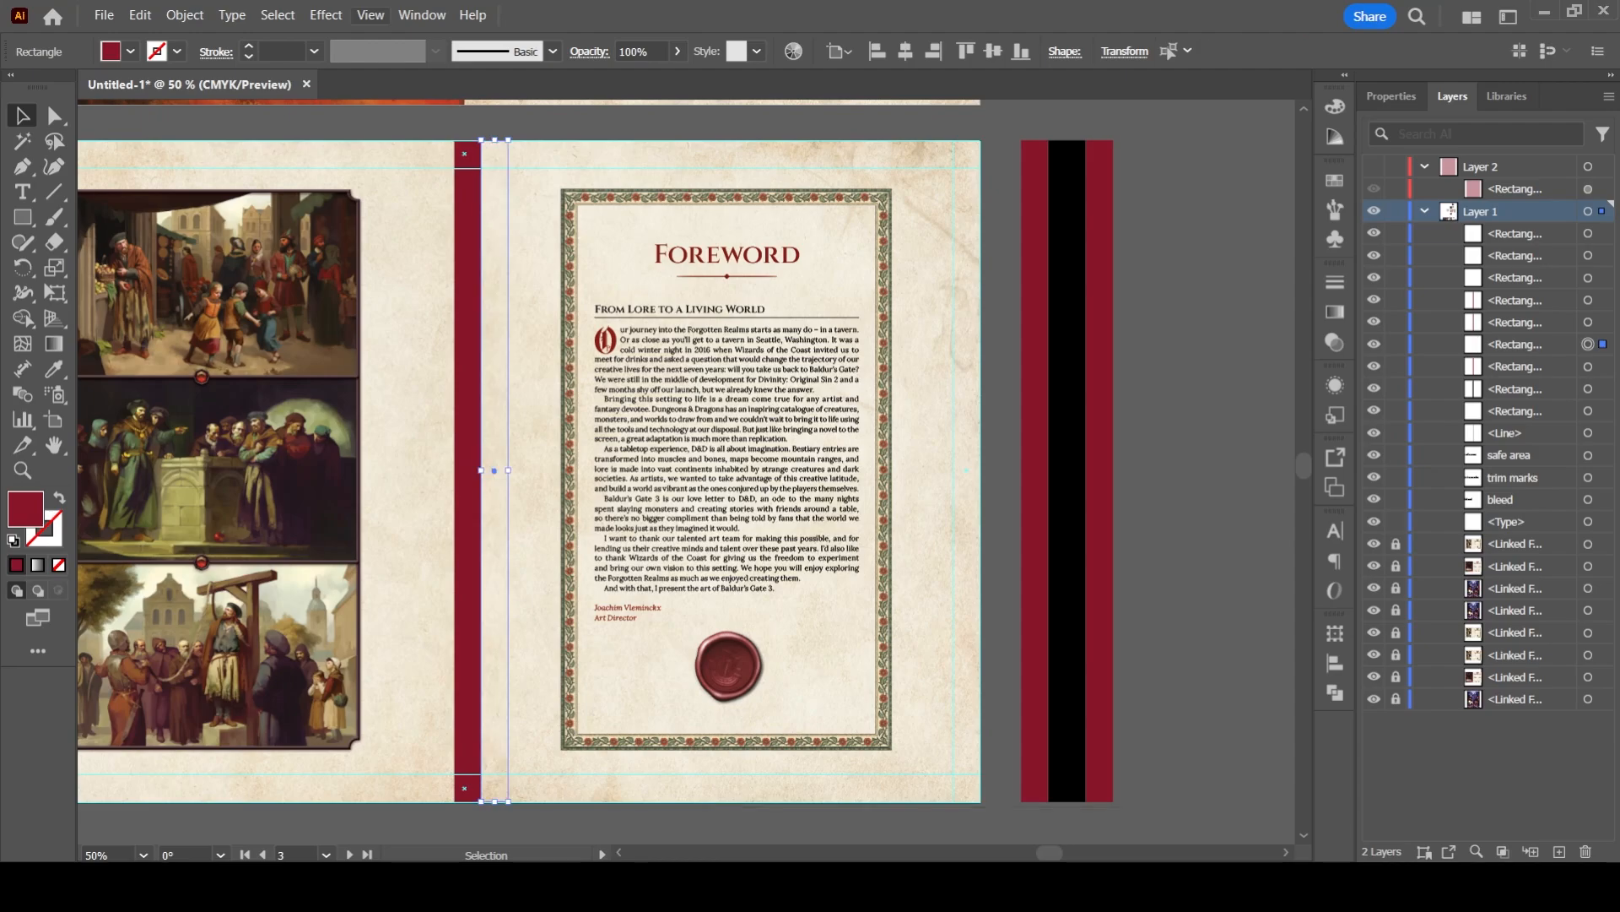
# - Draw a red rectangle of about 538 by 733 pt inside the foreword page's margin guides and hide it
pyautogui.hotkey('ctrl', 'shift', 'a')
pyautogui.press('m')
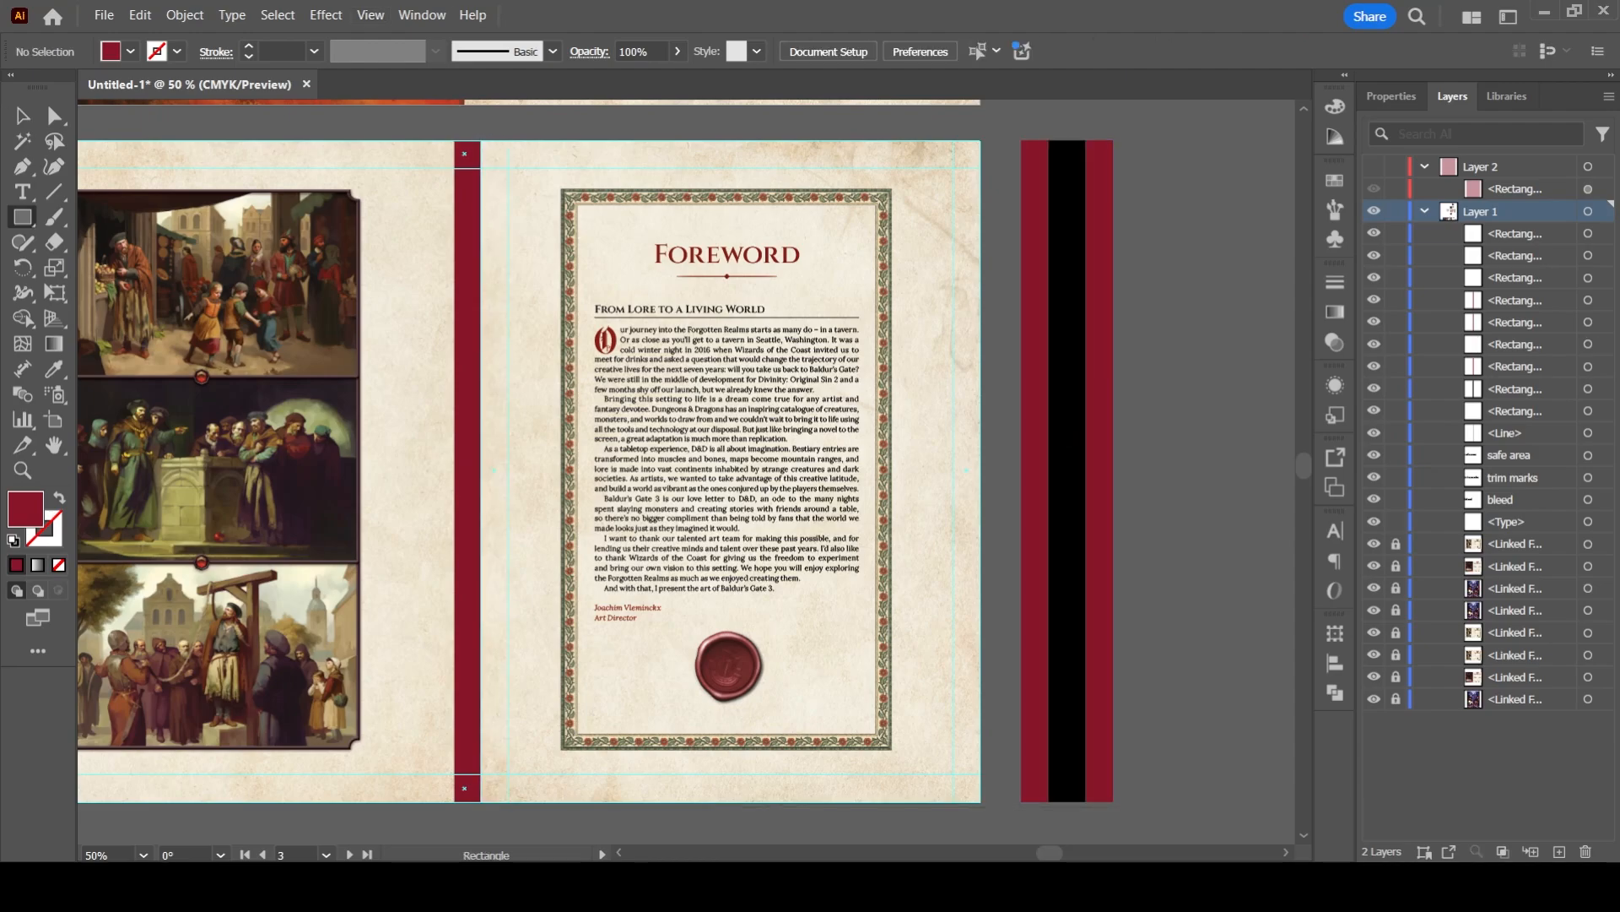
pyautogui.moveTo(509, 169)
pyautogui.mouseDown()
pyautogui.moveTo(796, 580)
pyautogui.moveTo(977, 778)
pyautogui.moveTo(953, 773)
pyautogui.mouseUp()
pyautogui.hotkey('ctrl', '3')
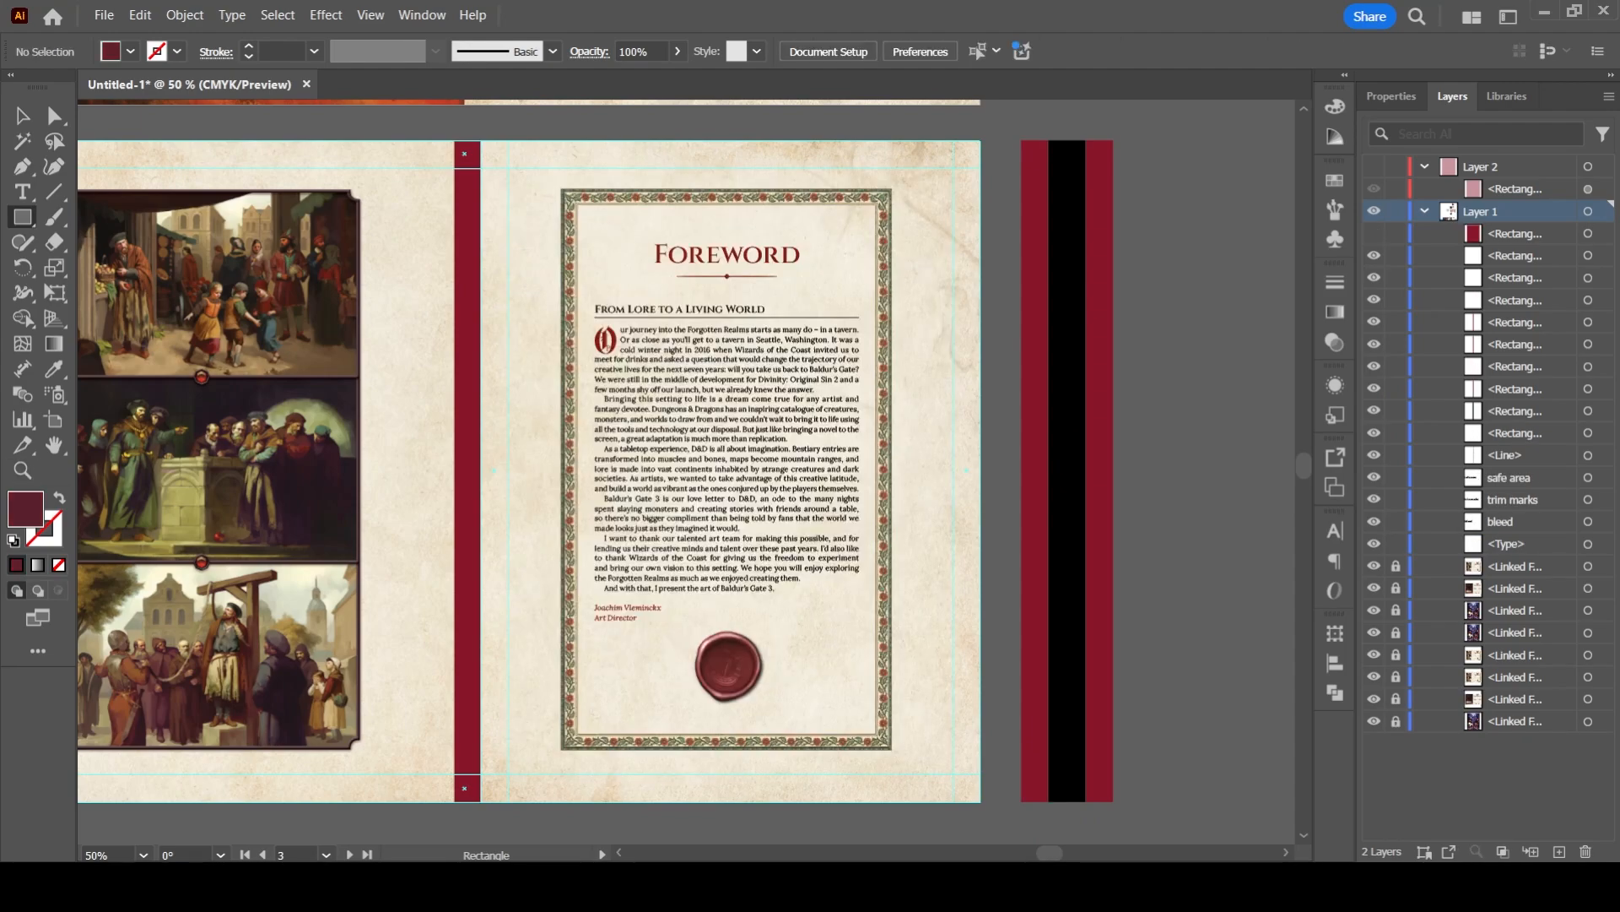
# - Draw a blue-filled rectangle over the foreword's decorative text frame and show the hidden red rectangle again
pyautogui.press('Return')
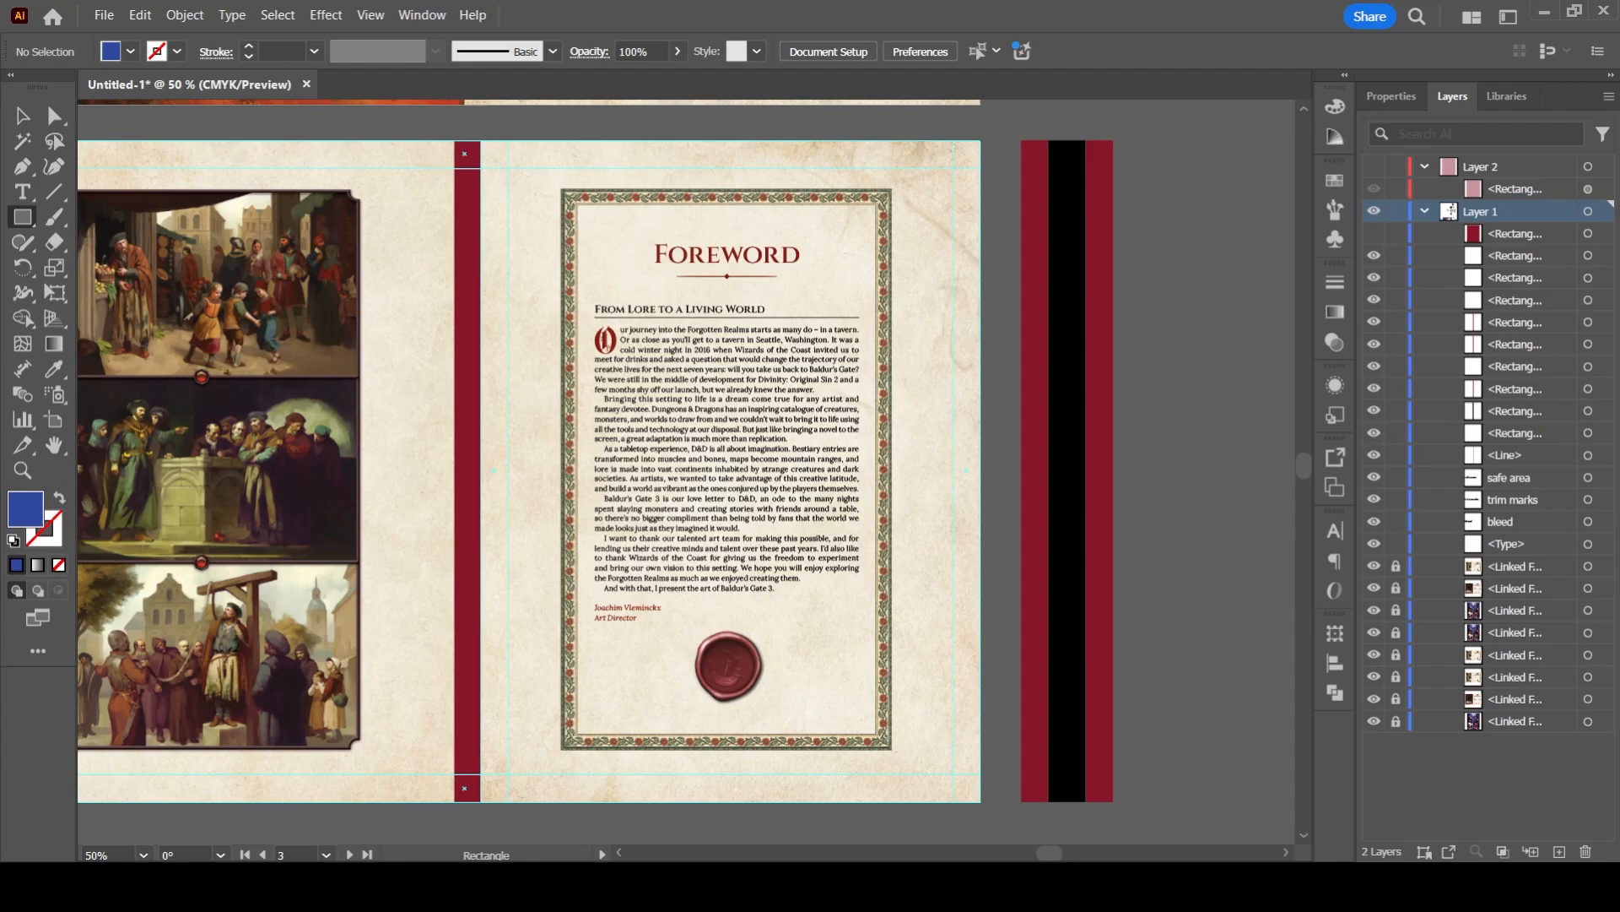
pyautogui.moveTo(562, 187)
pyautogui.mouseDown()
pyautogui.moveTo(823, 707)
pyautogui.moveTo(893, 747)
pyautogui.mouseUp()
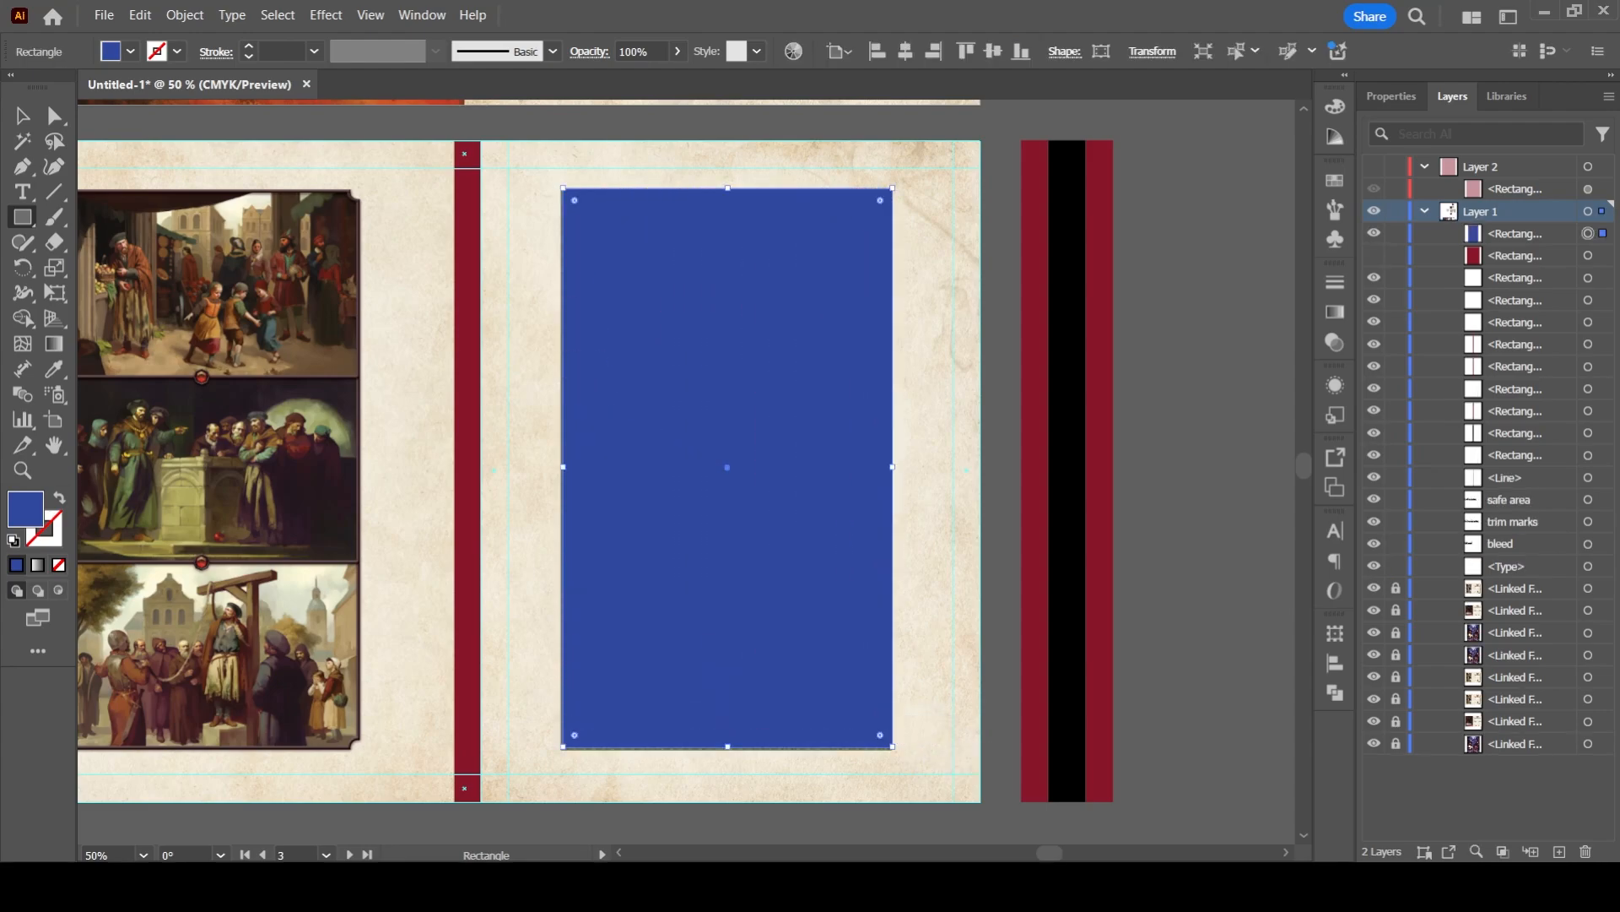
pyautogui.click(1374, 255)
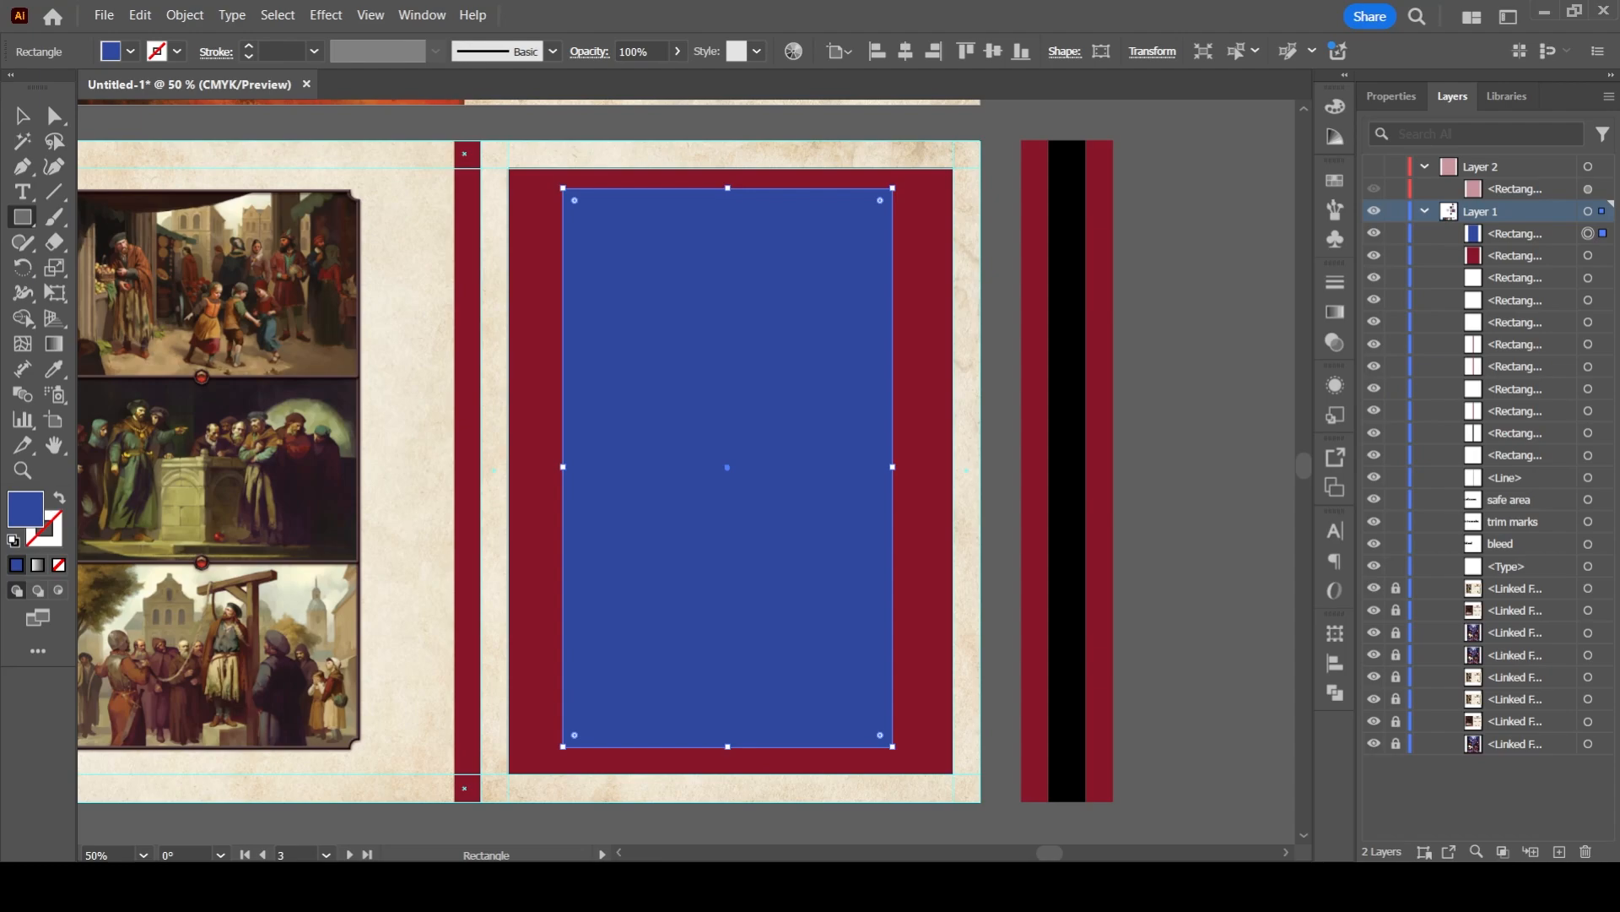
# - Select the blue and the larger red rectangle together and align their horizontal centres
pyautogui.keyDown('shift'); pyautogui.click(1588, 255); pyautogui.keyUp('shift')
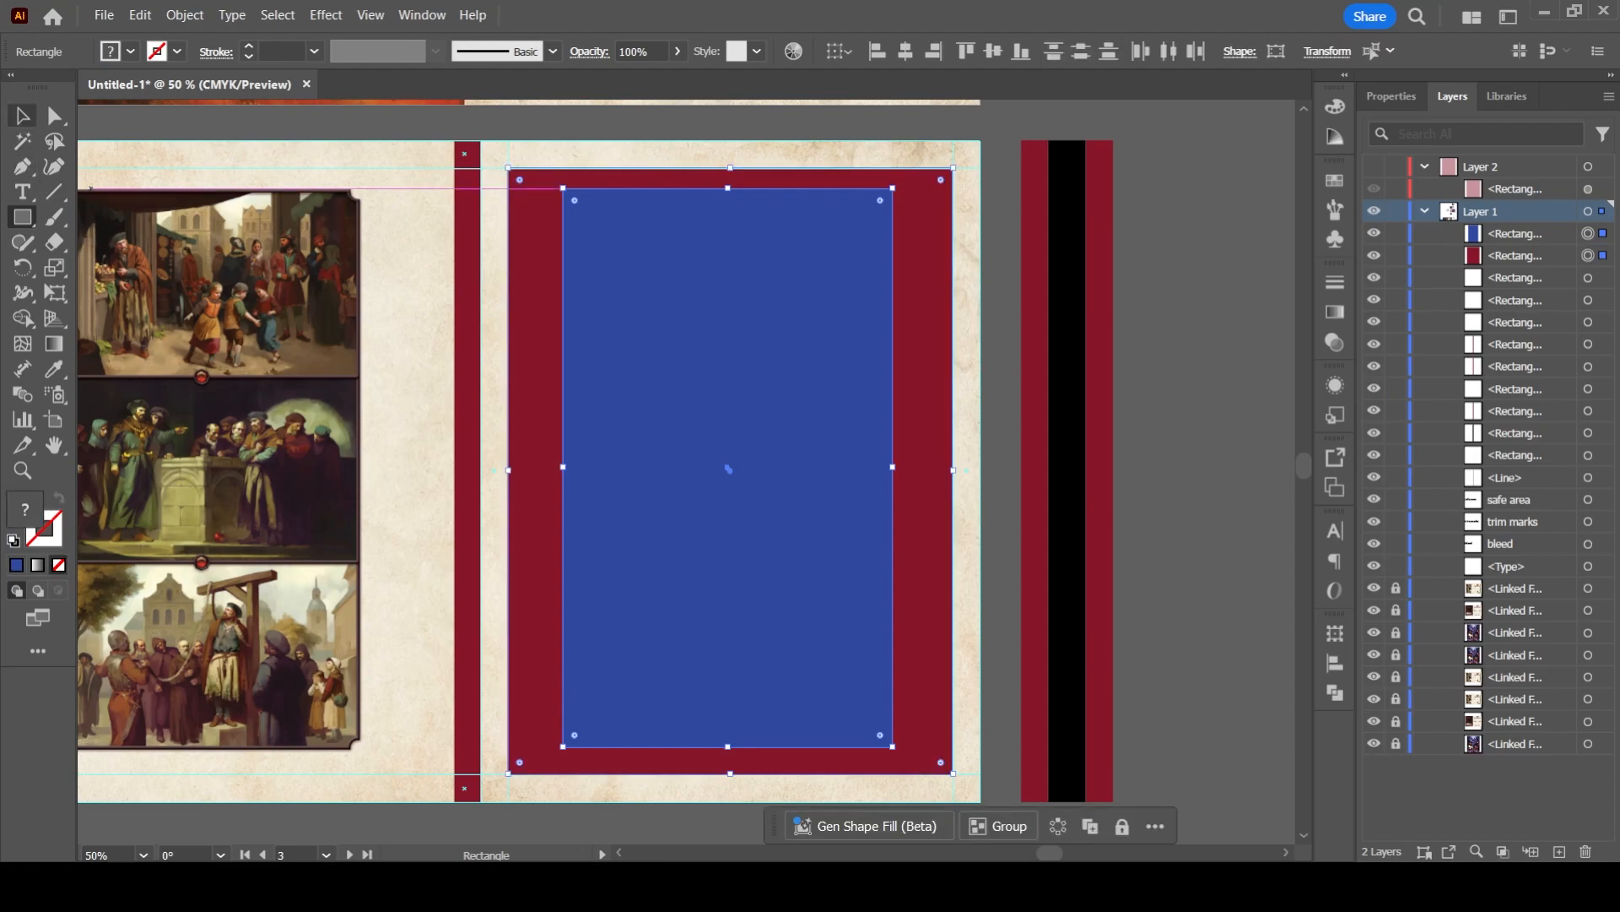
pyautogui.click(22, 116)
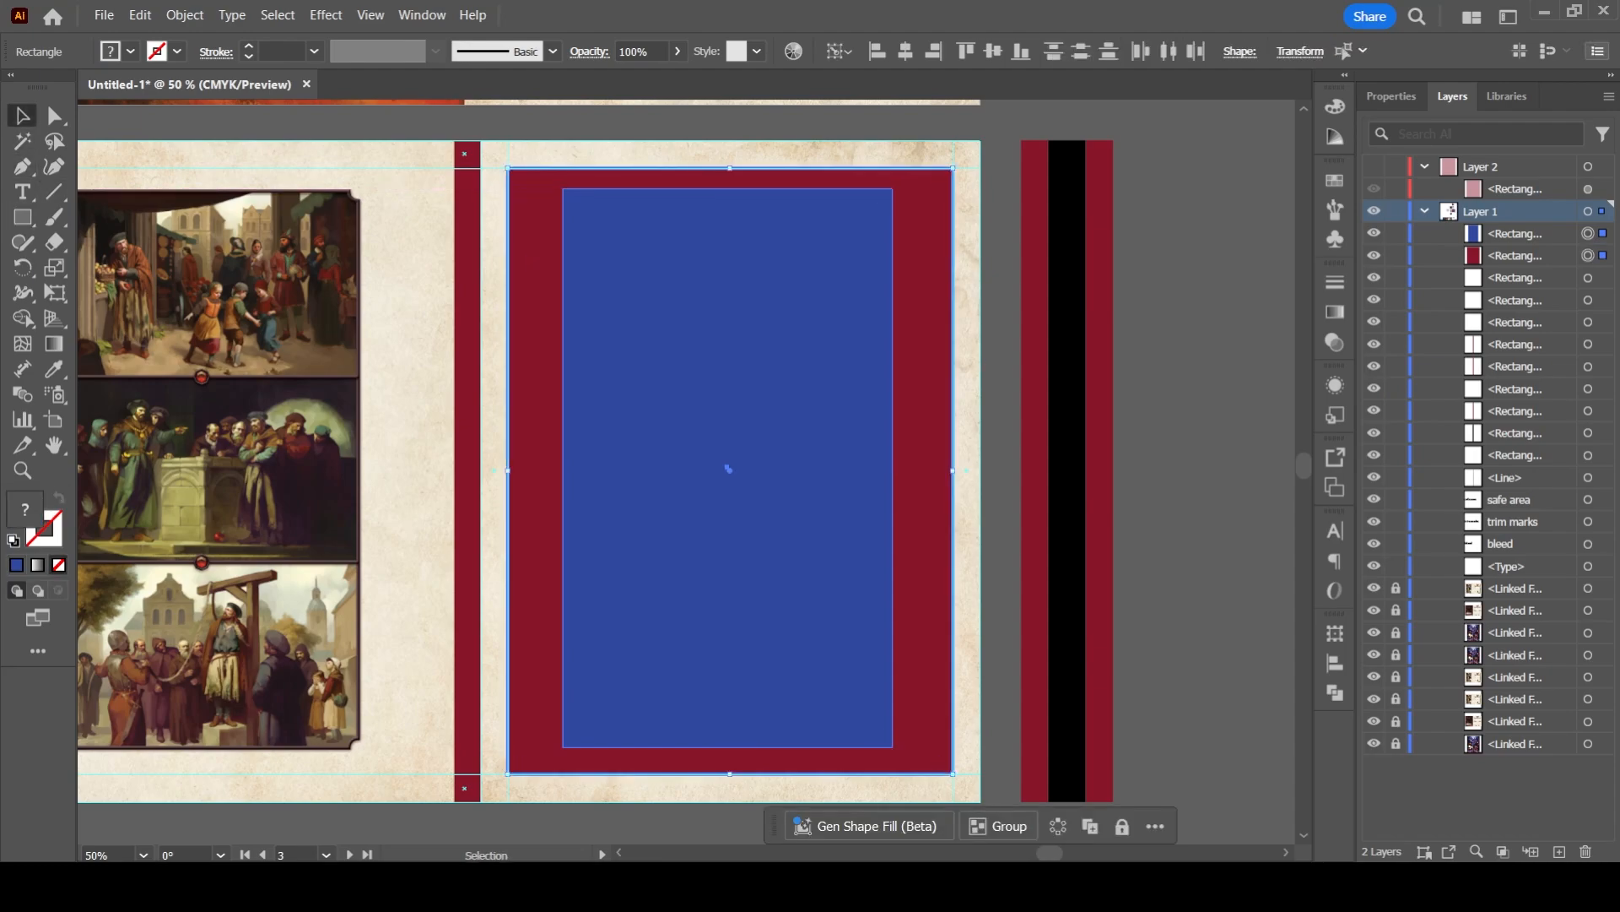
pyautogui.click(1391, 95)
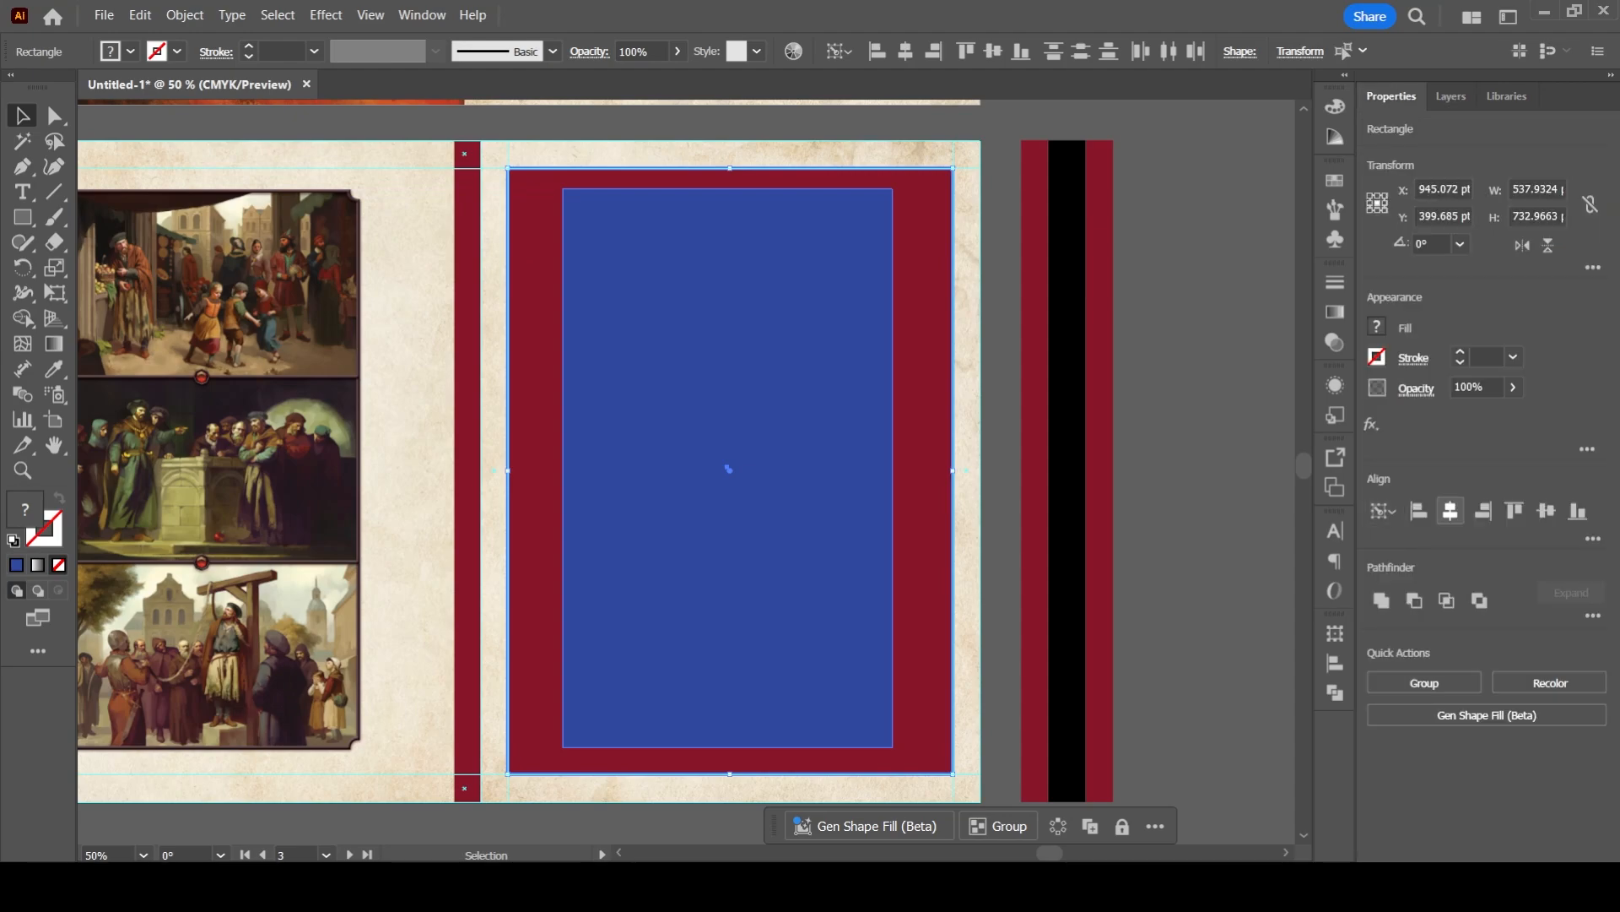
pyautogui.click(1450, 511)
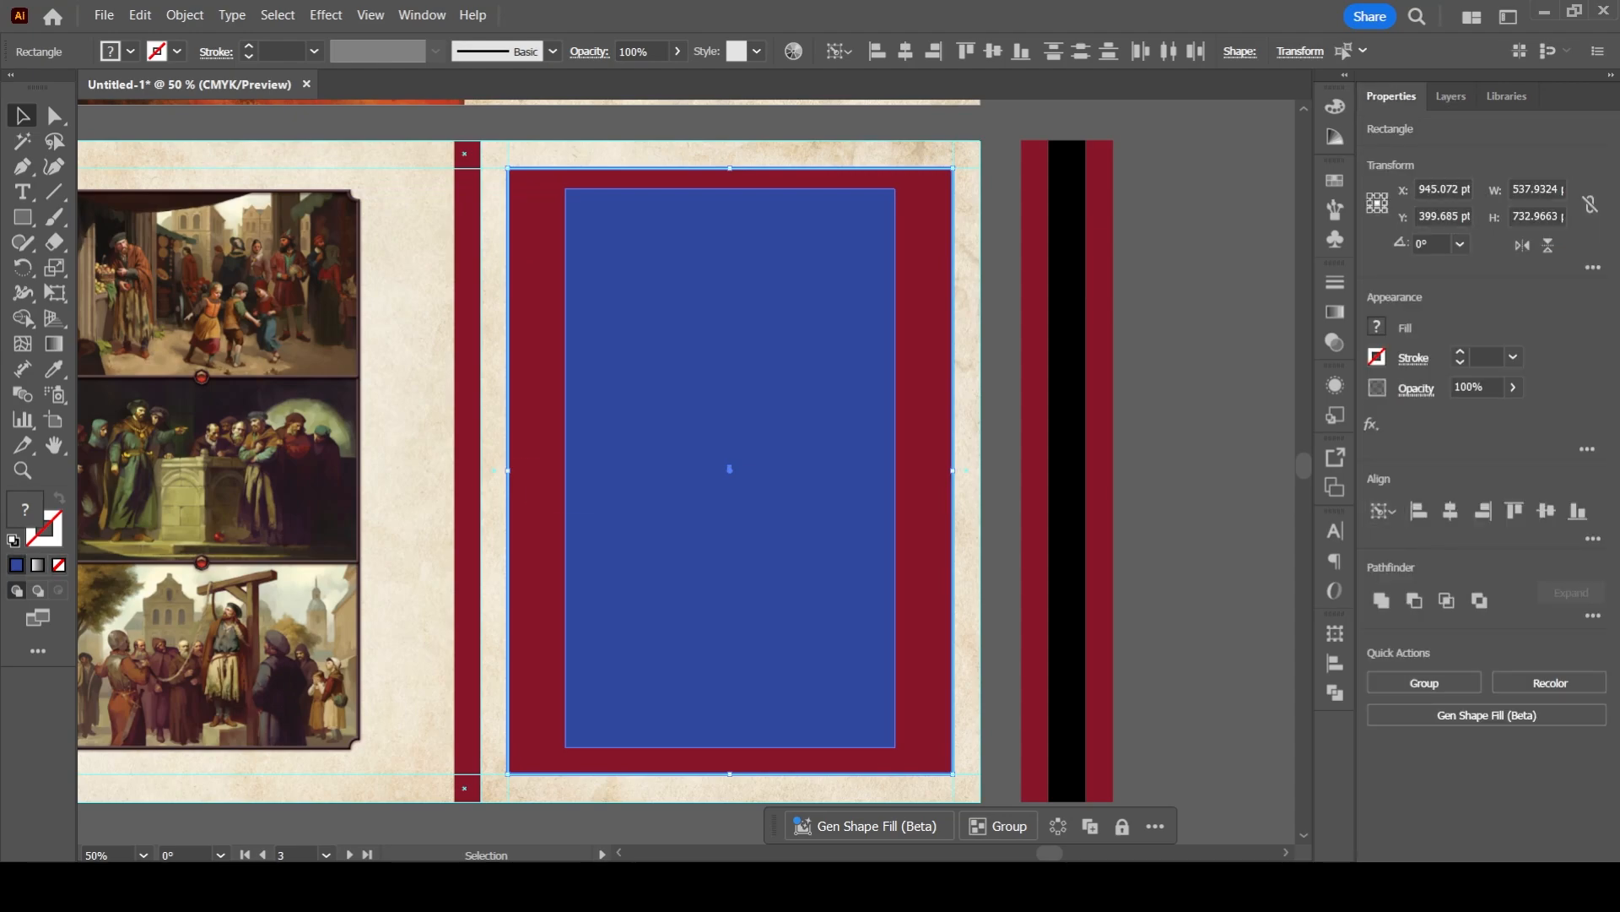
# - Narrow the red spine bar to about 27 pt and extend the larger red rectangle towards the spine to about 544 pt wide
pyautogui.scroll(3, 513, 412)
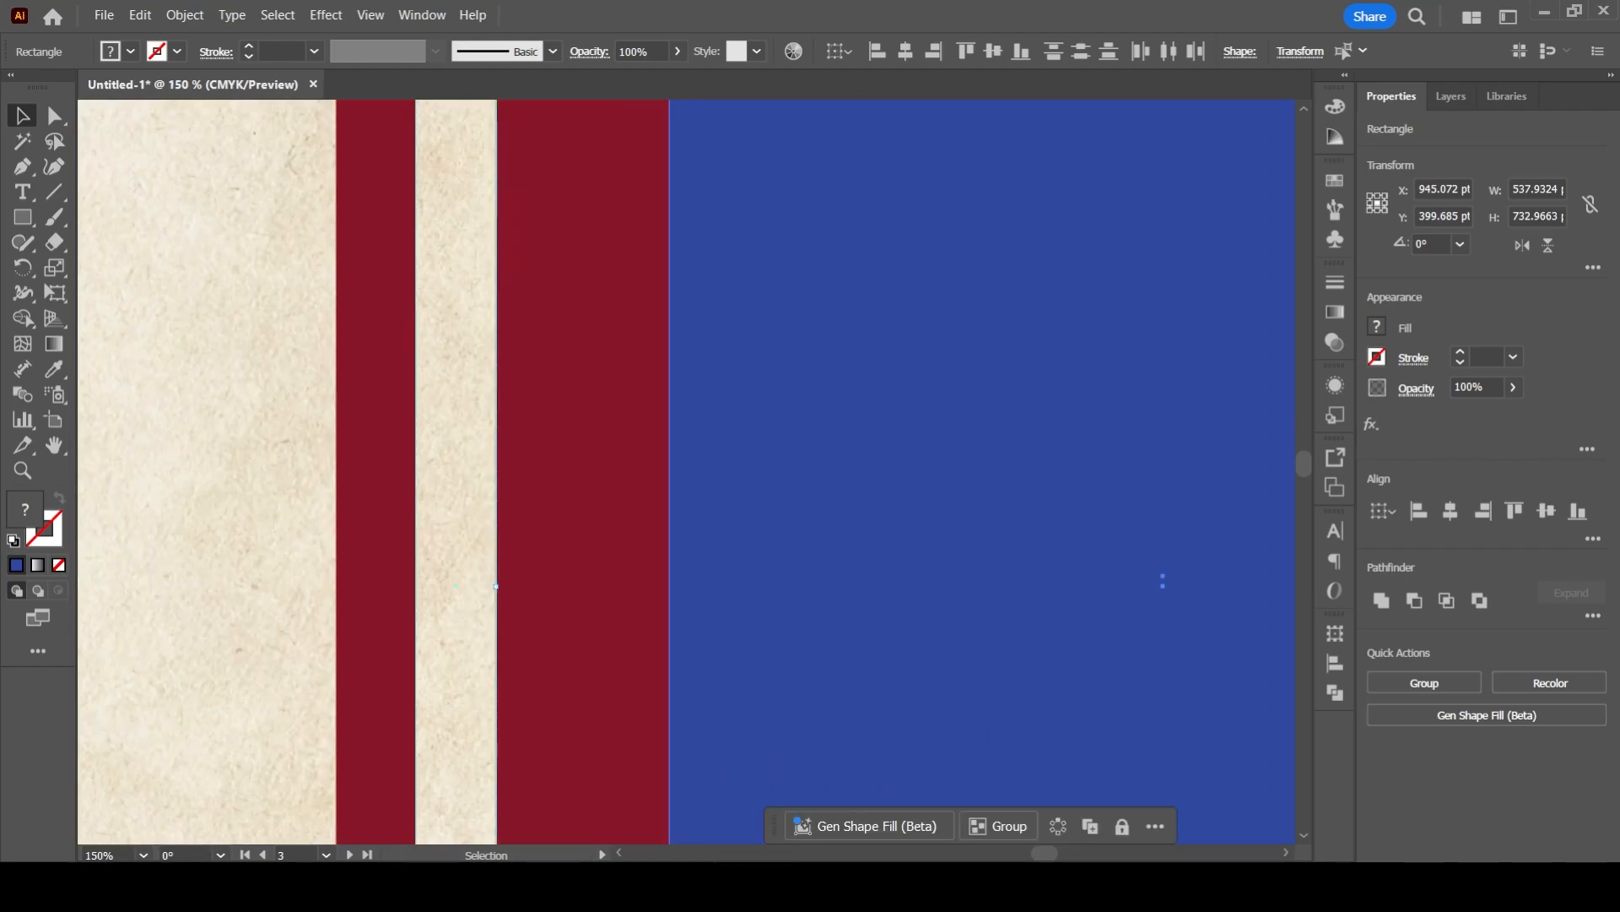
pyautogui.click(380, 568)
pyautogui.click(506, 579)
pyautogui.scroll(-4, 460, 519)
pyautogui.scroll(2, 648, 541)
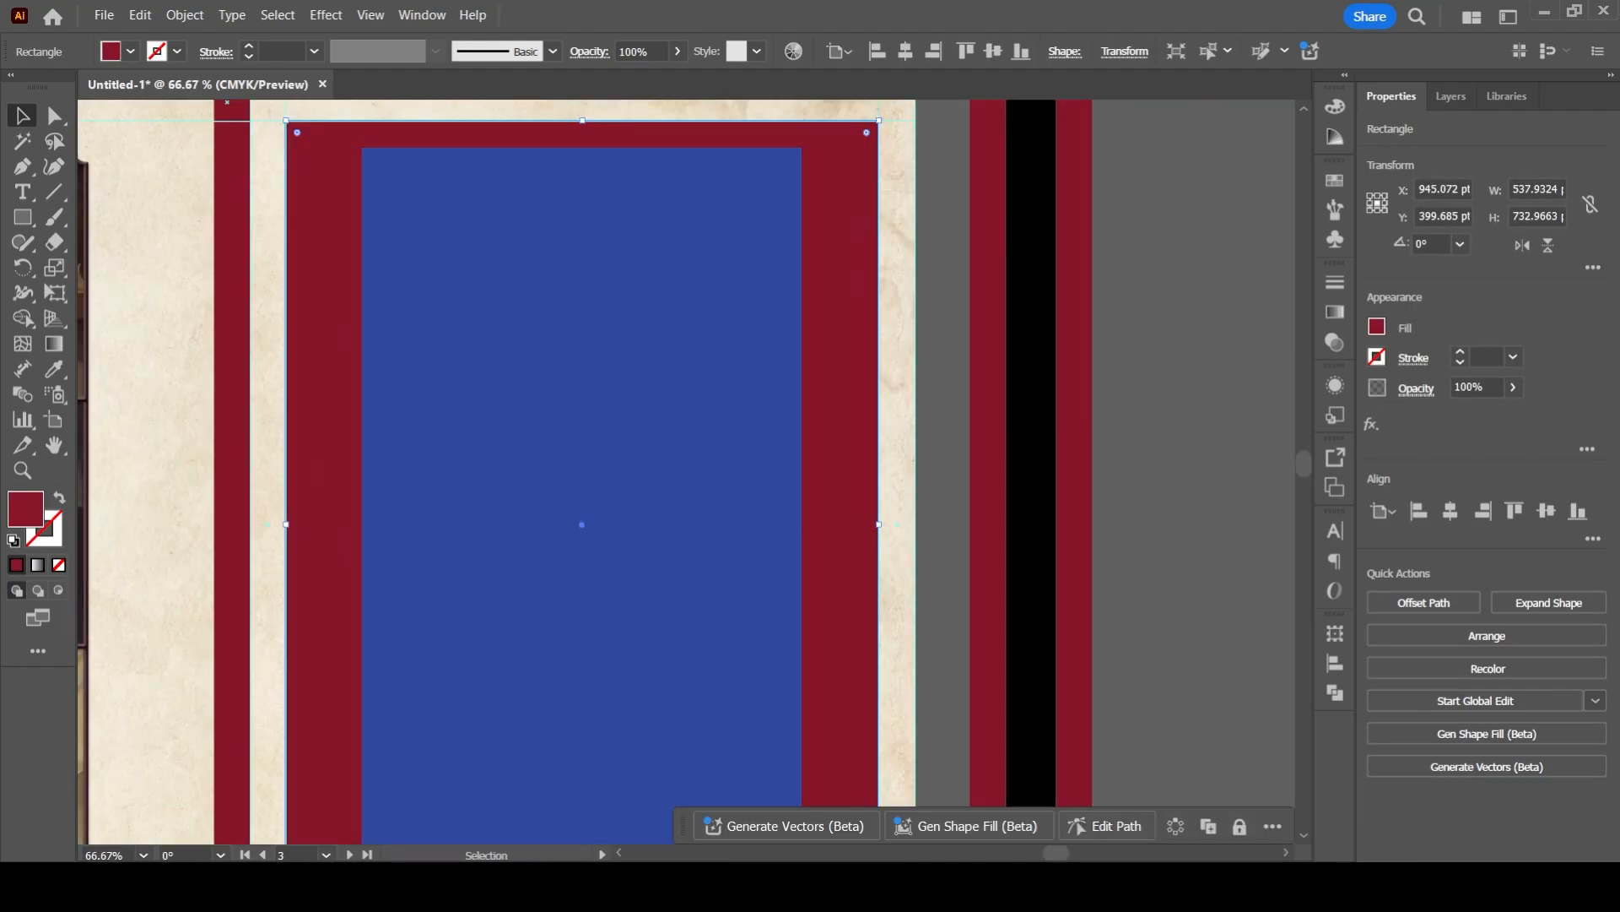
pyautogui.moveTo(861, 384); pyautogui.dragTo(1183, 825)
pyautogui.hotkey('ctrl', 'z')
pyautogui.click(240, 479)
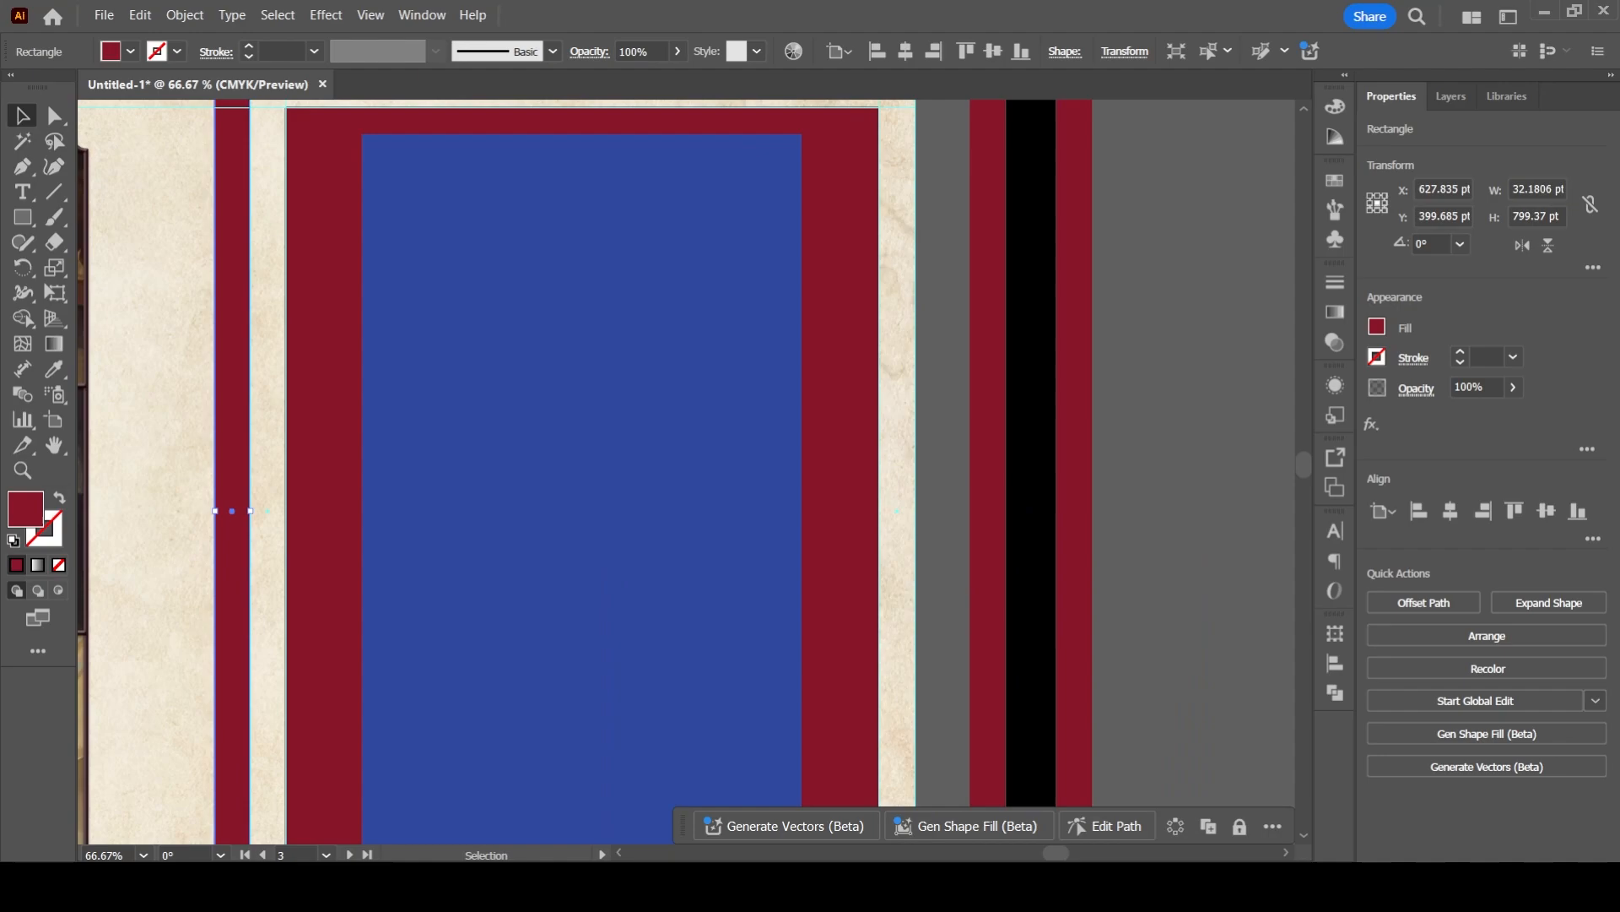
pyautogui.moveTo(250, 511); pyautogui.dragTo(279, 510)
pyautogui.click(319, 514)
# - Centre the blue rectangle horizontally on the widened red rectangle and clear the selection
pyautogui.keyDown('shift'); pyautogui.click(405, 514); pyautogui.keyUp('shift')
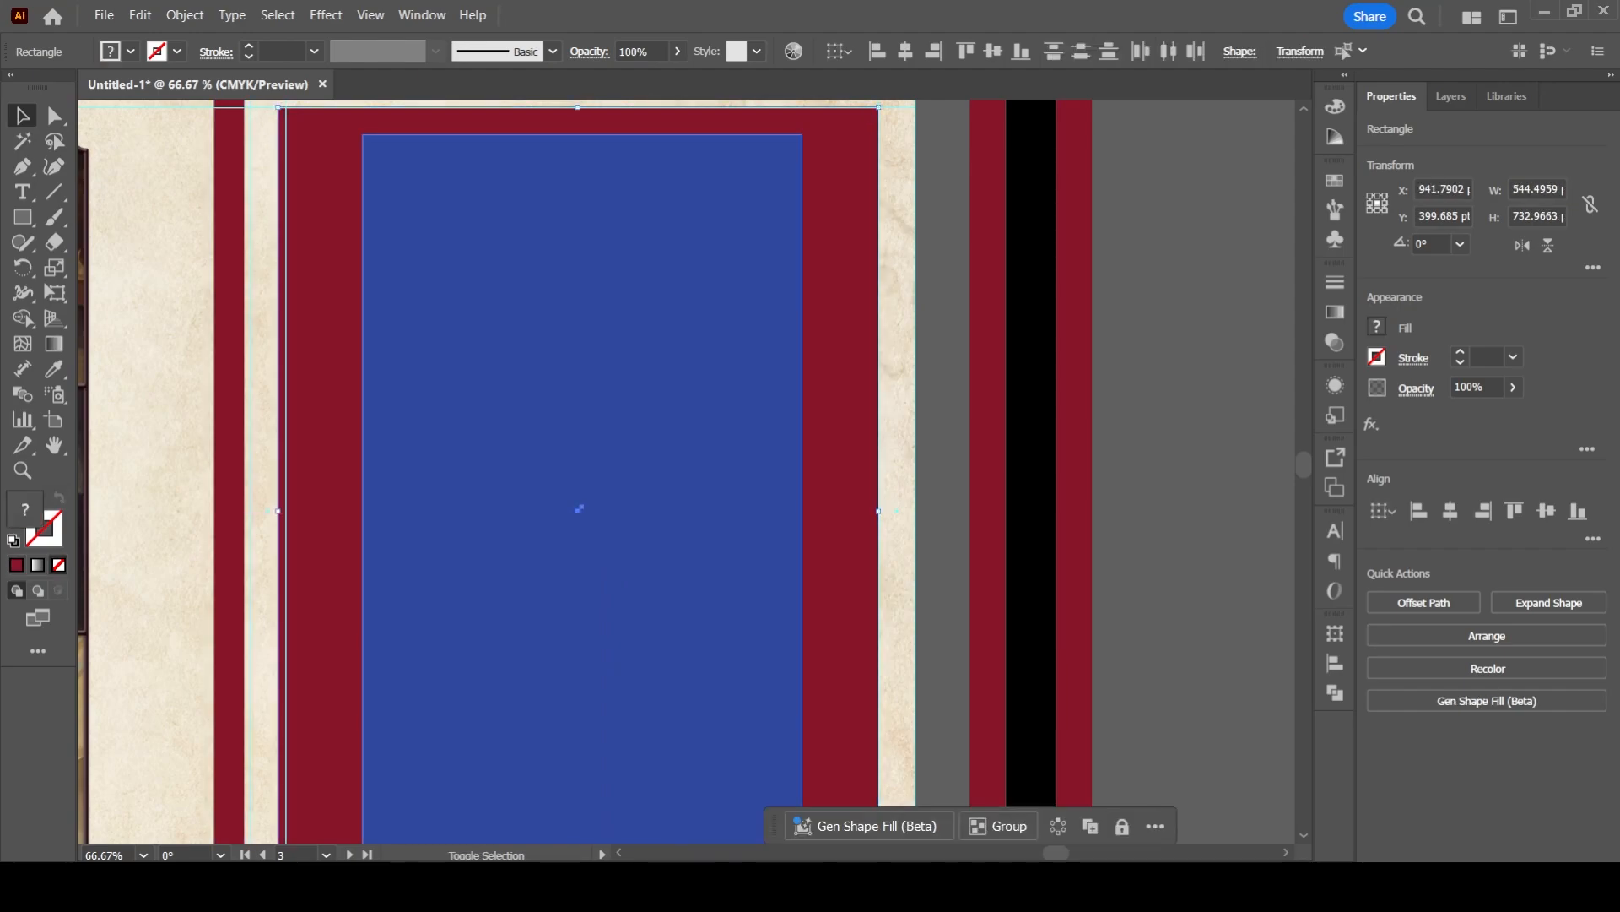
pyautogui.click(839, 512)
pyautogui.click(1450, 510)
pyautogui.click(1180, 510)
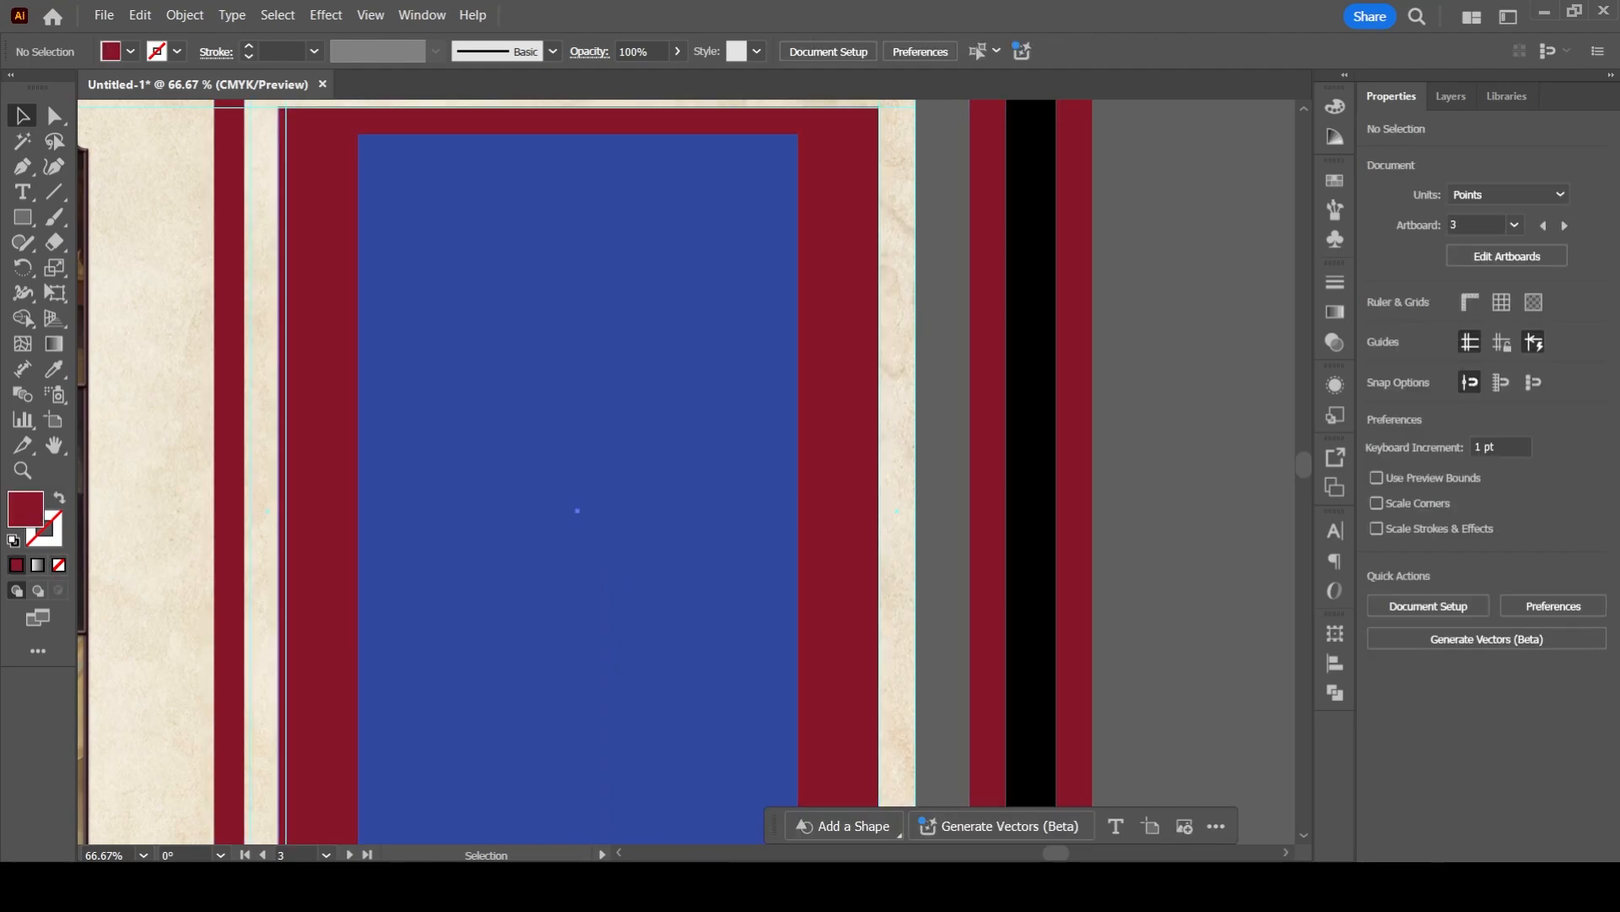
# - Delete the larger red rectangle behind the blue one on the foreword page
pyautogui.moveTo(859, 314); pyautogui.dragTo(1101, 430)
pyautogui.hotkey('ctrl', 'z')
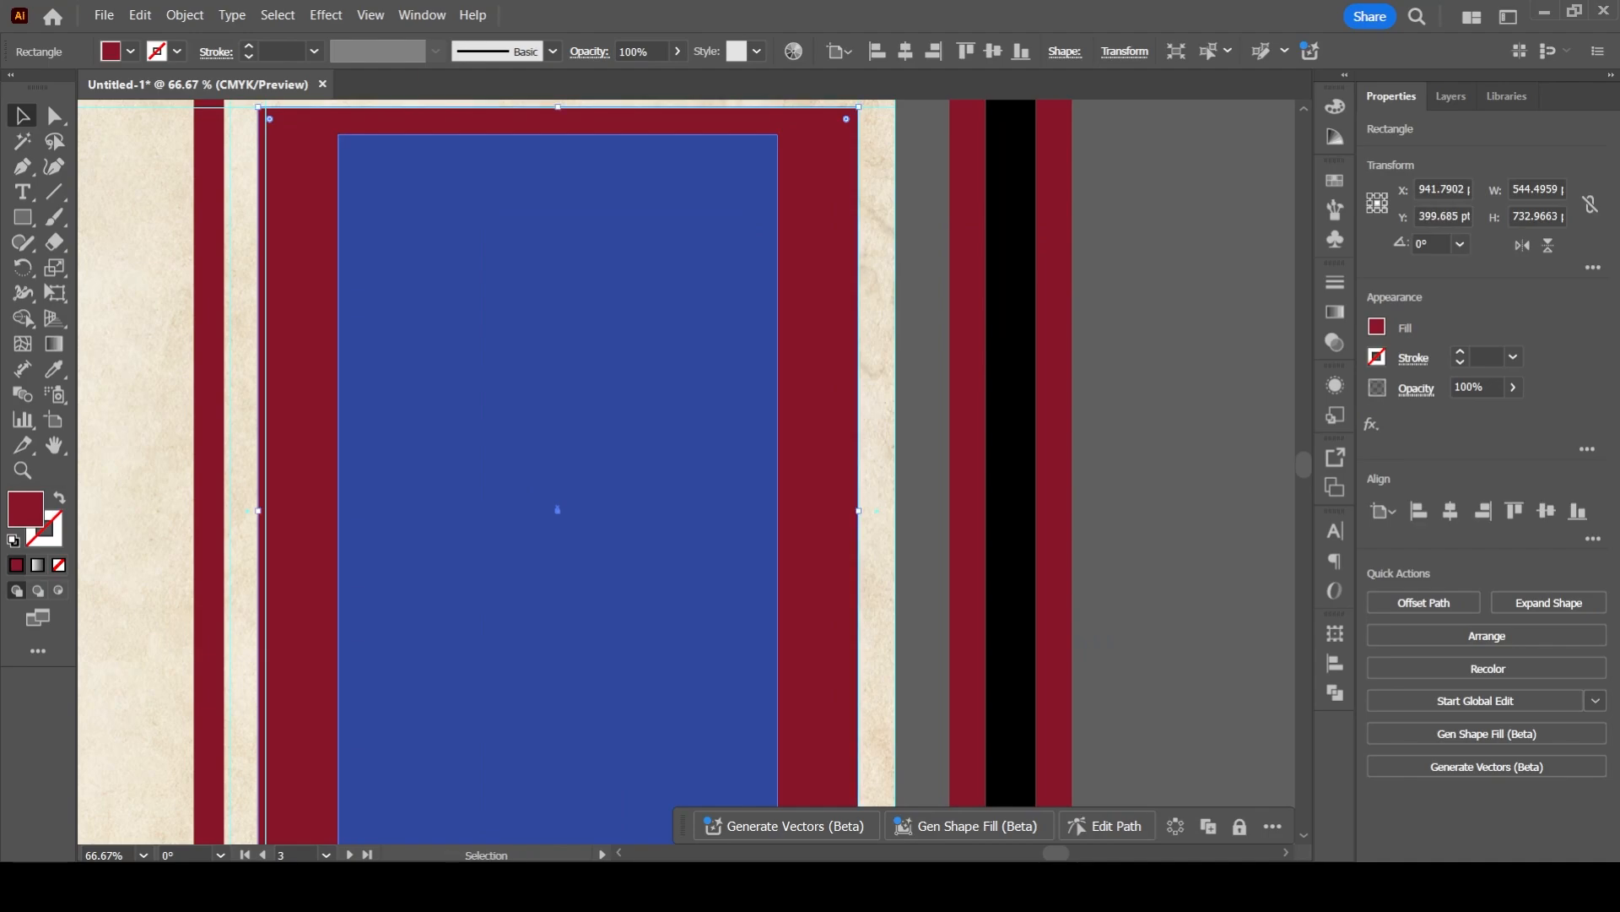
pyautogui.scroll(-2, 538, 357)
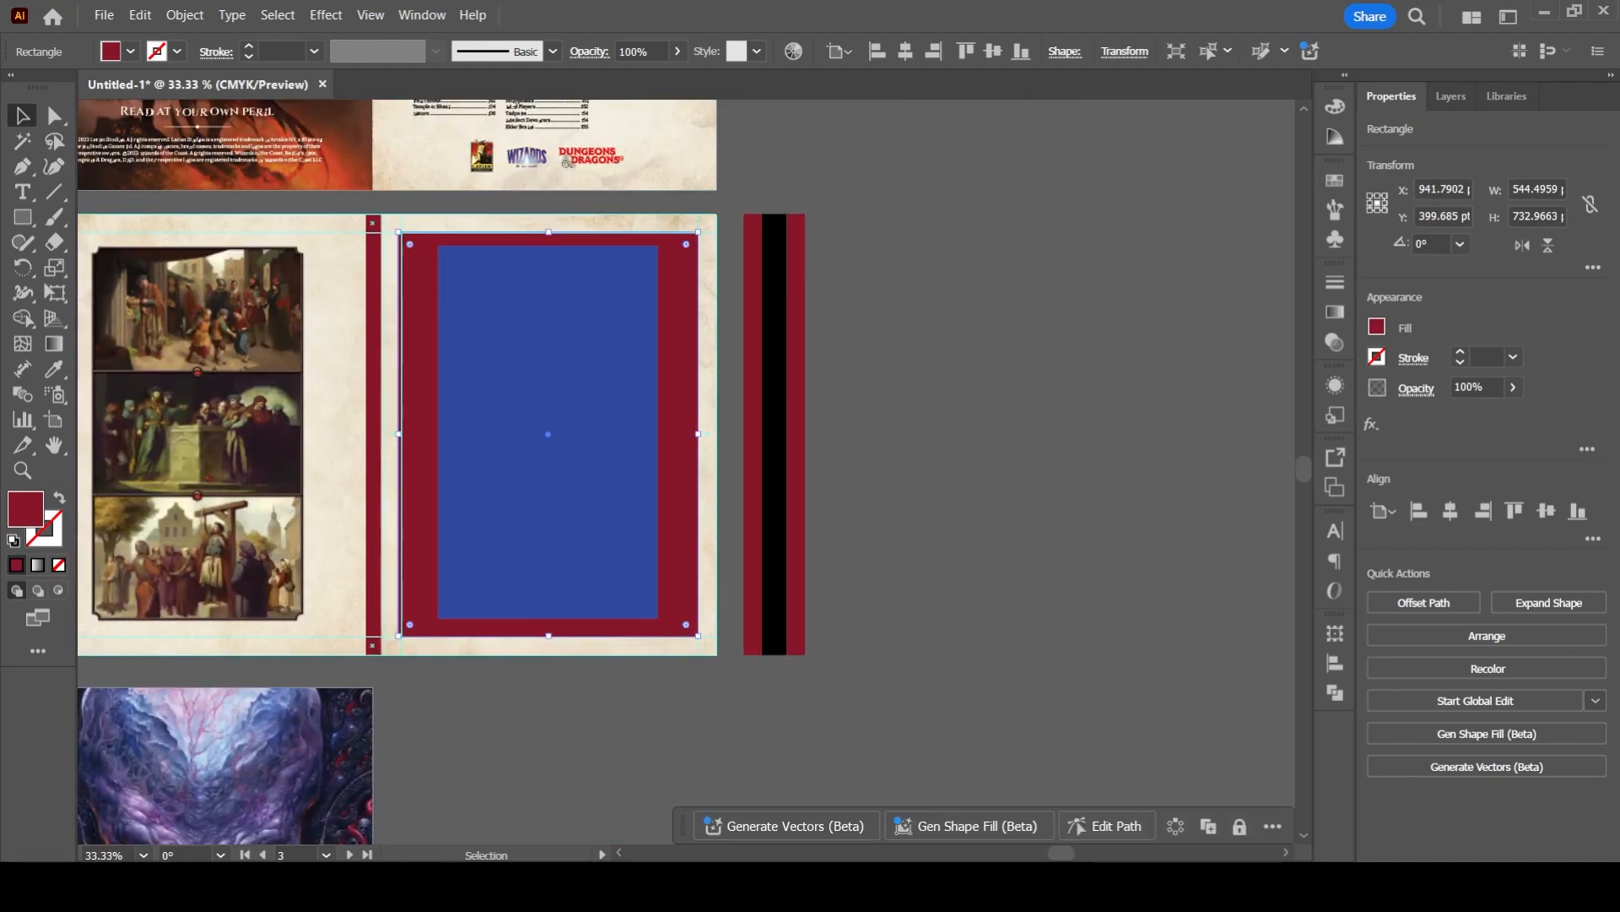
pyautogui.press('Delete')
pyautogui.scroll(1, 373, 454)
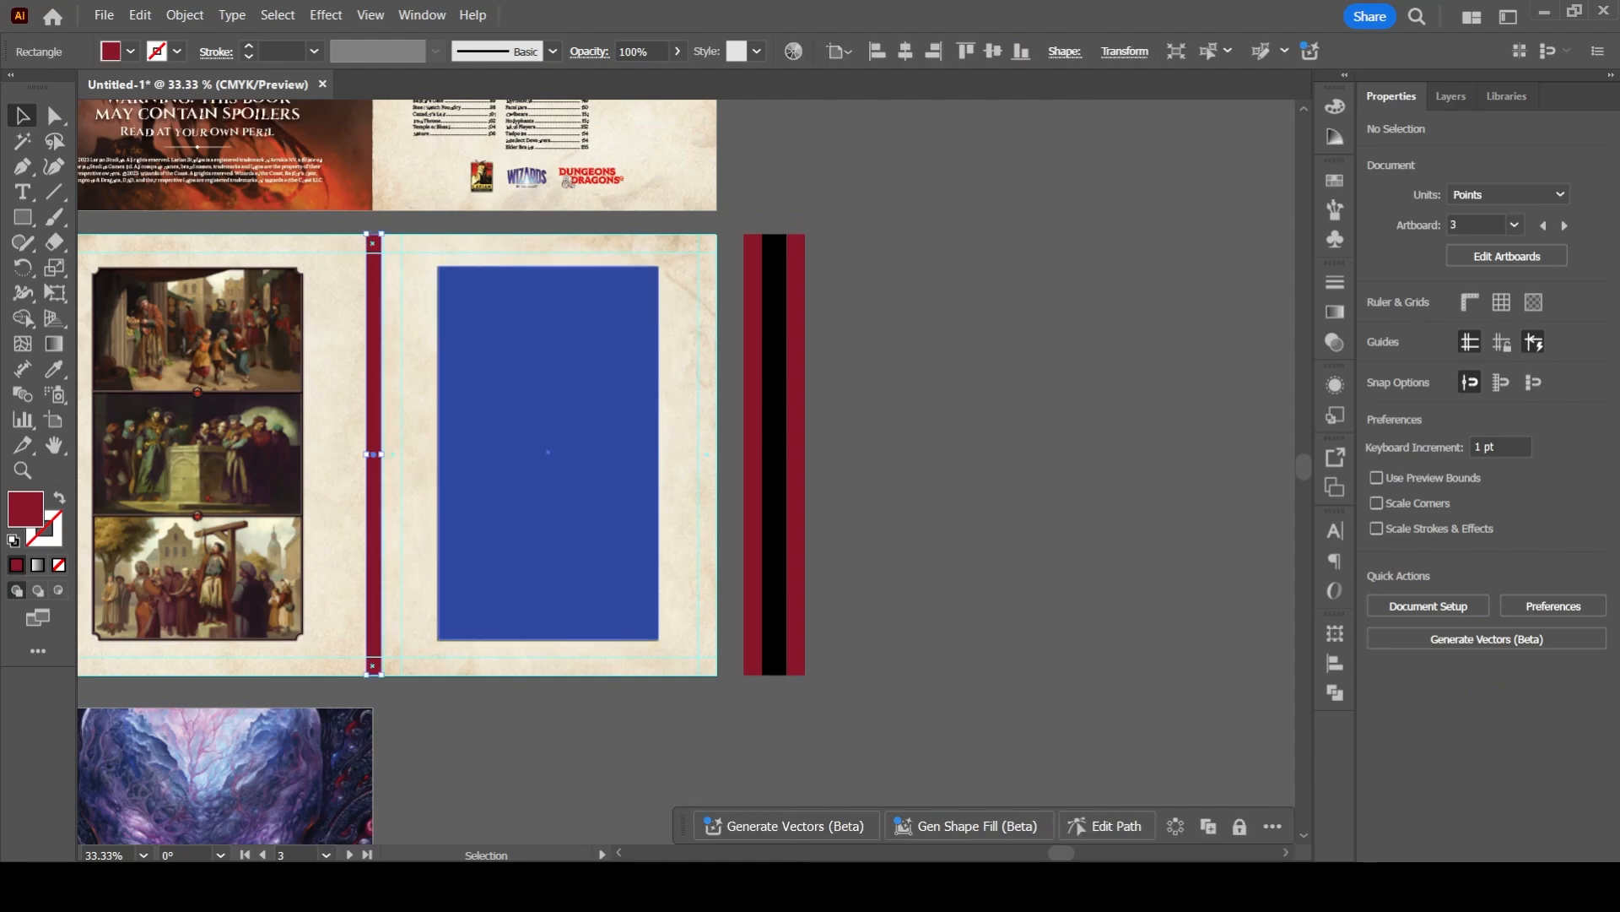
# - Try moving the blue rectangle down off the foreword's text frame, and undo the move
pyautogui.scroll(2, 396, 343)
pyautogui.moveTo(397, 343); pyautogui.dragTo(554, 440)
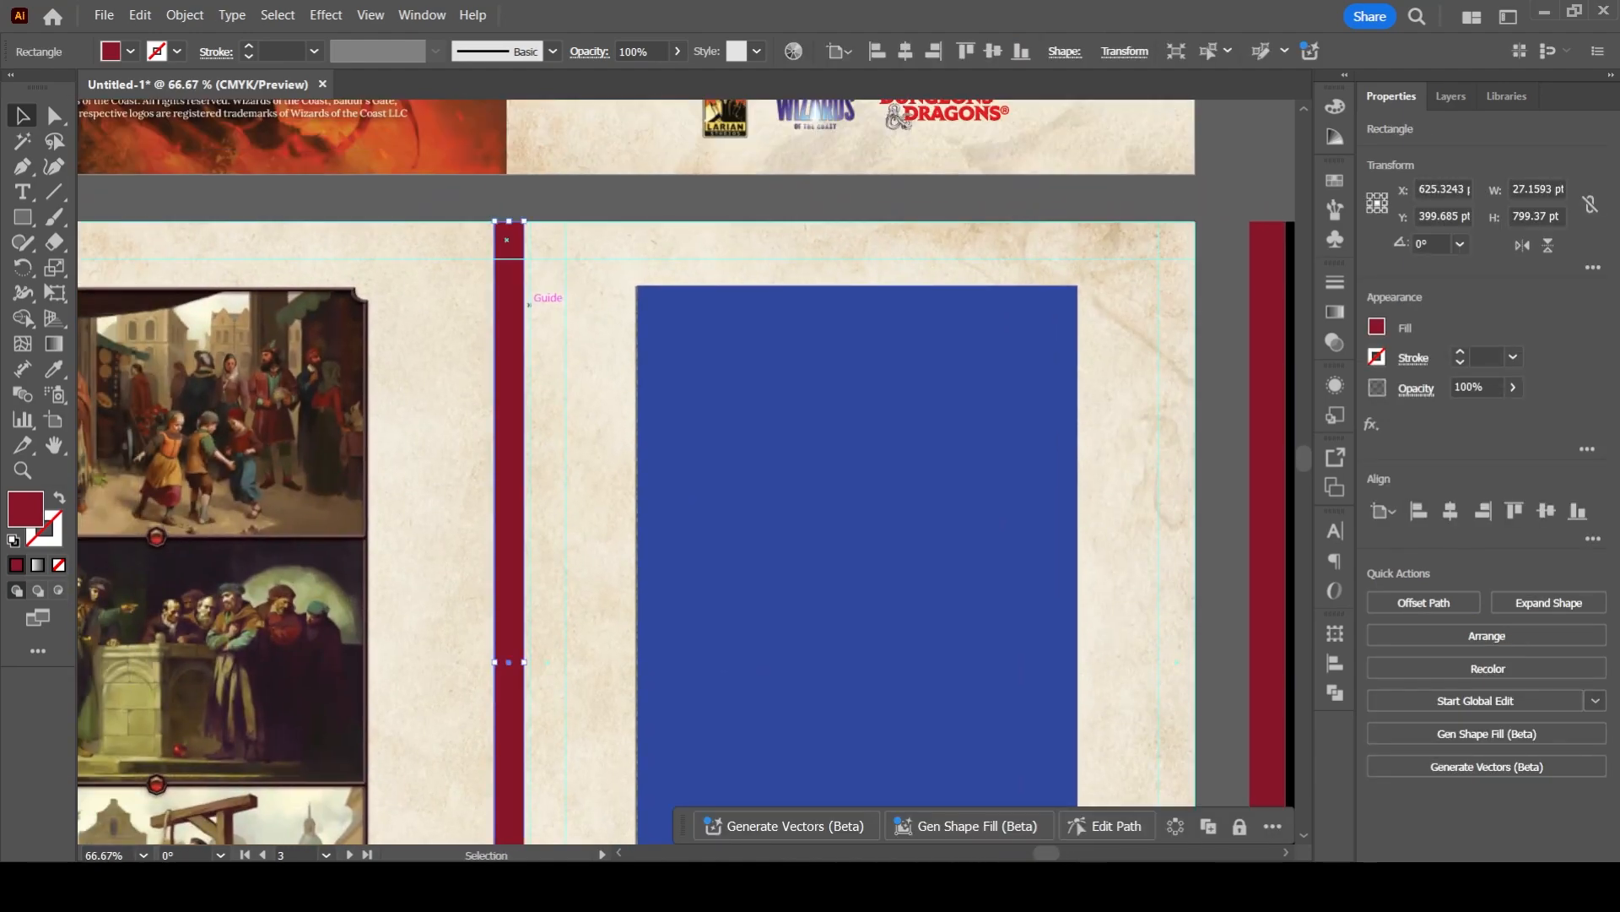
pyautogui.scroll(-2, 540, 354)
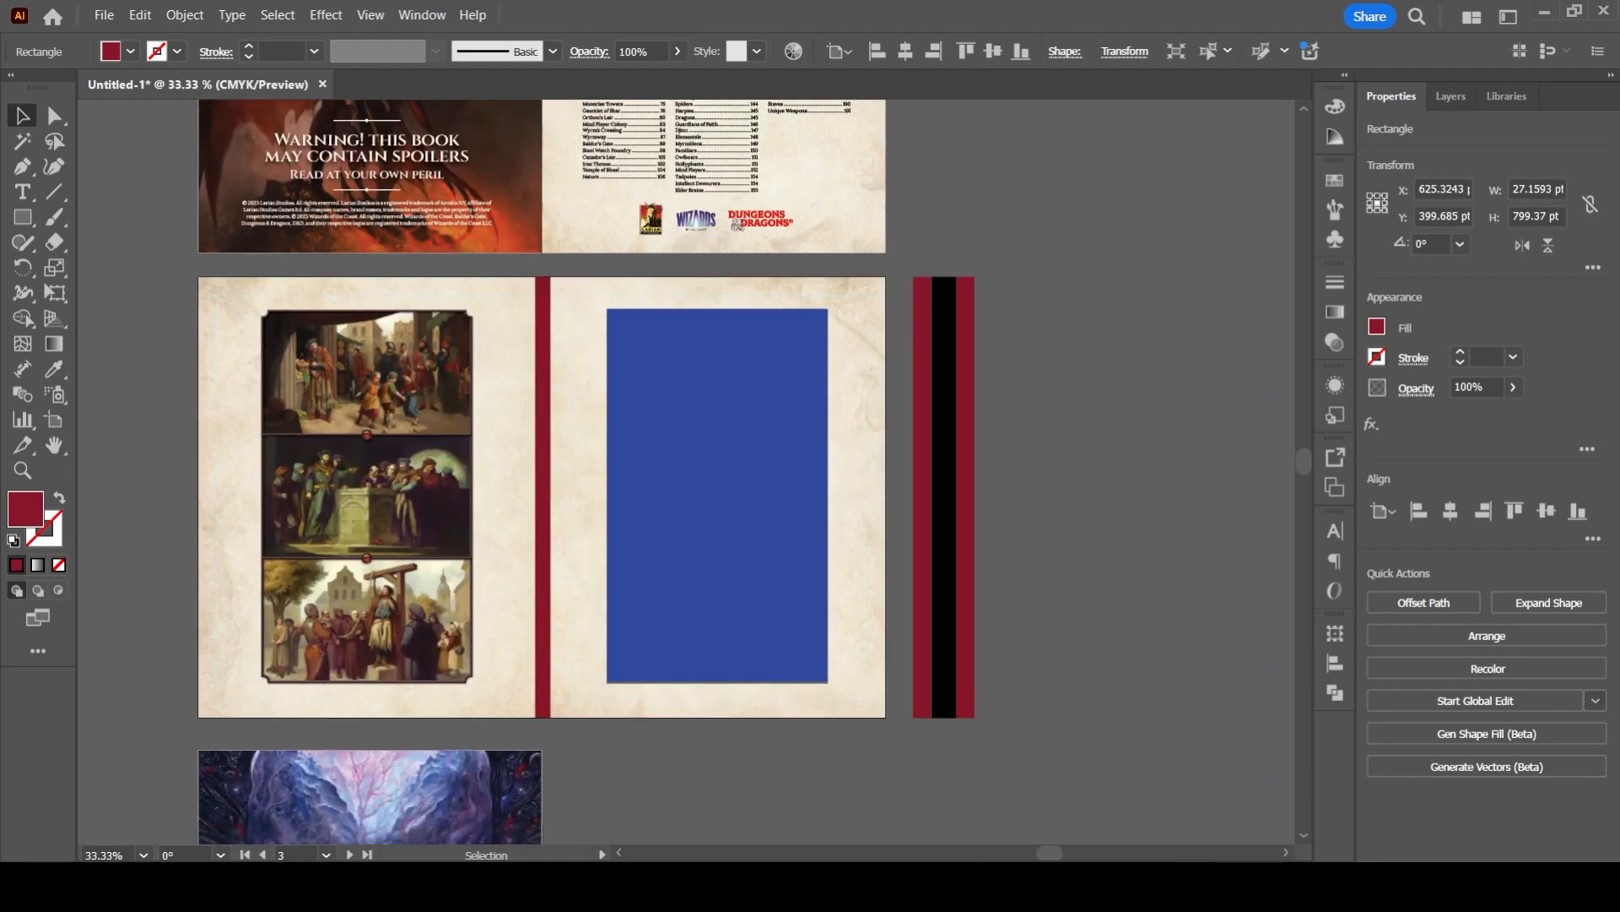
pyautogui.moveTo(593, 415); pyautogui.dragTo(590, 367)
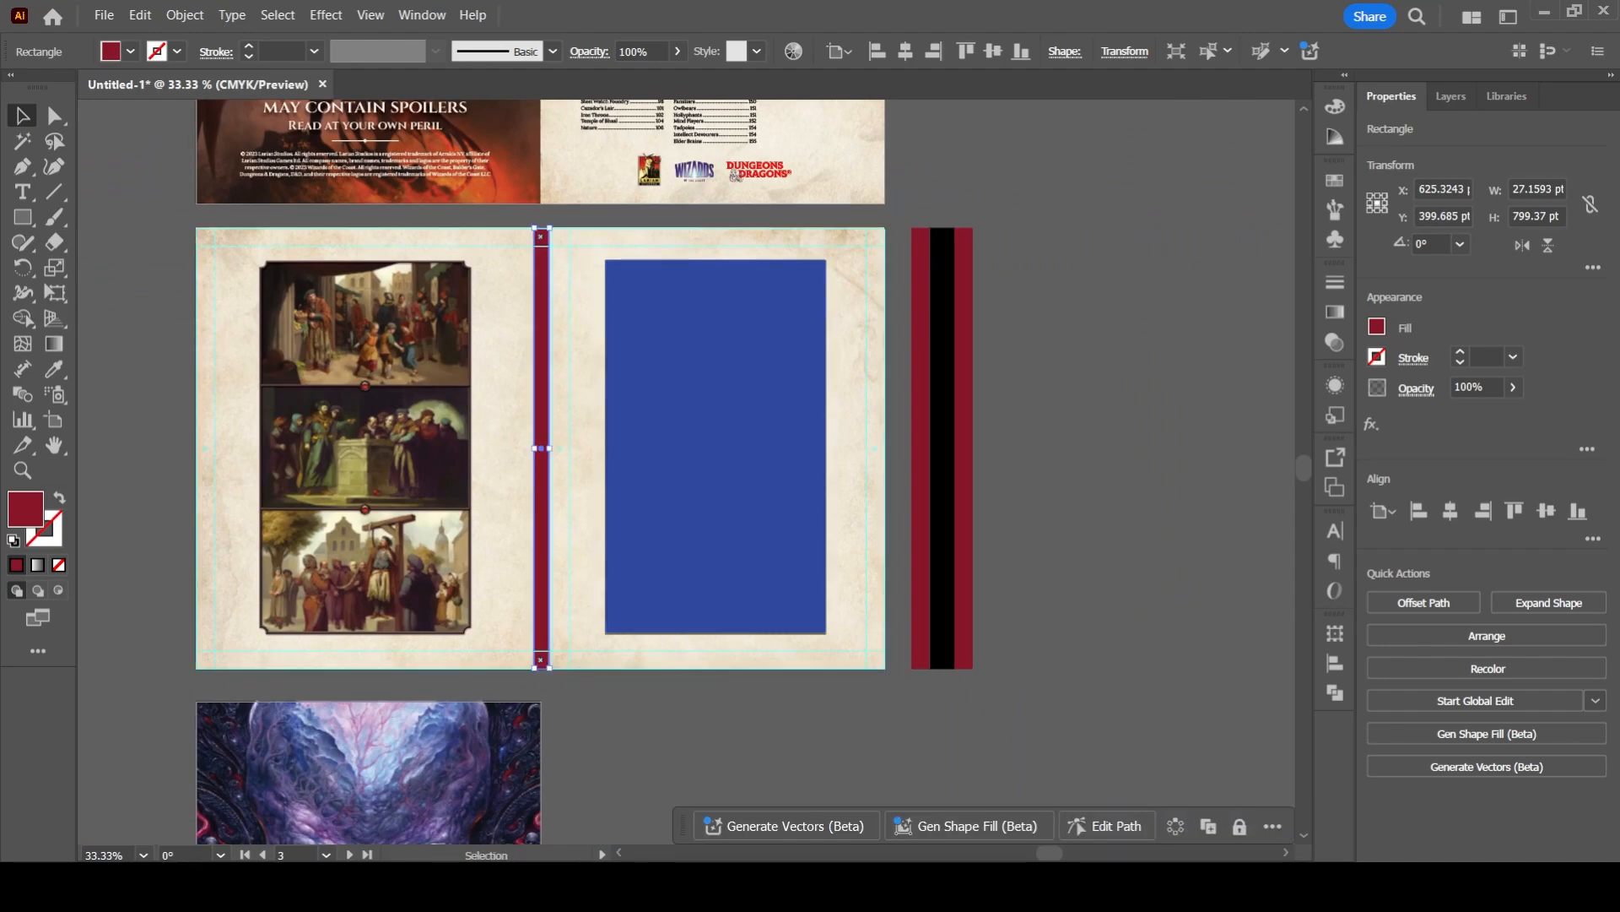
pyautogui.moveTo(541, 422); pyautogui.dragTo(937, 464)
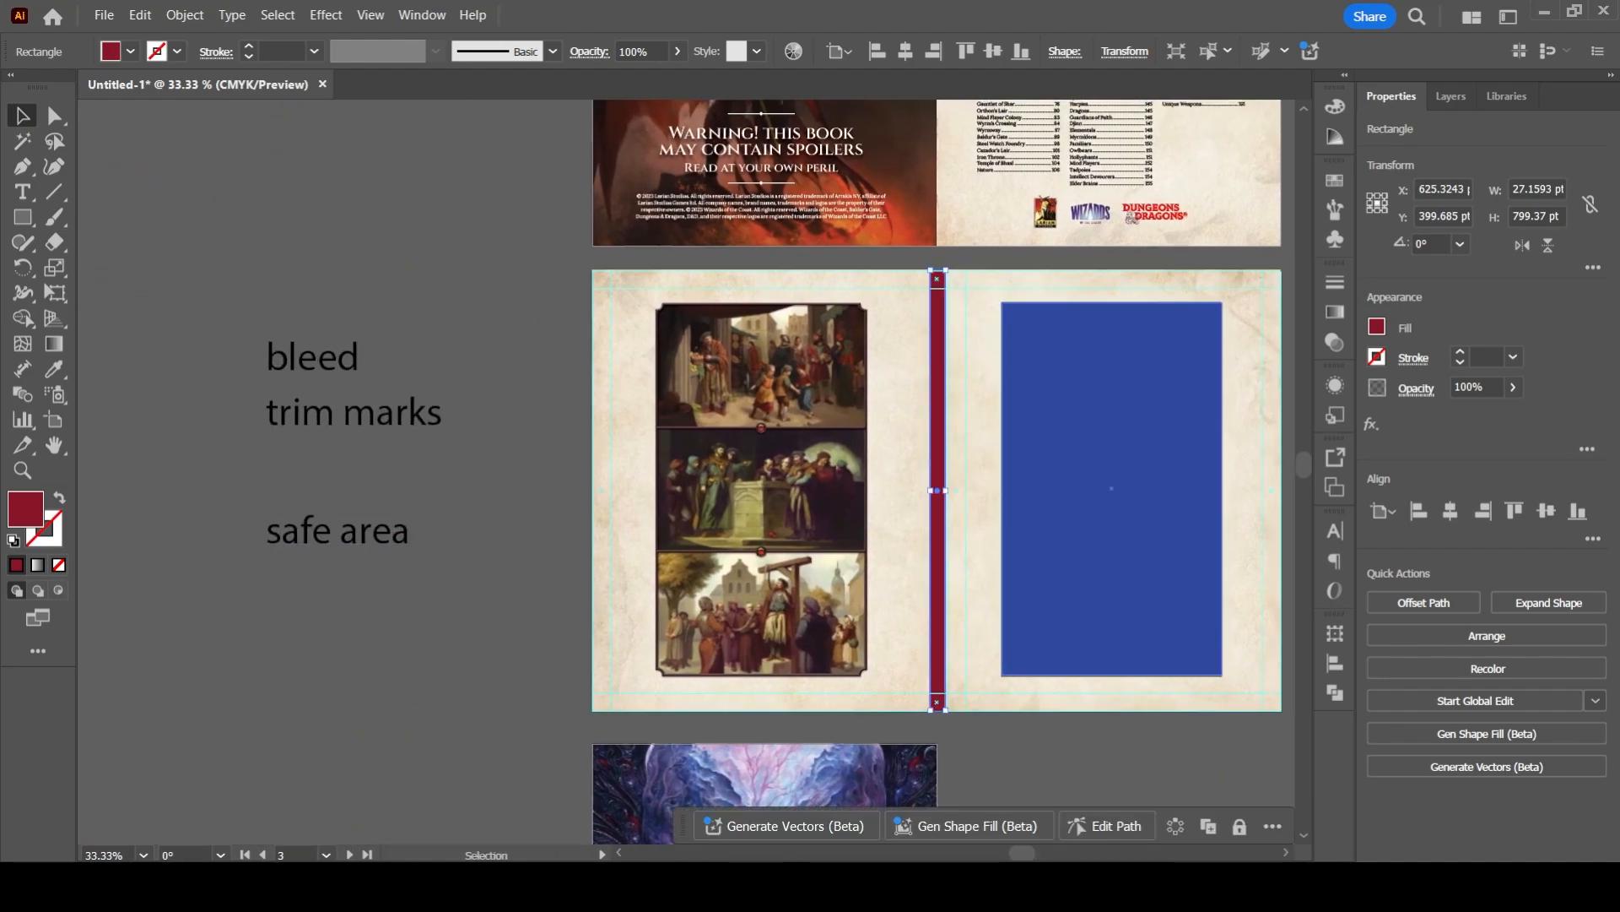
pyautogui.moveTo(1110, 393); pyautogui.dragTo(1030, 542)
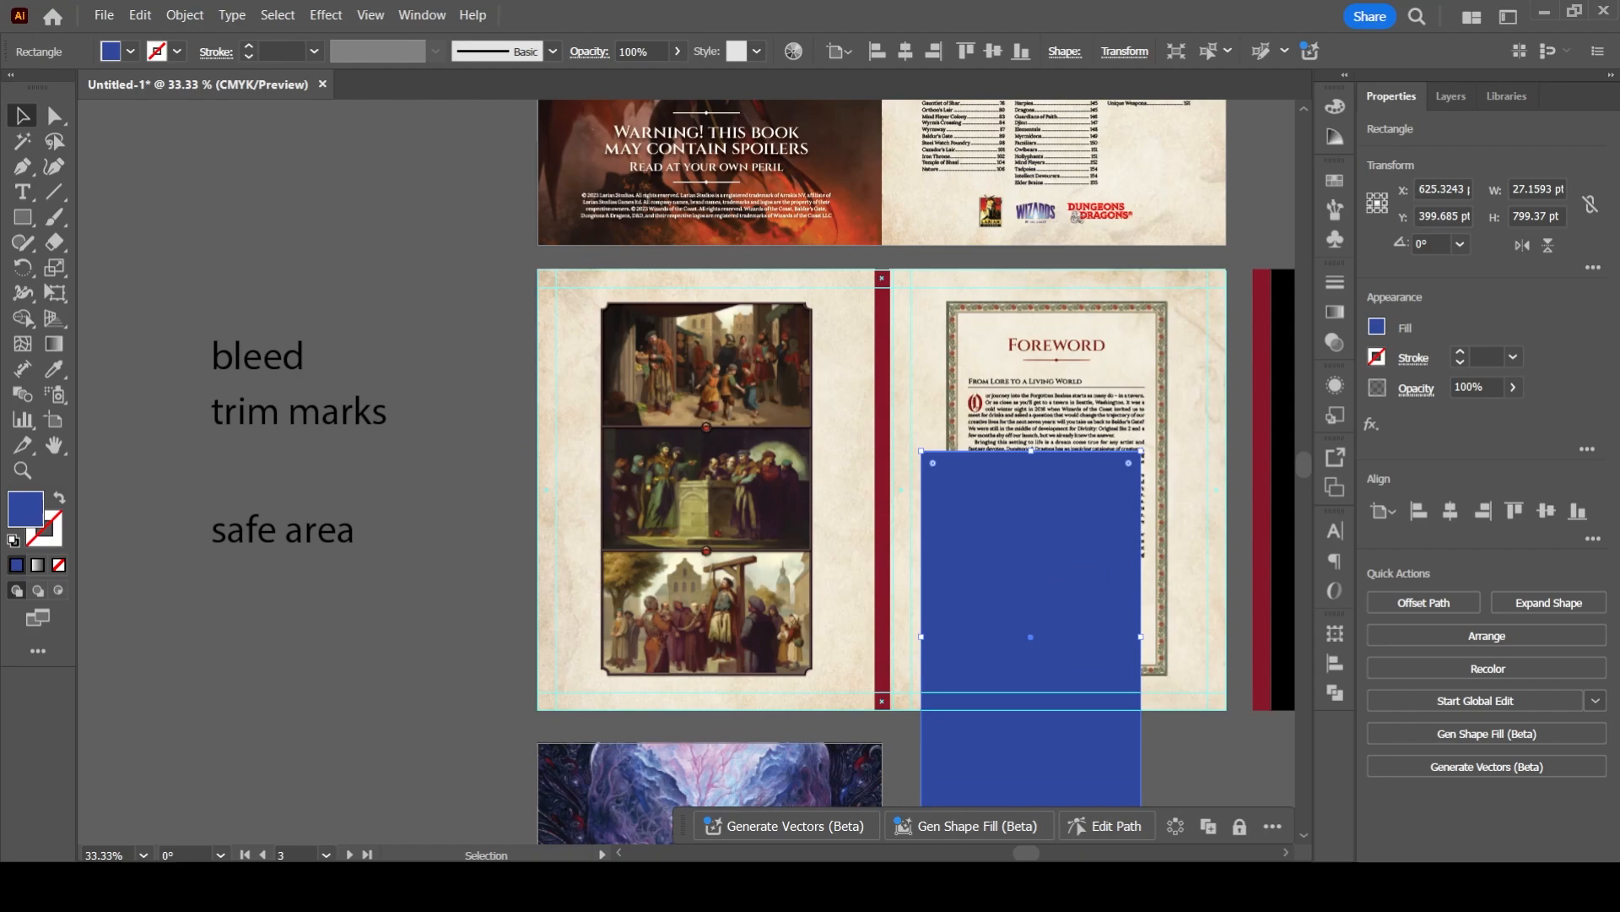
pyautogui.hotkey('ctrl', 'z')
# - Move the "safe area" label up closer to the "trim marks" label and clear the selection
pyautogui.moveTo(319, 542); pyautogui.dragTo(337, 514)
pyautogui.click(456, 472)
pyautogui.moveTo(879, 345); pyautogui.dragTo(667, 342)
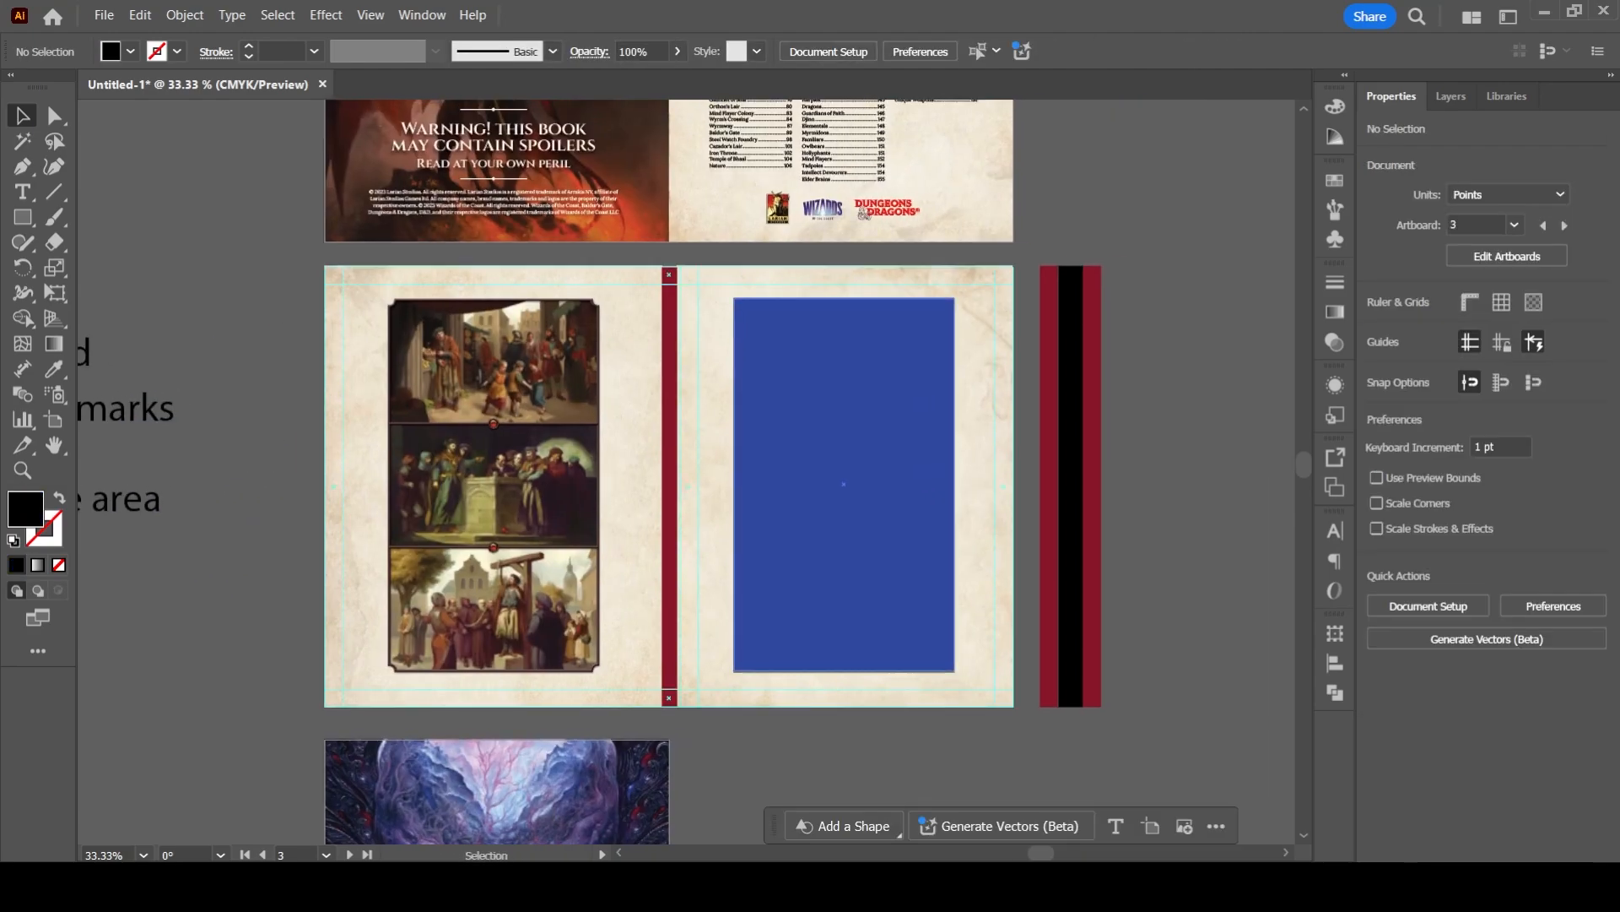
# - Examine the spine bar, the margin guides and the blue rectangle's placement on the foreword spread
pyautogui.scroll(2, 722, 334)
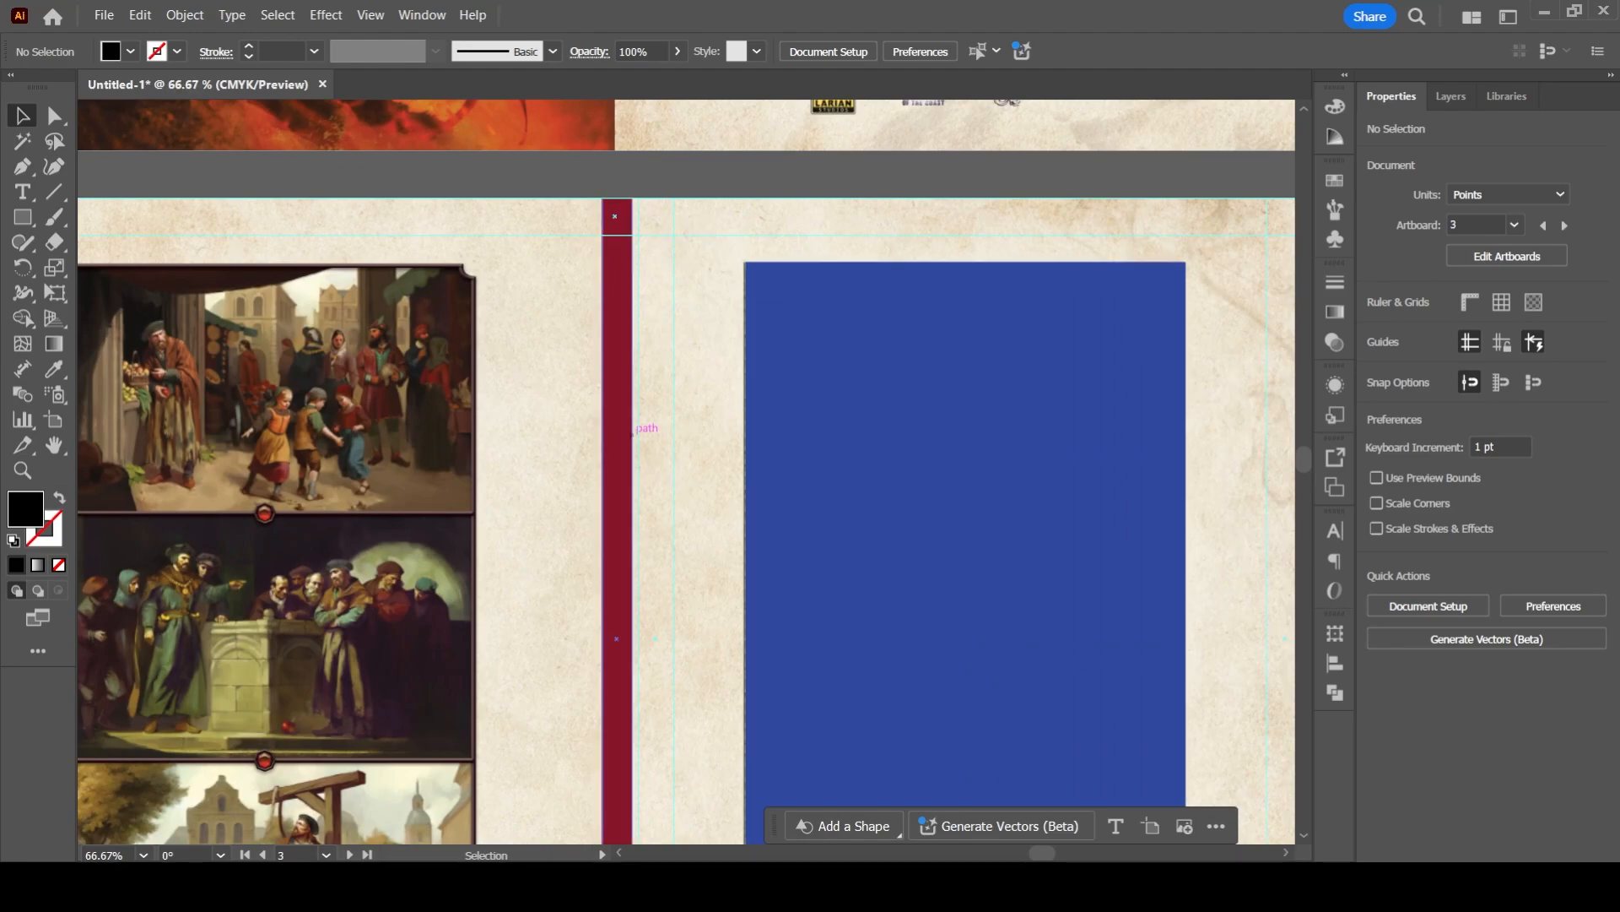
pyautogui.moveTo(895, 473); pyautogui.dragTo(751, 463)
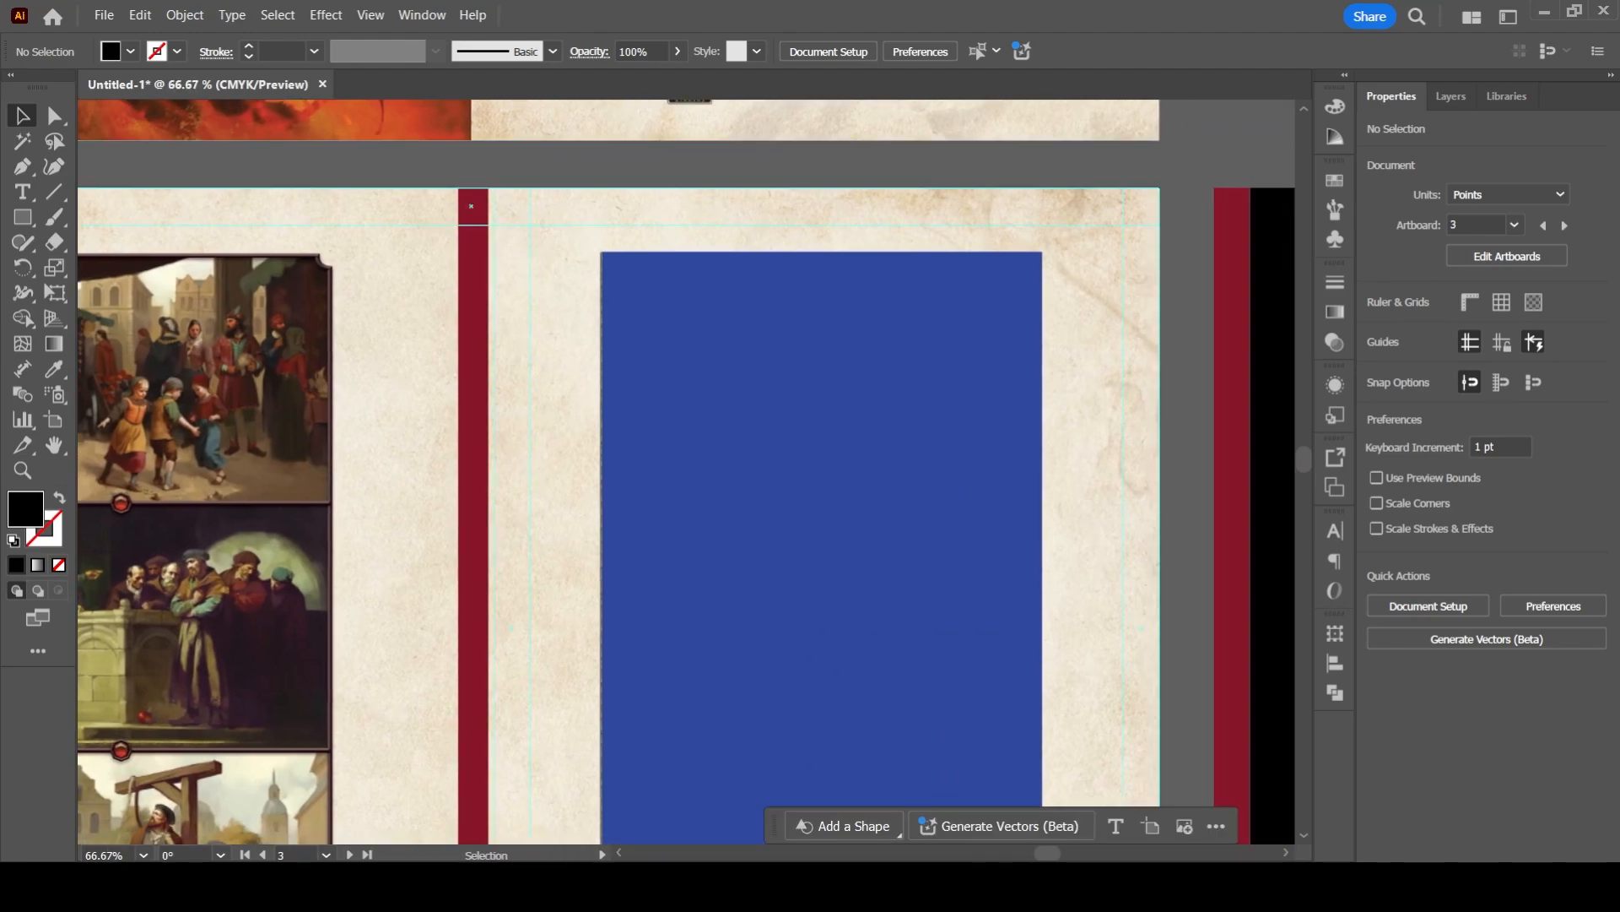
pyautogui.scroll(-2, 525, 564)
pyautogui.moveTo(525, 564)
pyautogui.mouseDown()
pyautogui.moveTo(767, 461)
pyautogui.moveTo(614, 826)
pyautogui.moveTo(633, 563)
pyautogui.mouseUp()
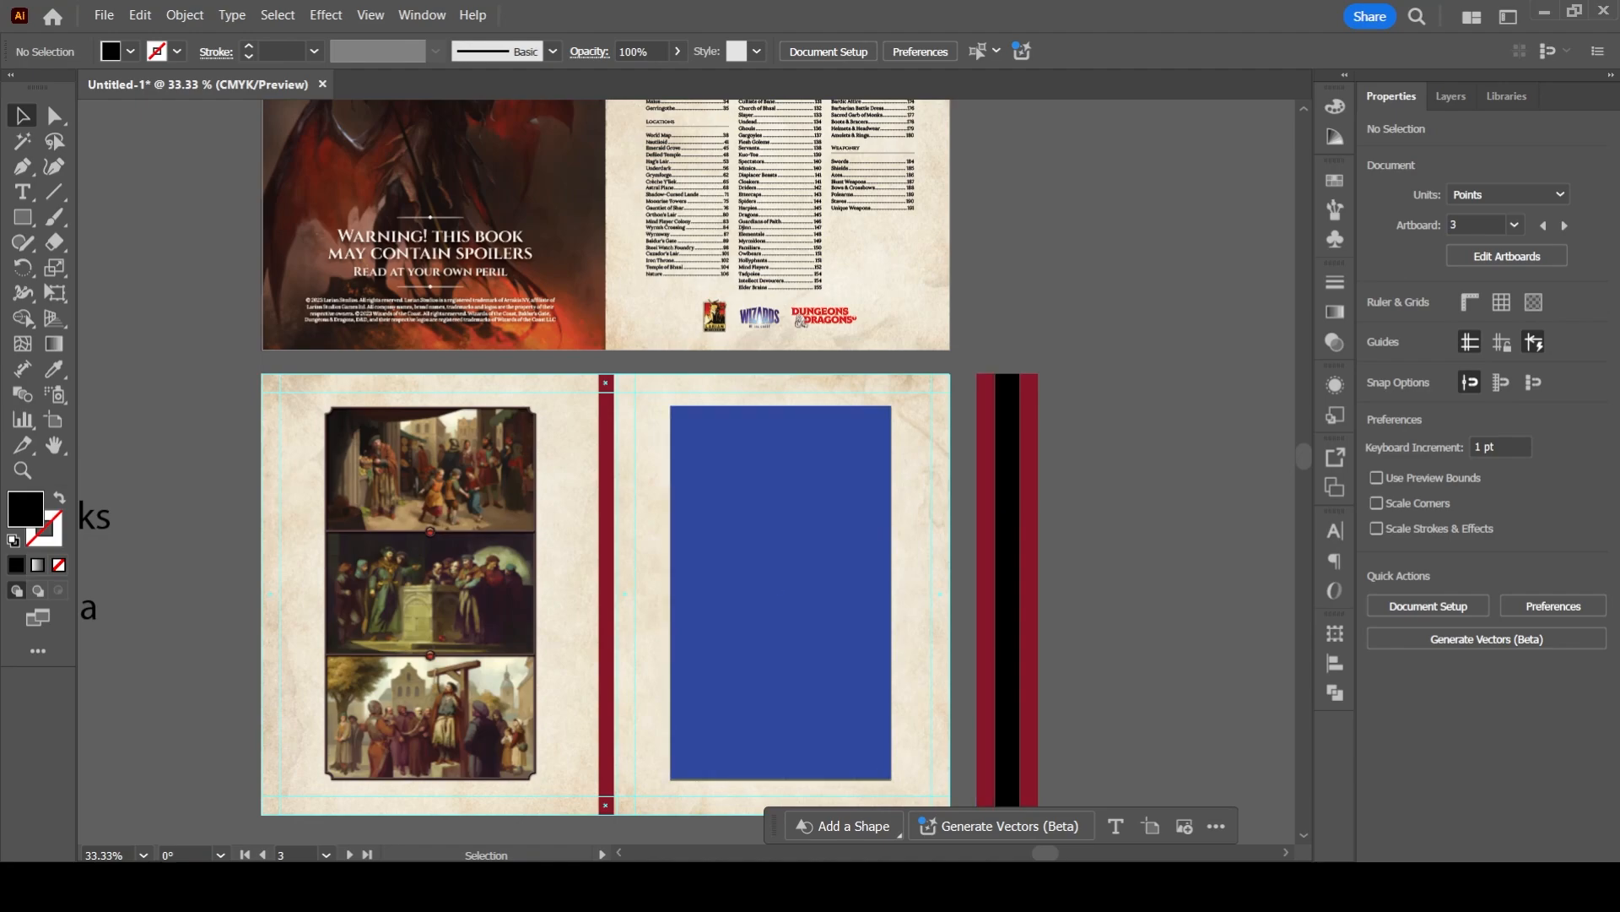
pyautogui.moveTo(635, 442); pyautogui.dragTo(626, 586)
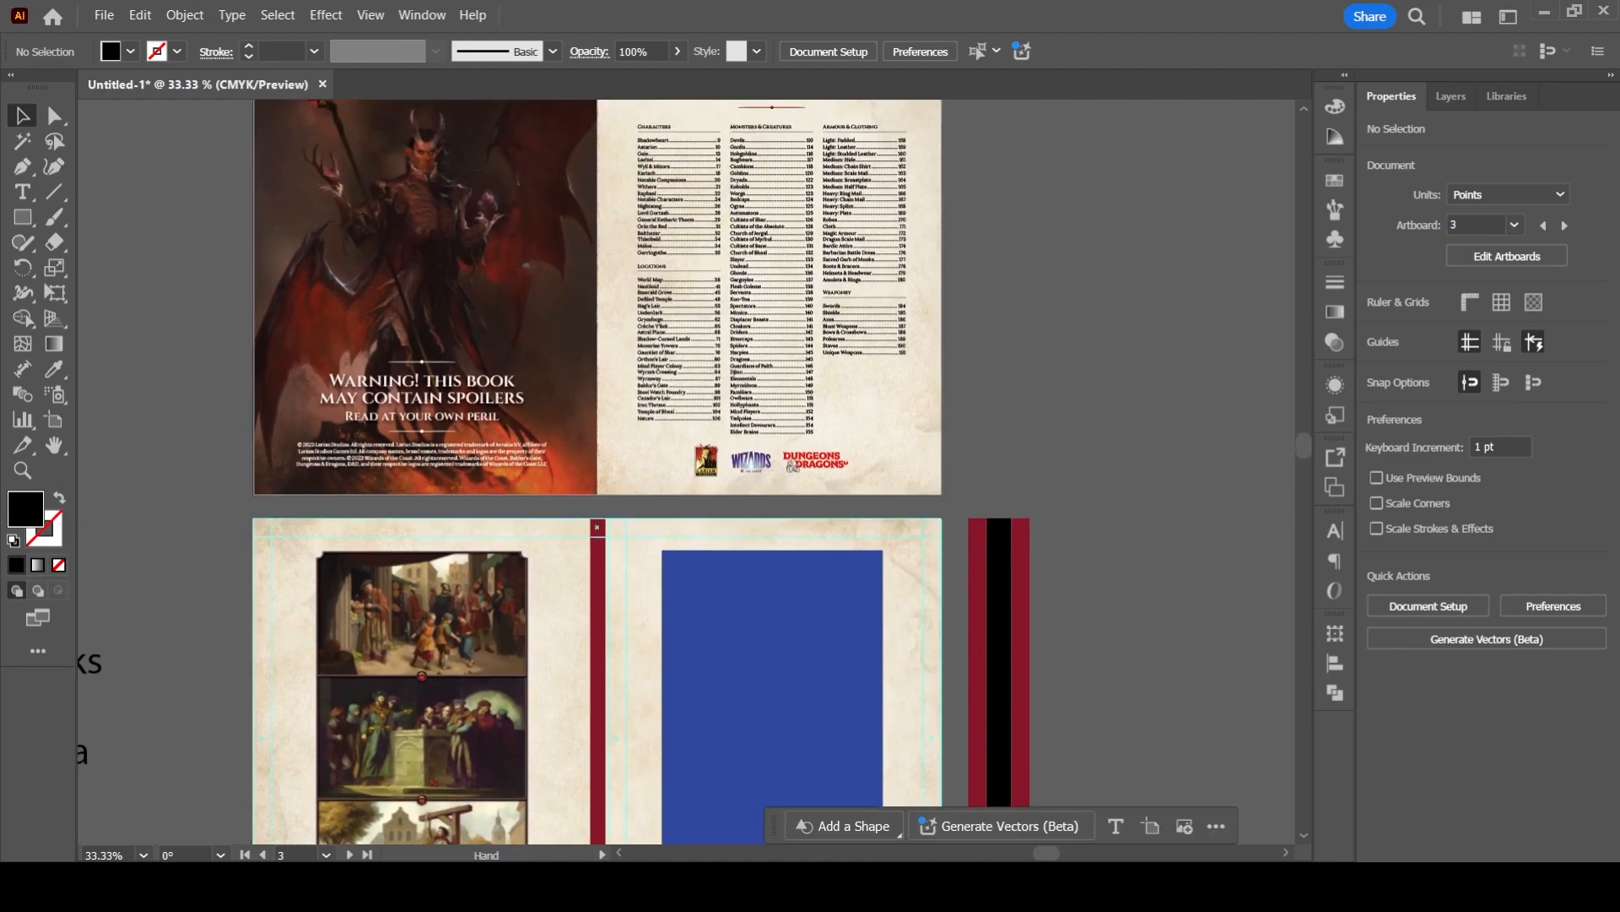
# - Show the layers list, try moving the red spine bar up from the spread, and undo the move
pyautogui.click(1452, 96)
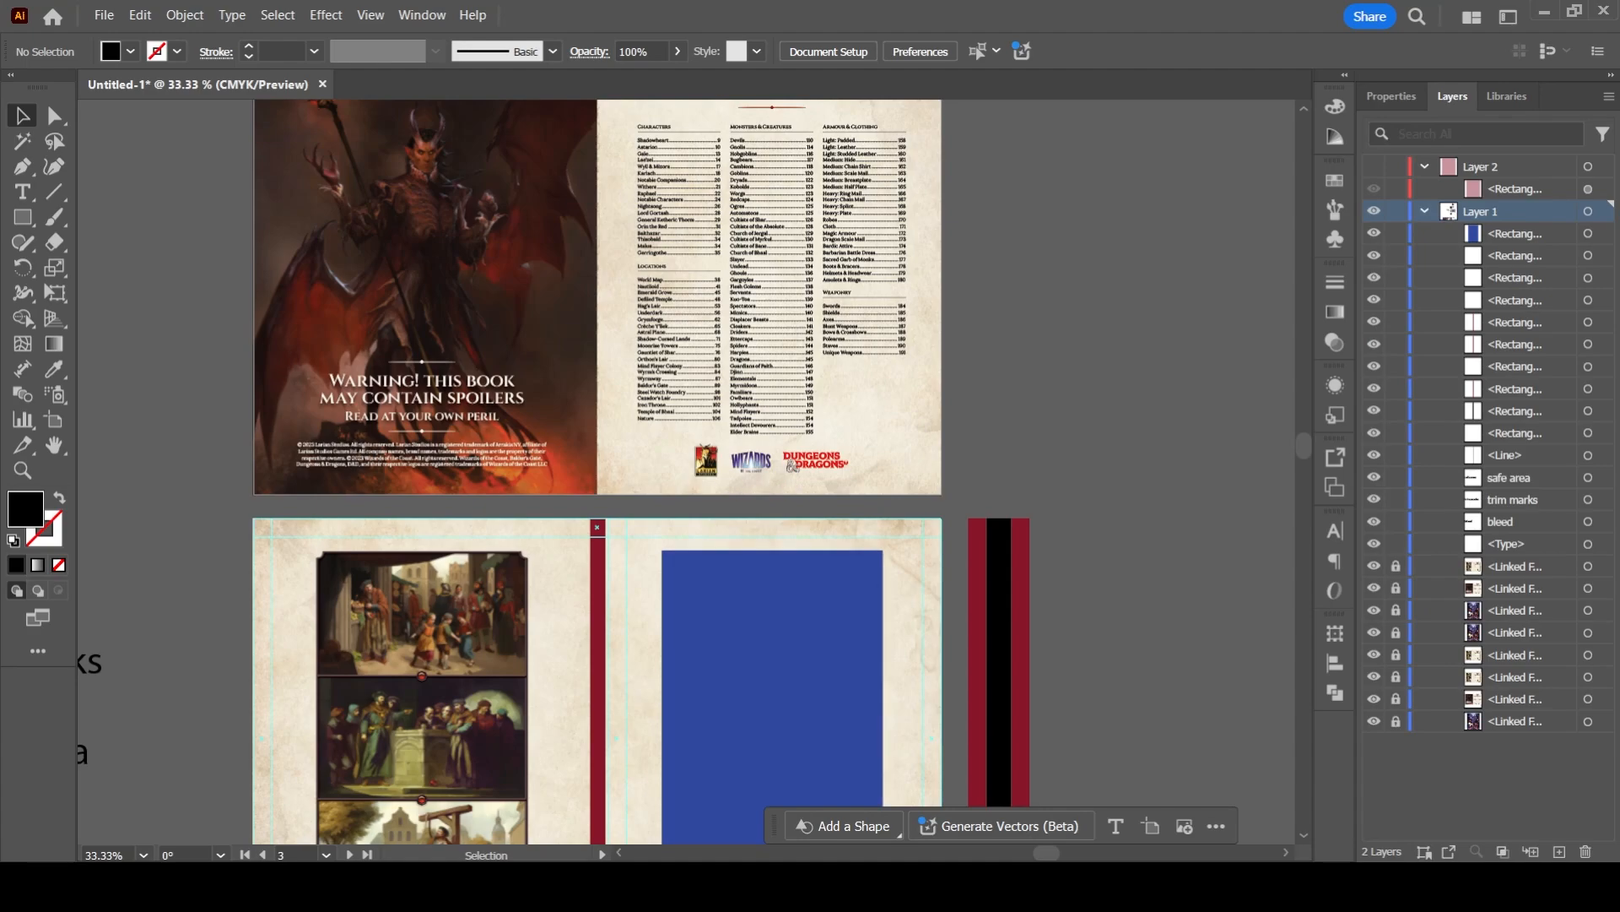
pyautogui.moveTo(598, 608); pyautogui.dragTo(666, 199)
pyautogui.hotkey('ctrl', 'z')
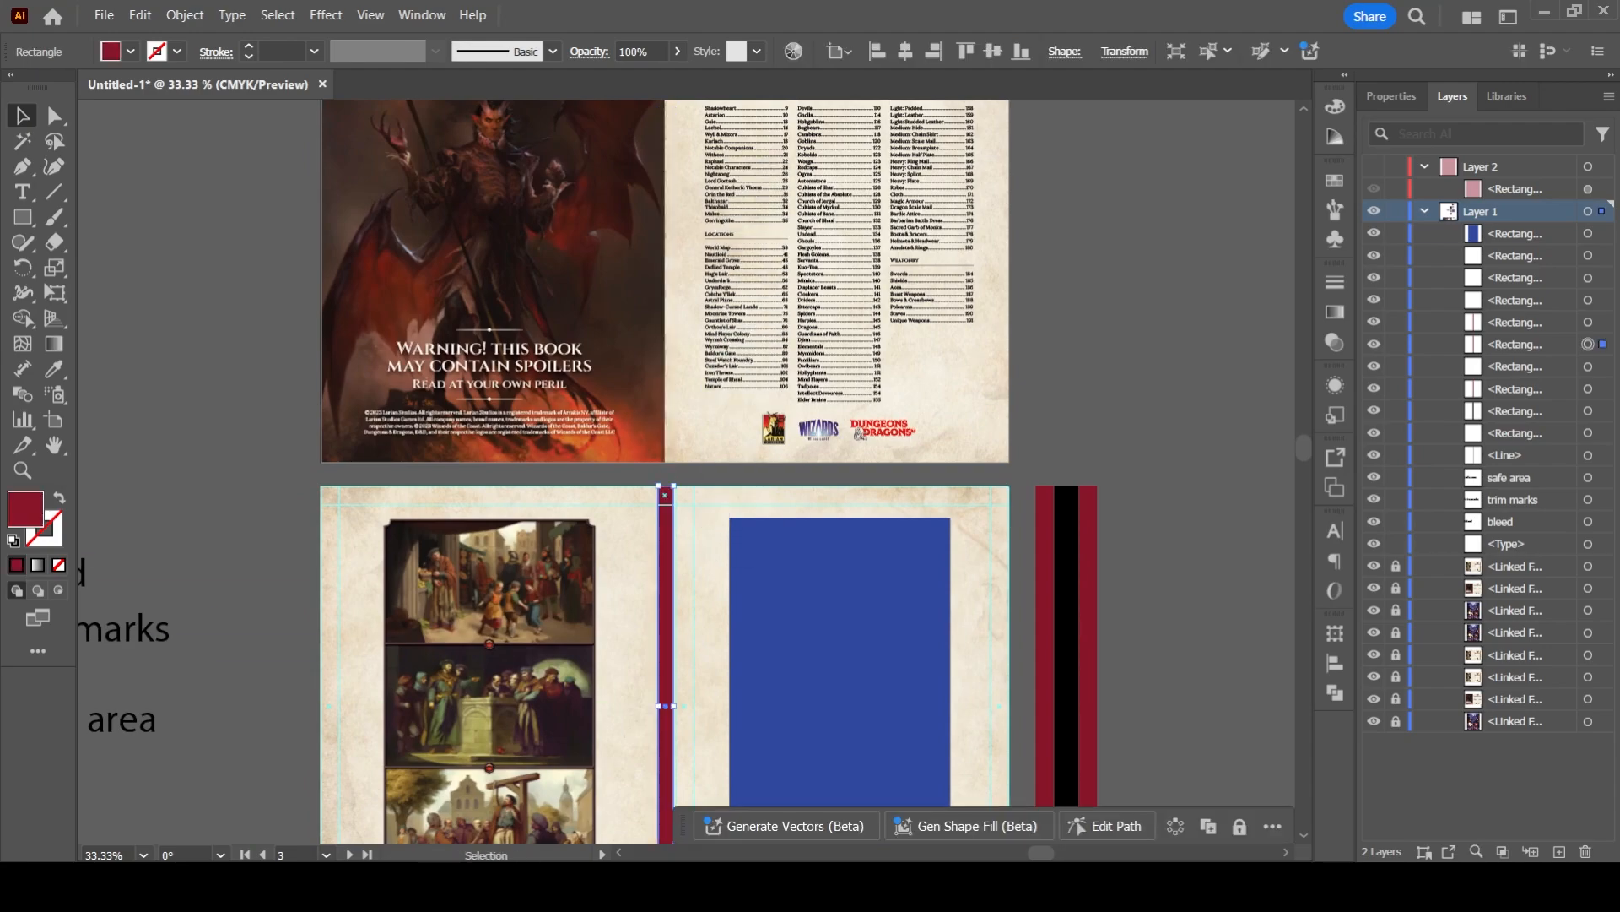
# - Duplicate the red spine bar from the foreword spread onto the Contents spread and align it along that spread's centre fold
pyautogui.moveTo(666, 614); pyautogui.dragTo(643, 545)
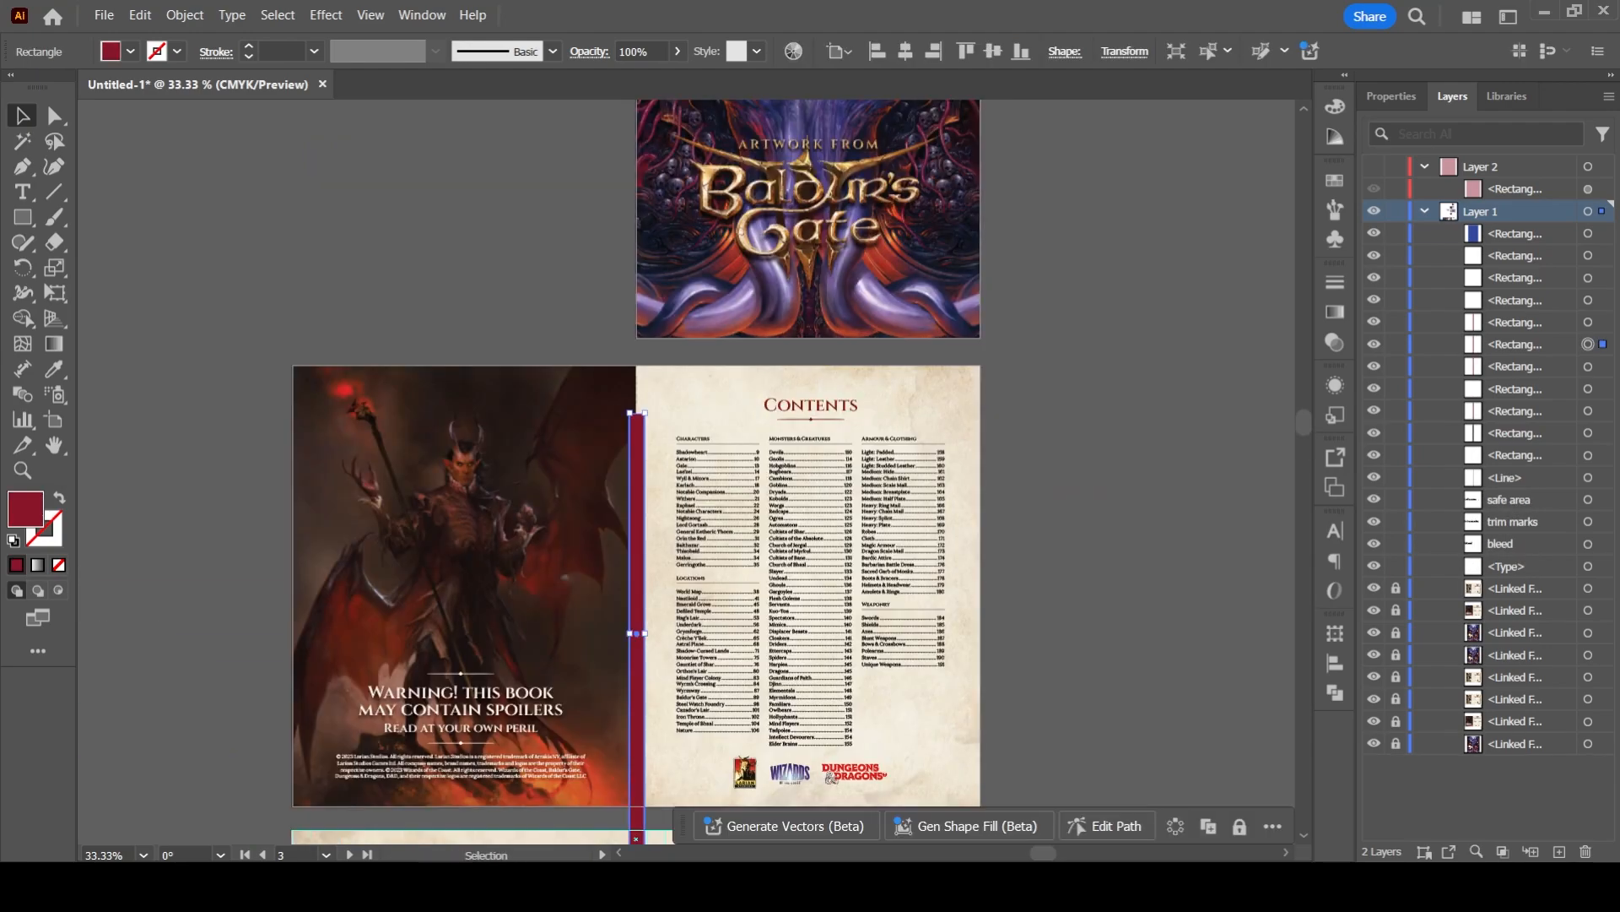
pyautogui.moveTo(639, 470); pyautogui.dragTo(643, 423)
pyautogui.click(582, 540)
pyautogui.moveTo(583, 540); pyautogui.dragTo(589, 487)
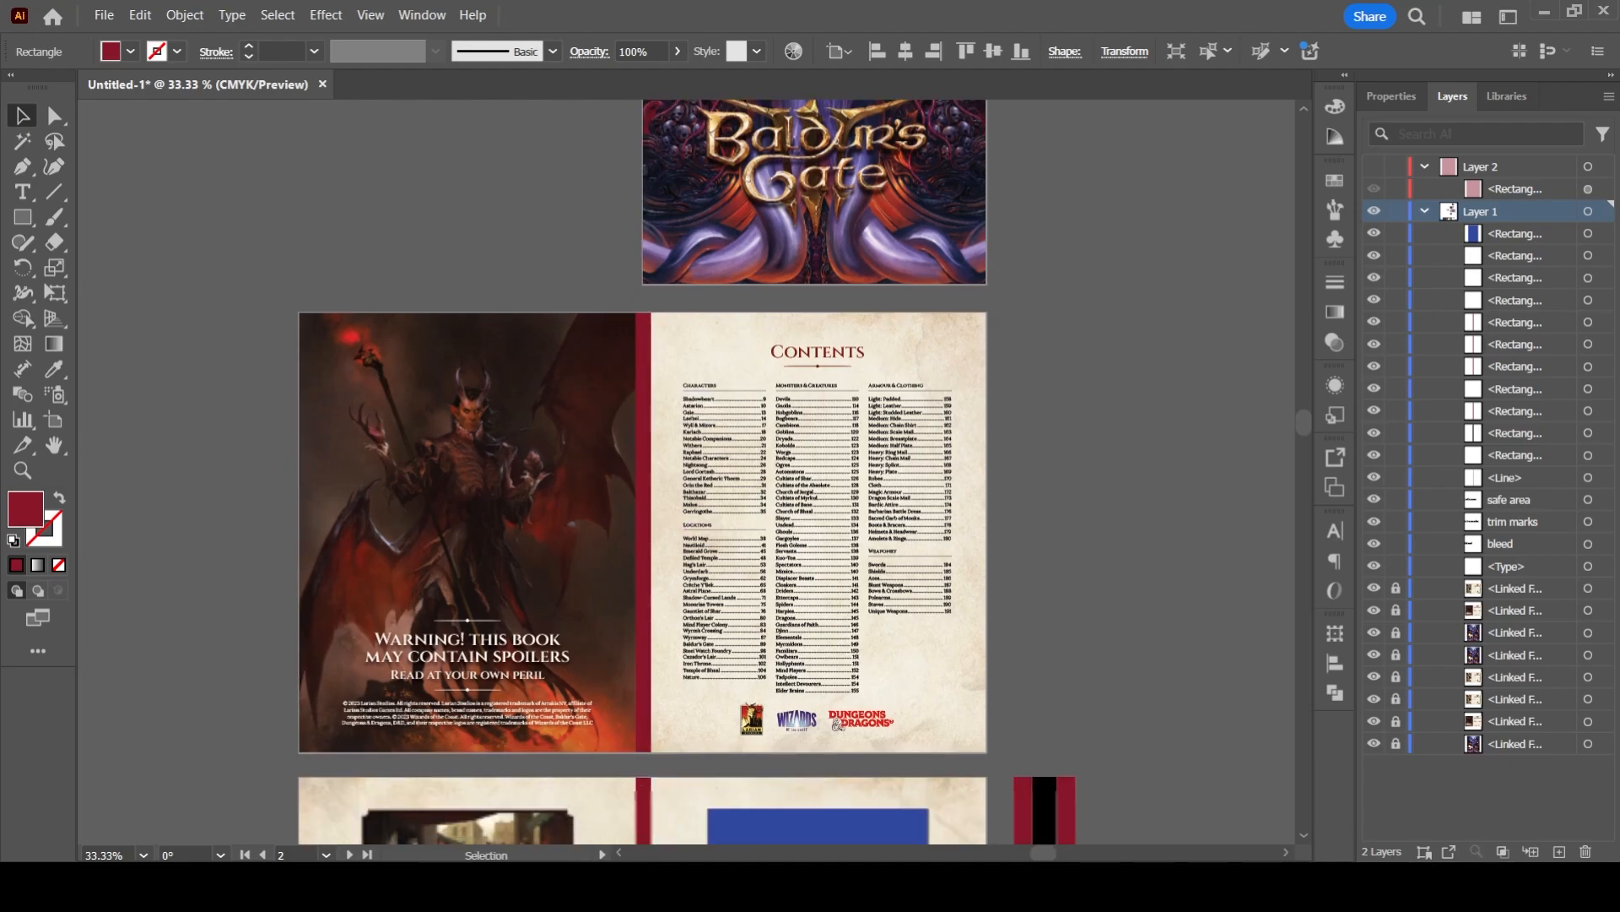
# - Move the nearest spare red bar from beside the foreword spread to the Contents page's outer edge and recolour it near-black
pyautogui.scroll(-3, 1036, 582)
pyautogui.moveTo(1029, 564); pyautogui.dragTo(975, 237)
pyautogui.scroll(3, 975, 238)
pyautogui.moveTo(976, 533); pyautogui.dragTo(986, 447)
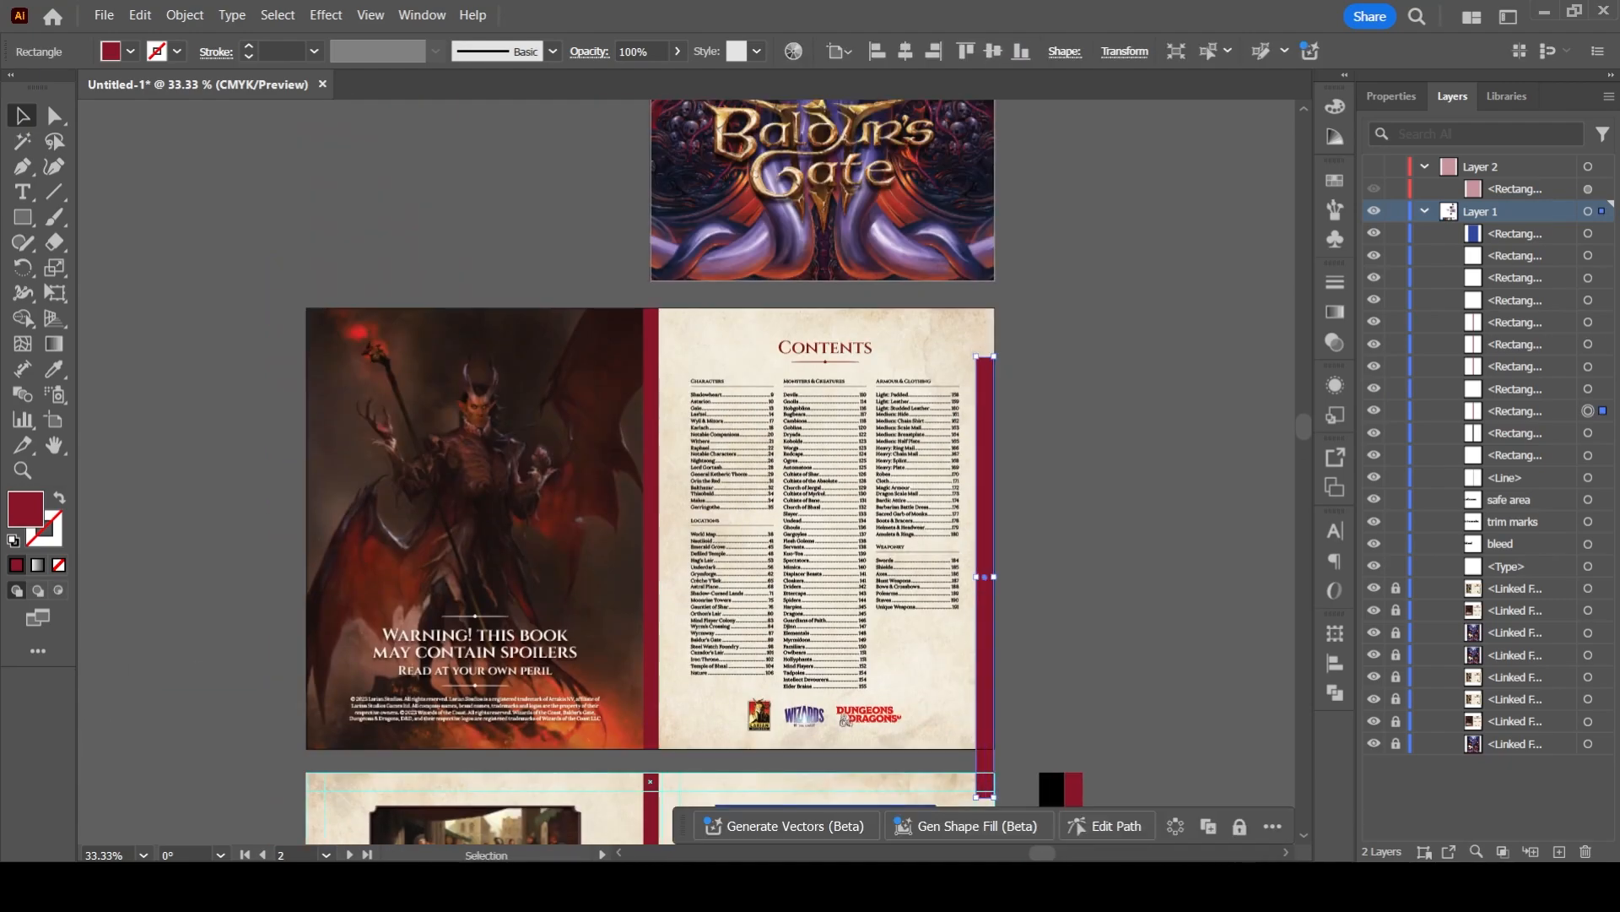
pyautogui.press('i')
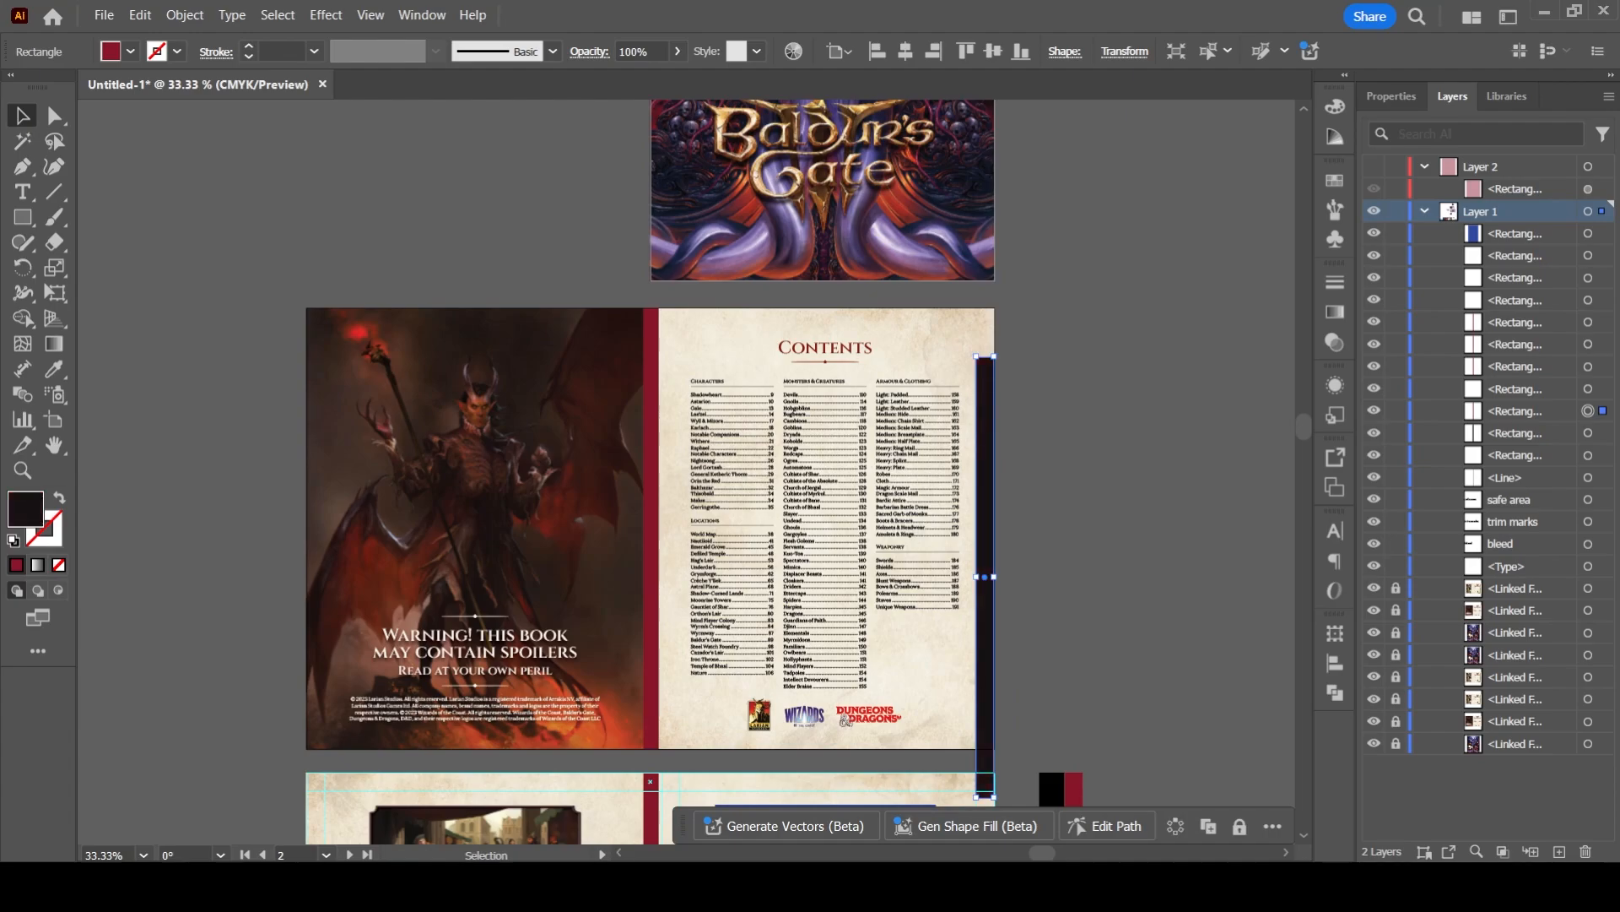
# - Align the dark bar with the full height of the Contents page and duplicate it onto the spread's opposite outer edge
pyautogui.click(1391, 96)
pyautogui.moveTo(986, 507); pyautogui.dragTo(986, 433)
pyautogui.moveTo(986, 433); pyautogui.dragTo(315, 433)
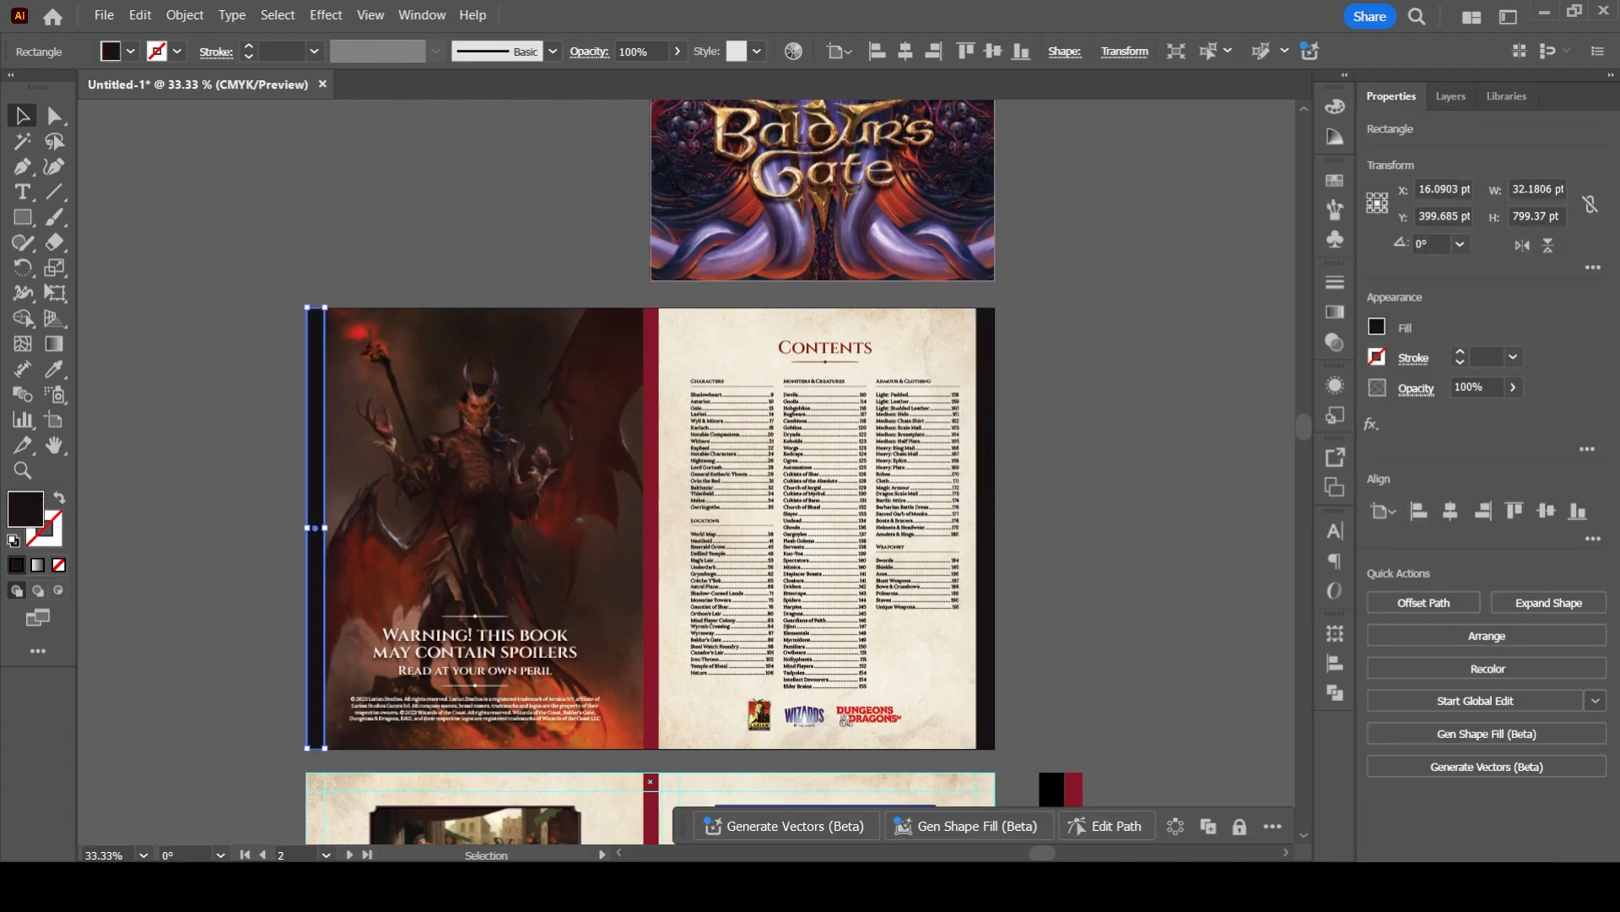
# - Duplicate the dark bar from the warning page's outer edge, rotate it to horizontal and place it along the spread's top edge
pyautogui.click(220, 430)
pyautogui.scroll(-1, 219, 430)
pyautogui.moveTo(279, 506); pyautogui.dragTo(395, 507)
pyautogui.moveTo(411, 282); pyautogui.dragTo(622, 526)
pyautogui.moveTo(474, 509); pyautogui.dragTo(629, 297)
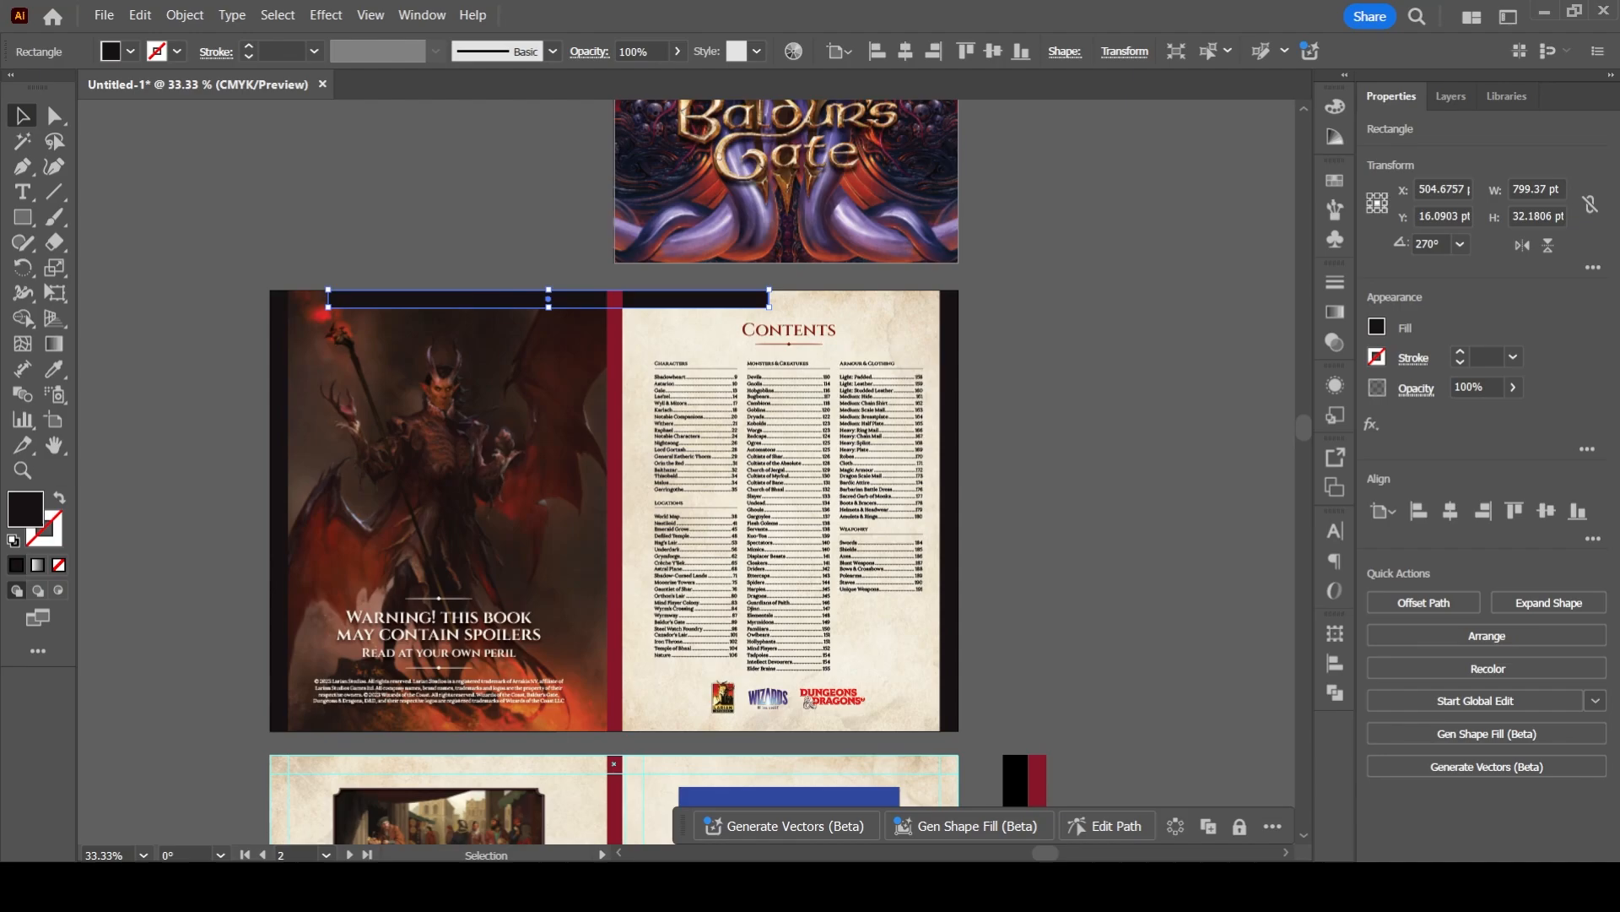
# - Centre the horizontal bar, widen it across the spread to about 1246 pt and duplicate it along the bottom edge
pyautogui.scroll(2, 776, 298)
pyautogui.click(1450, 511)
pyautogui.moveTo(895, 297); pyautogui.dragTo(1185, 194)
pyautogui.scroll(-1, 1147, 325)
pyautogui.moveTo(540, 174); pyautogui.dragTo(541, 808)
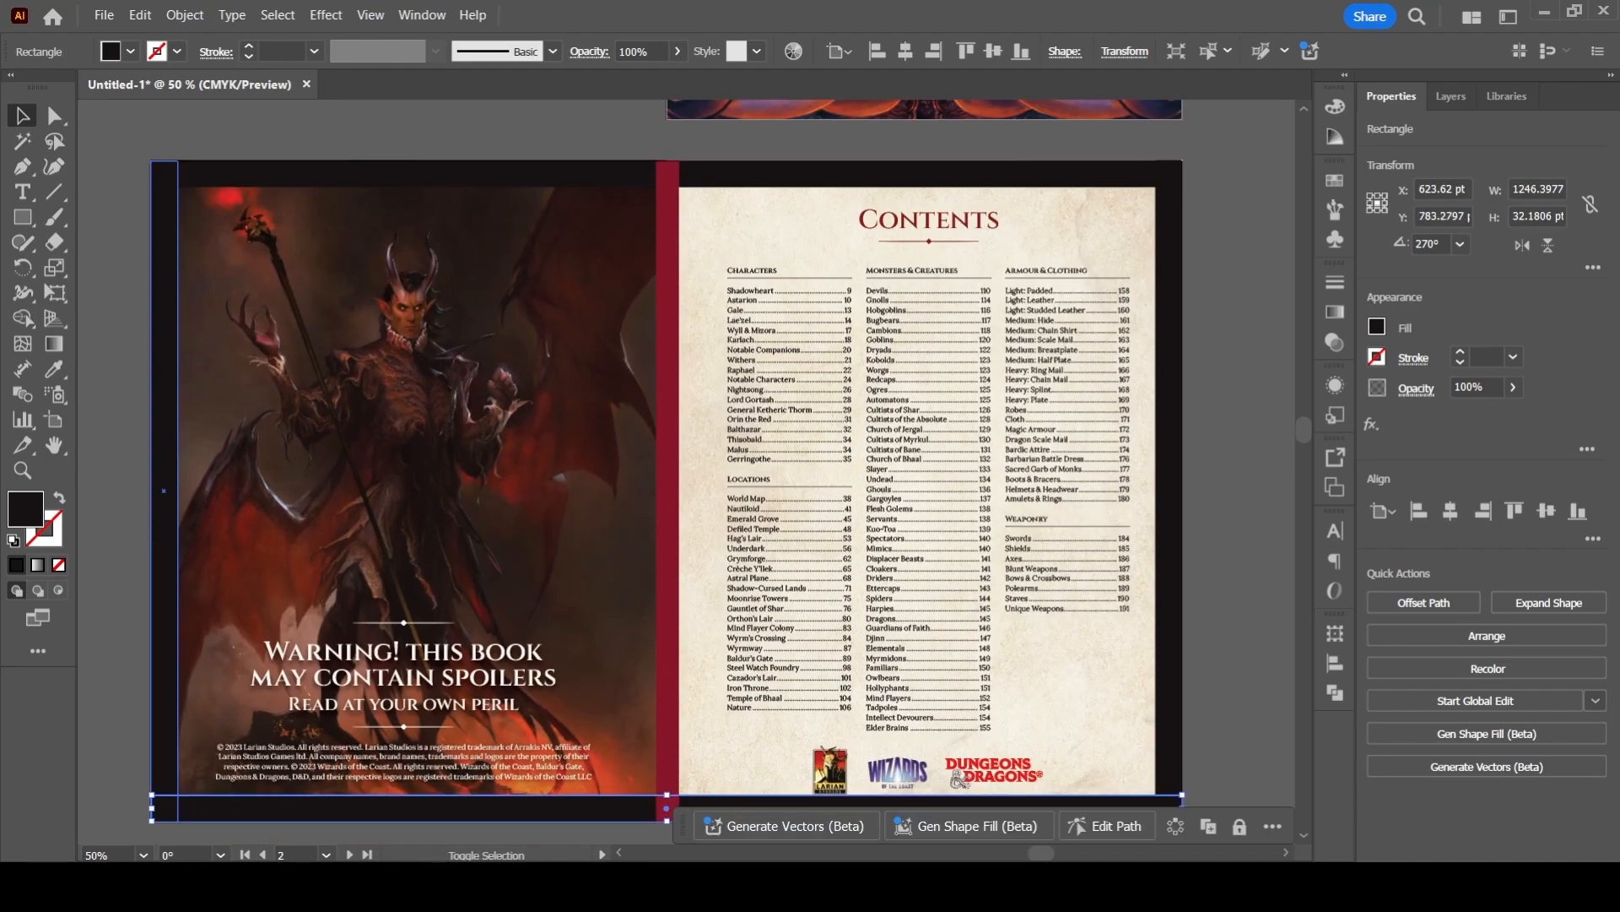
# - Convert the four dark edge bars of the Contents spread into margin guides
pyautogui.keyDown('shift'); pyautogui.click(164, 675); pyautogui.keyUp('shift')
pyautogui.keyDown('shift'); pyautogui.click(540, 174); pyautogui.keyUp('shift')
pyautogui.keyDown('shift'); pyautogui.click(1169, 296); pyautogui.keyUp('shift')
pyautogui.hotkey('ctrl', '5')
# - Place red bars about 32 pt wide against both sides of the Contents spread's spine bar
pyautogui.click(668, 279)
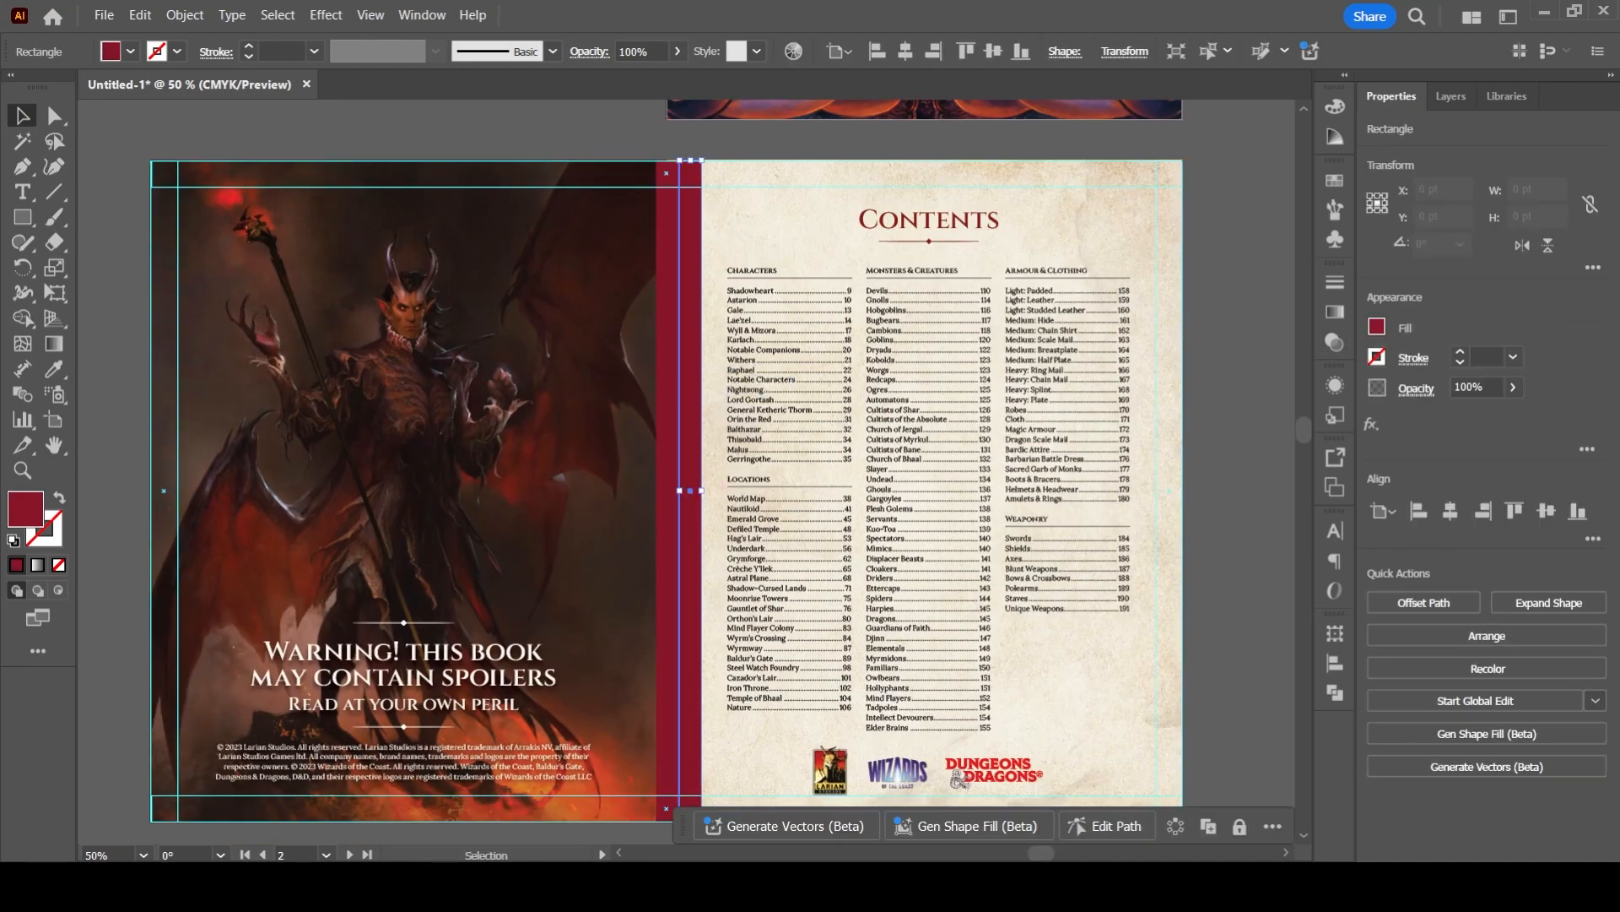
pyautogui.scroll(-1, 625, 249)
pyautogui.moveTo(1064, 657); pyautogui.dragTo(673, 201)
pyautogui.scroll(1, 662, 201)
pyautogui.moveTo(681, 348); pyautogui.dragTo(617, 343)
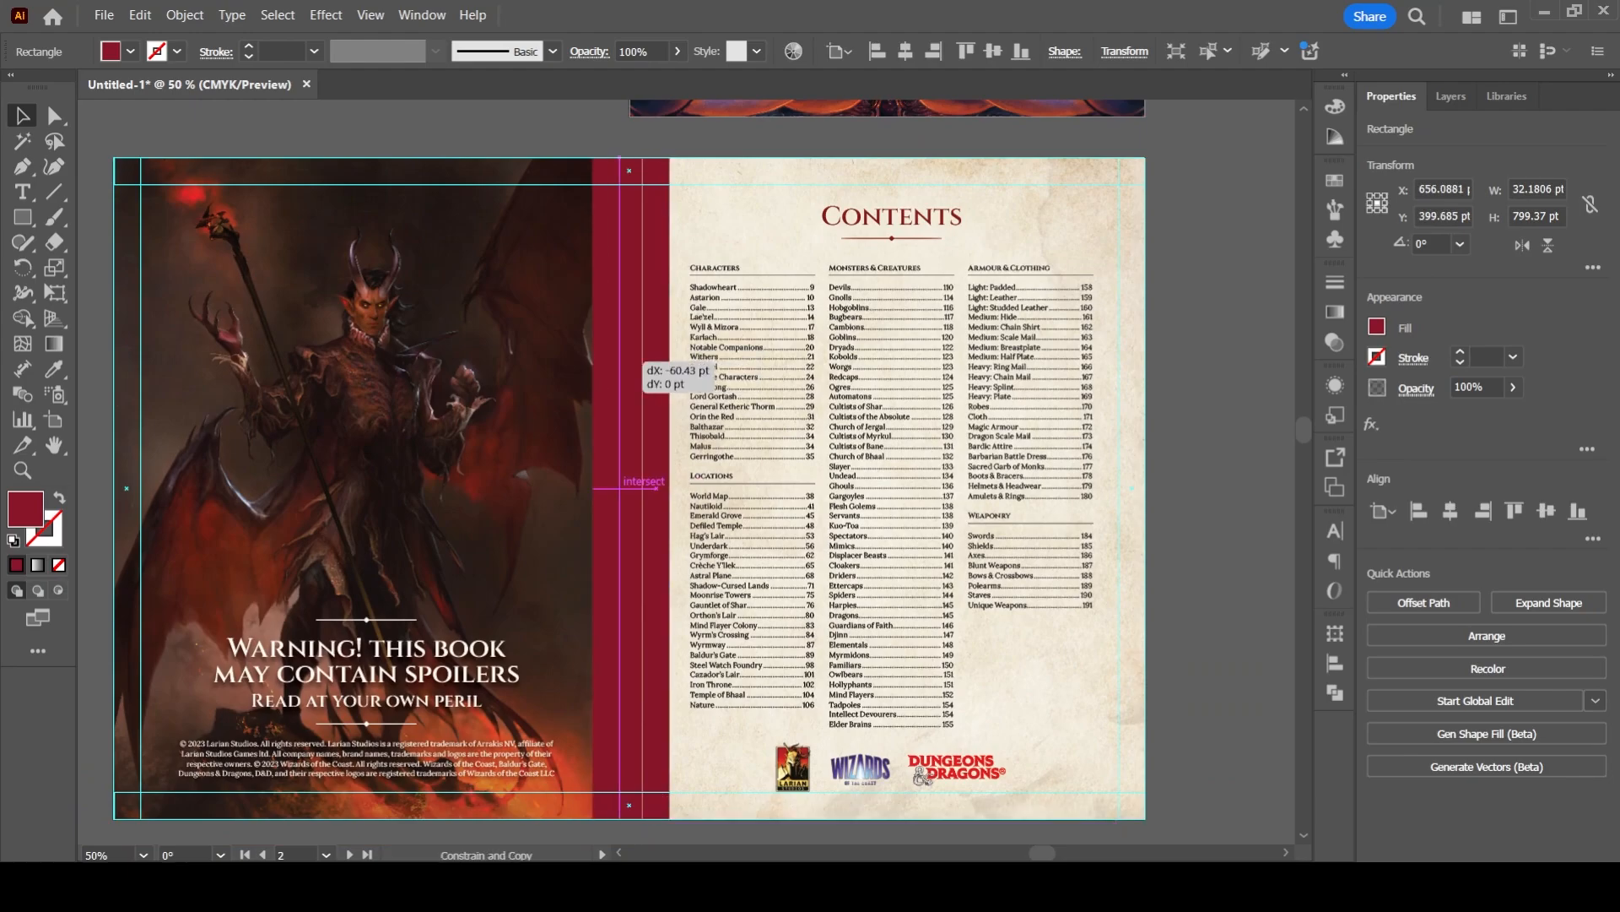
pyautogui.click(630, 344)
pyautogui.keyDown('shift'); pyautogui.click(657, 345); pyautogui.keyUp('shift')
pyautogui.click(631, 344)
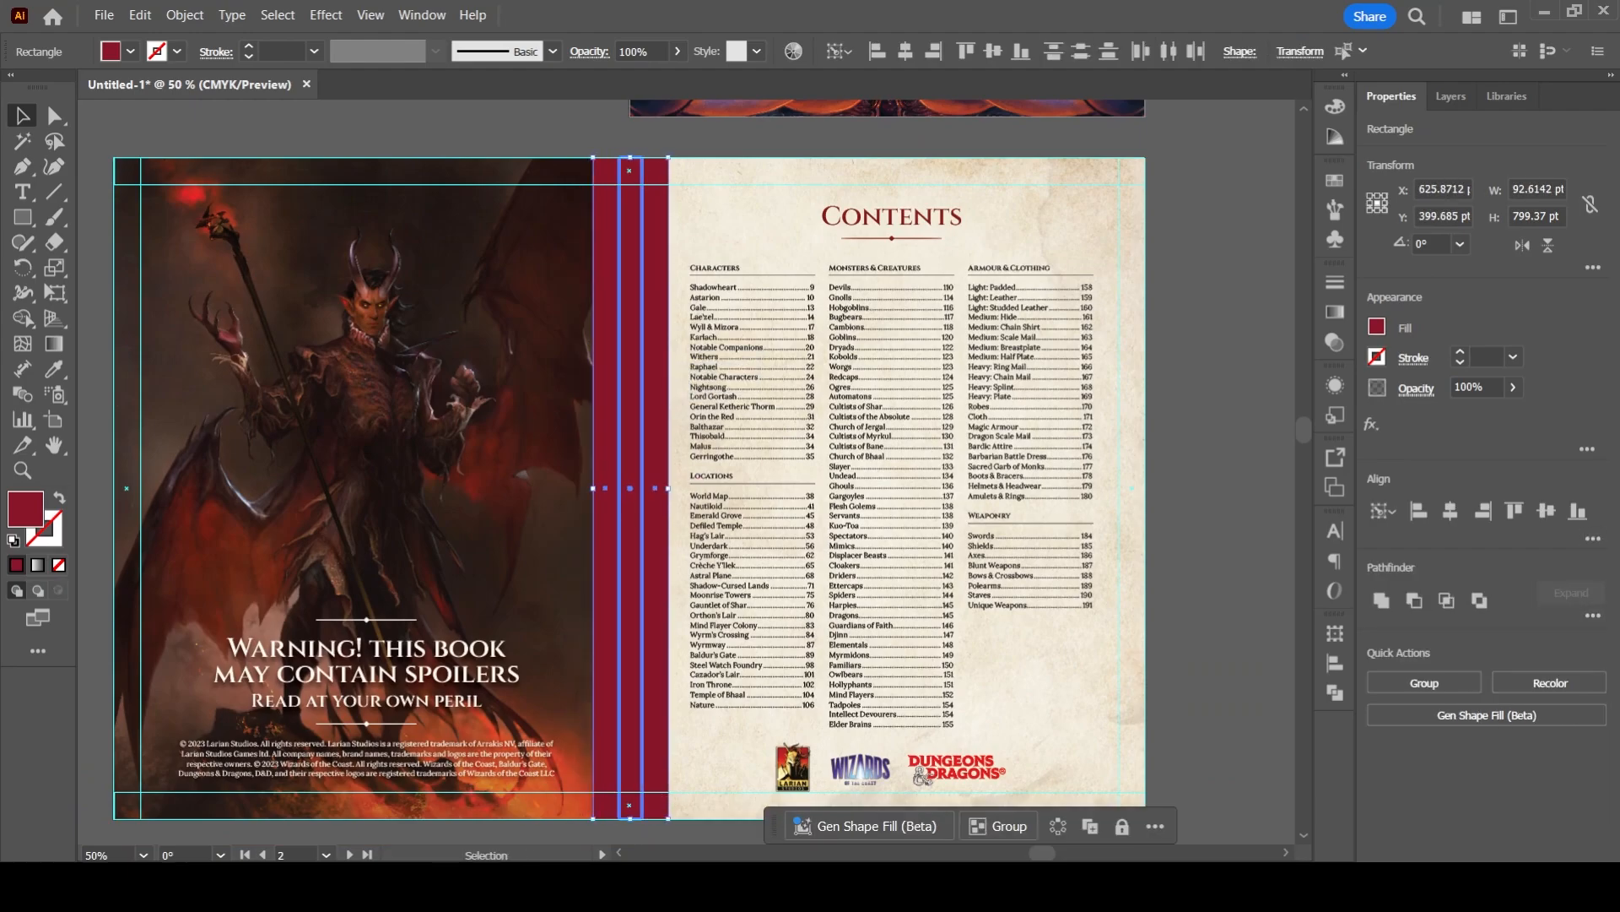
# - Convert the two red bars flanking the spine into guides, keeping the spine bar itself, and clear the selection
pyautogui.click(553, 131)
pyautogui.click(655, 341)
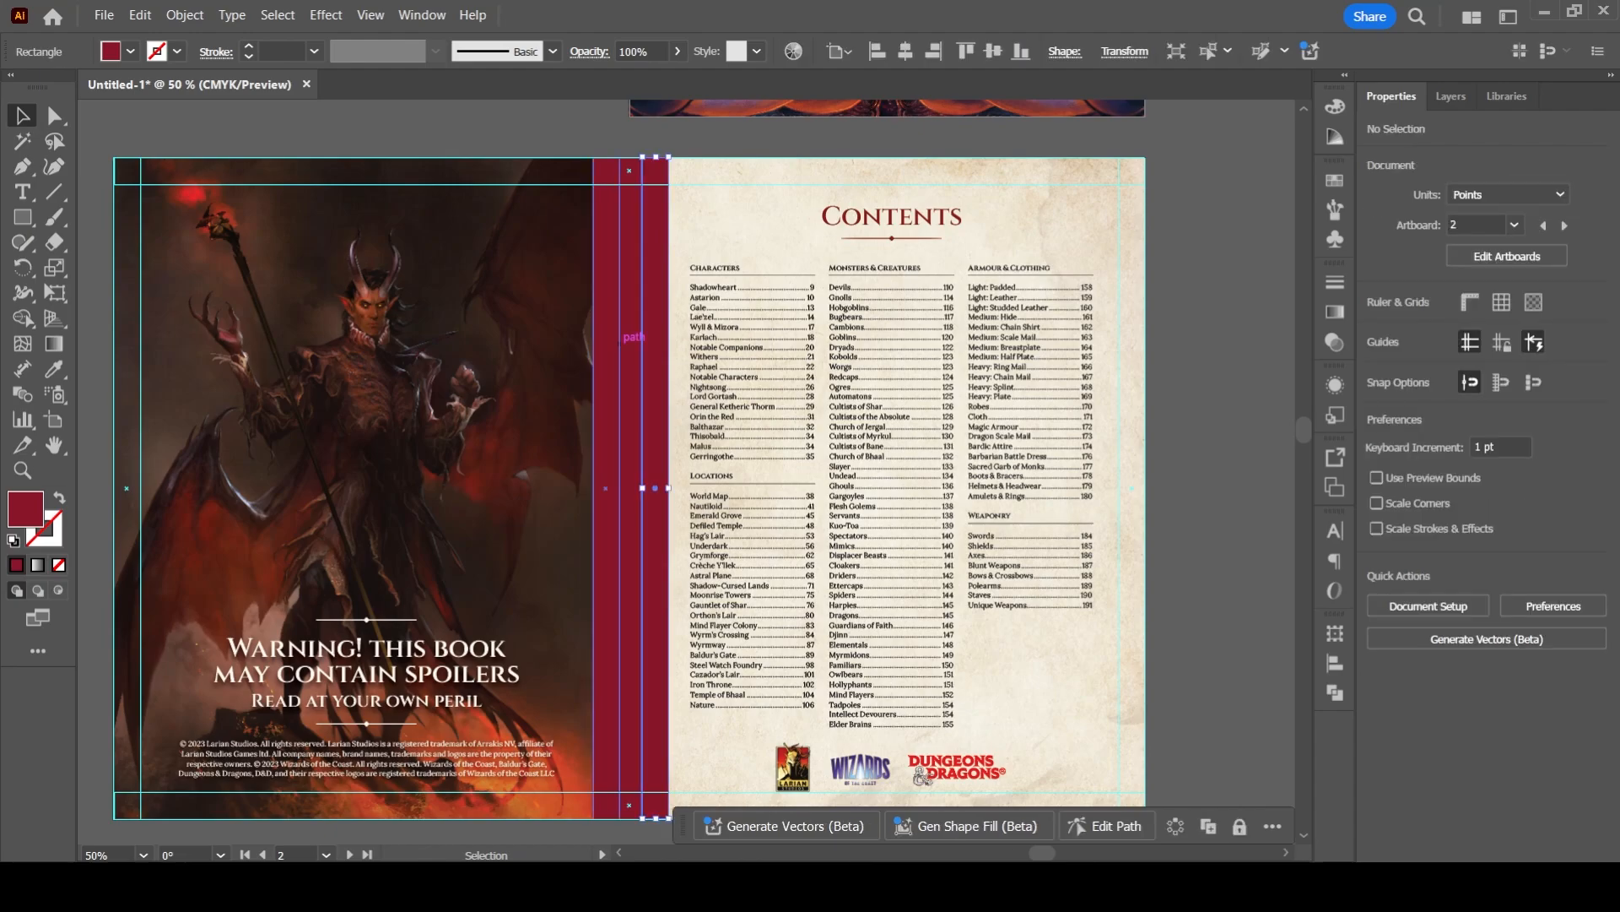
pyautogui.keyDown('shift'); pyautogui.click(606, 341); pyautogui.keyUp('shift')
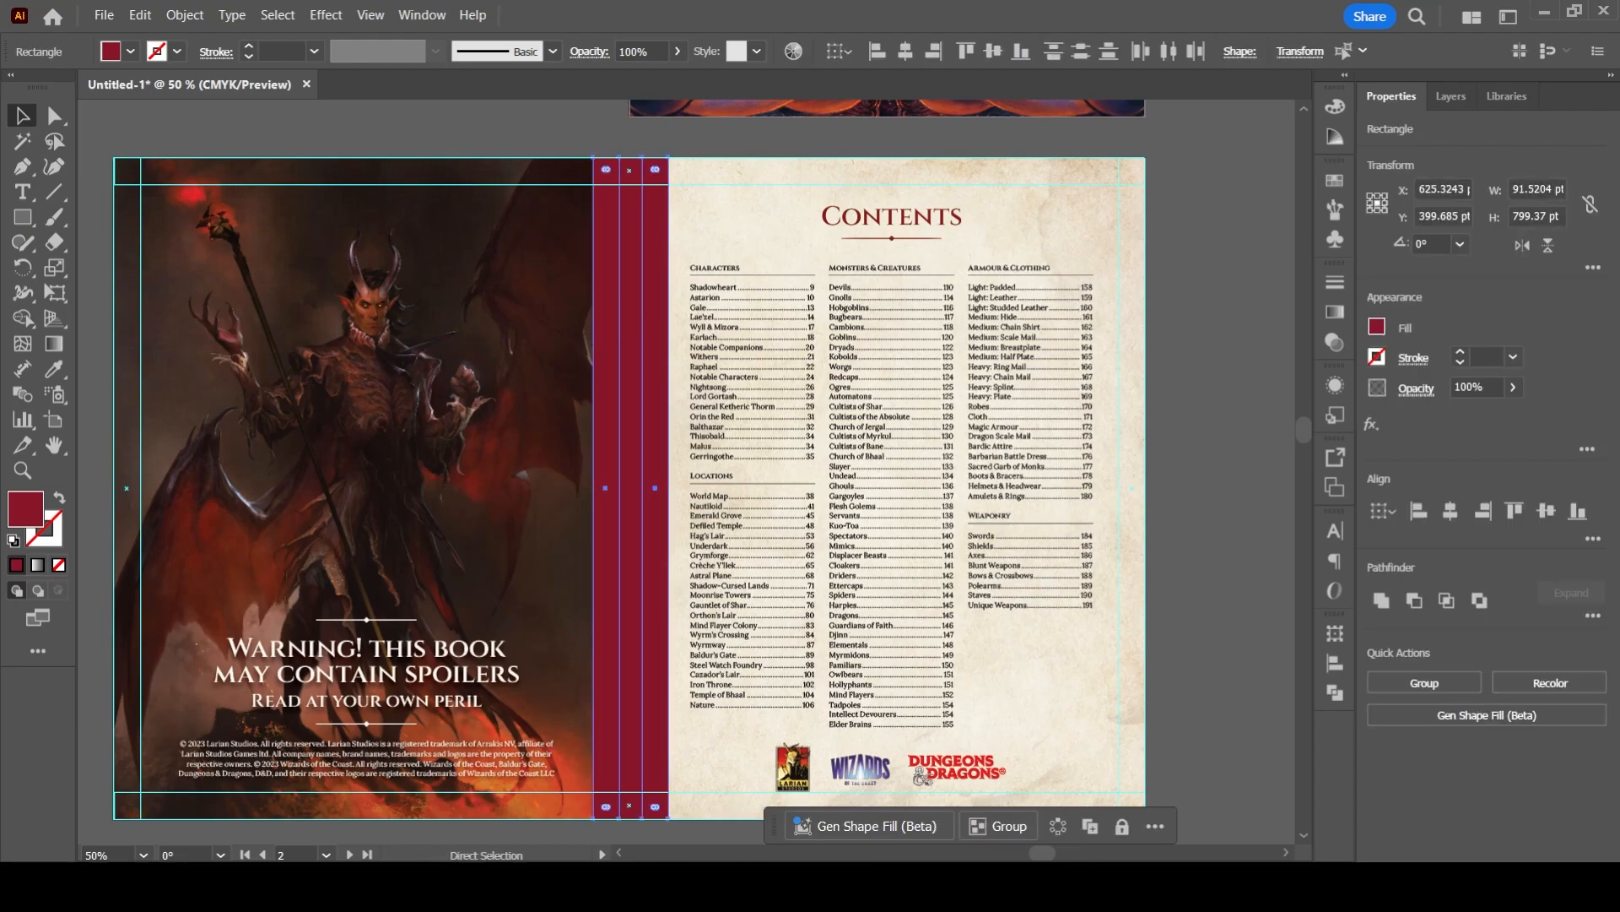
pyautogui.hotkey('ctrl', '5')
pyautogui.click(553, 131)
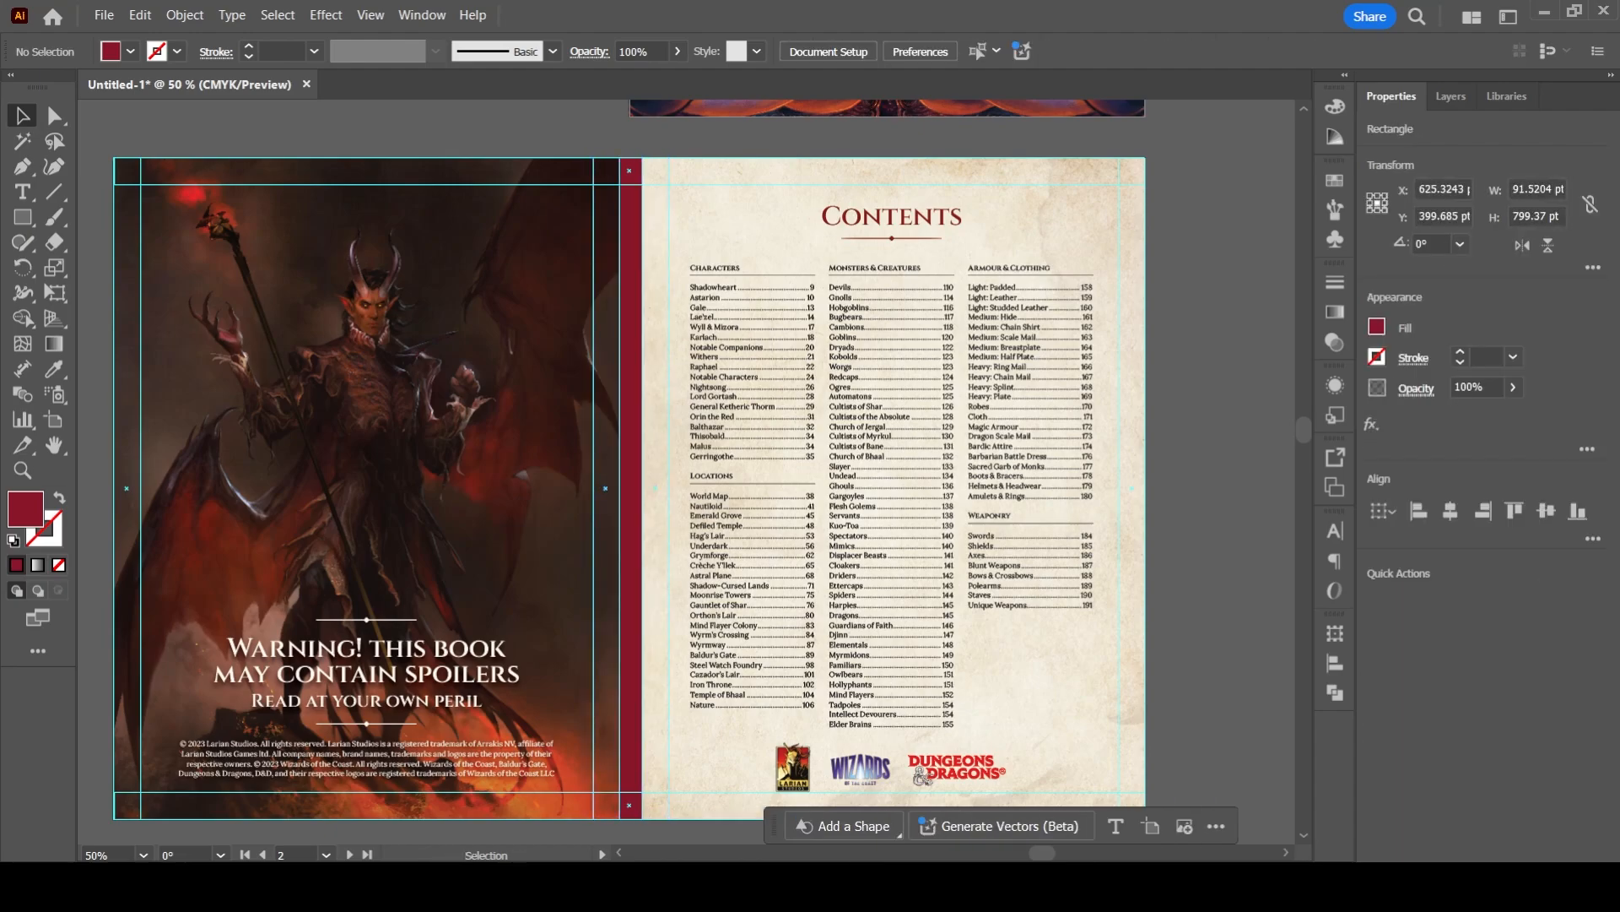
# - Examine how the Contents lists and the spoiler warning's copyright text sit inside the margin and spine guides
pyautogui.scroll(1, 629, 469)
pyautogui.scroll(2, 733, 425)
pyautogui.moveTo(732, 425); pyautogui.dragTo(442, 588)
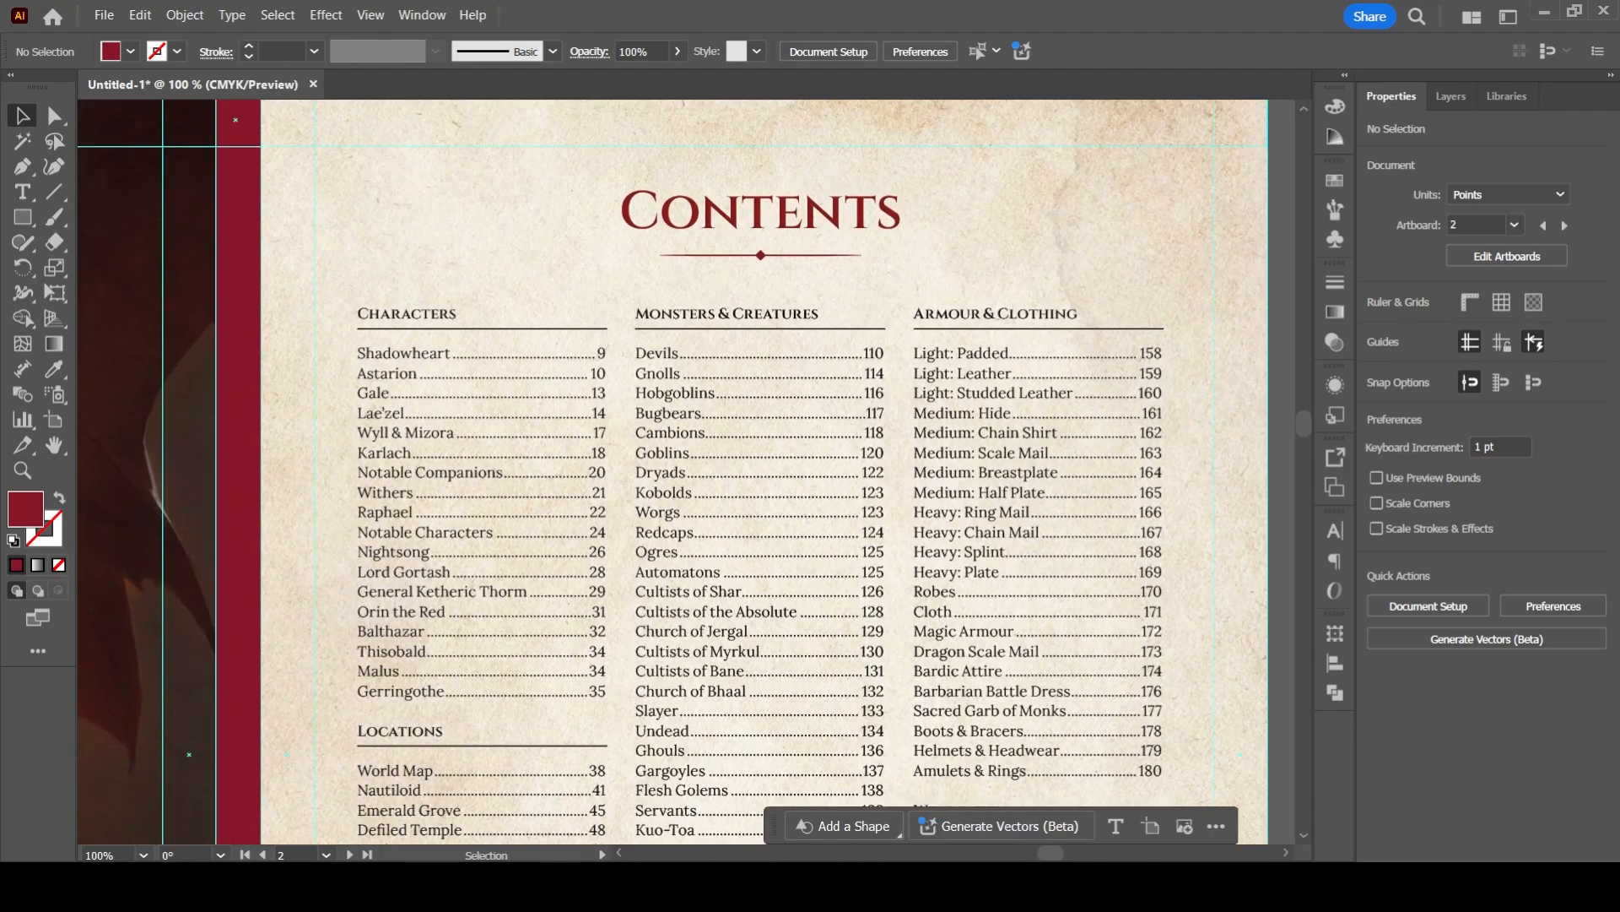
pyautogui.scroll(-1, 965, 351)
pyautogui.moveTo(550, 526); pyautogui.dragTo(916, 383)
pyautogui.moveTo(688, 549); pyautogui.dragTo(724, 404)
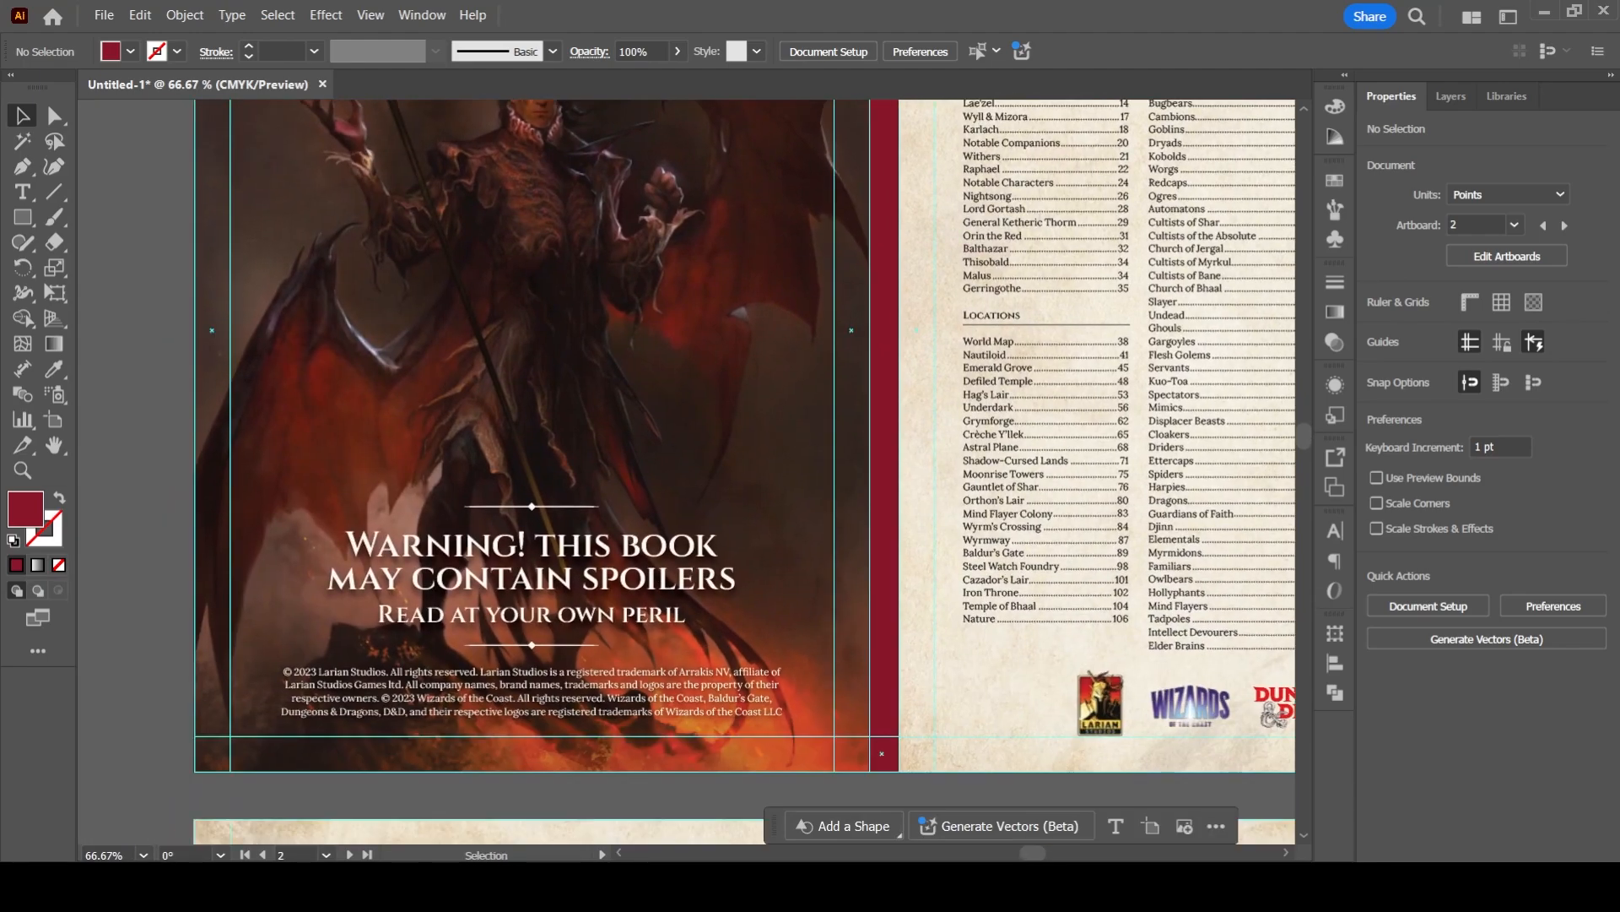
pyautogui.scroll(2, 442, 750)
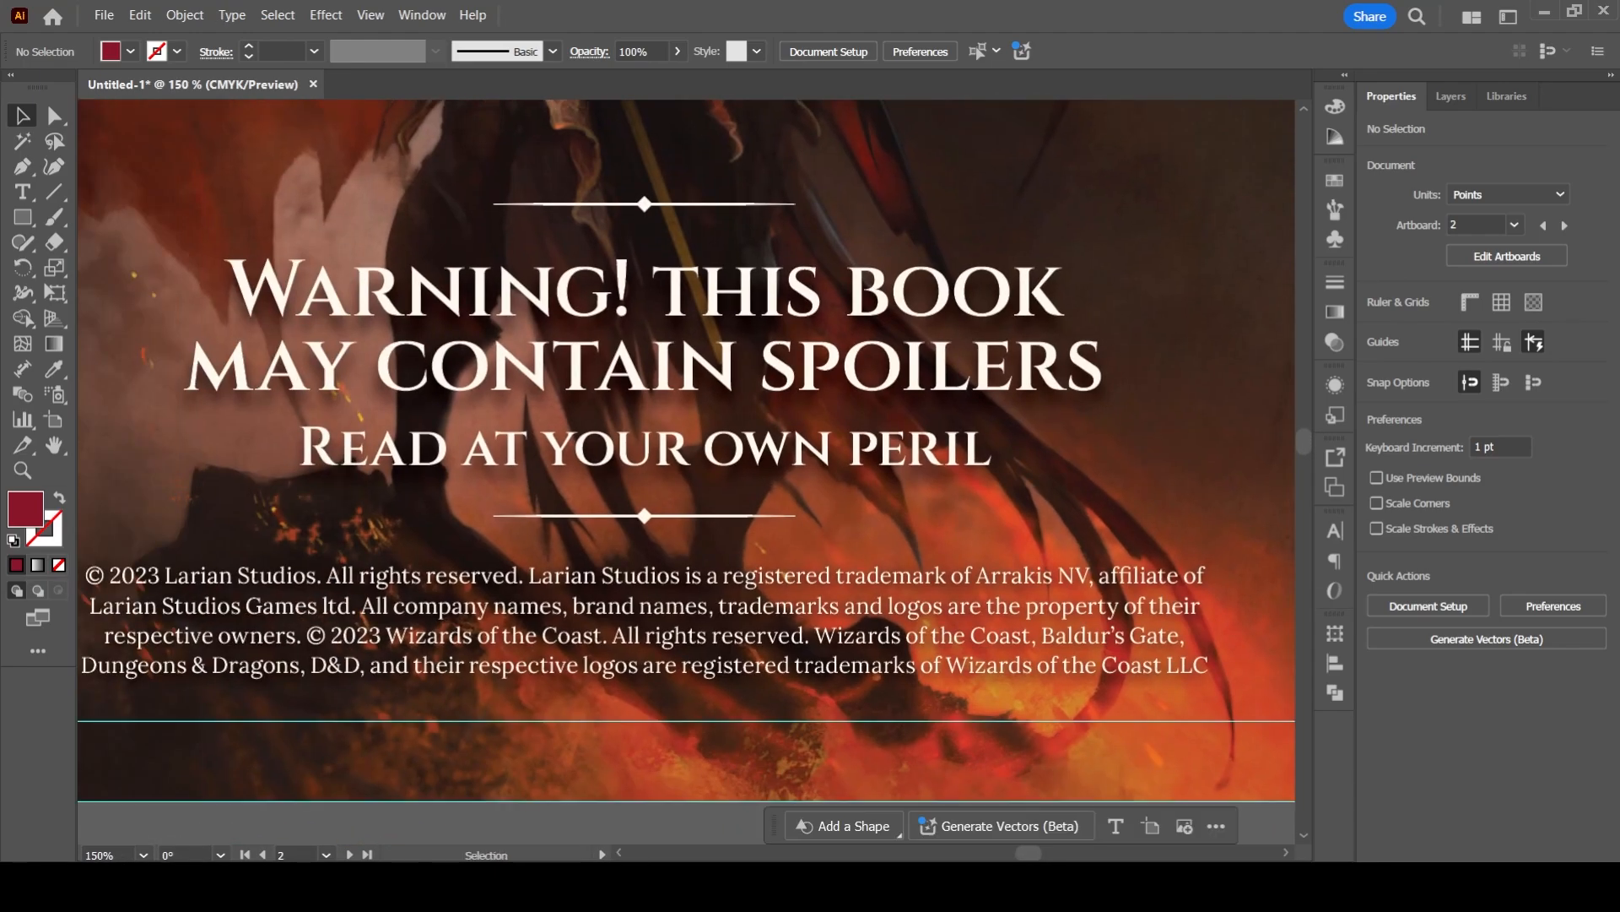
pyautogui.scroll(-2, 705, 575)
pyautogui.moveTo(705, 575); pyautogui.dragTo(300, 798)
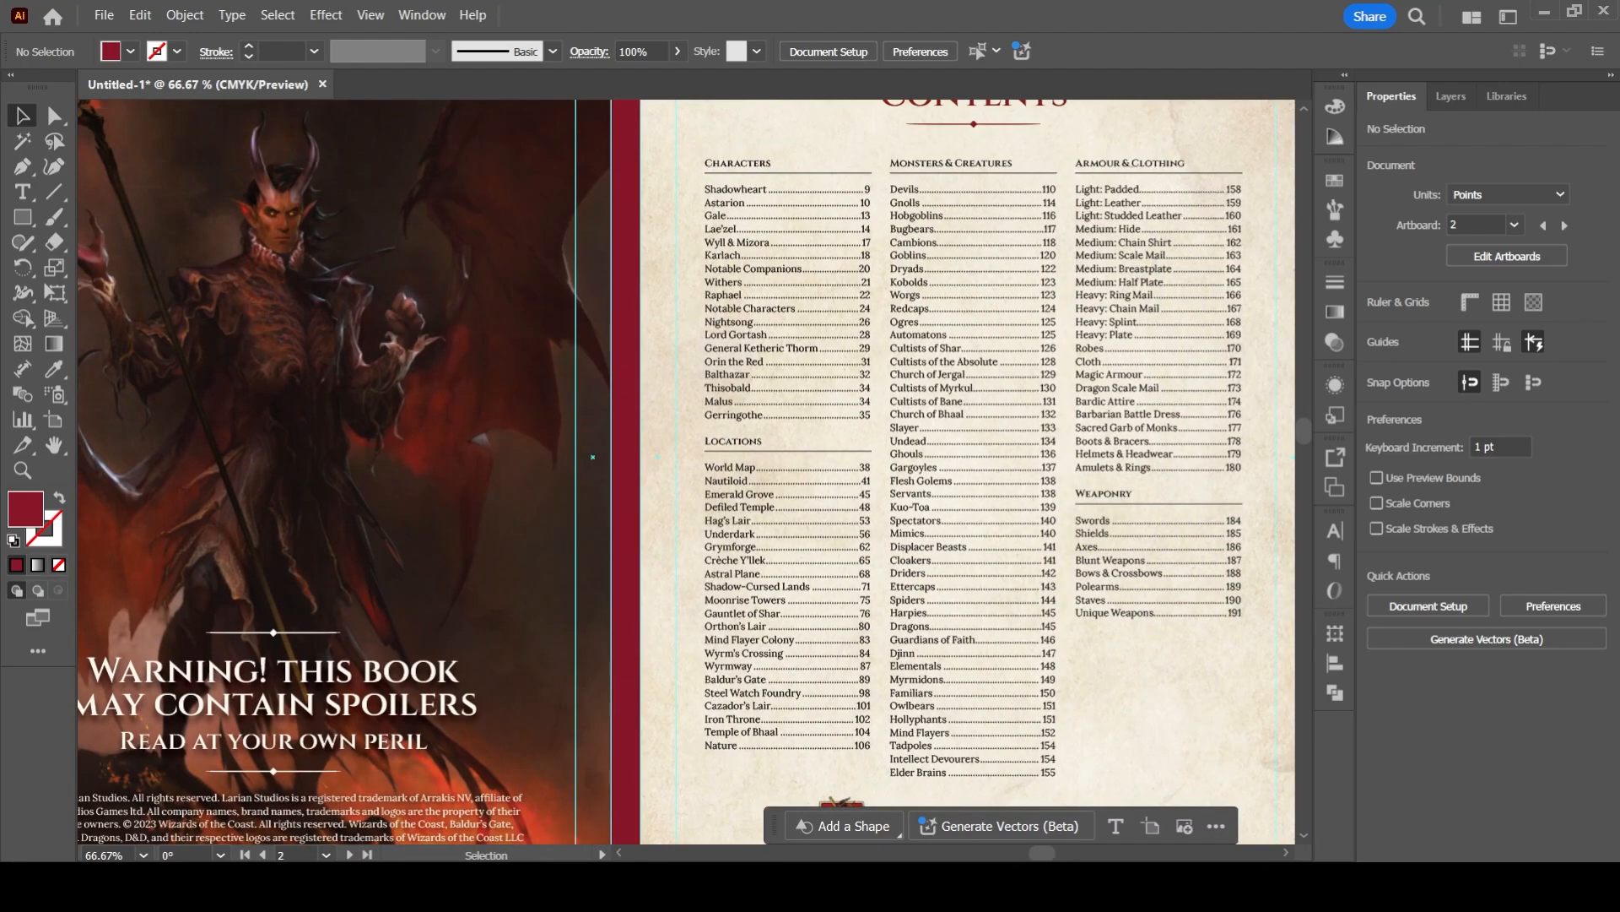
# - Move the "bleed", "trim marks" and "safe area" labels up together beside the Contents spread and clear the selection
pyautogui.scroll(-2, 511, 514)
pyautogui.moveTo(511, 514); pyautogui.dragTo(896, 299)
pyautogui.moveTo(525, 557); pyautogui.dragTo(401, 747)
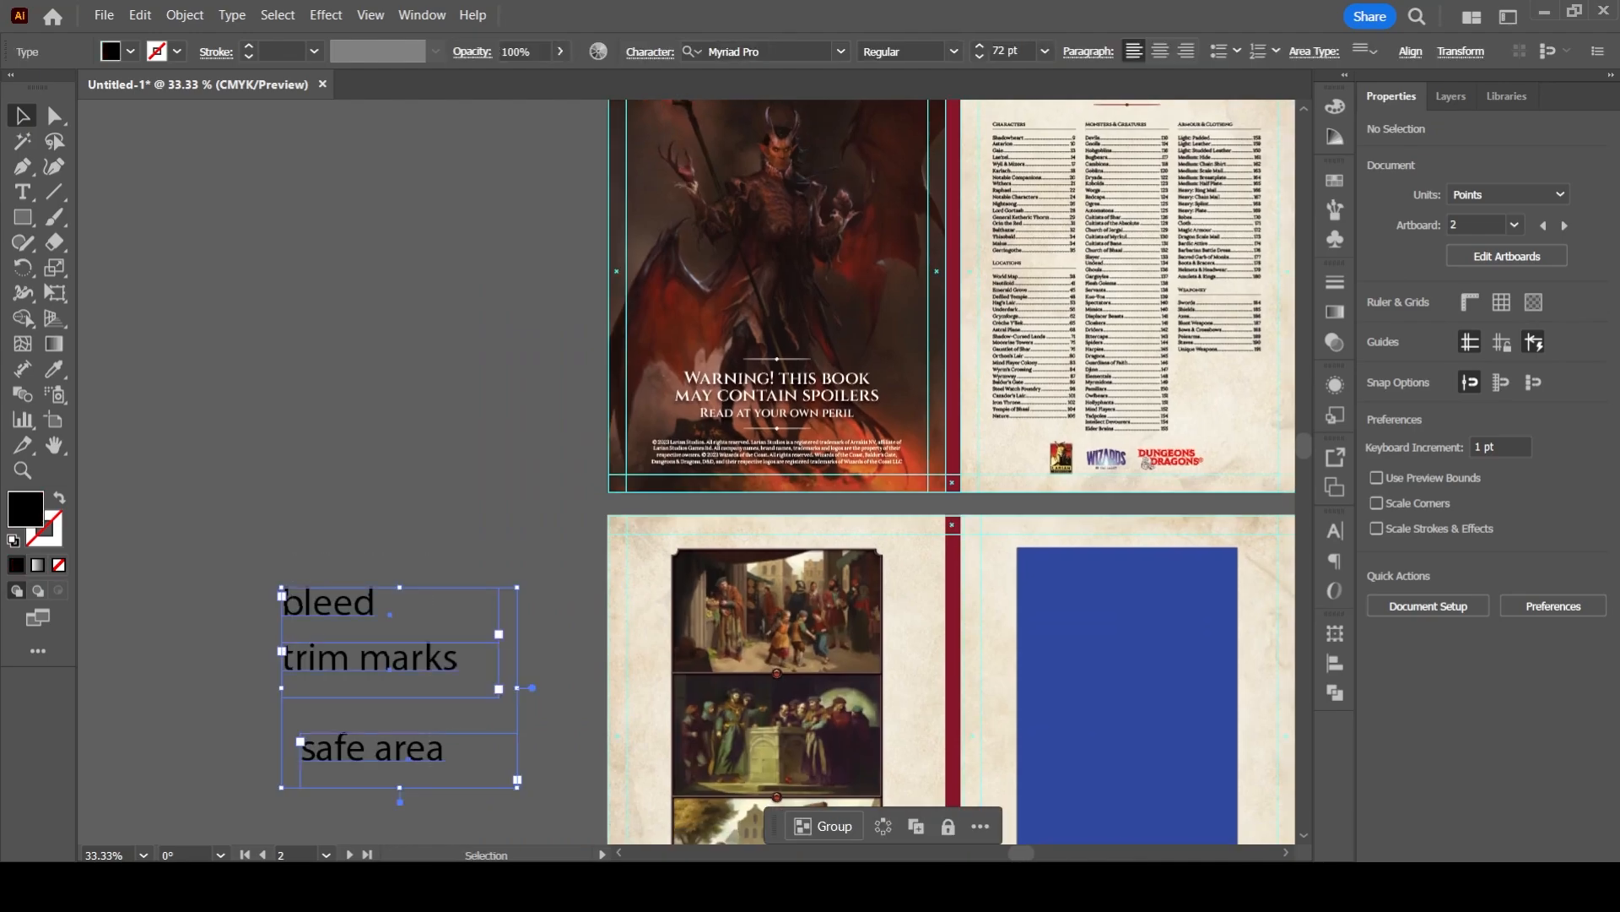
pyautogui.moveTo(438, 658); pyautogui.dragTo(451, 310)
pyautogui.click(557, 473)
# - Mark the gap between the Larian Studios logo and the bottom margin guide with a black rectangle about 14.7 x 1.1 pt, and remove it
pyautogui.moveTo(642, 422); pyautogui.dragTo(294, 675)
pyautogui.scroll(1, 676, 553)
pyautogui.moveTo(787, 781); pyautogui.dragTo(642, 547)
pyautogui.scroll(3, 701, 607)
pyautogui.scroll(3, 498, 582)
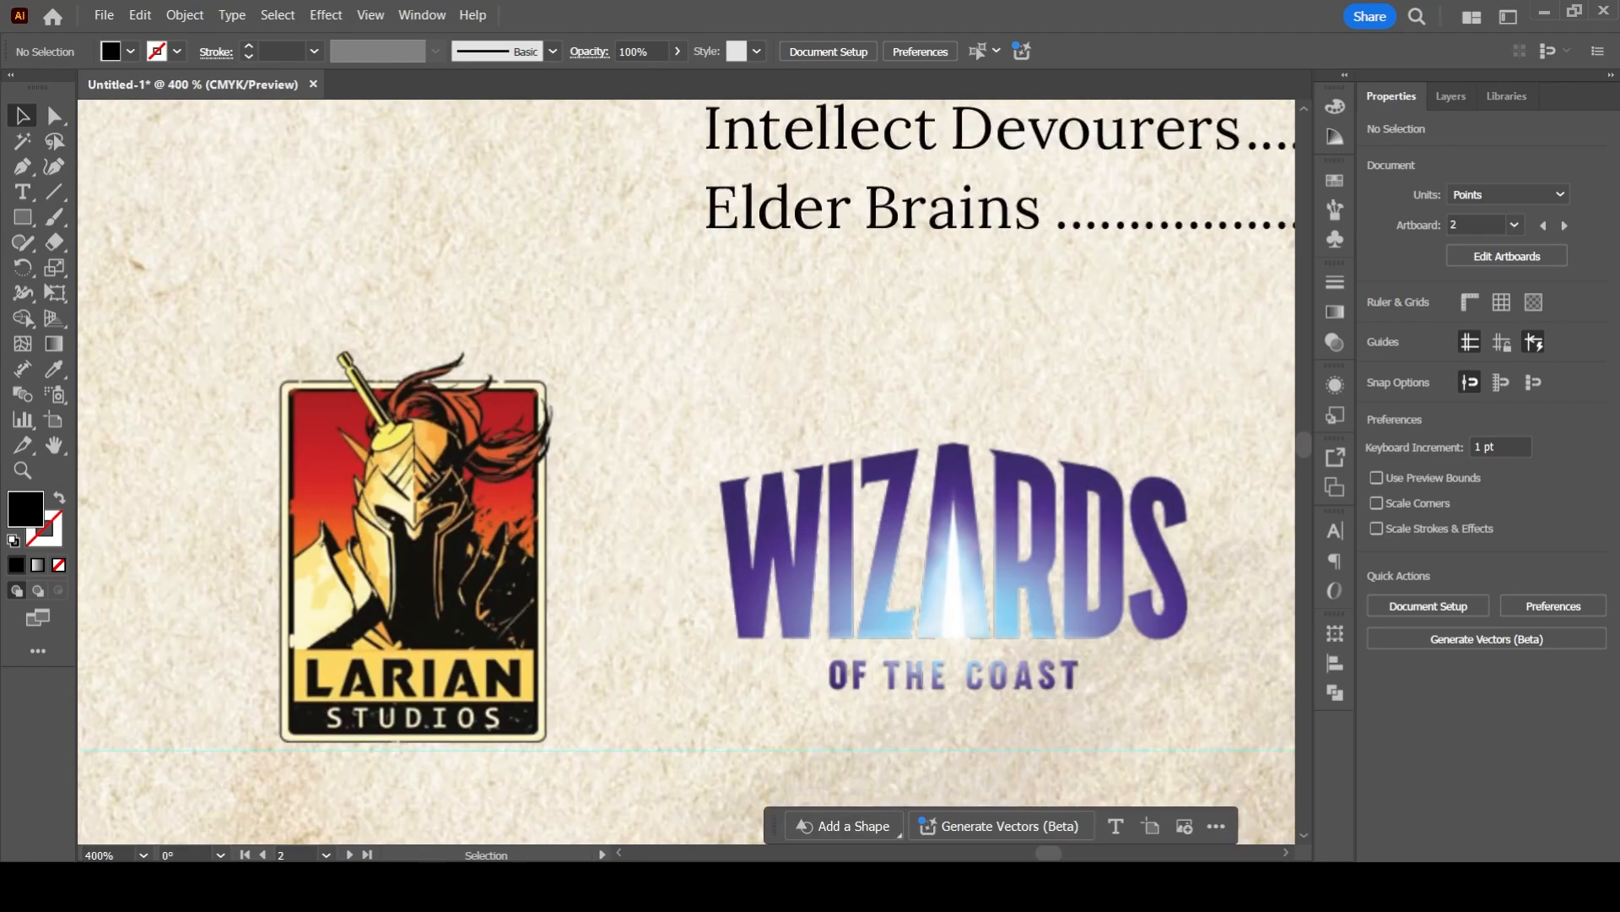
pyautogui.scroll(3, 473, 607)
pyautogui.scroll(3, 327, 688)
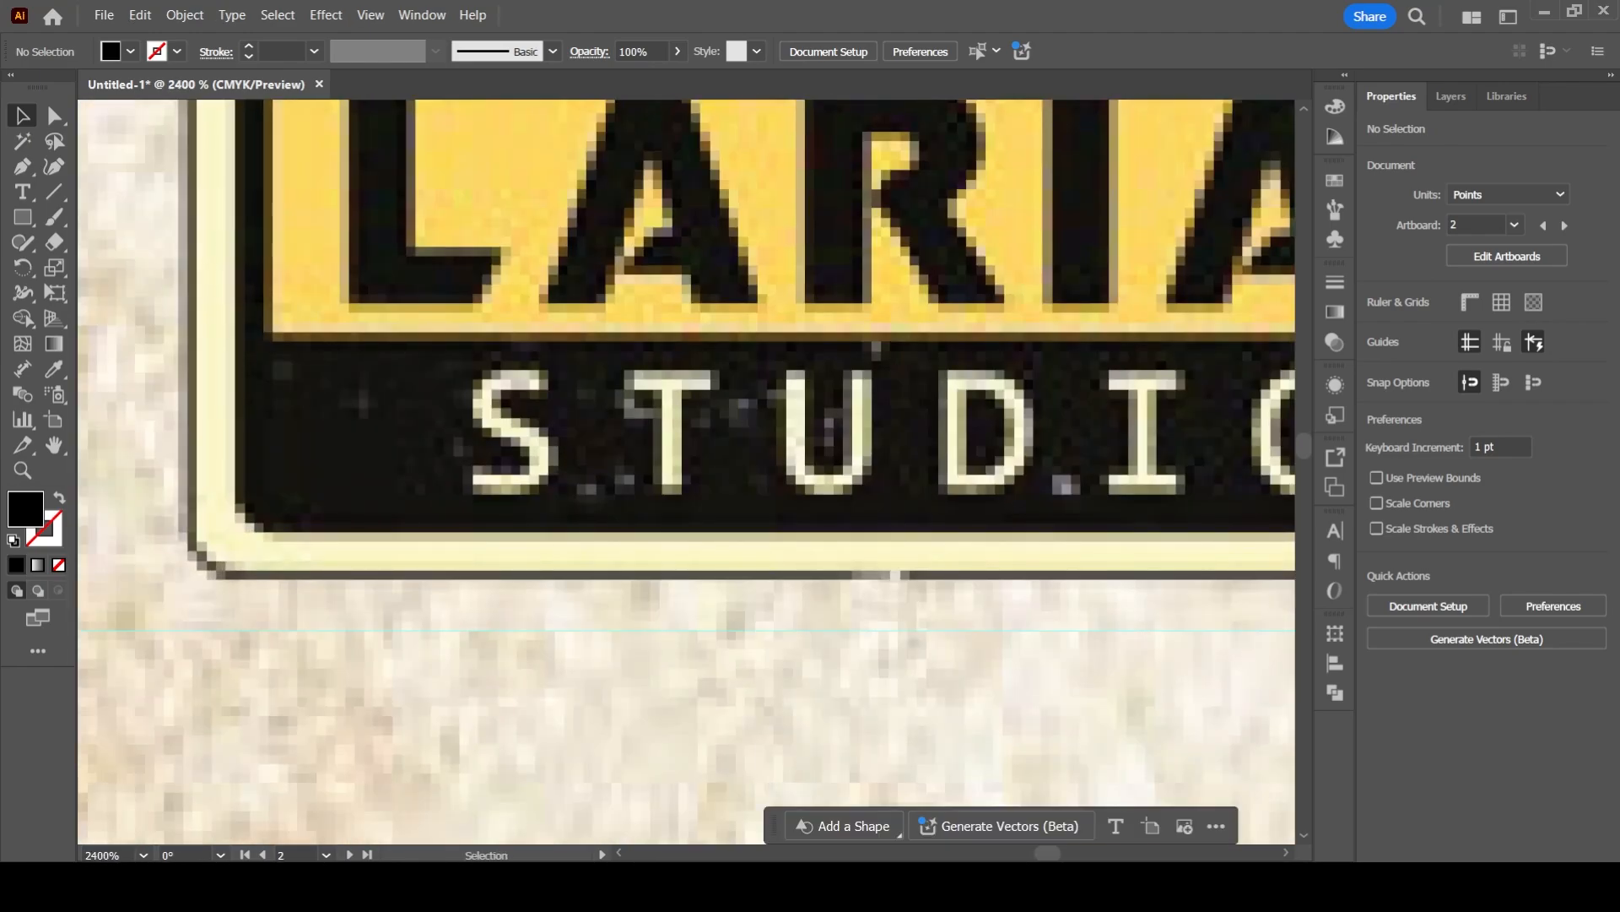
pyautogui.press('m')
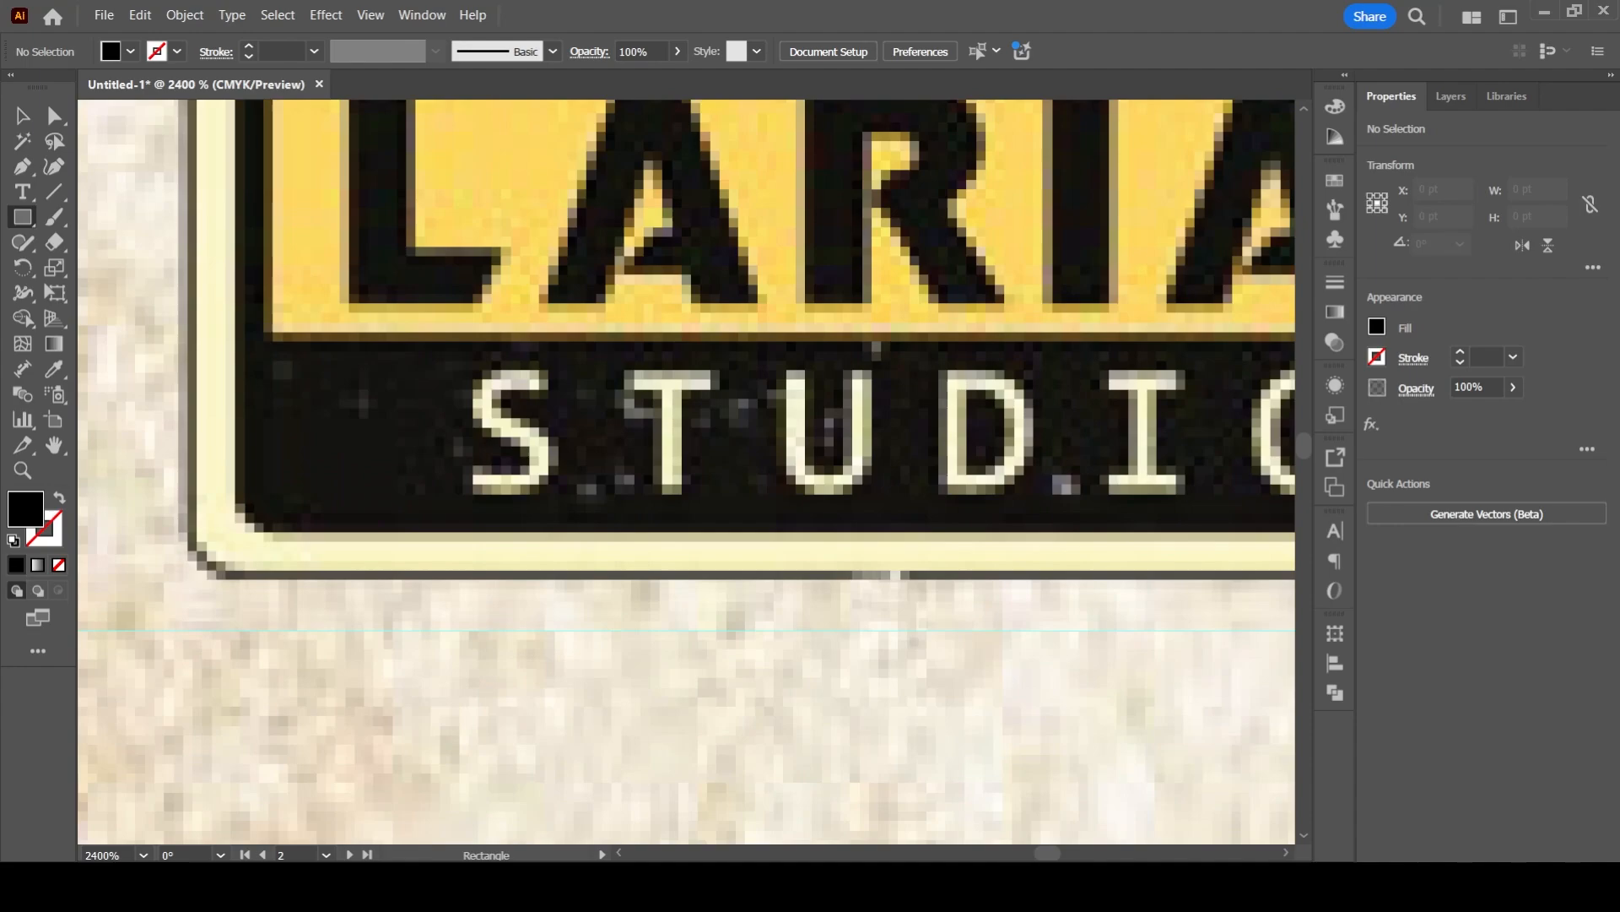
pyautogui.moveTo(473, 585); pyautogui.dragTo(1055, 630)
pyautogui.scroll(-7, 854, 622)
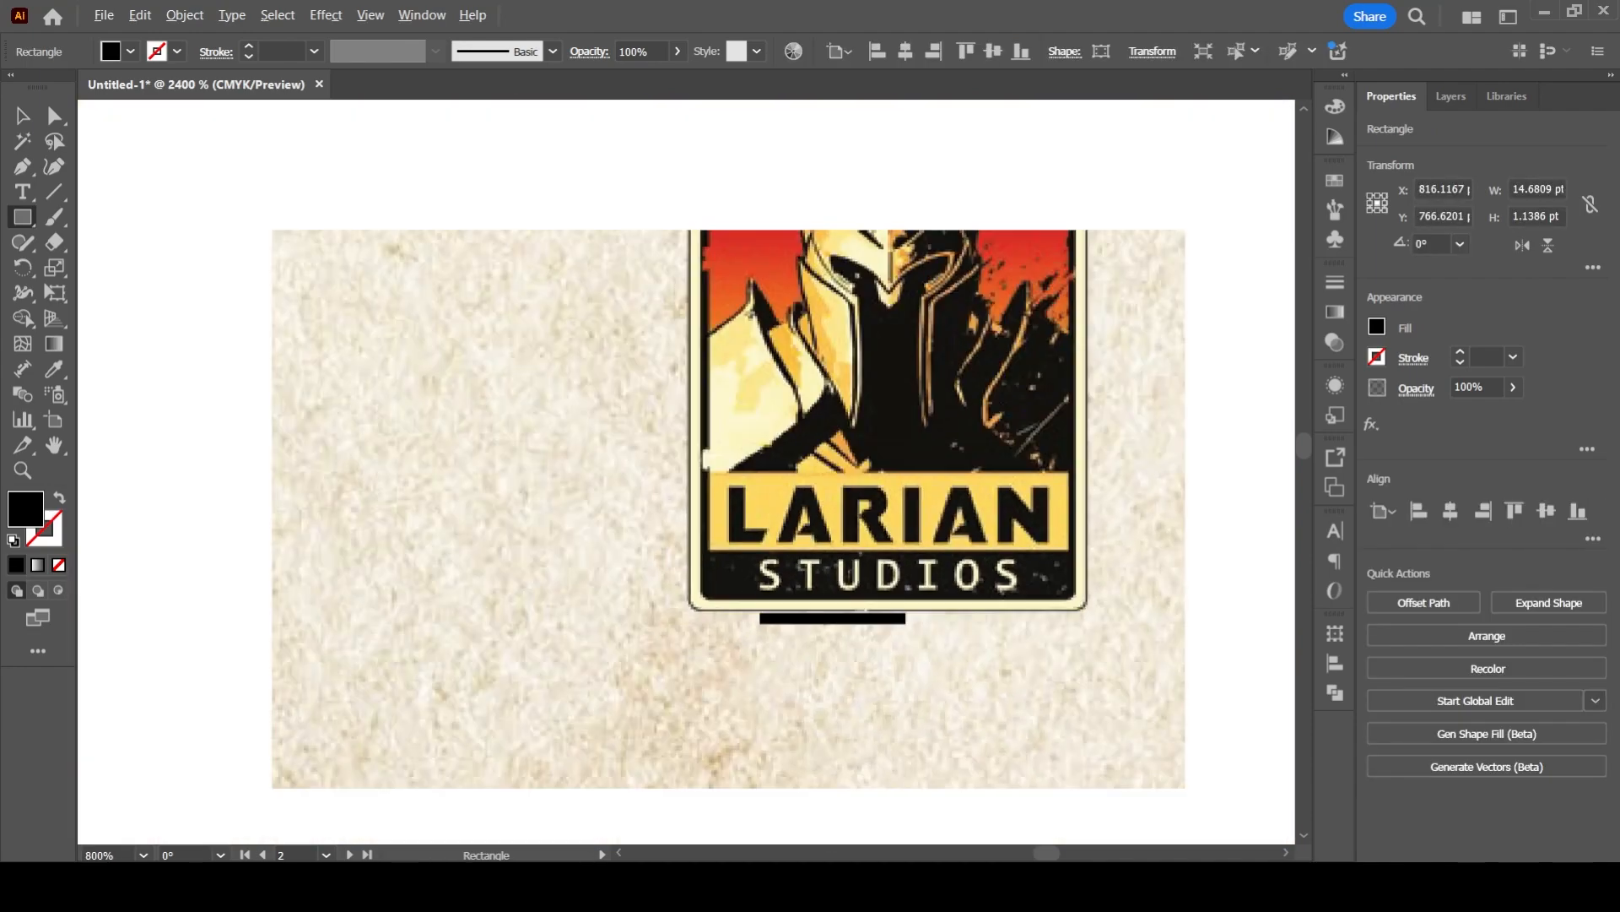
pyautogui.moveTo(854, 622); pyautogui.dragTo(594, 727)
pyautogui.hotkey('ctrl', 'shift', 'a')
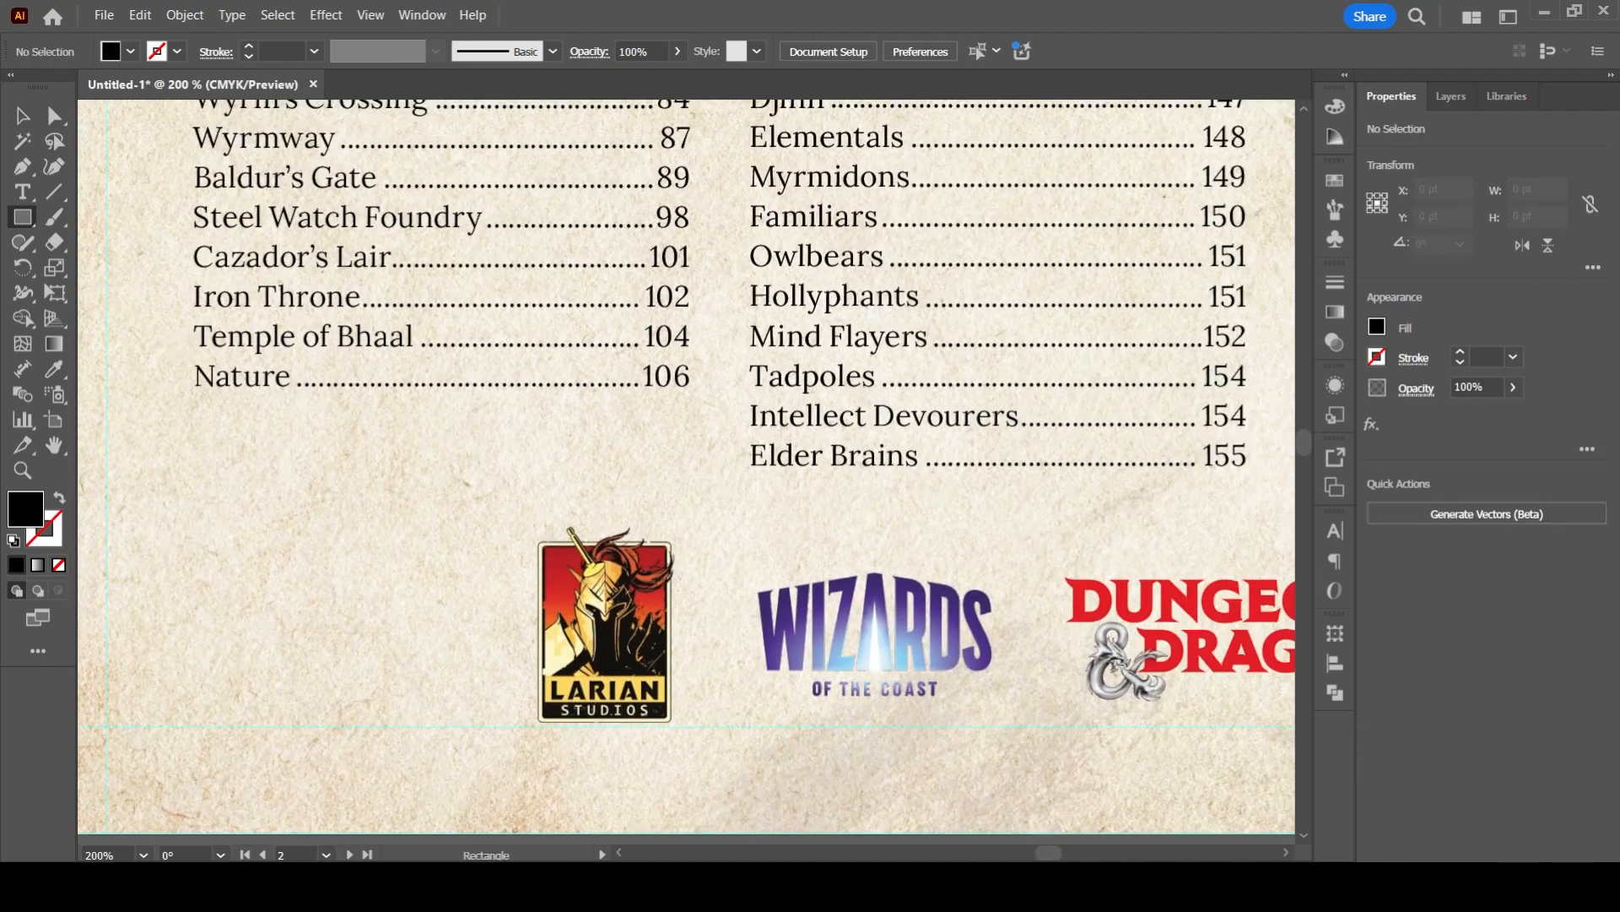
pyautogui.press('v')
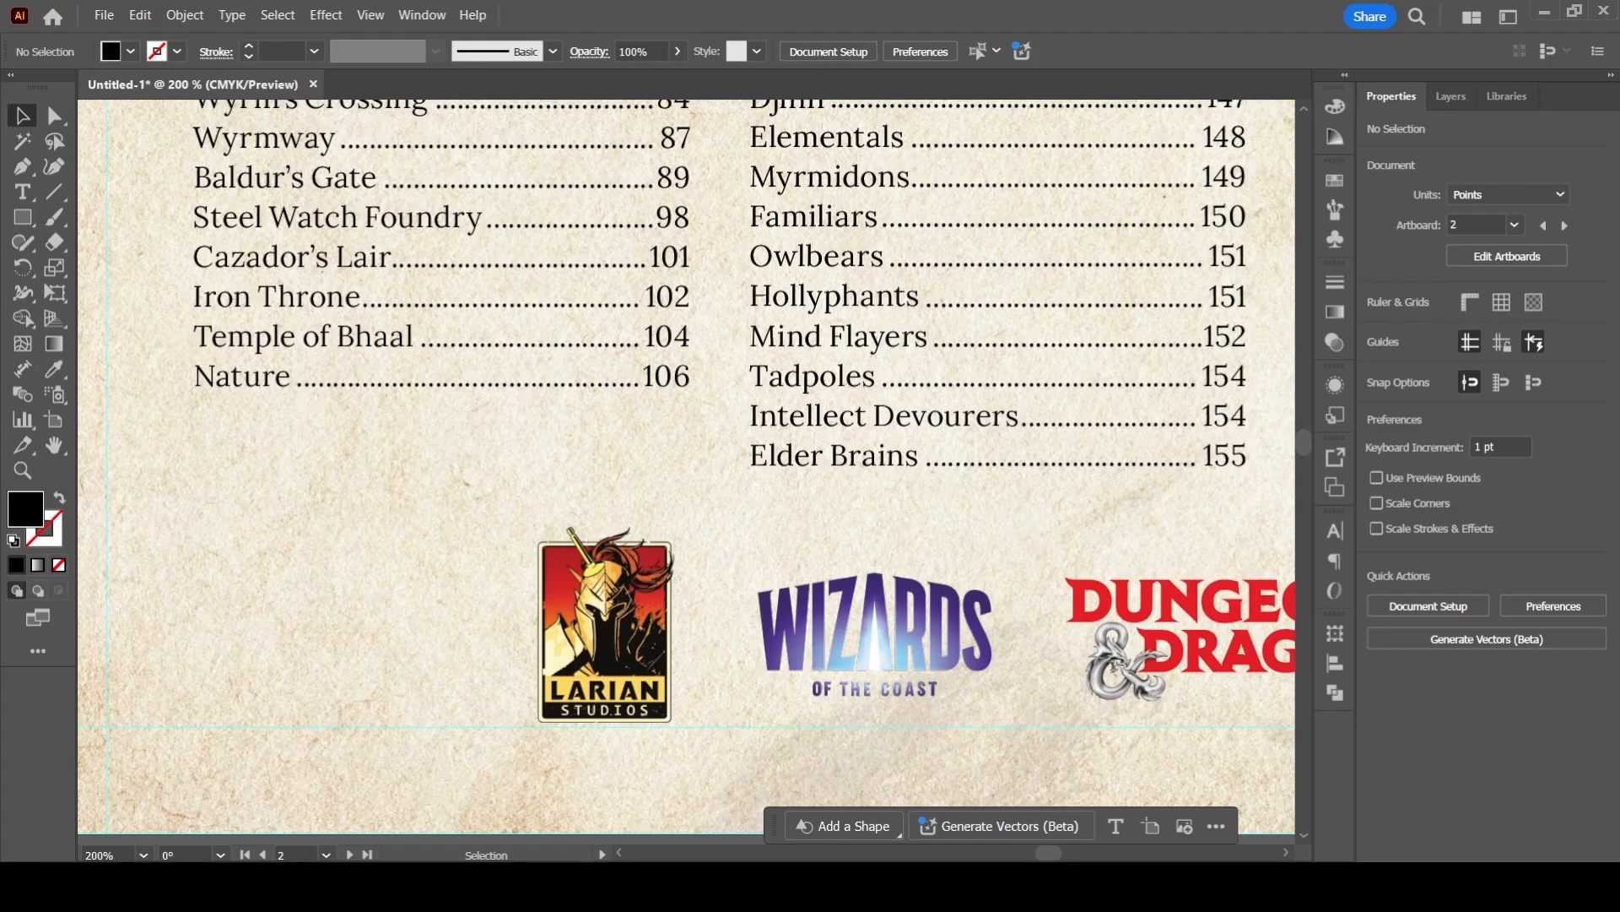
# - Fill the gaps between the Contents columns and both side guides with black rectangles about 22 x 530 pt and 23 x 475 pt
pyautogui.scroll(-4, 338, 543)
pyautogui.moveTo(338, 543); pyautogui.dragTo(381, 743)
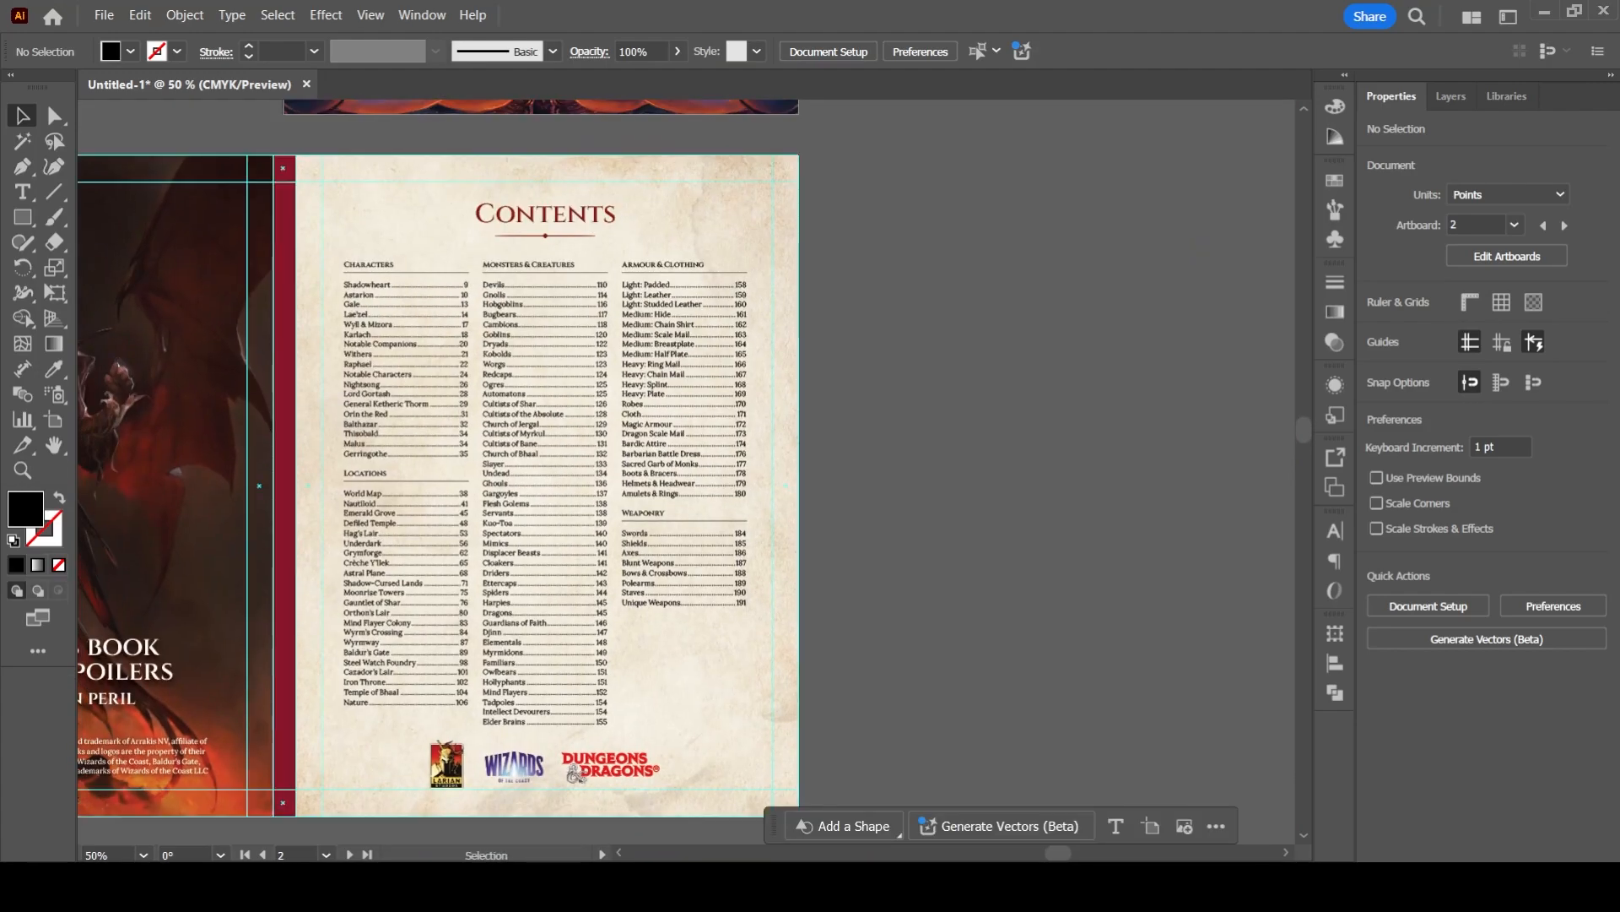
pyautogui.press('m')
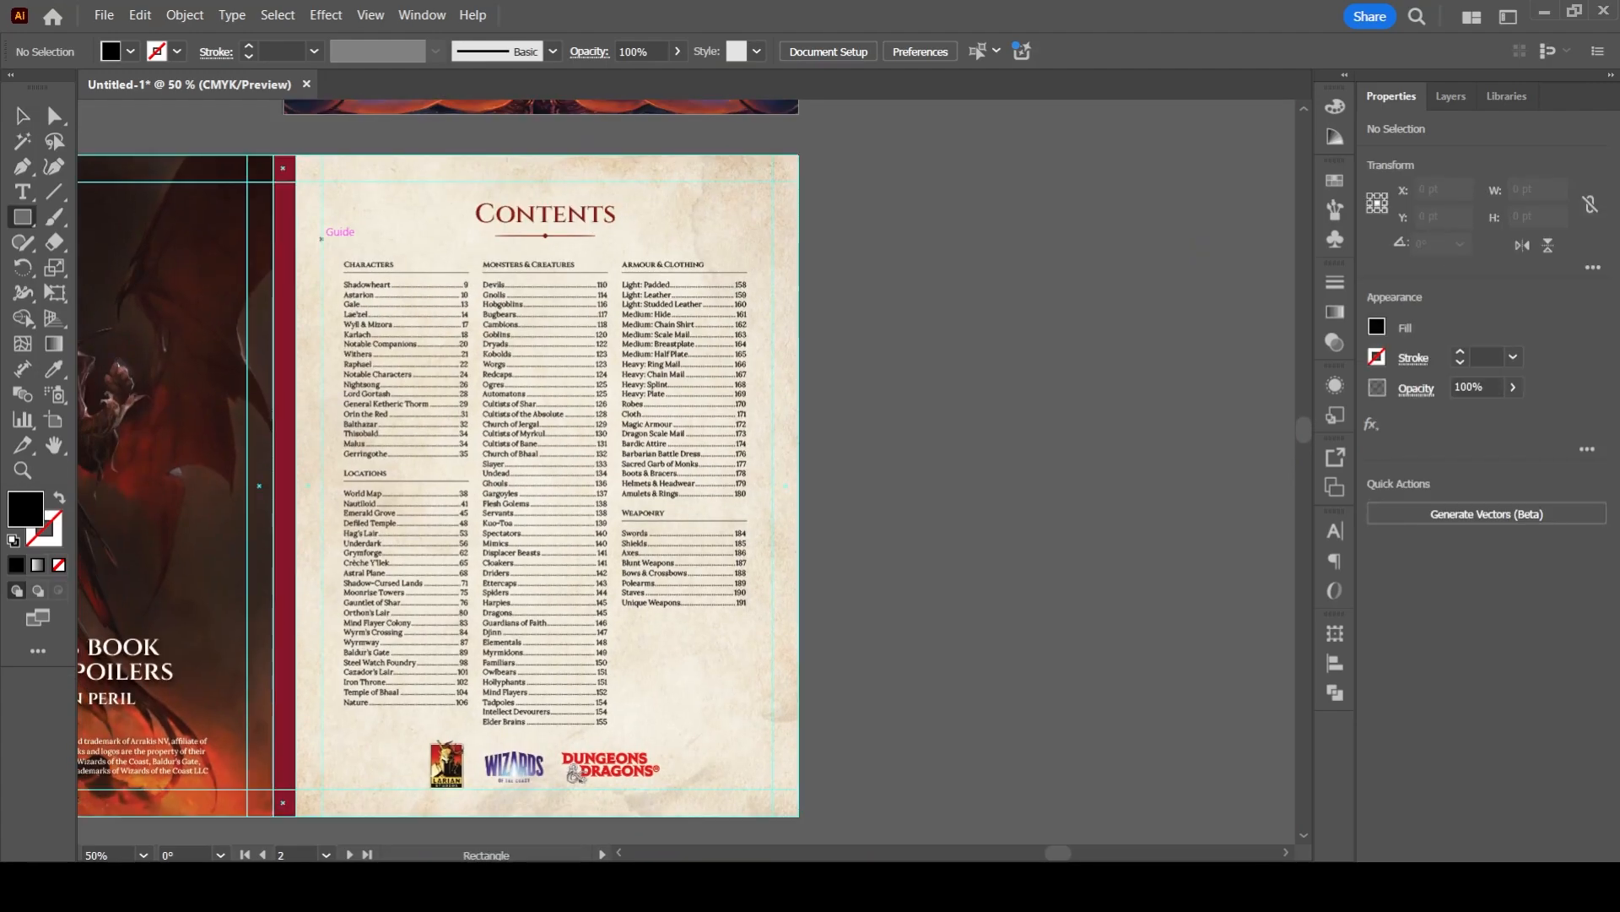
pyautogui.moveTo(322, 235)
pyautogui.mouseDown()
pyautogui.moveTo(388, 549)
pyautogui.moveTo(341, 673)
pyautogui.mouseUp()
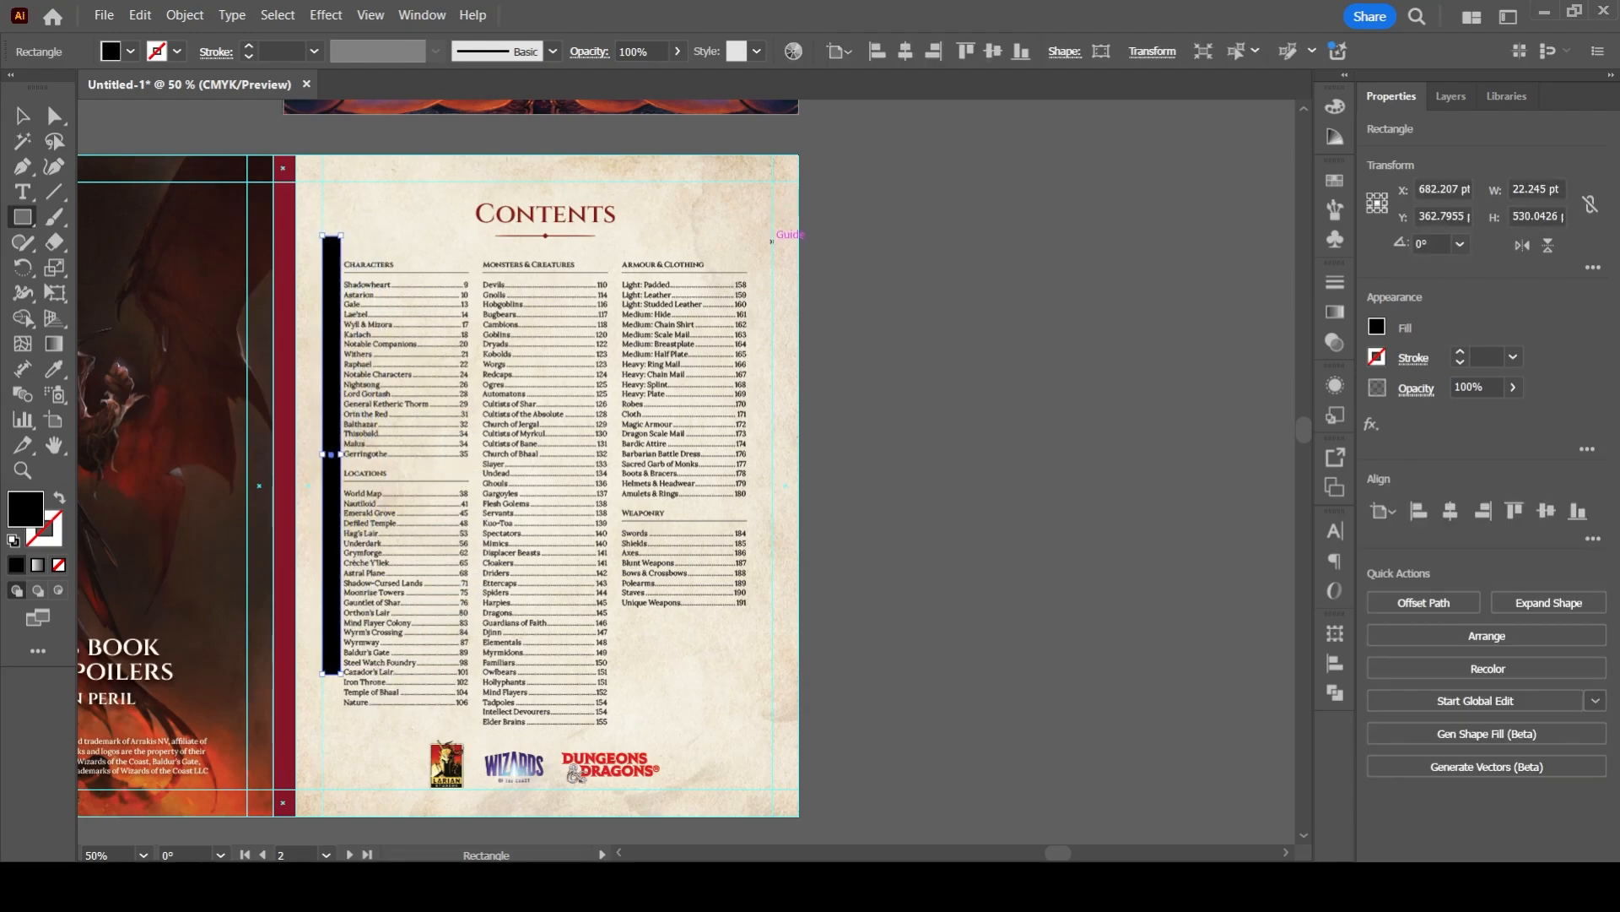
pyautogui.moveTo(771, 241); pyautogui.dragTo(753, 634)
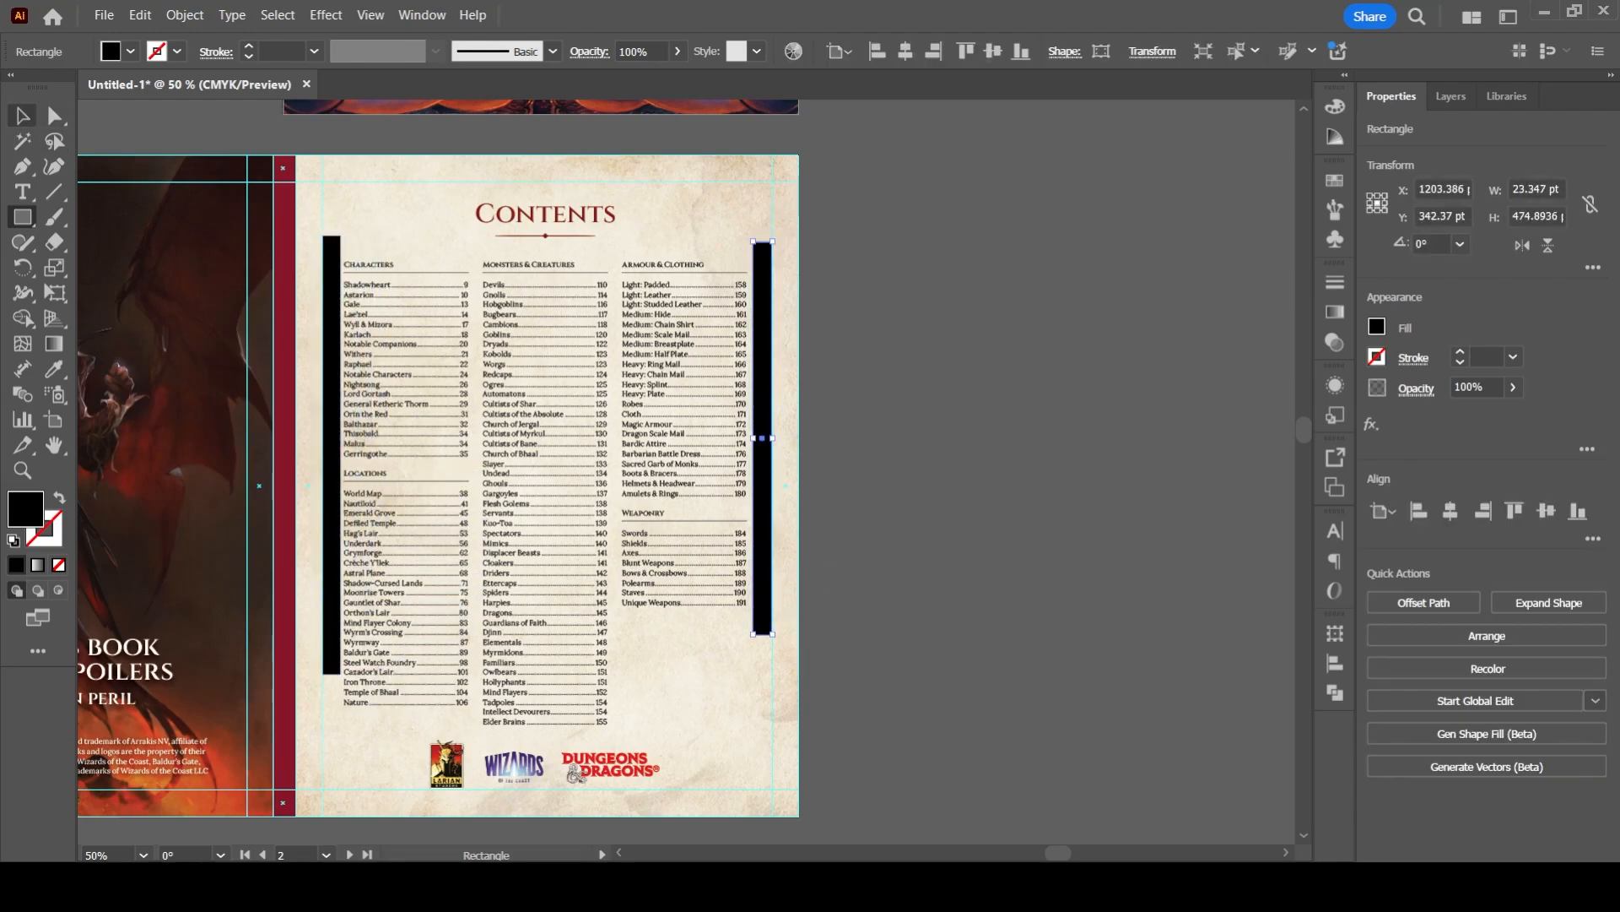
# - Delete both black rectangles beside the Contents columns
pyautogui.press('v')
pyautogui.click(331, 456)
pyautogui.press('Delete')
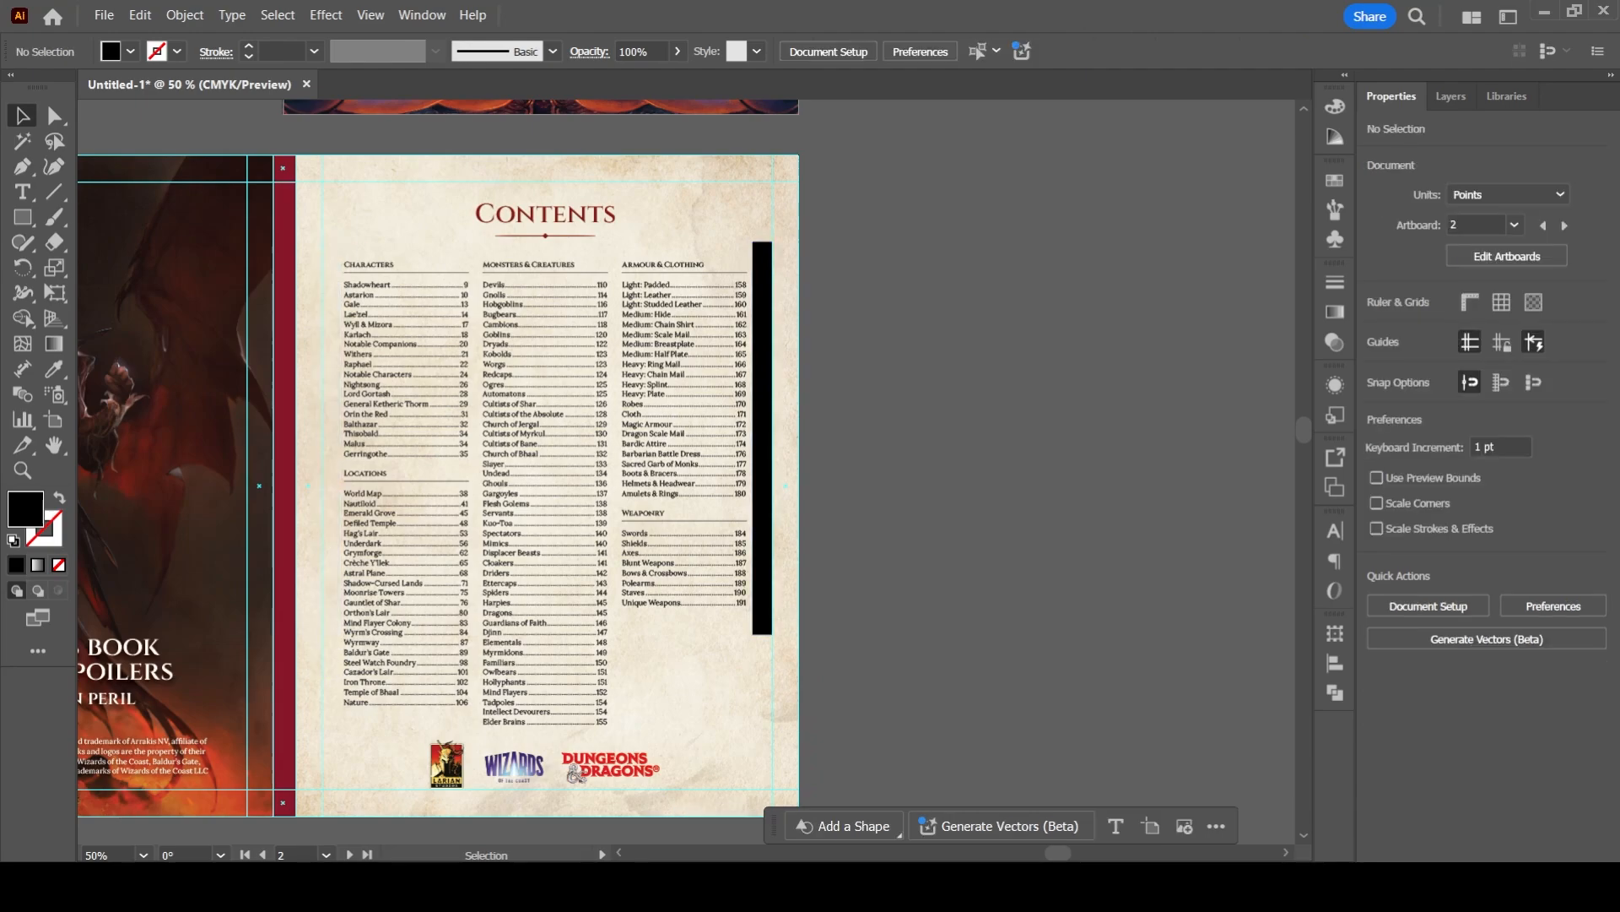
pyautogui.click(762, 433)
pyautogui.press('Delete')
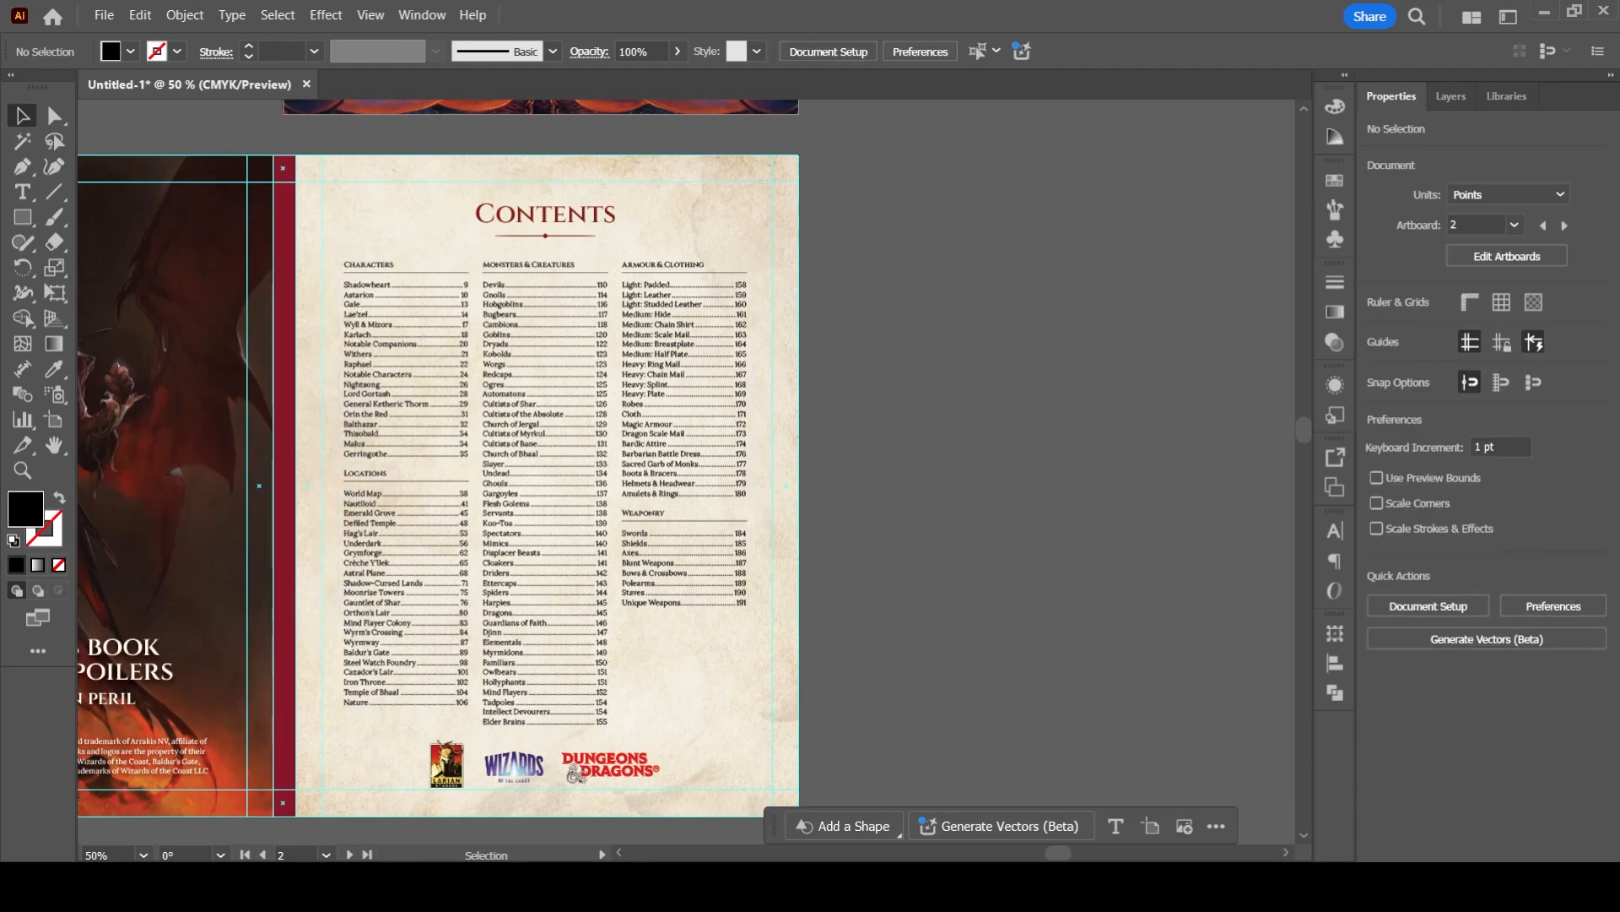
pyautogui.scroll(-2, 664, 447)
pyautogui.moveTo(624, 642); pyautogui.dragTo(816, 215)
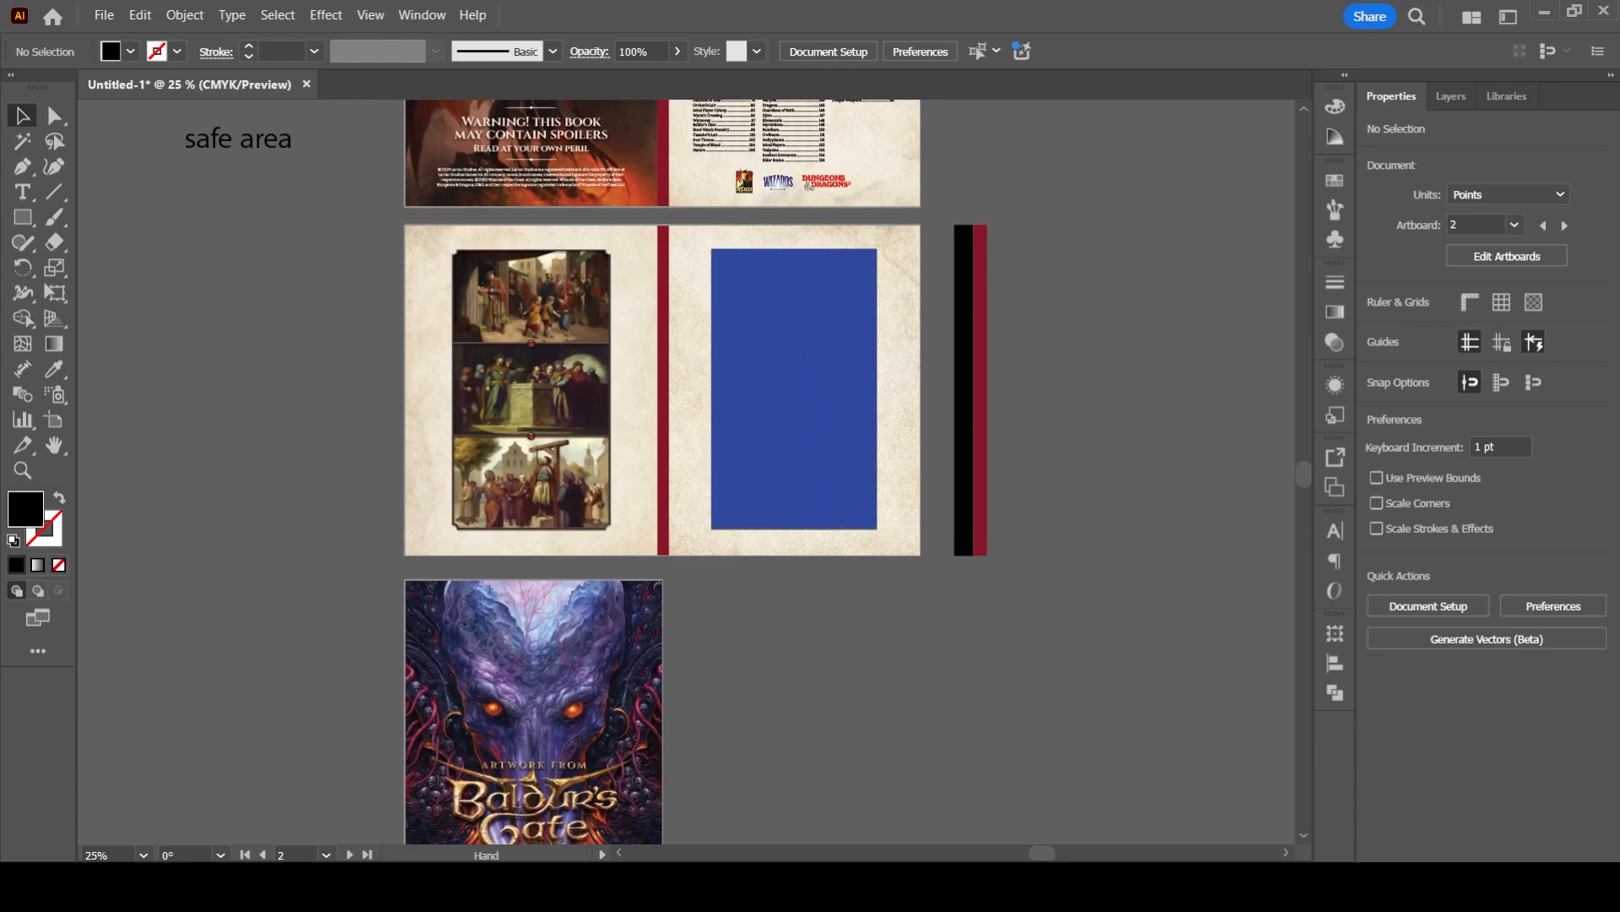
pyautogui.moveTo(743, 557); pyautogui.dragTo(684, 330)
pyautogui.moveTo(667, 545); pyautogui.dragTo(712, 550)
pyautogui.moveTo(658, 254); pyautogui.dragTo(760, 253)
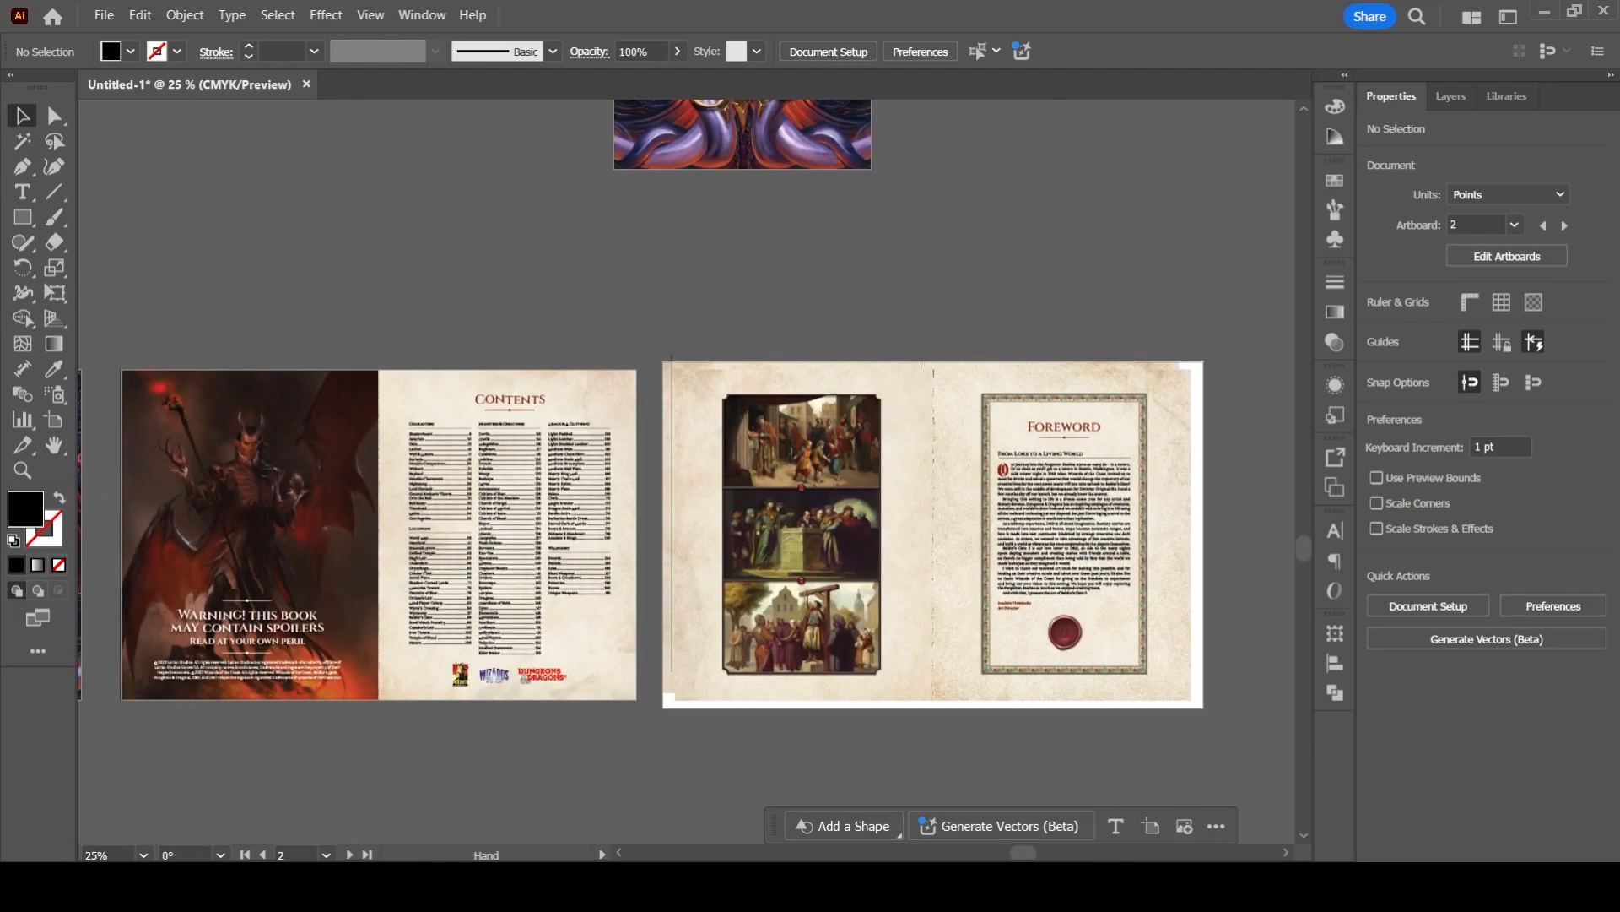
pyautogui.moveTo(541, 726); pyautogui.dragTo(965, 181)
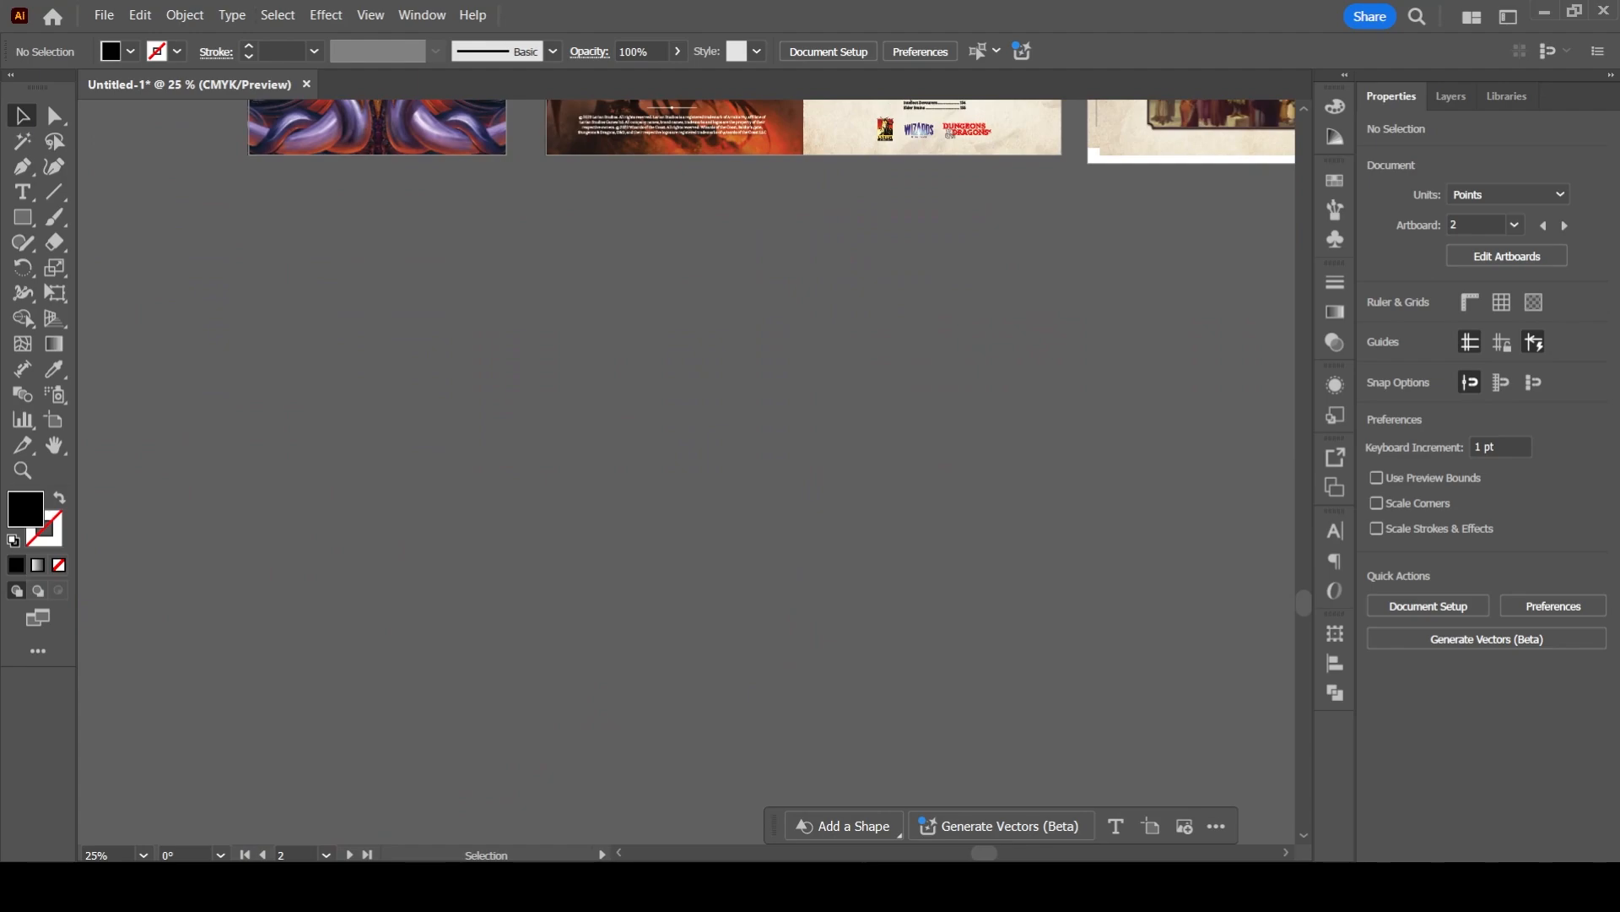
# - Switch to BG3_Artbook_High_Res.pdf and shift the page 46–47 spread's clip group slightly to the right of its artboard
pyautogui.press('ctrl')
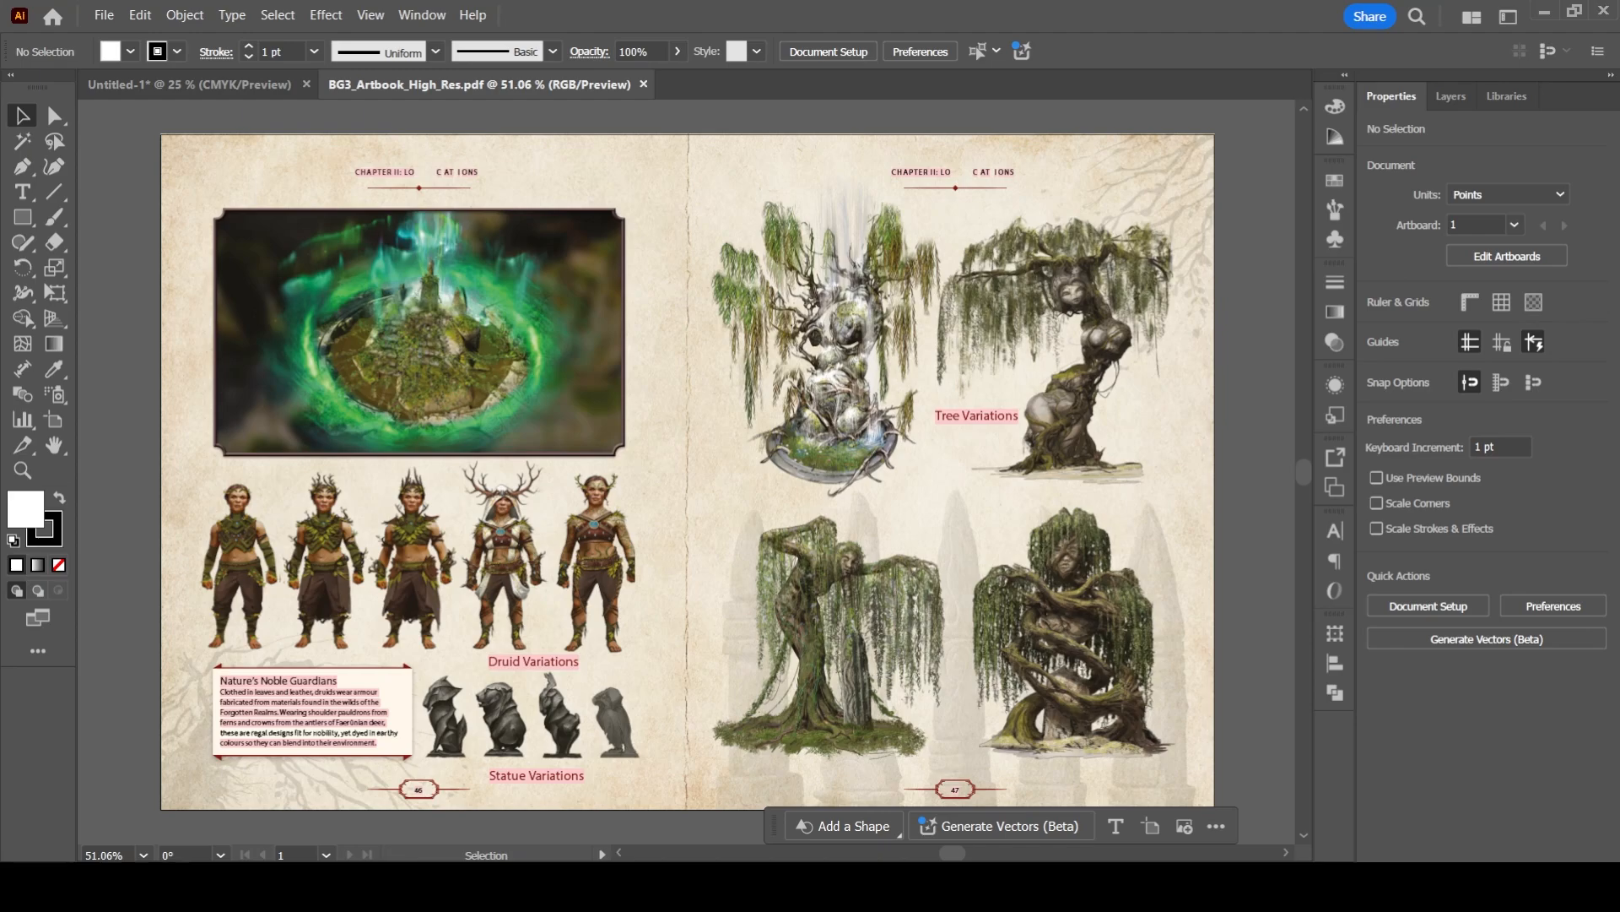
pyautogui.scroll(5, 523, 526)
pyautogui.moveTo(523, 526); pyautogui.dragTo(644, 500)
pyautogui.scroll(-5, 544, 537)
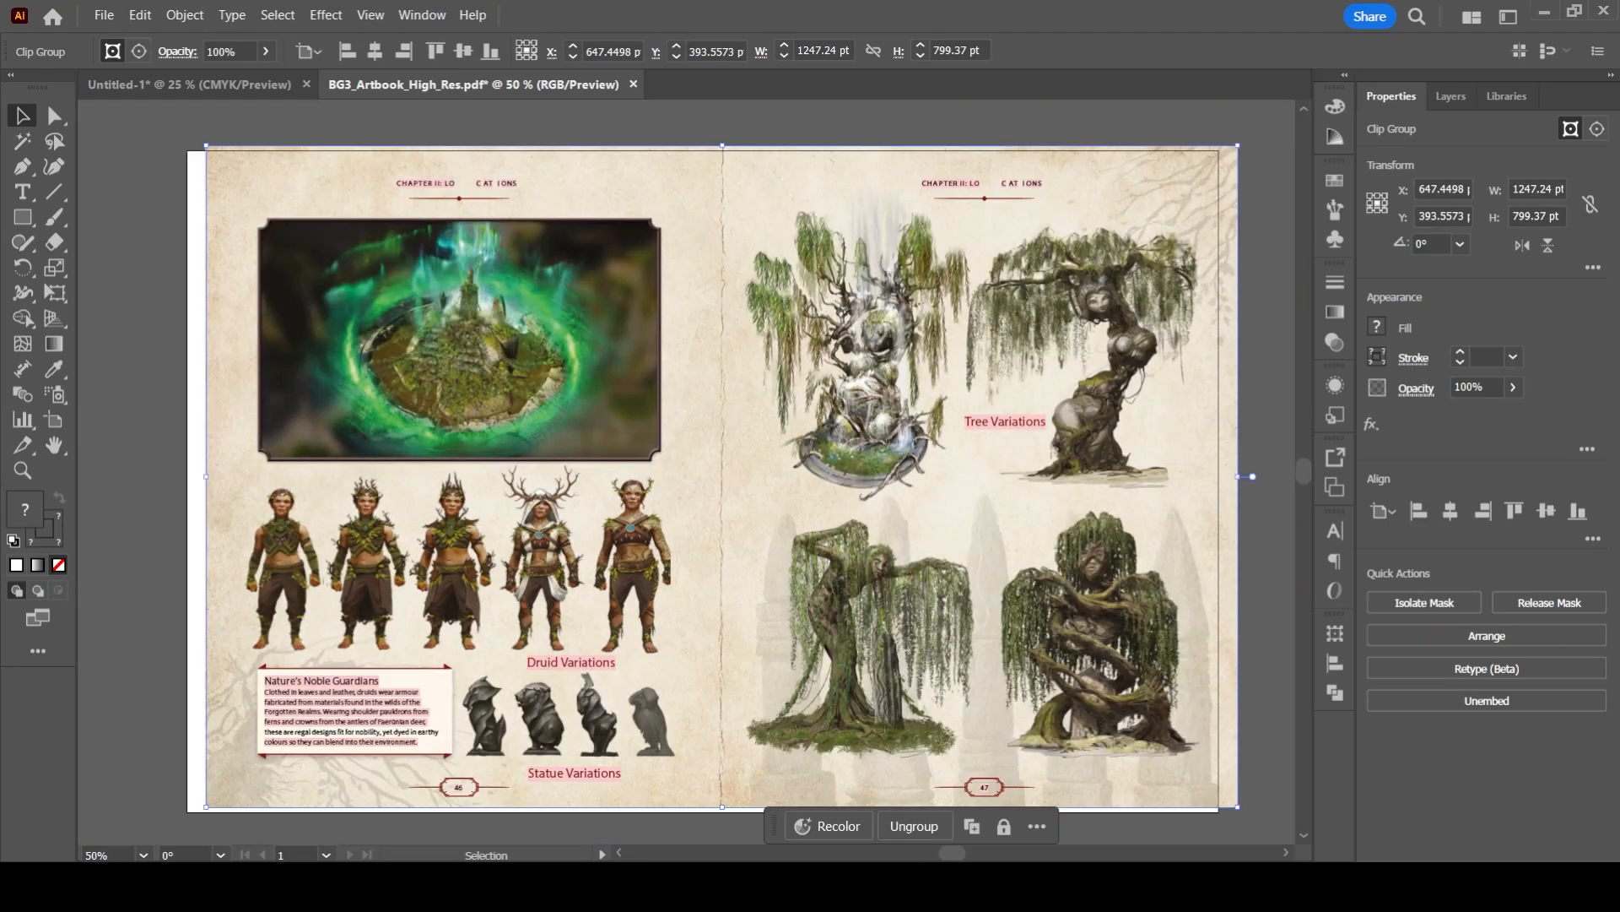
# - Undo the clip group's shift and try to break the page 46–47 spread's clip group apart
pyautogui.hotkey('ctrl', 'z')
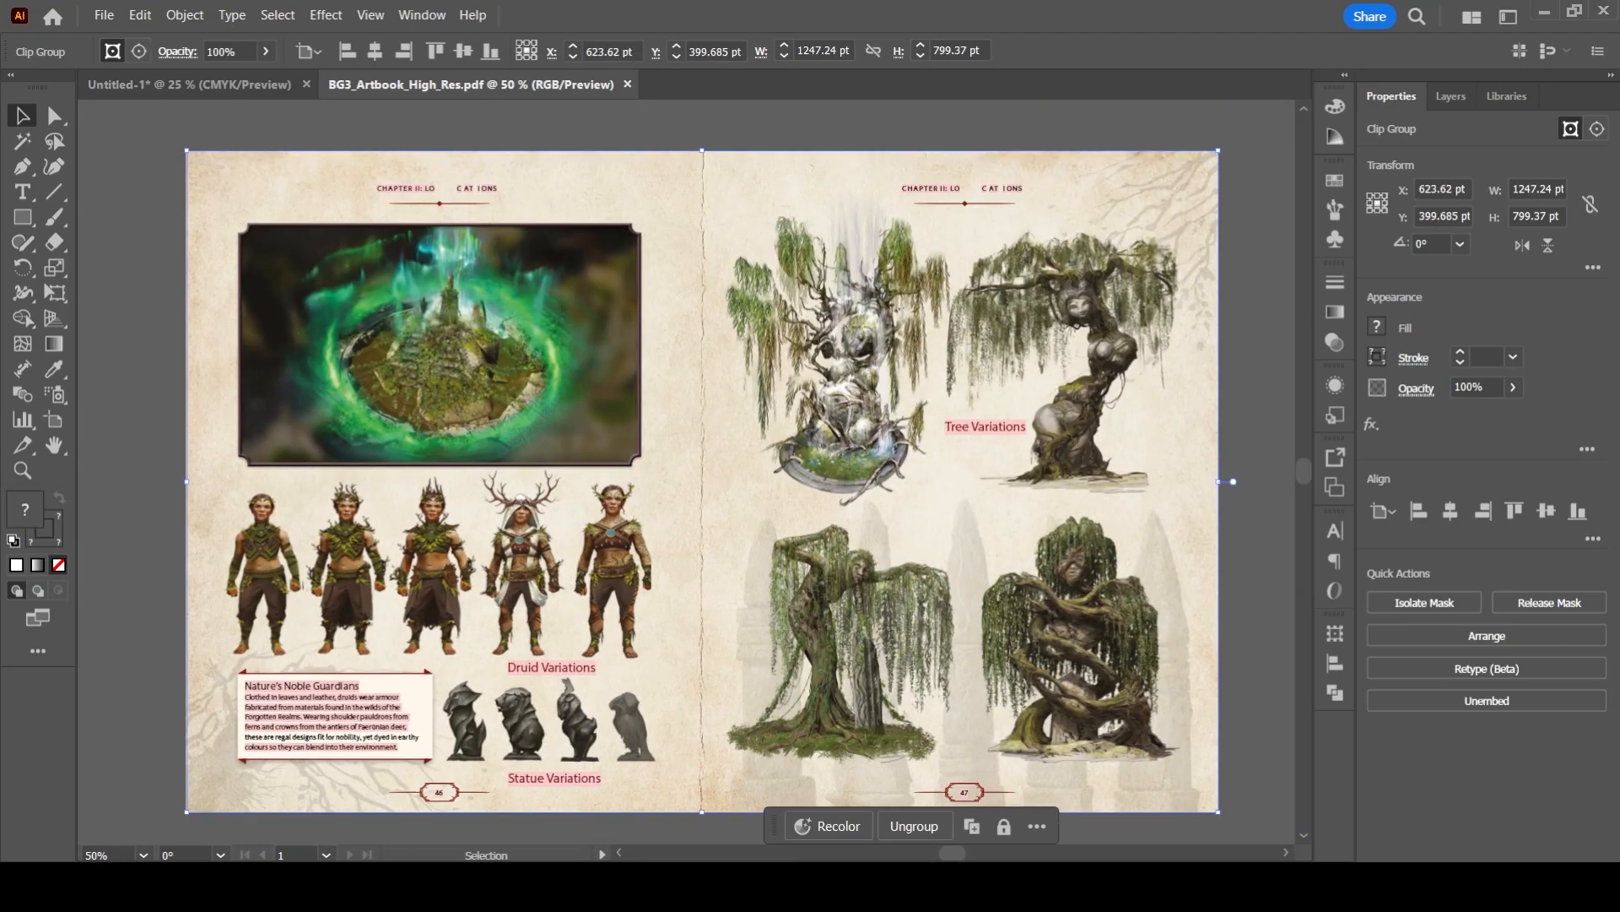
pyautogui.click(1258, 641)
pyautogui.click(970, 641)
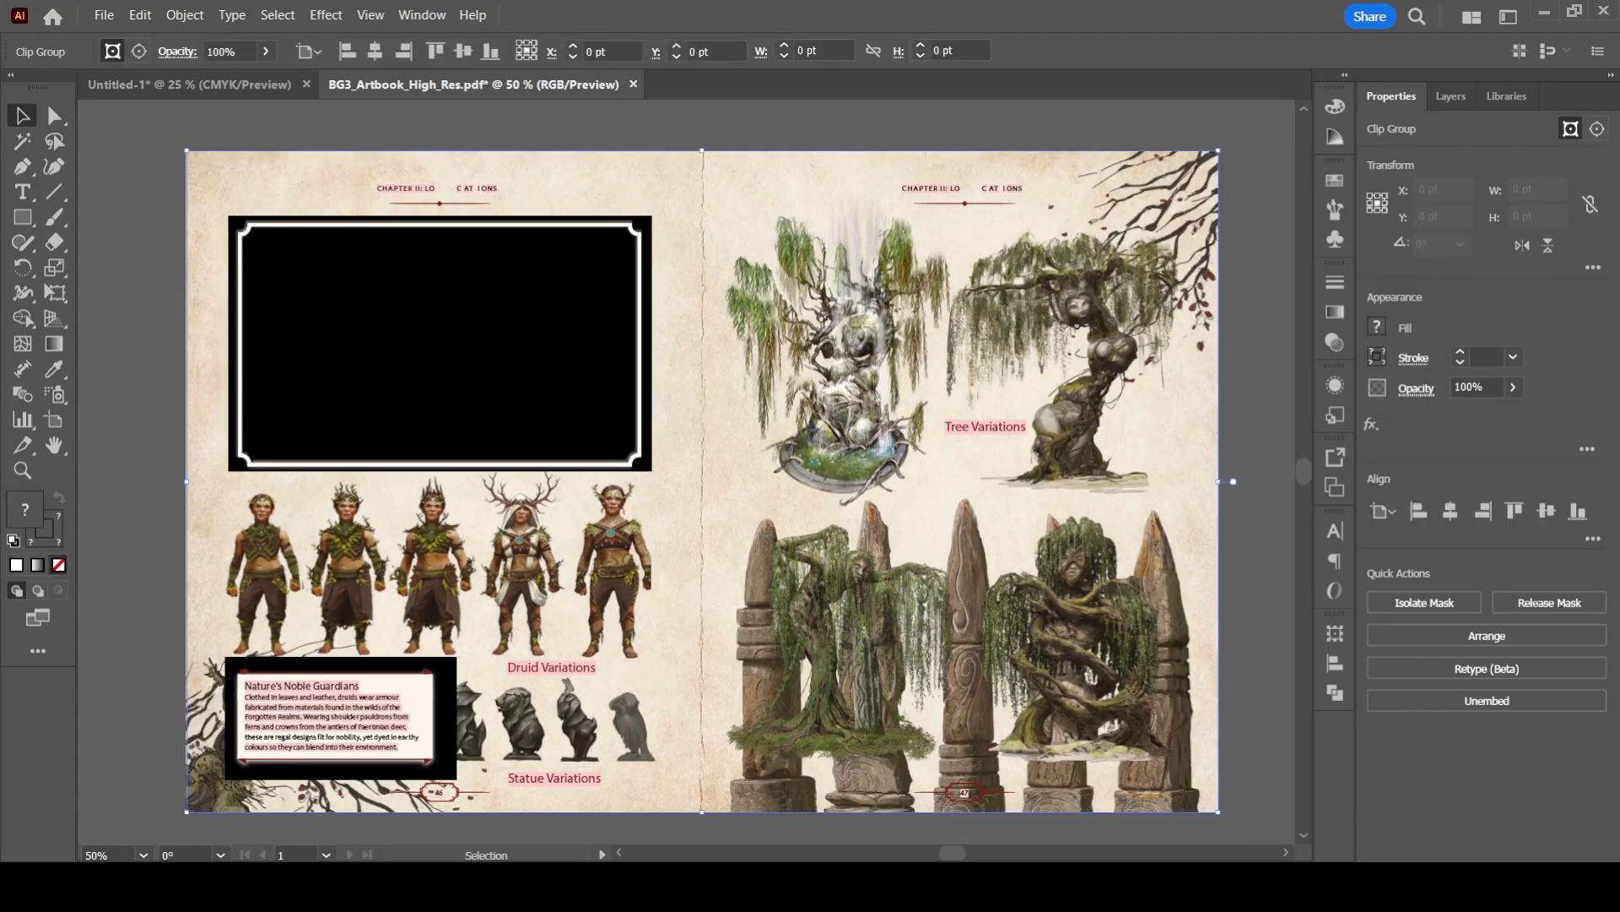
pyautogui.moveTo(867, 591); pyautogui.dragTo(825, 567)
pyautogui.hotkey('ctrl', 'z')
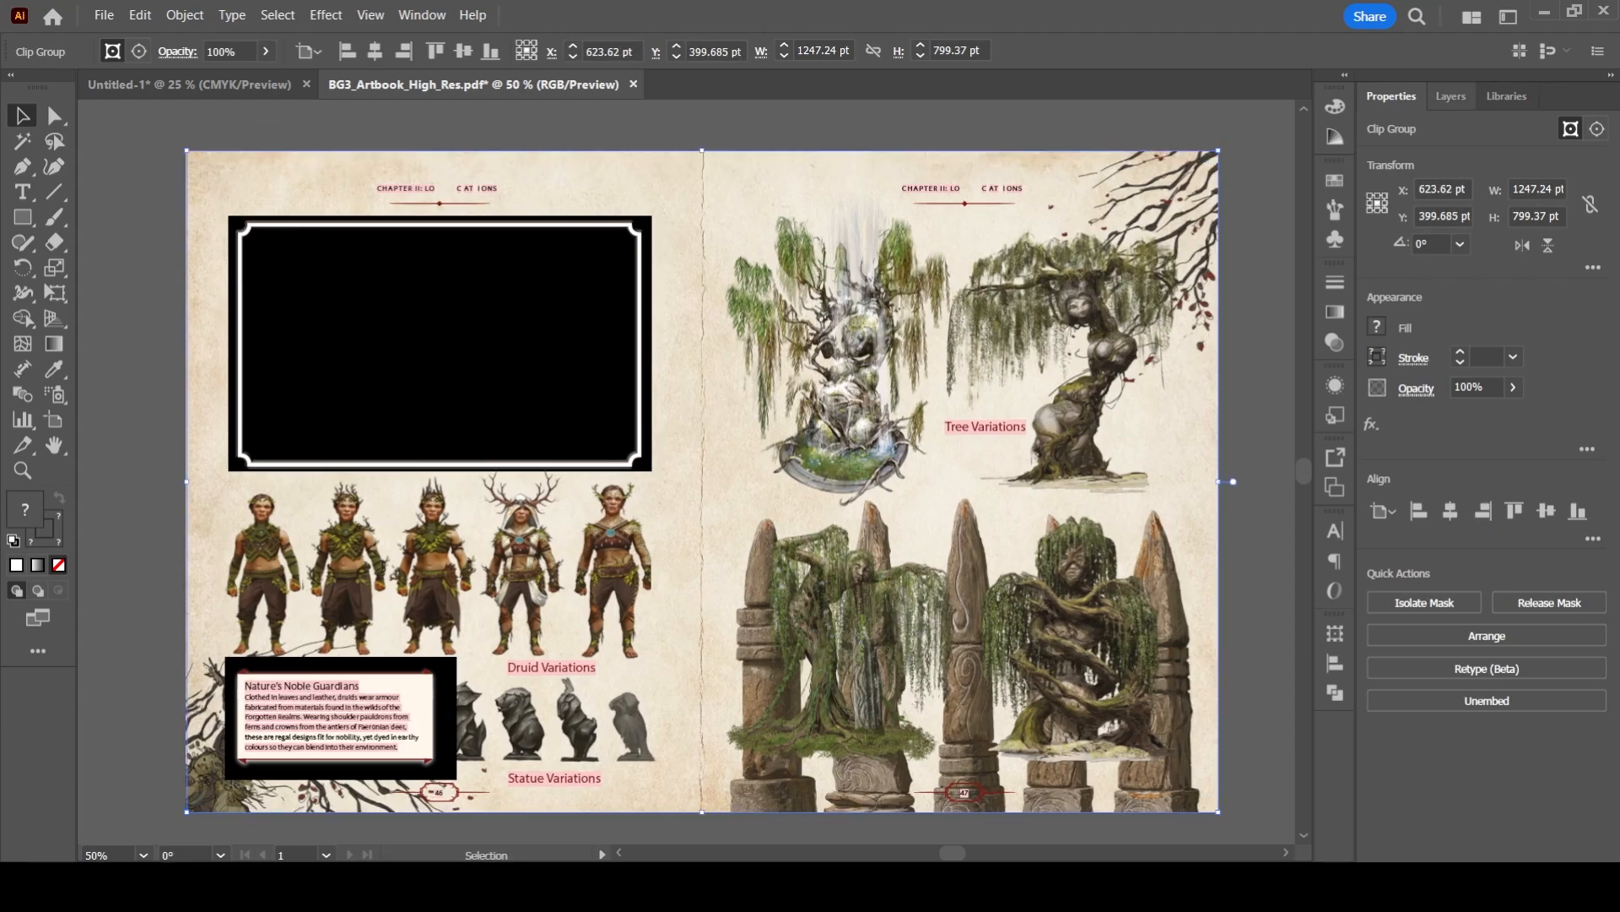
# - Try to isolate and move one image among the clip group's sublayers, and undo all changes to the spread
pyautogui.click(1452, 96)
pyautogui.click(1423, 166)
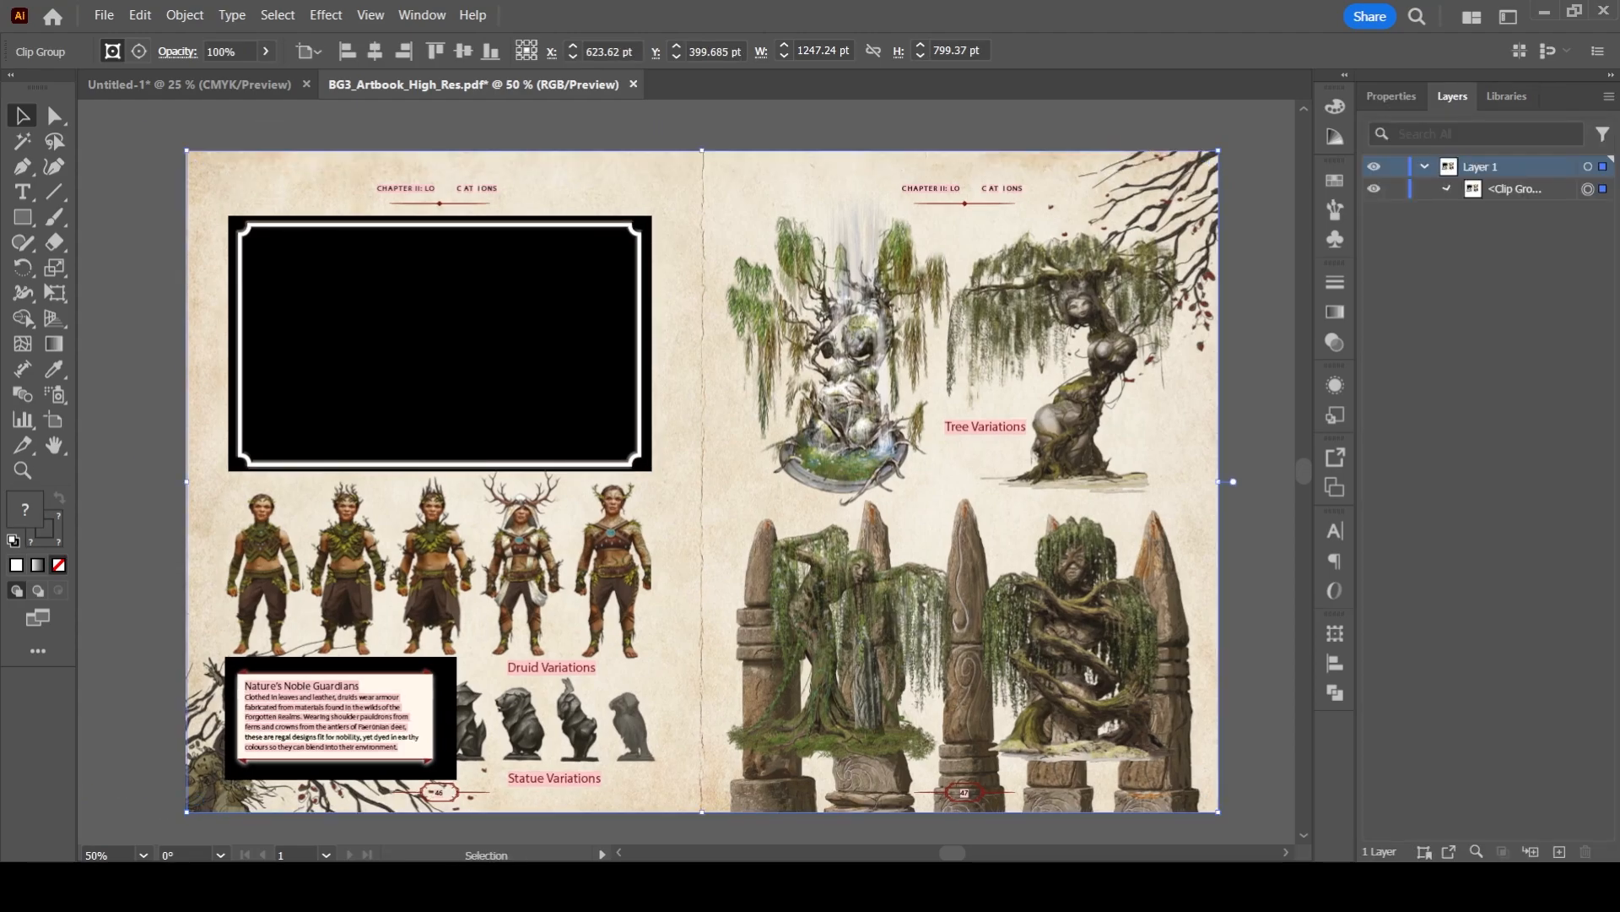
pyautogui.scroll(-8, 1486, 498)
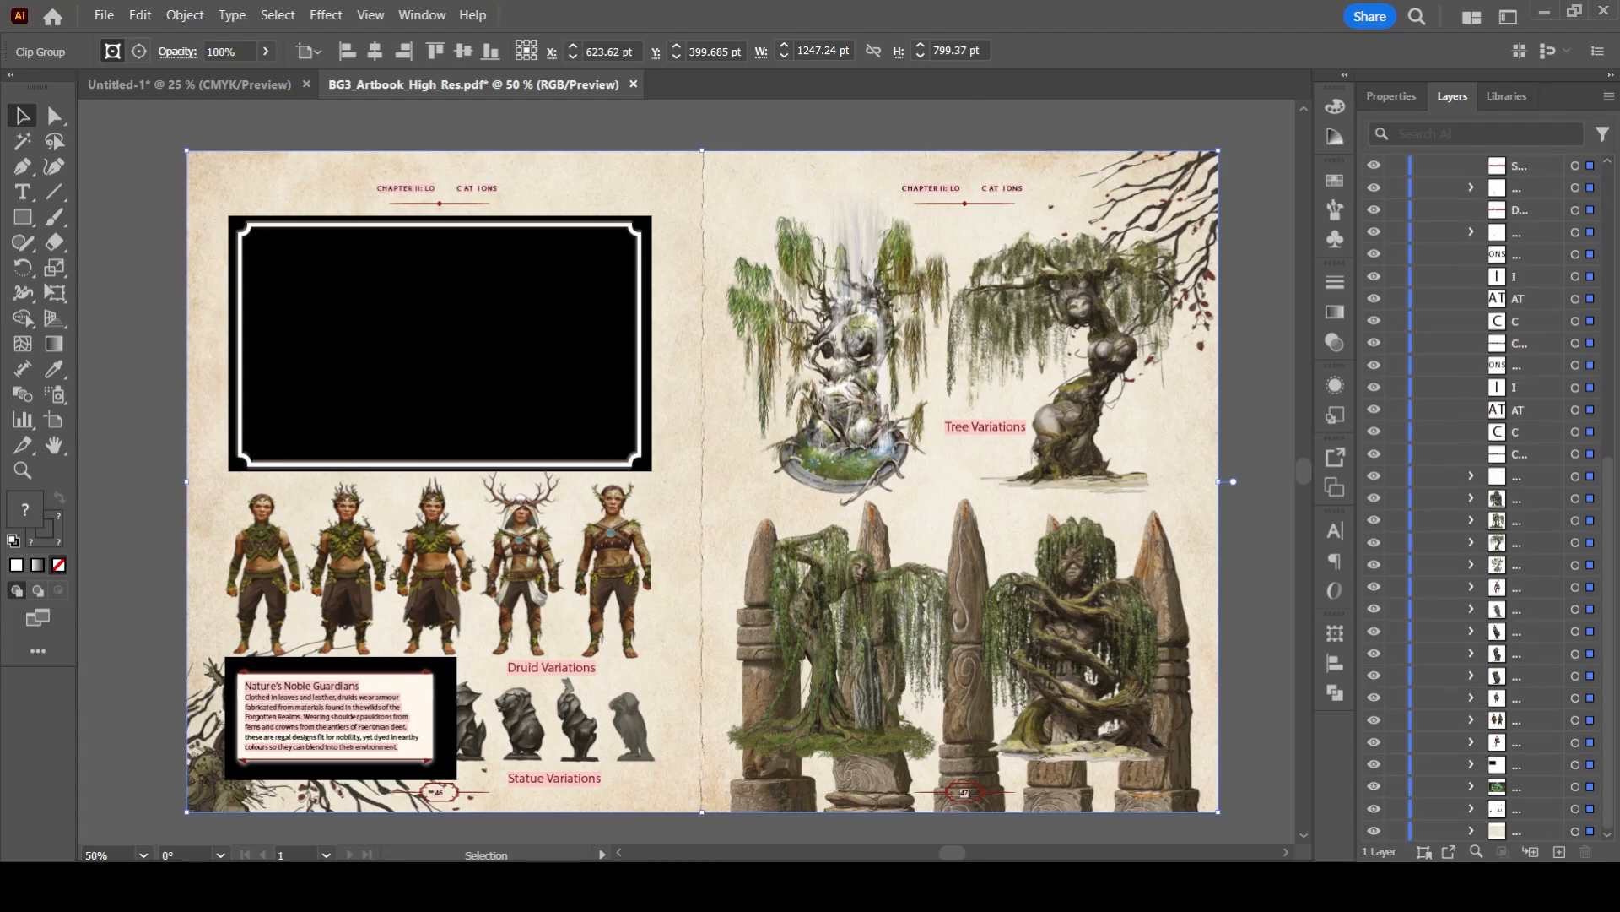
pyautogui.click(1575, 498)
pyautogui.moveTo(1101, 596); pyautogui.dragTo(536, 325)
pyautogui.hscroll(-2, 536, 325)
pyautogui.scroll(-1, 536, 325)
pyautogui.hotkey('ctrl', 'z')
pyautogui.hotkey('ctrl', 'z')
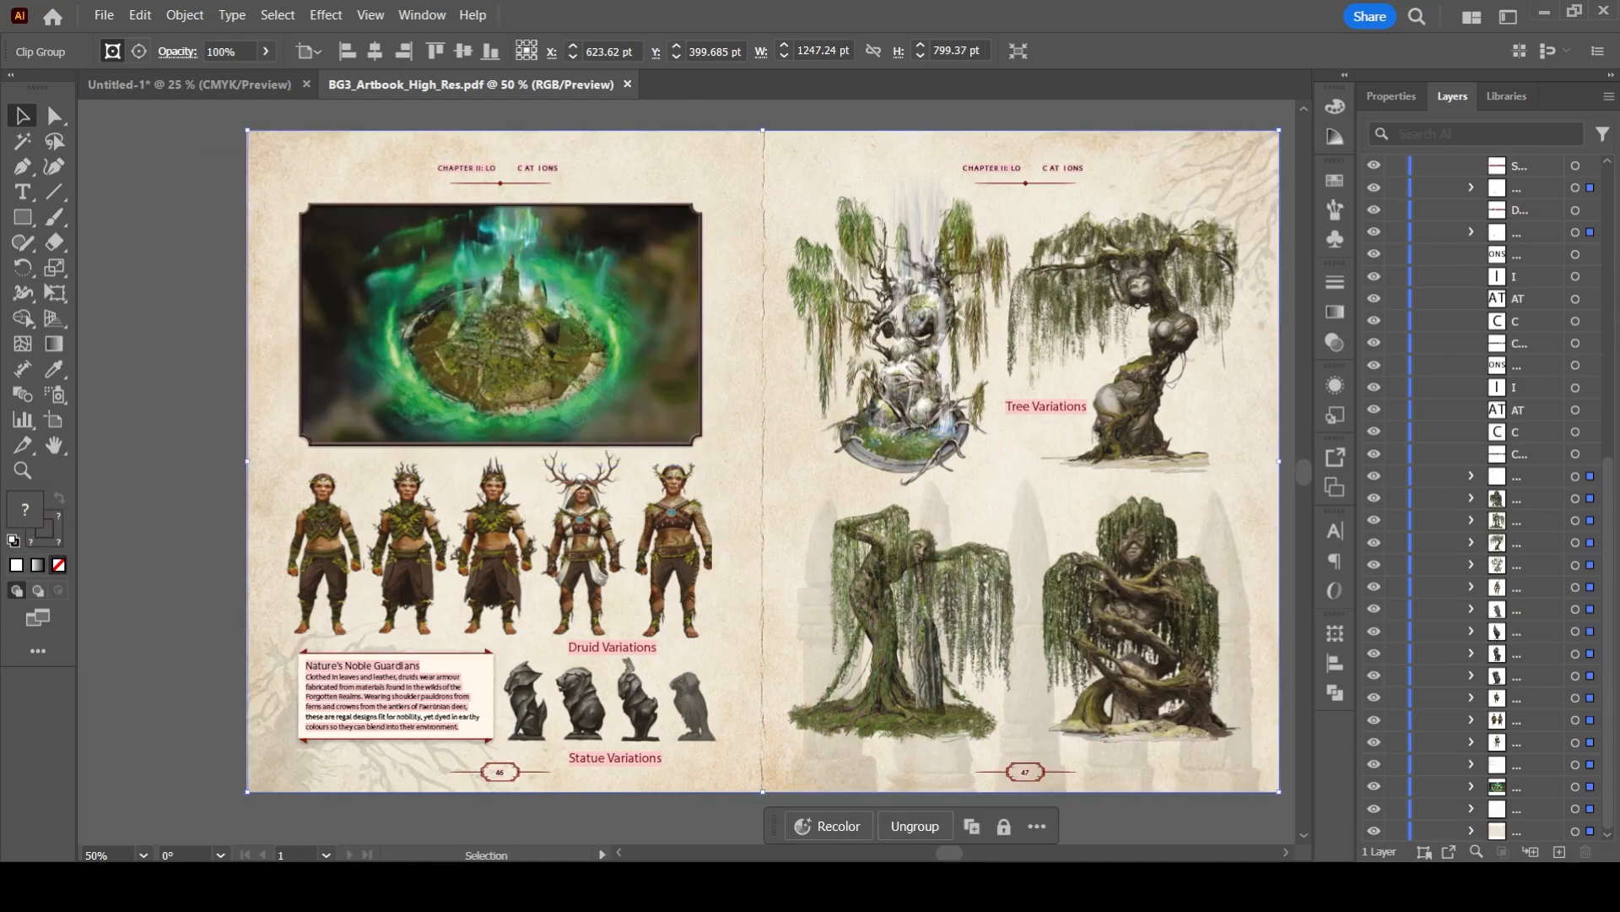
# - Collapse the clip group's sublayers, lock Layer 1 holding the spread, and add a new layer above it
pyautogui.scroll(8, 1486, 498)
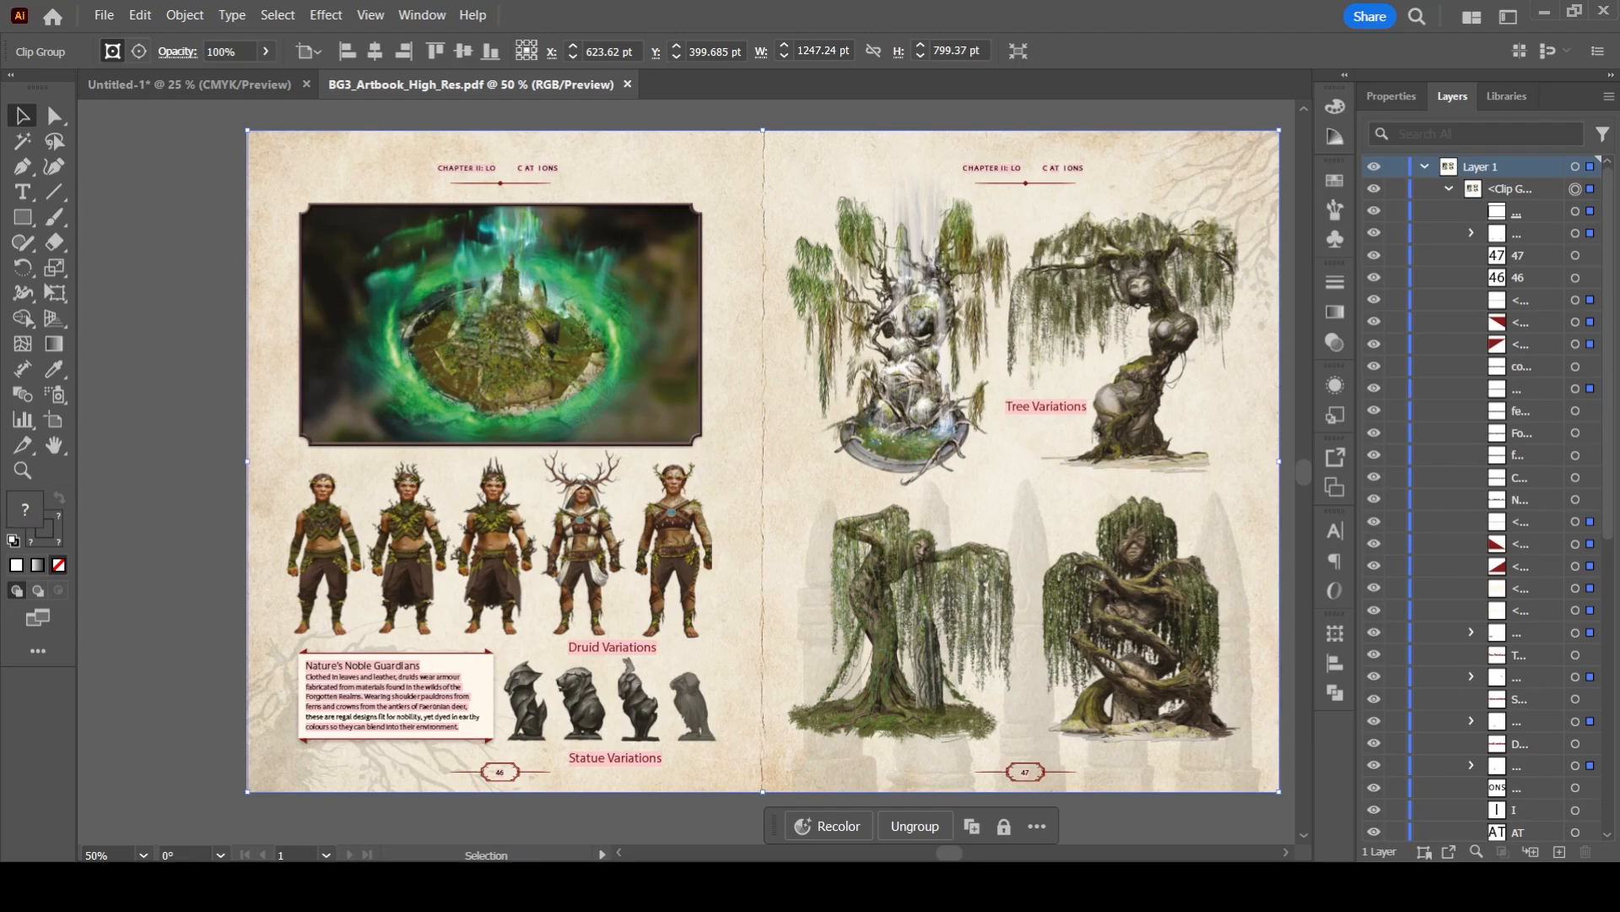
pyautogui.click(1449, 189)
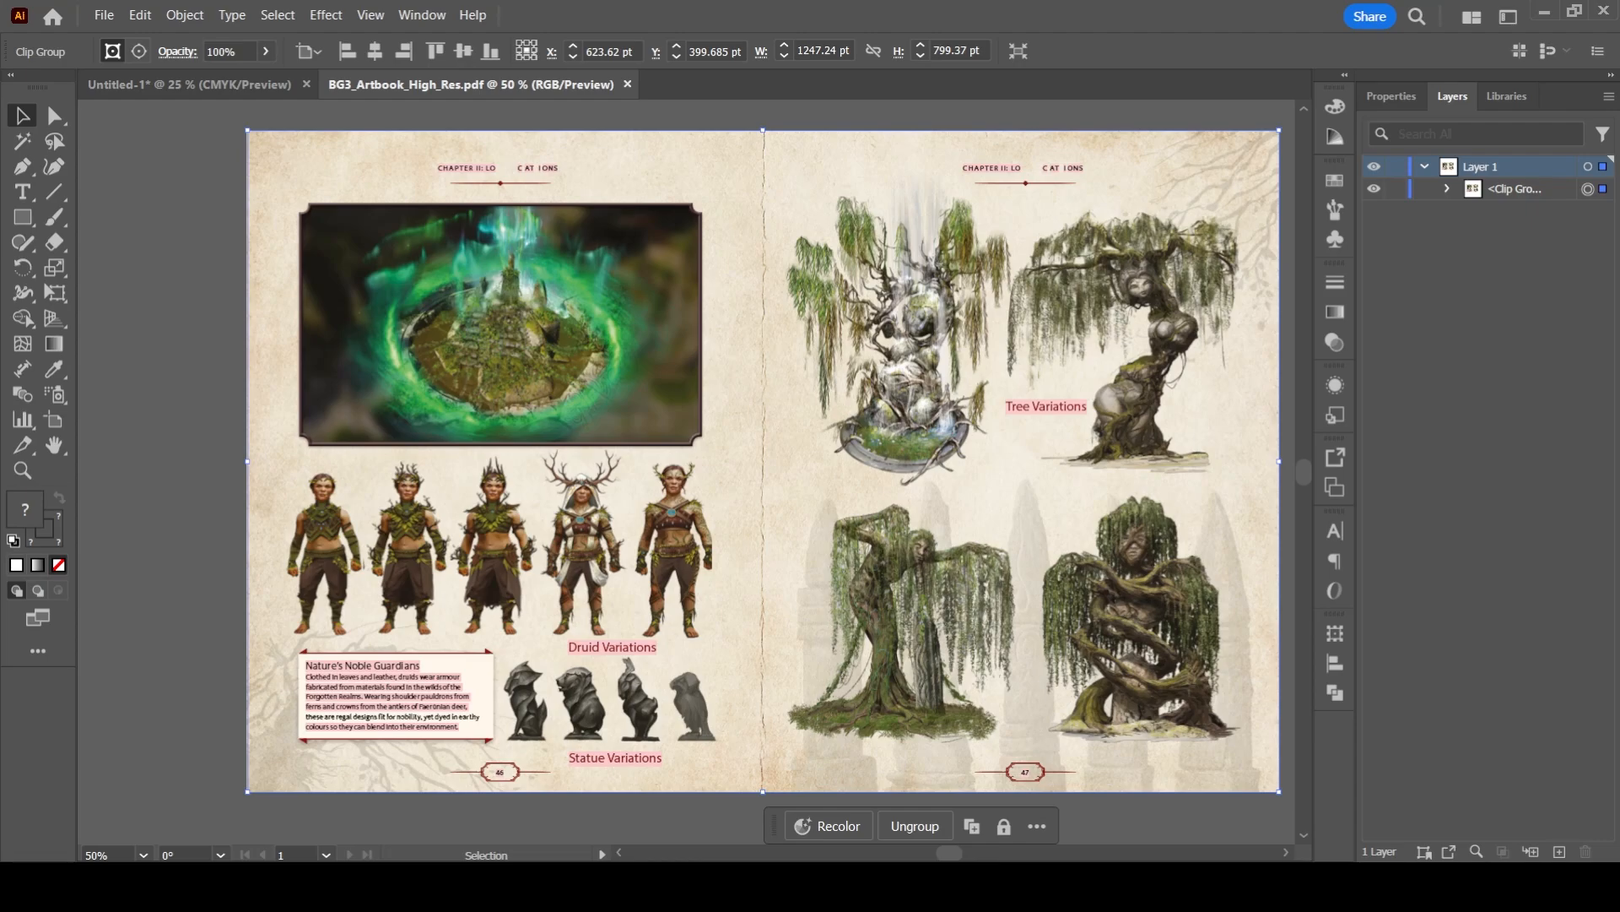
pyautogui.click(186, 473)
pyautogui.moveTo(185, 472)
pyautogui.mouseDown()
pyautogui.moveTo(93, 473)
pyautogui.moveTo(155, 480)
pyautogui.mouseUp()
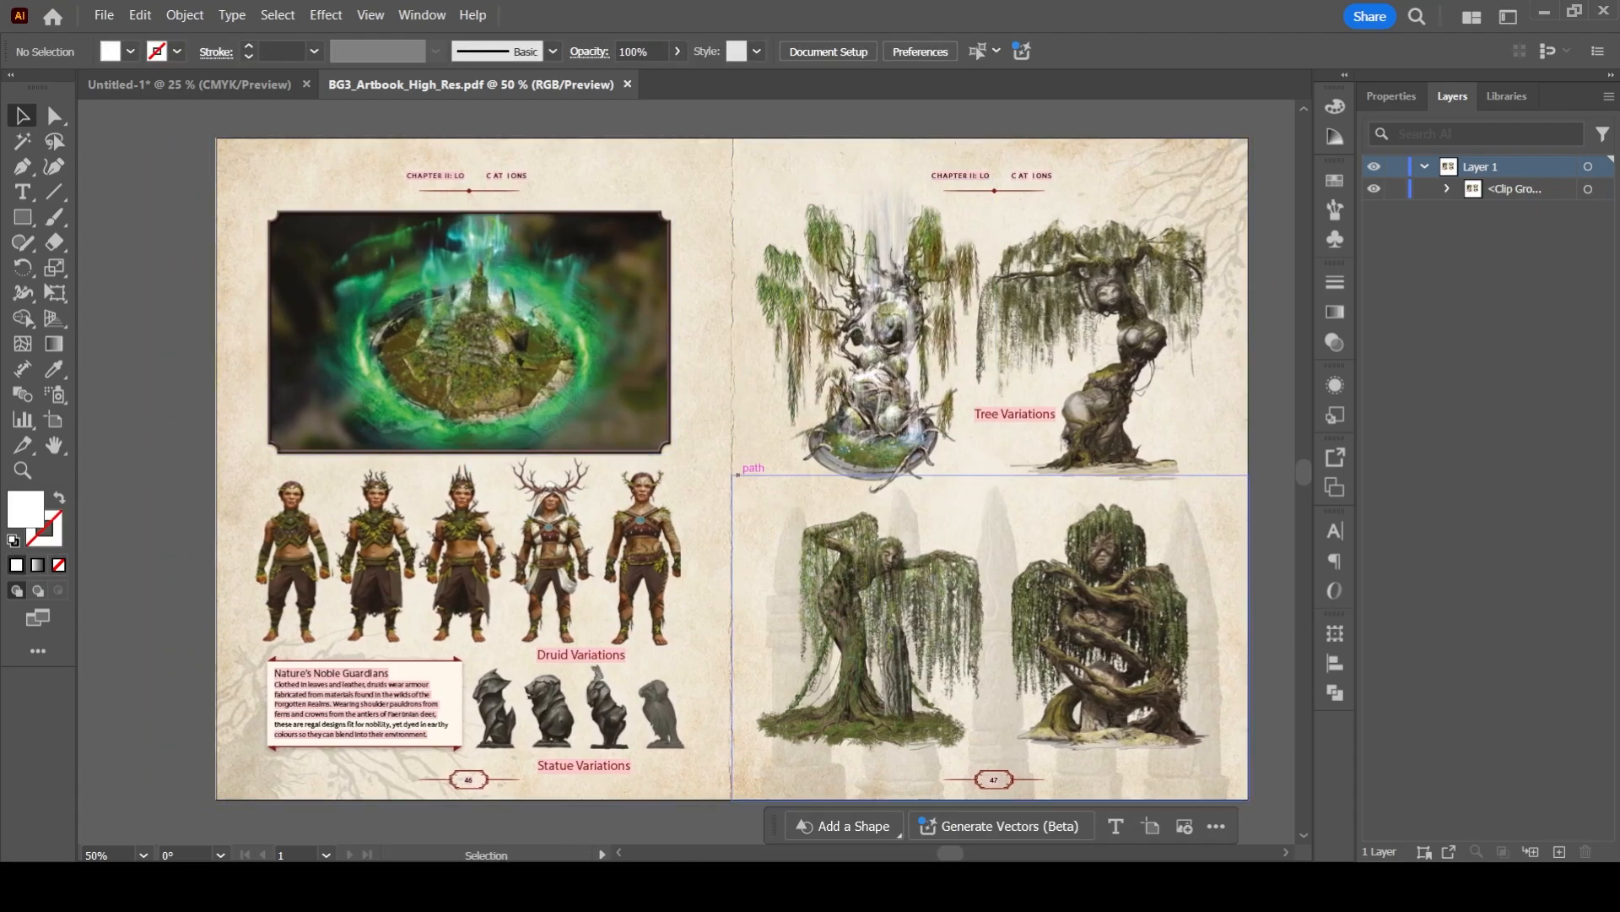
pyautogui.click(734, 467)
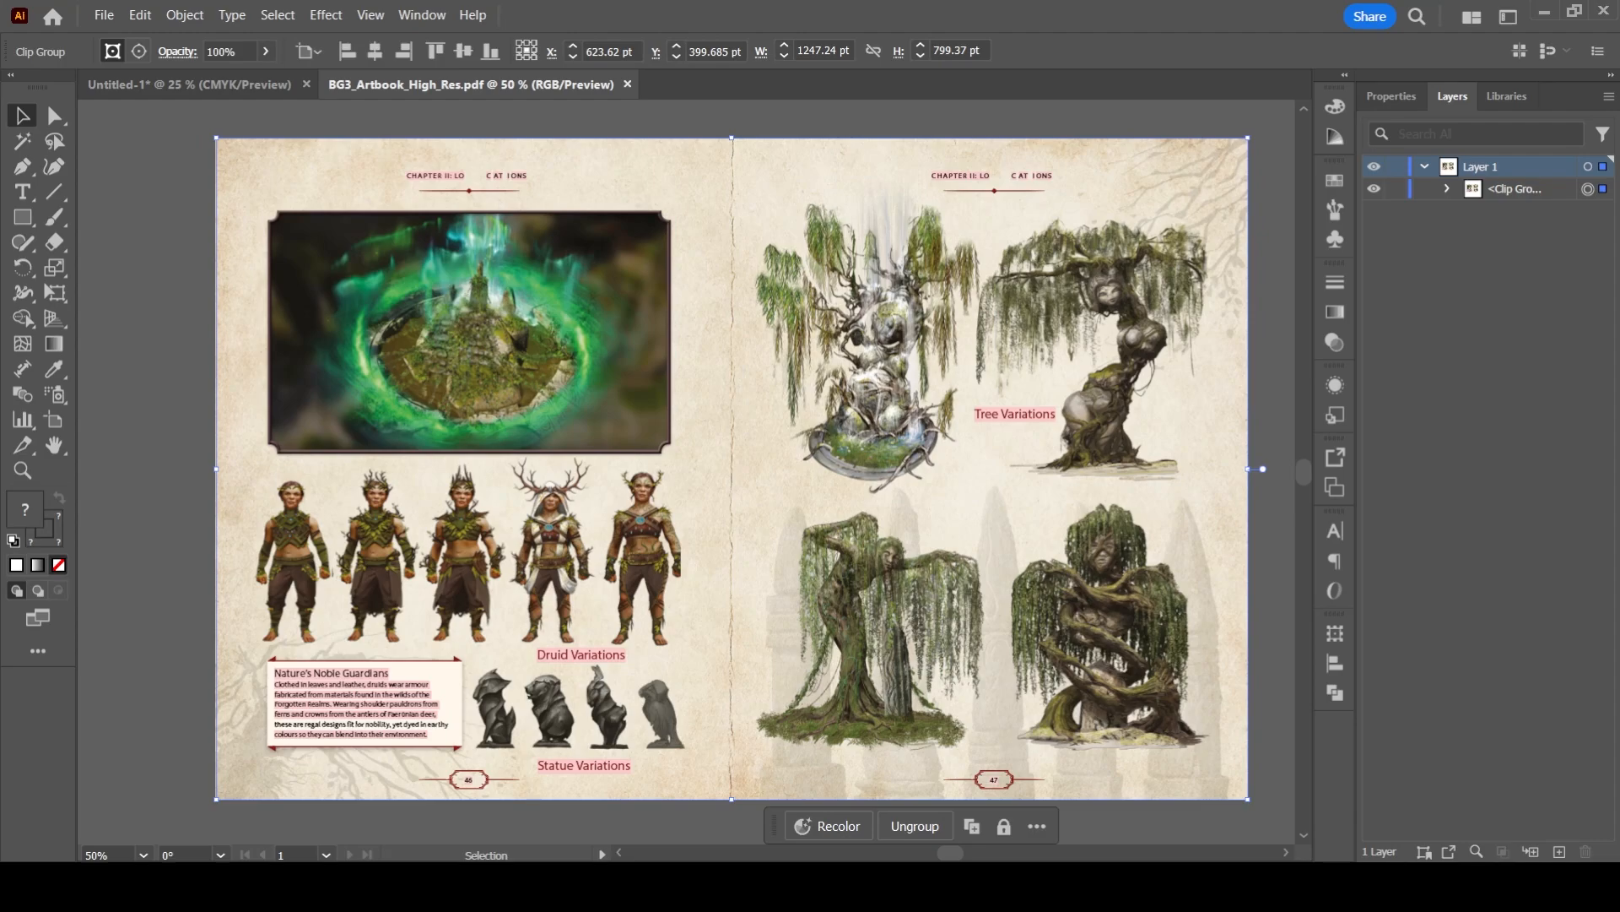
pyautogui.click(1396, 167)
pyautogui.click(1559, 852)
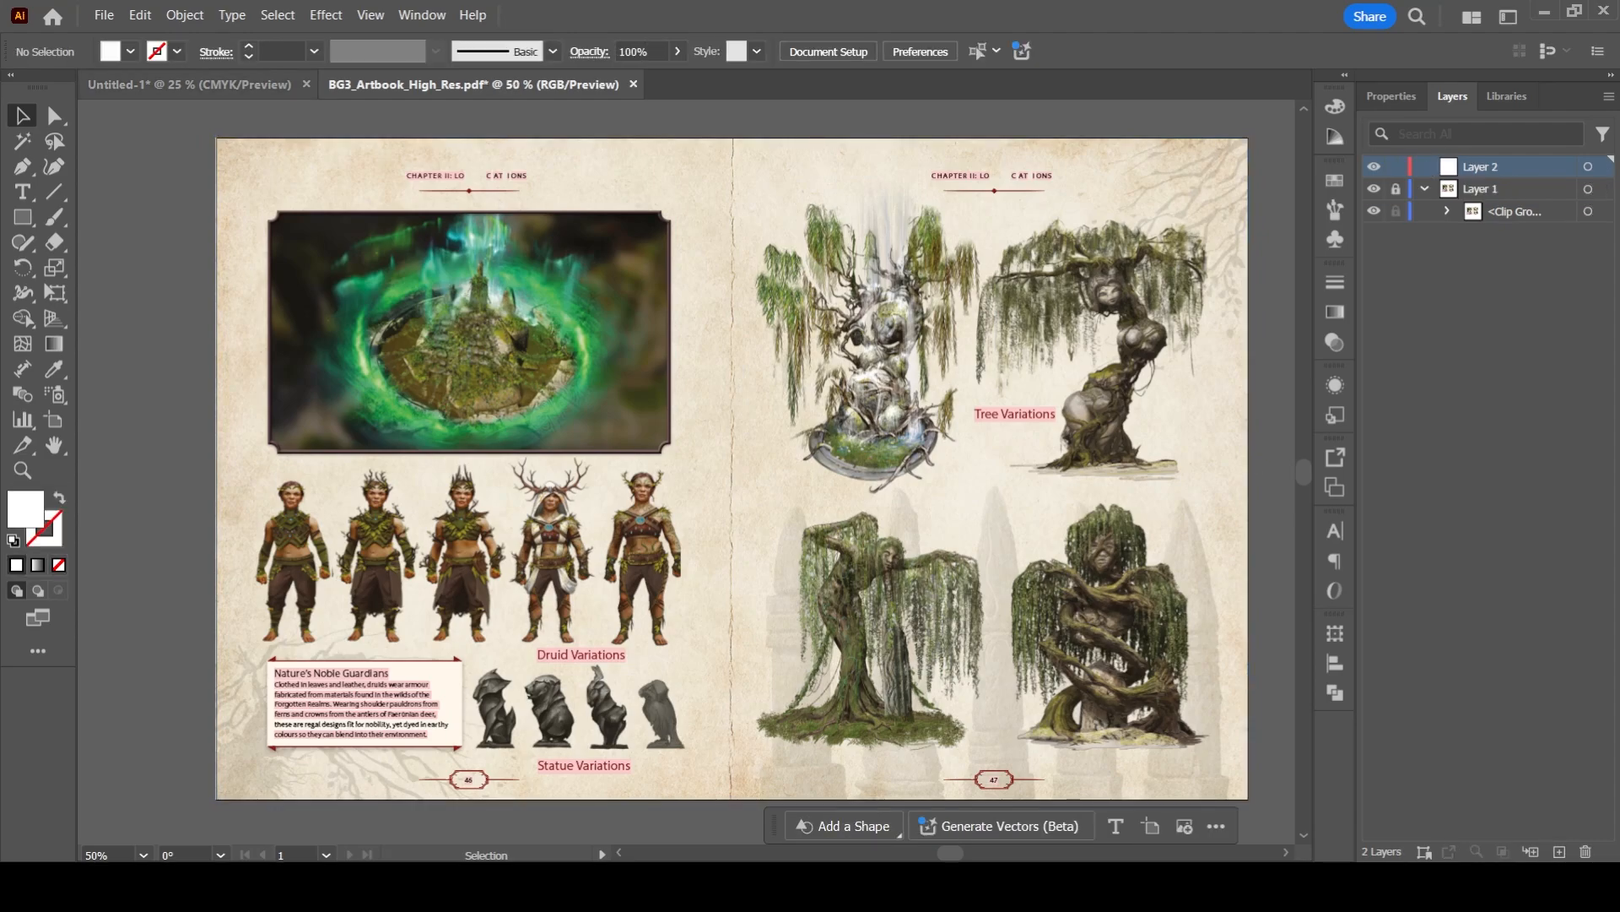
# - Switch to Untitled-1 and recolor the dark red spine strip between the Foreword spread's pages green
pyautogui.click(189, 85)
pyautogui.moveTo(971, 253); pyautogui.dragTo(564, 594)
pyautogui.moveTo(801, 295); pyautogui.dragTo(588, 516)
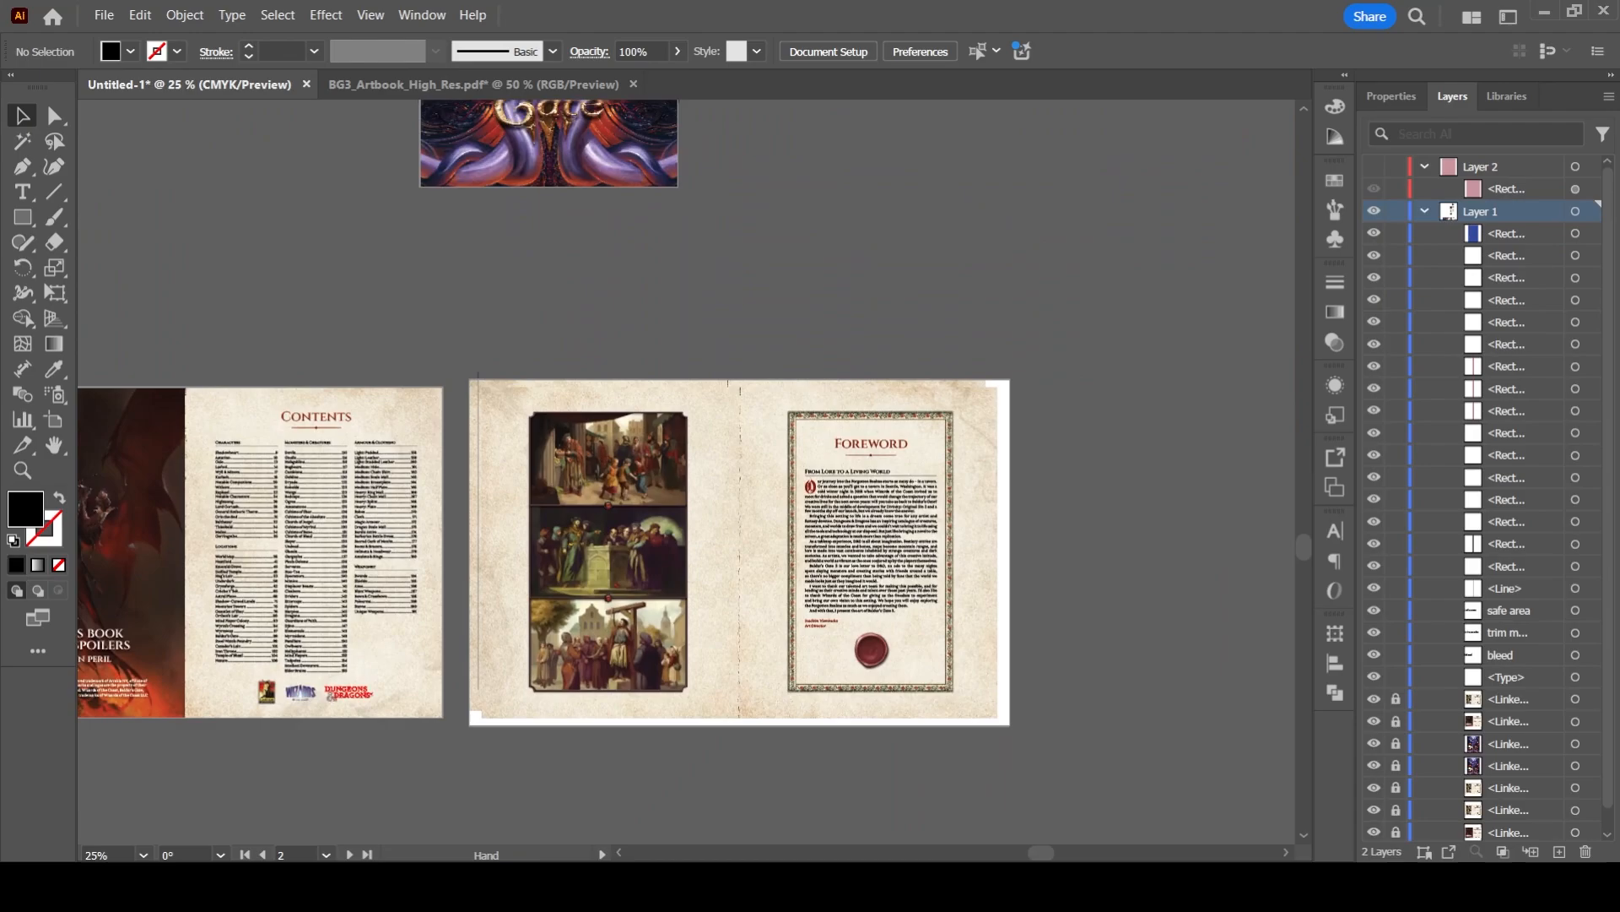
pyautogui.moveTo(717, 211); pyautogui.dragTo(599, 652)
pyautogui.moveTo(718, 253); pyautogui.dragTo(643, 677)
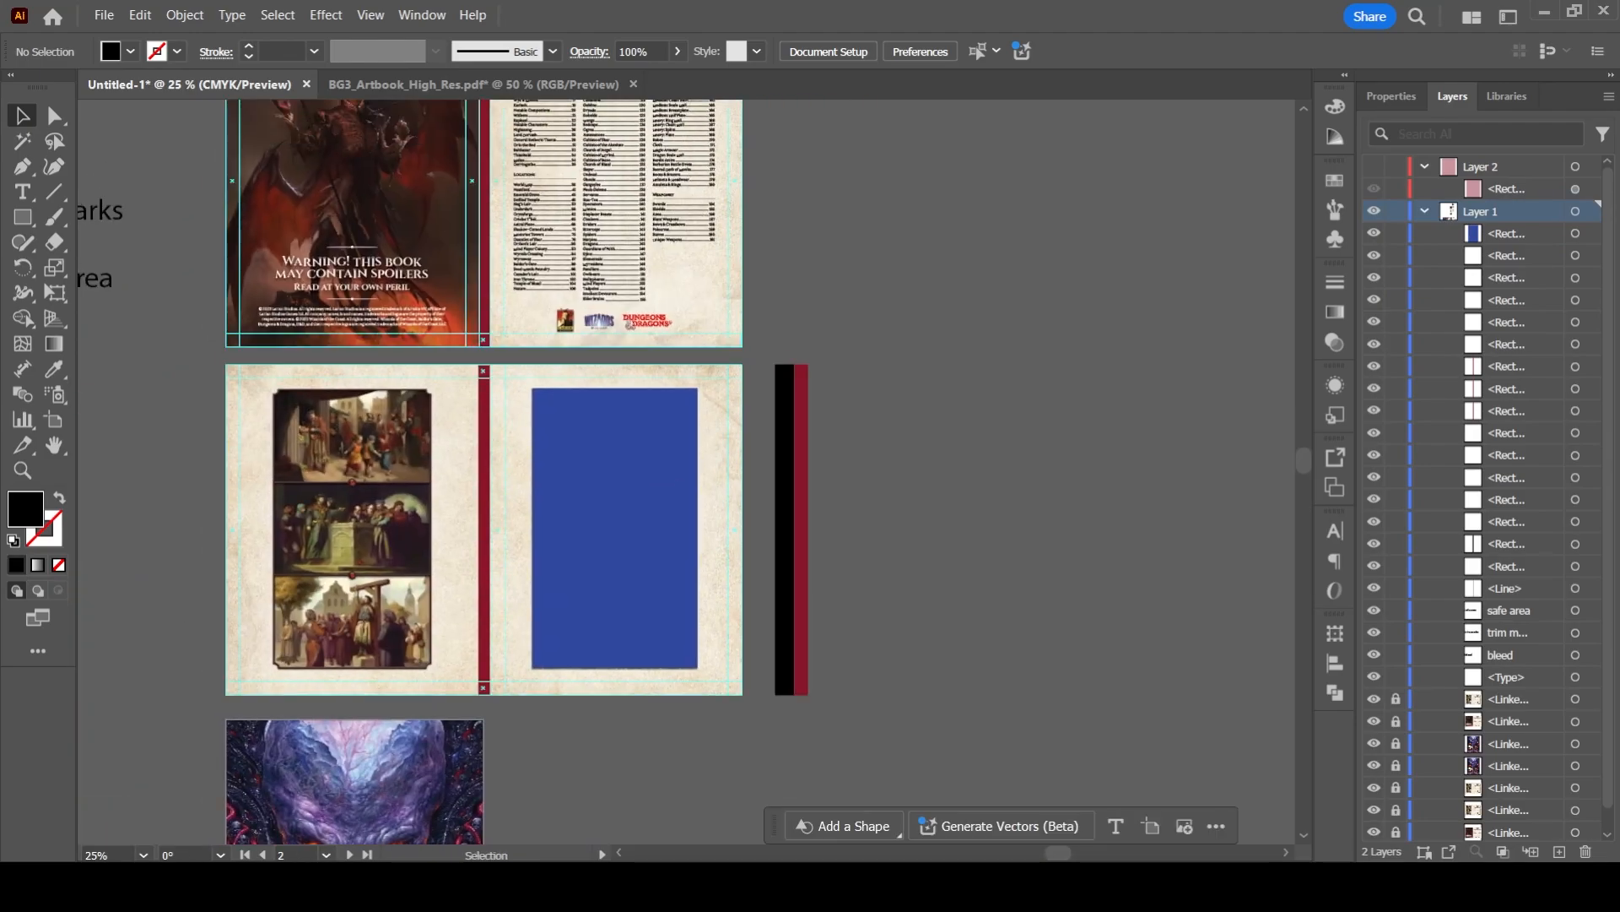
pyautogui.moveTo(831, 428); pyautogui.dragTo(785, 411)
pyautogui.click(484, 441)
pyautogui.scroll(3, 493, 453)
pyautogui.scroll(-2, 435, 410)
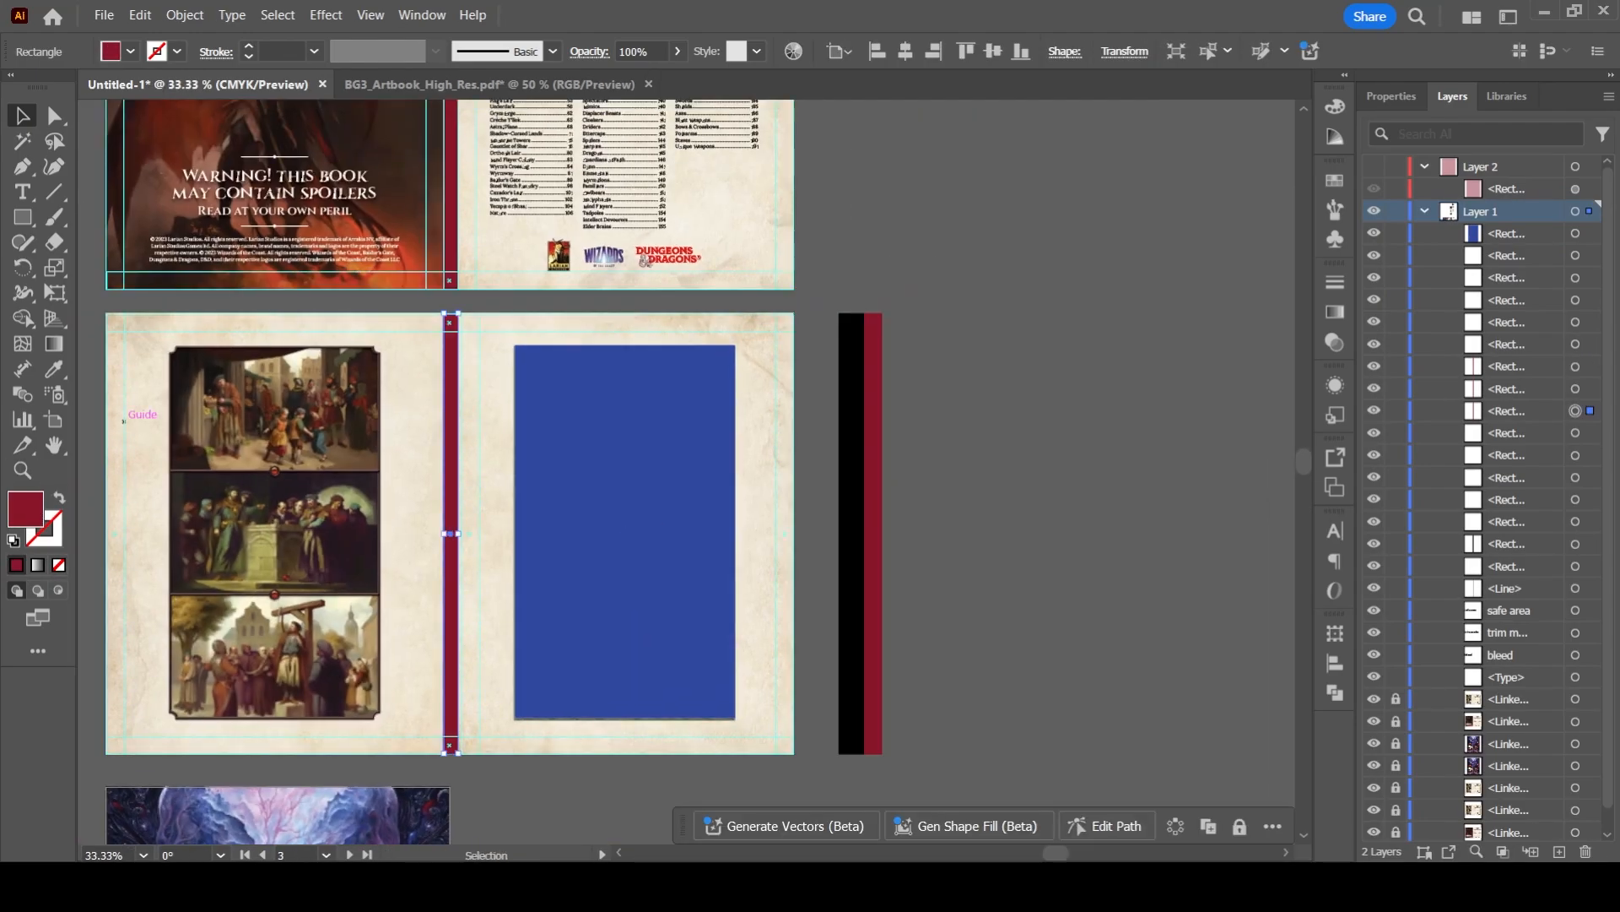
pyautogui.doubleClick(25, 508)
# - Copy the dark red margin strip beside the spread into BG3_Artbook_High_Res.pdf and align it to the artboard's right edge, centered vertically
pyautogui.click(882, 411)
pyautogui.hotkey('ctrl', 'c')
pyautogui.click(490, 85)
pyautogui.hotkey('ctrl', 'v')
pyautogui.moveTo(686, 470); pyautogui.dragTo(713, 504)
pyautogui.click(1391, 97)
pyautogui.click(1450, 510)
pyautogui.click(1546, 510)
pyautogui.click(198, 85)
pyautogui.click(490, 85)
pyautogui.click(1483, 510)
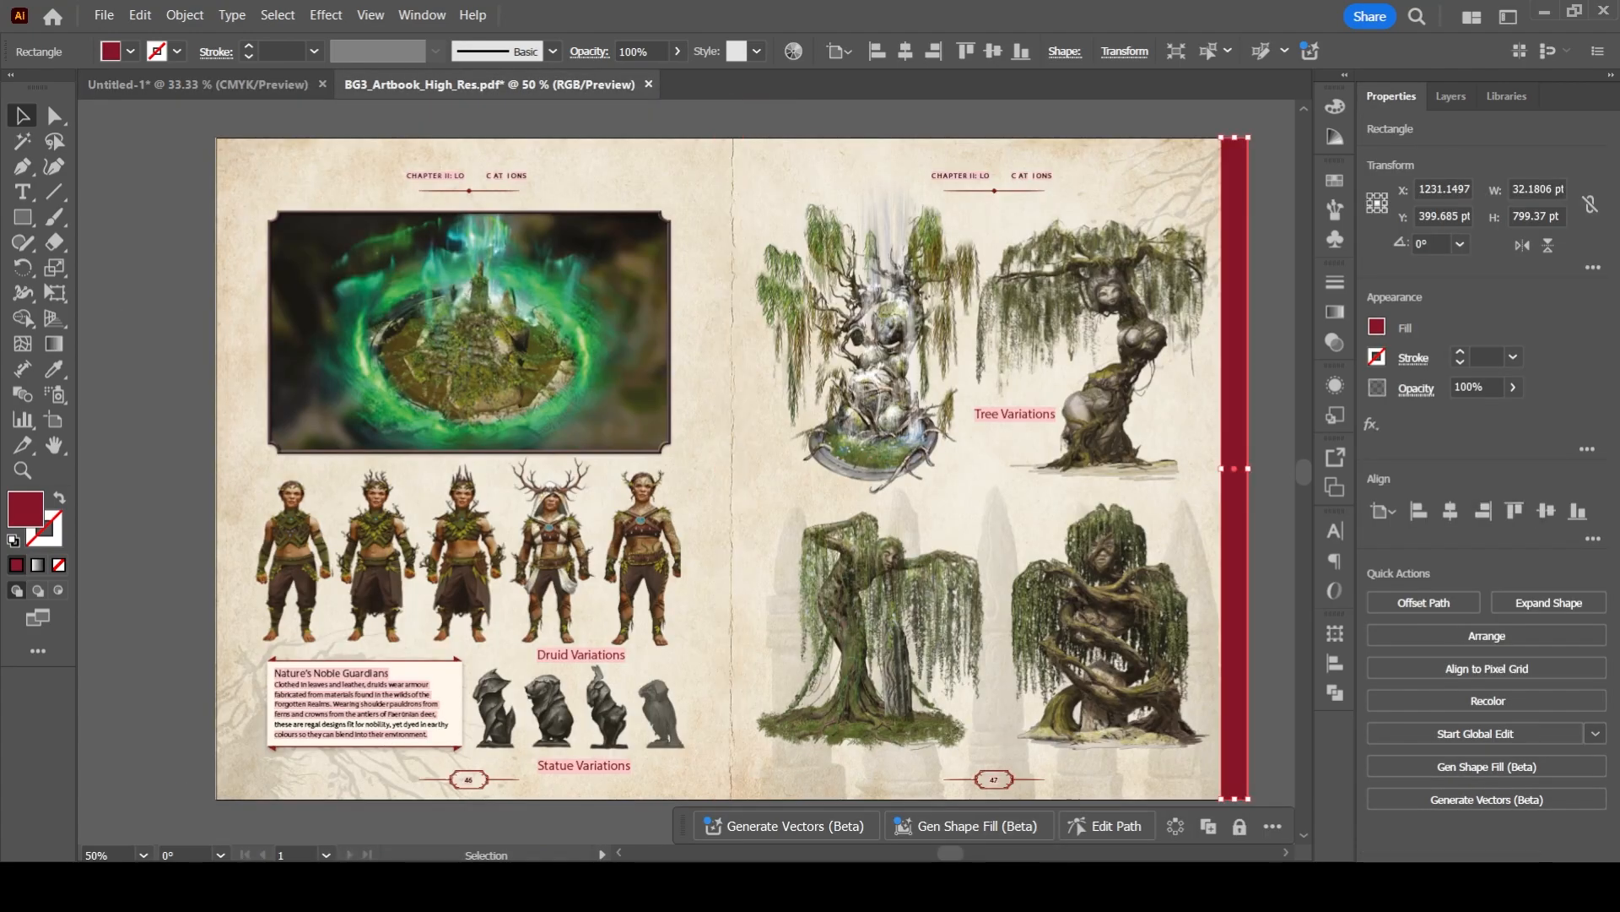
# - Duplicate the dark red strip and align the copy to the artboard's left edge, centered vertically
pyautogui.keyDown('alt'); pyautogui.moveTo(1234, 472); pyautogui.dragTo(596, 596); pyautogui.keyUp('alt')
pyautogui.click(1419, 510)
pyautogui.click(1546, 511)
# - Copy the green spine strip from Untitled-1 into the page 46–47 spread and center it on the artboard
pyautogui.click(199, 84)
pyautogui.click(450, 490)
pyautogui.hotkey('ctrl', 'c')
pyautogui.click(489, 84)
pyautogui.hotkey('ctrl', 'v')
pyautogui.click(1450, 511)
pyautogui.click(1546, 511)
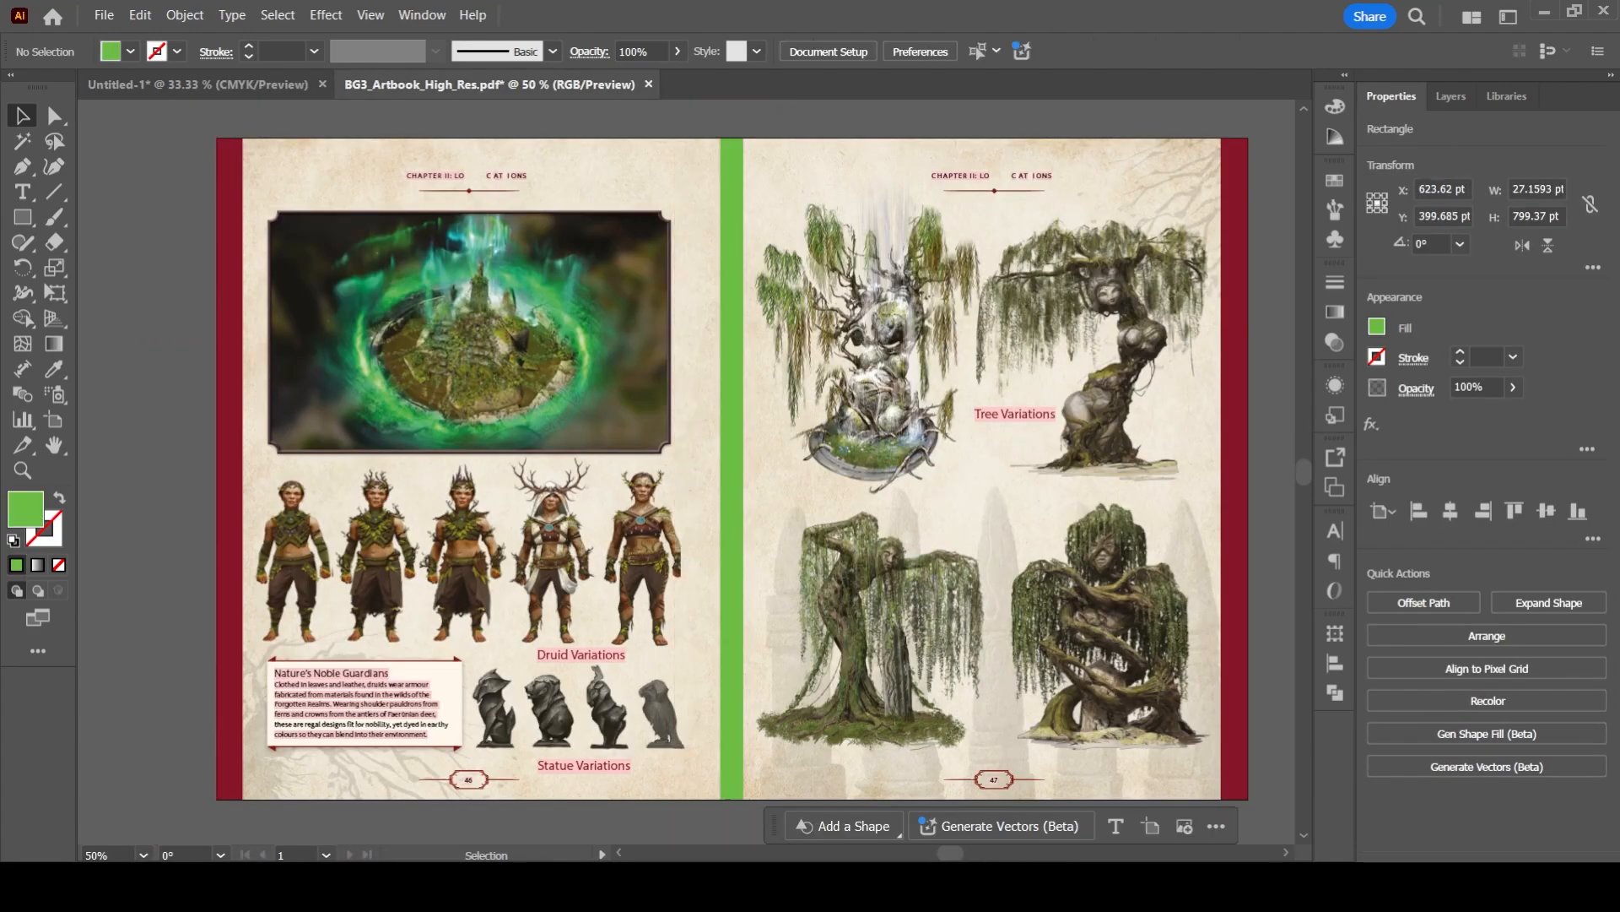
# - Duplicate a dark red strip, rotate it horizontally, stretch it to about 1241 pt, and align it centered along the artboard's top edge
pyautogui.keyDown('alt'); pyautogui.moveTo(229, 472); pyautogui.dragTo(348, 472); pyautogui.keyUp('alt')
pyautogui.keyDown('shift'); pyautogui.moveTo(367, 132); pyautogui.dragTo(682, 485); pyautogui.keyUp('shift')
pyautogui.moveTo(506, 469); pyautogui.dragTo(1041, 462)
pyautogui.click(1514, 511)
pyautogui.click(1450, 511)
# - Duplicate the top margin strip to the spread's bottom and line it up with the artboard's lower edge
pyautogui.keyDown('alt'); pyautogui.moveTo(1065, 151); pyautogui.dragTo(1149, 781); pyautogui.keyUp('alt')
pyautogui.keyDown('alt'); pyautogui.keyDown('shift'); pyautogui.moveTo(731, 799); pyautogui.dragTo(731, 798); pyautogui.keyUp('shift'); pyautogui.keyUp('alt')
pyautogui.scroll(4, 594, 727)
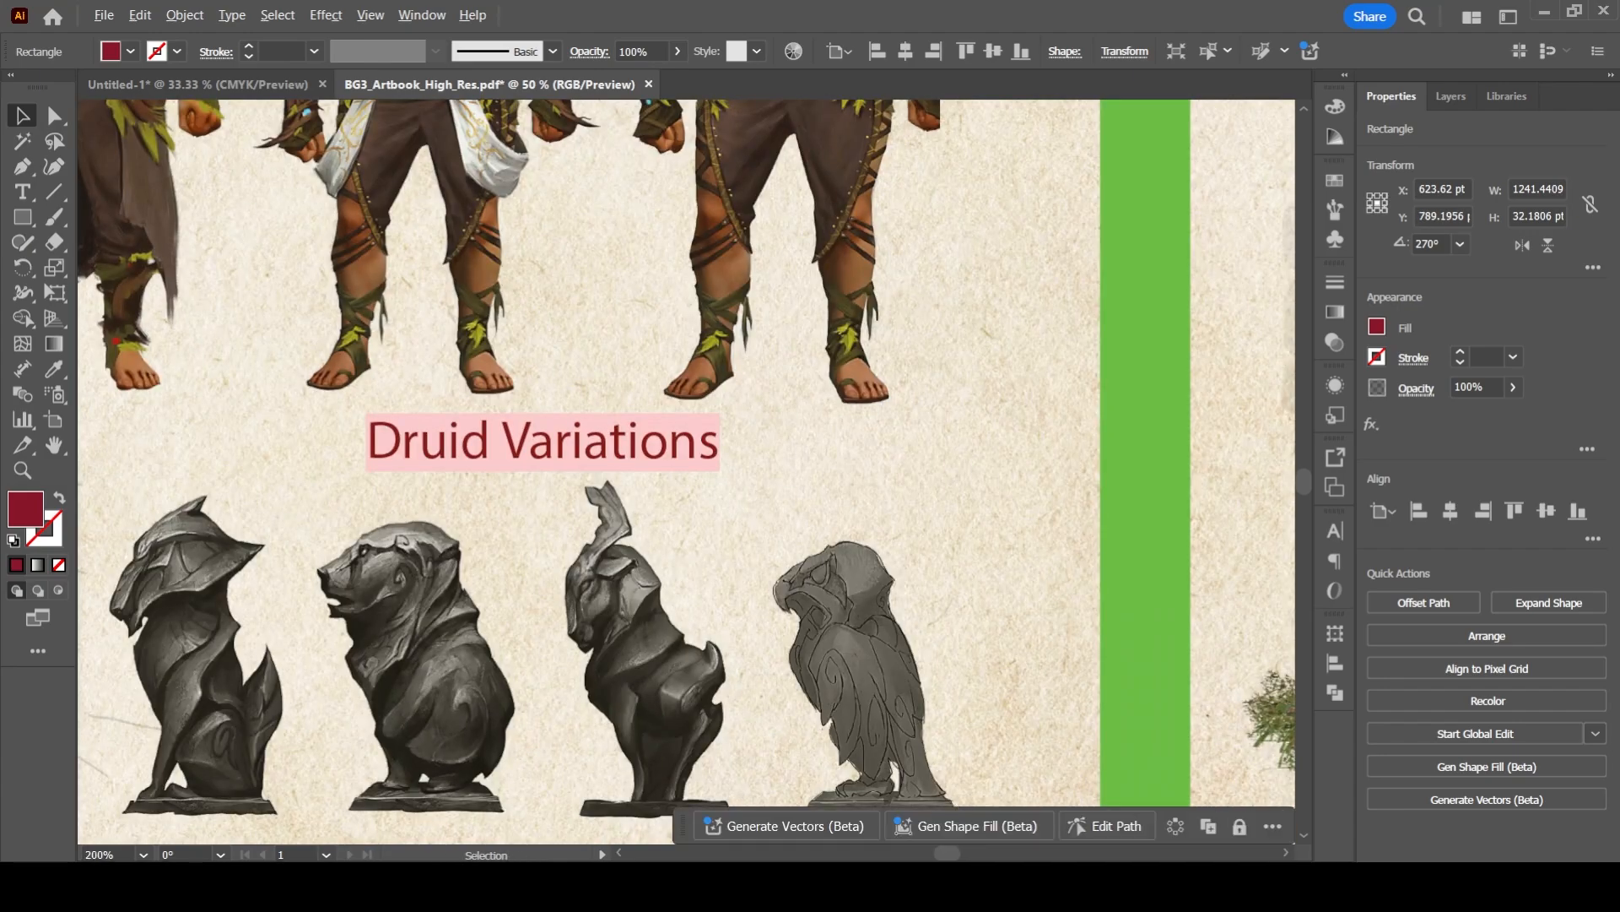
pyautogui.moveTo(594, 727); pyautogui.dragTo(874, 249)
pyautogui.keyDown('shift'); pyautogui.moveTo(802, 480); pyautogui.dragTo(802, 460); pyautogui.keyUp('shift')
# - Convert the four dark red margin strips around the spread into guides
pyautogui.scroll(-4, 440, 447)
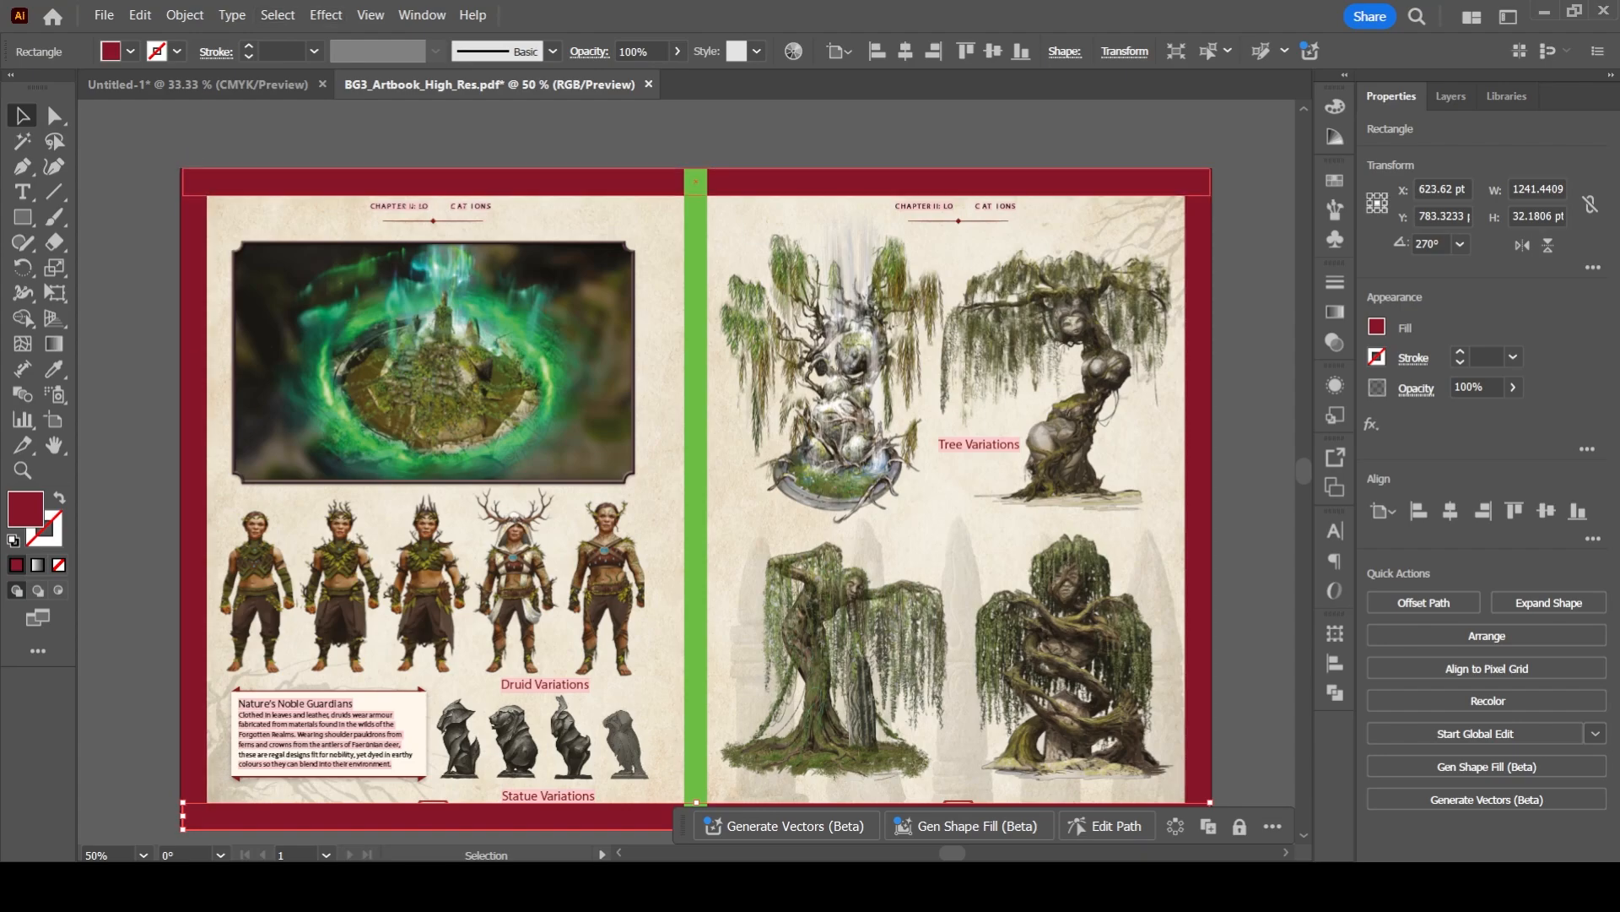
pyautogui.click(262, 182)
pyautogui.keyDown('shift'); pyautogui.click(193, 498); pyautogui.keyUp('shift')
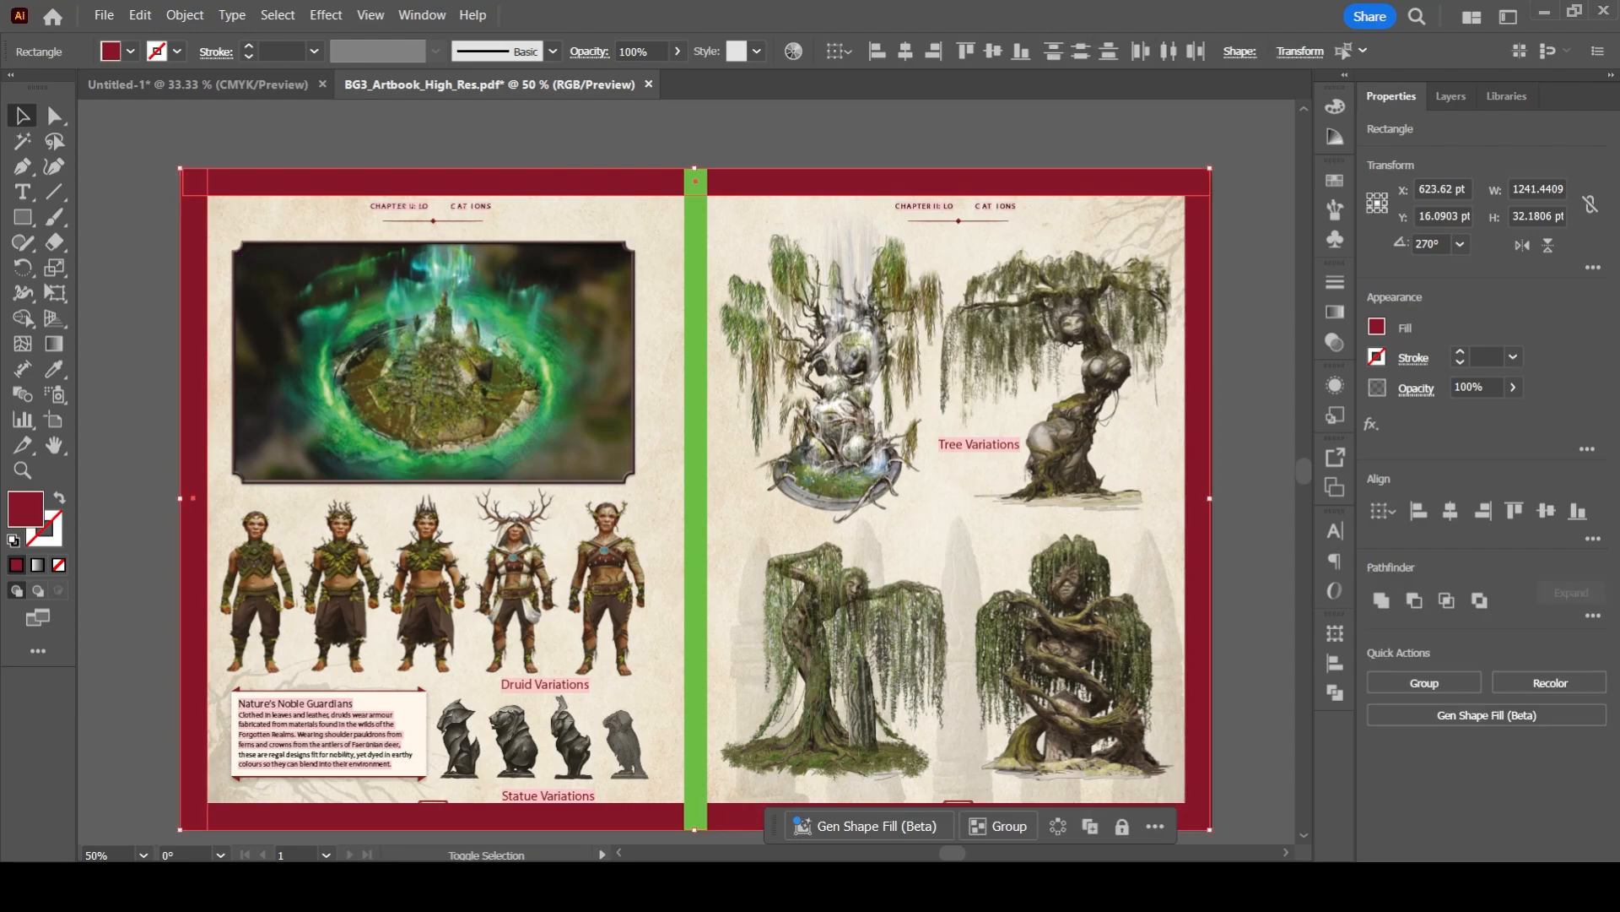
pyautogui.keyDown('shift'); pyautogui.click(1198, 717); pyautogui.keyUp('shift')
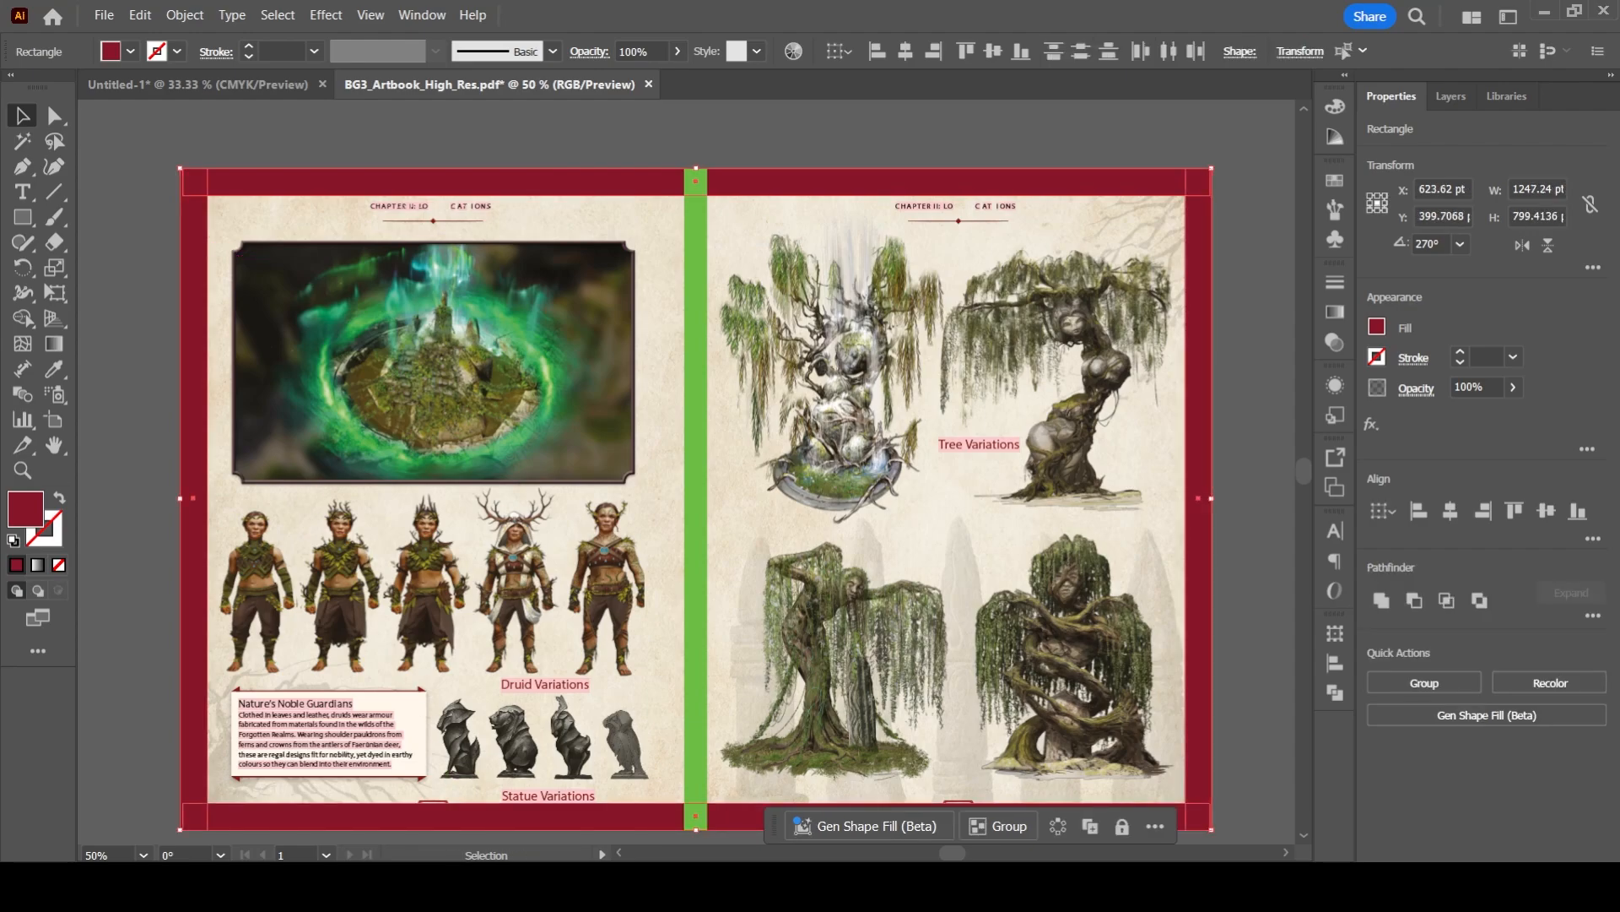
pyautogui.press('Delete')
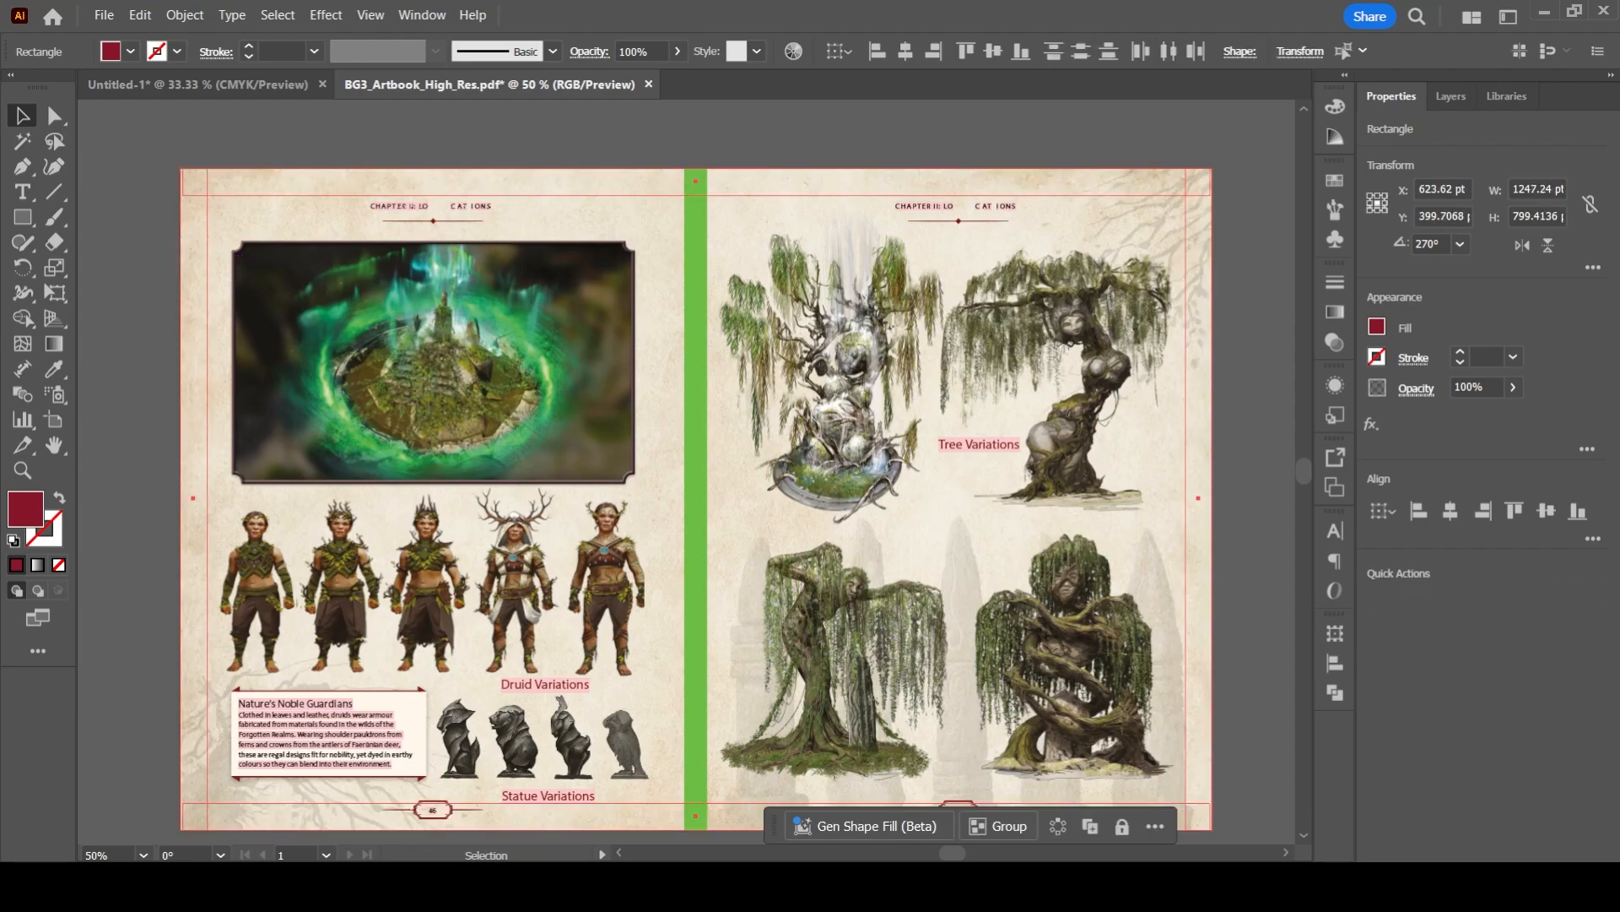
pyautogui.hotkey('ctrl', 'shift', 'a')
# - Examine where the page number 46 ornament and the Statue Variations caption sit relative to the bottom margin guide
pyautogui.moveTo(676, 633); pyautogui.dragTo(690, 387)
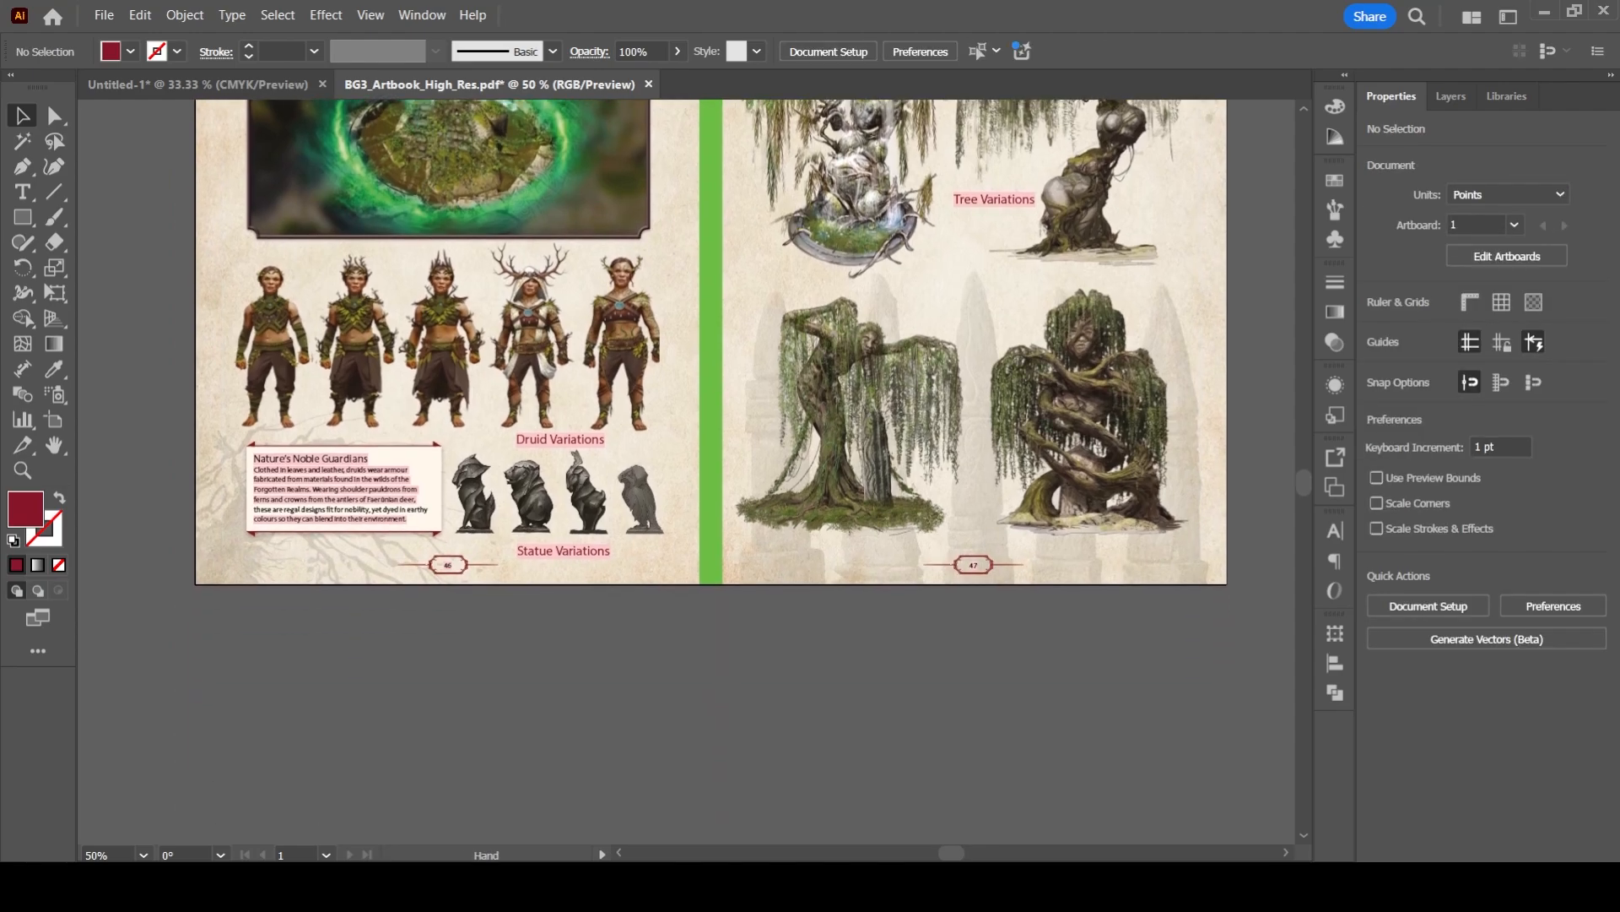
pyautogui.scroll(5, 425, 563)
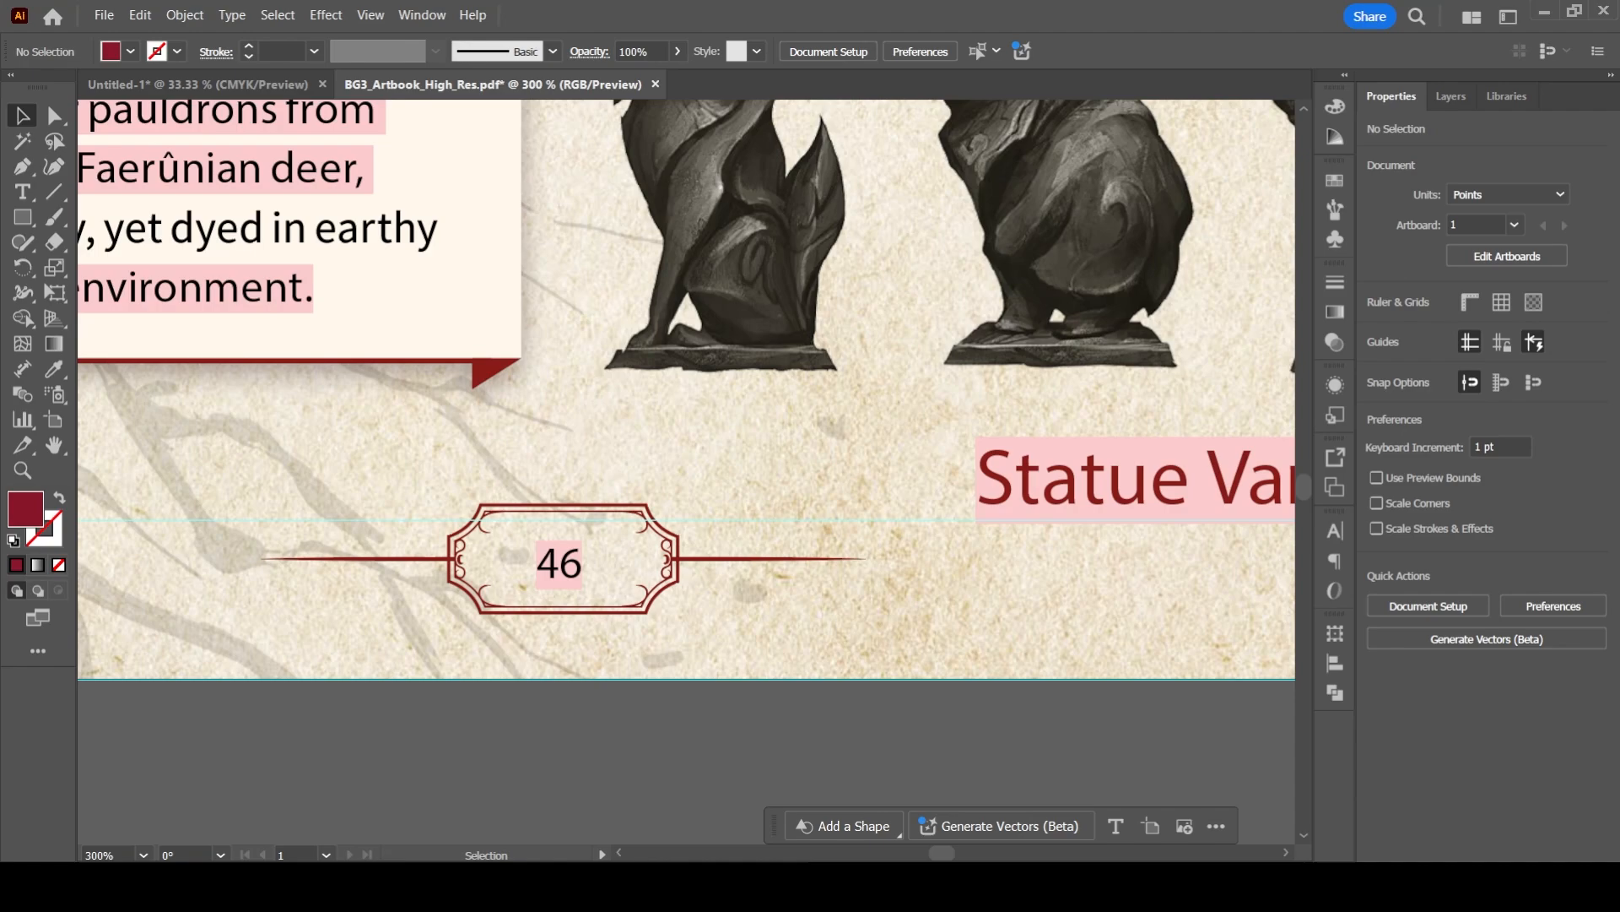
pyautogui.scroll(-2, 573, 421)
pyautogui.moveTo(573, 421); pyautogui.dragTo(682, 555)
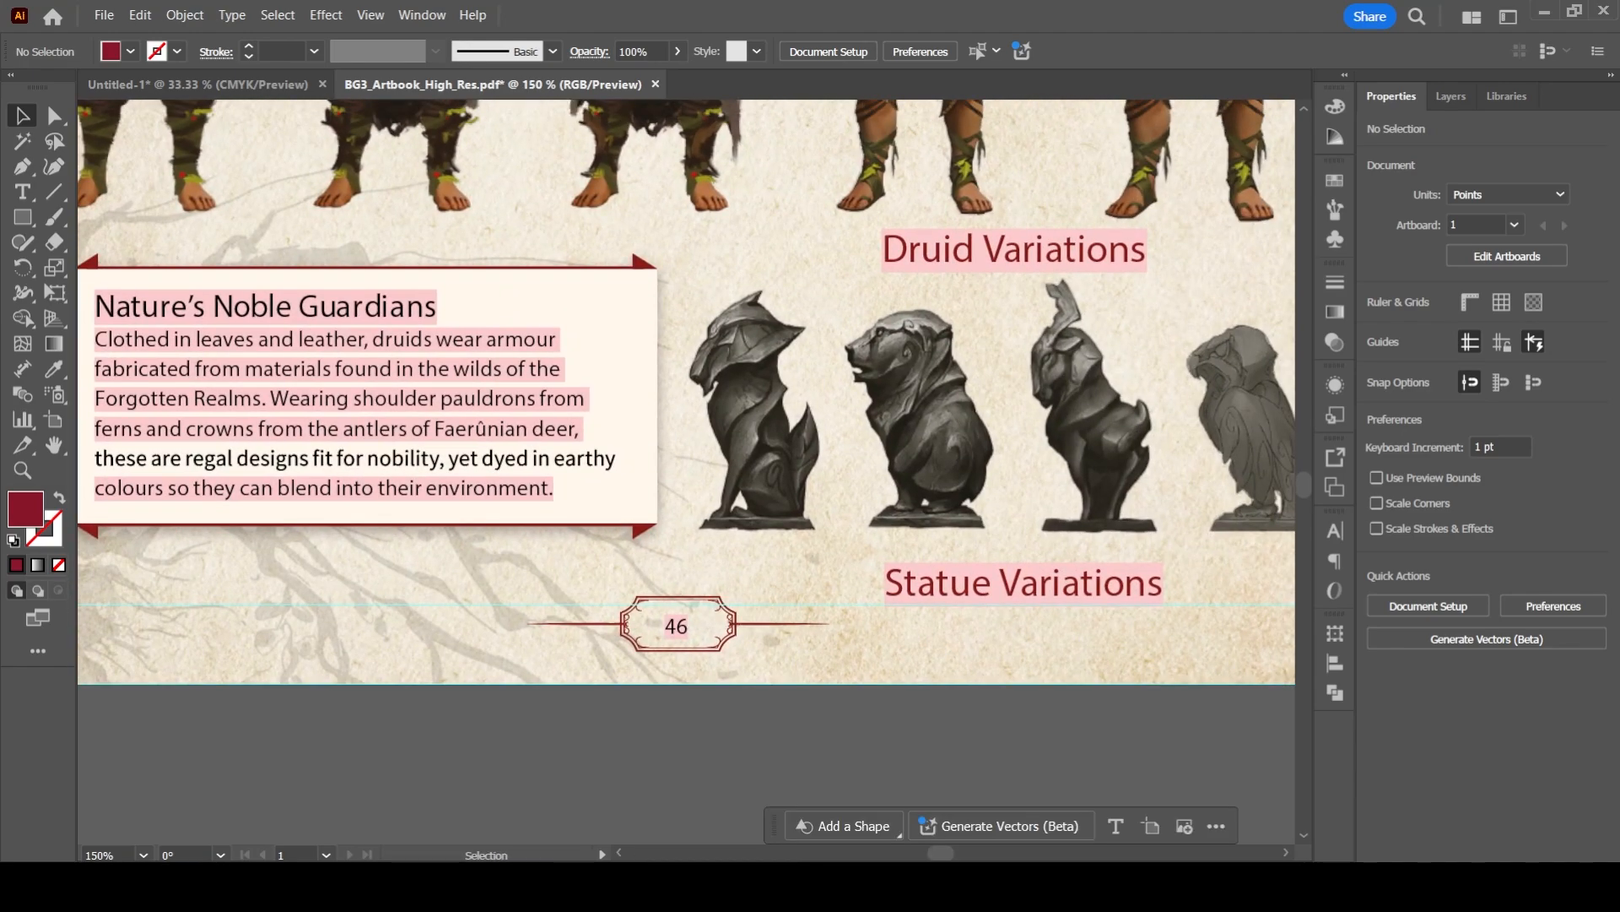
pyautogui.click(680, 626)
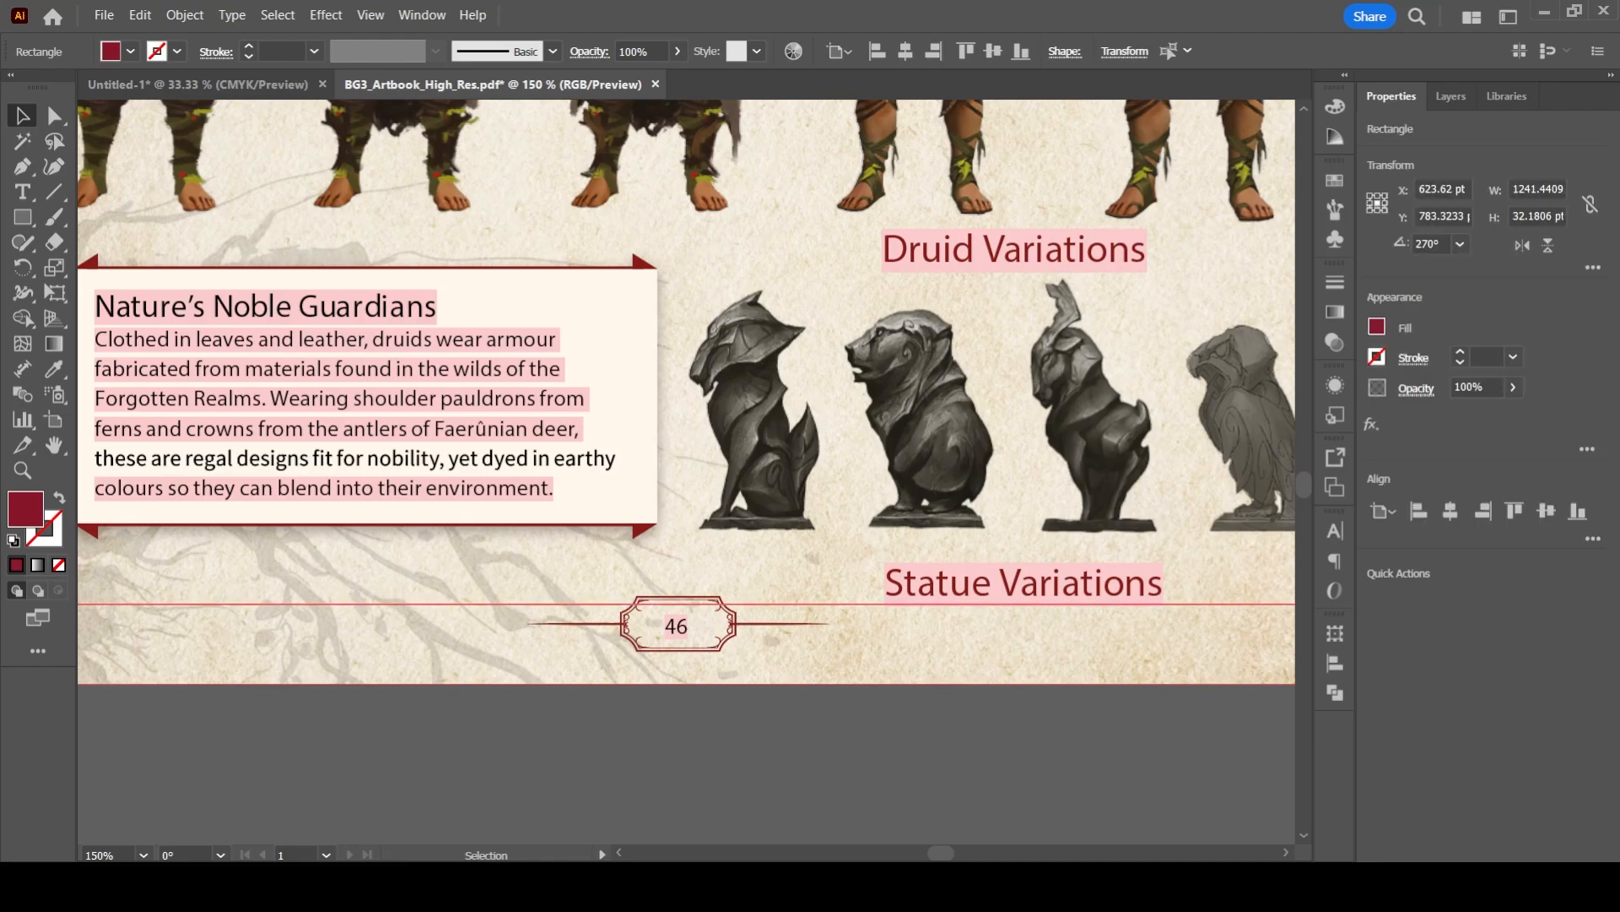
pyautogui.hotkey('ctrl', 'shift', 'a')
# - Examine the chapter headings on both pages against the top margin guide
pyautogui.scroll(-1, 595, 407)
pyautogui.moveTo(595, 408); pyautogui.dragTo(470, 908)
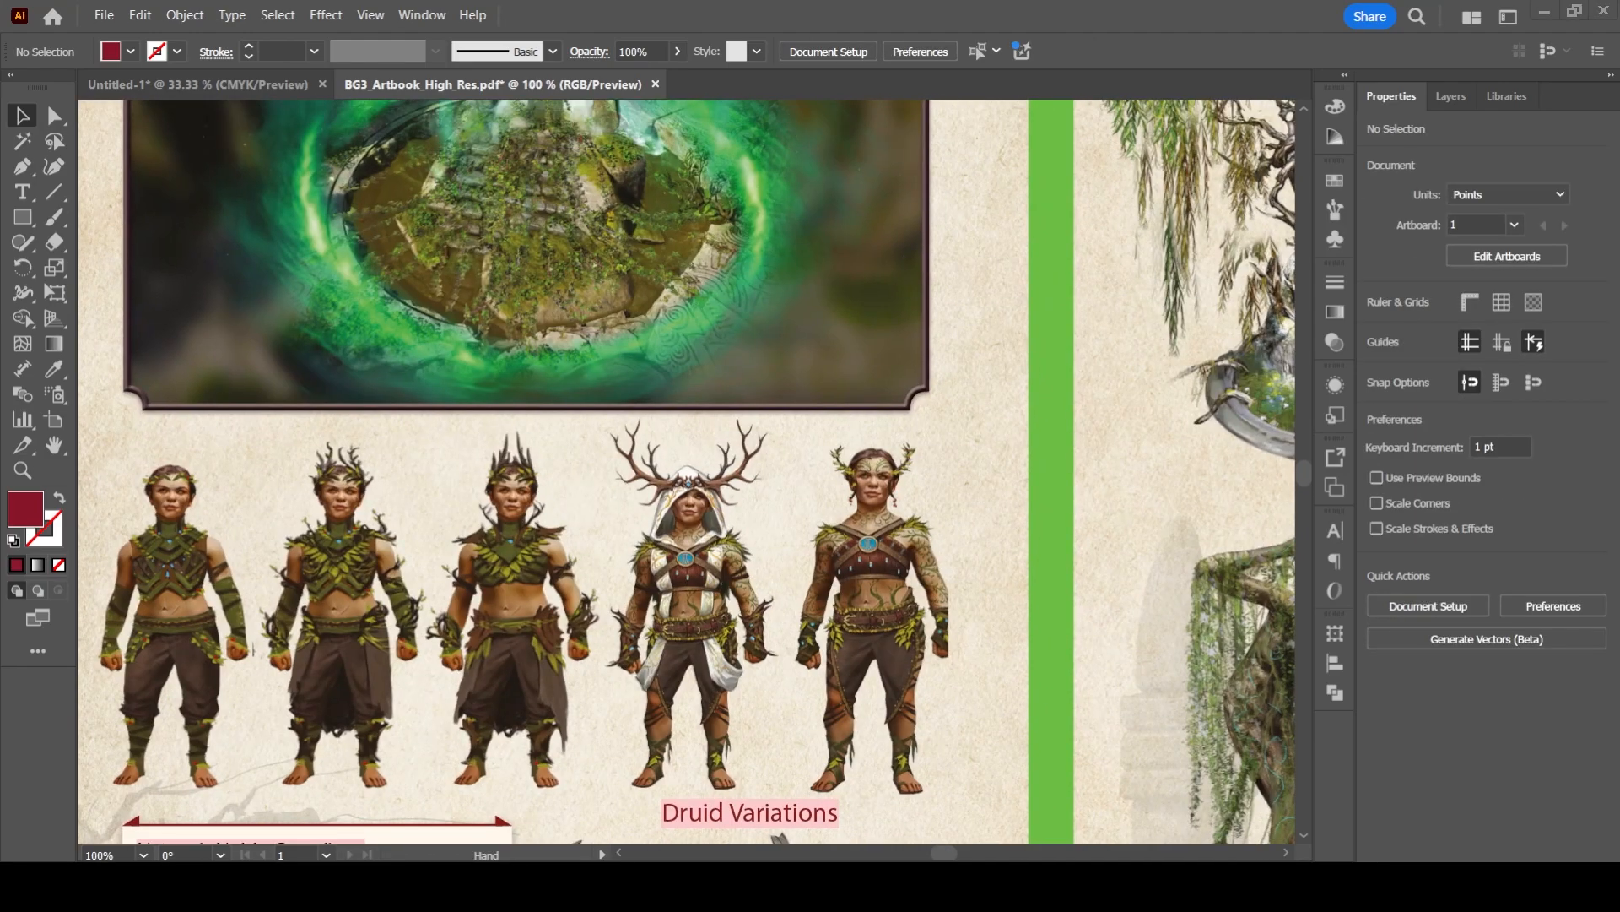
pyautogui.scroll(-2, 244, 380)
pyautogui.moveTo(245, 380); pyautogui.dragTo(269, 536)
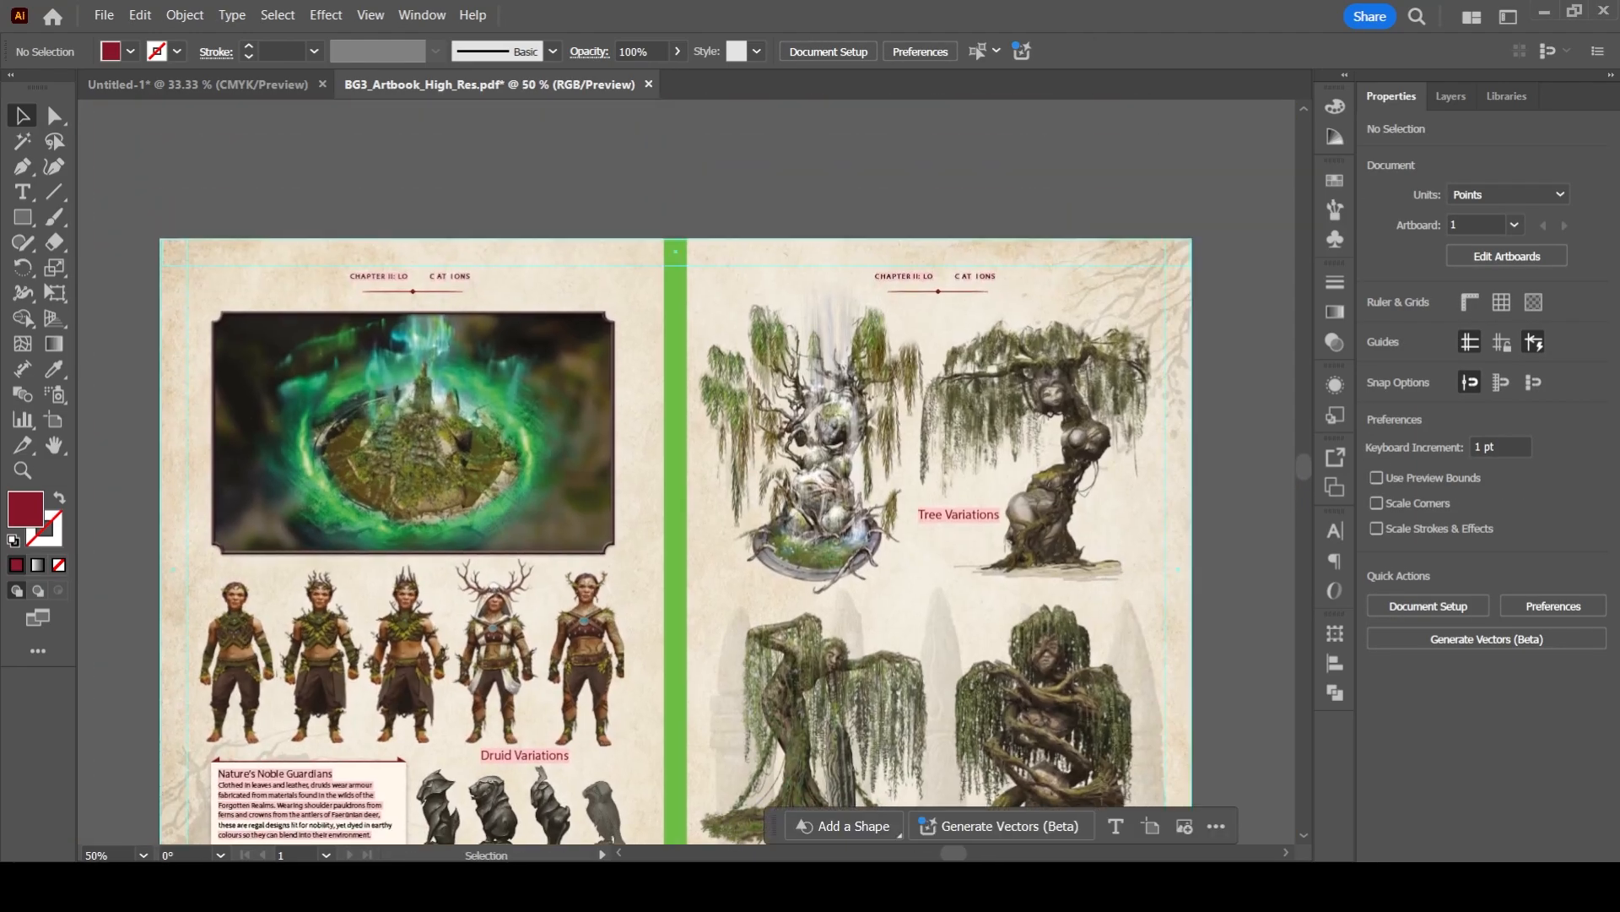
pyautogui.scroll(4, 486, 256)
pyautogui.moveTo(487, 256); pyautogui.dragTo(826, 295)
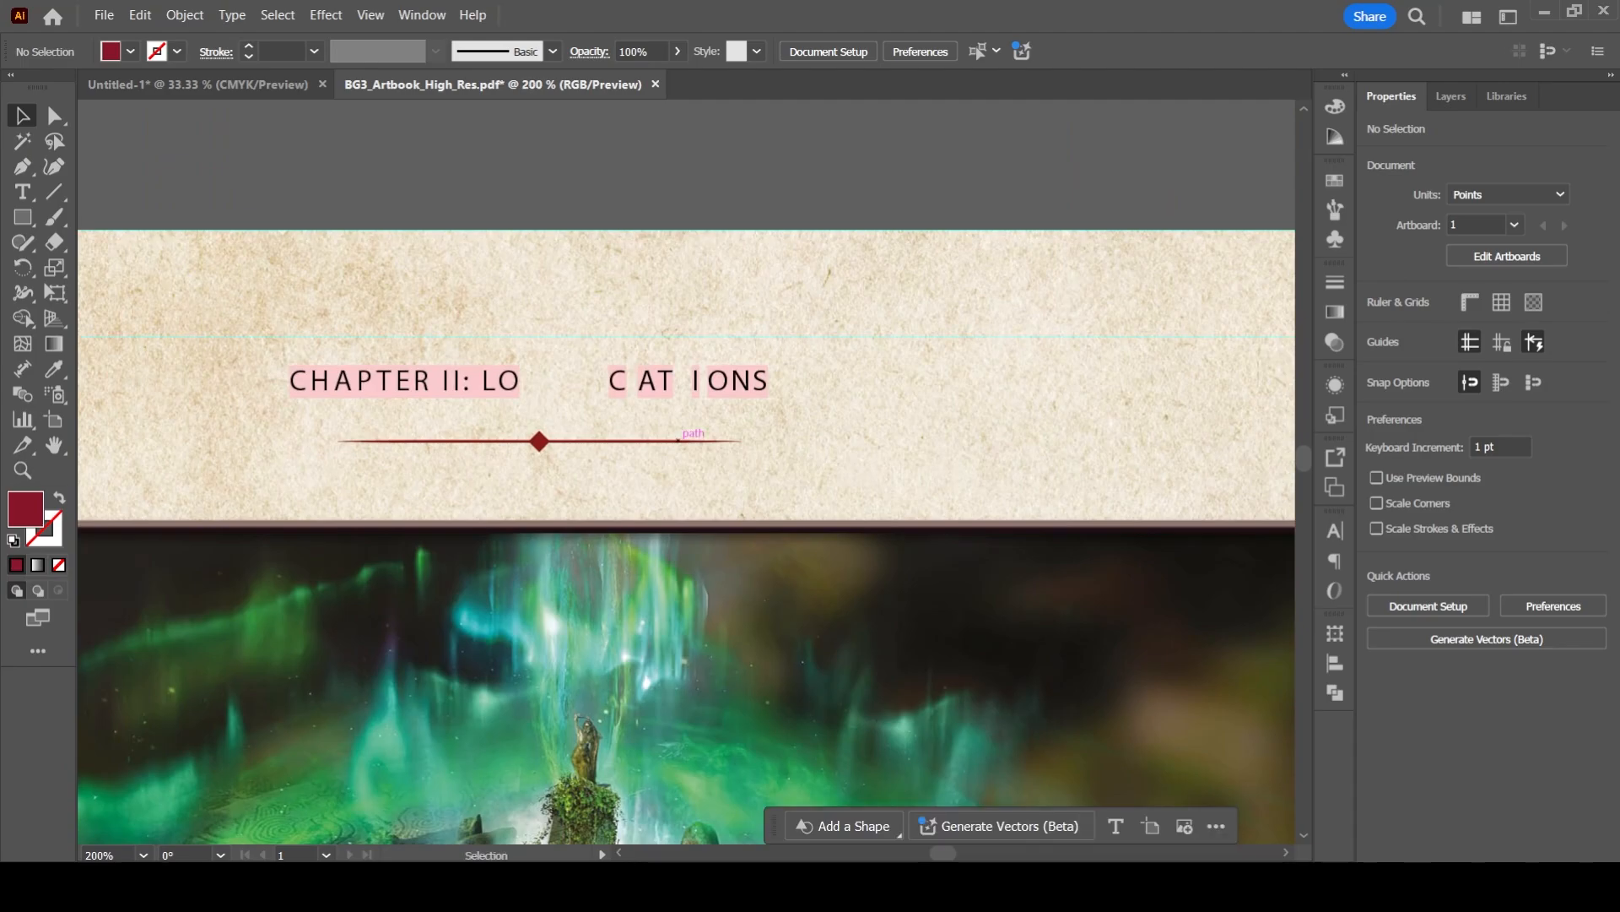
pyautogui.moveTo(1122, 472); pyautogui.dragTo(237, 421)
pyautogui.moveTo(970, 379); pyautogui.dragTo(461, 434)
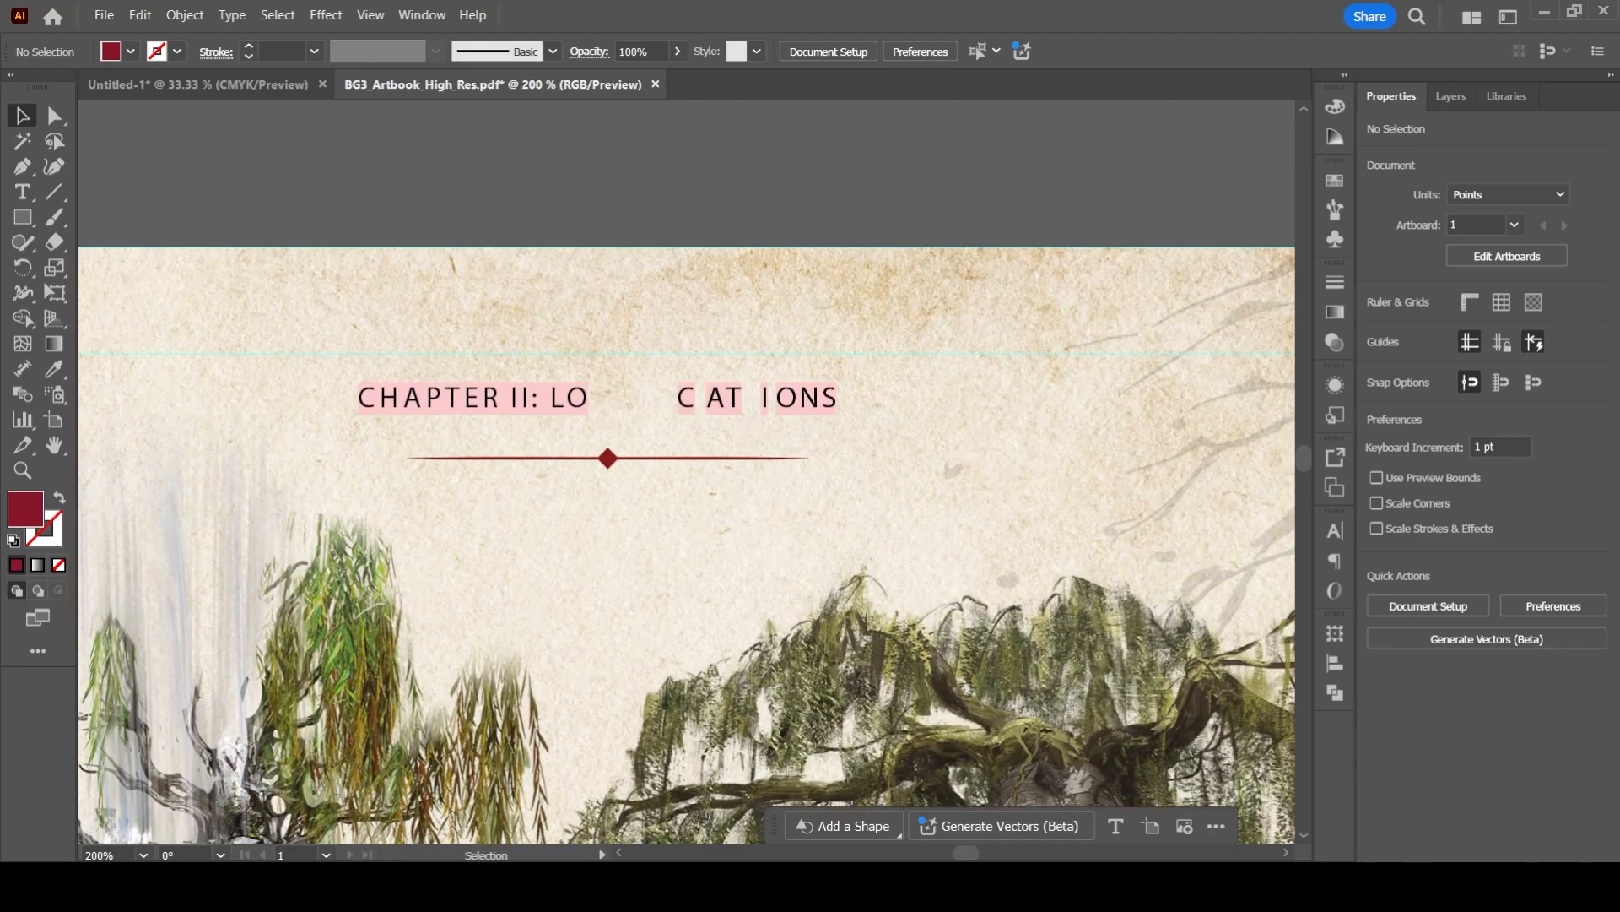
# - Examine the tree illustrations, page numbers, statues and druids against the side guides, bottom guide and green spine strip
pyautogui.scroll(-2, 803, 665)
pyautogui.moveTo(803, 665); pyautogui.dragTo(651, 175)
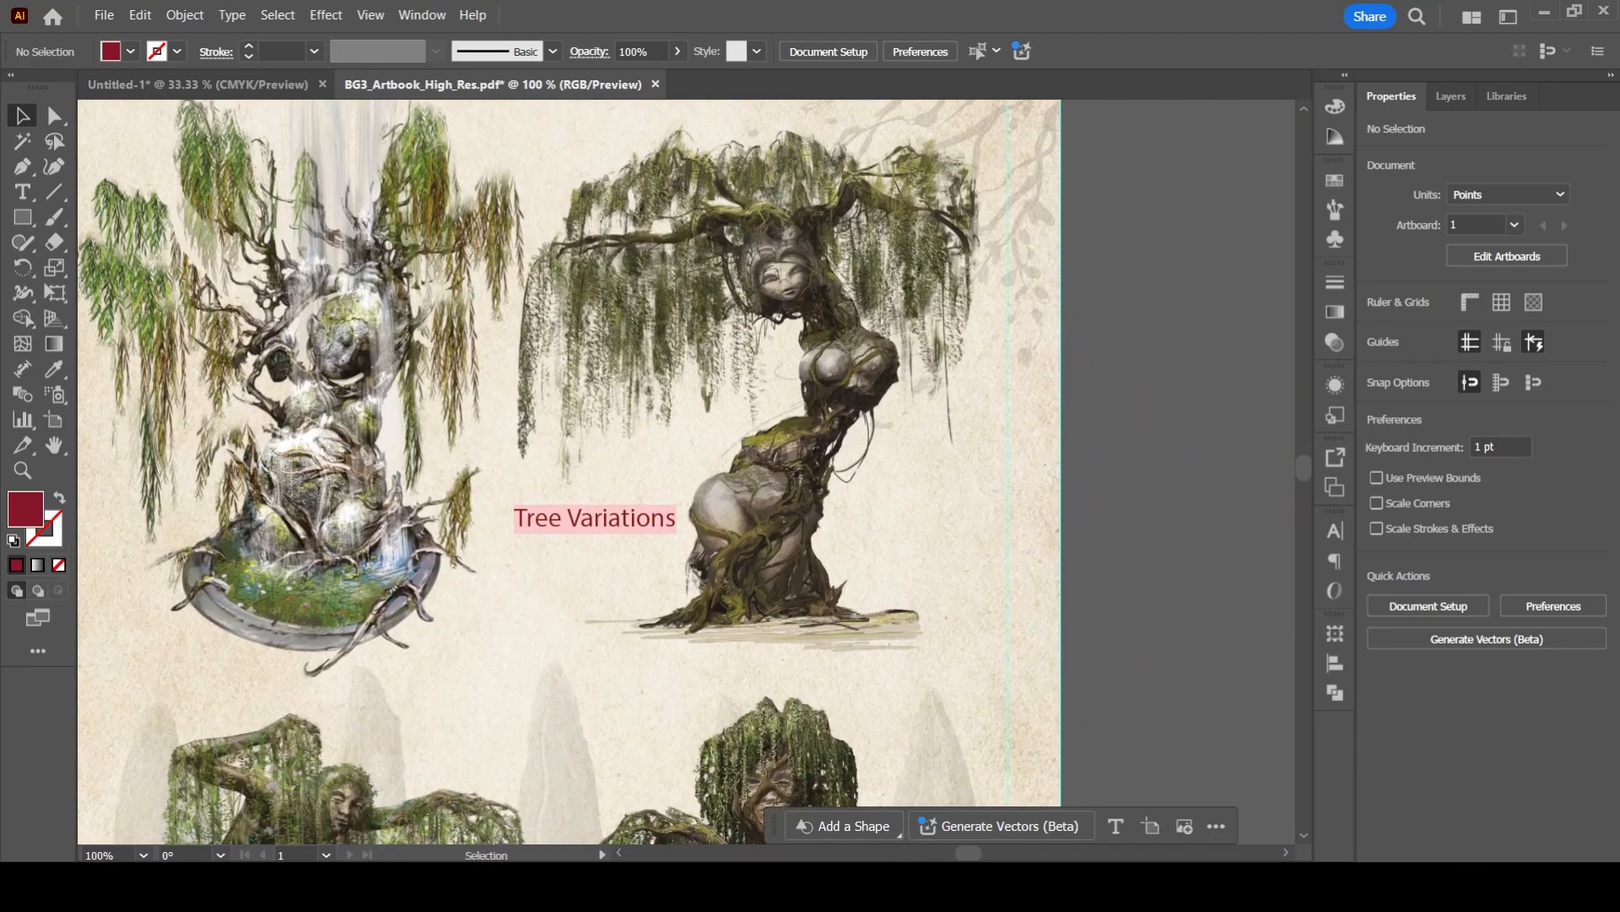
pyautogui.press('space')
pyautogui.moveTo(591, 574); pyautogui.dragTo(943, 223)
pyautogui.press('space')
pyautogui.moveTo(844, 506); pyautogui.dragTo(571, 339)
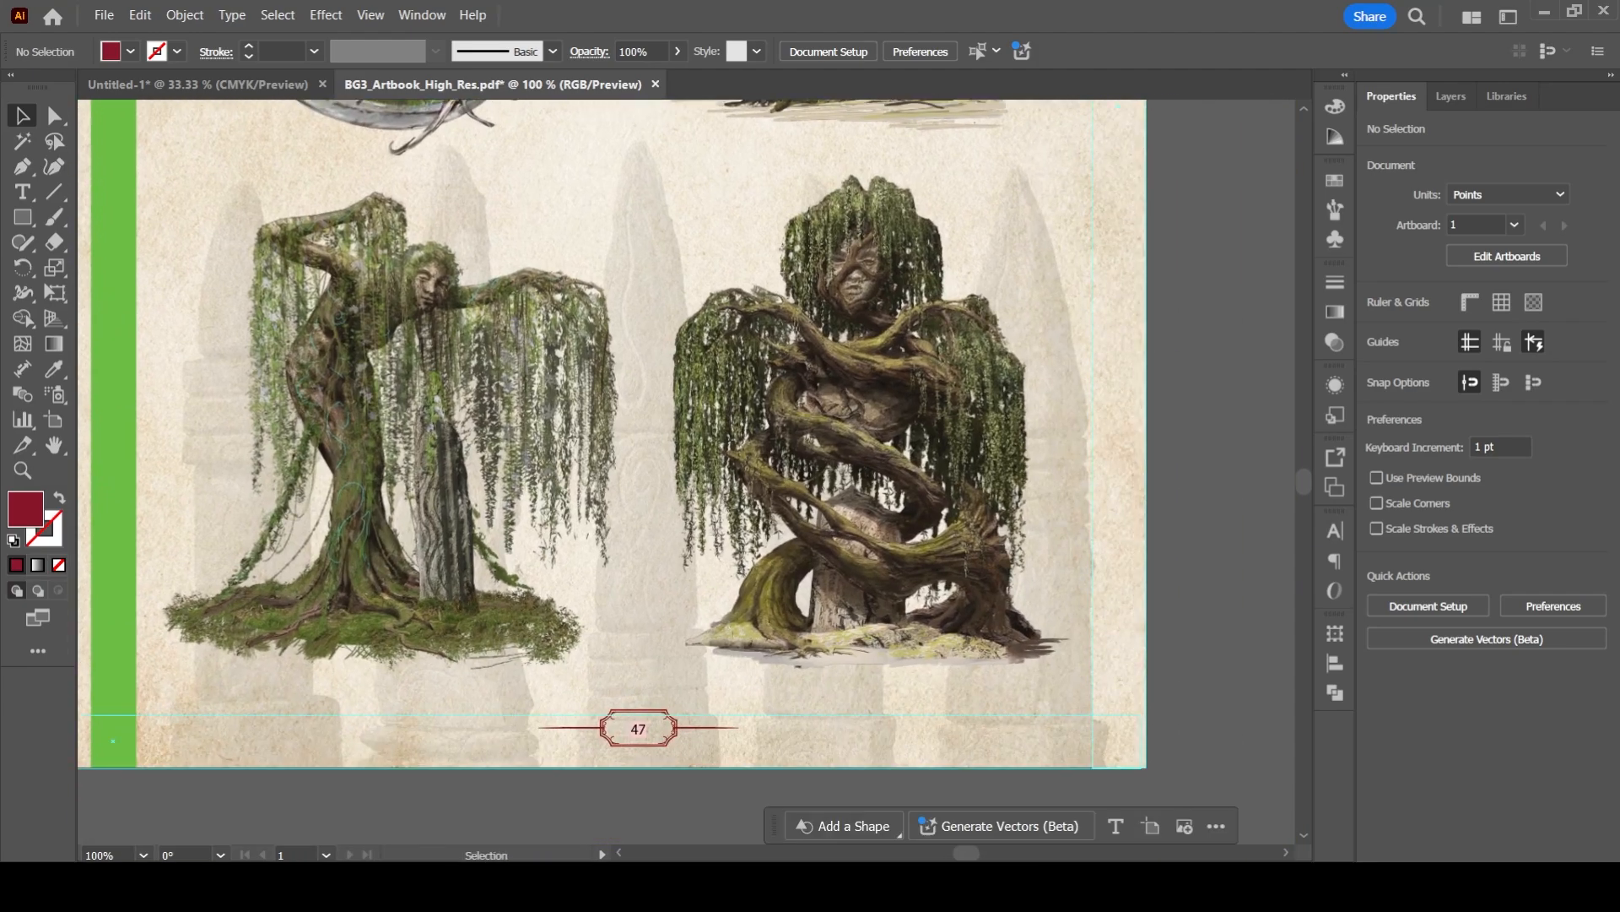
pyautogui.press('space')
pyautogui.moveTo(590, 422); pyautogui.dragTo(820, 463)
pyautogui.press('space')
pyautogui.moveTo(507, 465); pyautogui.dragTo(912, 463)
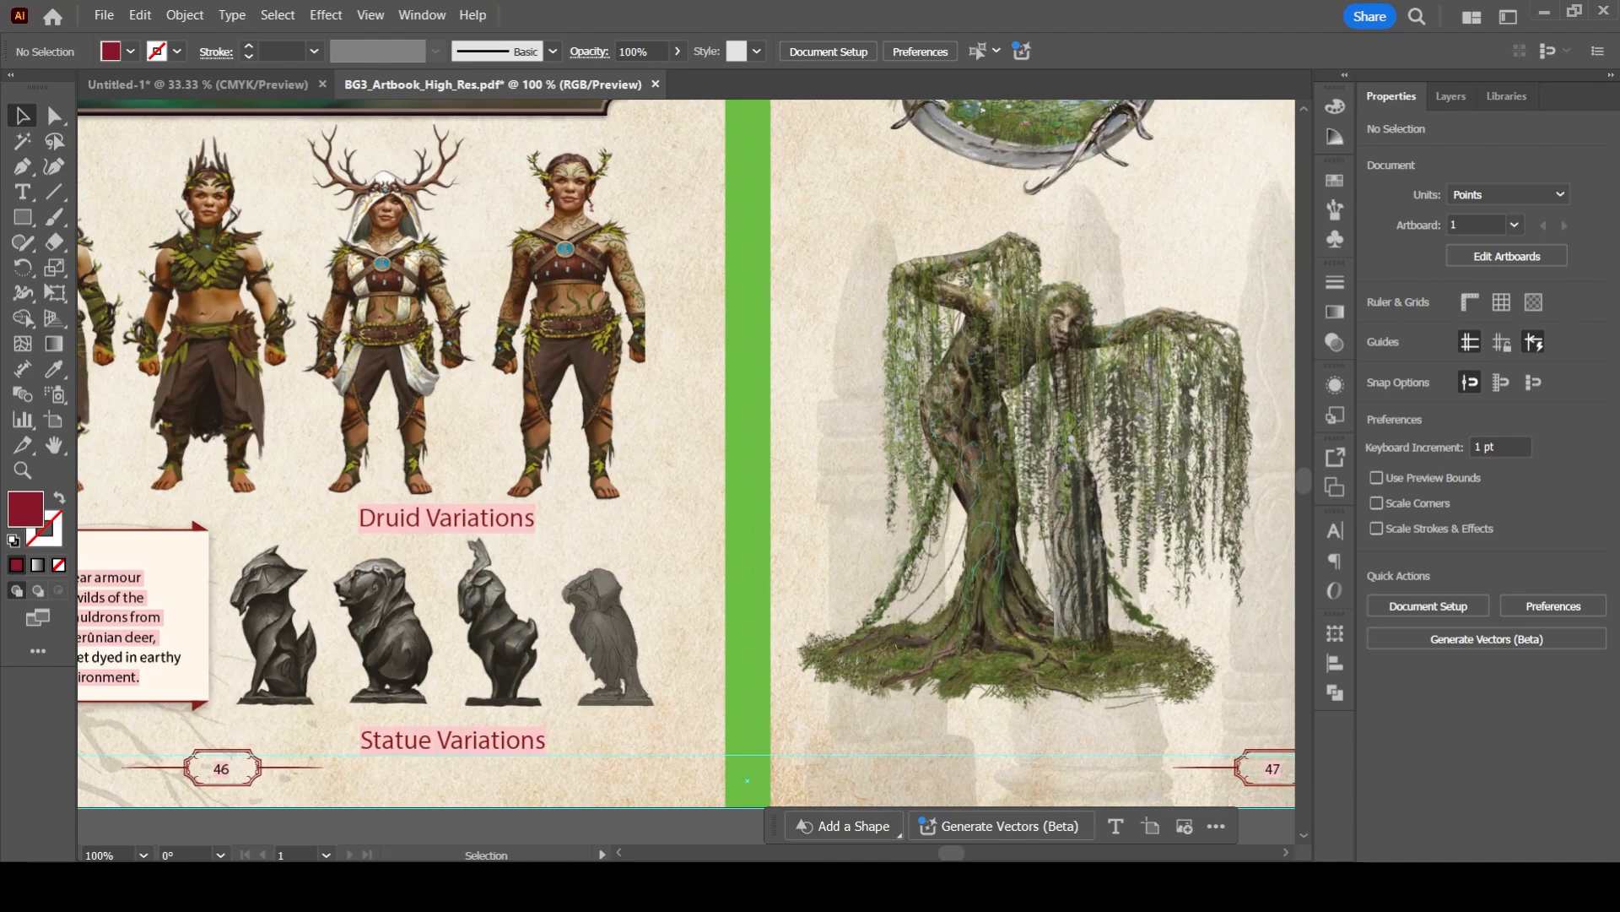
pyautogui.press('space')
pyautogui.moveTo(506, 464); pyautogui.dragTo(971, 467)
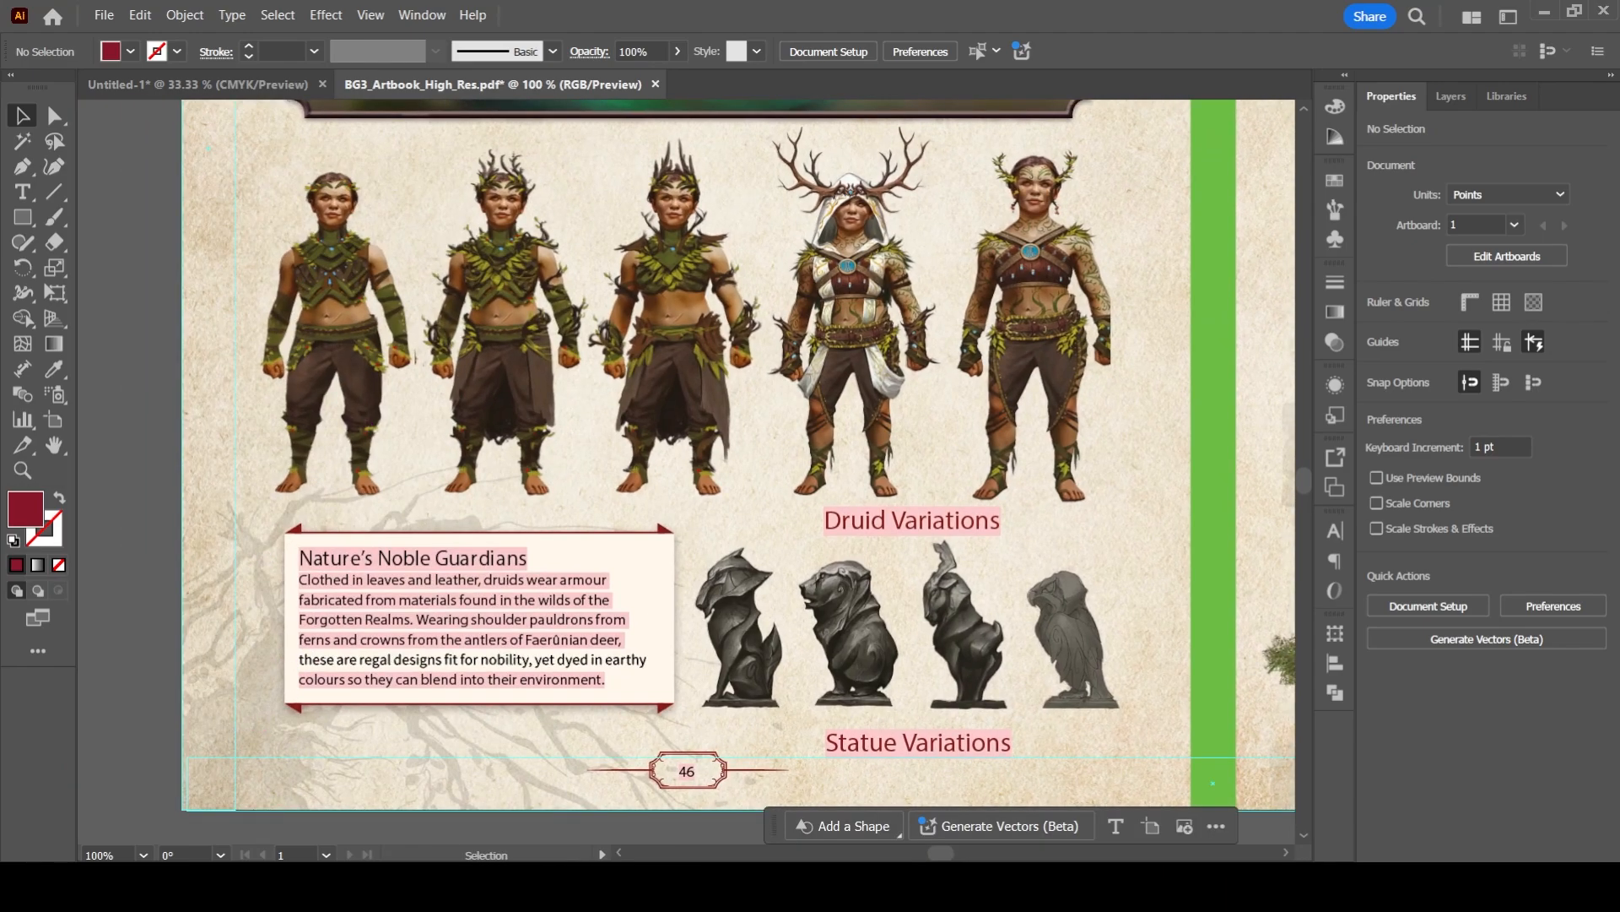
# - Examine the faded branches in page 47's upper outer corner where they cross the margin guides
pyautogui.hotkey('ctrl', '-')
pyautogui.moveTo(971, 337); pyautogui.dragTo(669, 677)
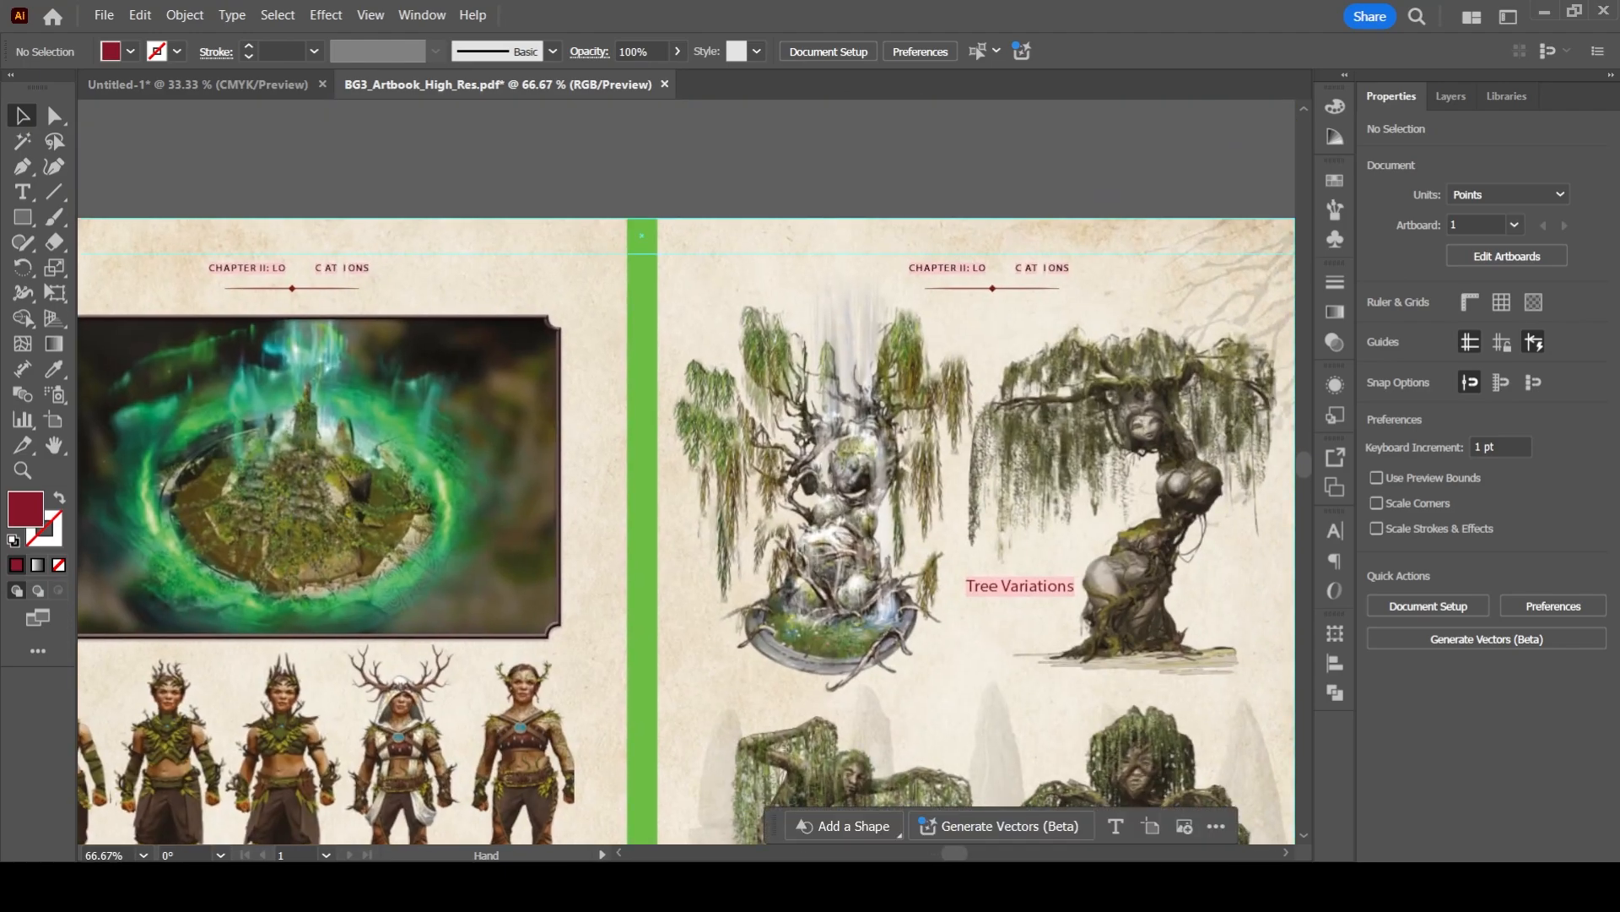
pyautogui.press('space')
pyautogui.moveTo(1283, 283); pyautogui.dragTo(802, 366)
pyautogui.scroll(3, 759, 297)
pyautogui.scroll(1, 686, 471)
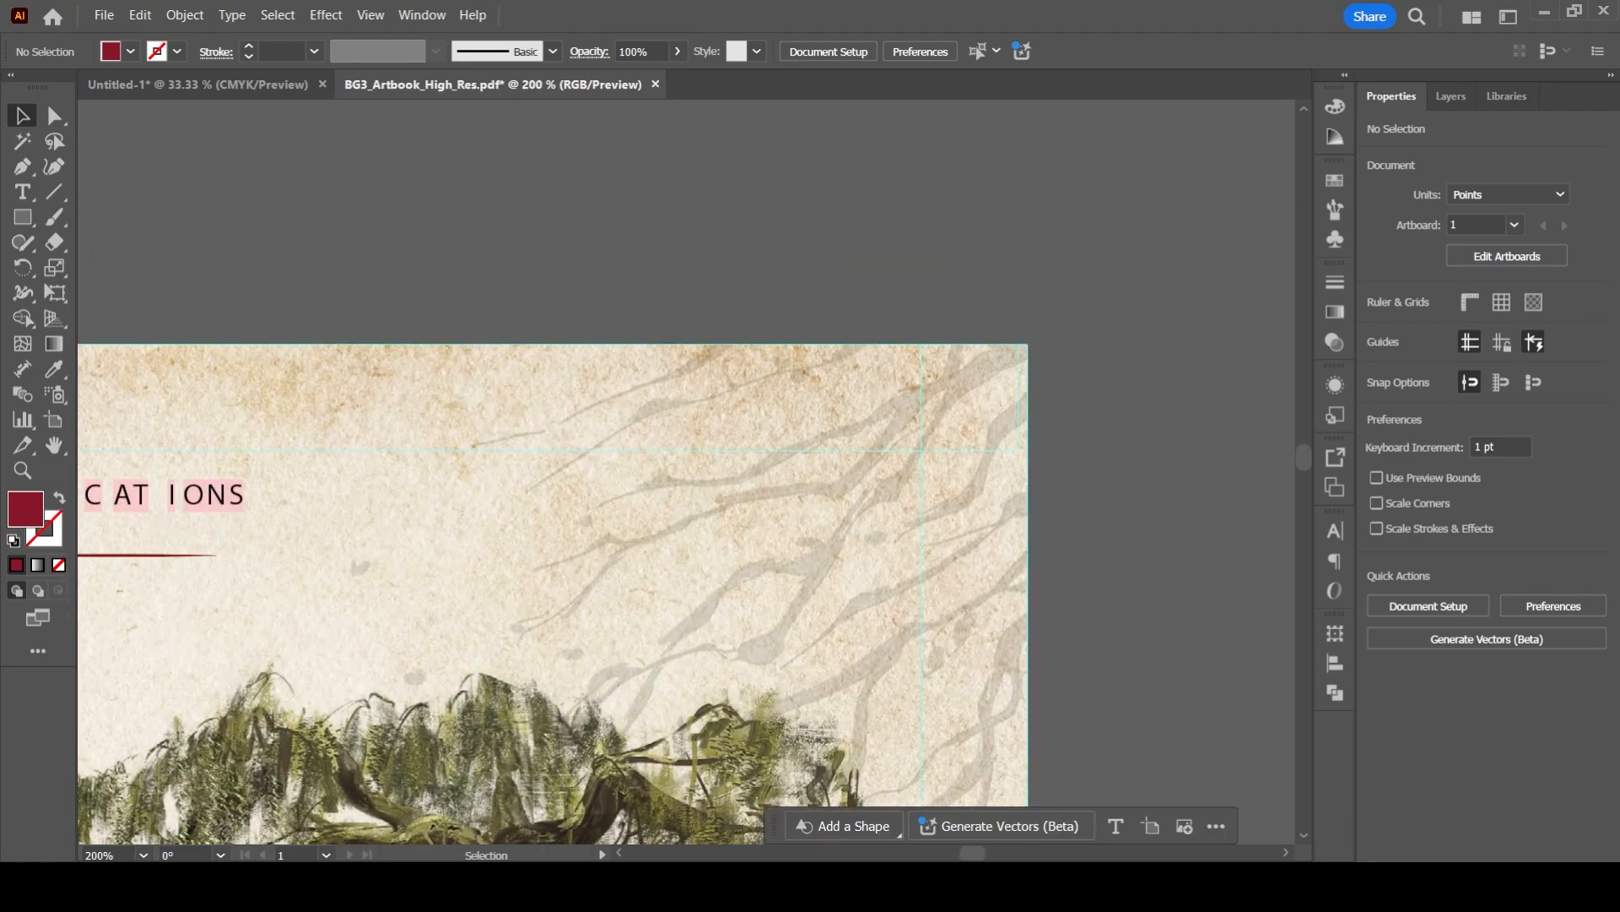
# - Review the whole page 46–47 spread against its guides and close the BG3_Artbook_High_Res.pdf document
pyautogui.moveTo(553, 616); pyautogui.dragTo(1039, 213)
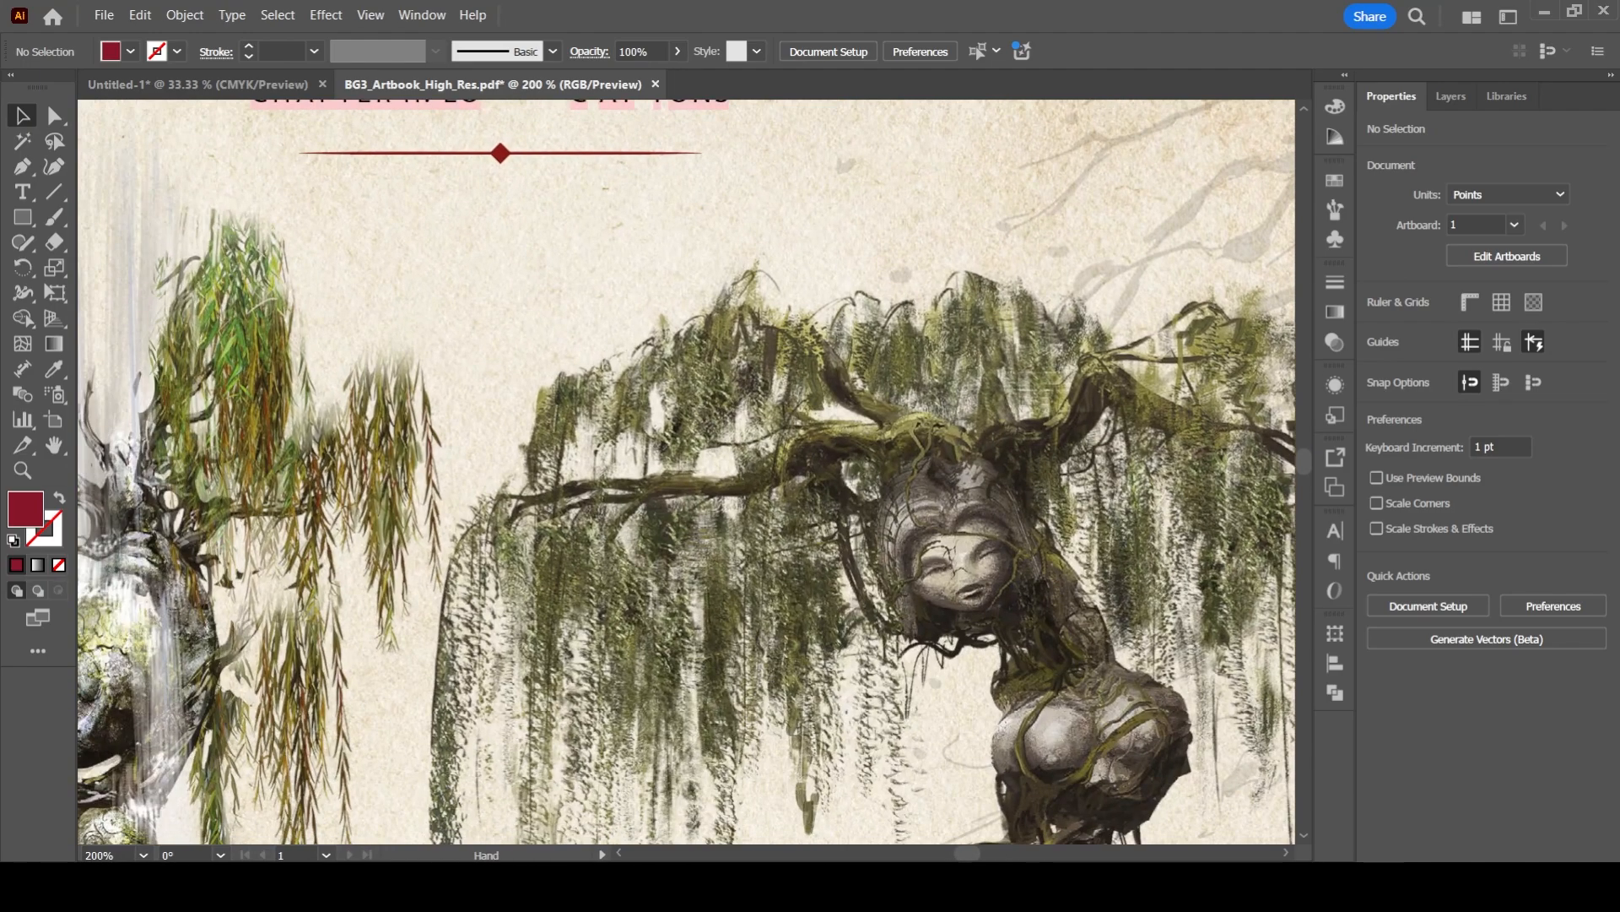
pyautogui.scroll(-4, 1041, 287)
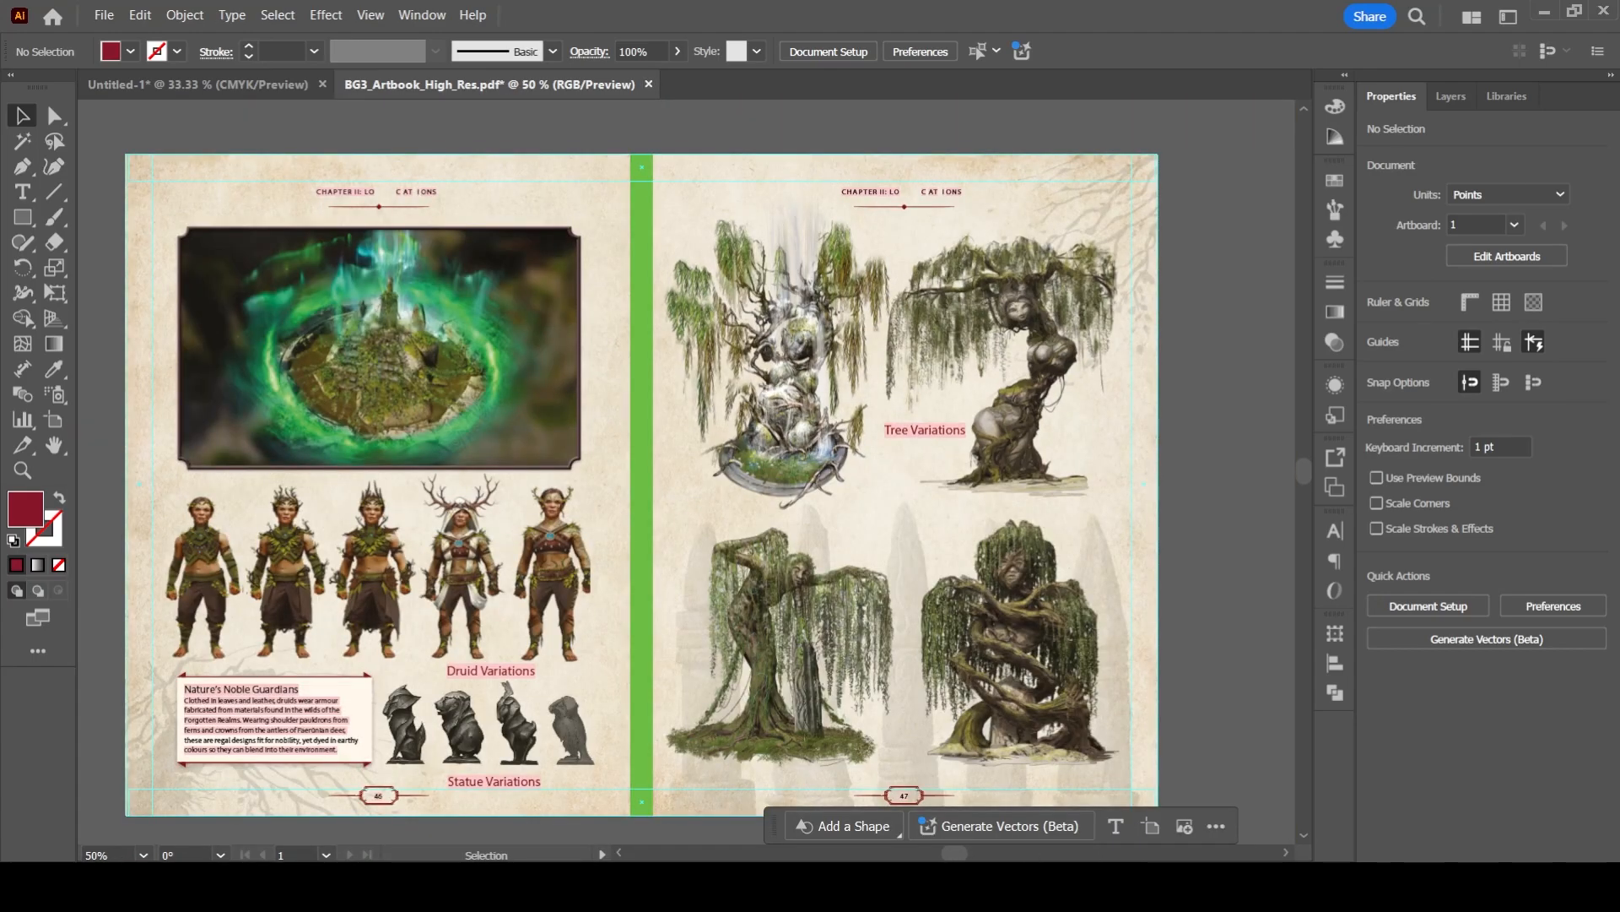
pyautogui.hotkey('ctrl', 'w')
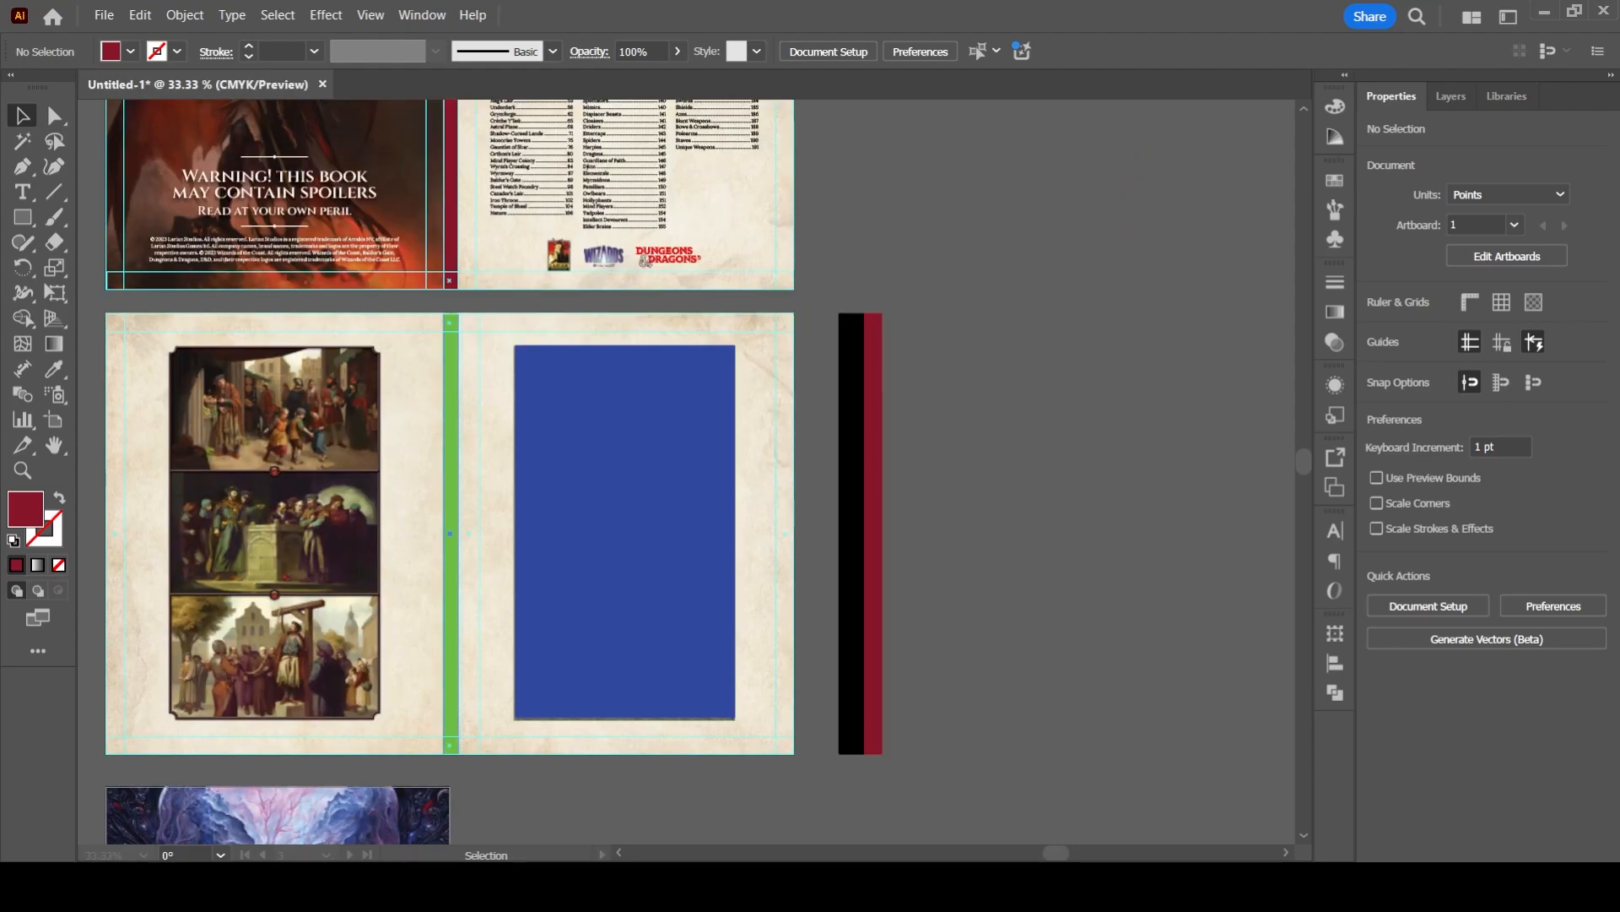
# - Convert the narrow inner margin rectangle beside the spine on the Warning page into a guide
pyautogui.moveTo(873, 659); pyautogui.dragTo(655, 623)
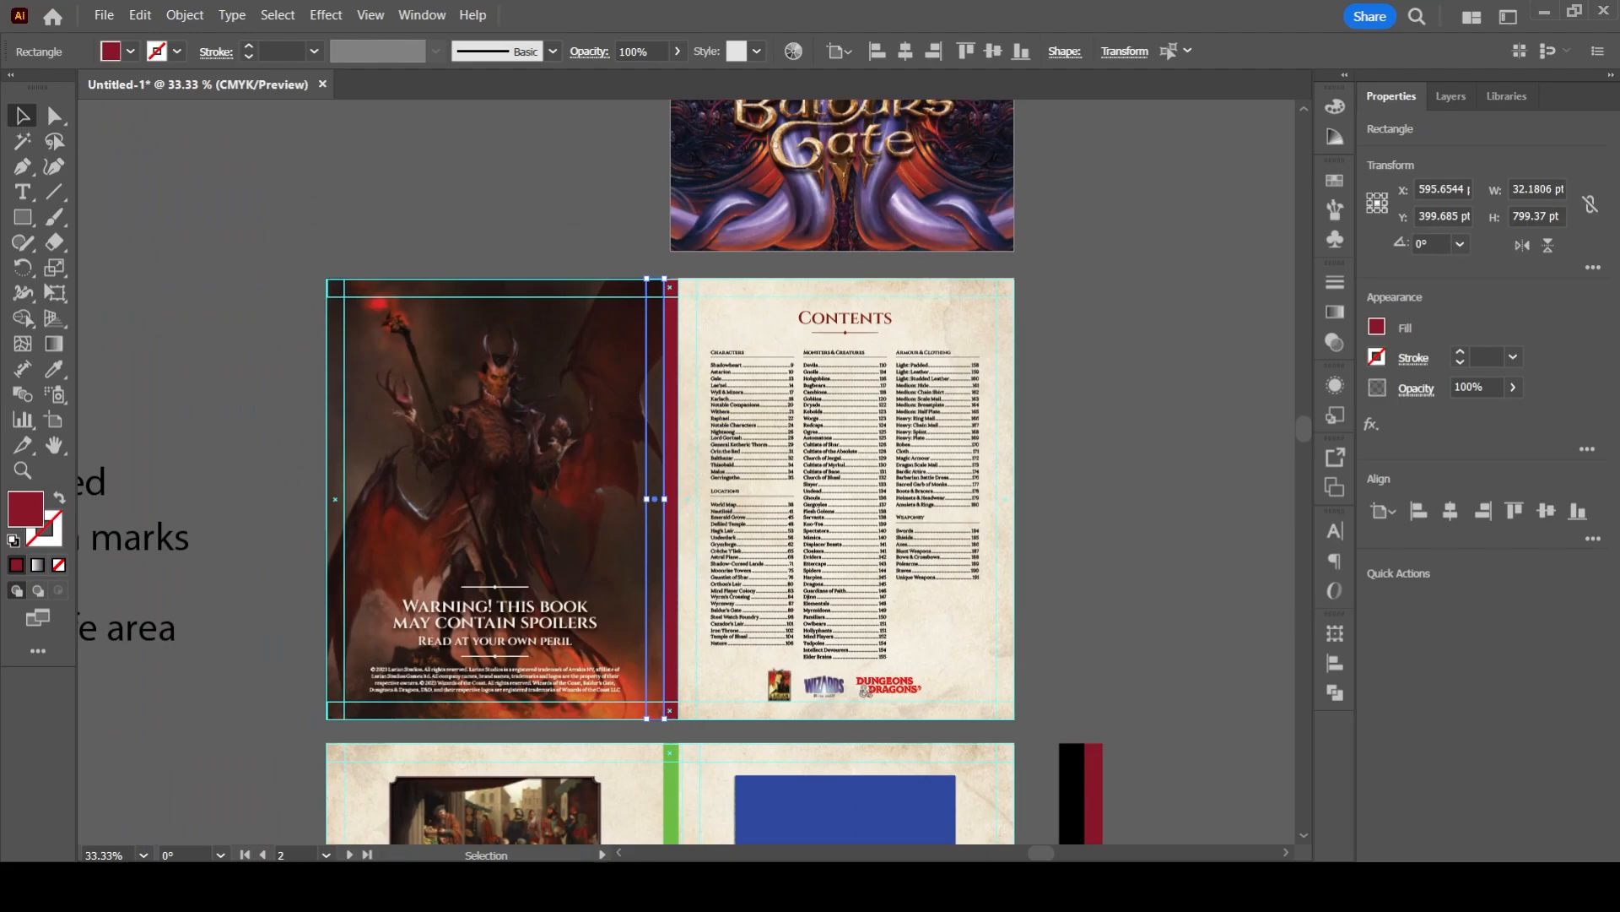
pyautogui.hotkey('ctrl', '5')
# - Review the front cover, the Contents spread and the three-paintings spread down to the repeated cover
pyautogui.moveTo(666, 262); pyautogui.dragTo(611, 759)
pyautogui.scroll(3, 757, 432)
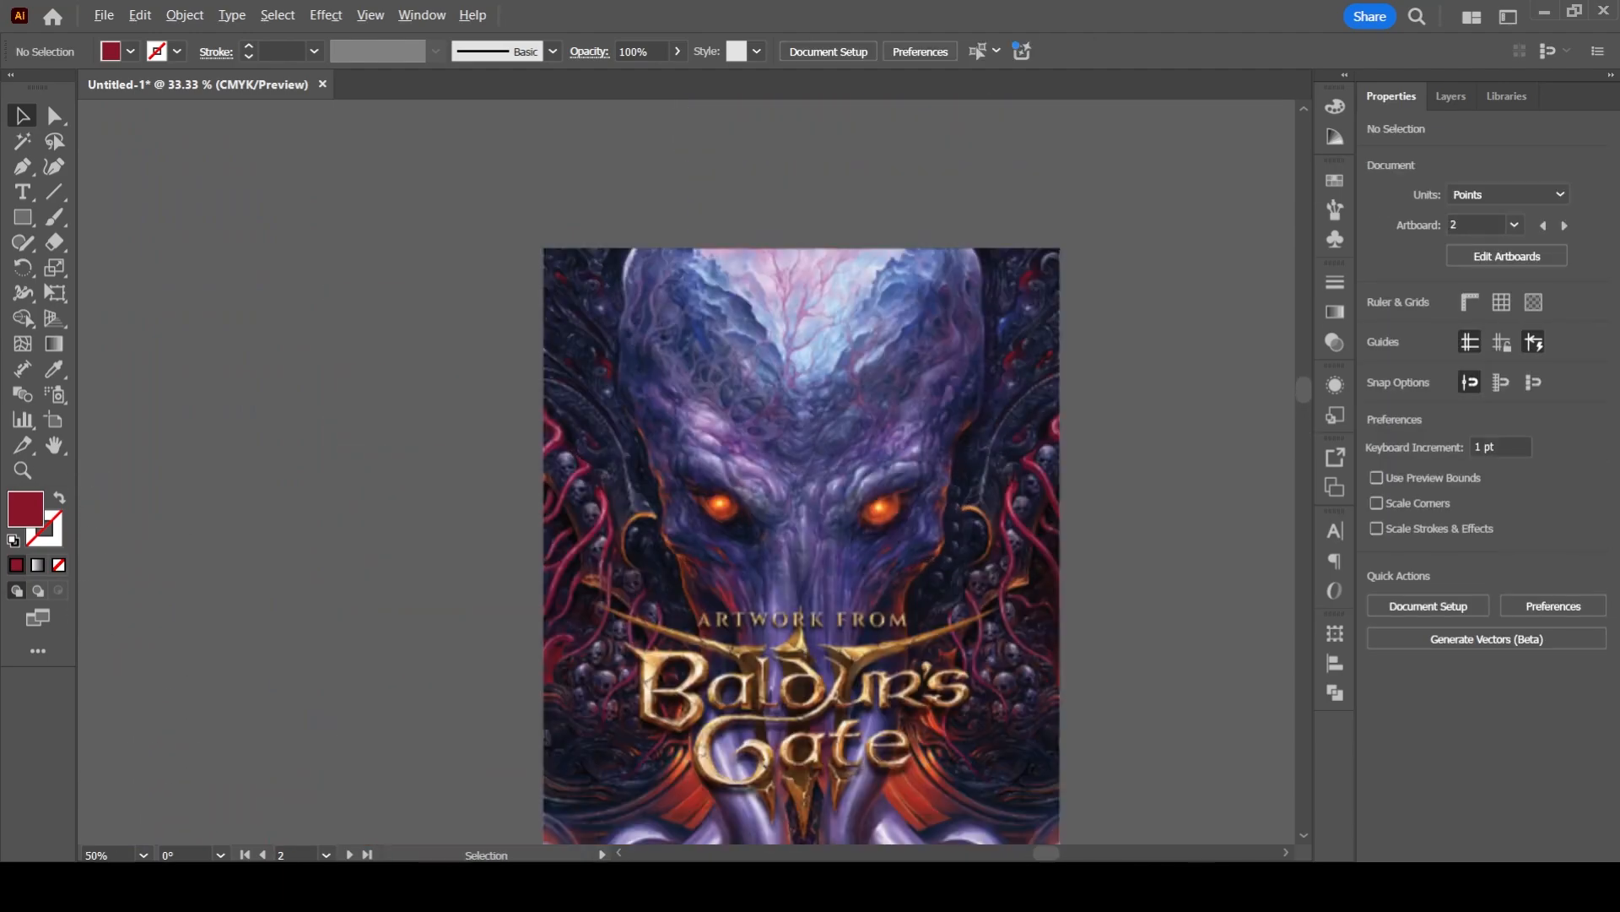
pyautogui.scroll(-1, 785, 564)
pyautogui.moveTo(759, 616); pyautogui.dragTo(622, 278)
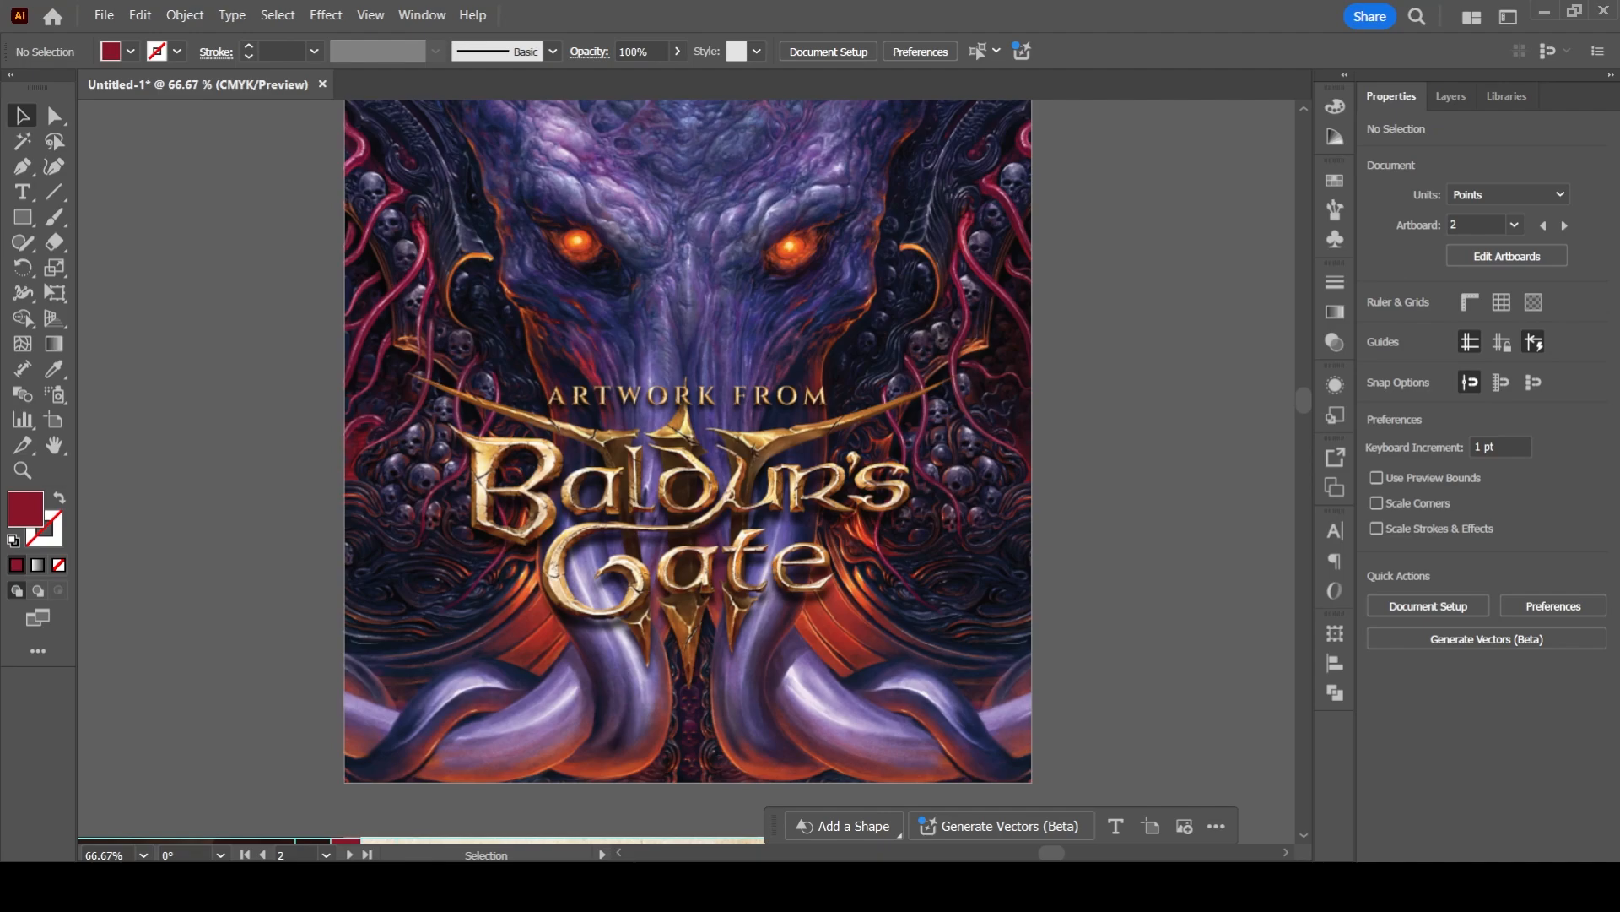
pyautogui.scroll(-2, 812, 468)
pyautogui.moveTo(742, 675); pyautogui.dragTo(810, 314)
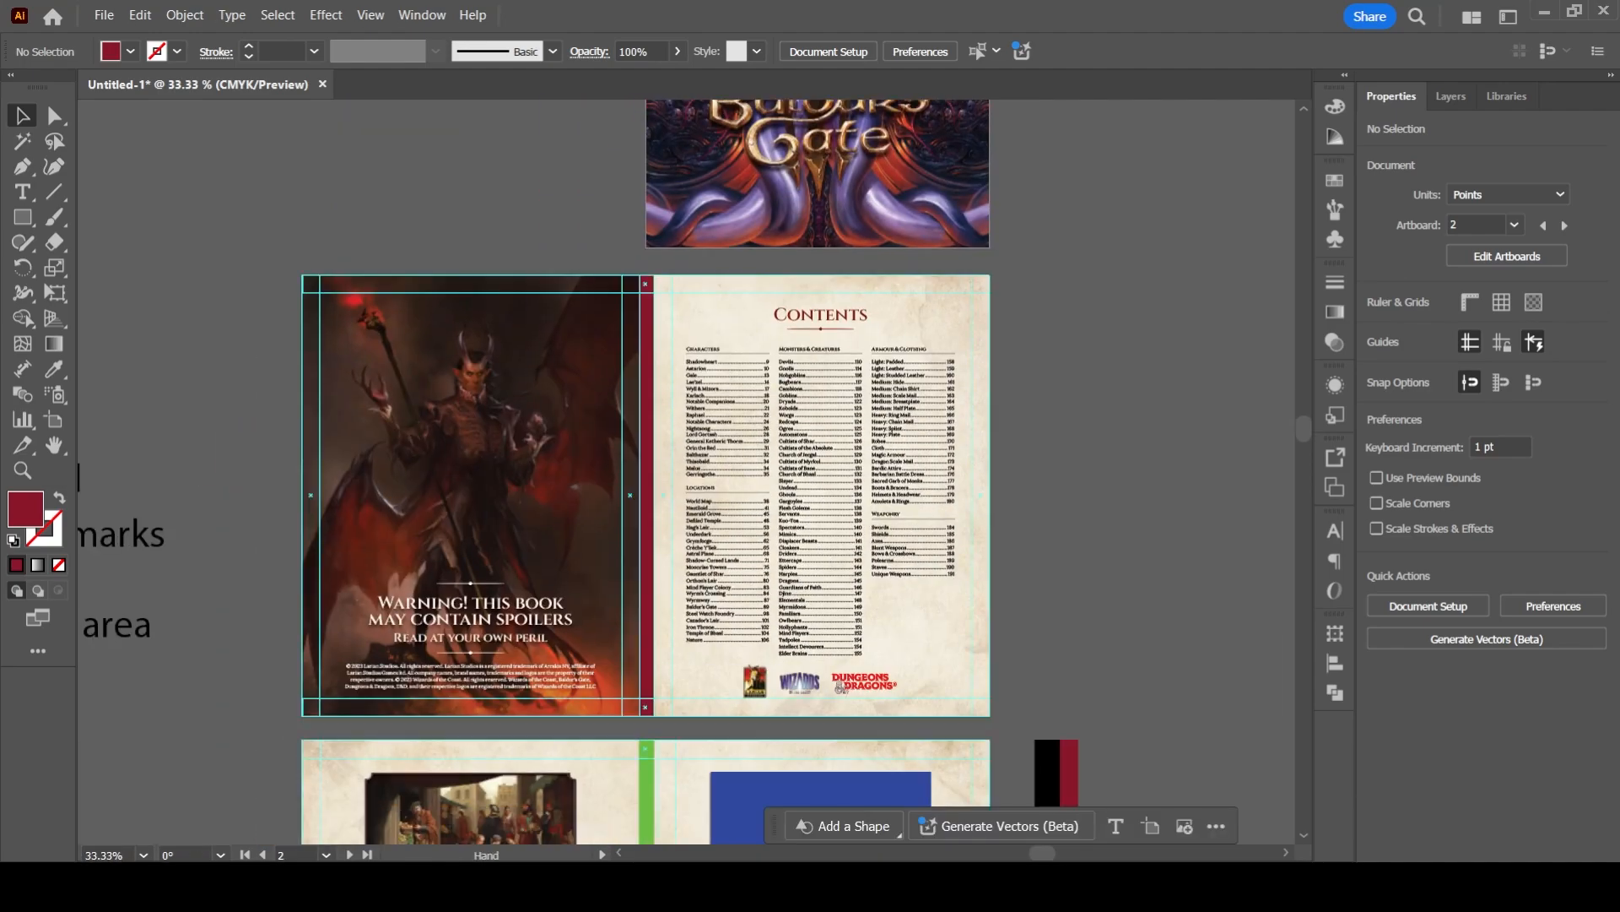
pyautogui.moveTo(802, 675); pyautogui.dragTo(802, 312)
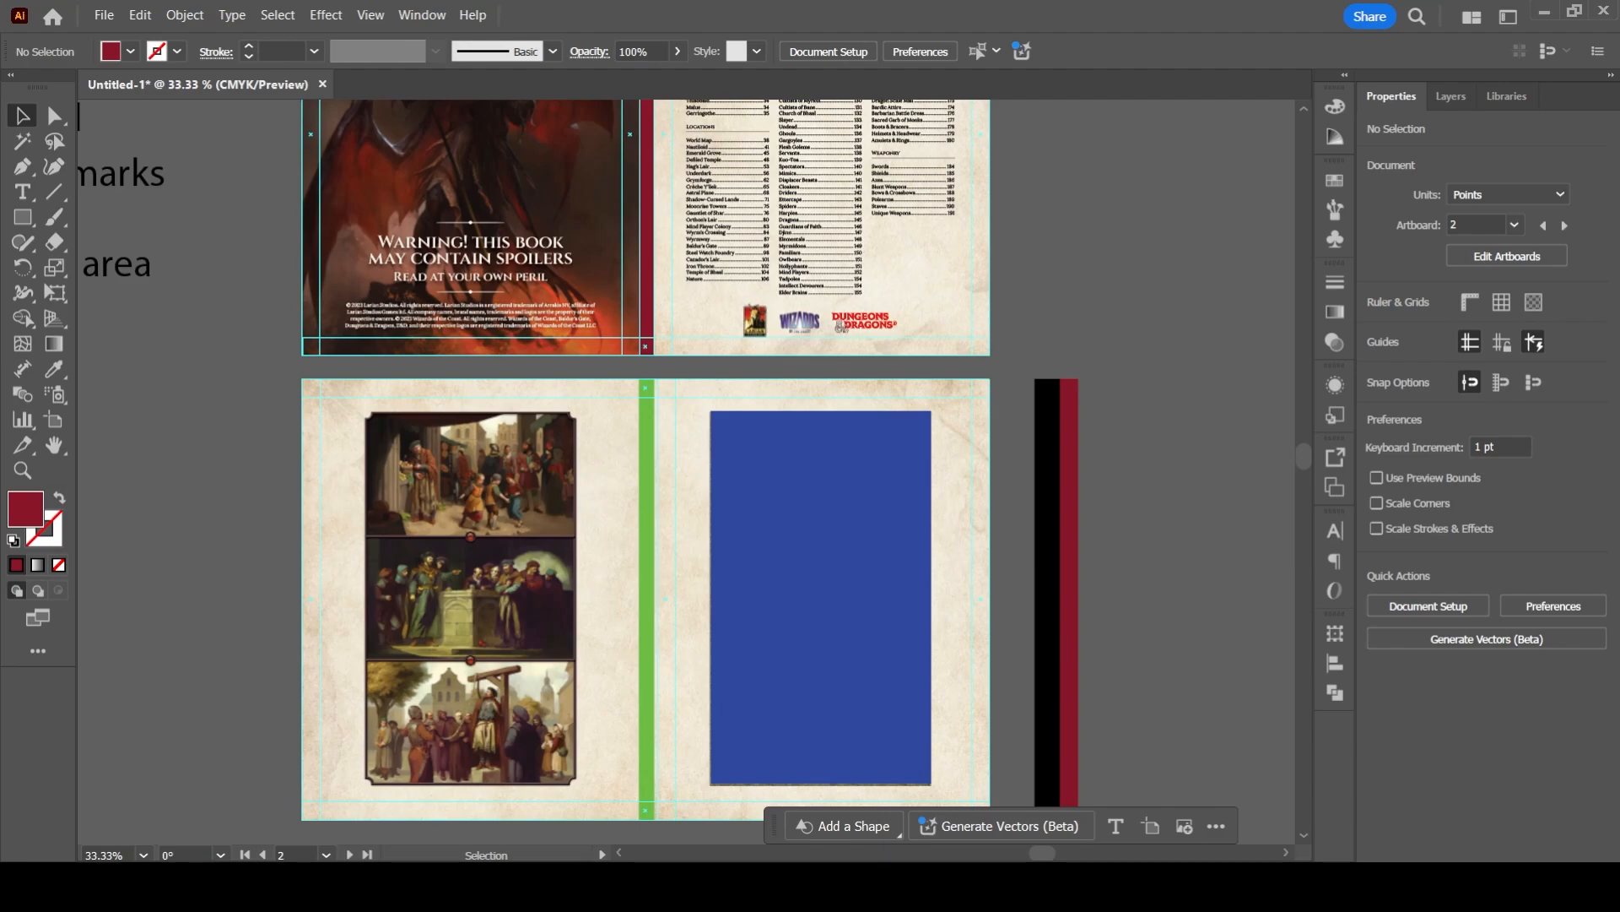
pyautogui.scroll(-1, 457, 460)
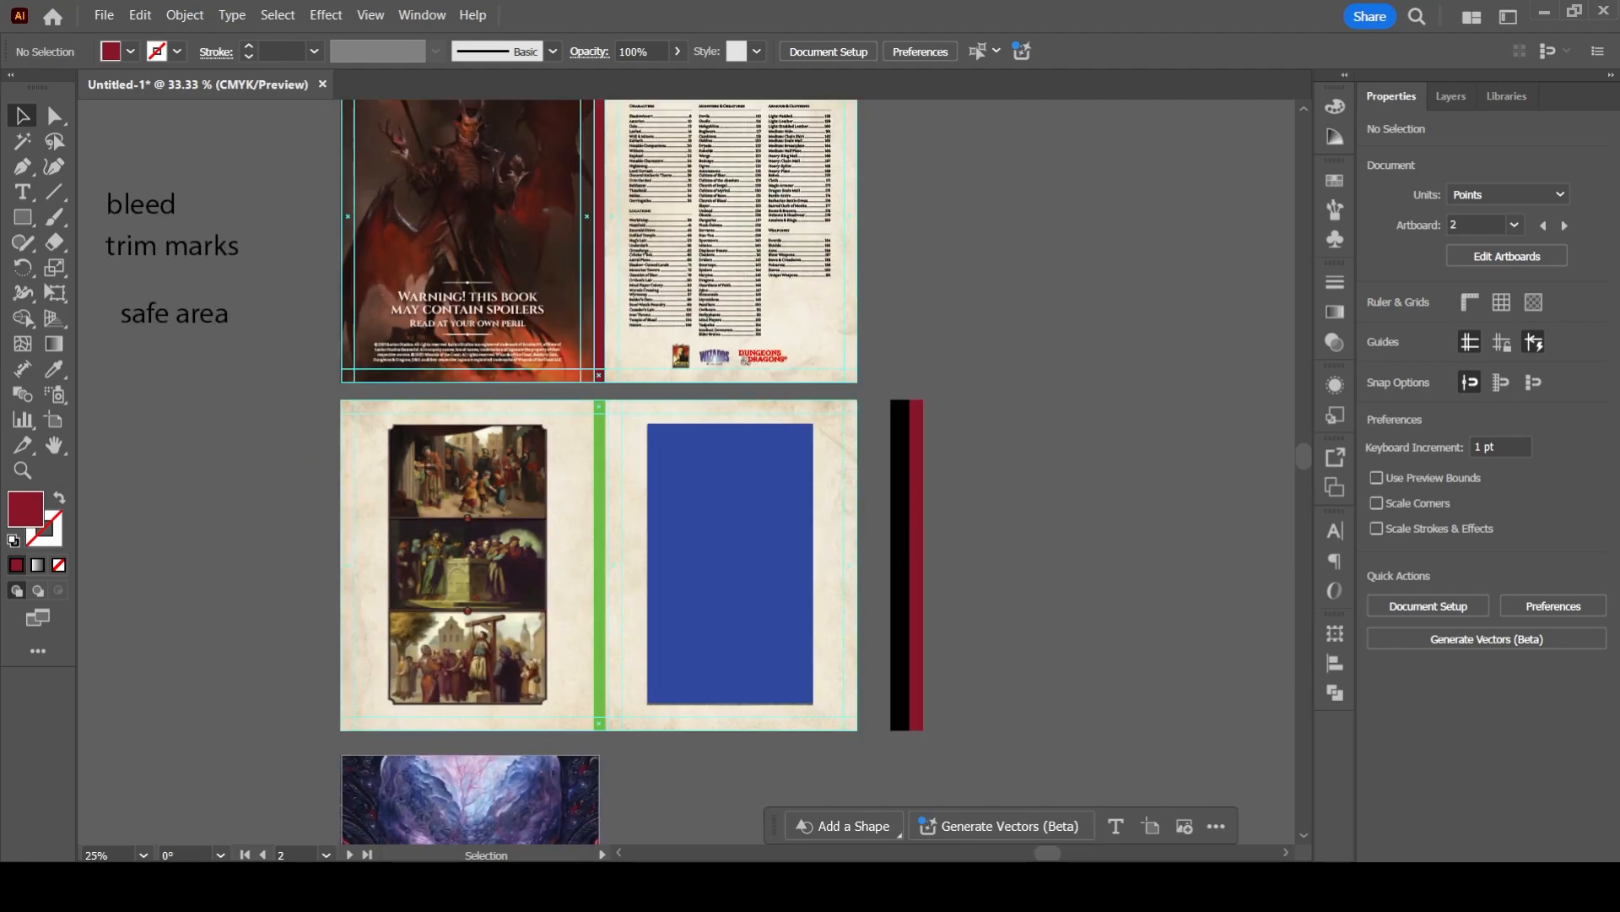
pyautogui.moveTo(439, 591); pyautogui.dragTo(490, 409)
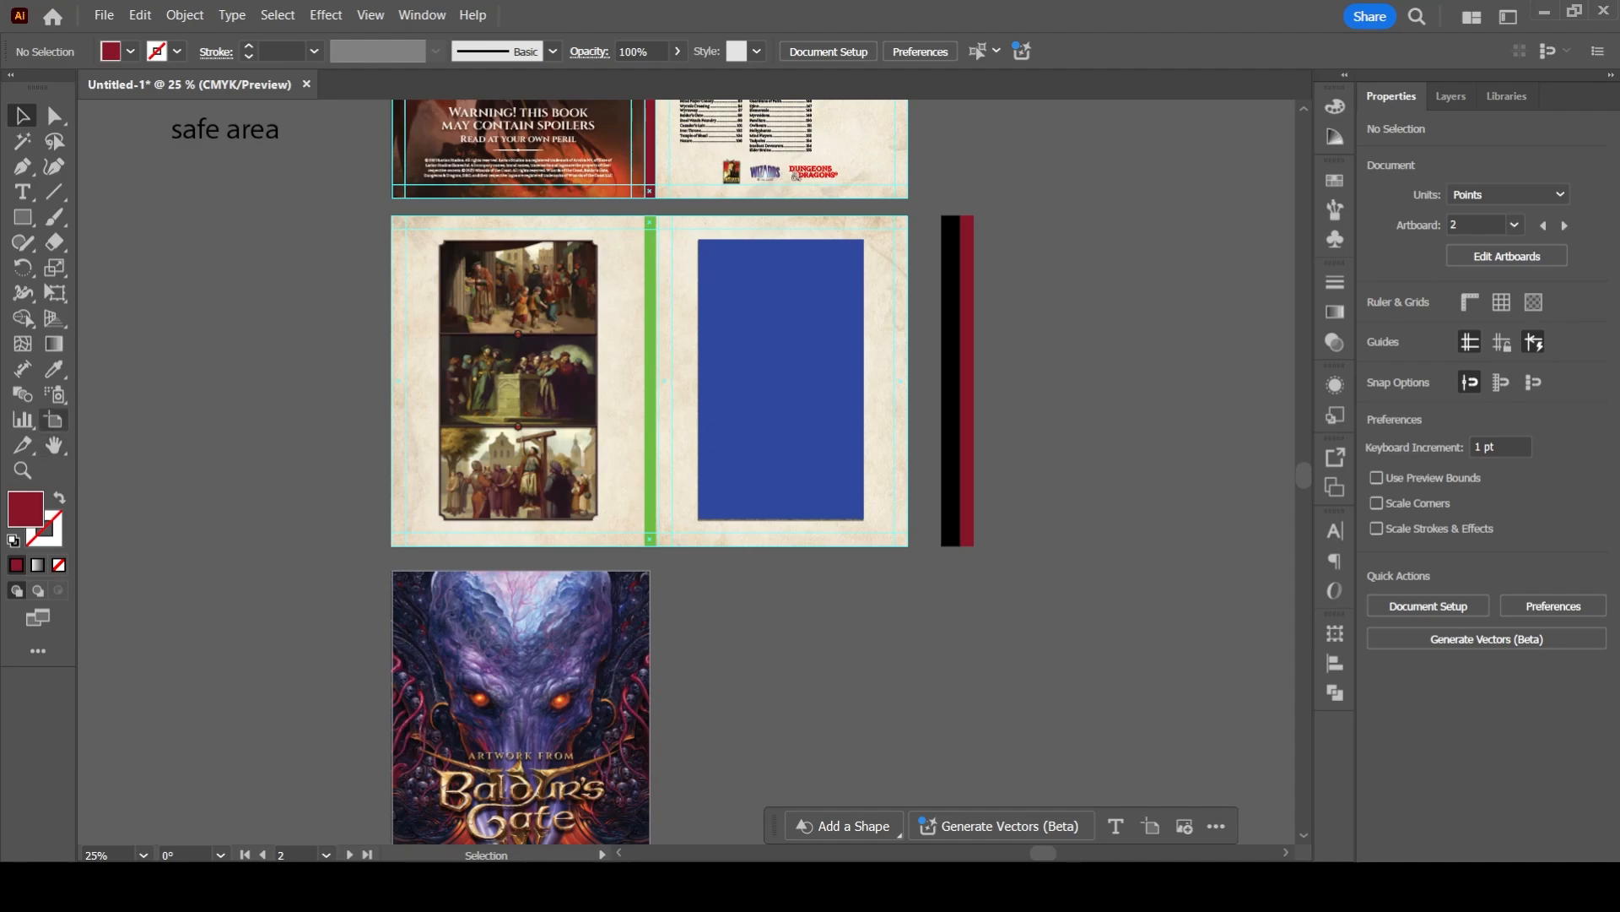
# - Display the artboard labels with the Artboard tool and check the numbering of the front cover and the spreads
pyautogui.click(54, 420)
pyautogui.scroll(10, 532, 453)
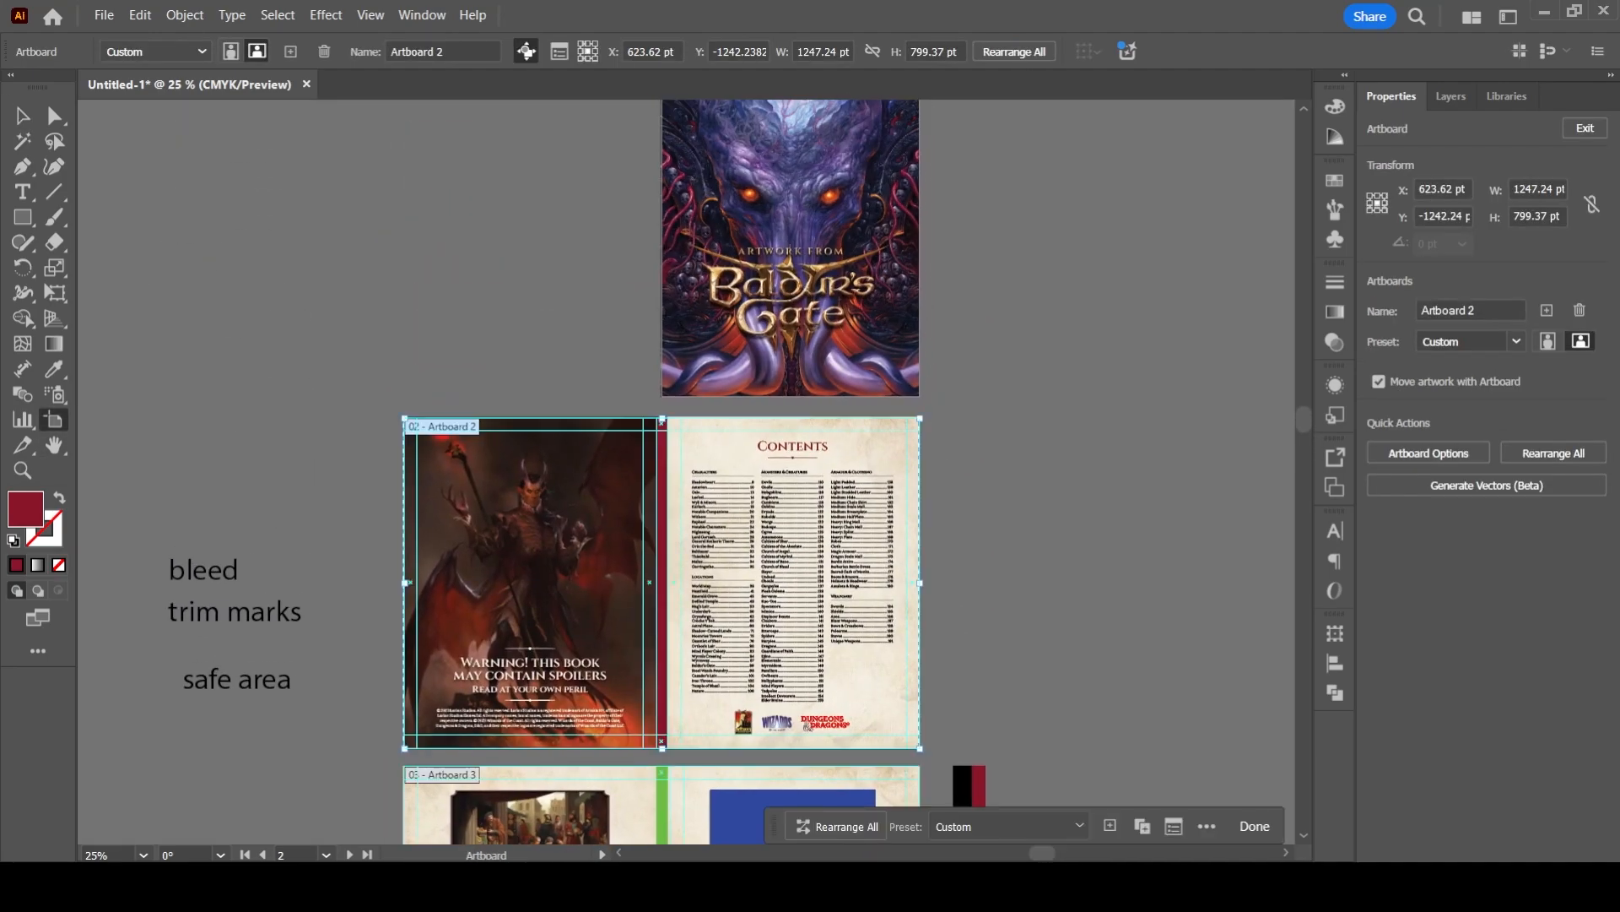
pyautogui.keyDown('alt'); pyautogui.scroll(1, 531, 453); pyautogui.keyUp('alt')
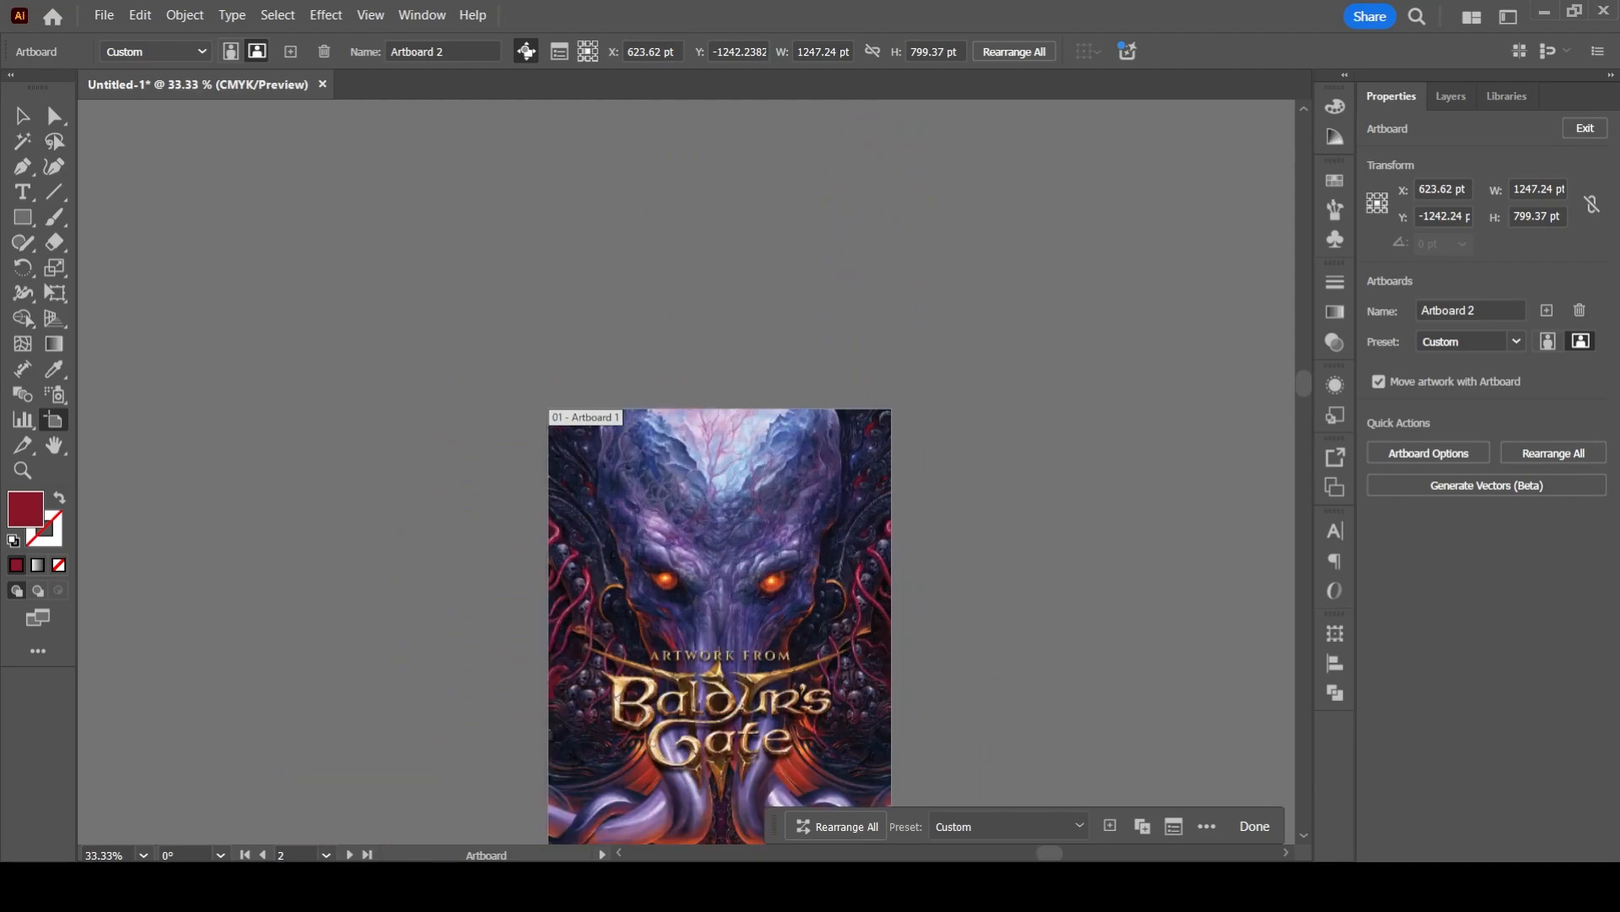
pyautogui.moveTo(557, 625); pyautogui.dragTo(736, 259)
pyautogui.moveTo(641, 625); pyautogui.dragTo(696, 325)
pyautogui.moveTo(641, 624); pyautogui.dragTo(602, 421)
# - Examine the label of the repeated cover below Artboard 3 and compare its number with the artboards above
pyautogui.scroll(2, 553, 287)
pyautogui.moveTo(553, 288); pyautogui.dragTo(538, 433)
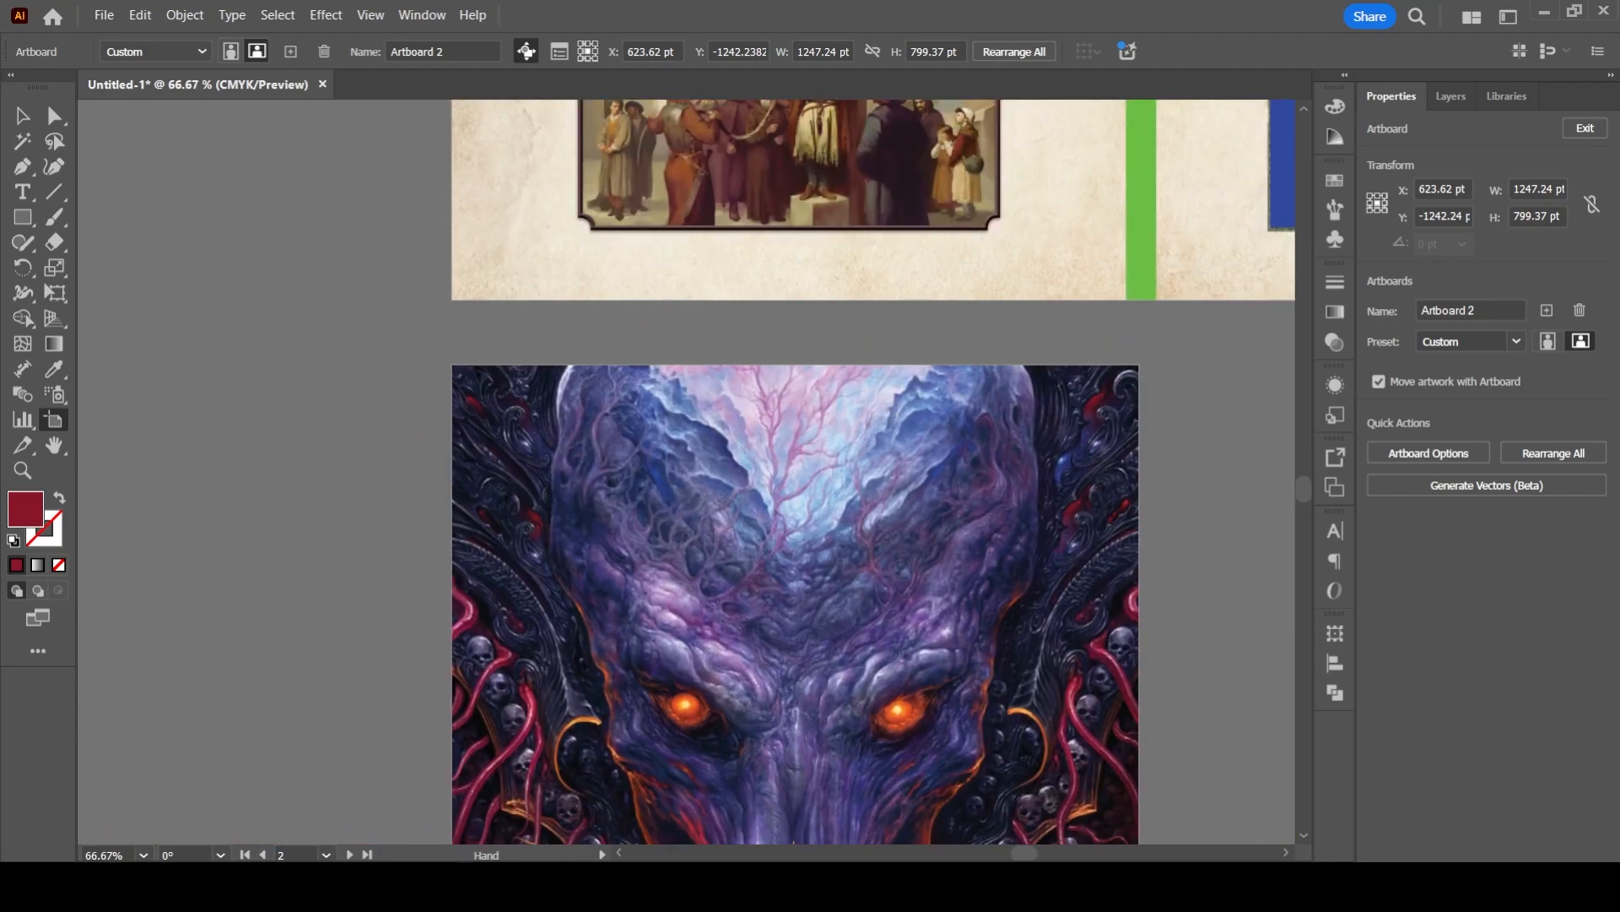
pyautogui.scroll(-3, 525, 262)
pyautogui.moveTo(527, 262); pyautogui.dragTo(591, 311)
pyautogui.scroll(2, 591, 311)
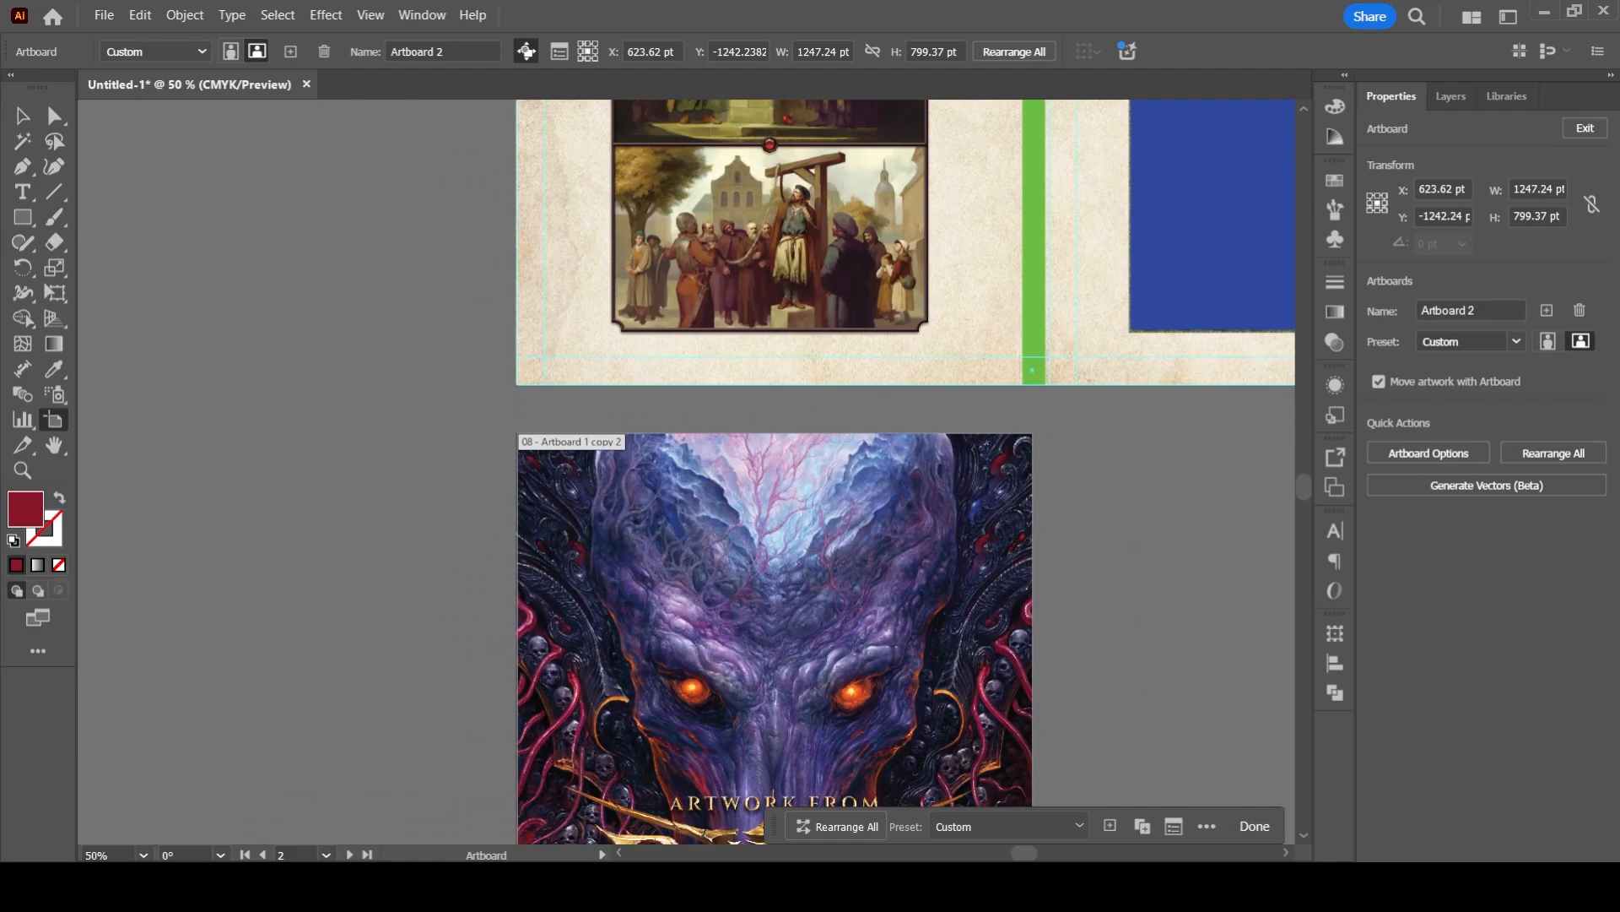
pyautogui.scroll(-3, 534, 445)
pyautogui.moveTo(534, 445); pyautogui.dragTo(457, 740)
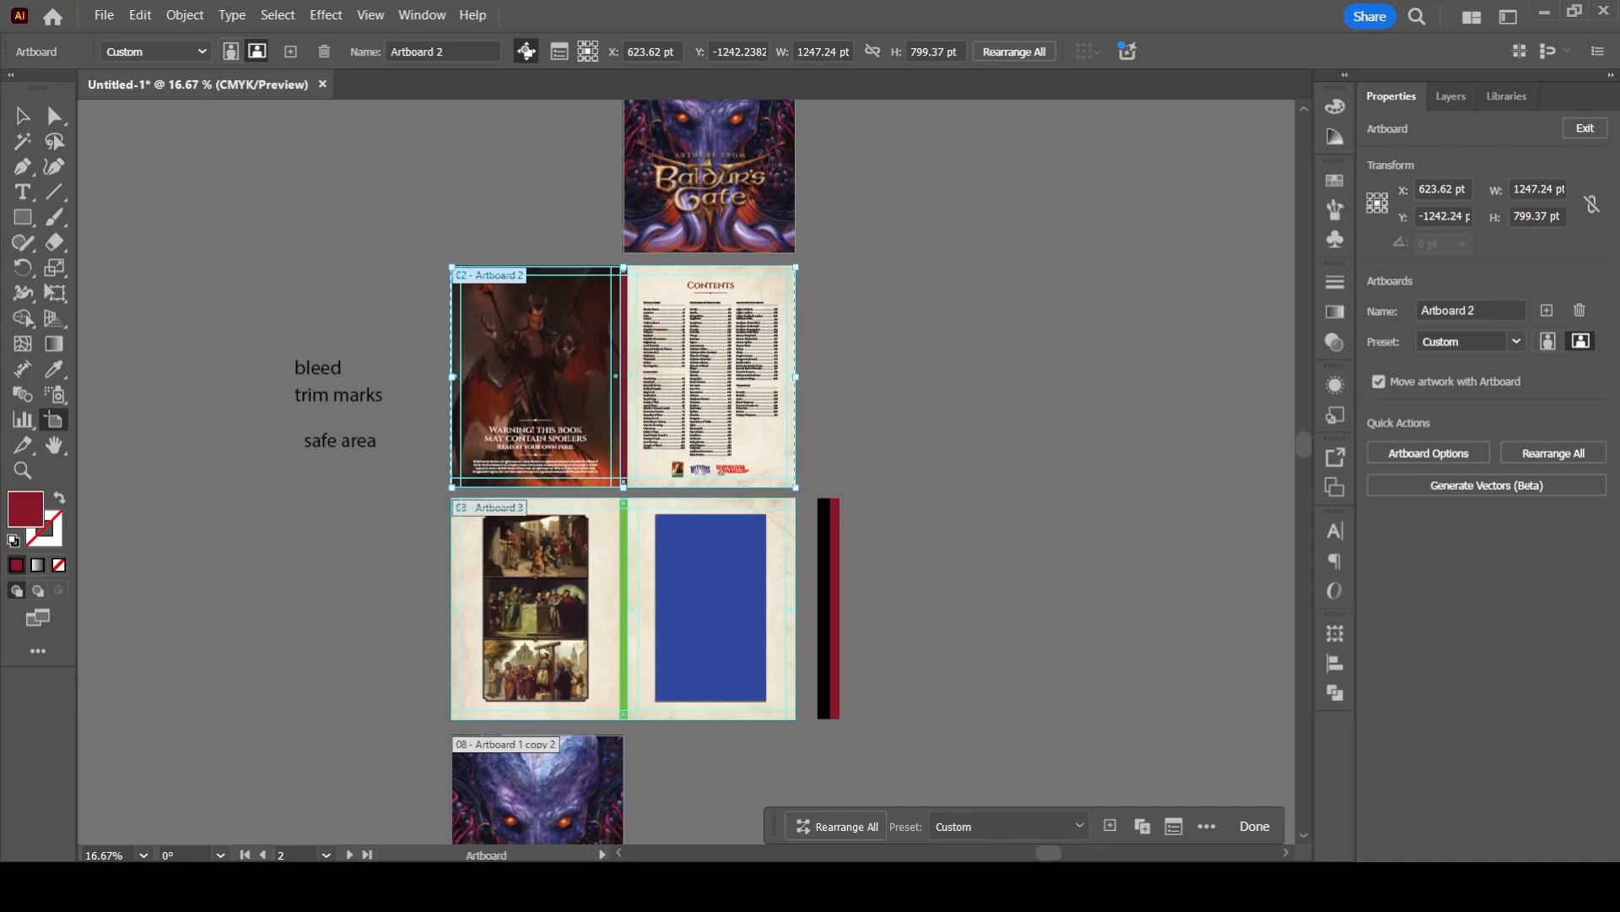
pyautogui.moveTo(620, 641); pyautogui.dragTo(663, 377)
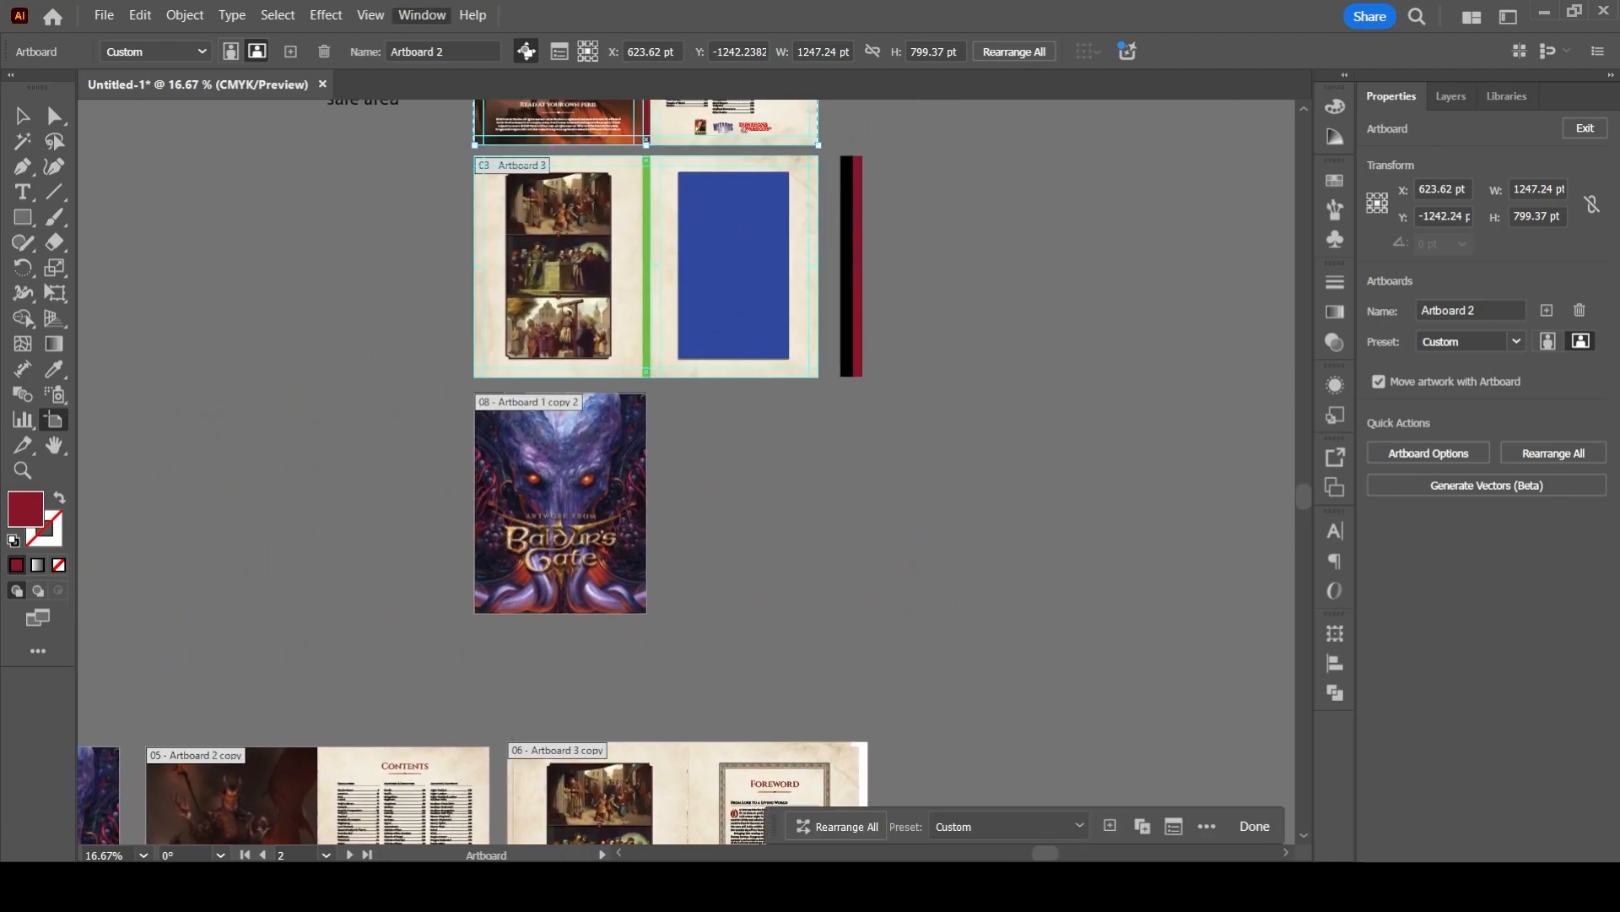
# - Open the list of artboards and place it on the empty canvas beside the spreads
pyautogui.click(278, 270)
pyautogui.moveTo(473, 406); pyautogui.dragTo(275, 708)
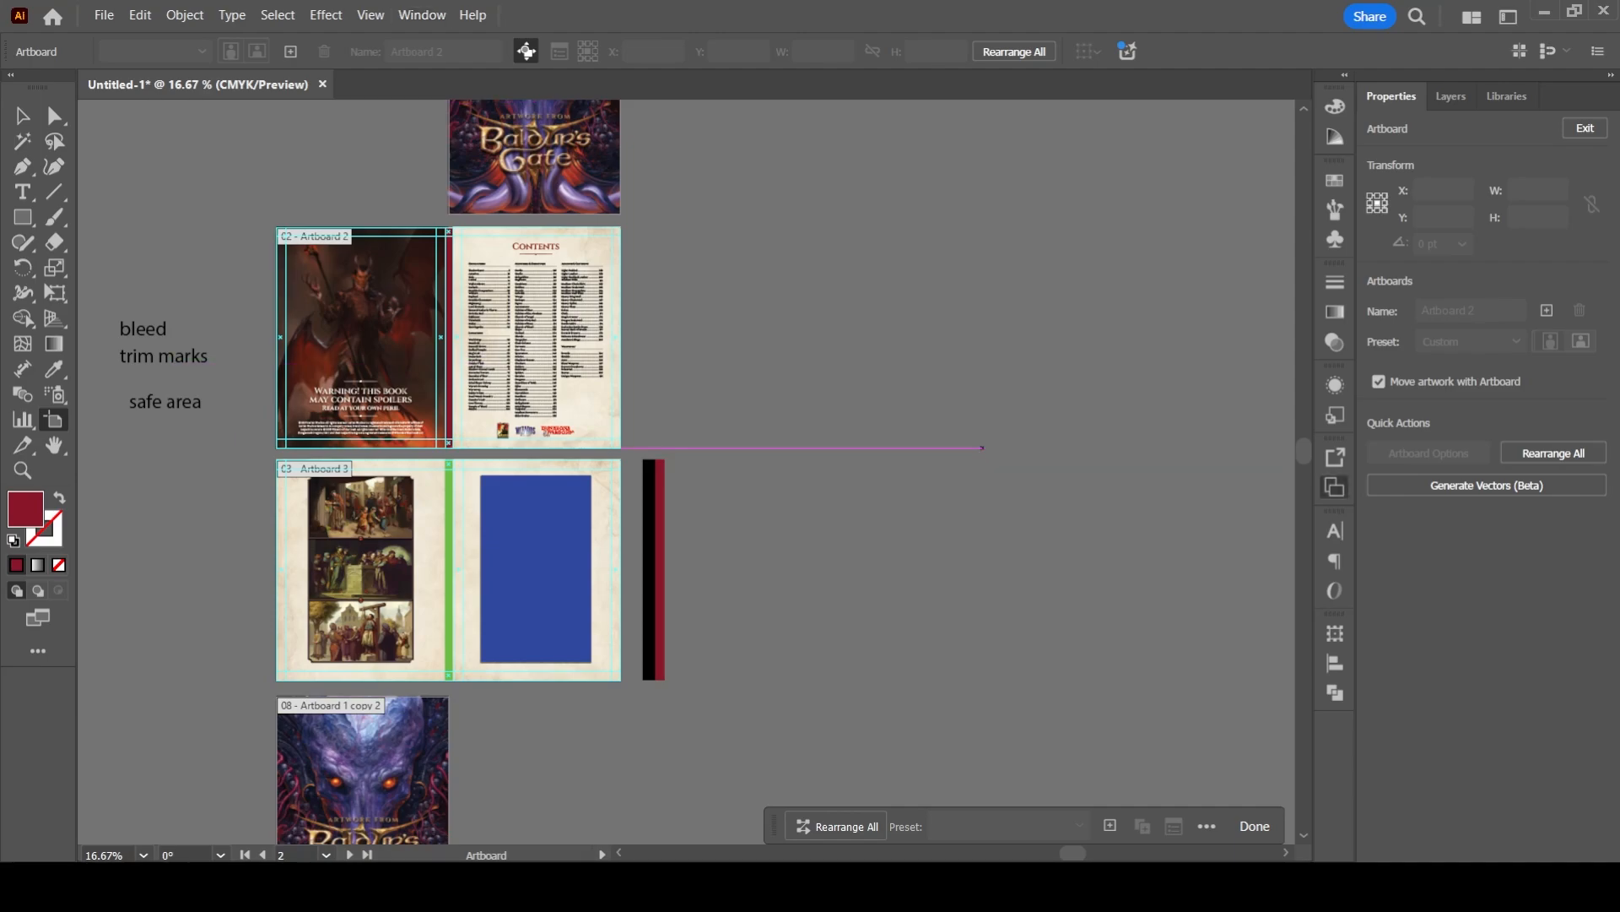
pyautogui.moveTo(1335, 444); pyautogui.dragTo(1097, 447)
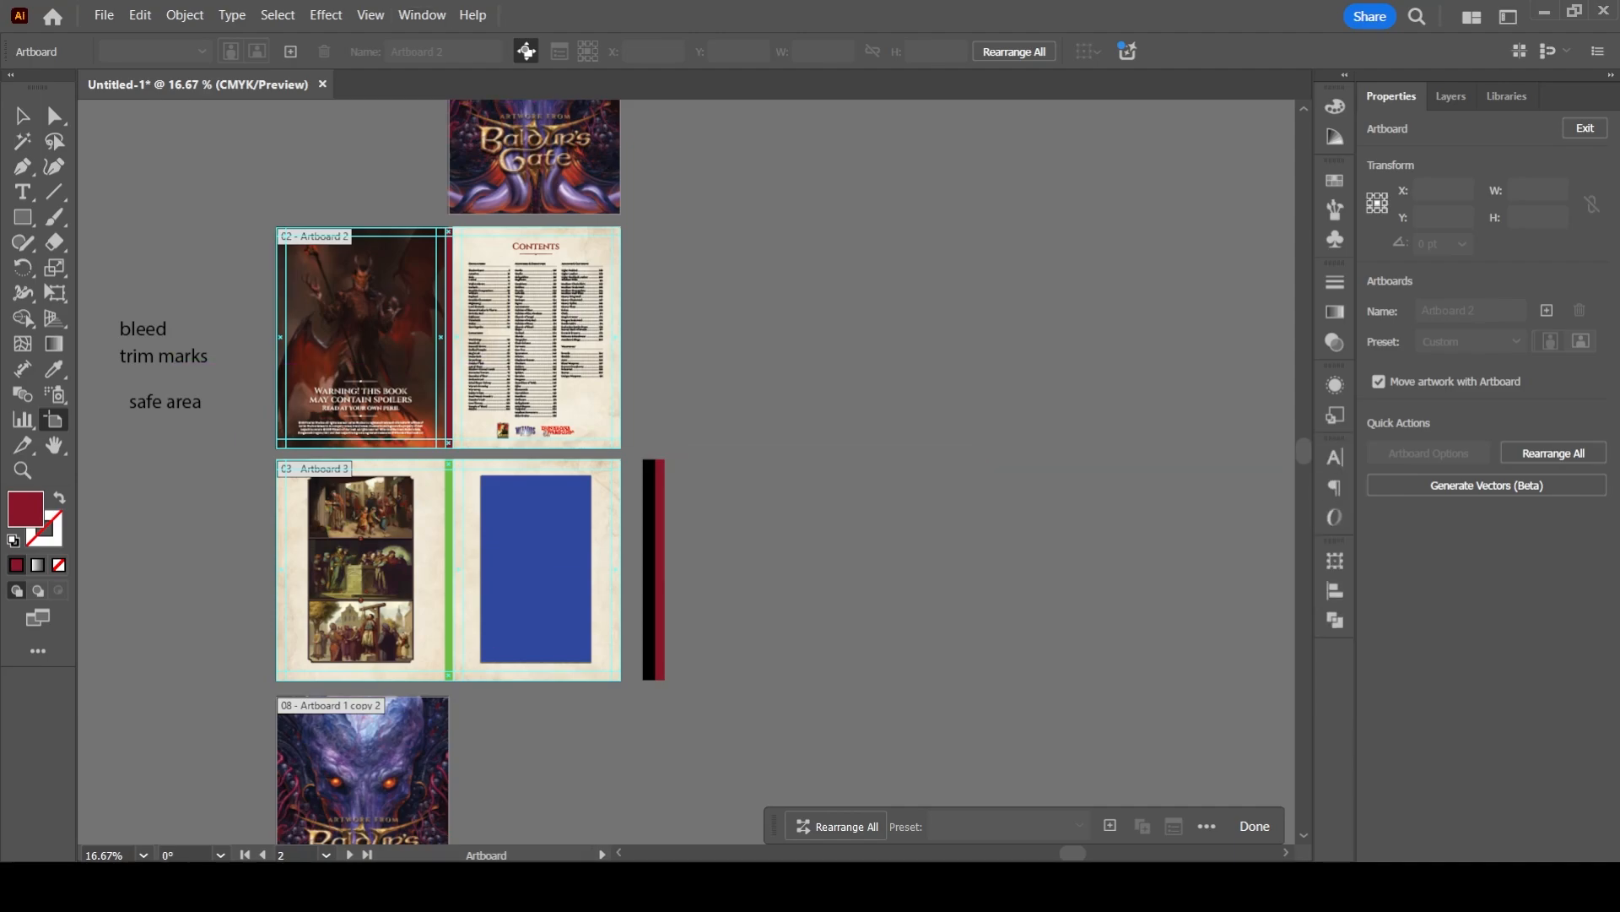
pyautogui.scroll(1, 277, 700)
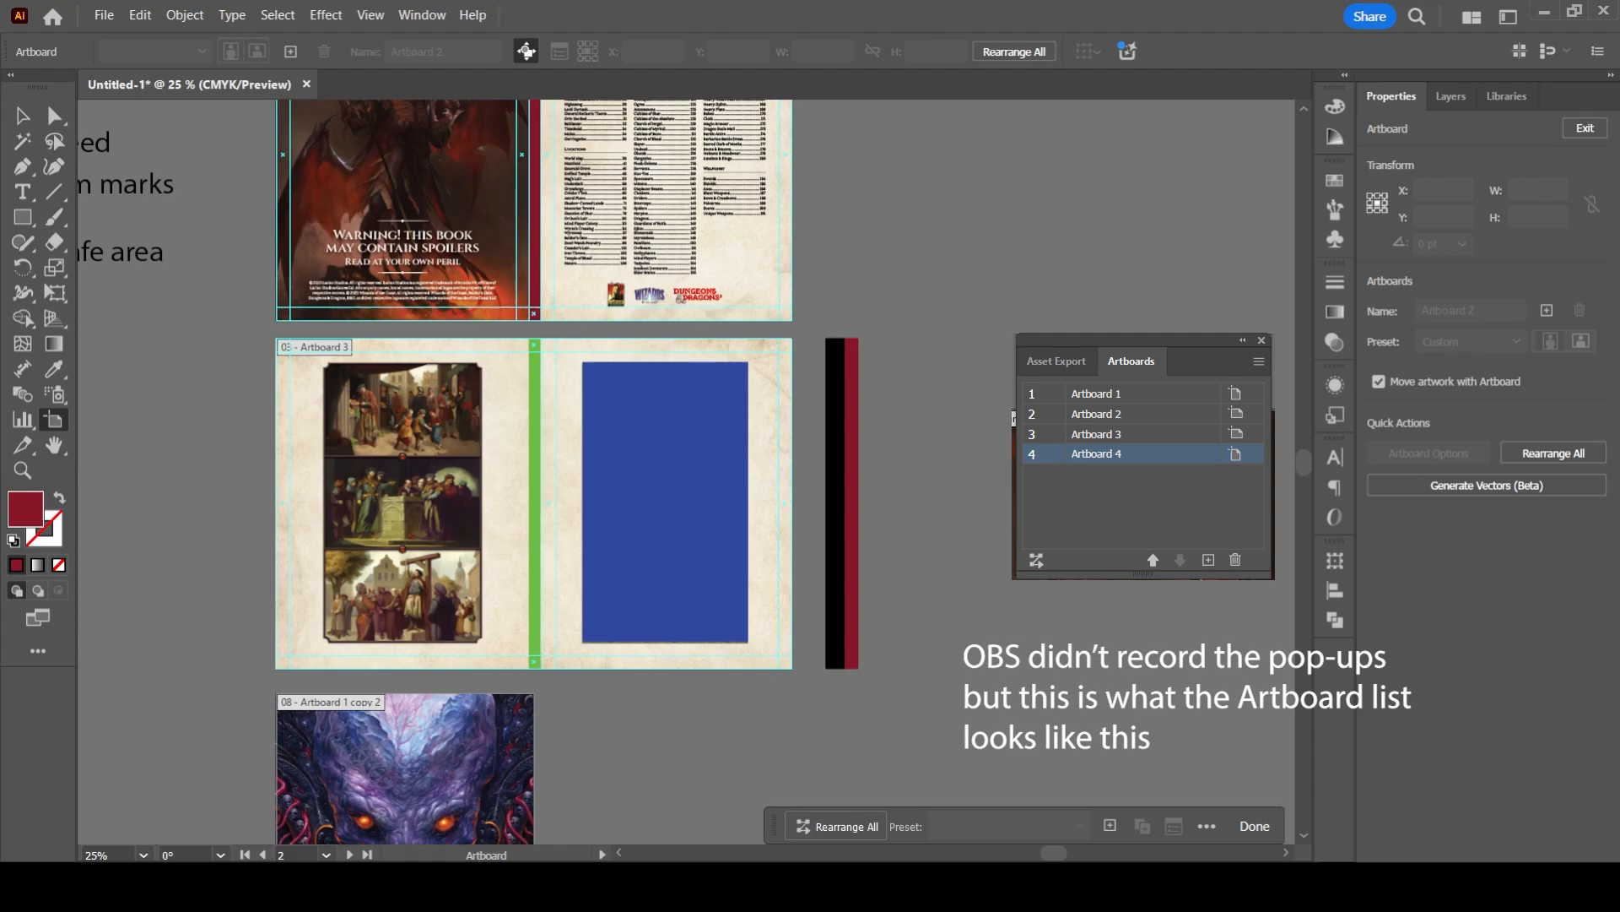
# - Place Artboard 1 copy 2 fourth and Artboard 7 second in the artboard order
pyautogui.click(405, 769)
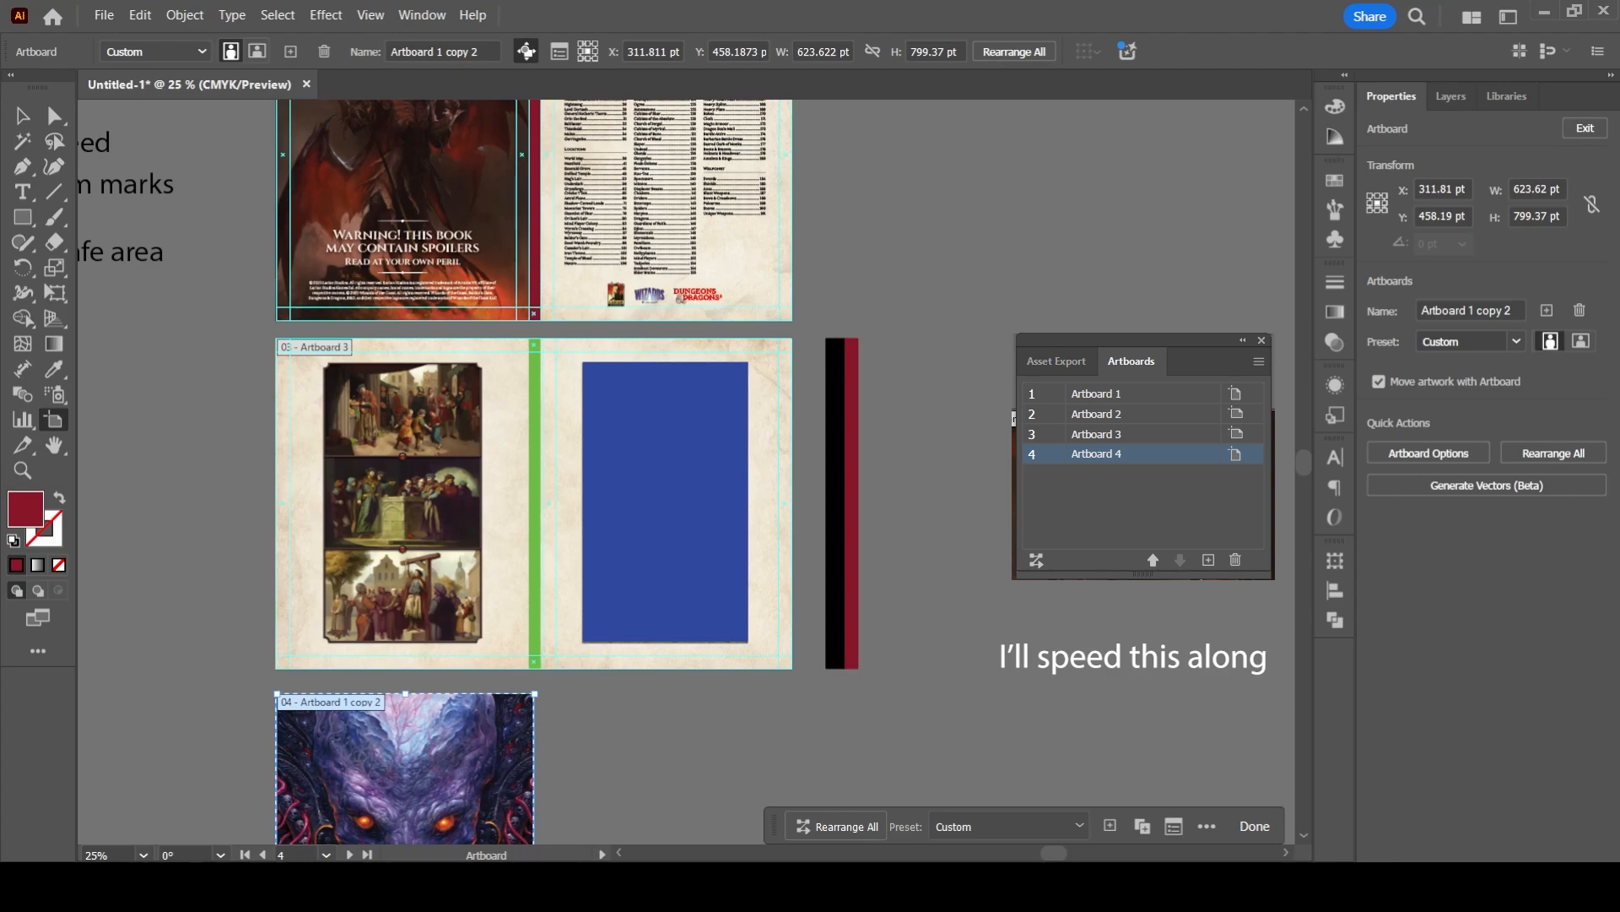
pyautogui.moveTo(540, 228); pyautogui.dragTo(504, 780)
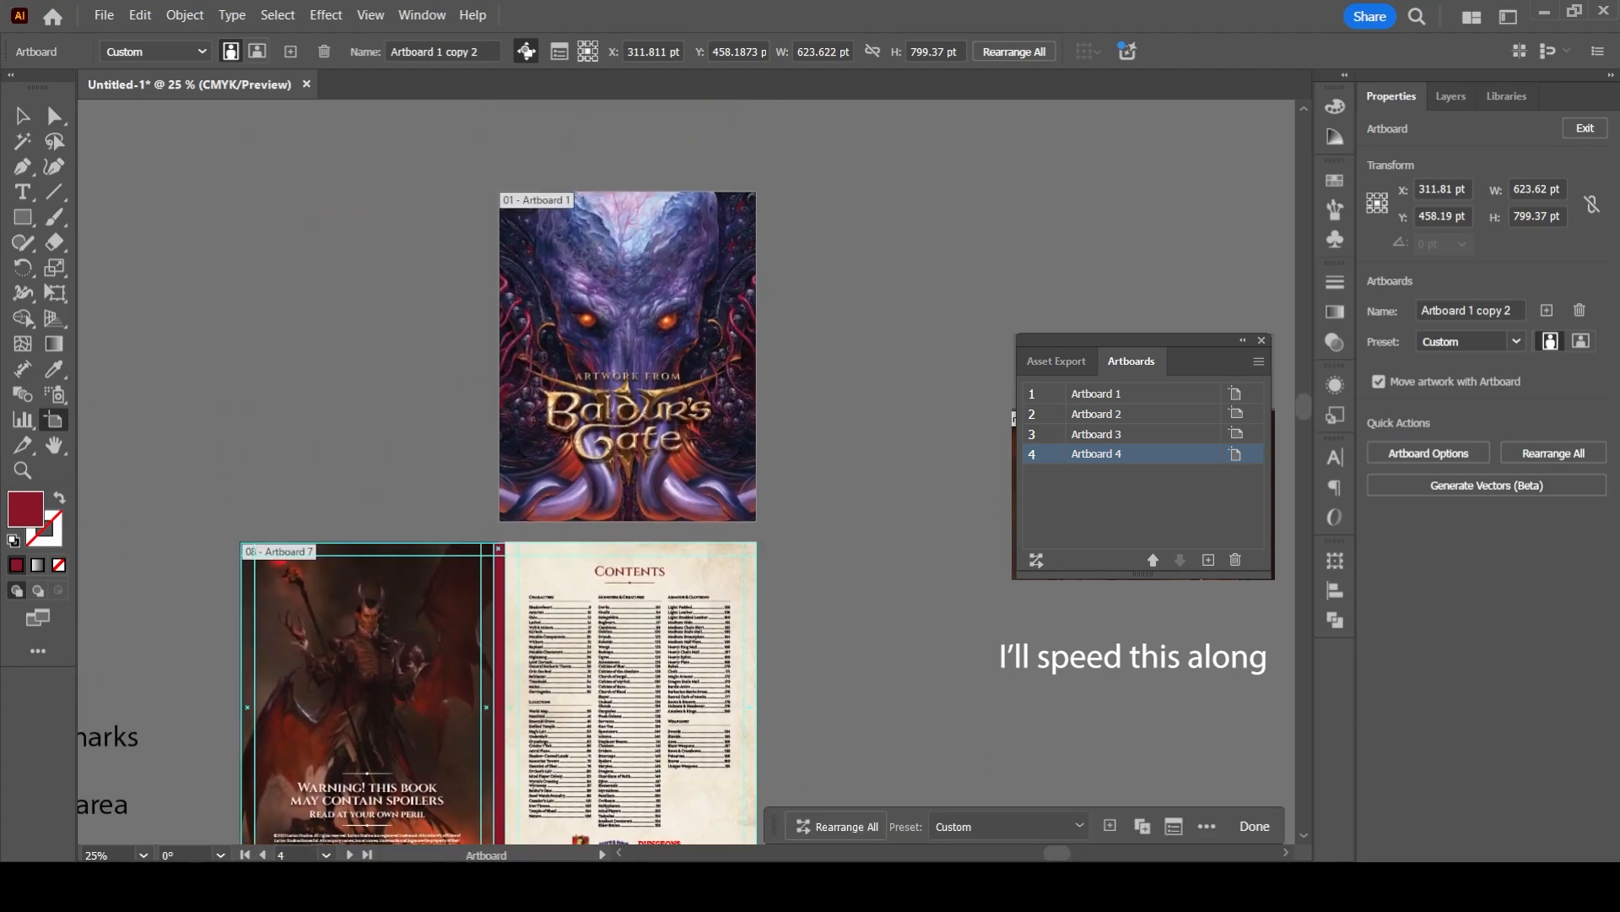
pyautogui.moveTo(271, 571); pyautogui.dragTo(451, 534)
pyautogui.scroll(4, 451, 534)
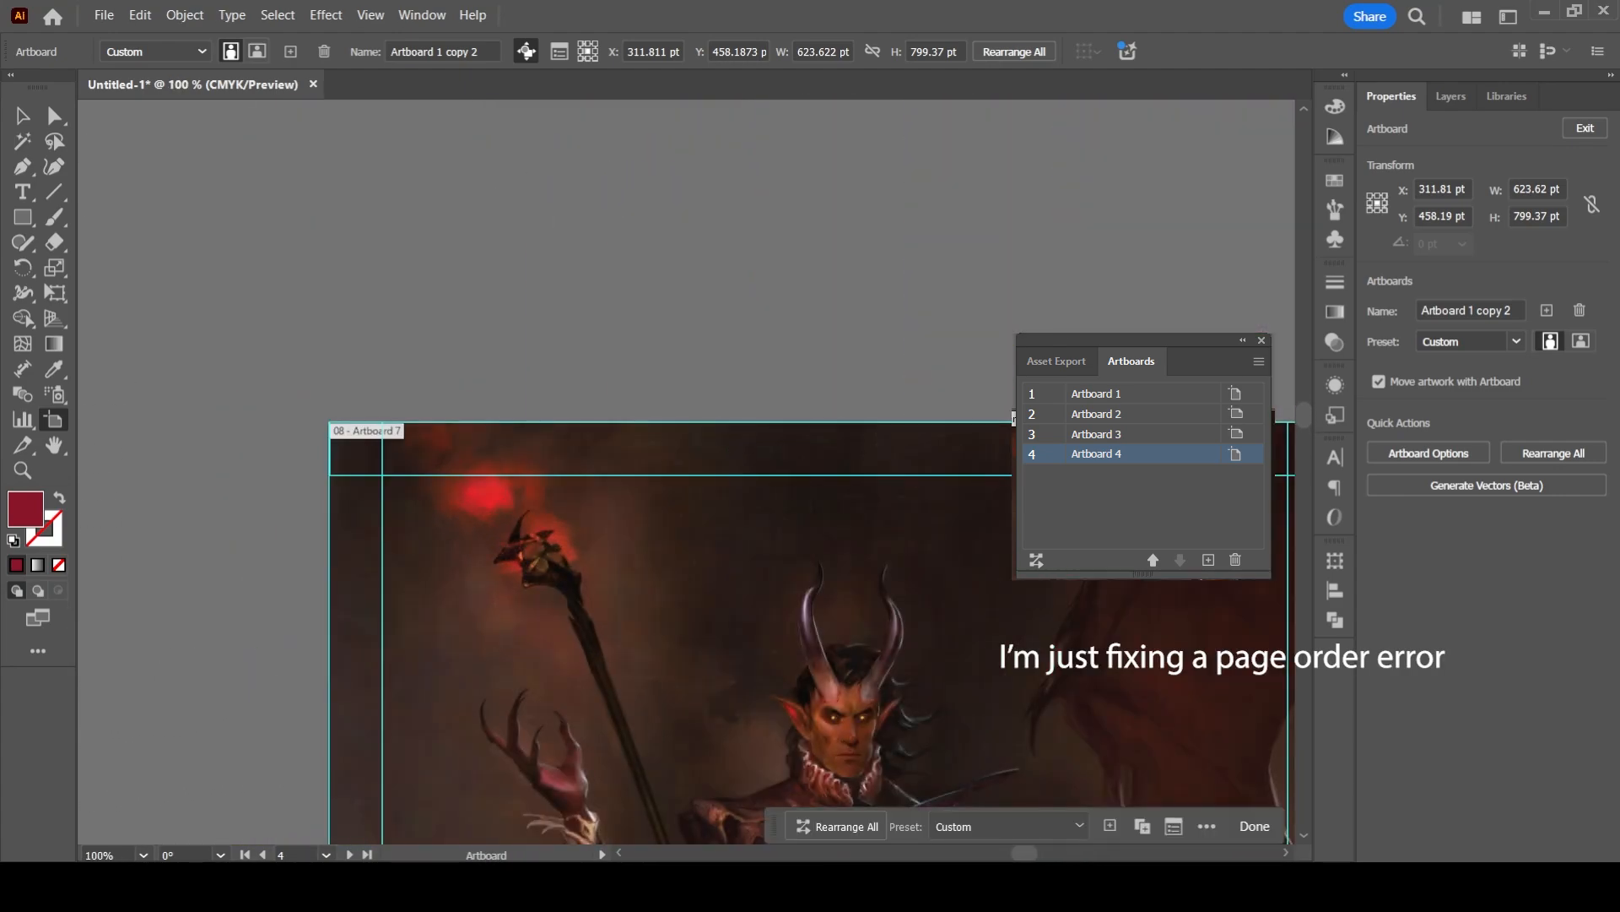
pyautogui.click(705, 449)
pyautogui.scroll(-2, 526, 584)
pyautogui.click(607, 642)
pyautogui.scroll(2, 608, 472)
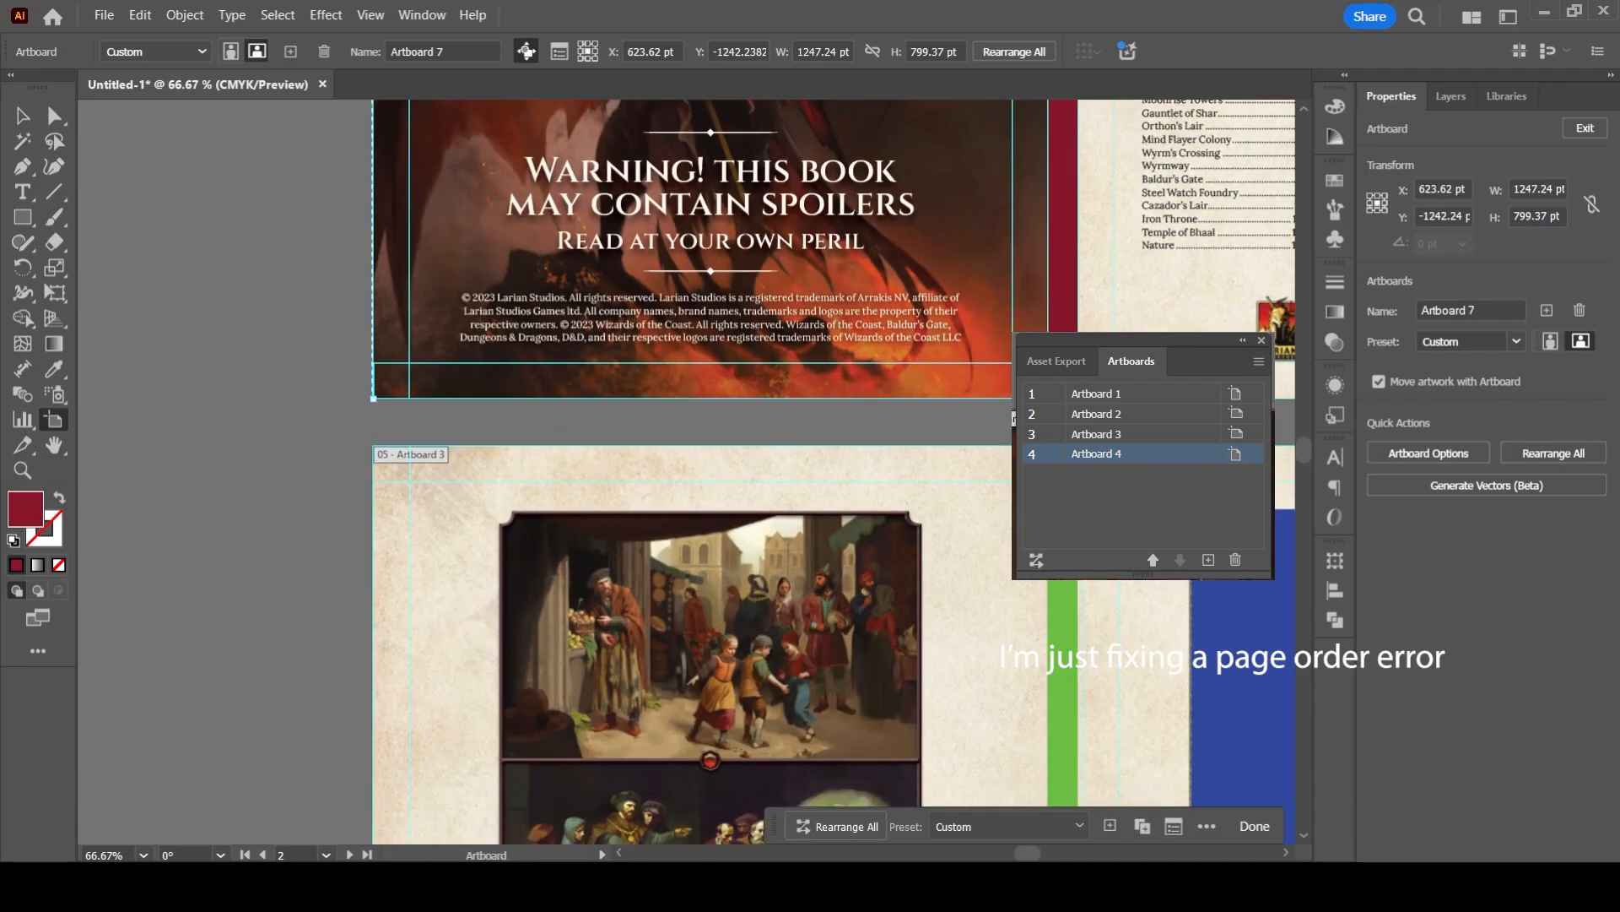
# - Place Artboard 3 third and Artboard 2 fifth in the artboard order
pyautogui.scroll(-2, 584, 380)
pyautogui.click(785, 337)
pyautogui.click(650, 616)
pyautogui.moveTo(591, 254); pyautogui.dragTo(490, 732)
pyautogui.moveTo(363, 185); pyautogui.dragTo(315, 658)
pyautogui.scroll(2, 299, 548)
pyautogui.click(506, 641)
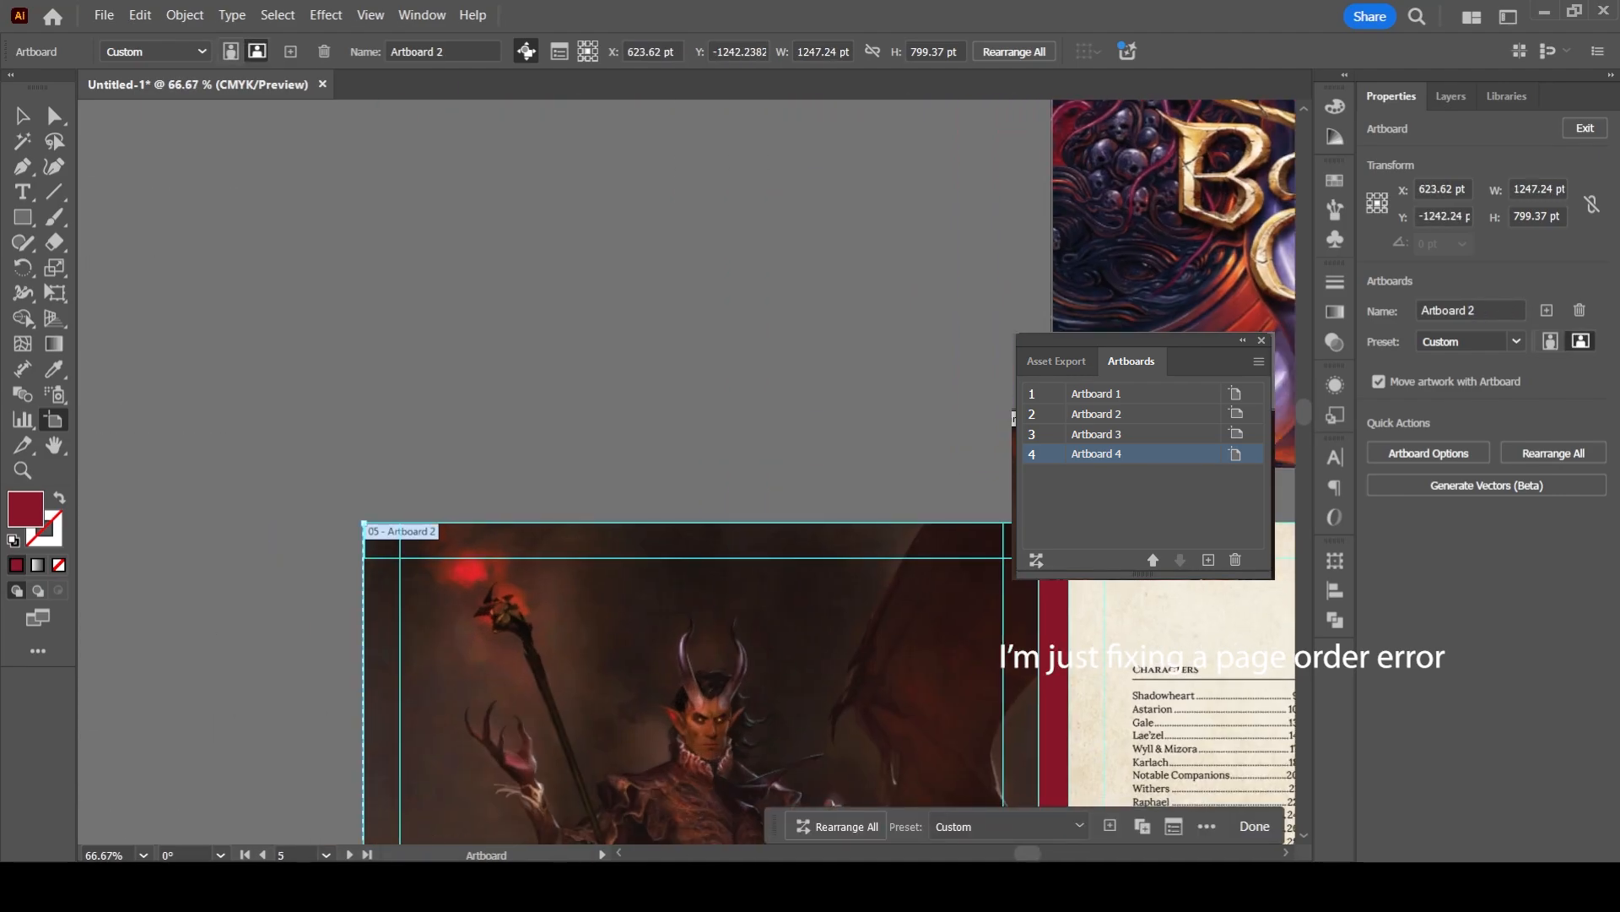
pyautogui.hotkey('ctrl', 'z')
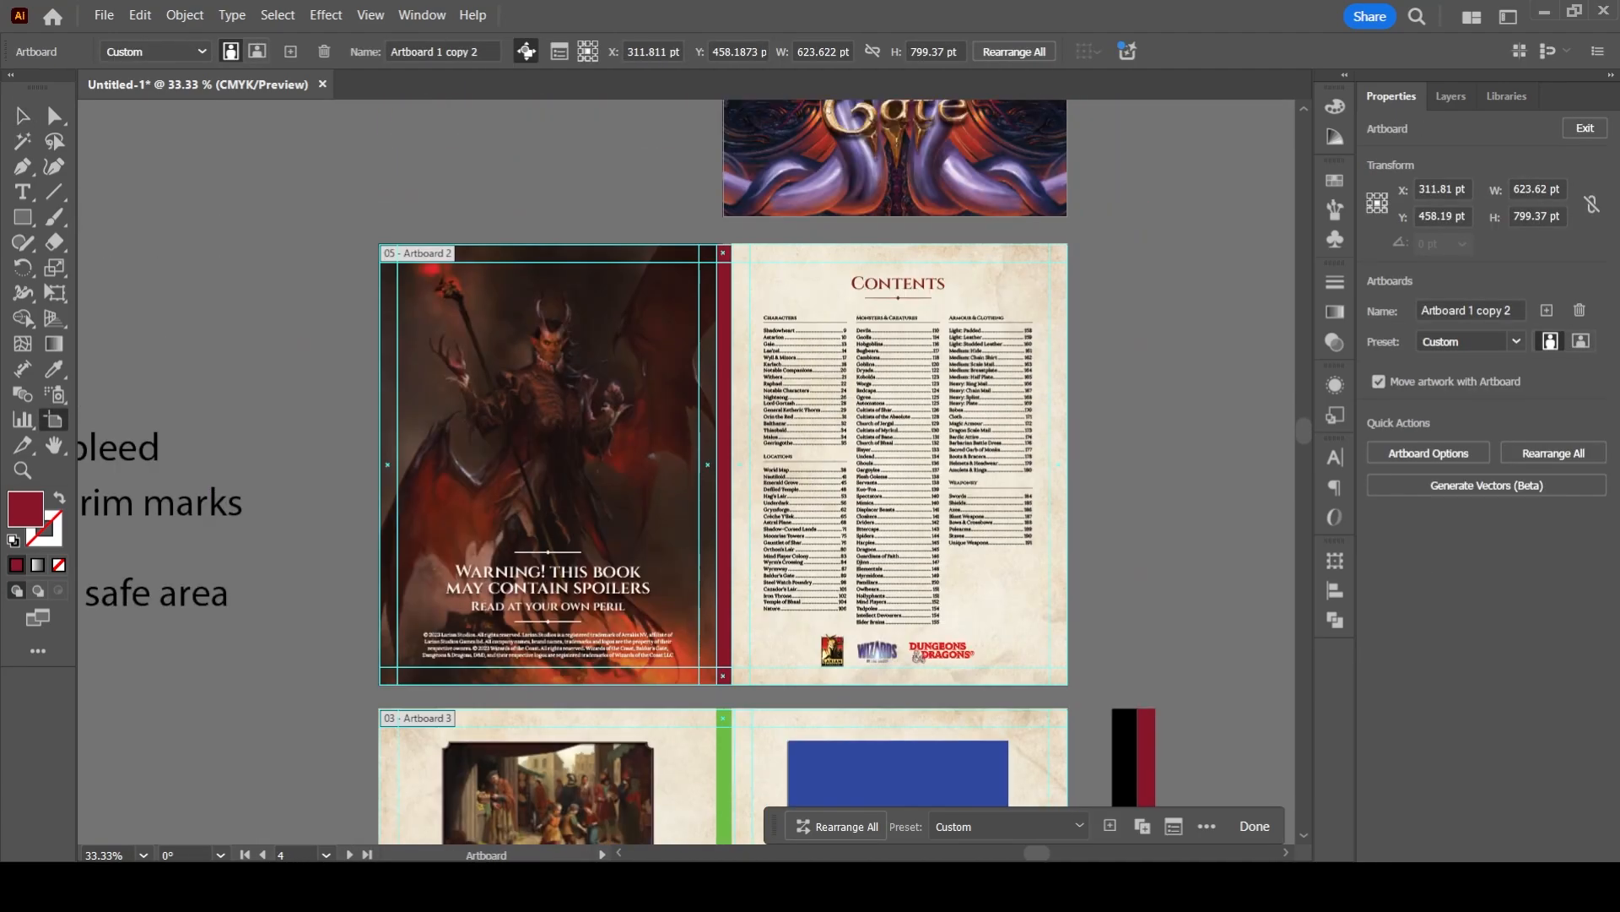
# - Move Artboard 2 with its guides and spine strip off the Contents spread to the empty canvas beside it
pyautogui.click(724, 464)
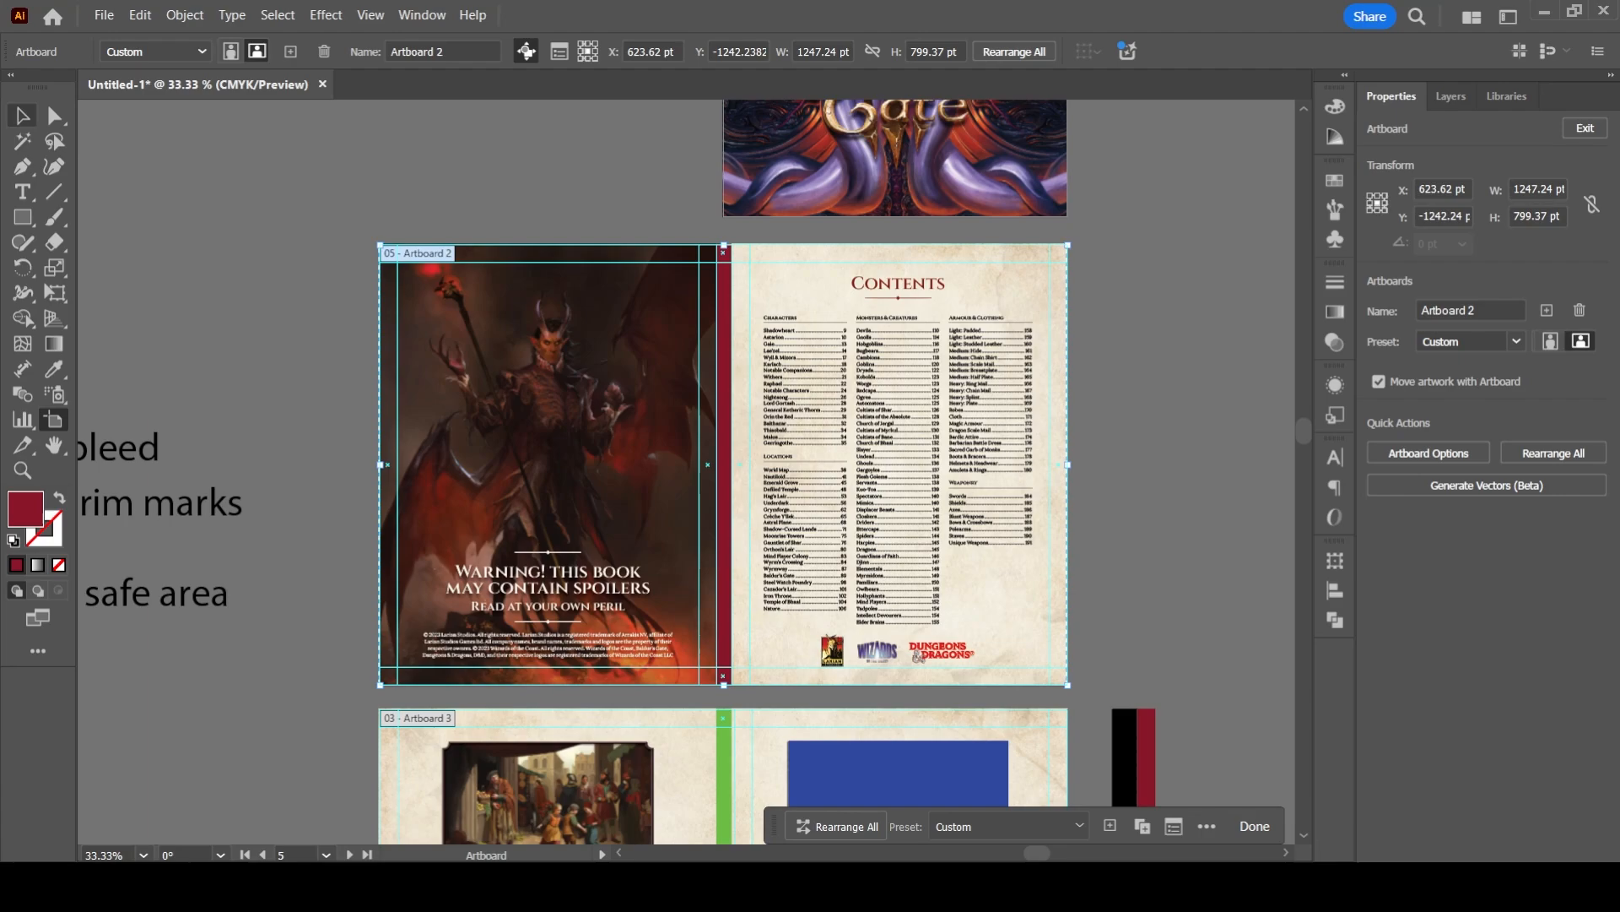
pyautogui.moveTo(440, 255); pyautogui.dragTo(1182, 280)
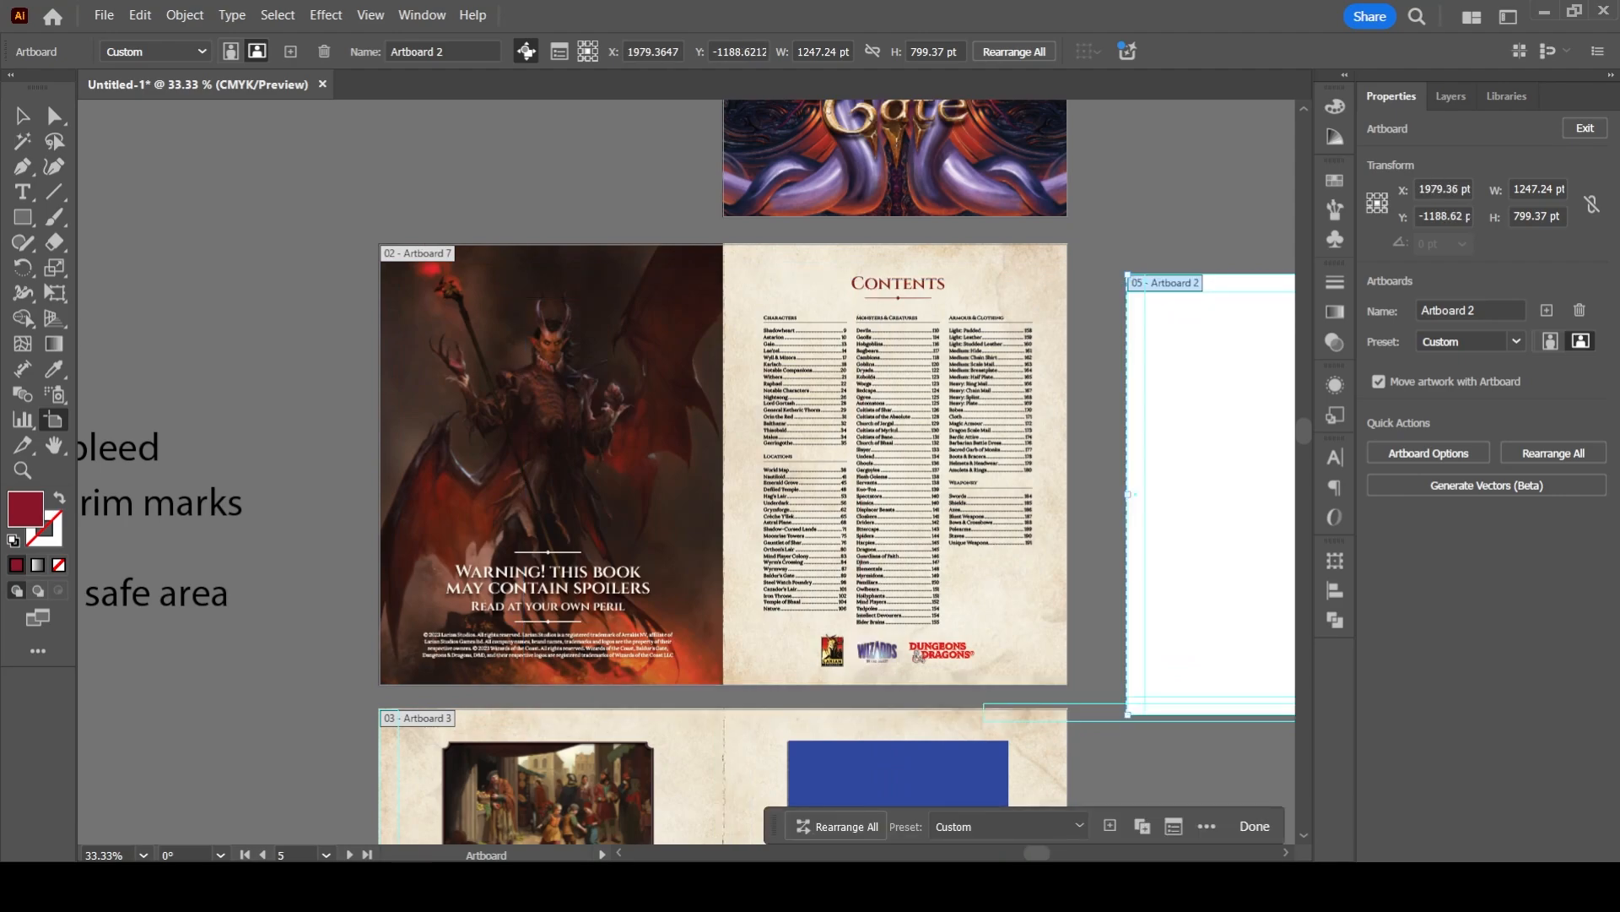
pyautogui.click(429, 254)
pyautogui.moveTo(429, 254); pyautogui.dragTo(291, 368)
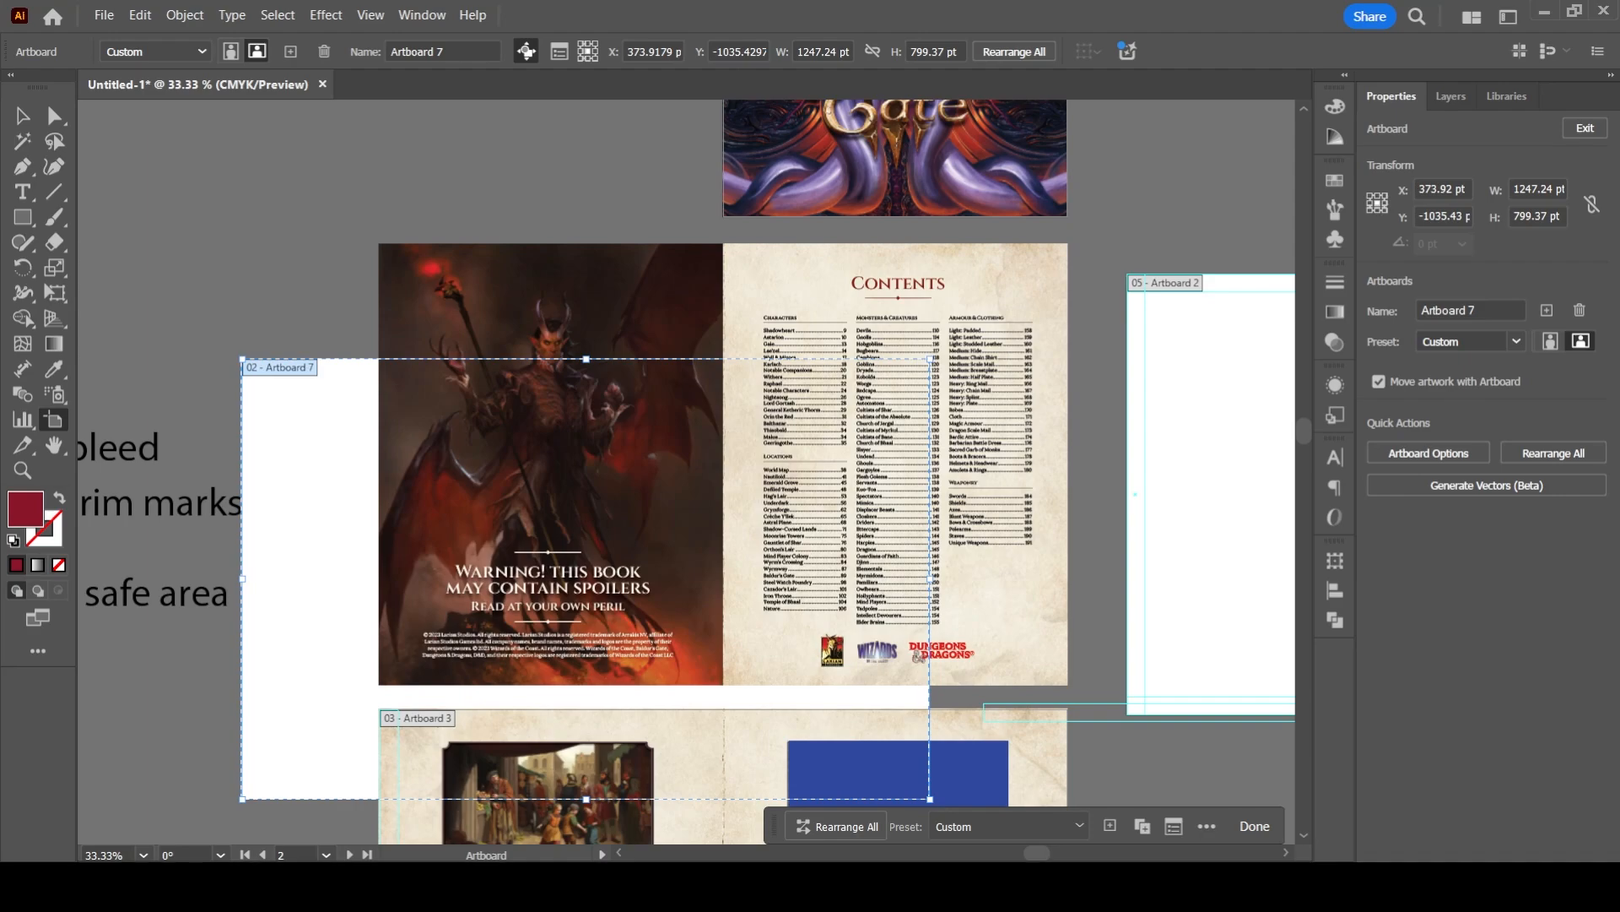
pyautogui.hotkey('ctrl', 'z')
# - Examine the labels and page order of the artboards from the front cover down to Artboard 1 copy 2
pyautogui.press('v')
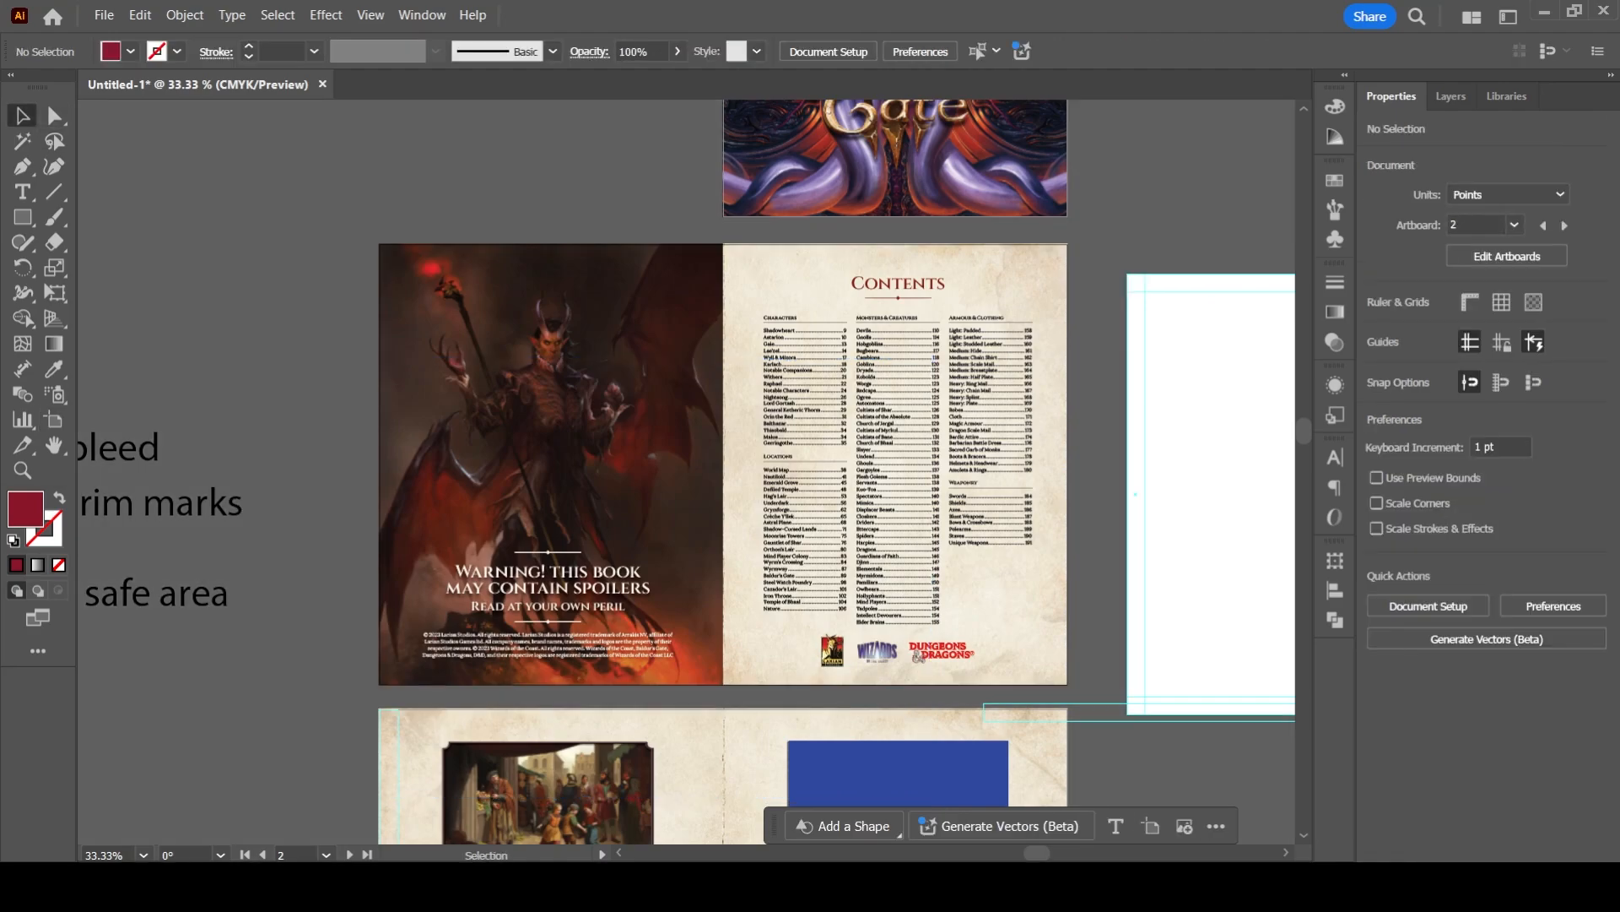
pyautogui.hotkey('ctrl', '-')
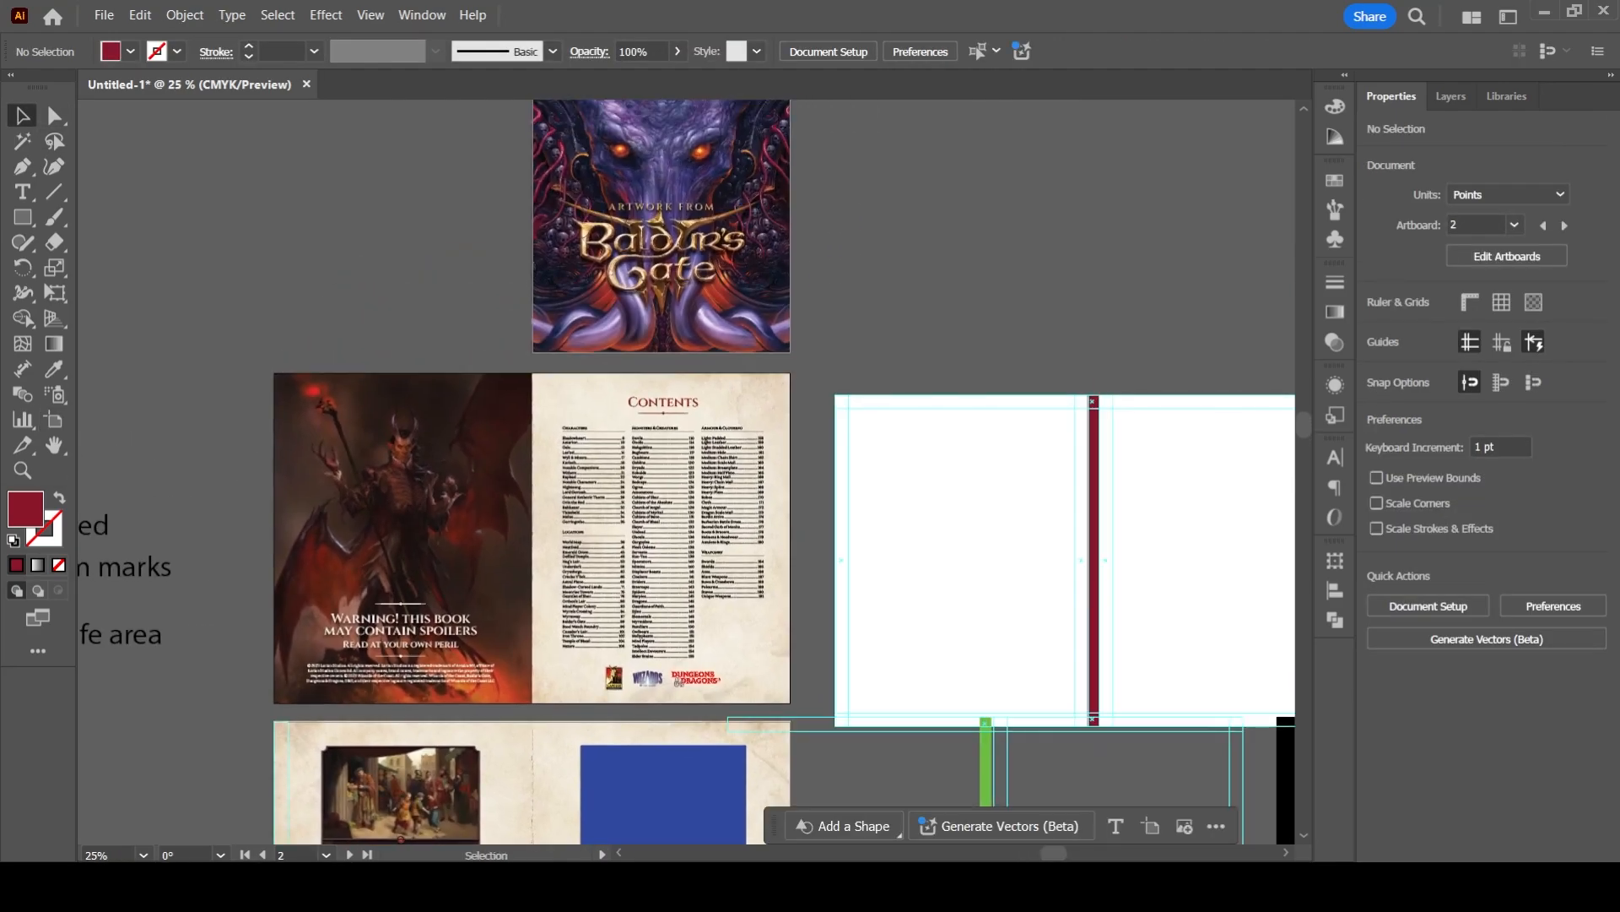
pyautogui.moveTo(685, 473); pyautogui.dragTo(716, 398)
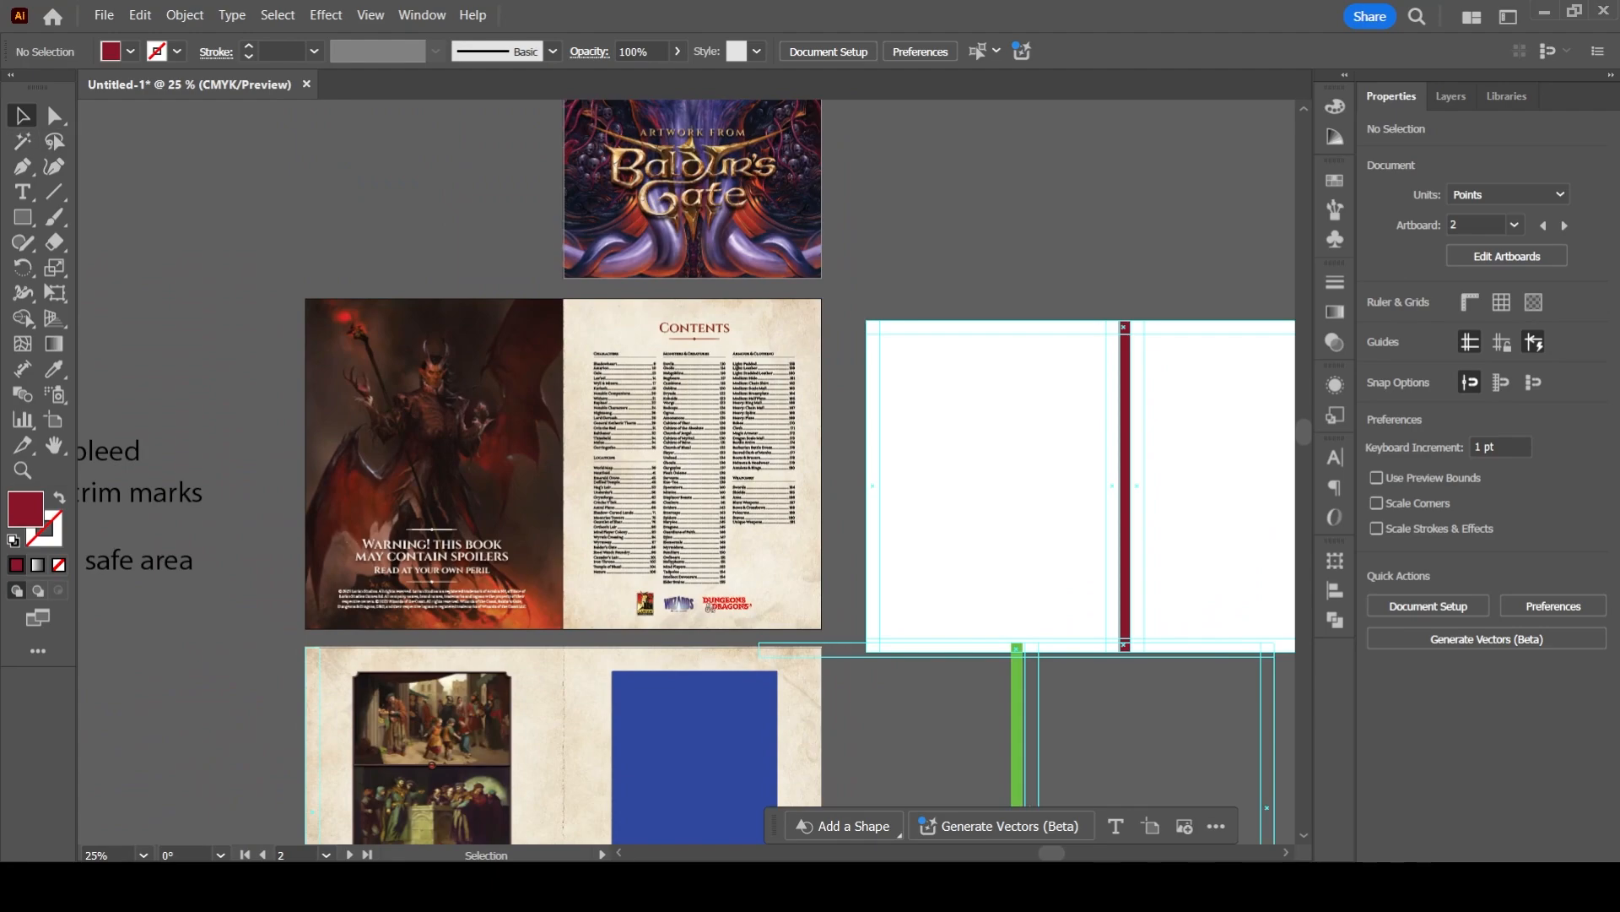
pyautogui.click(54, 420)
pyautogui.moveTo(591, 380); pyautogui.dragTo(606, 590)
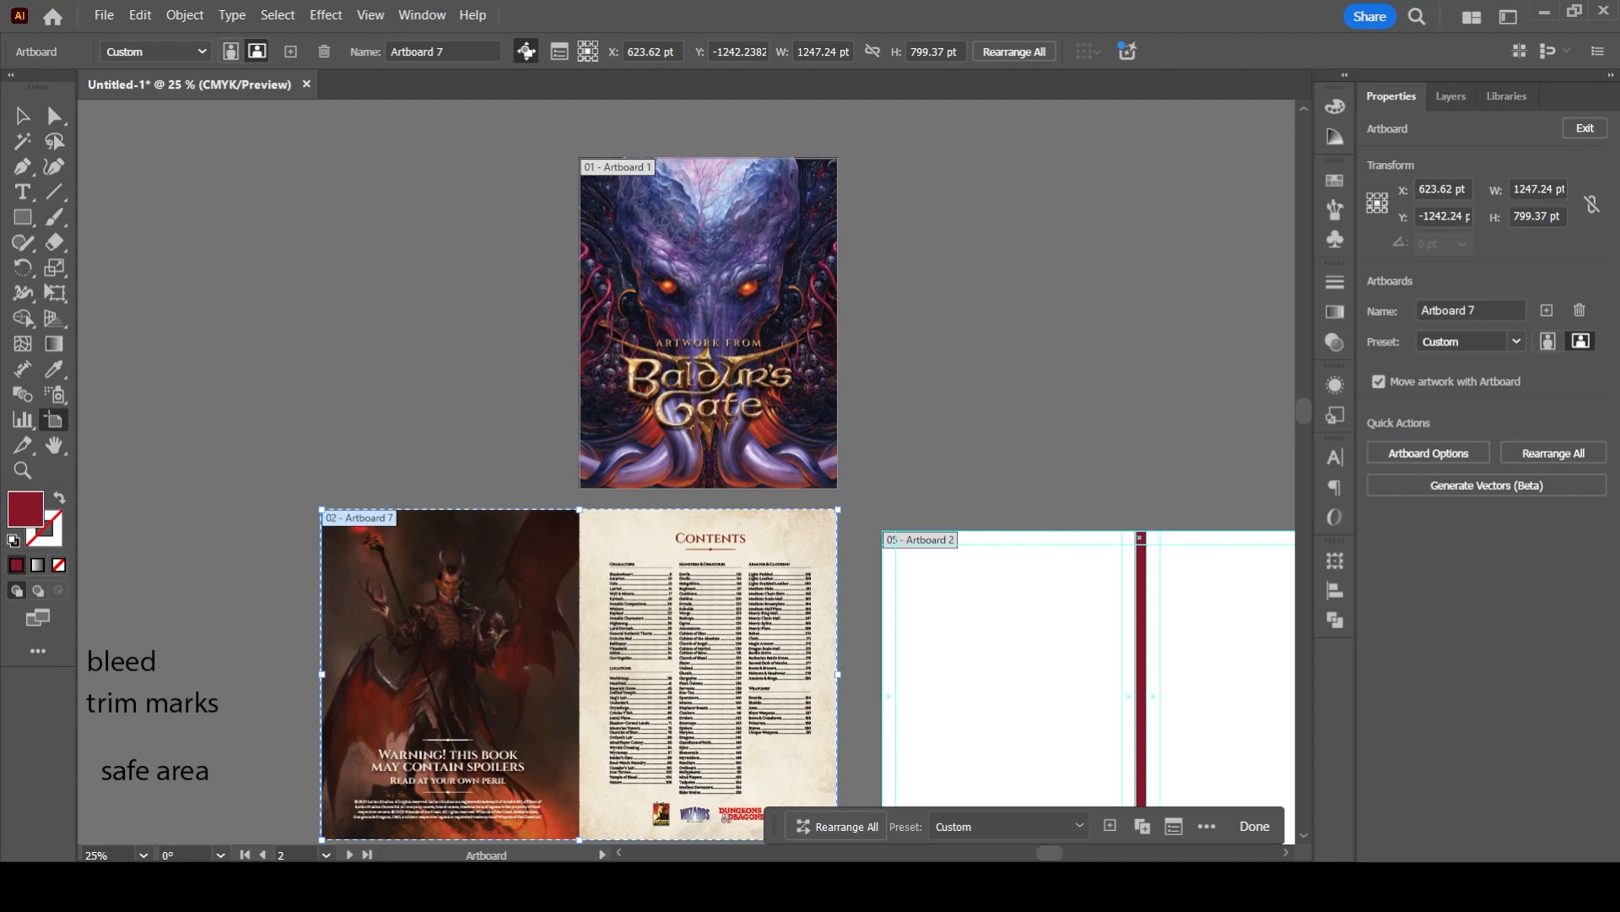
pyautogui.scroll(-5, 688, 473)
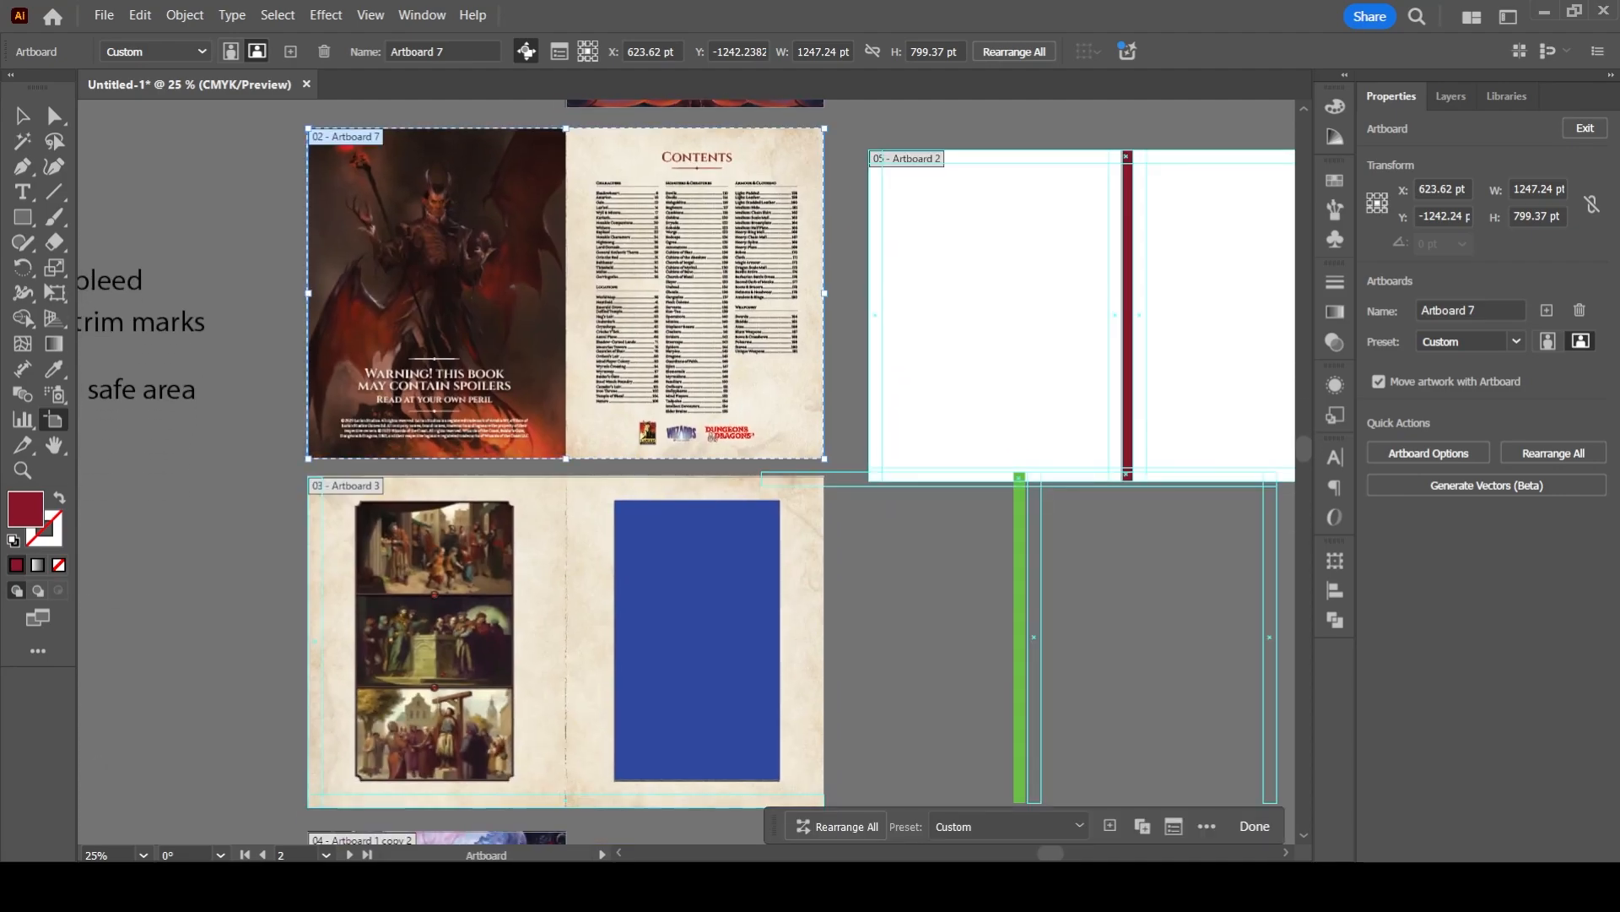
pyautogui.scroll(-5, 688, 473)
pyautogui.moveTo(359, 496); pyautogui.dragTo(507, 596)
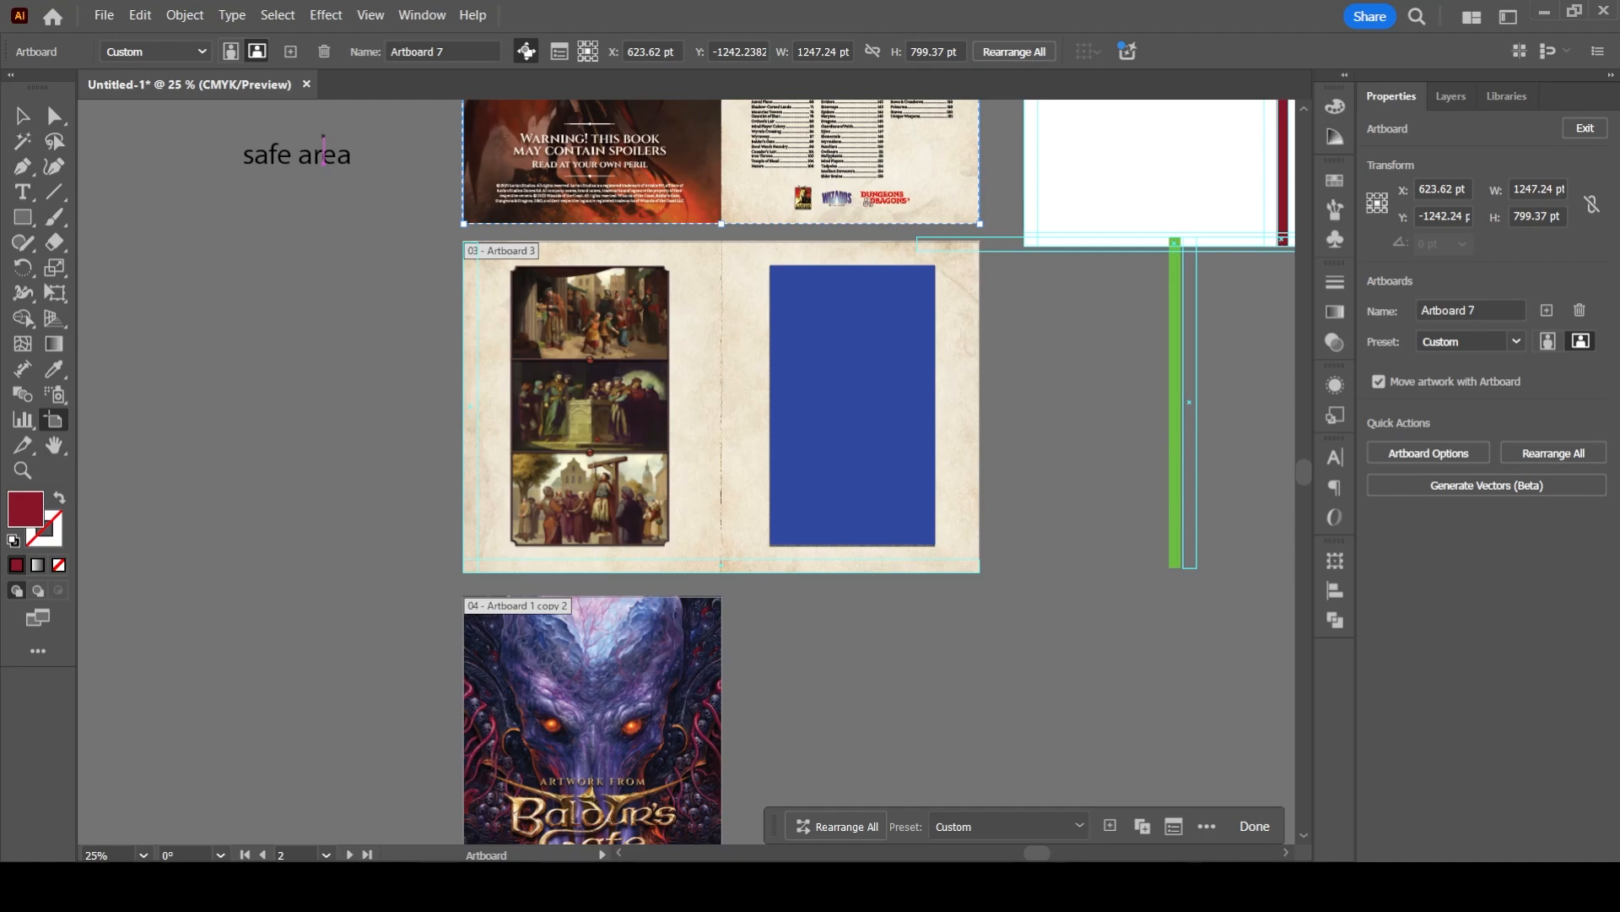
# - Switch to the exported blah.pdf in Edge, examine the page order from the Contents spread to the last page, and return to Illustrator
pyautogui.hotkey('alt', 'Tab')
pyautogui.scroll(-15, 802, 492)
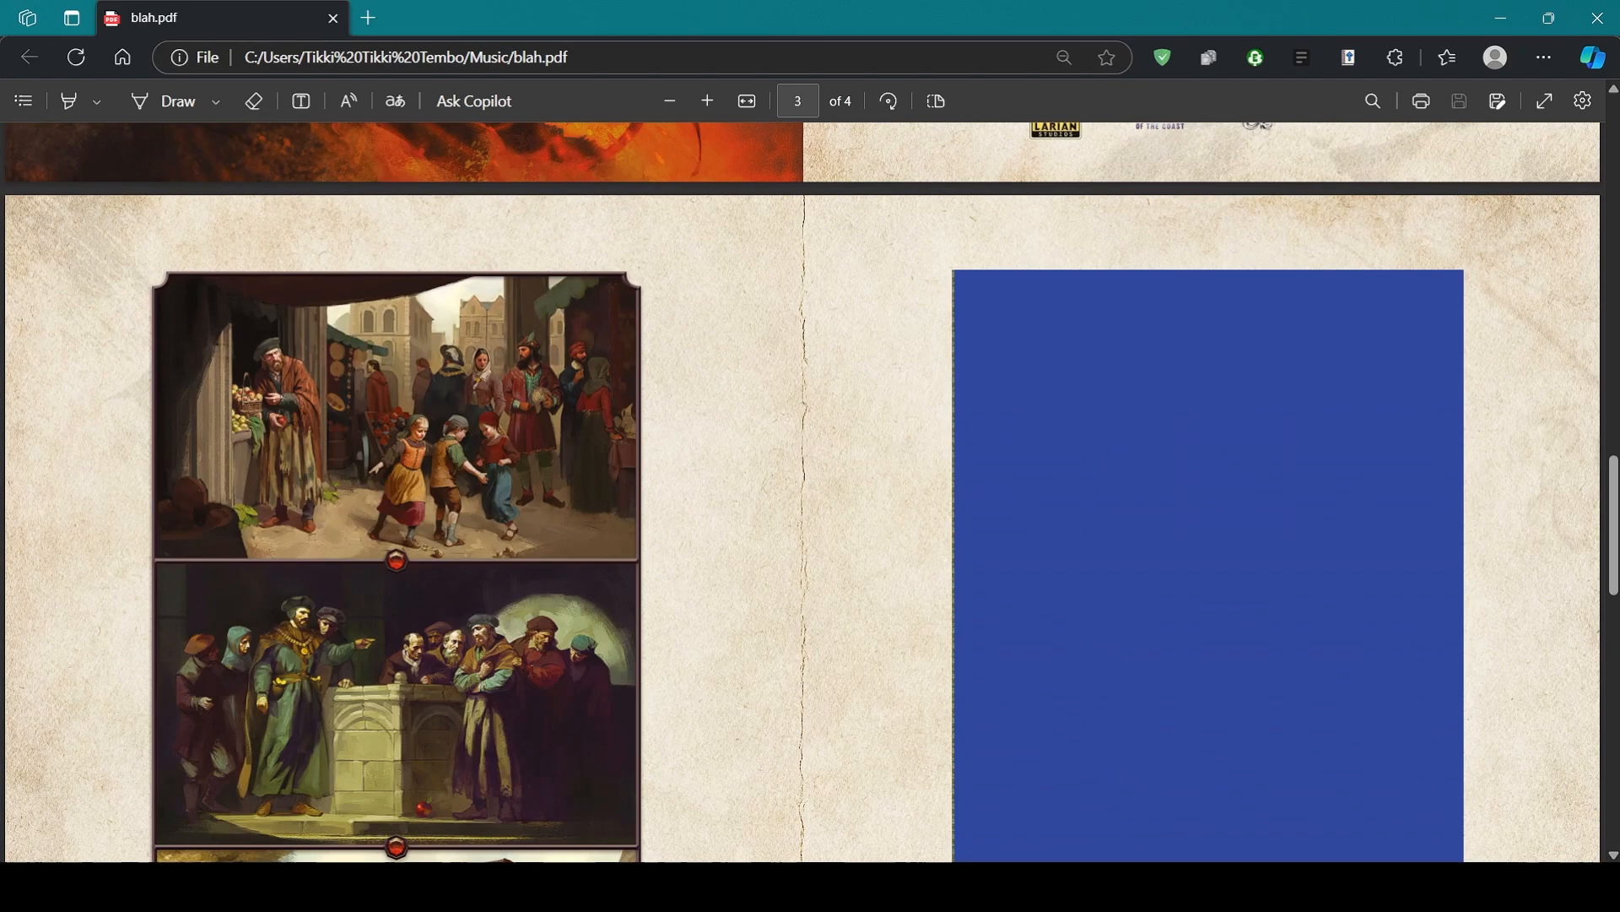
pyautogui.scroll(8, 802, 492)
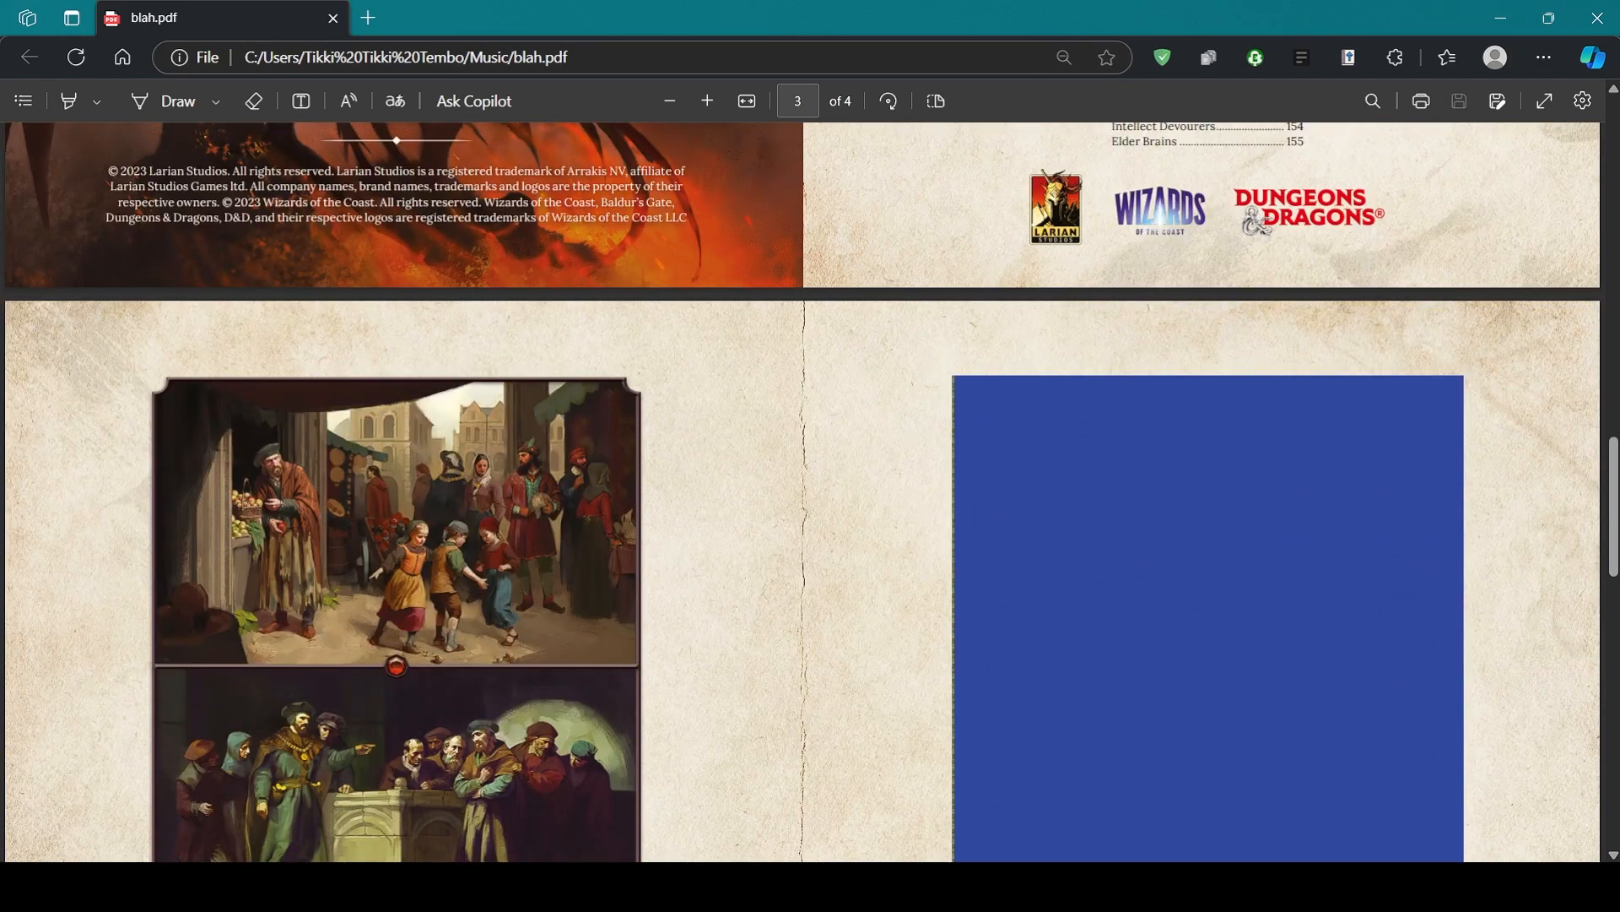
pyautogui.scroll(-4, 802, 492)
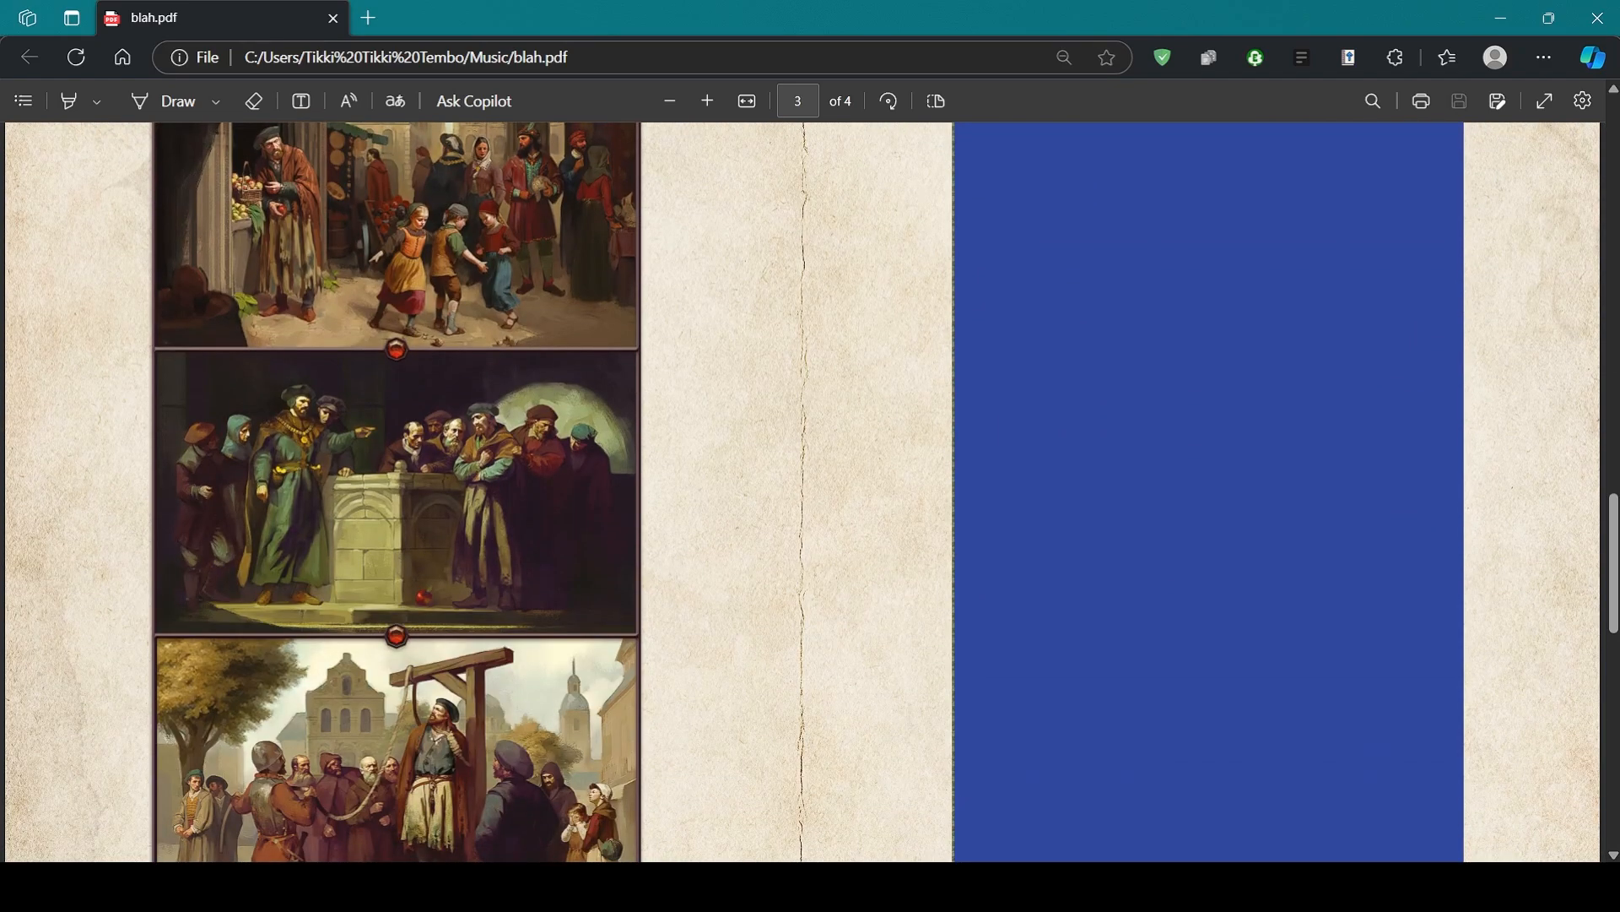
pyautogui.scroll(-4, 801, 492)
pyautogui.scroll(-15, 802, 492)
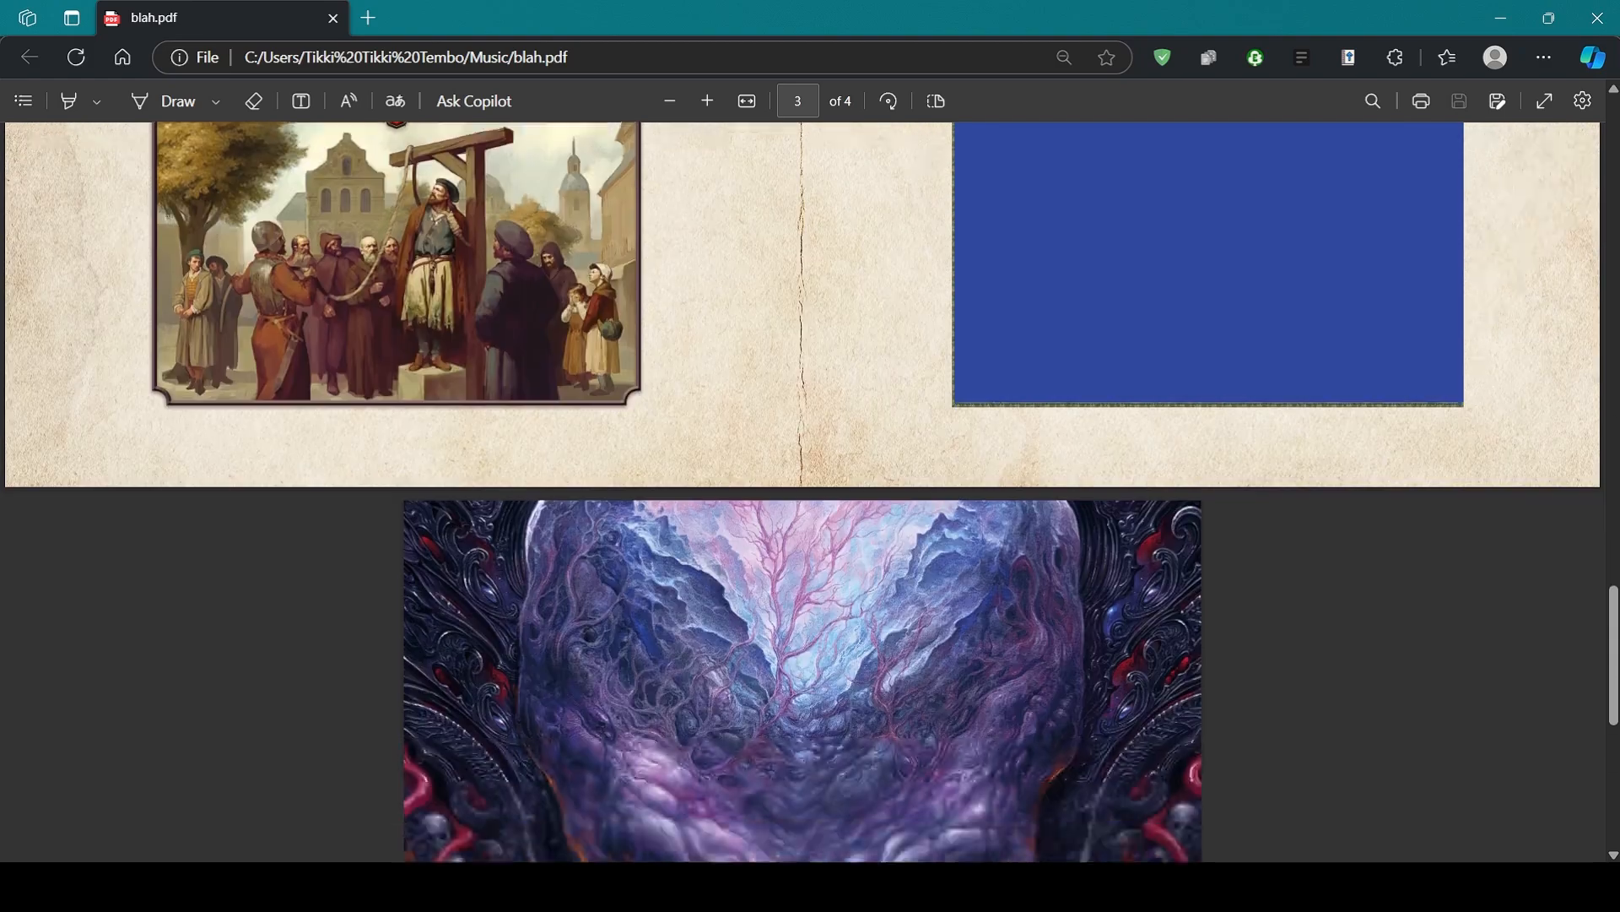
pyautogui.scroll(16, 802, 492)
pyautogui.scroll(9, 802, 492)
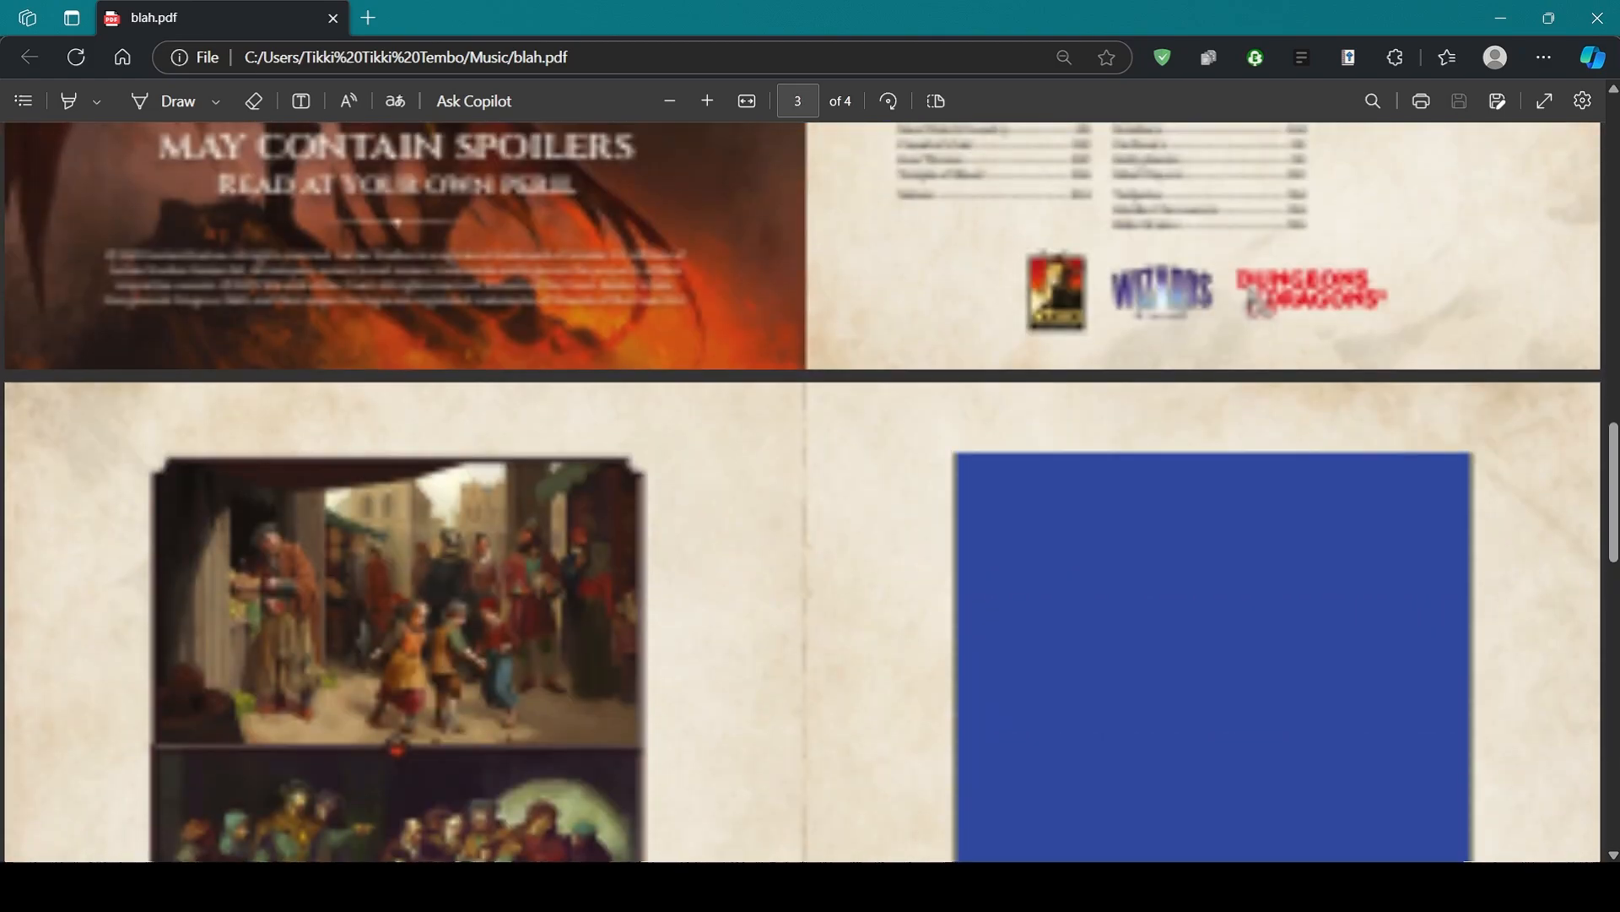
pyautogui.hotkey('alt', 'Tab')
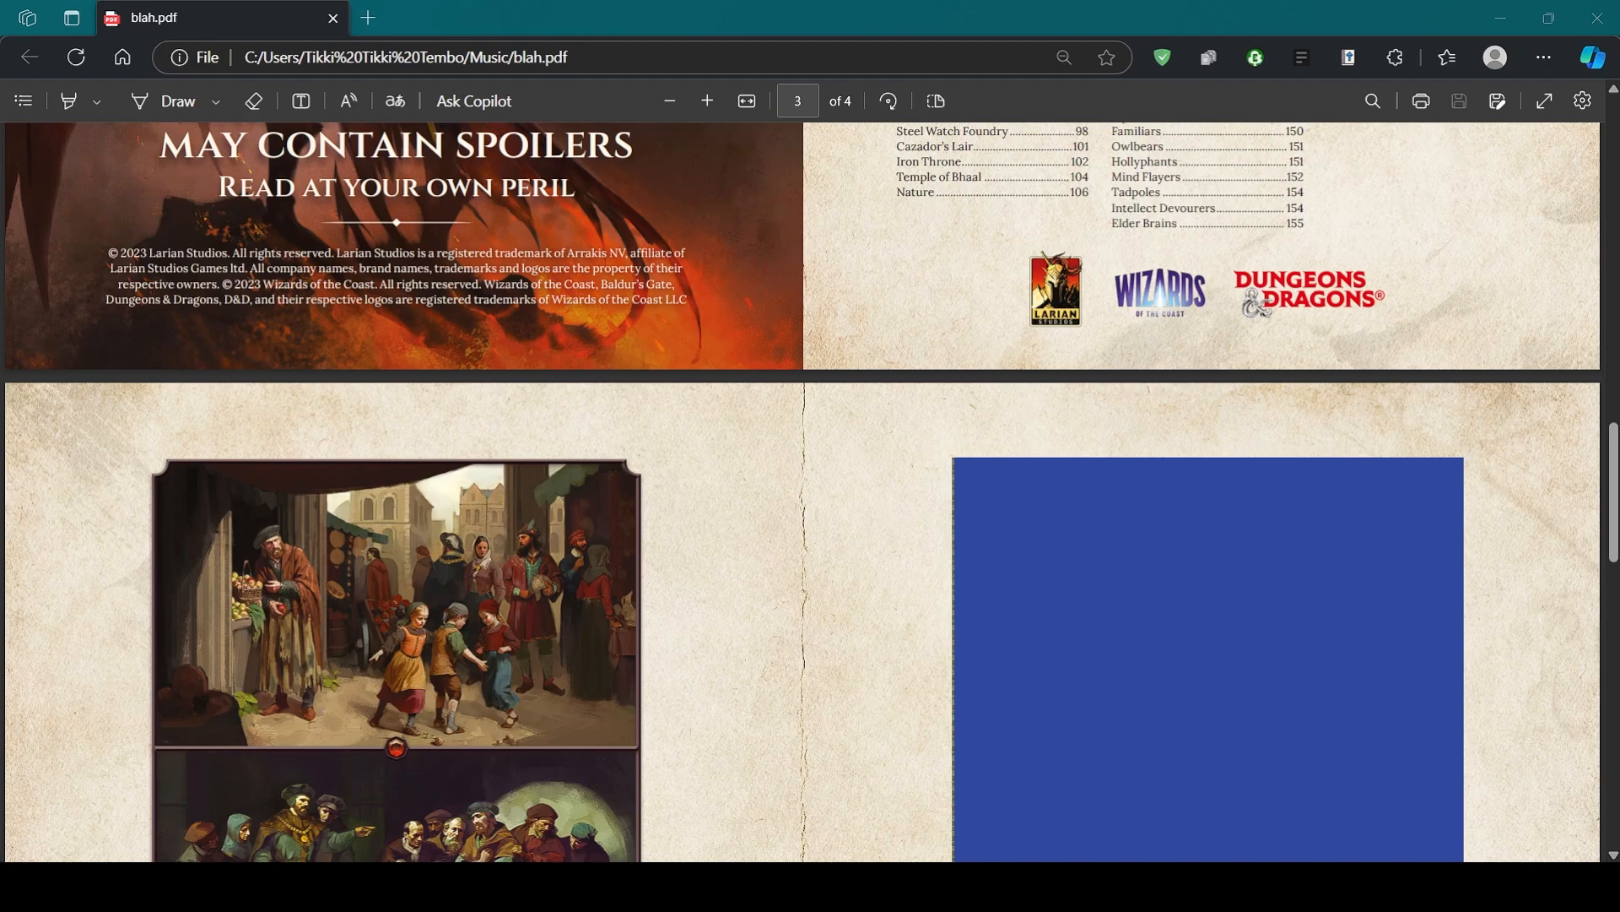
pyautogui.hotkey('alt', 'Tab')
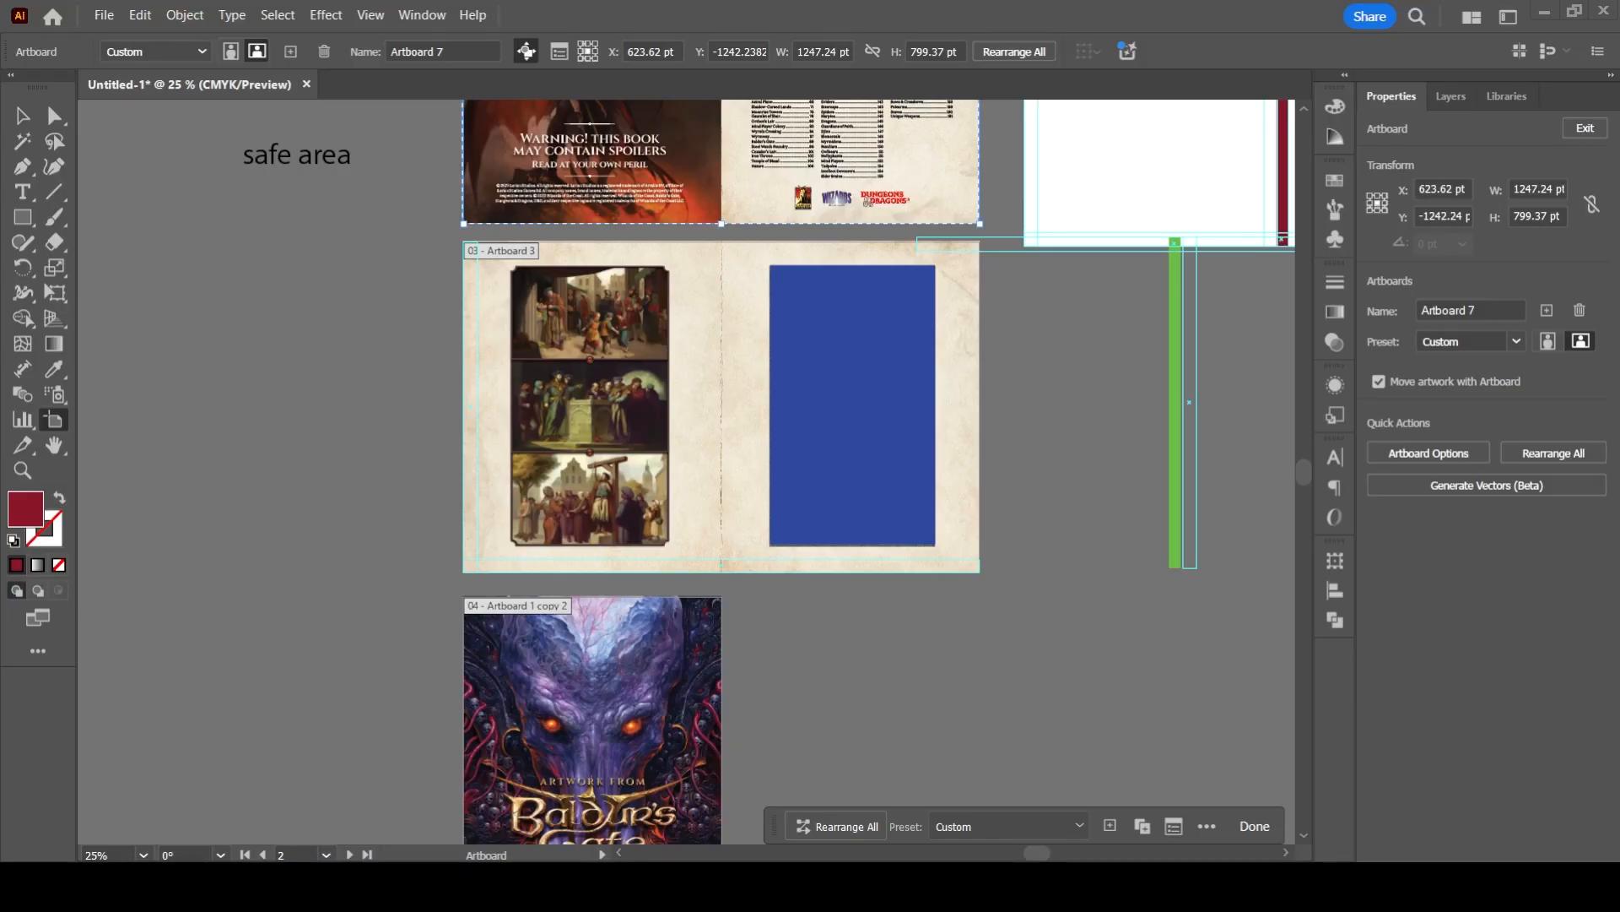